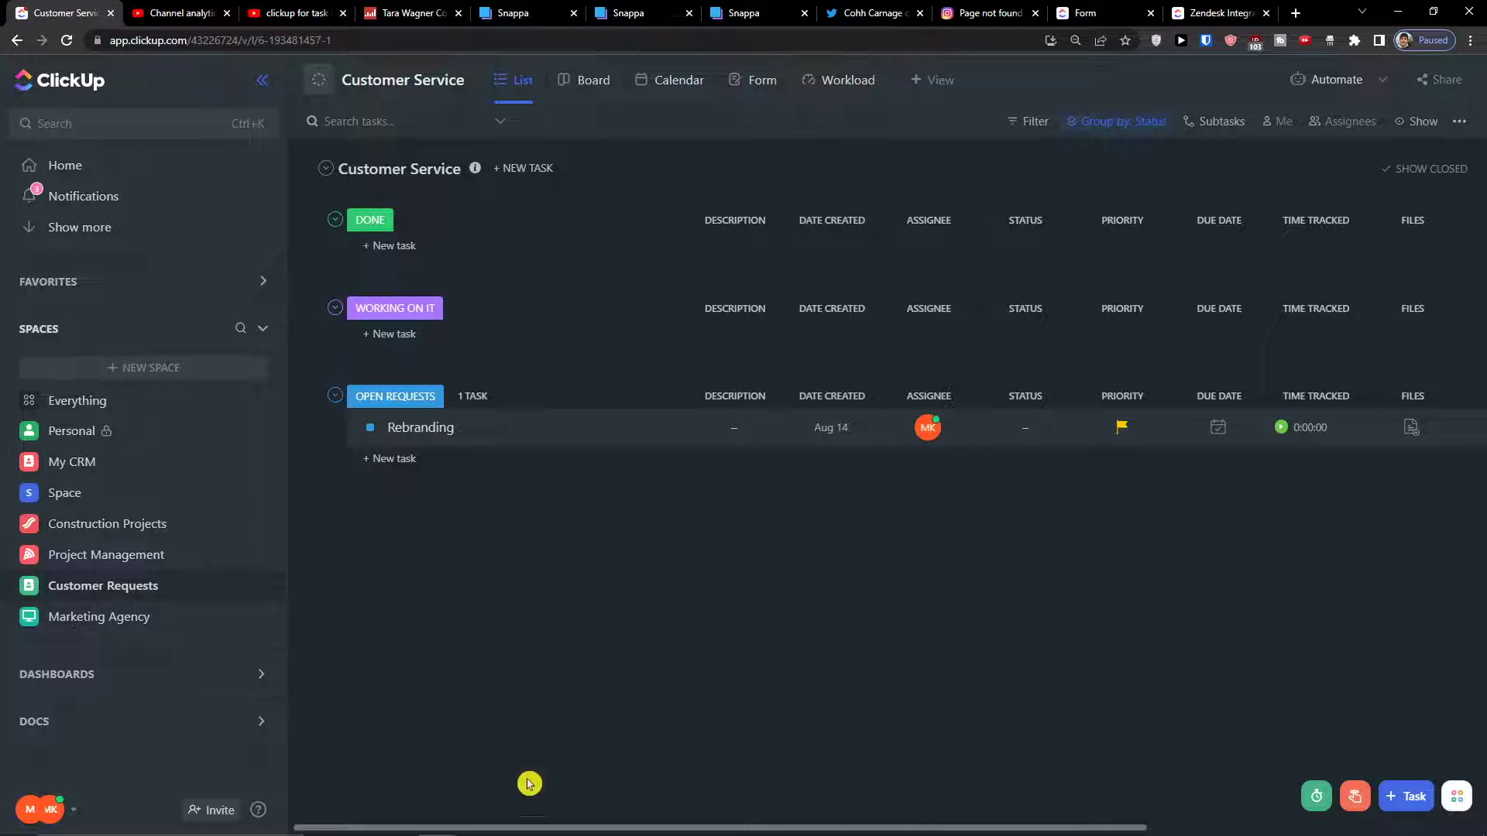
Start a new space named Onboarding
left_click(124, 370)
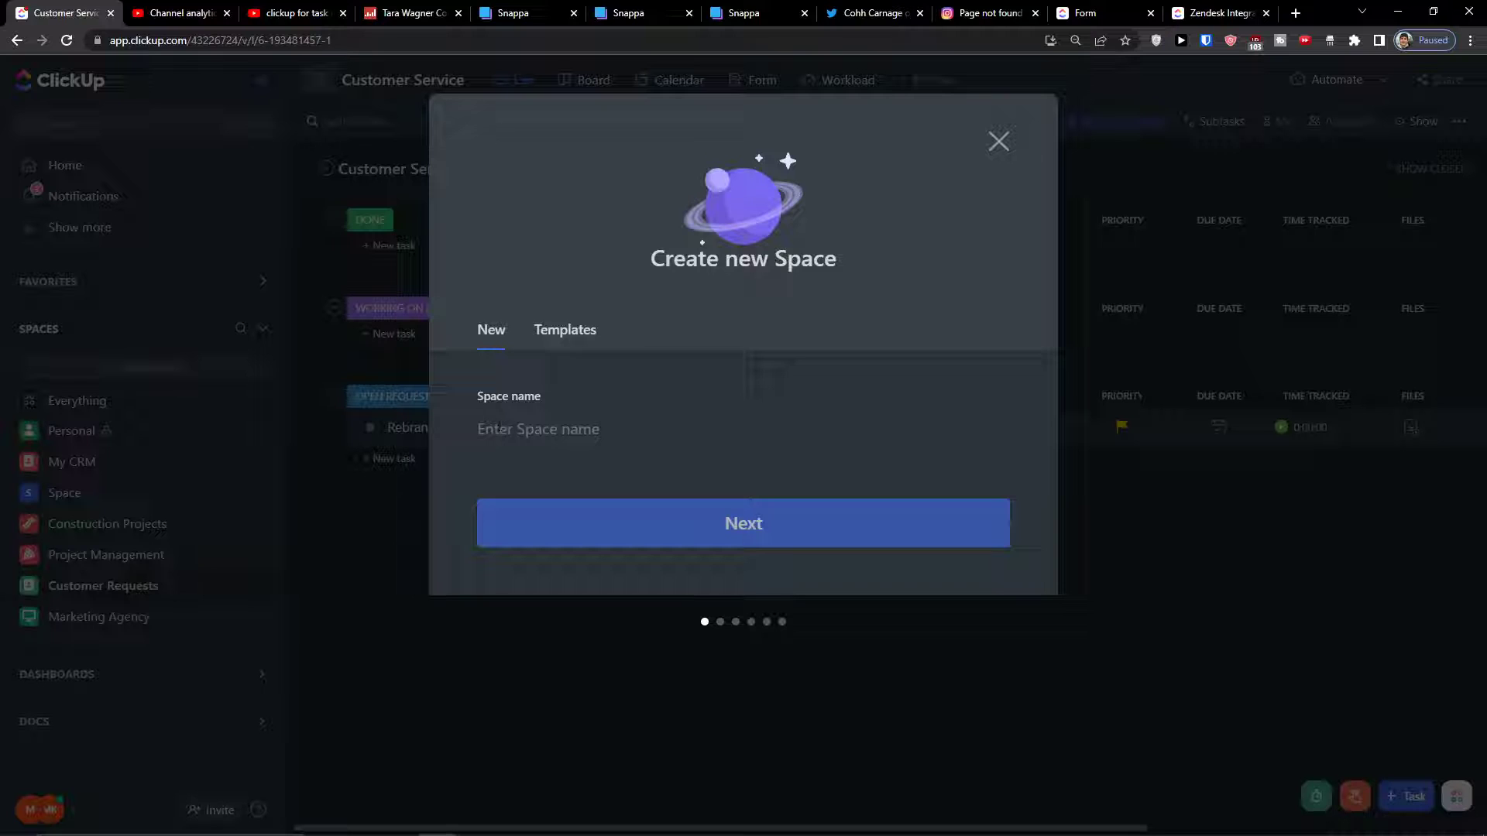
type("Onboarding")
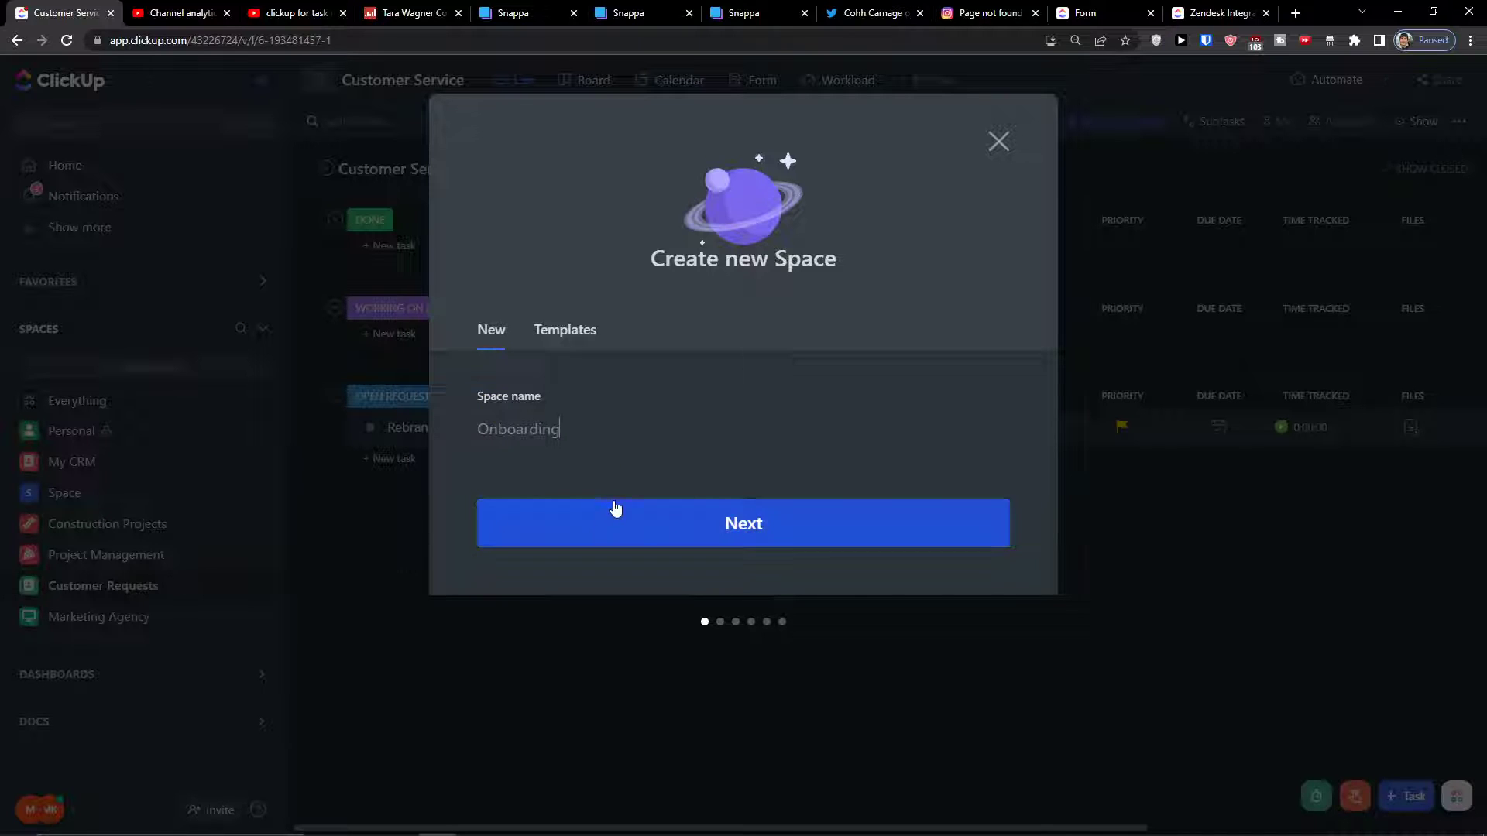
left_click(612, 514)
Give the space a green badge avatar and keep it shared with the workspace
left_click(694, 383)
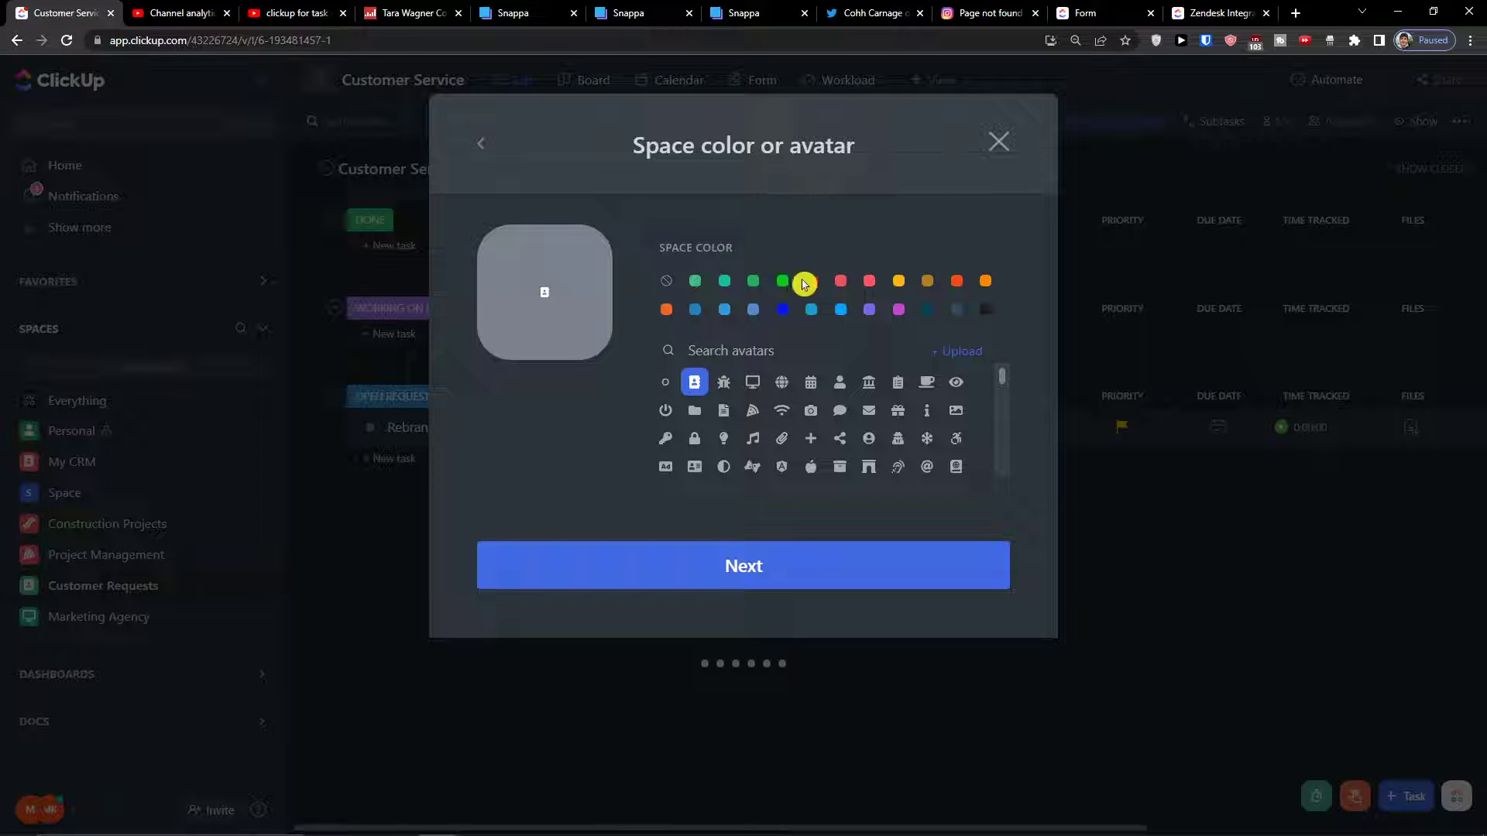
left_click(783, 281)
left_click(694, 555)
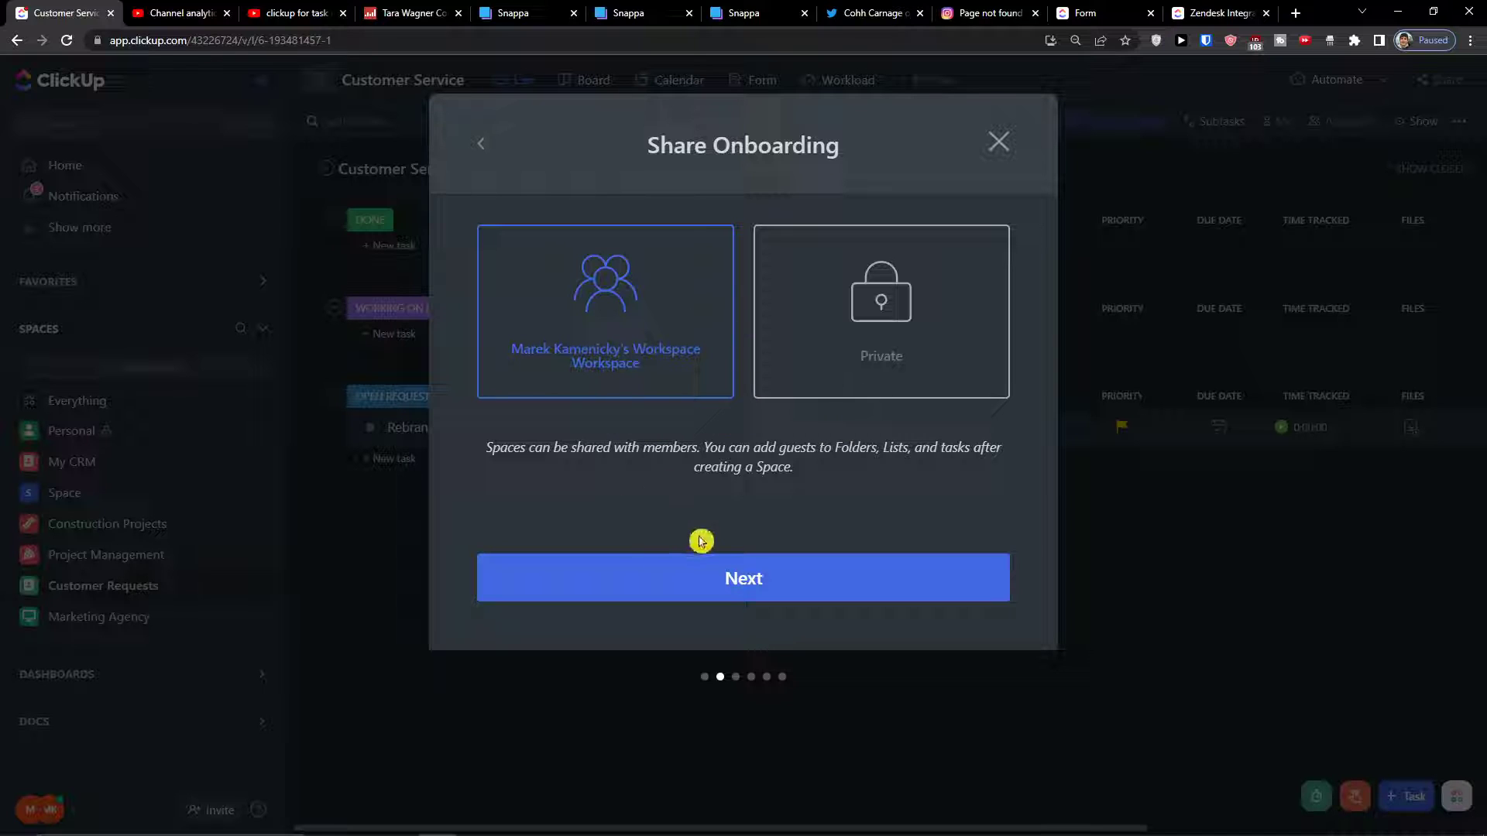
left_click(685, 563)
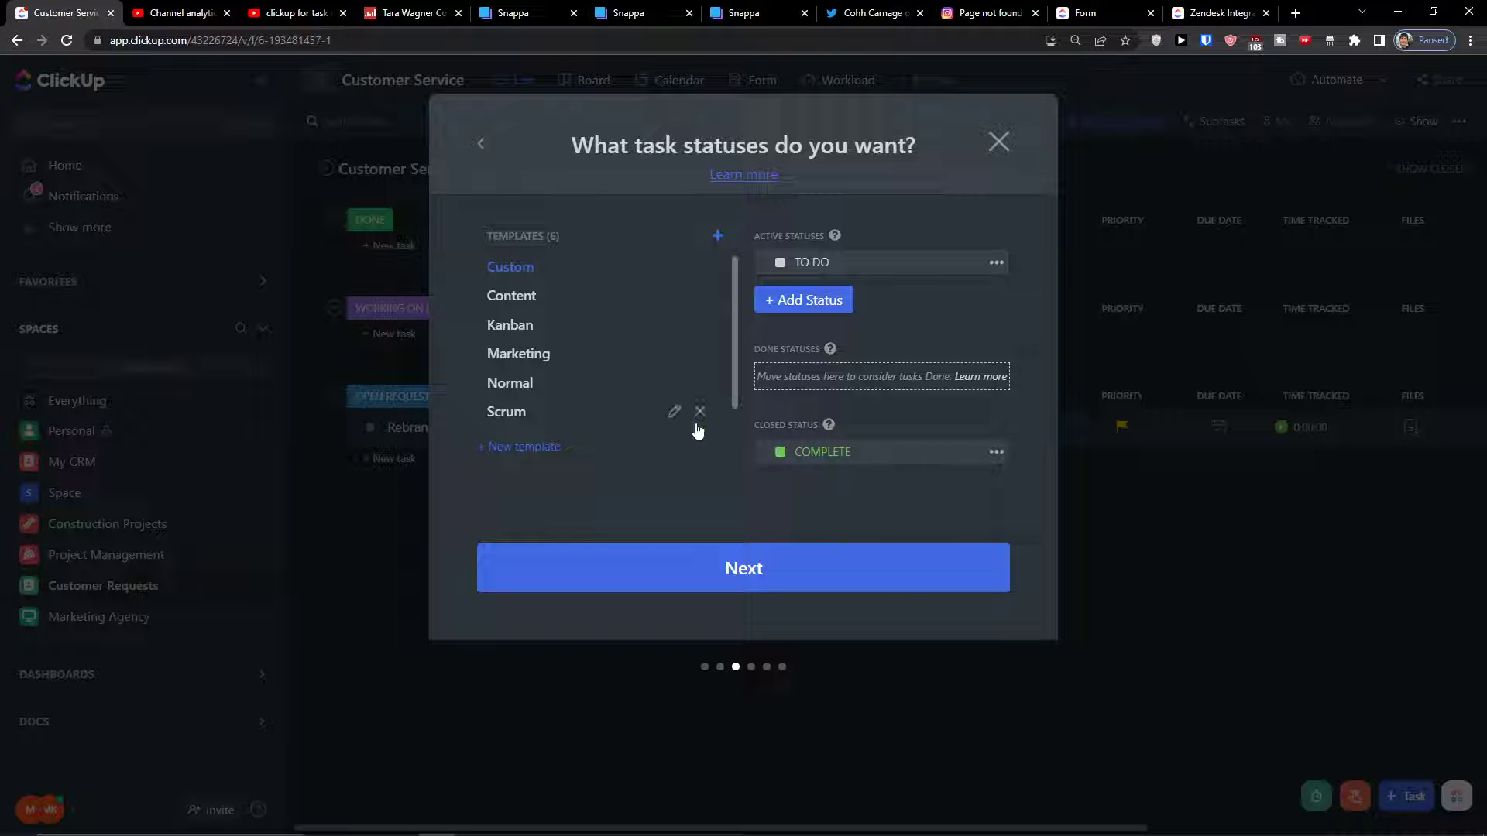
Keep the default statuses and enable the Email ClickApp
left_click(703, 573)
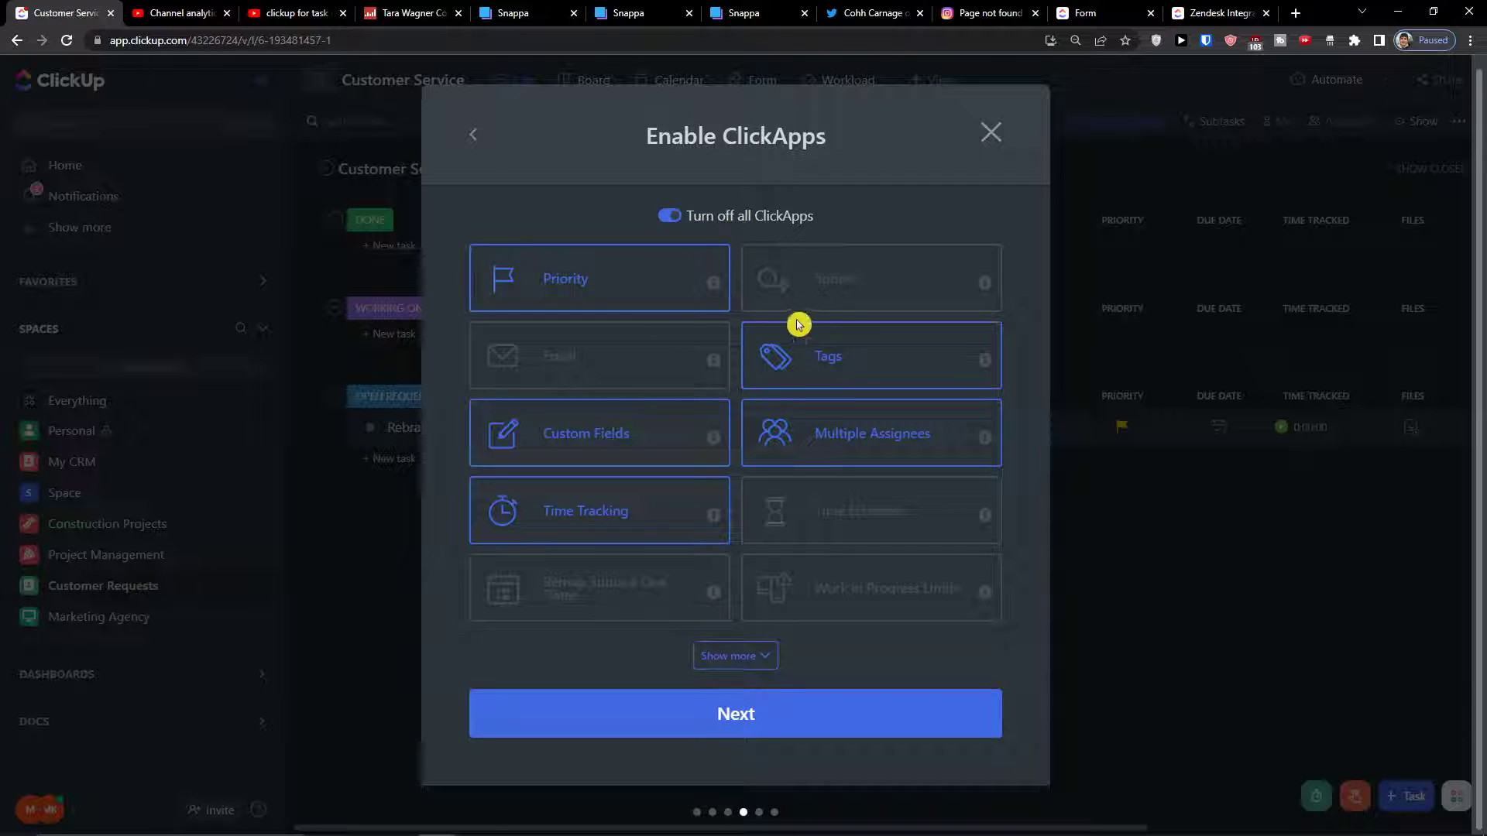
left_click(658, 379)
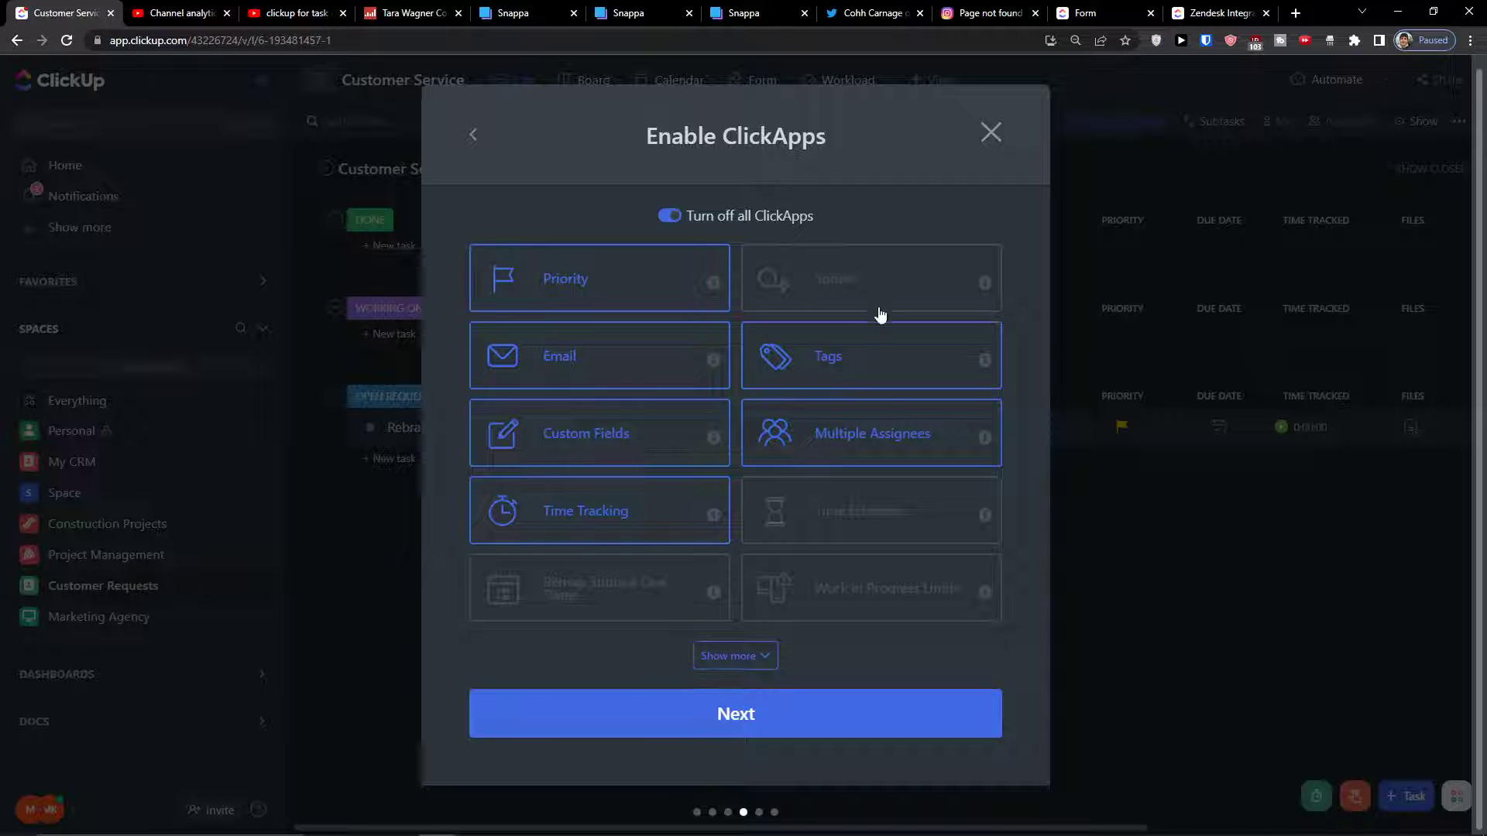
left_click(736, 655)
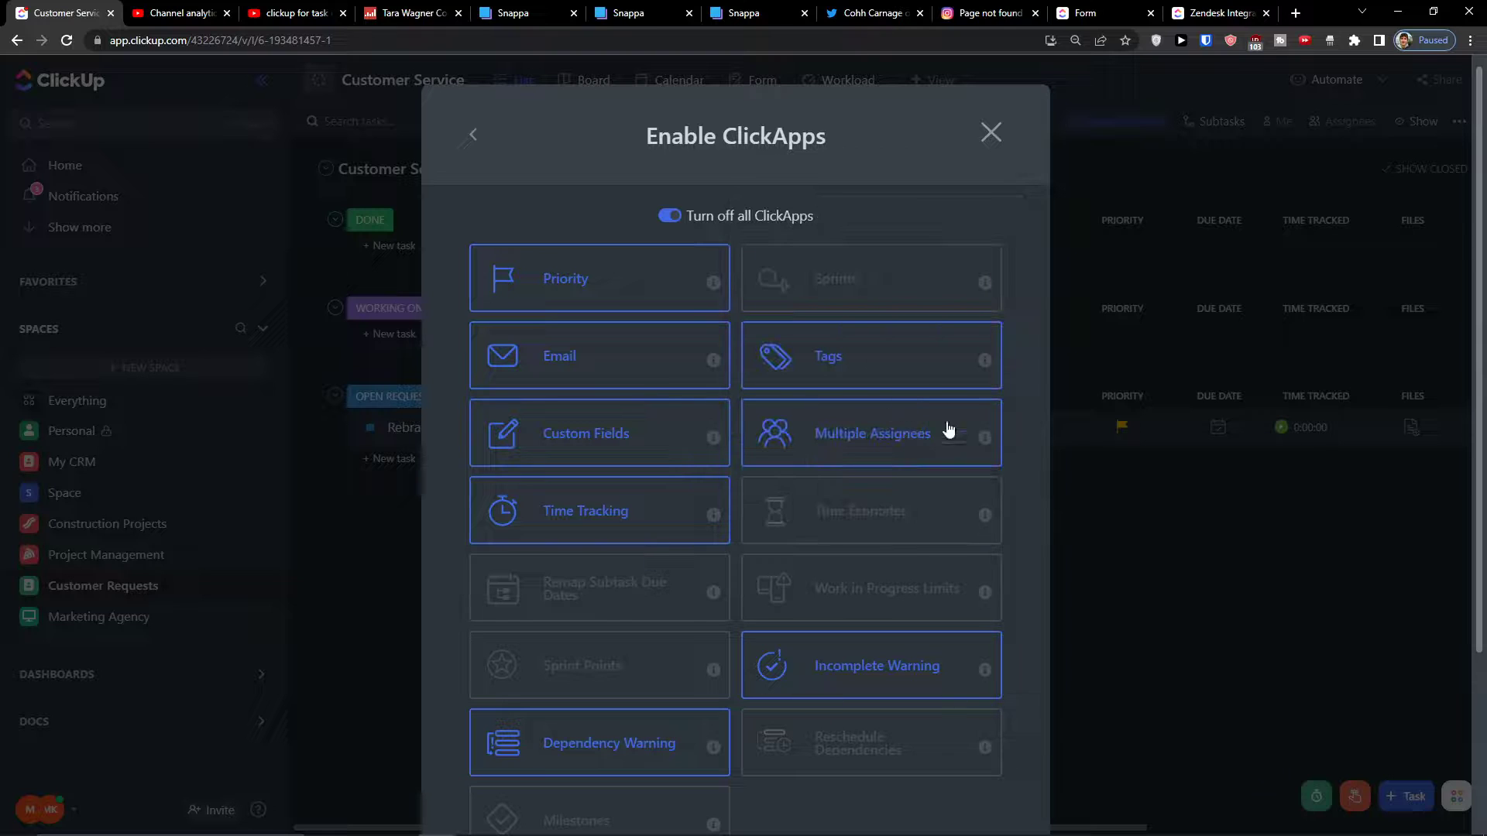
scroll(740, 698, "down", 3)
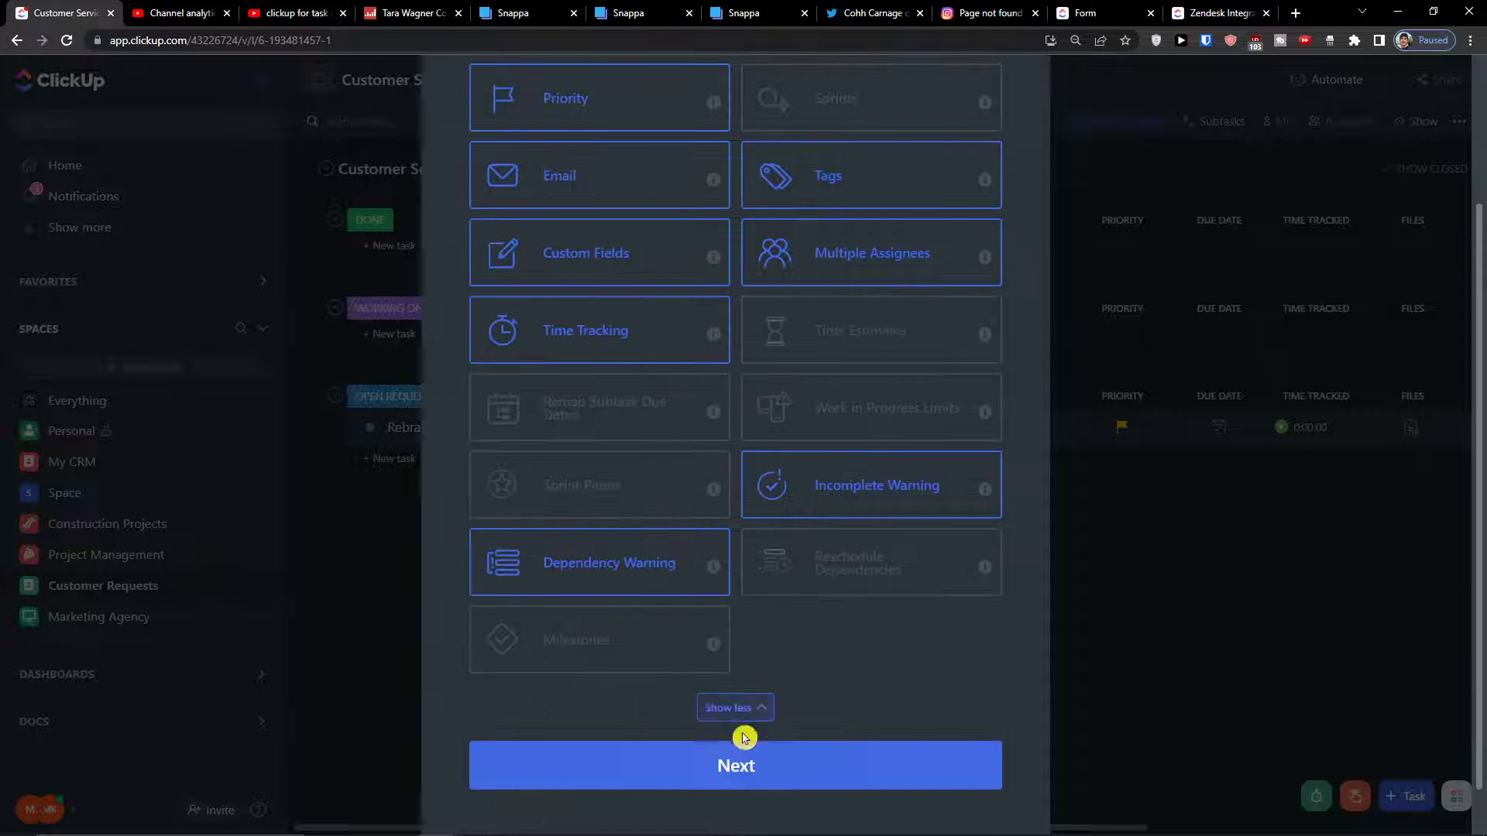
left_click(741, 763)
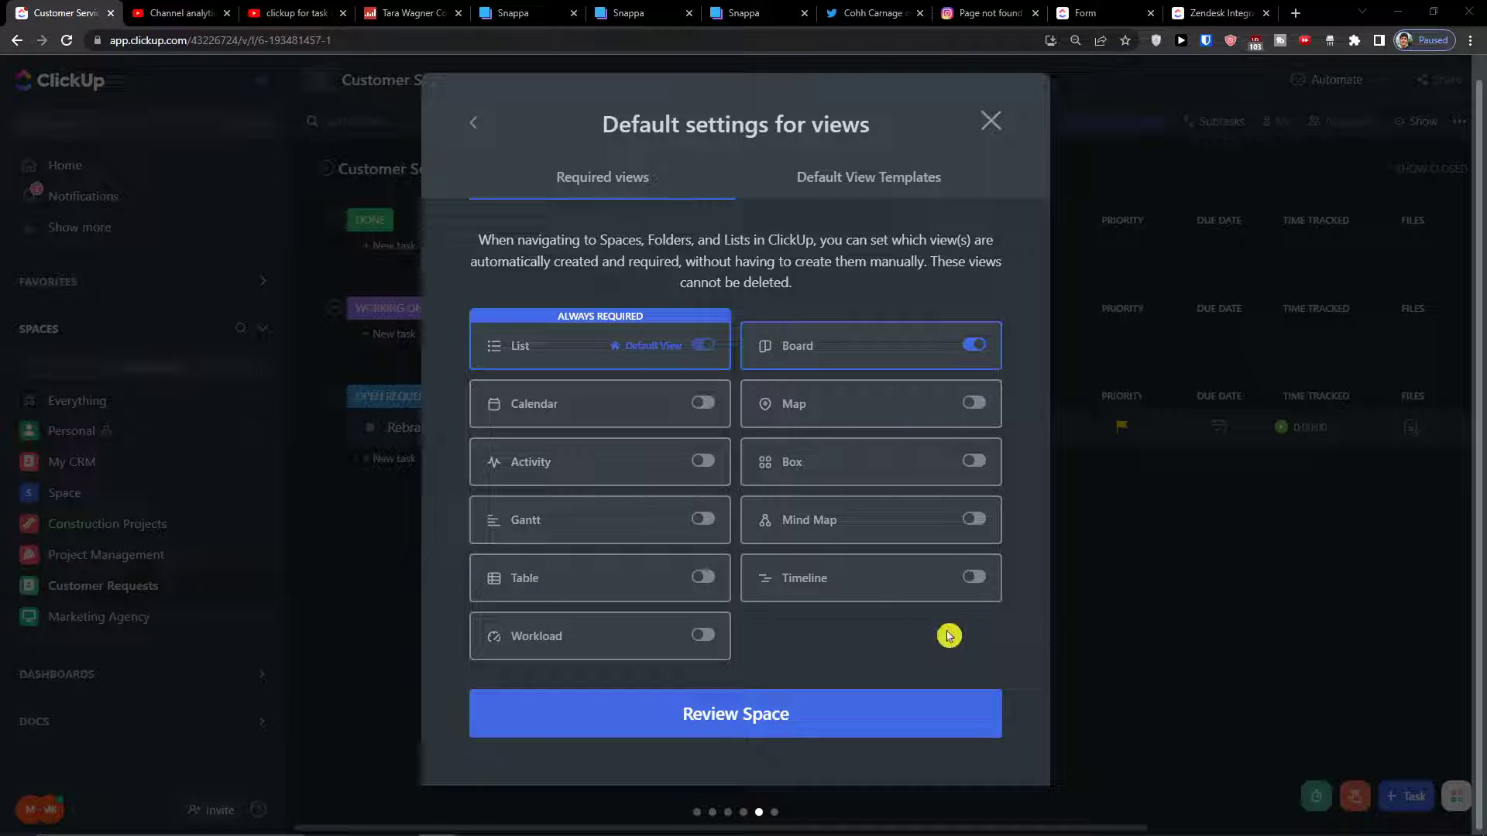
Make Calendar and Timeline required views, then review and create the Onboarding space
left_click(702, 404)
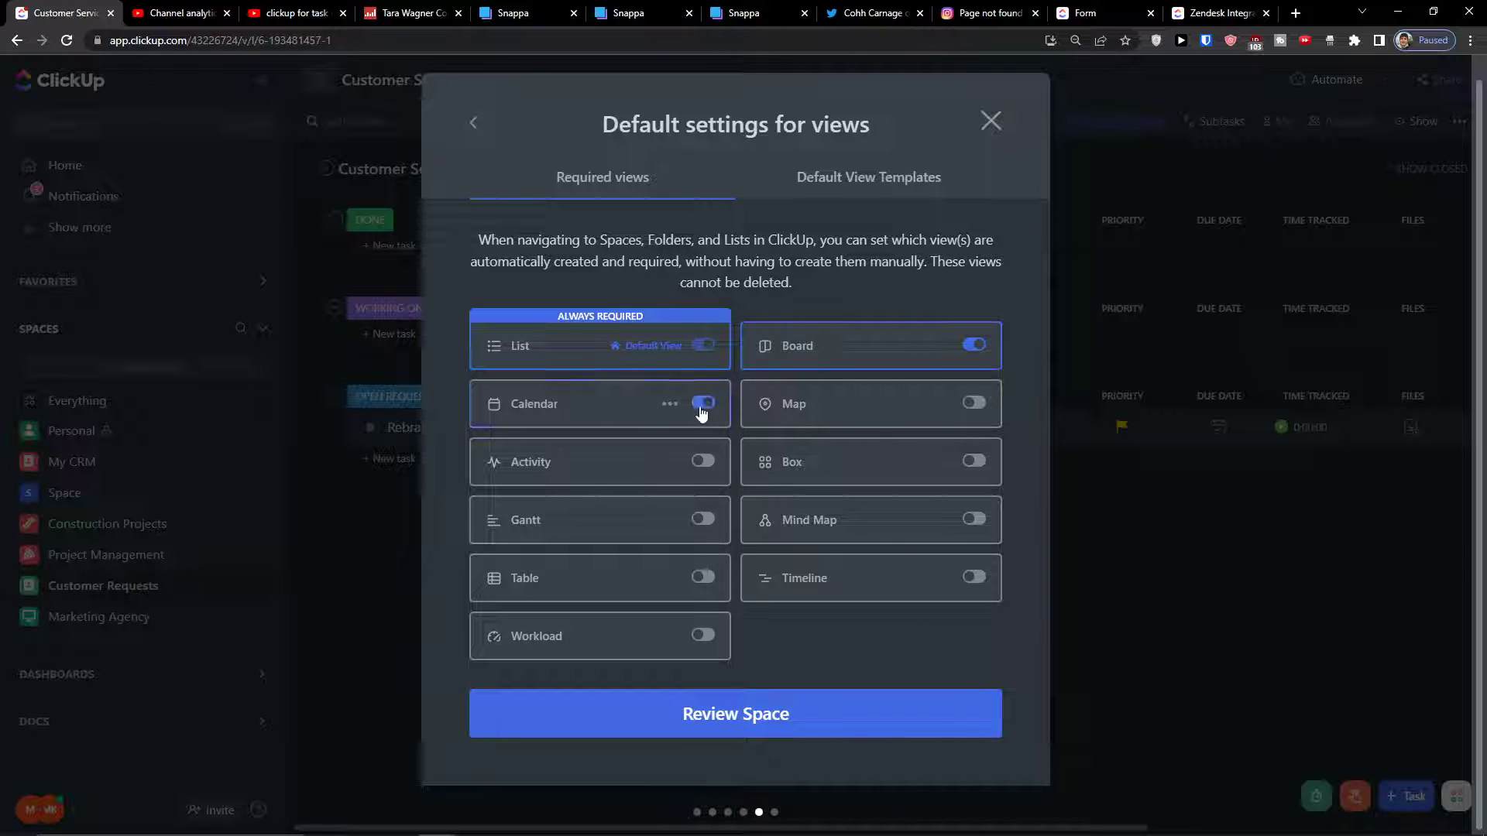
left_click(974, 579)
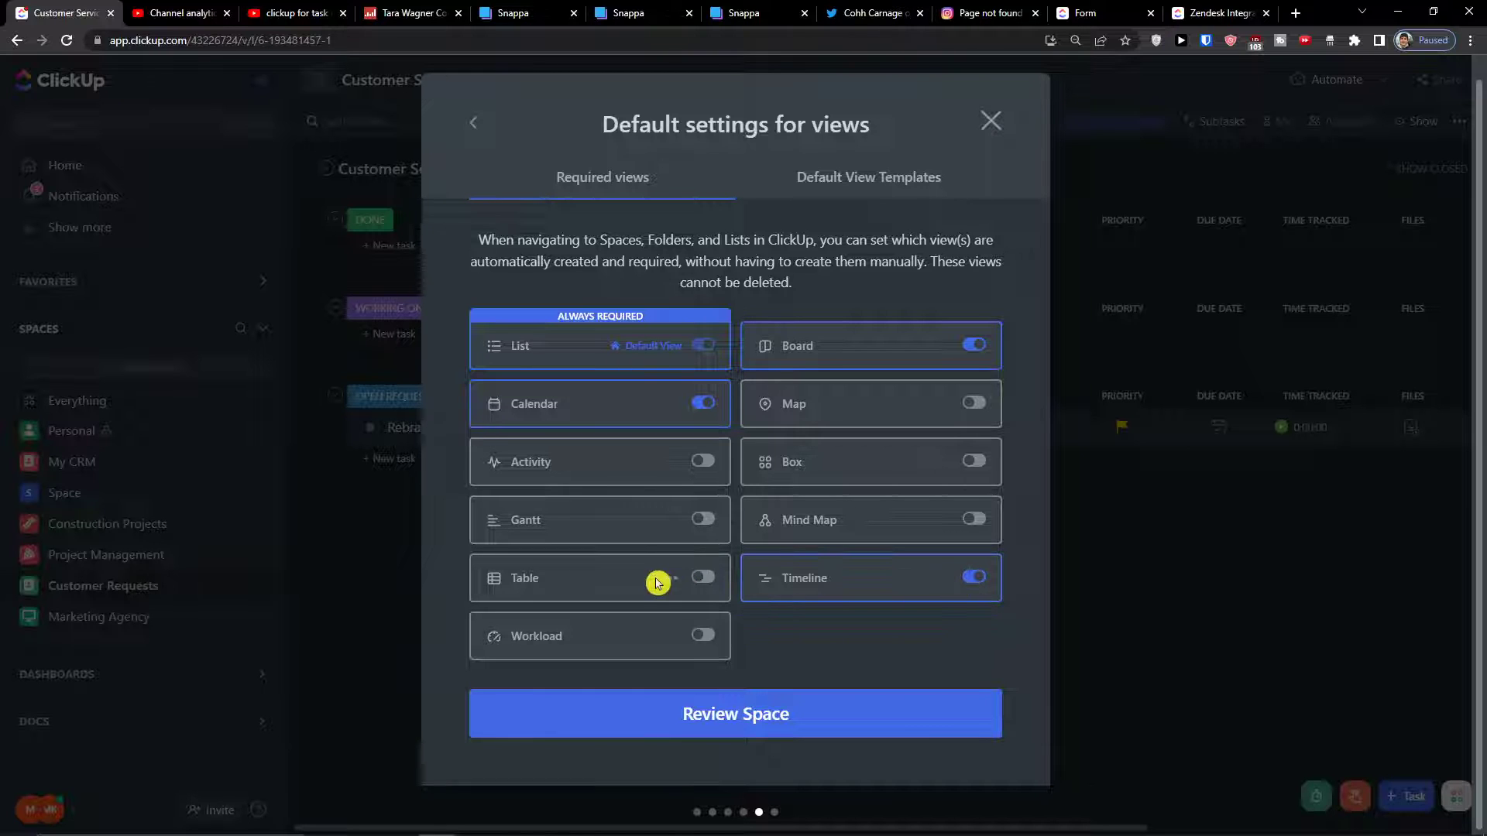
left_click(686, 717)
left_click(647, 634)
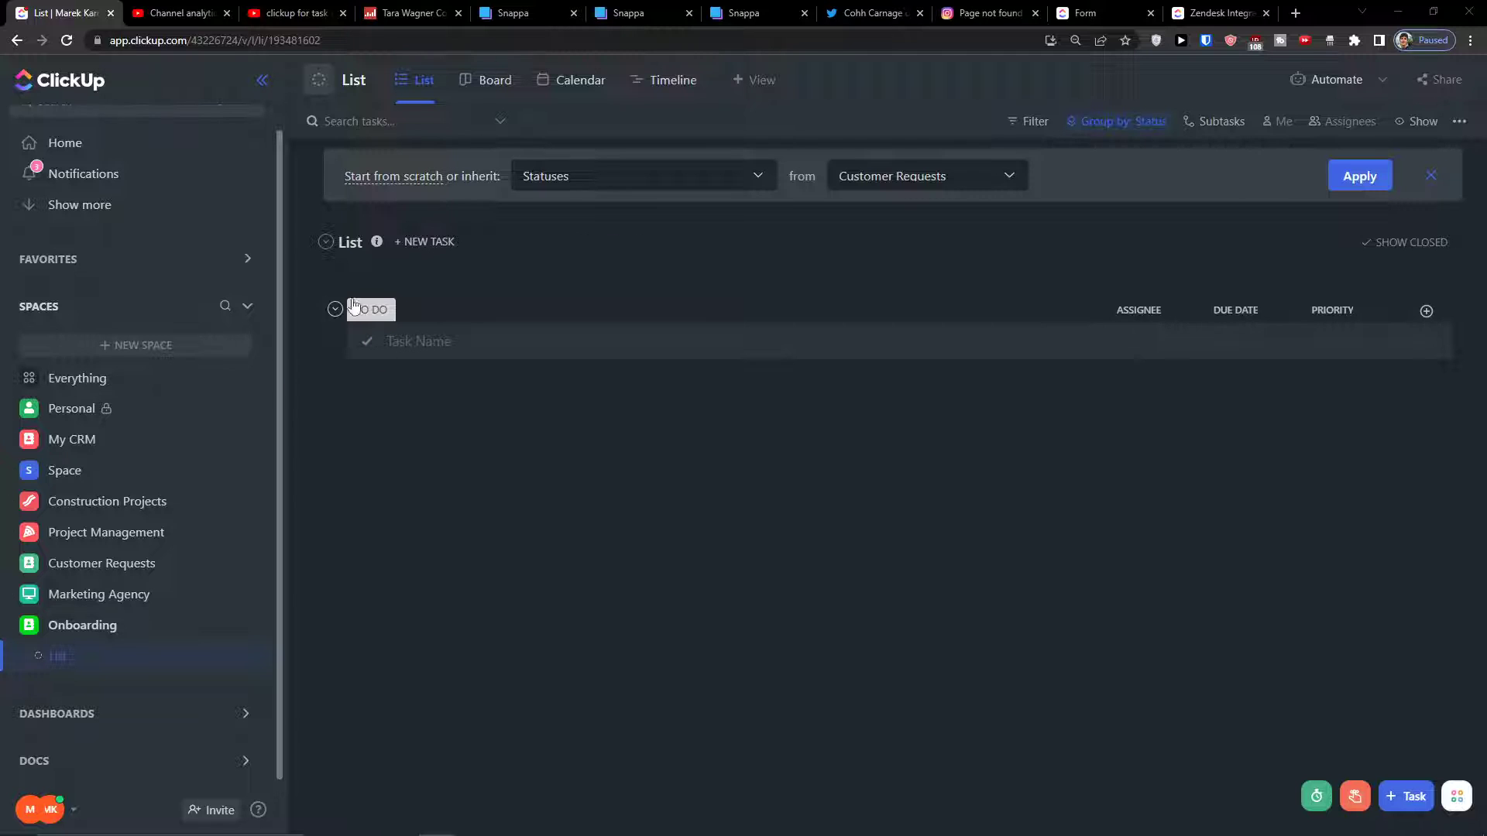
Rename the space's default list to 'Employee onboarding'
left_click(245, 656)
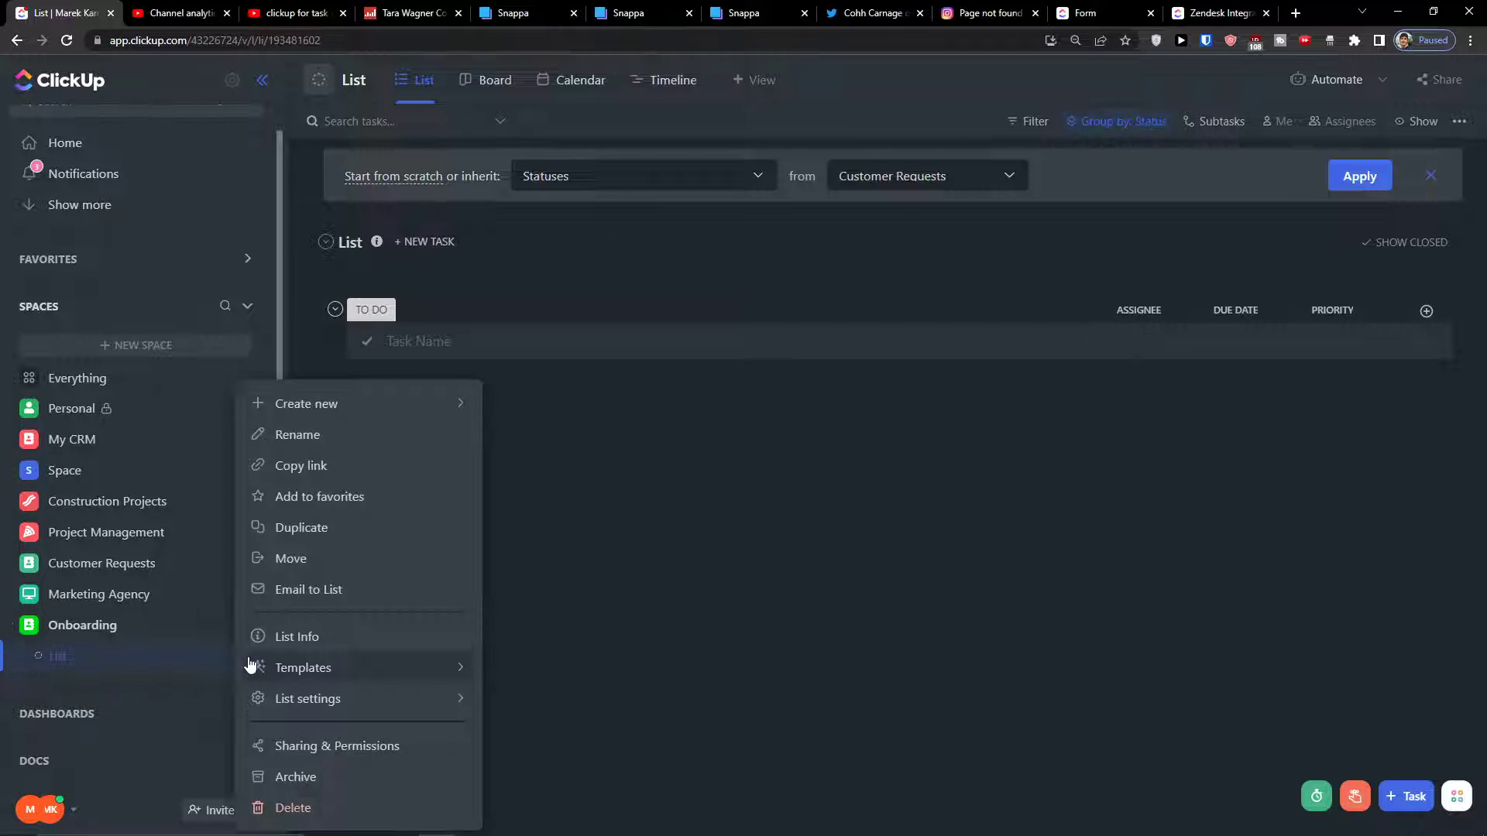
left_click(348, 448)
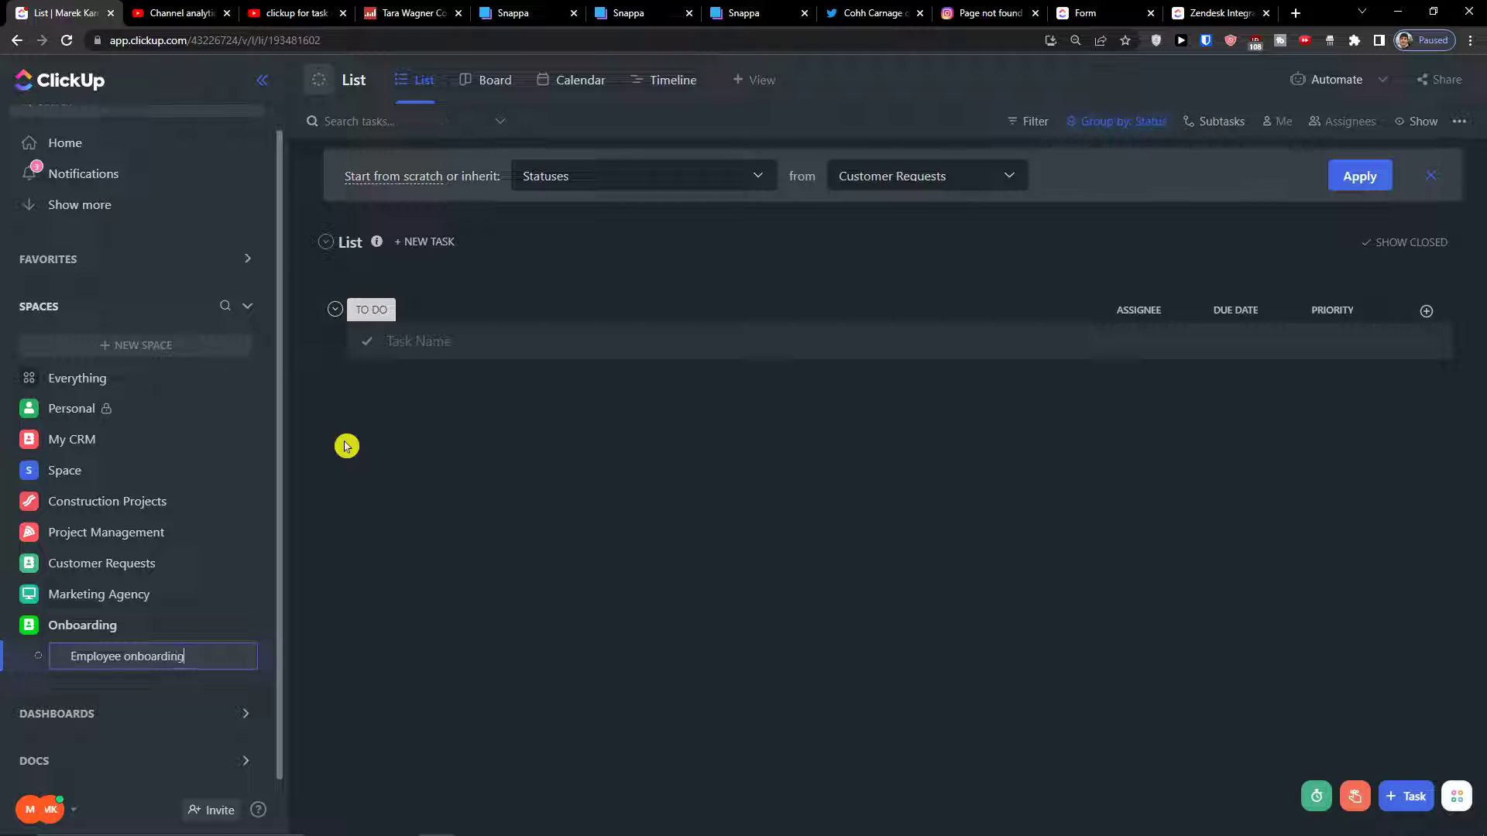
type("Employee onboarding")
key("Return")
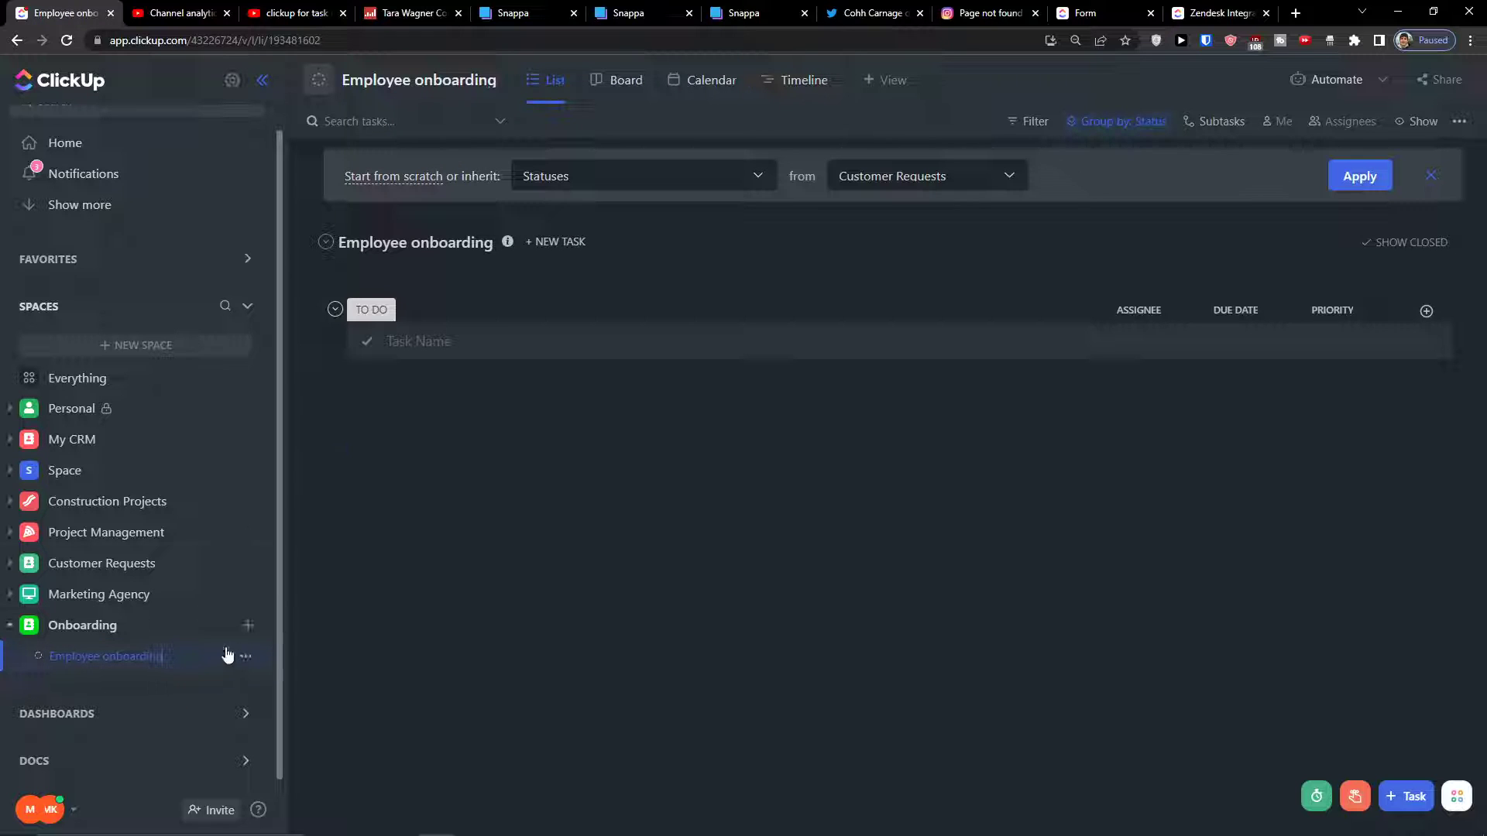
Add a list named 'Employee Directory', then go back to Employee onboarding
left_click(246, 627)
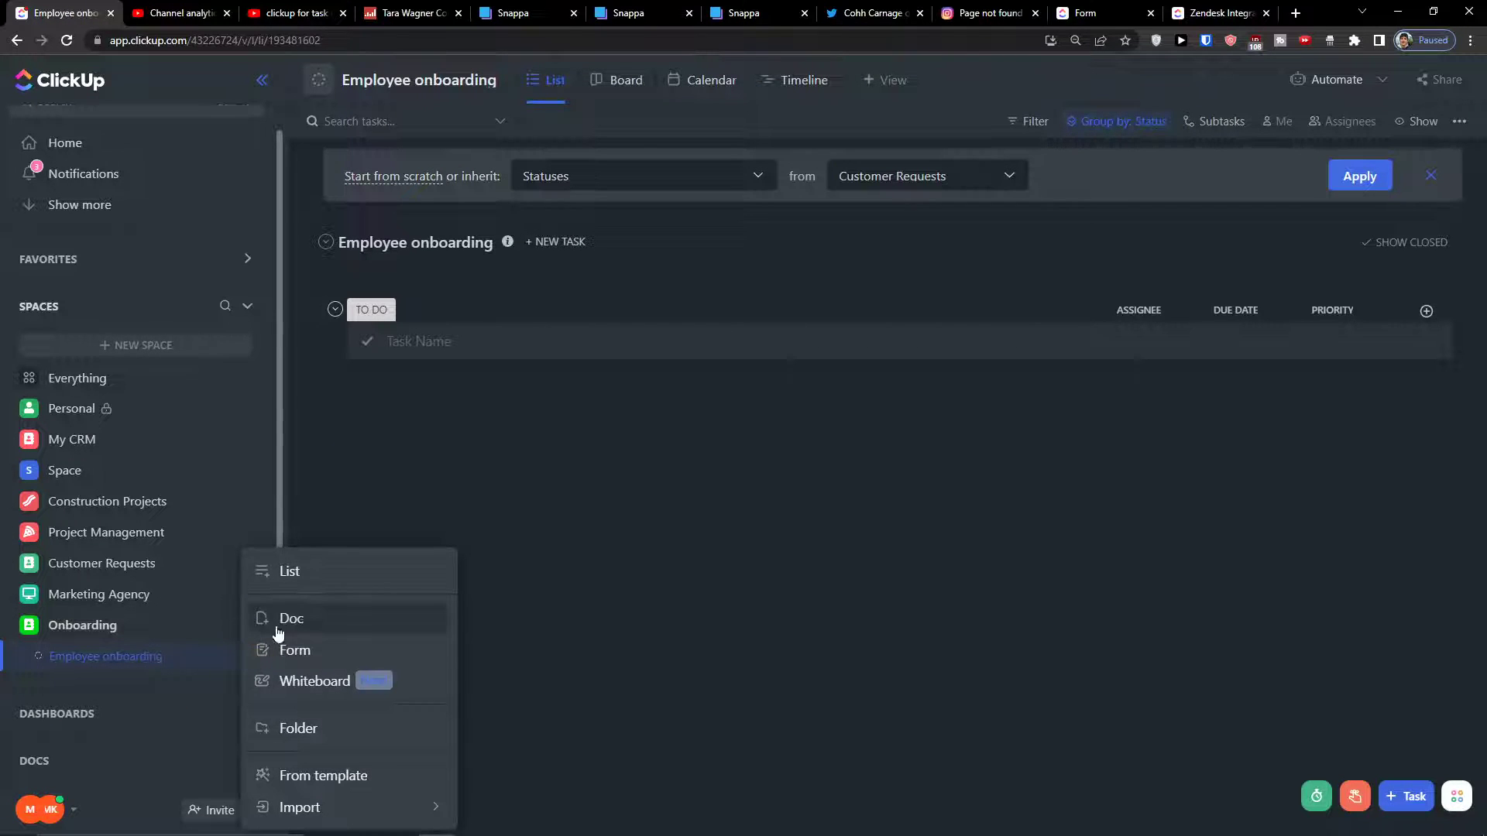
left_click(314, 573)
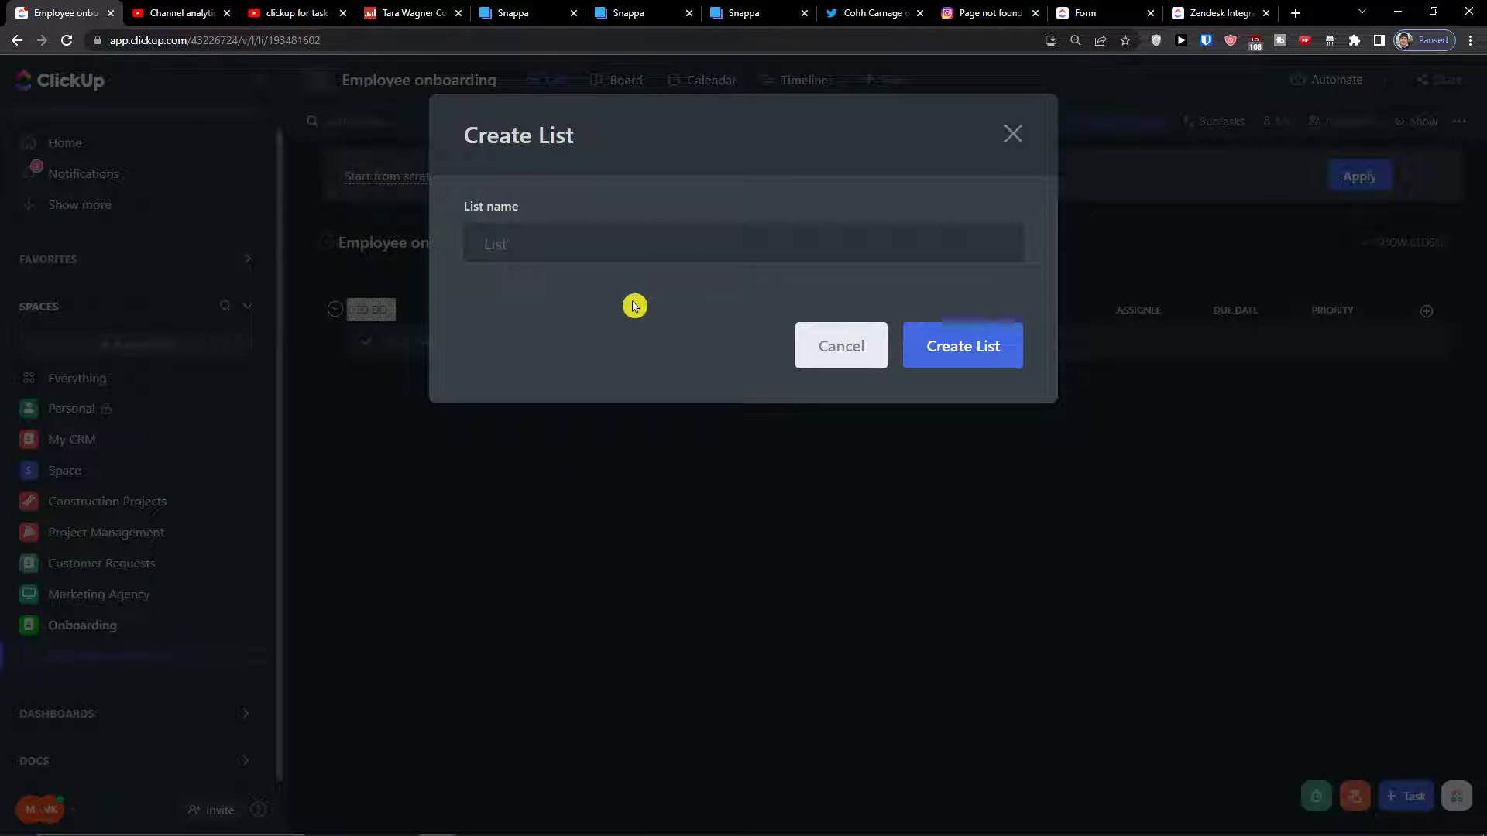
type("Employee Directory")
left_click(1014, 363)
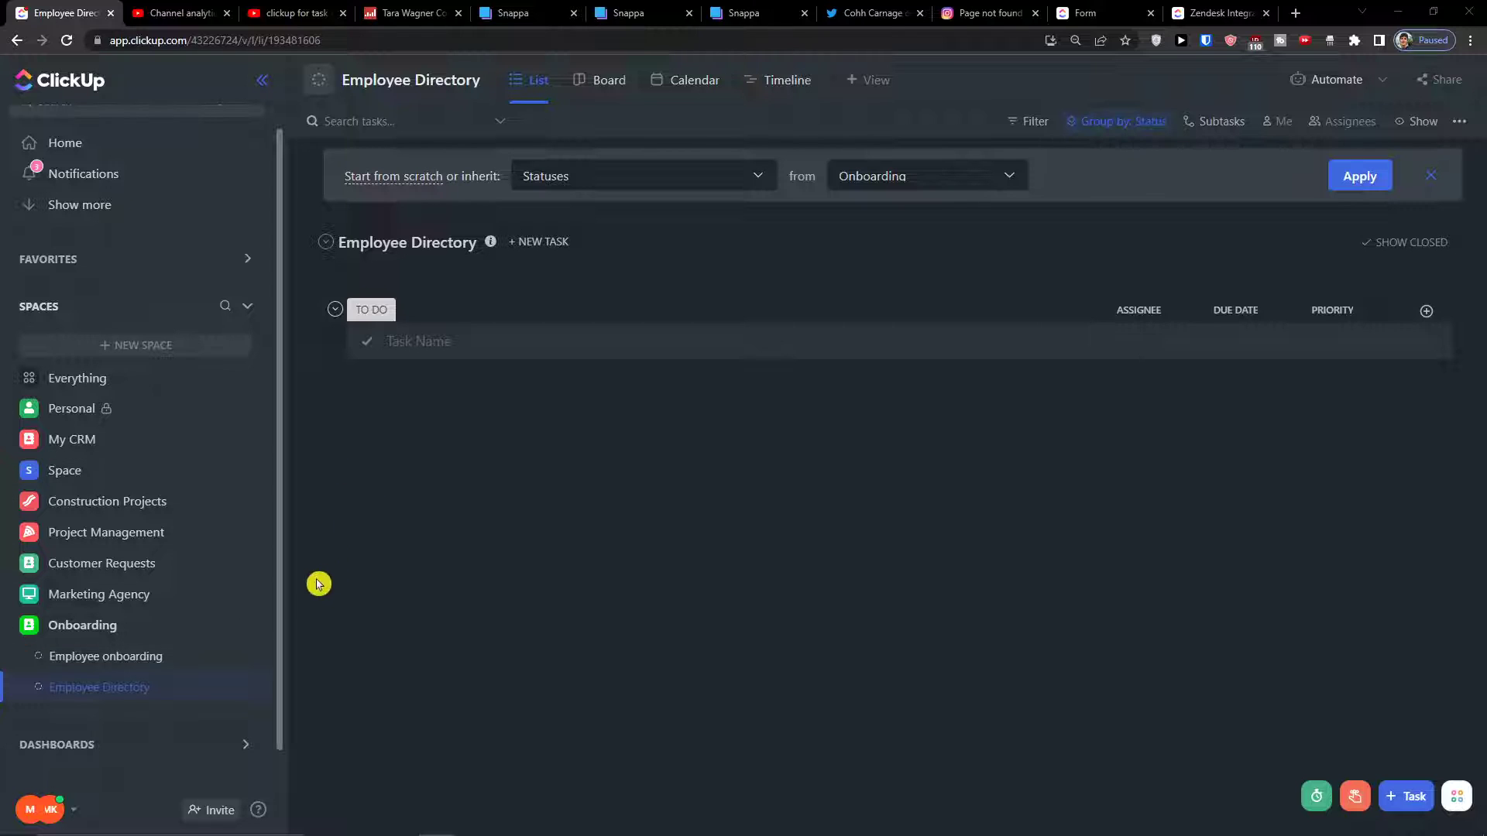
left_click(193, 655)
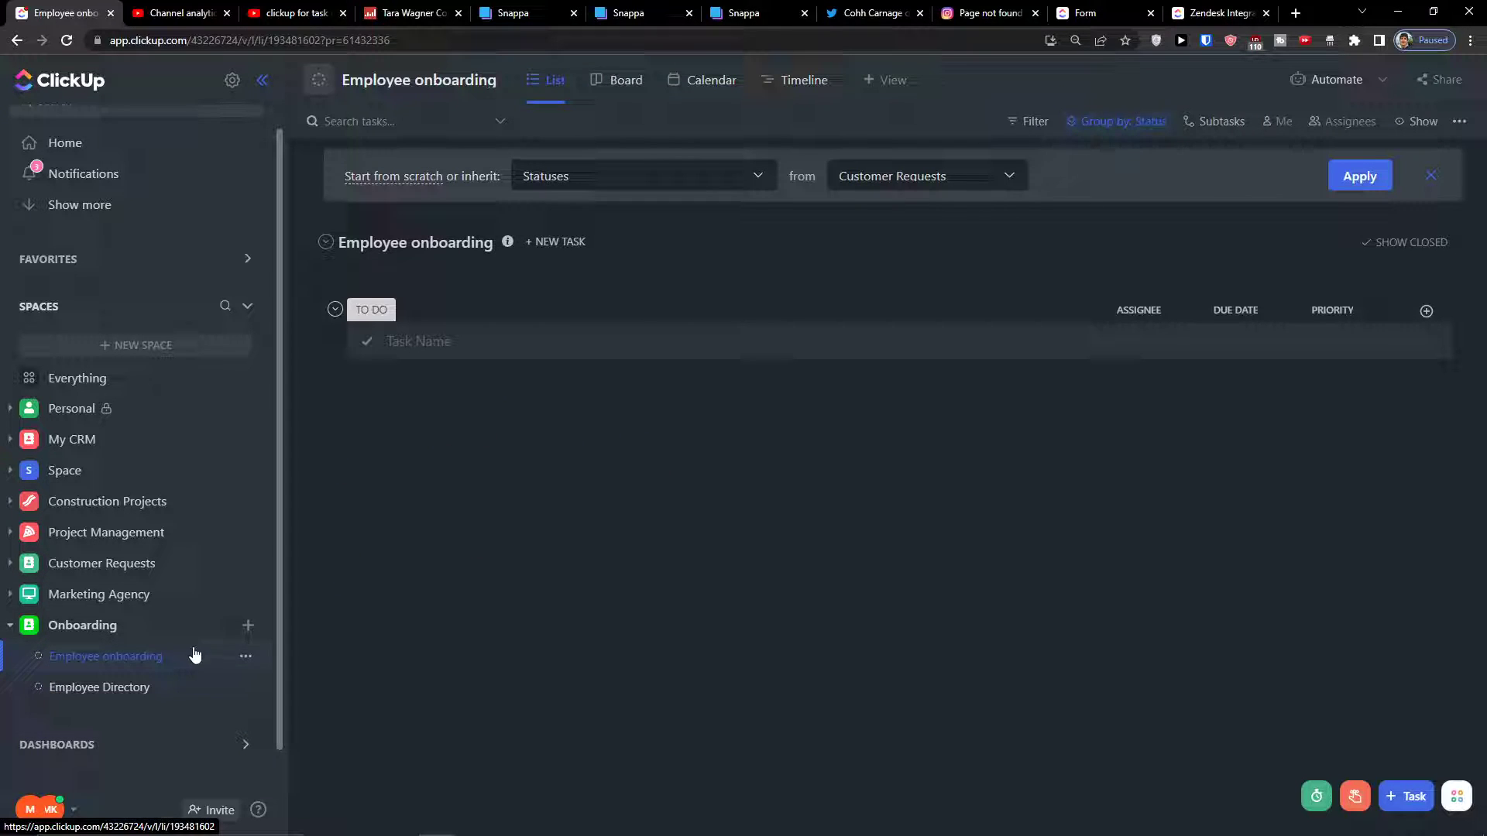
Create the 'Employee onboarding checklist' list and return to the Employee onboarding list
left_click(246, 626)
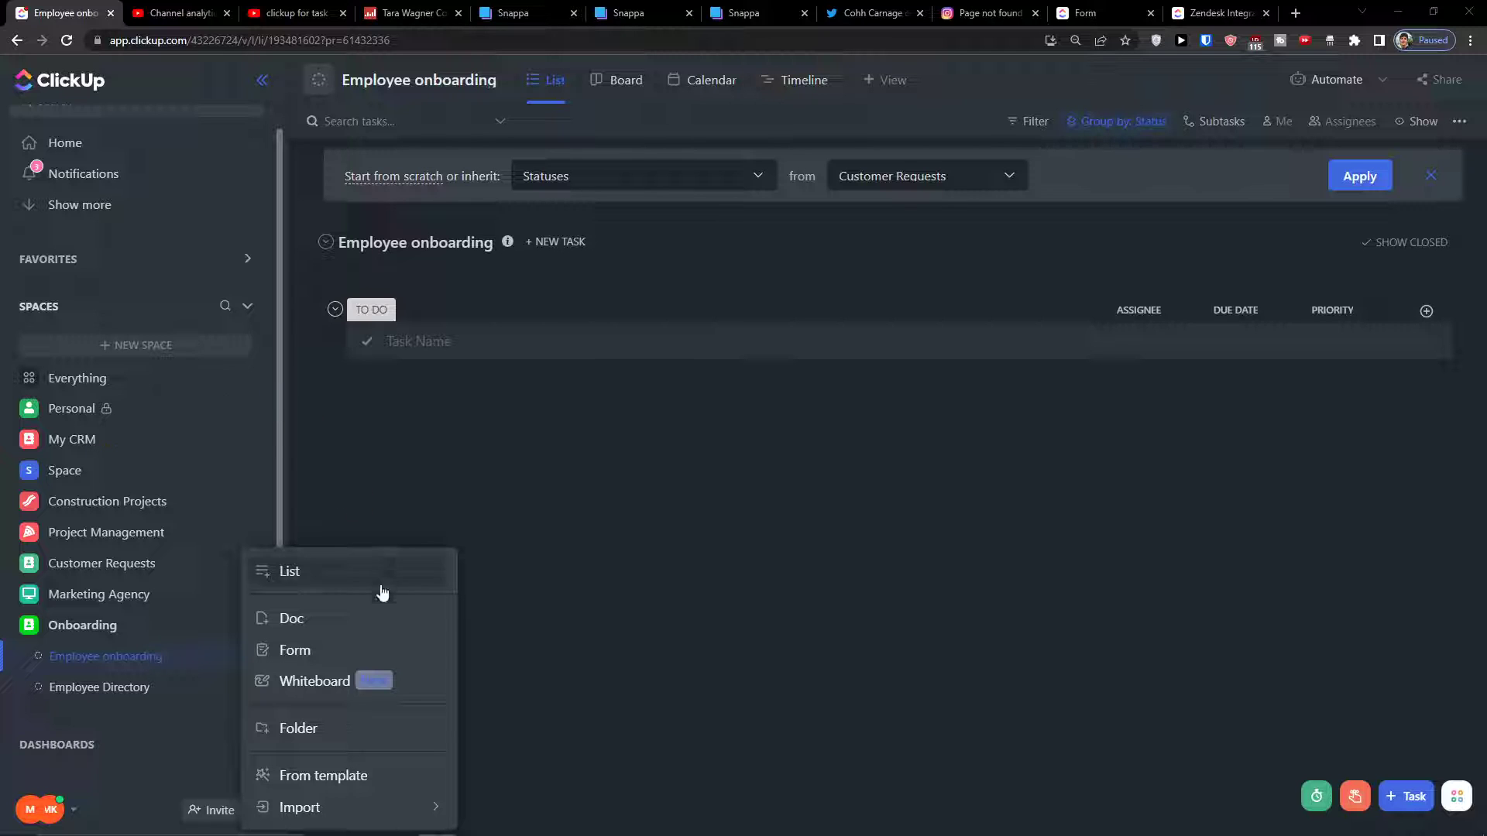
left_click(342, 579)
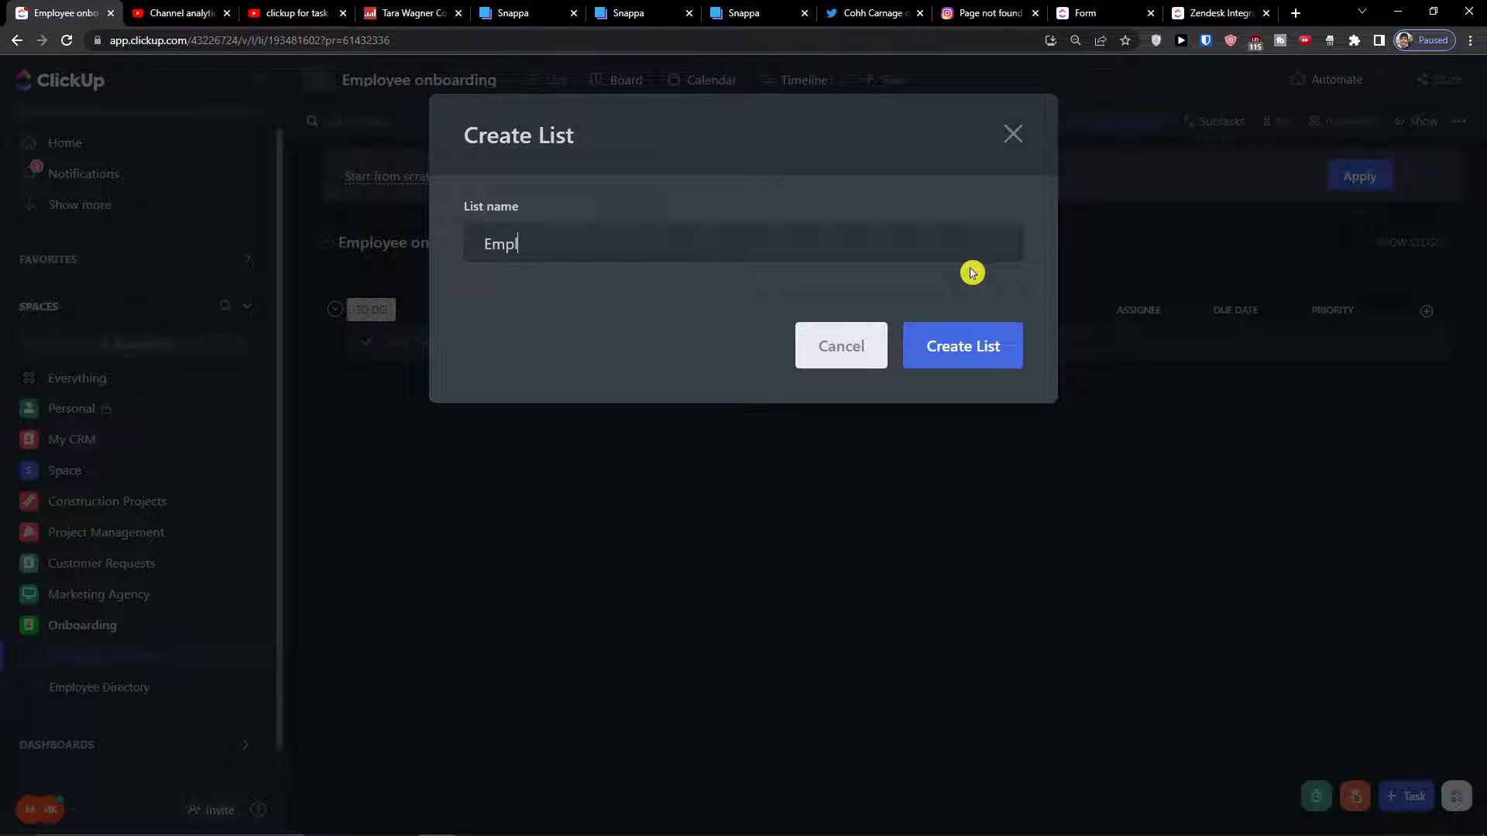
type("ing checklist")
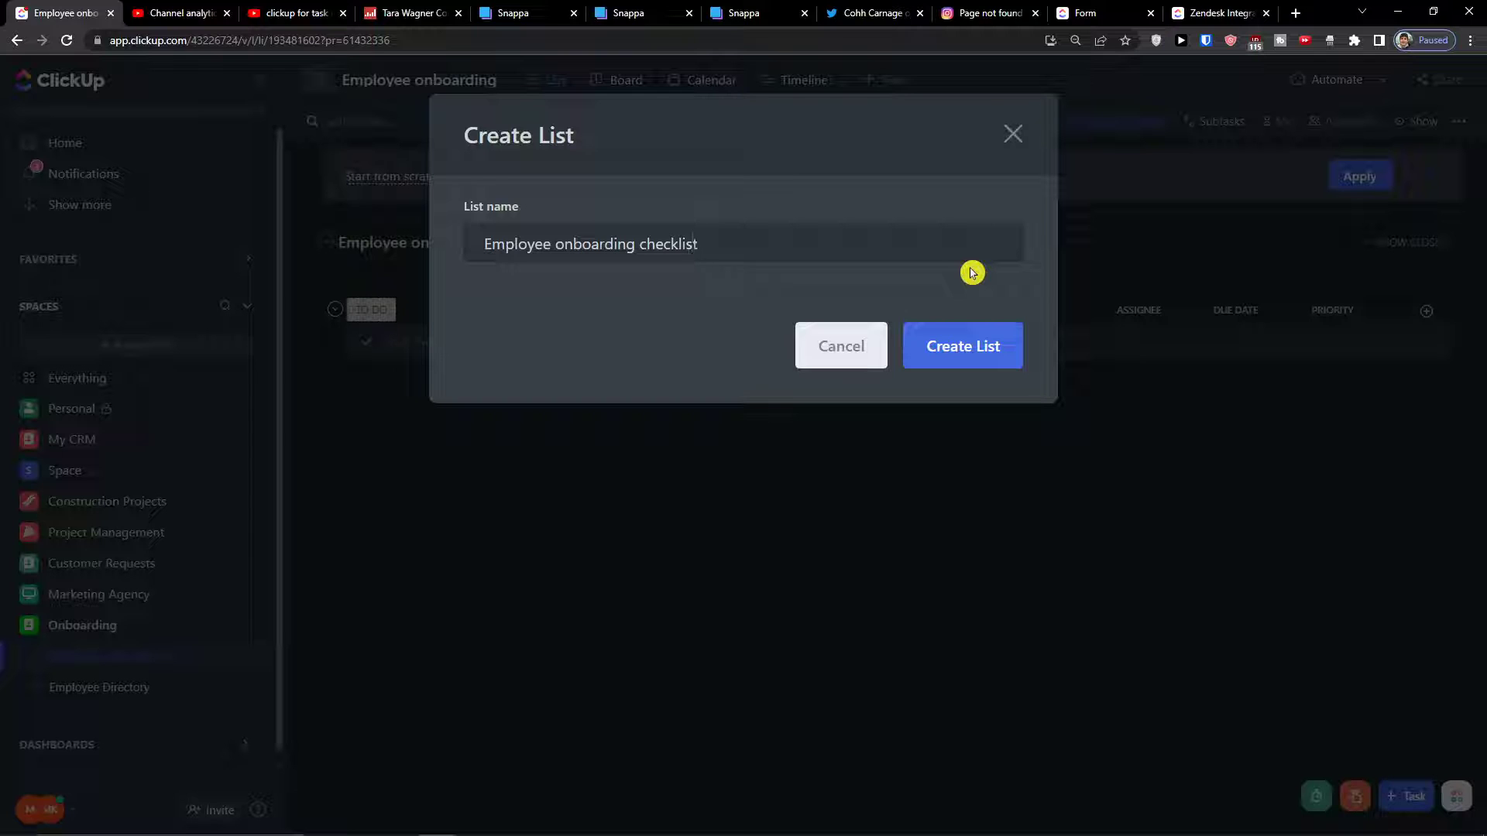
left_click(954, 337)
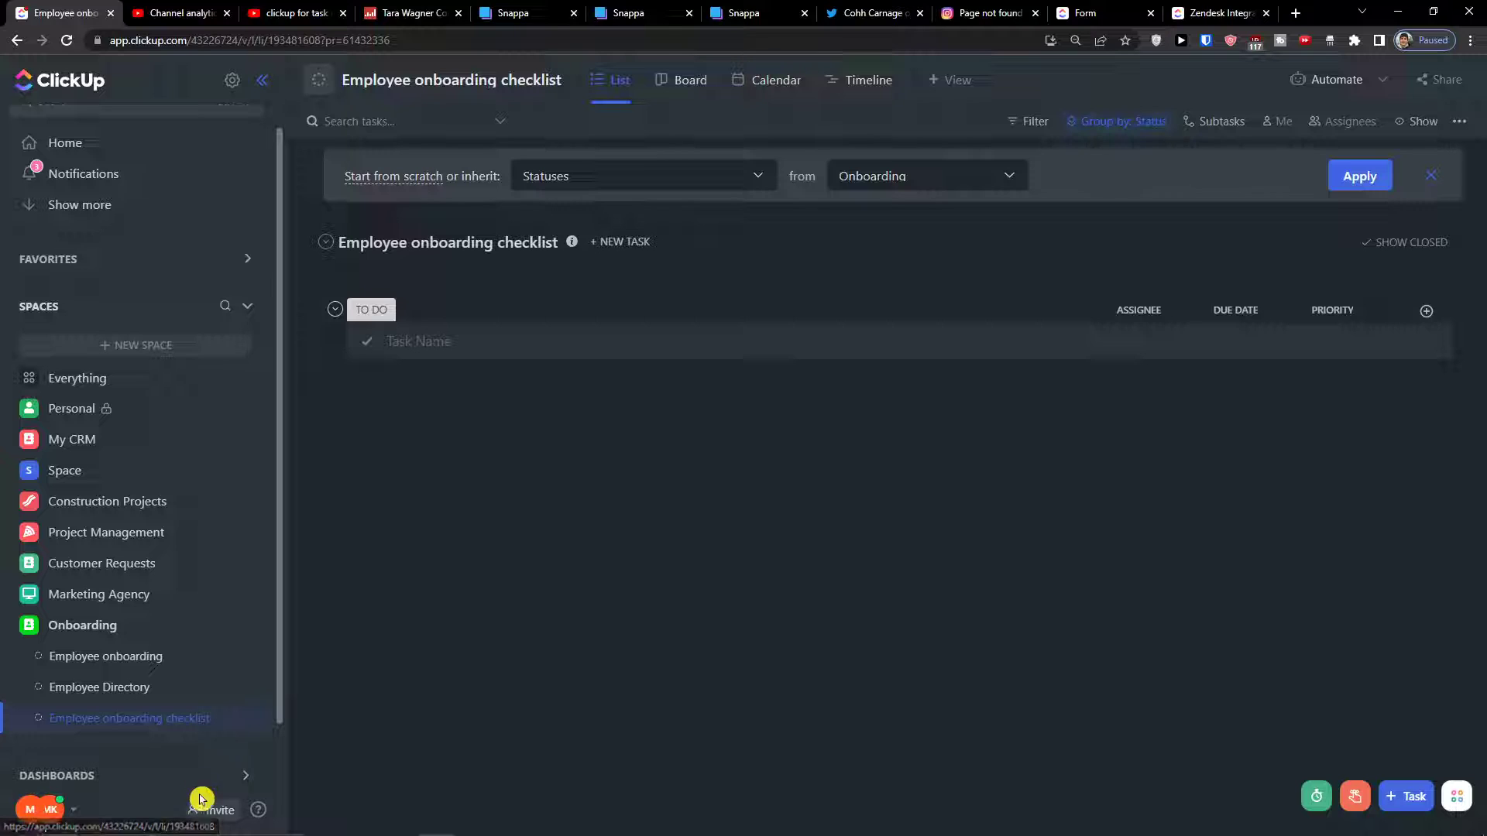
left_click(183, 693)
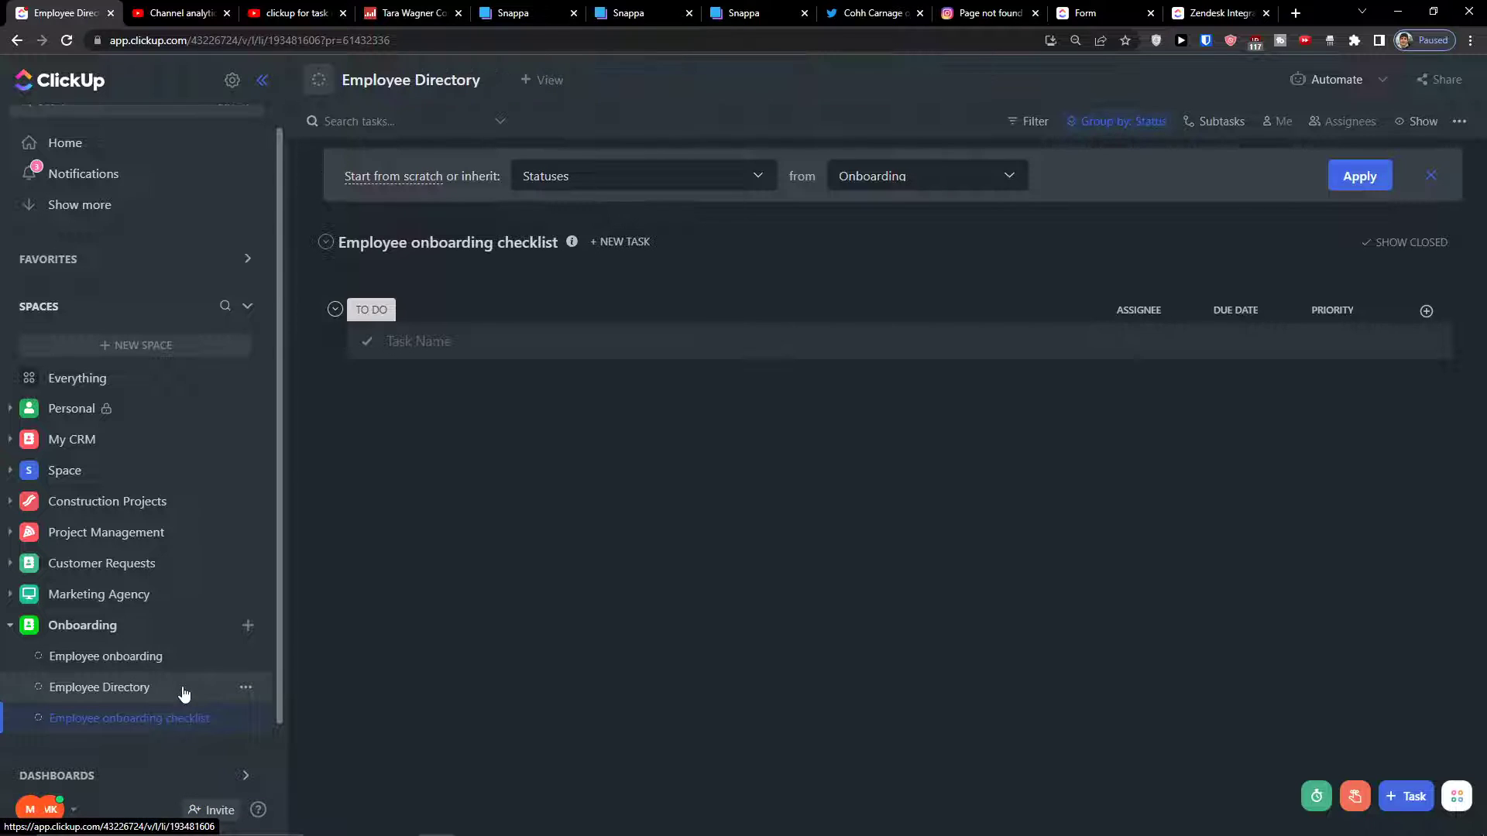
left_click(187, 659)
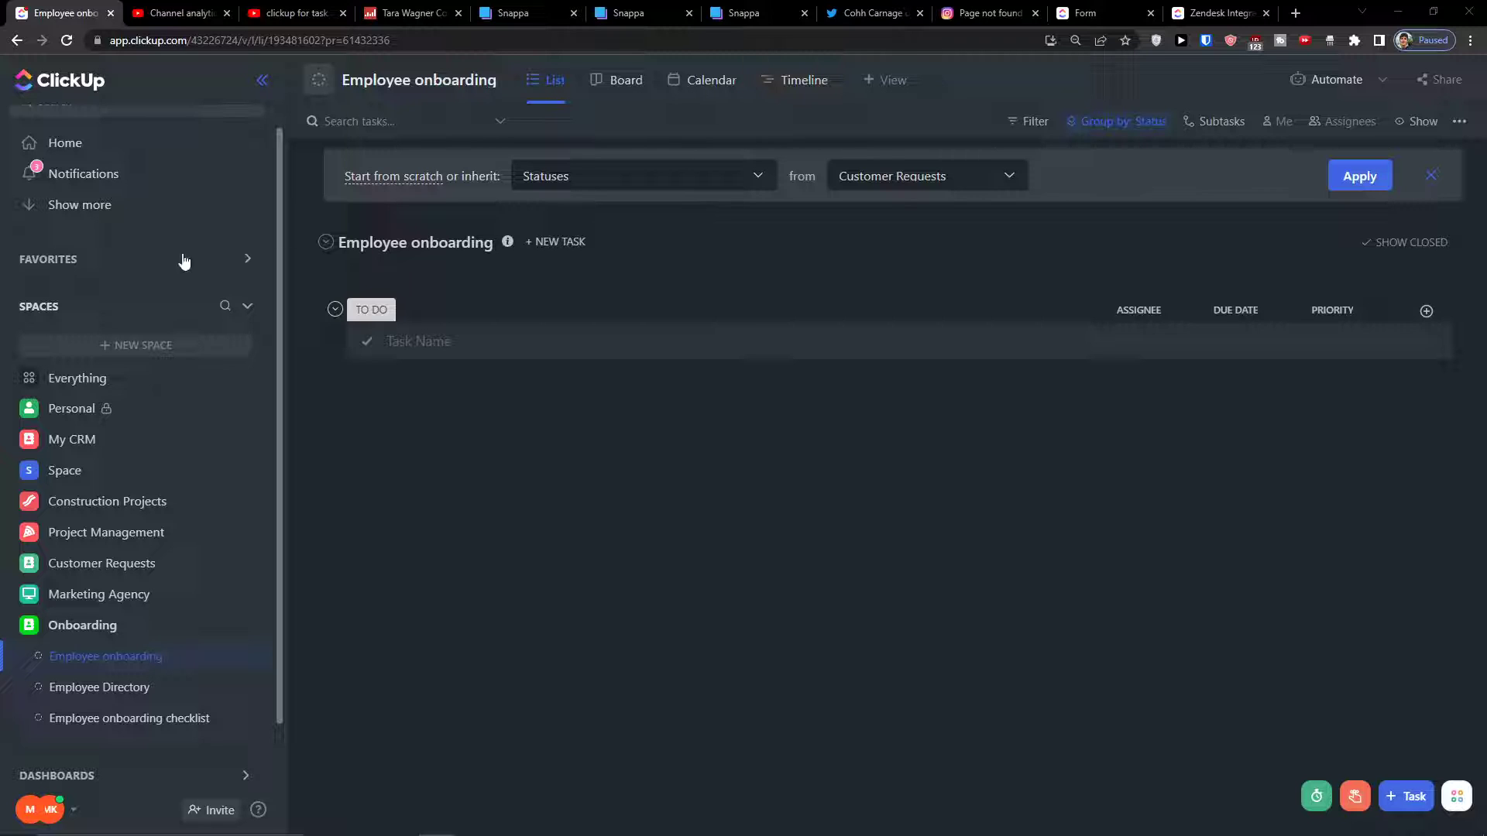
Switch the Employee onboarding list to custom statuses
left_click(511, 82)
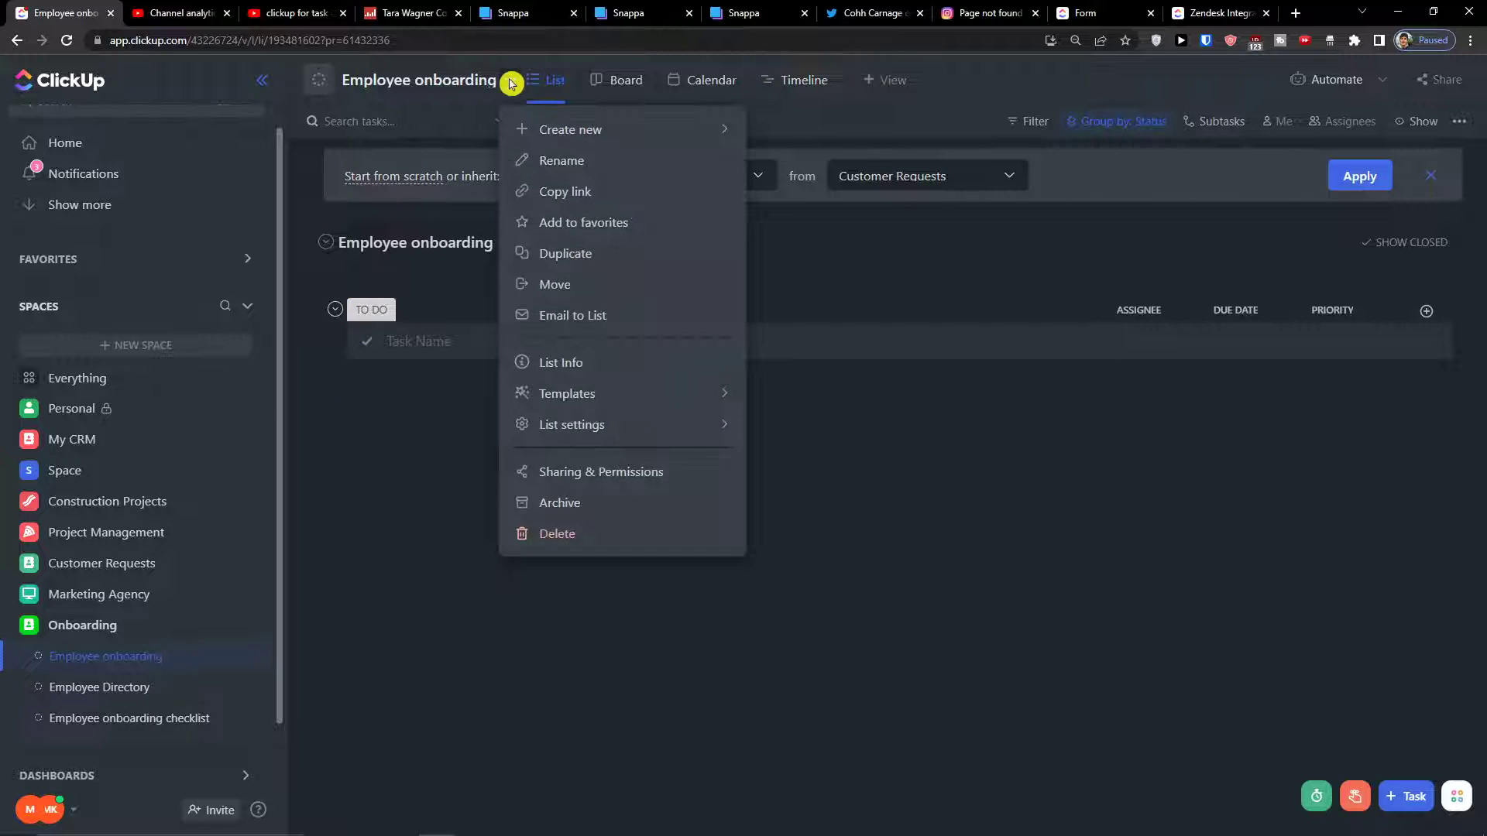
left_click(513, 84)
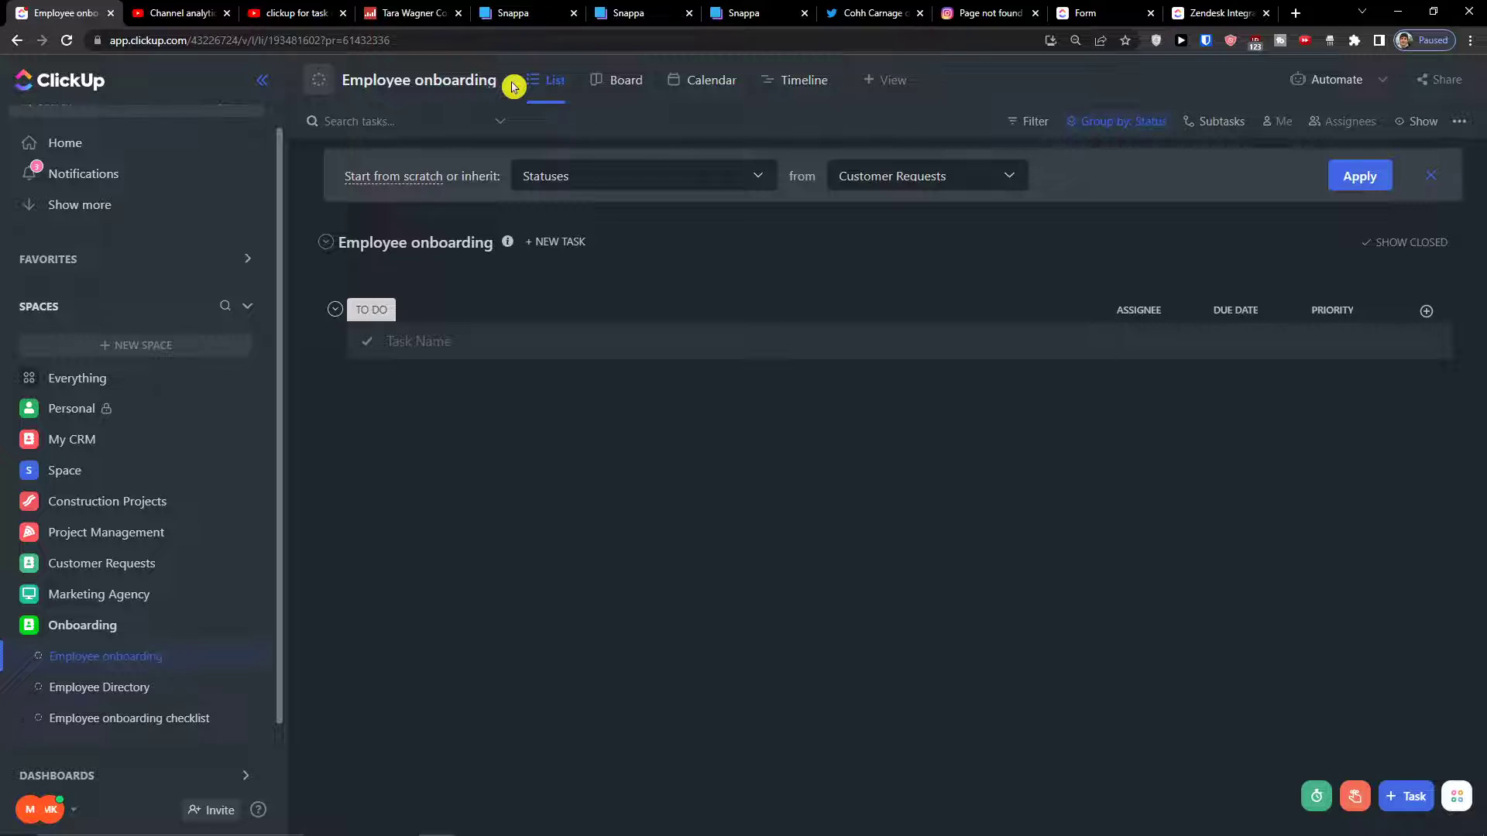
double_click(513, 84)
left_click(511, 79)
mouse_move(651, 432)
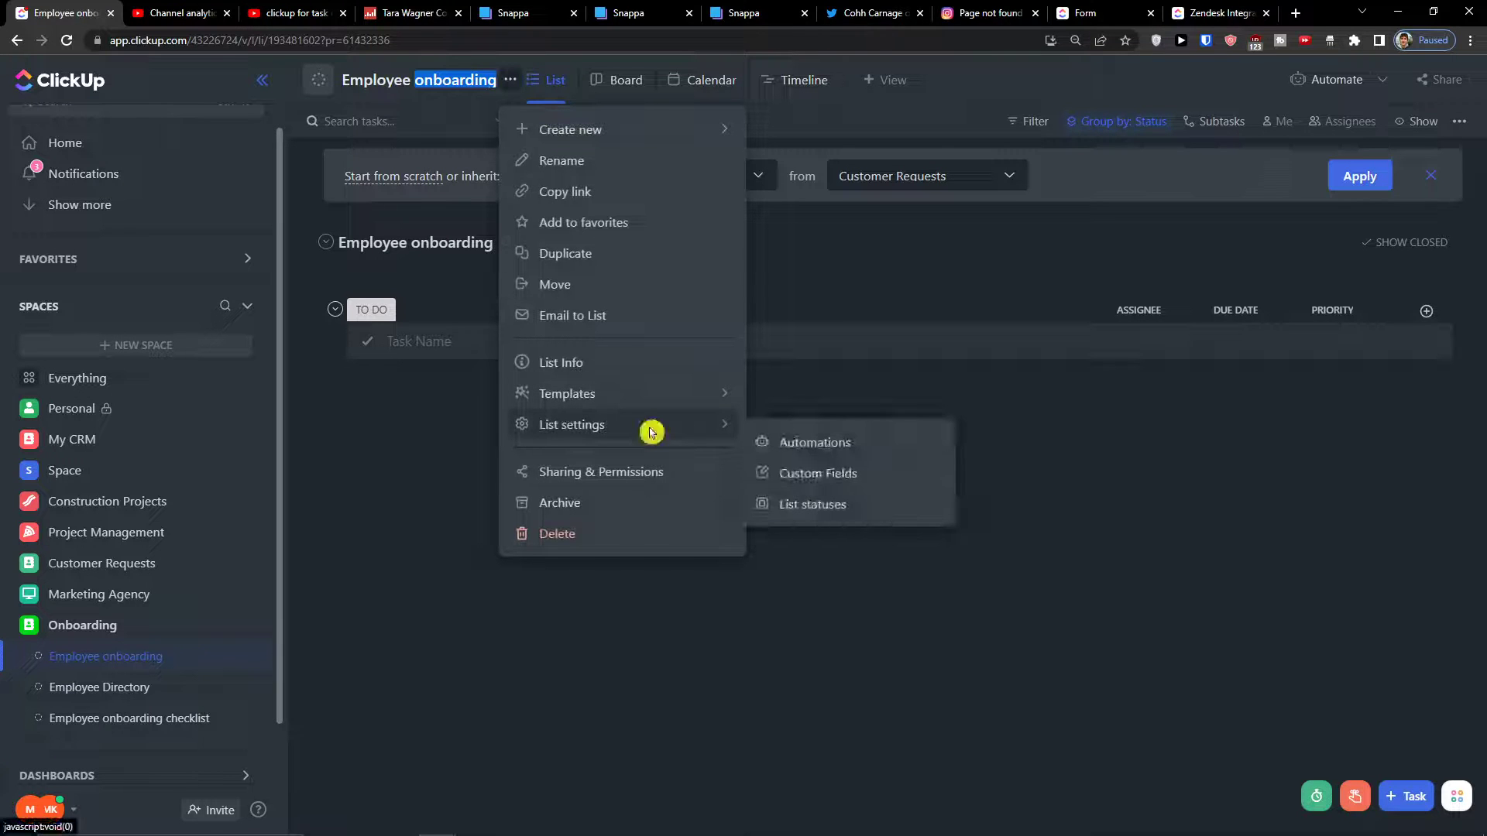
left_click(775, 504)
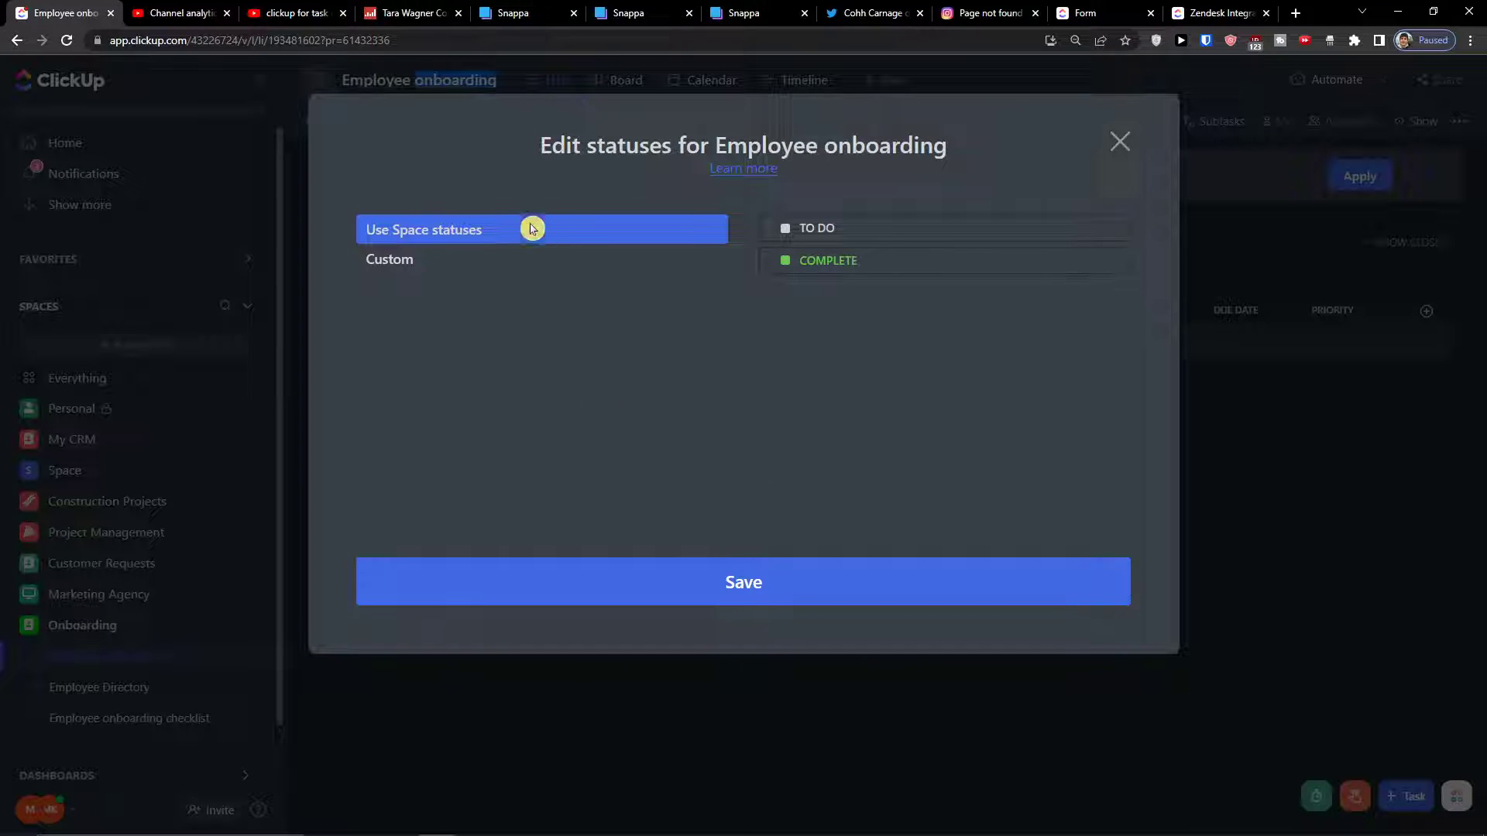
left_click(502, 260)
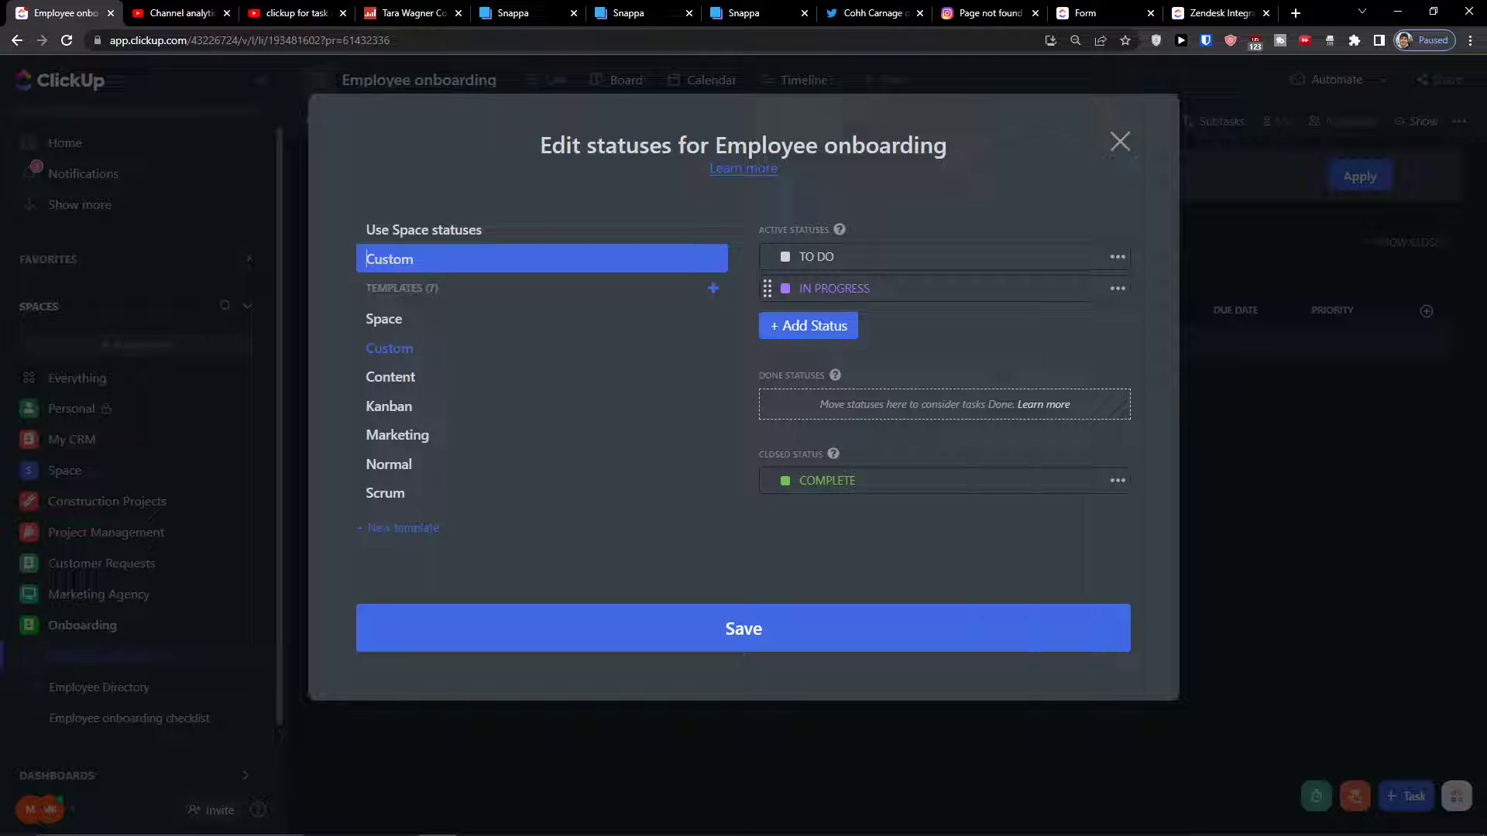
Rename the TO DO status to ONBOARDED and colour it green
left_click(939, 259)
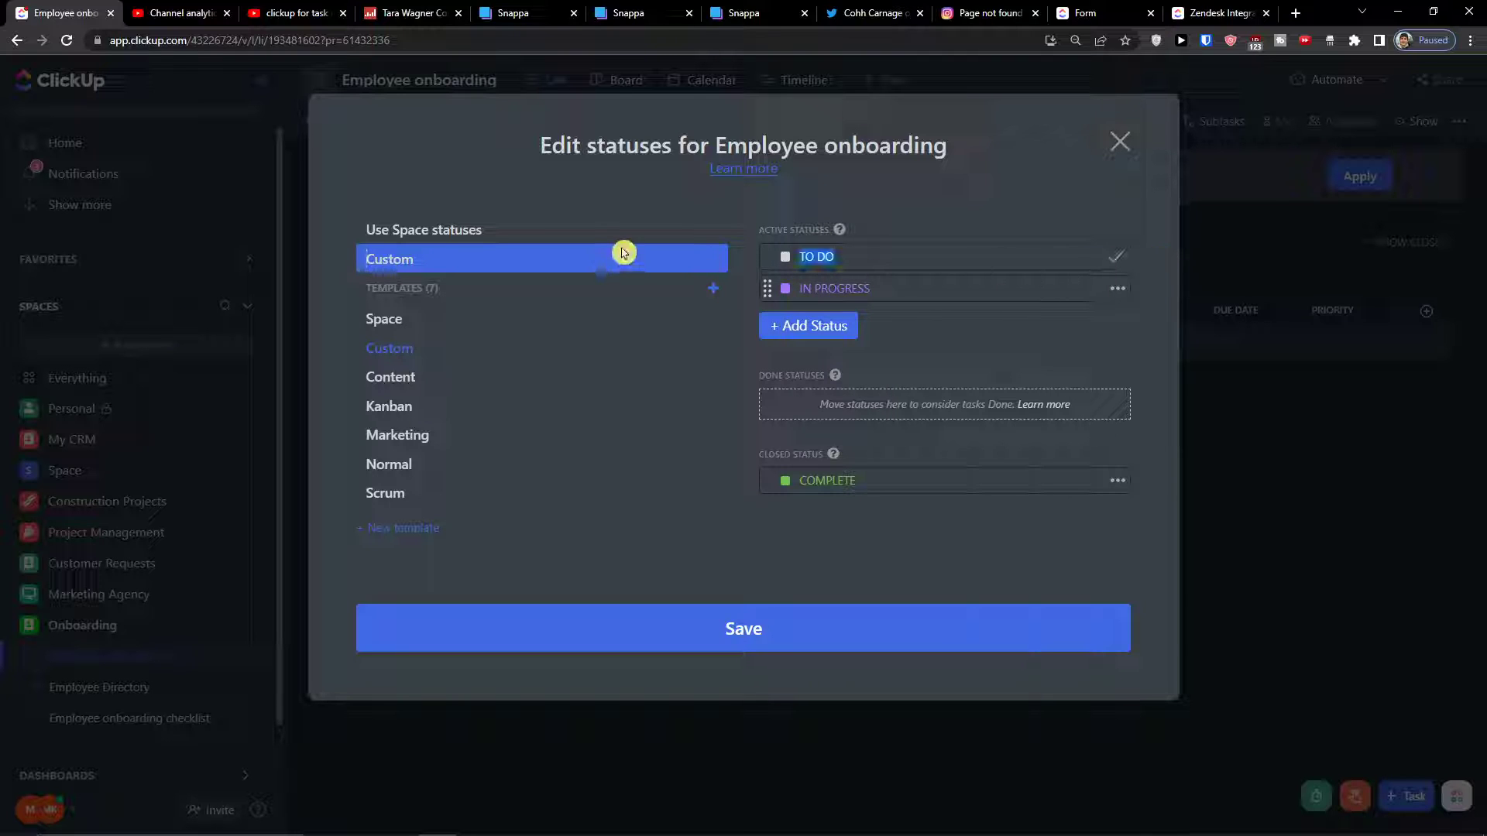
type("T")
type("NBOARDED")
key("Return")
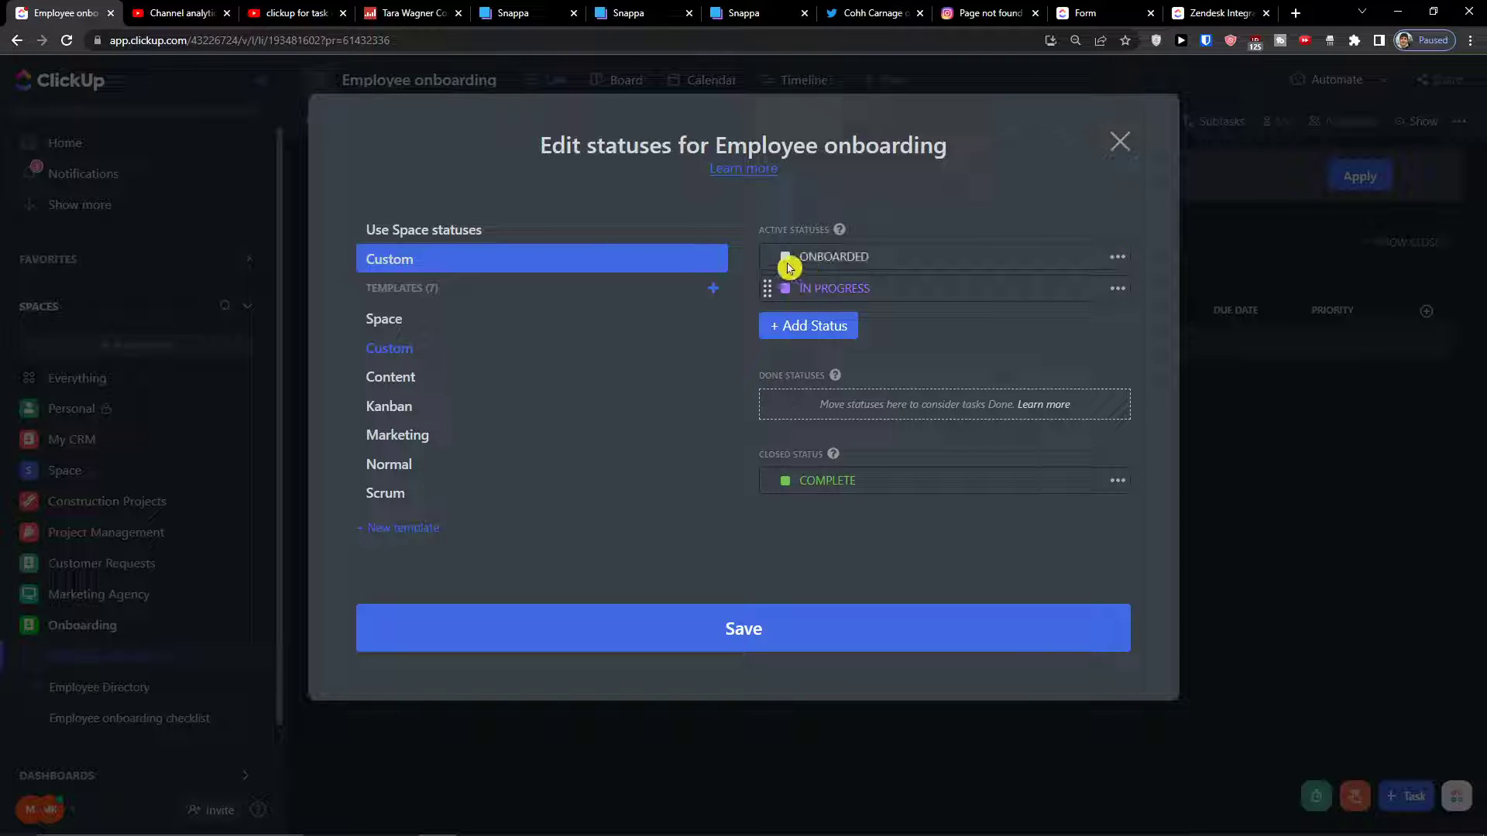
left_click(785, 258)
left_click(798, 221)
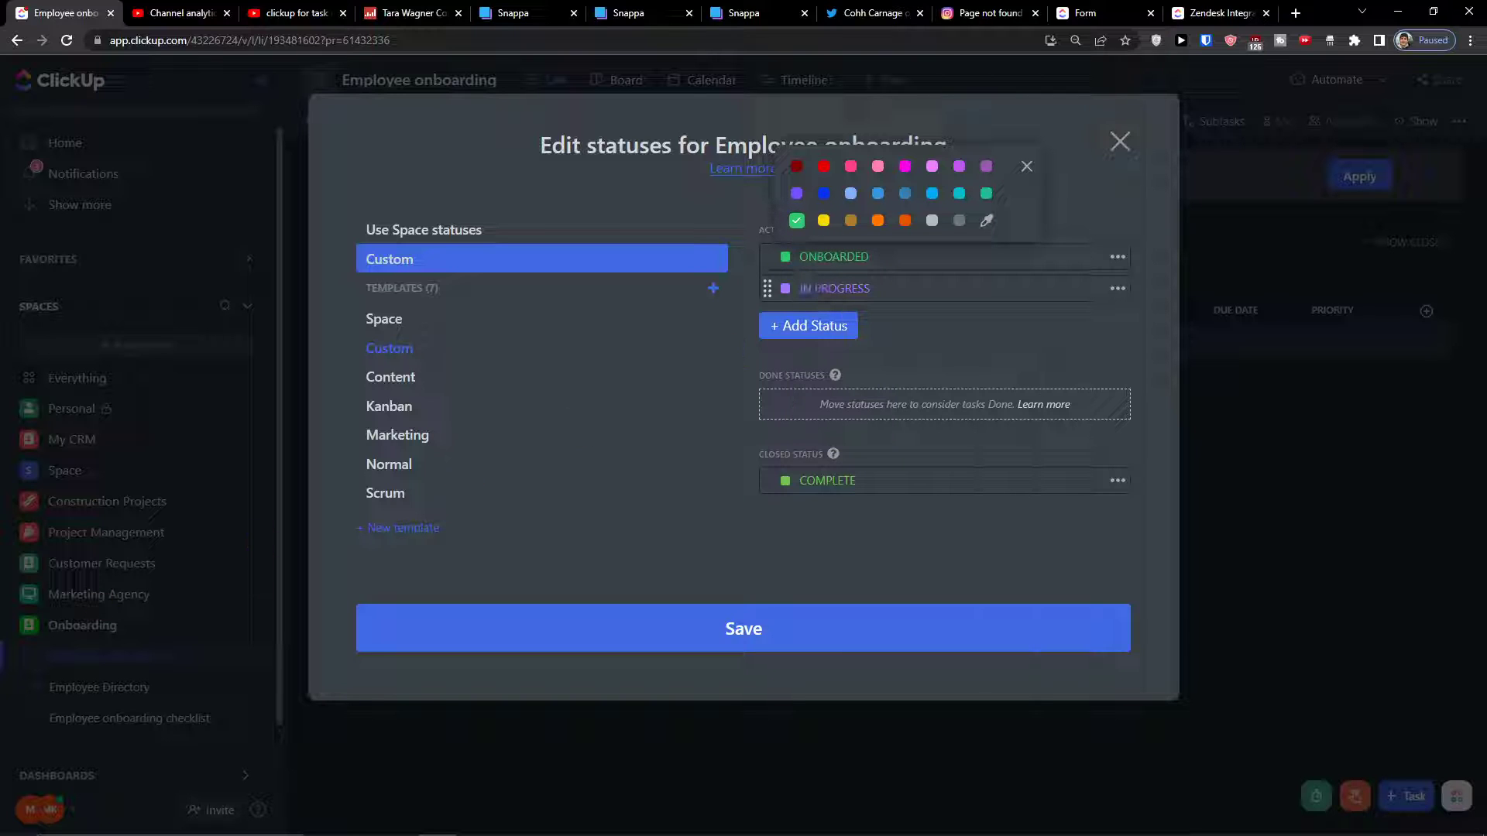
Rename IN PROGRESS to FIRST MONTH and add a FIRST WEEK status
double_click(823, 292)
key("BackSpace")
type("FIRST MONTH")
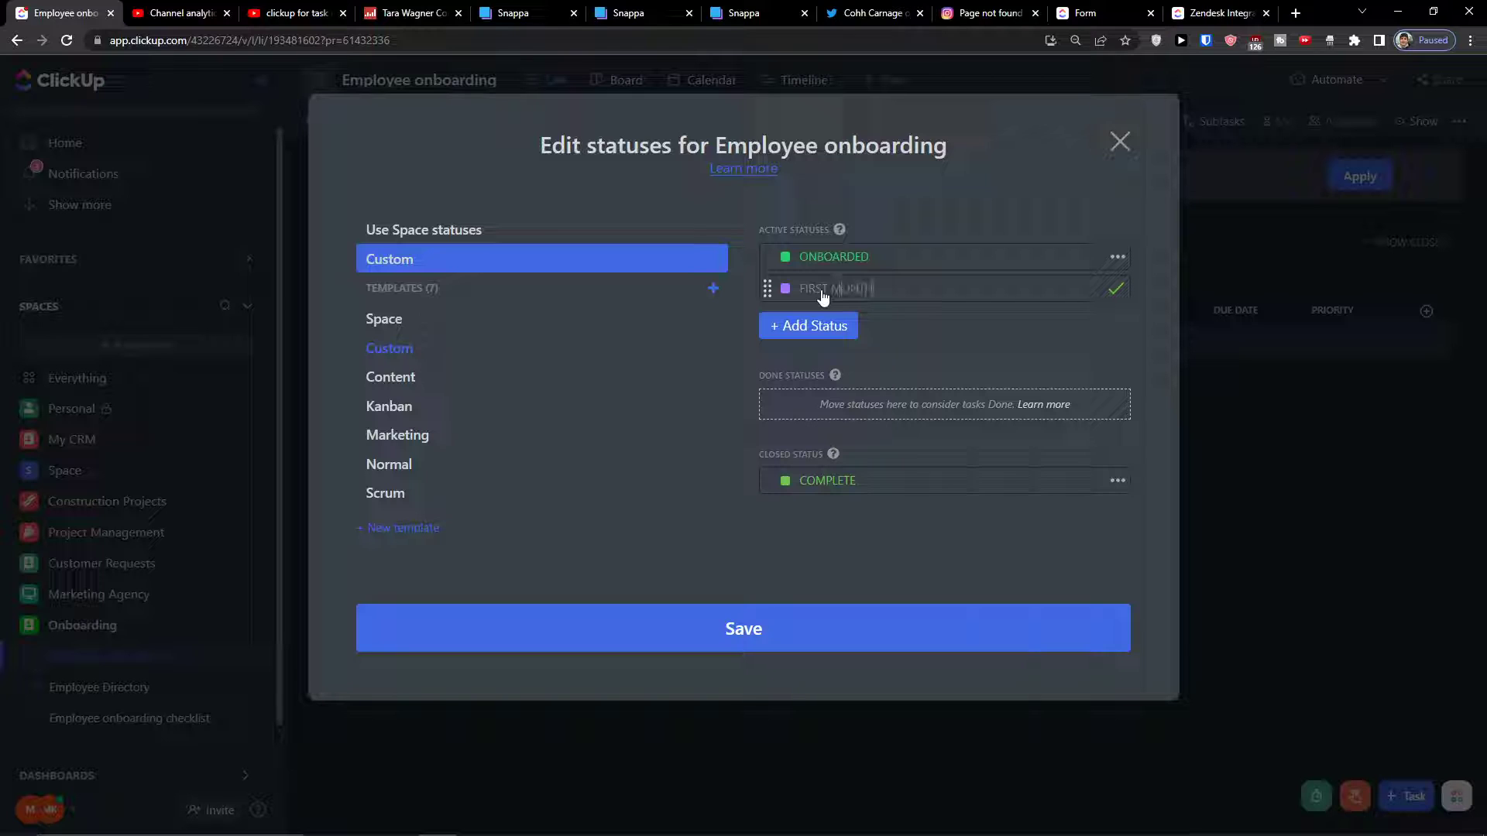
left_click(805, 331)
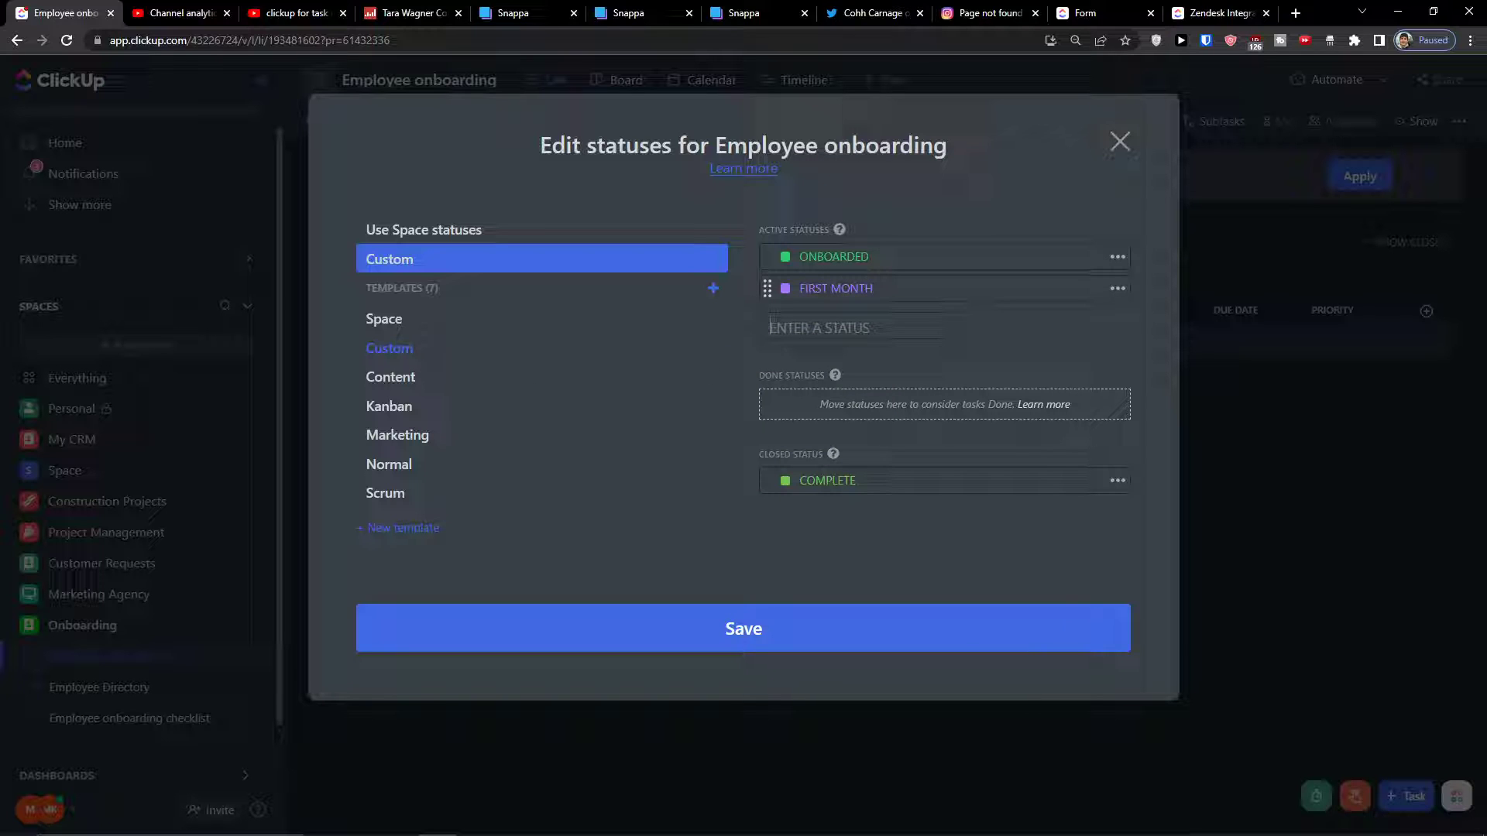
type("s")
key("Return")
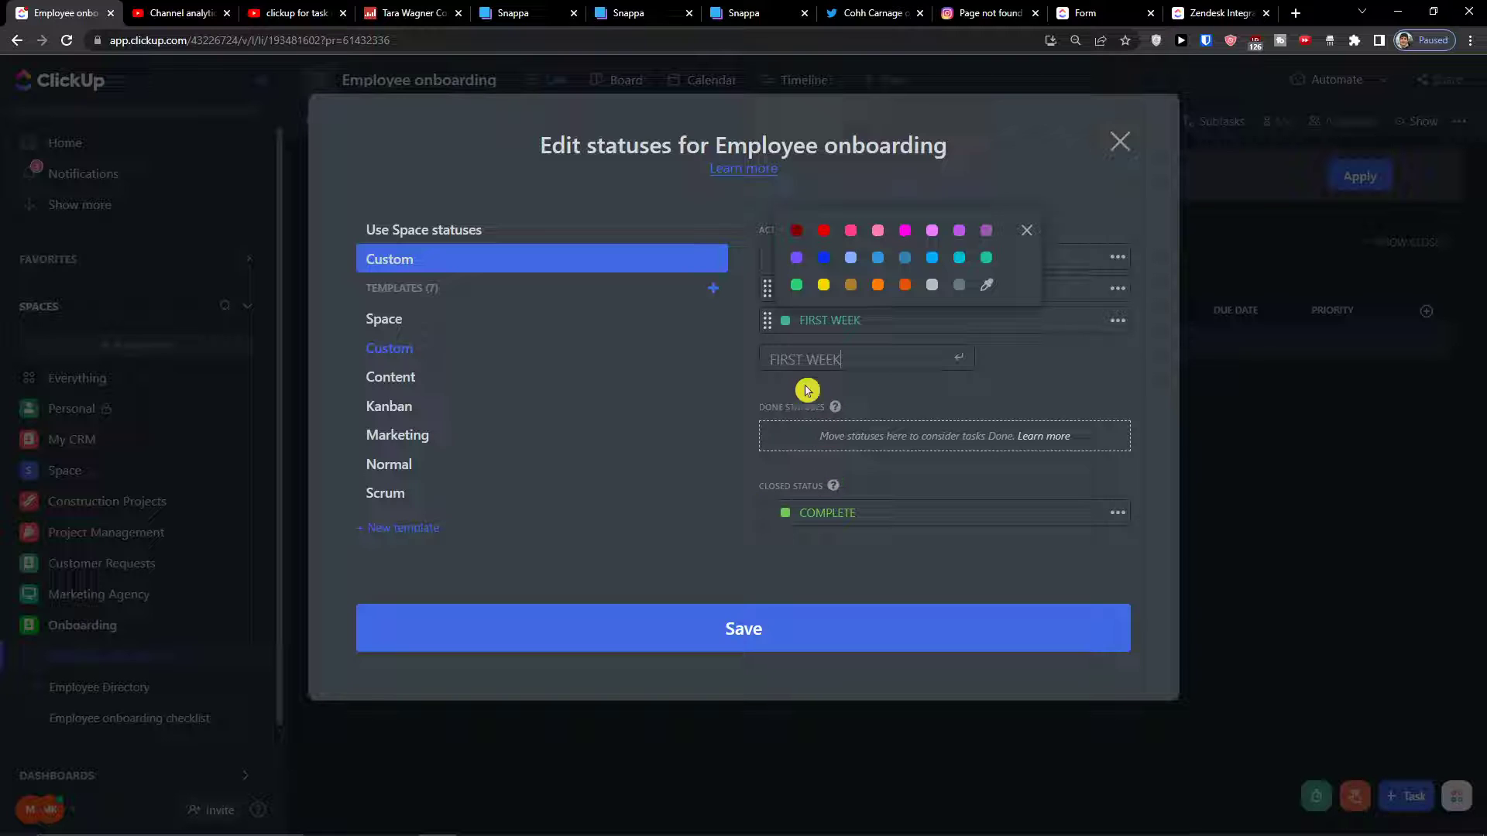
Add FIRST DAY and PRE ARRIVAL statuses
left_click(772, 359)
left_click(775, 353)
type("FIRST DAY")
key("Return")
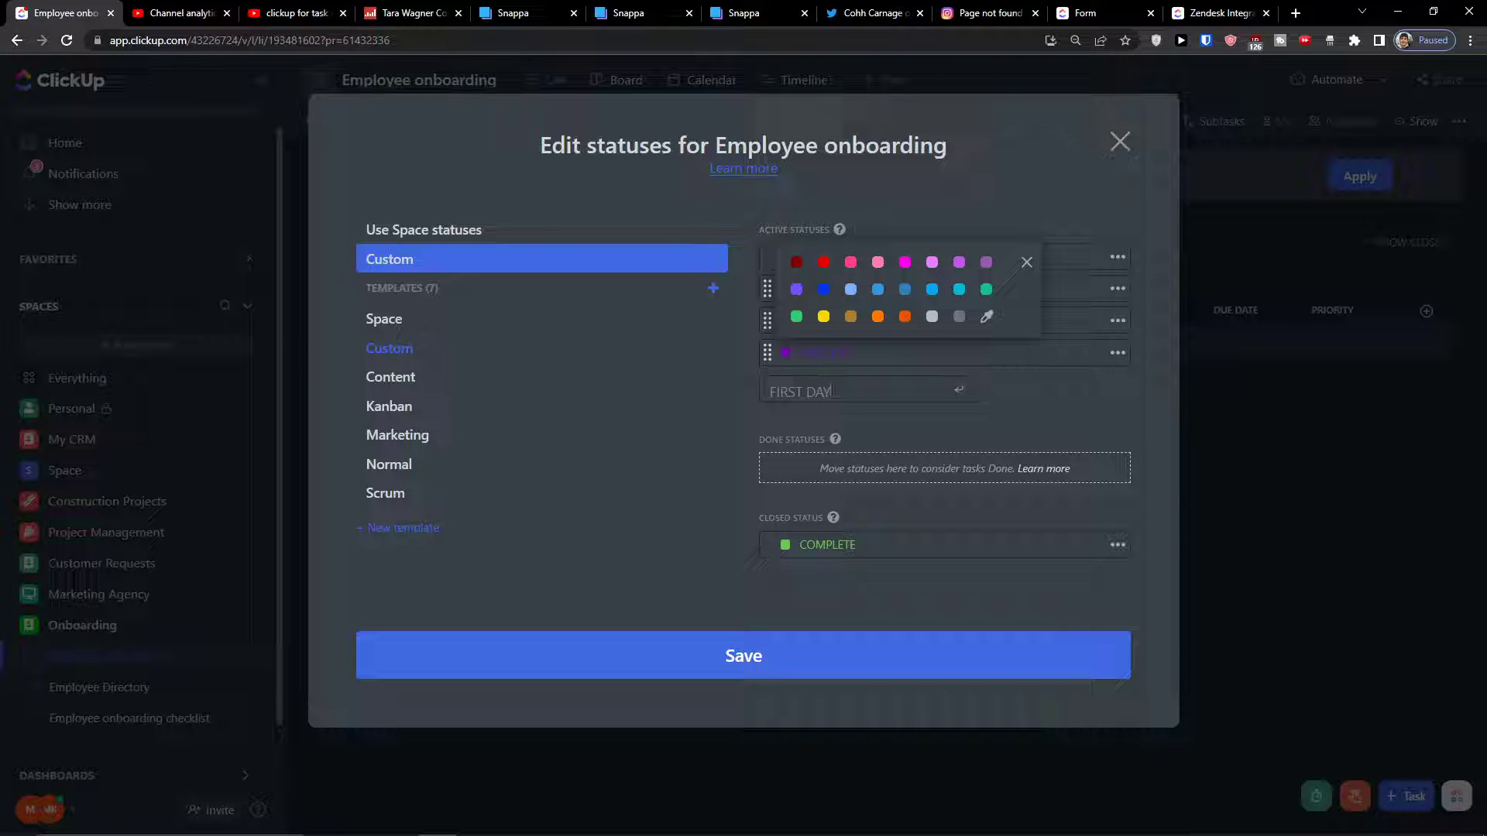
left_click(869, 415)
left_click(807, 391)
type("H")
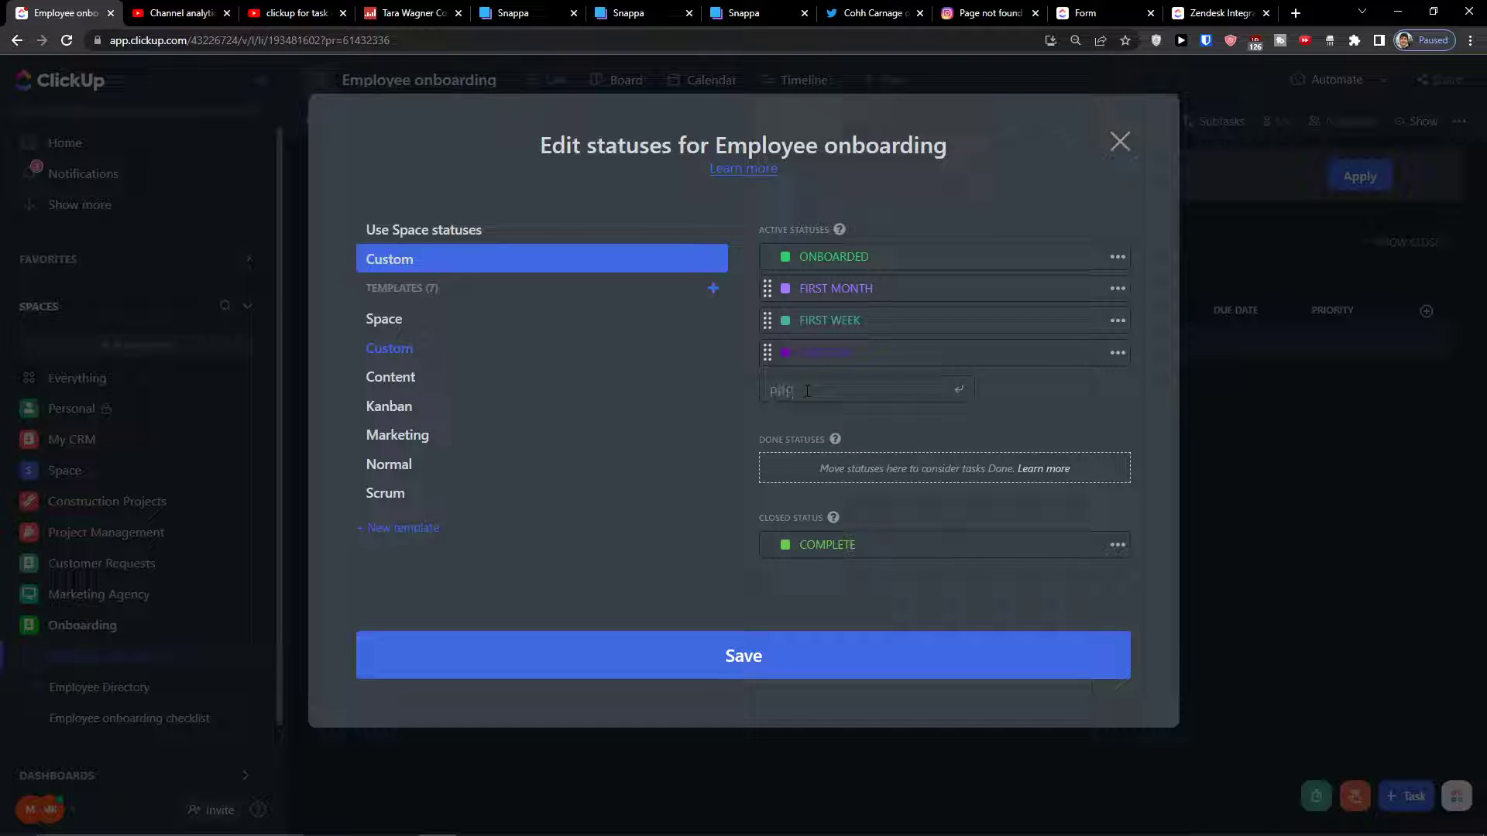
type("RE ARRIVAL")
key("Return")
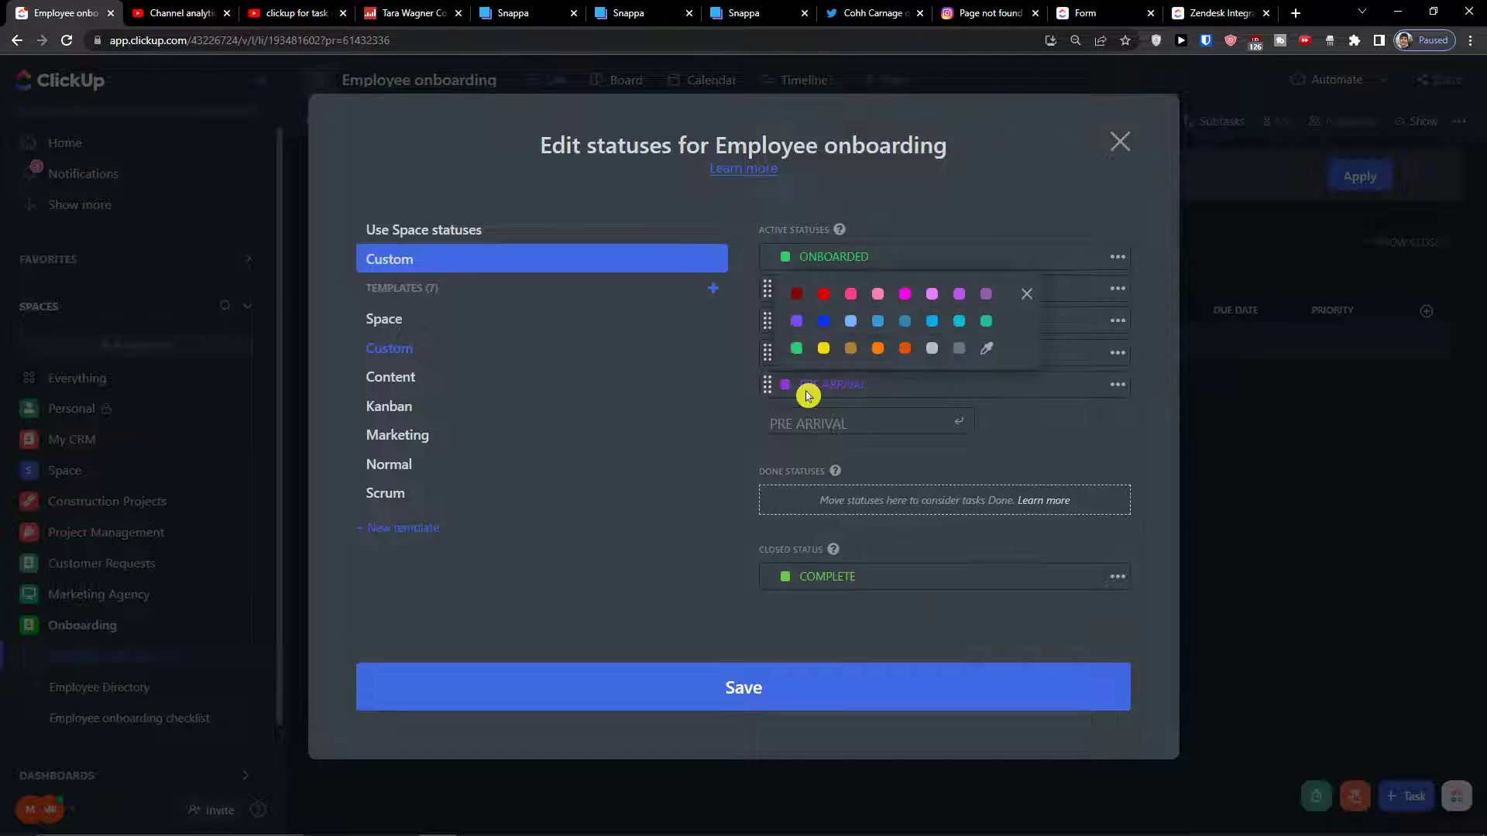
Save the new status set and close the status editor
left_click(986, 444)
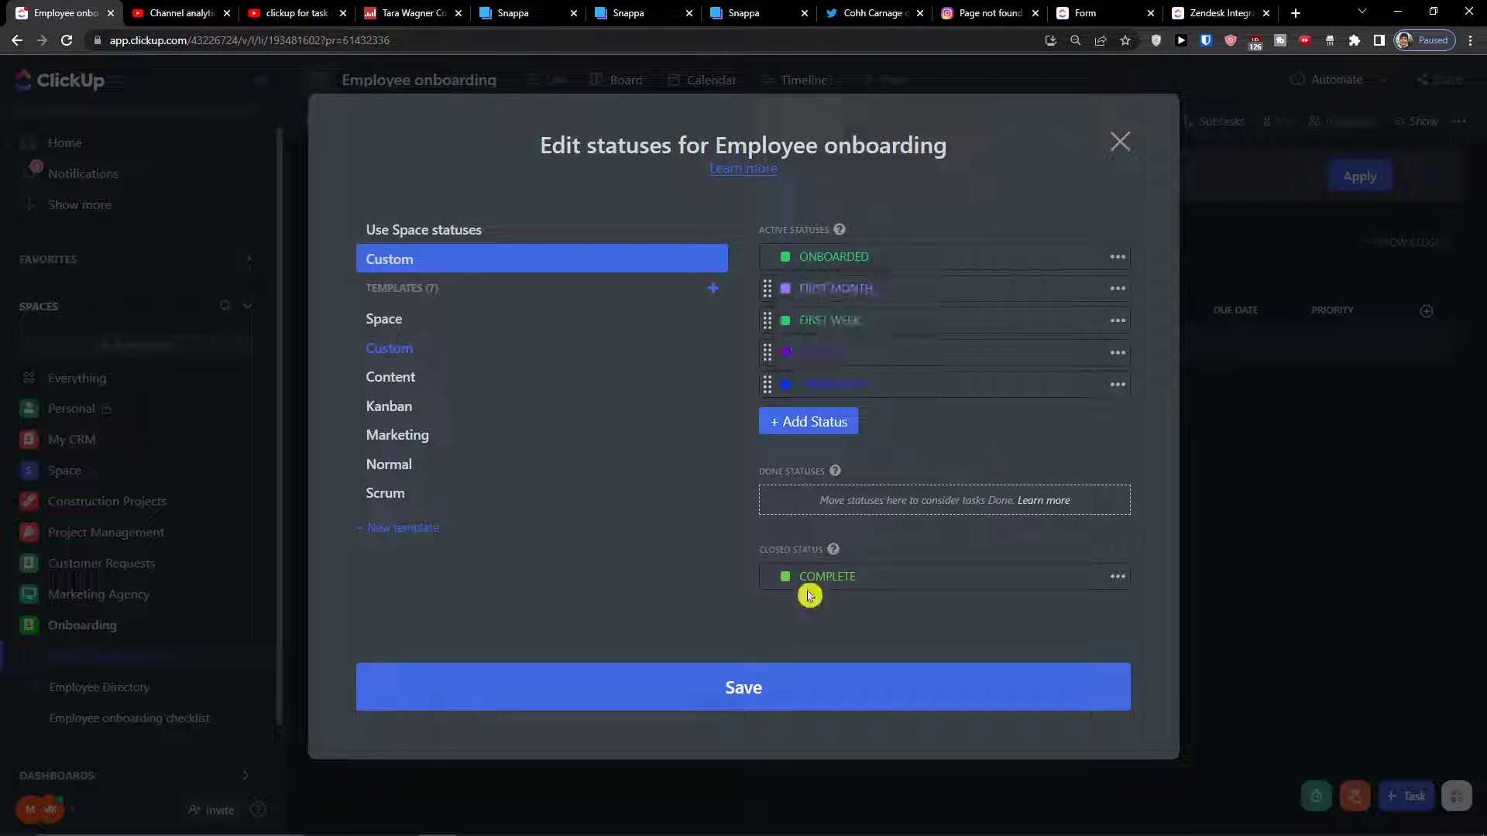
left_click(1118, 579)
left_click(986, 601)
left_click(820, 591)
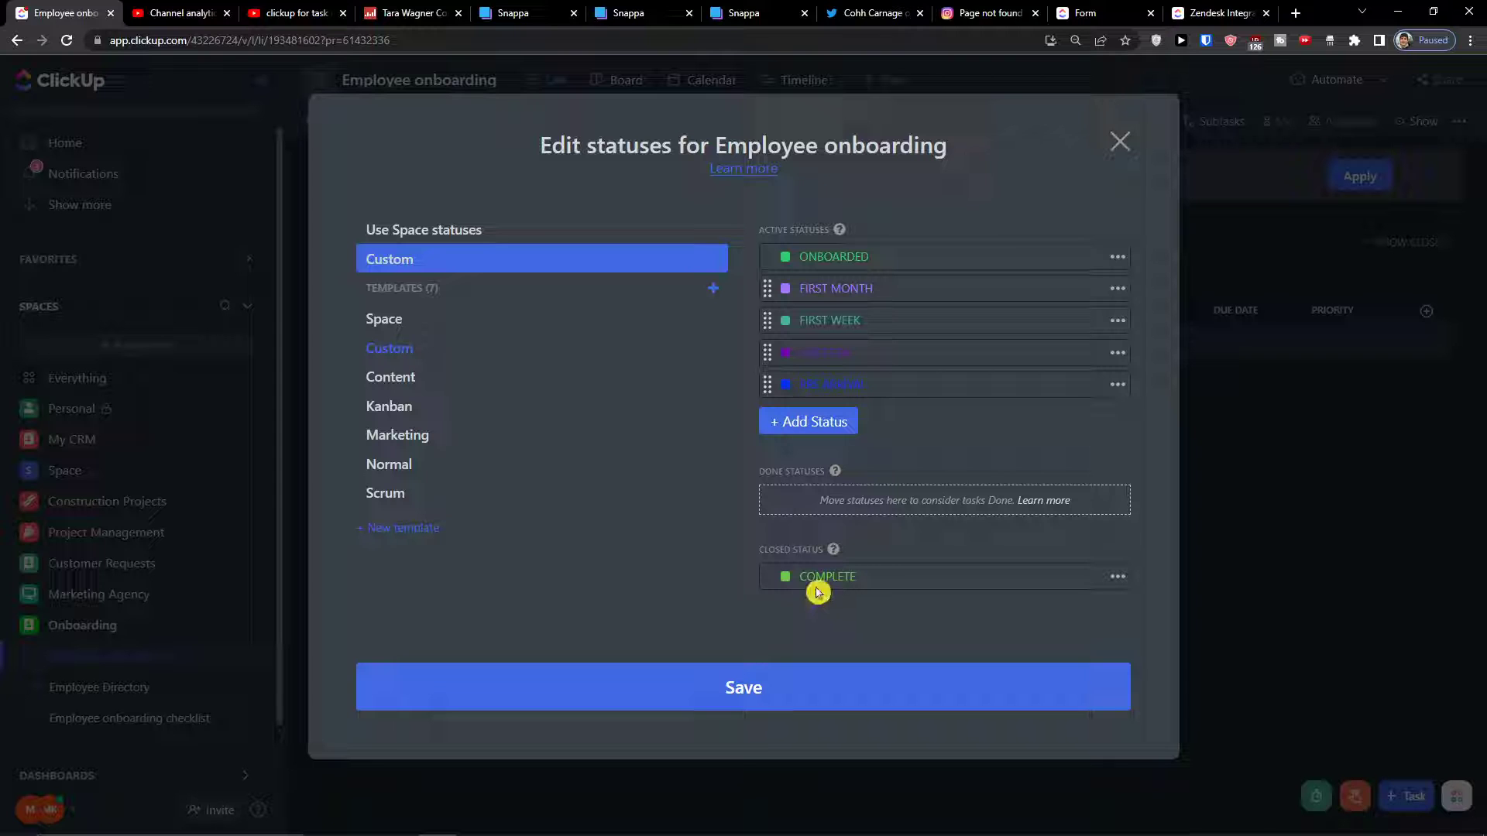
left_click(754, 679)
left_click(885, 426)
left_click(1027, 293)
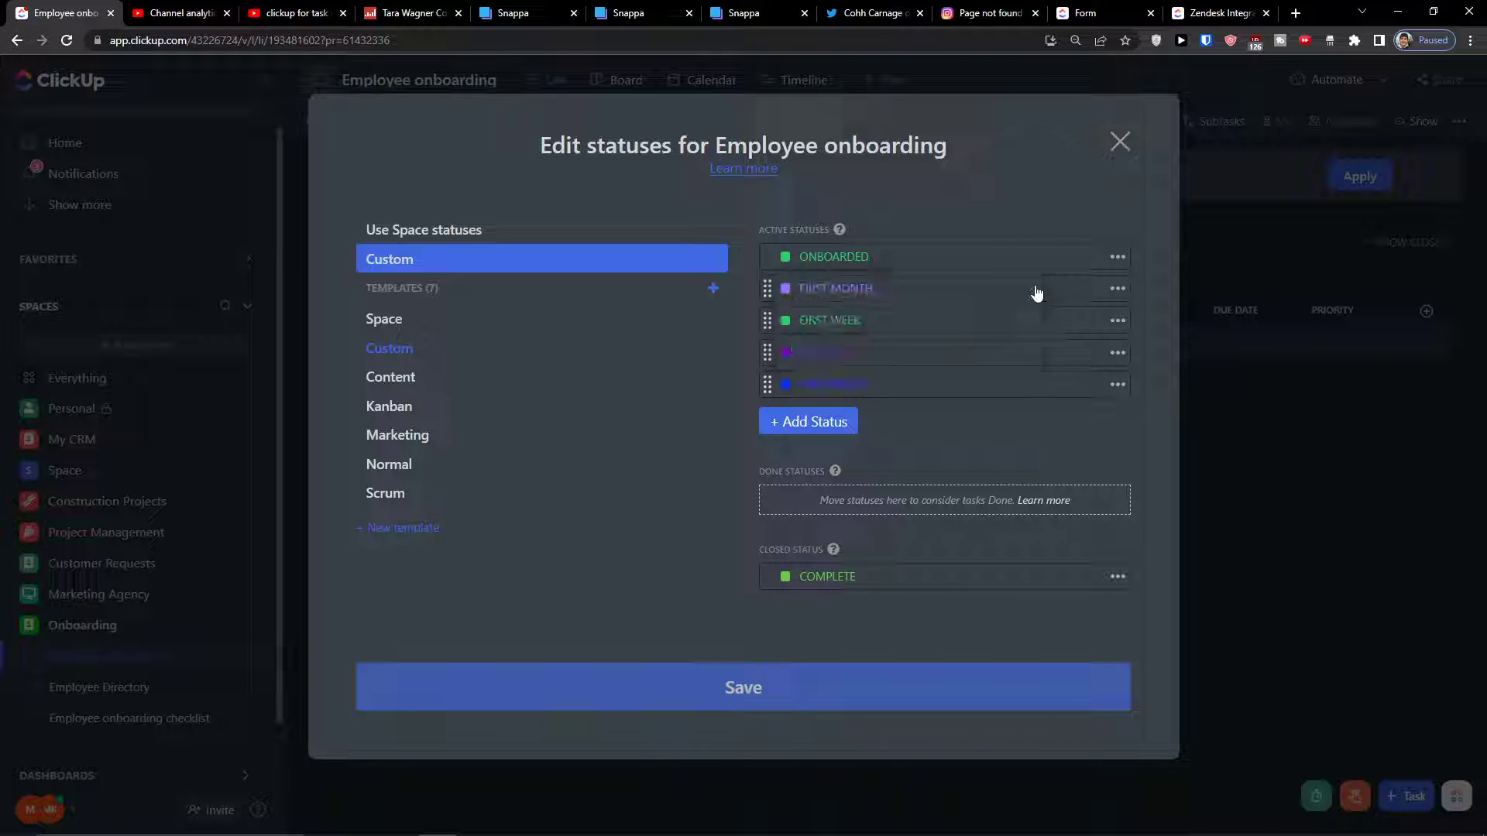
left_click(1116, 146)
left_click(1141, 143)
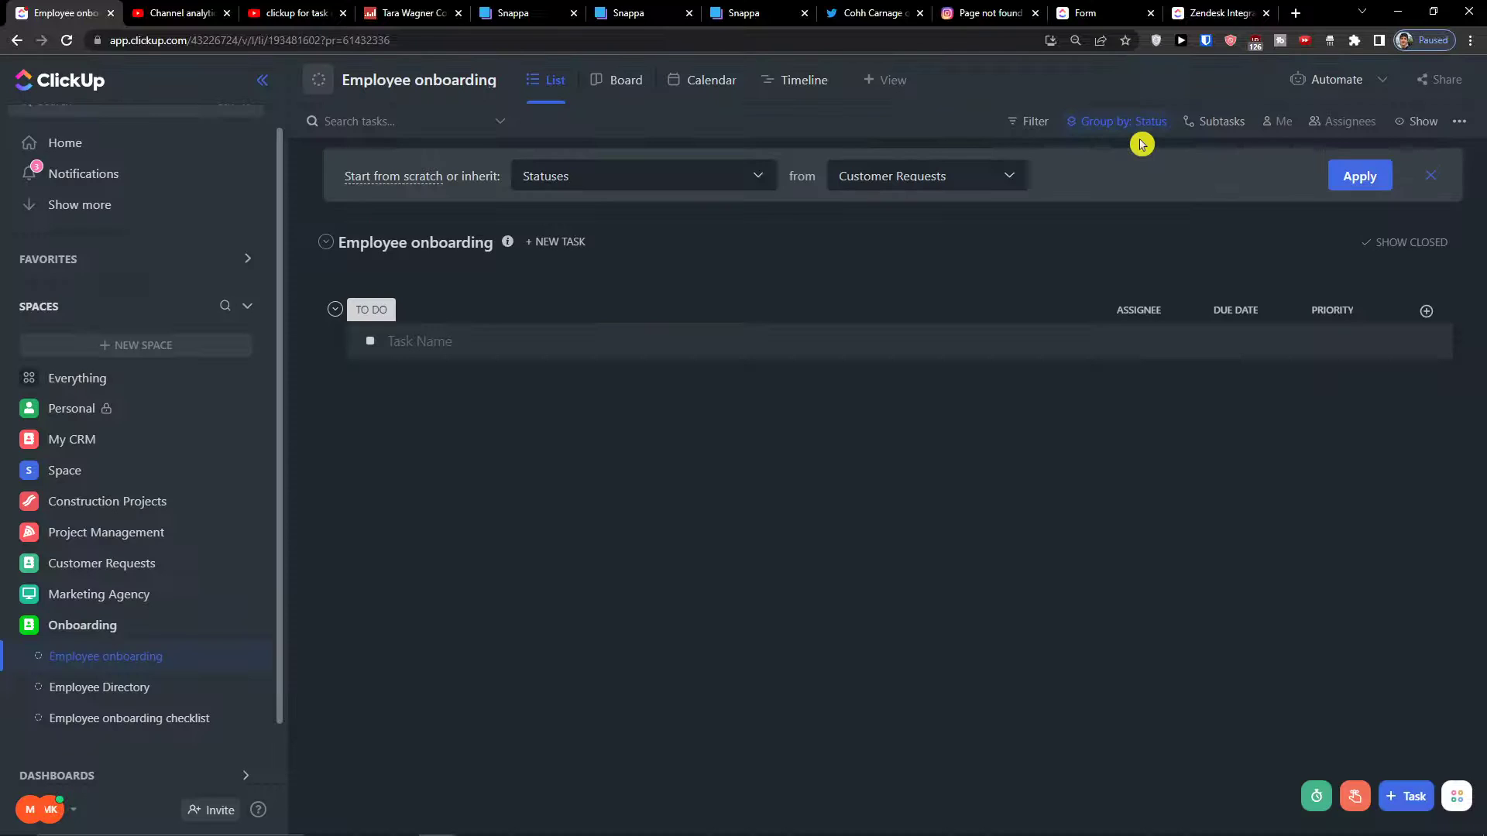
left_click(517, 608)
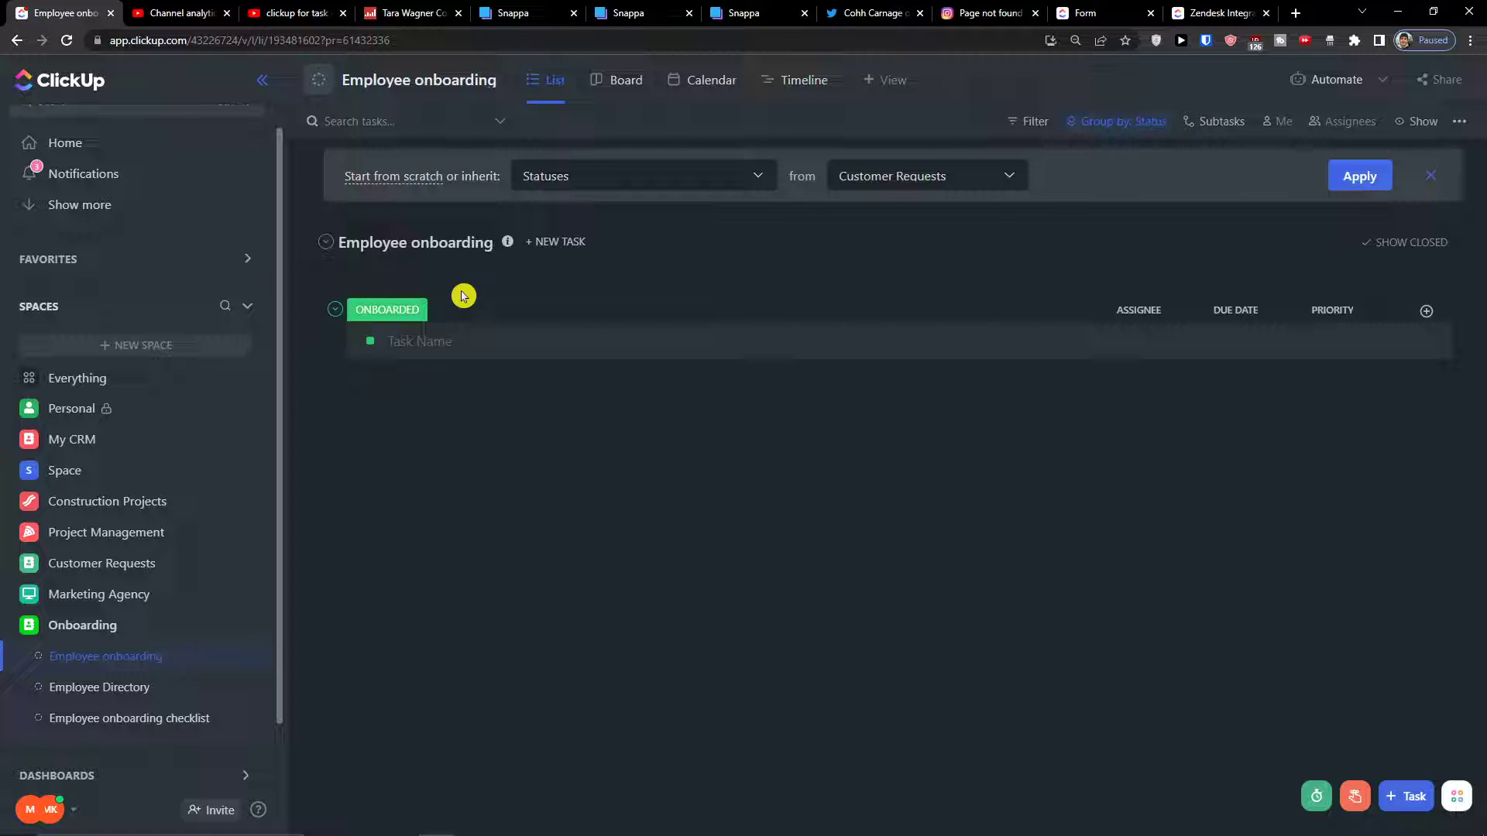
left_click(1423, 124)
Turn on Empty statuses so every status group shows in the list
left_click(1450, 418)
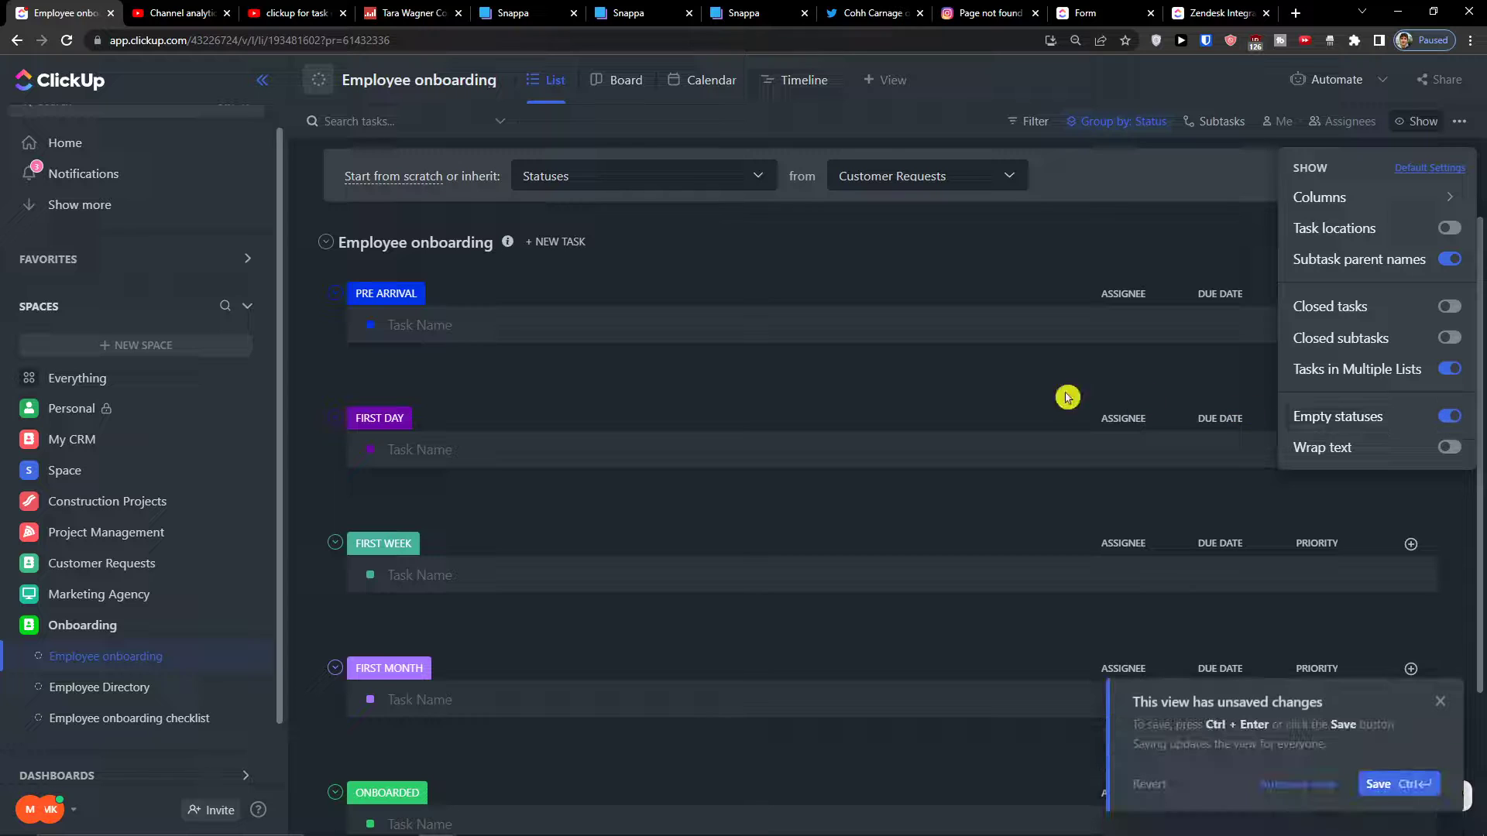
left_click(936, 468)
scroll(937, 468, "down", 2)
scroll(865, 515, "up", 2)
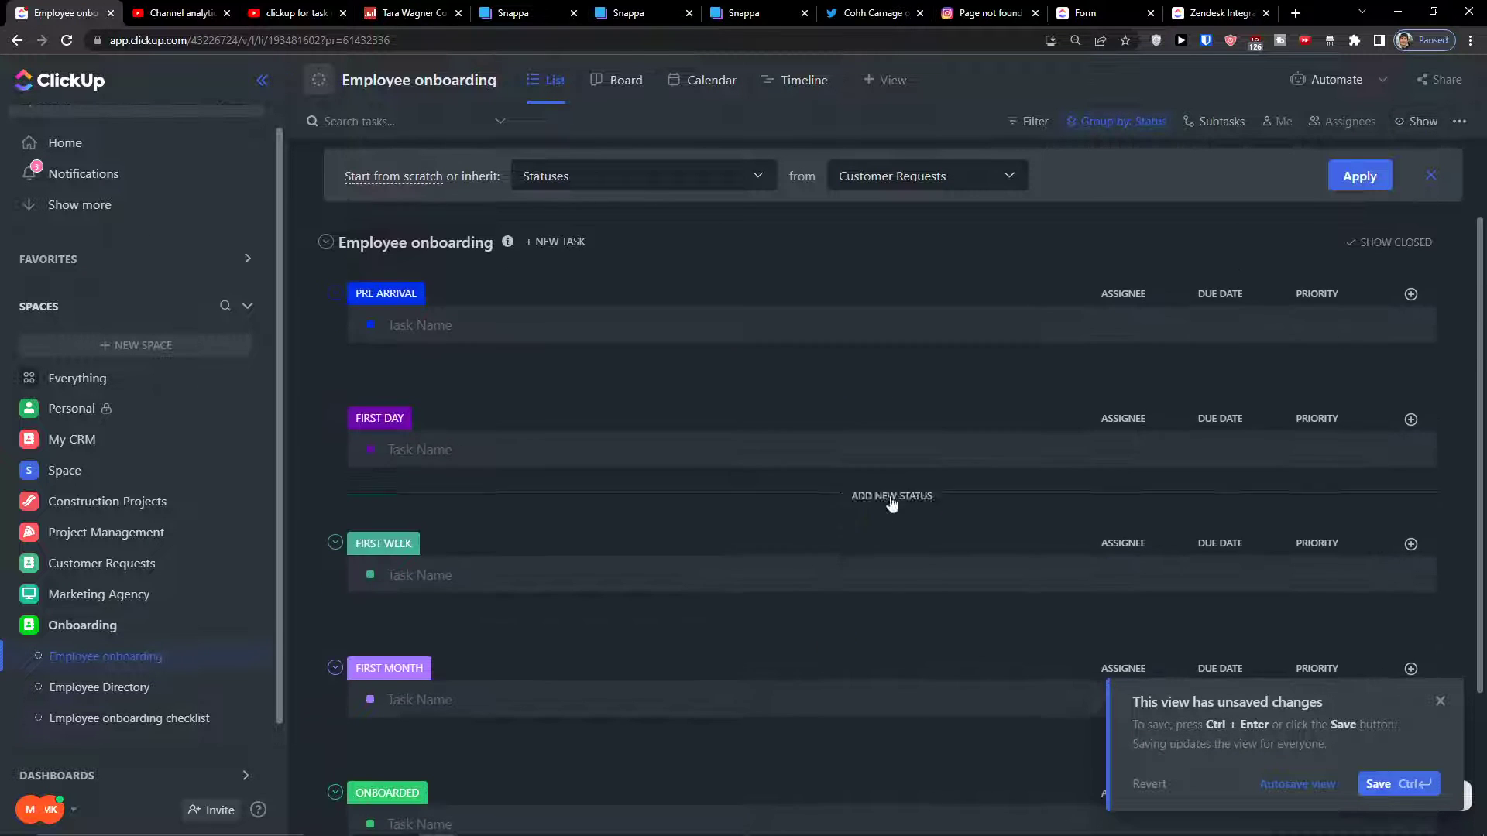
left_click(1453, 707)
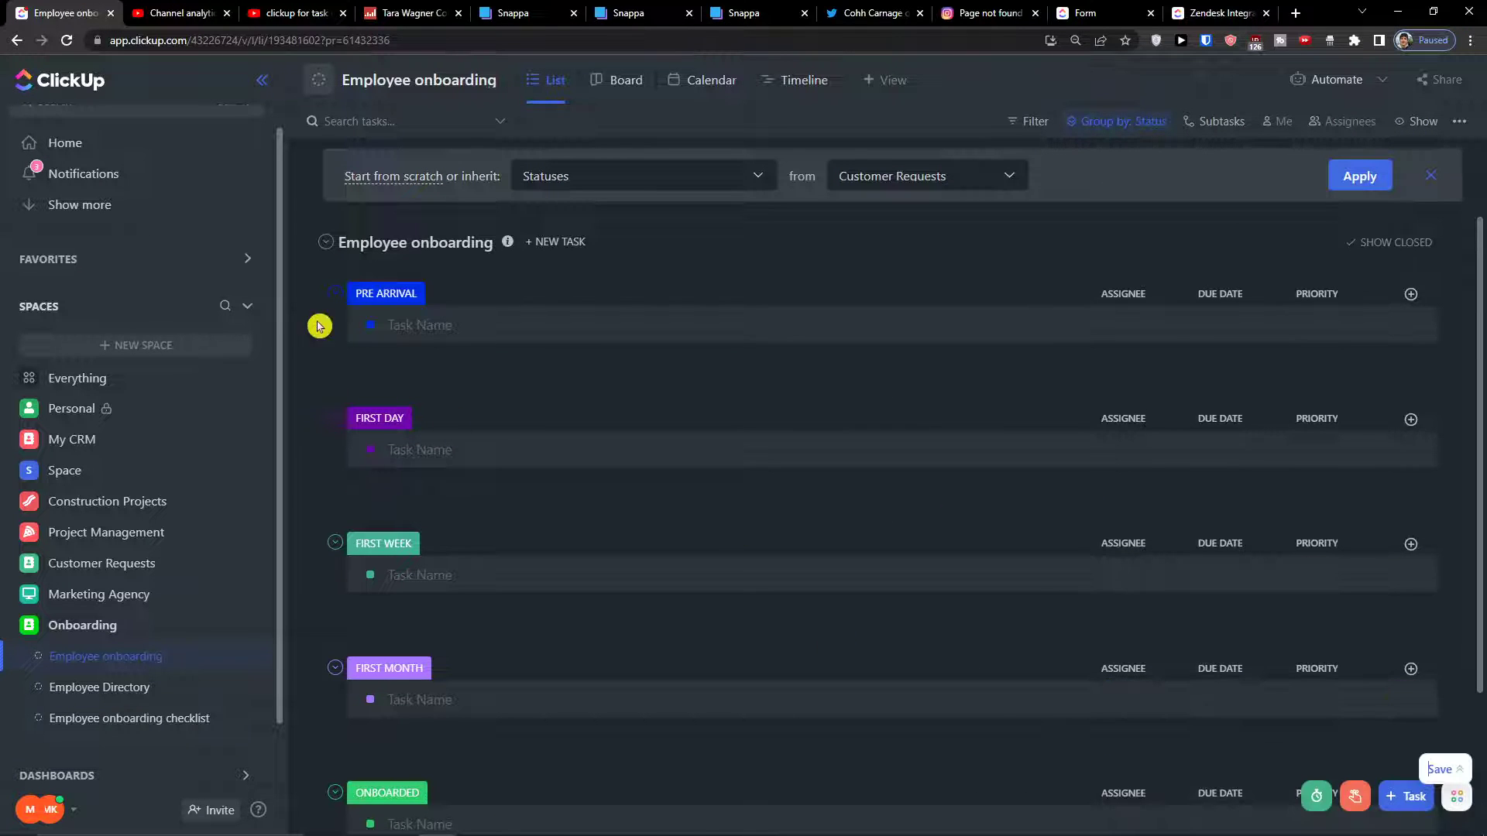
scroll(498, 285, "down", 2)
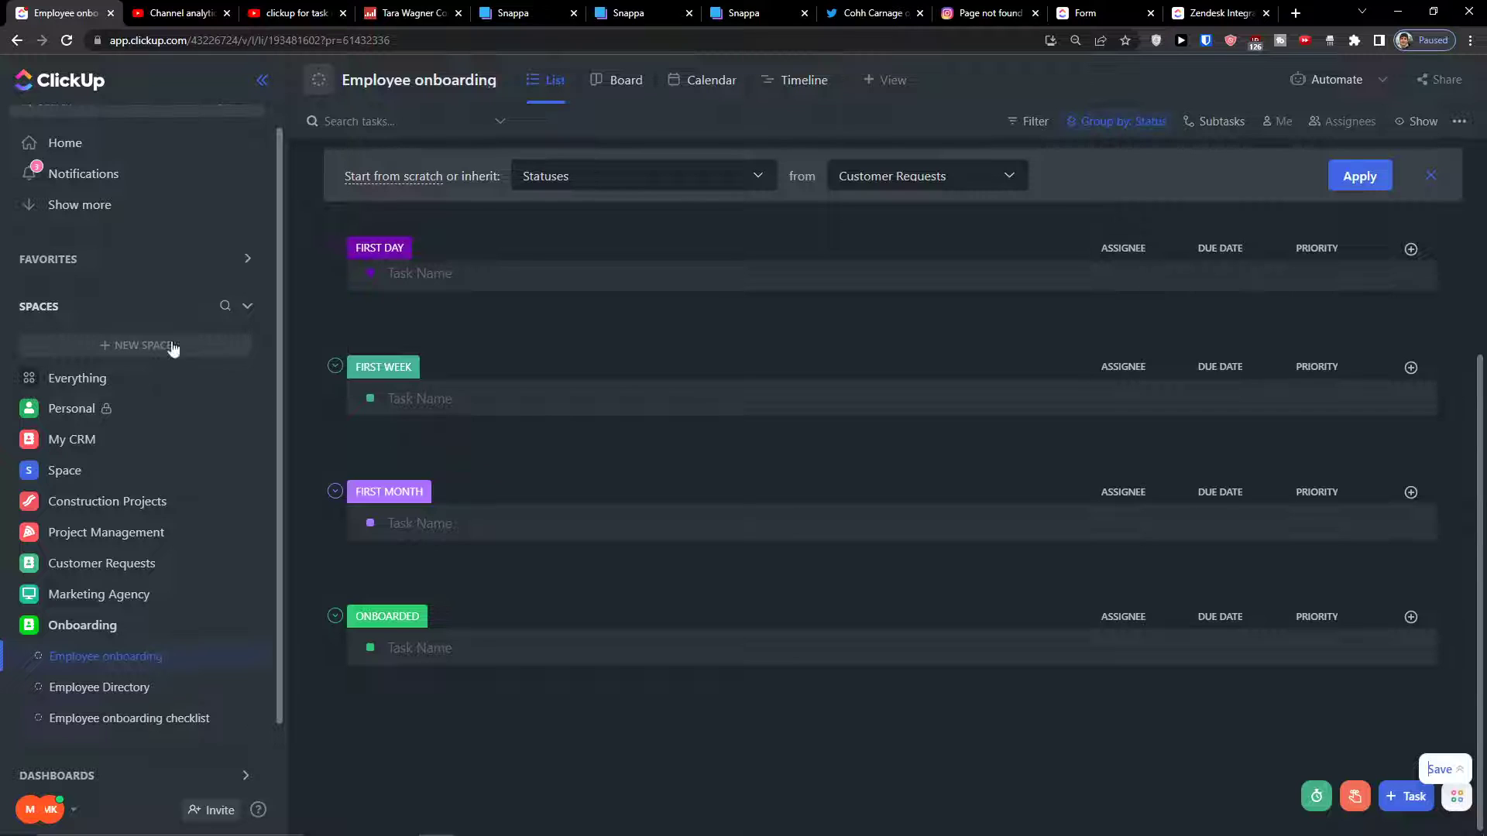
Begin a PRE ARRIVAL task, typing the new employee's name
left_click(468, 277)
scroll(468, 278, "up", 2)
left_click(456, 326)
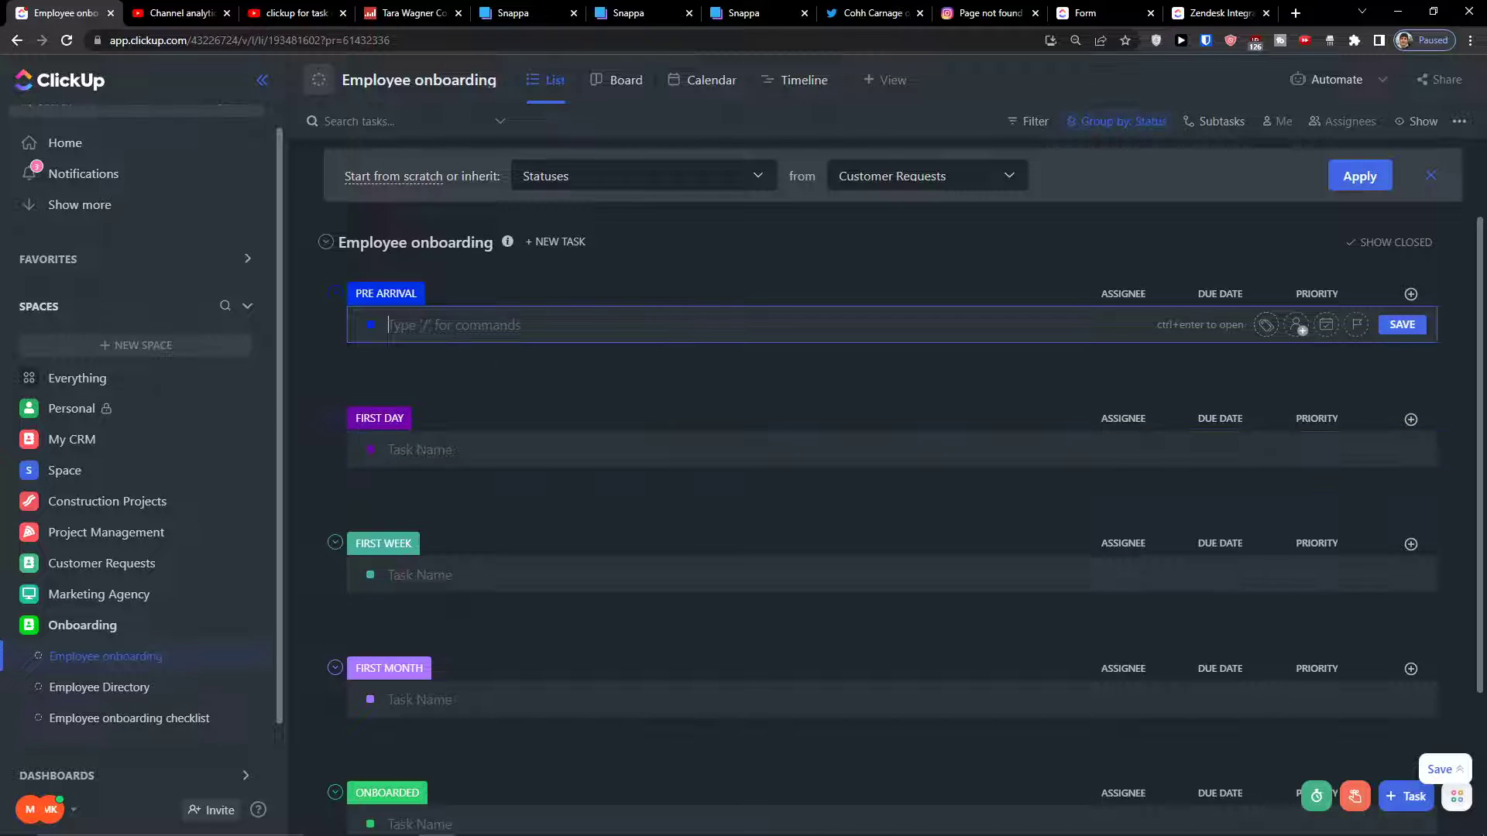
left_click(500, 353)
left_click(489, 320)
type("E")
left_click(1410, 294)
Define a Dropdown field with options Pre arrival, first day, first week, first month, onboarded
left_click(1290, 368)
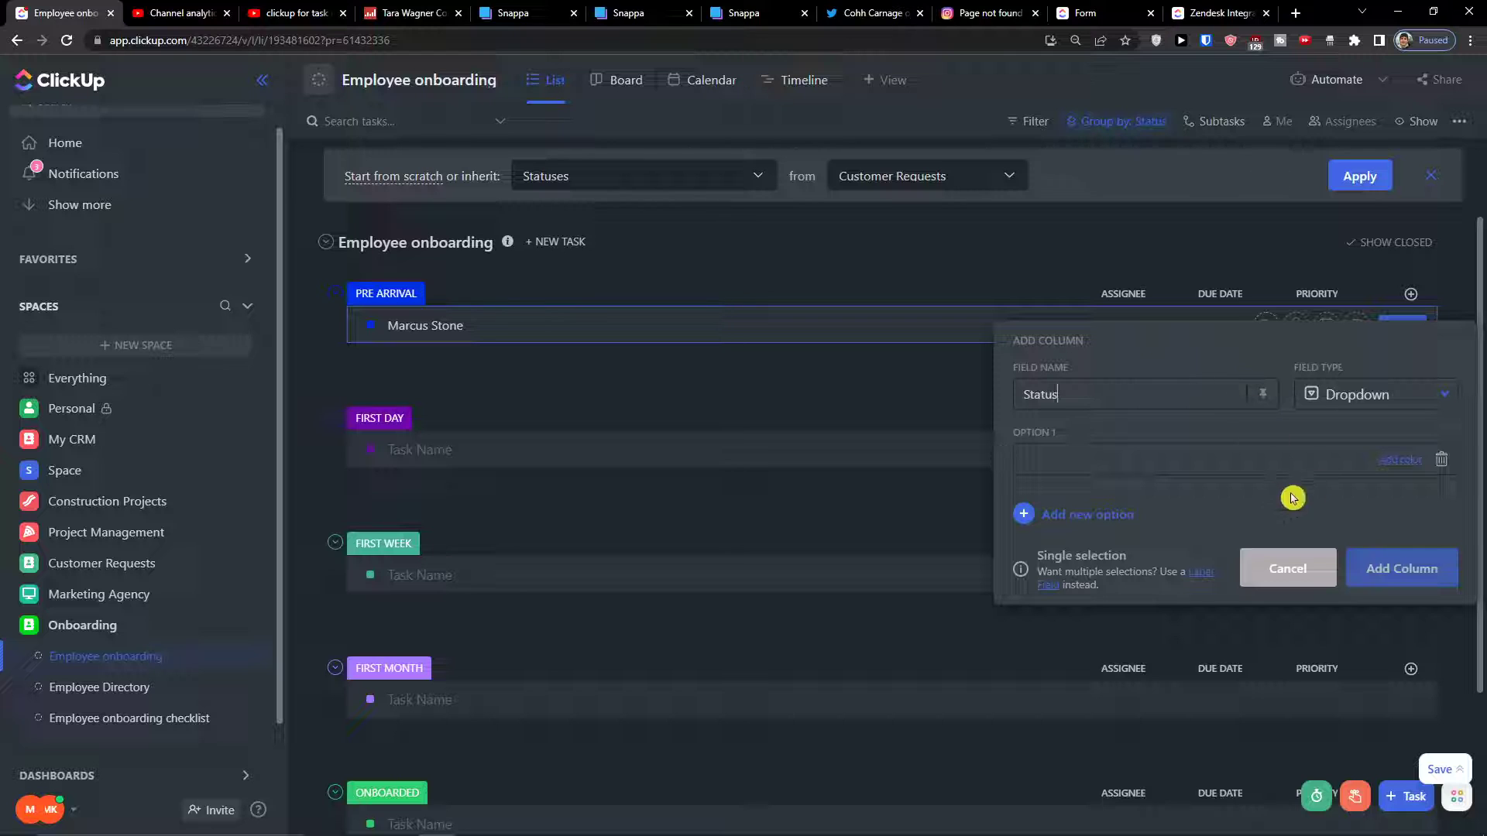
left_click(1368, 391)
left_click(1326, 429)
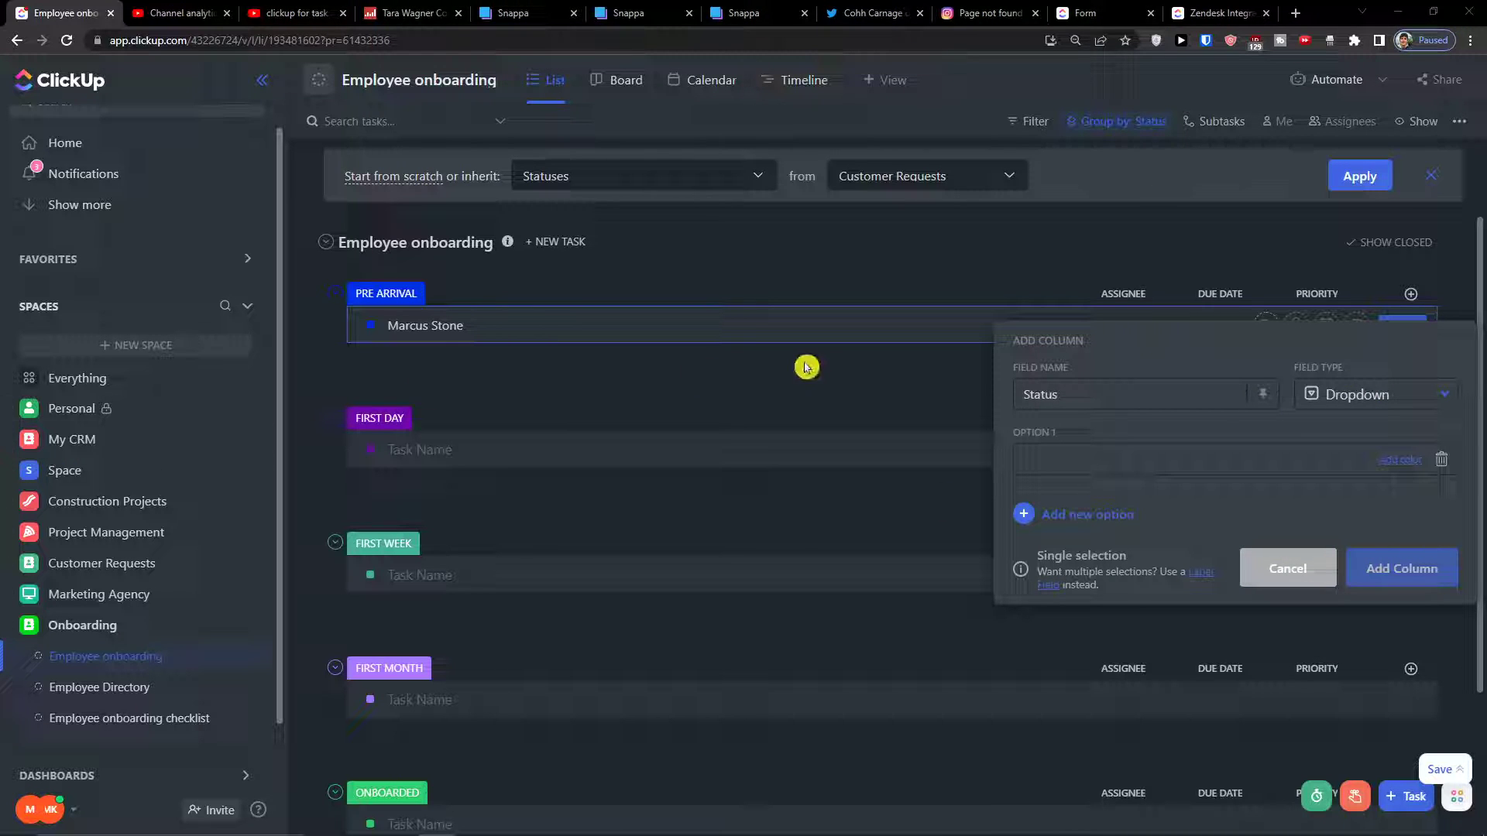
left_click(1056, 446)
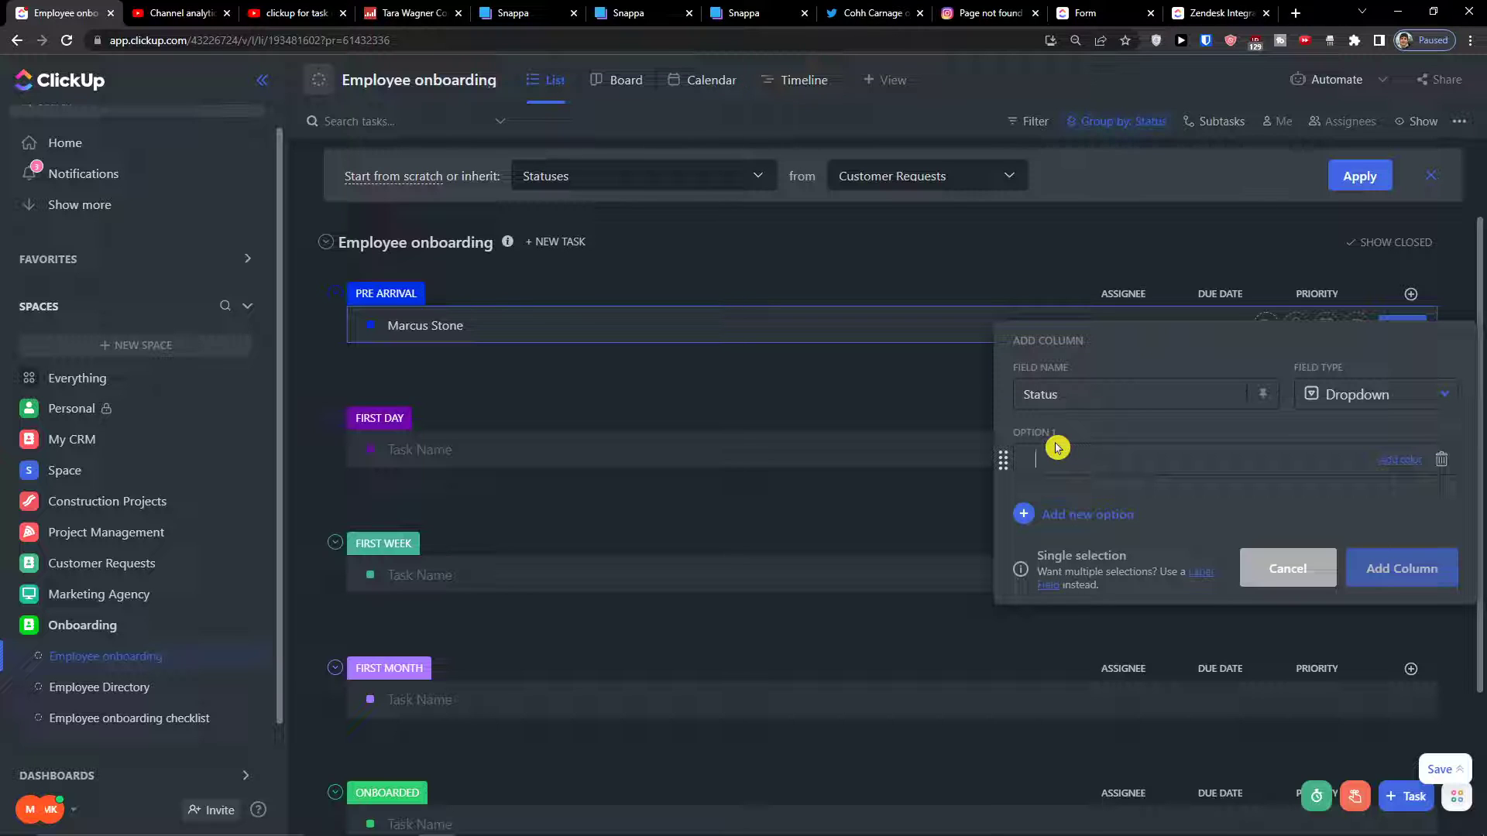
type("PRE arr")
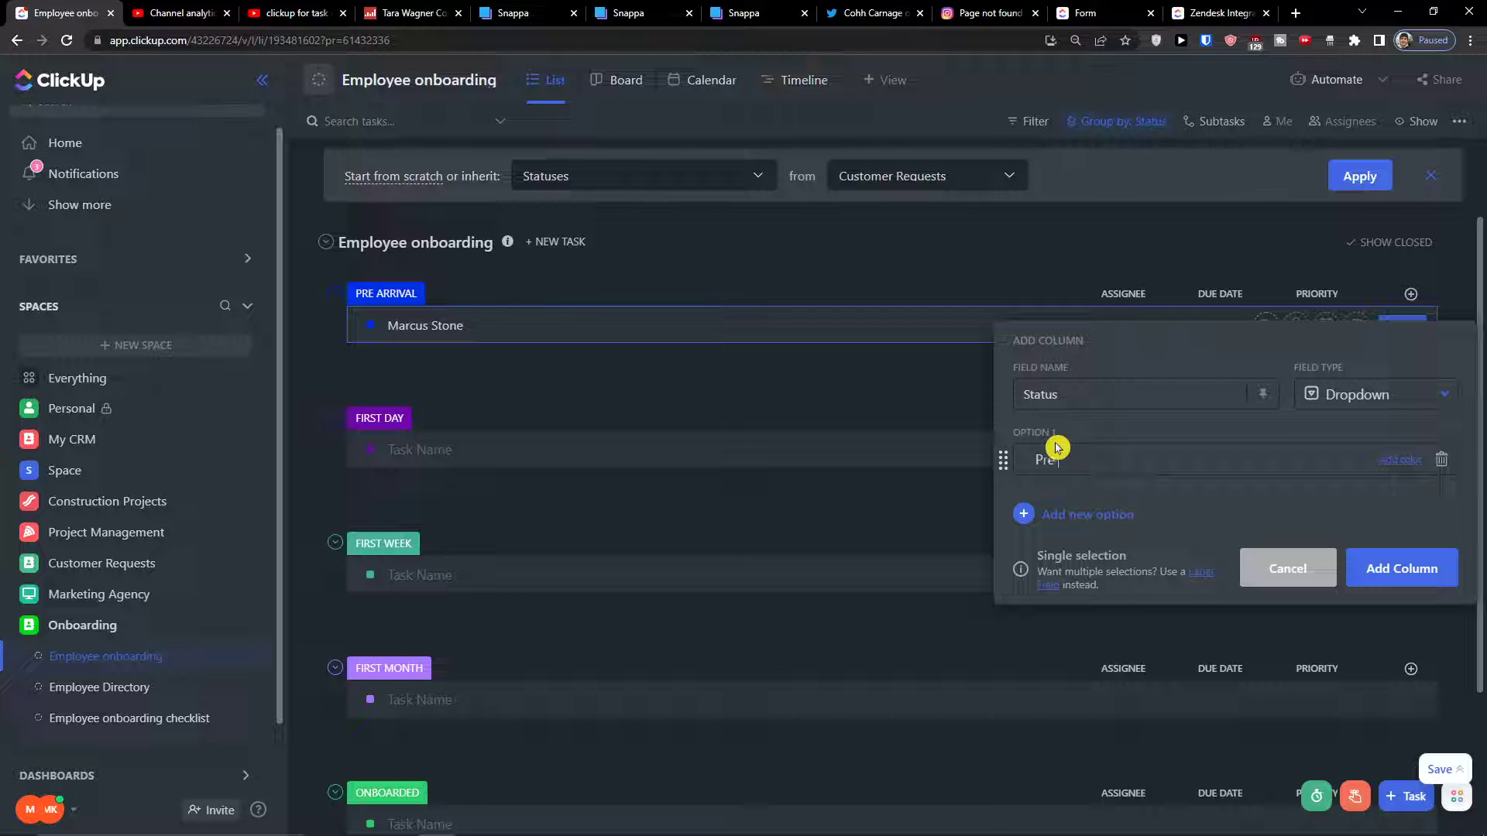
key("Return")
type("firt")
key("BackSpace")
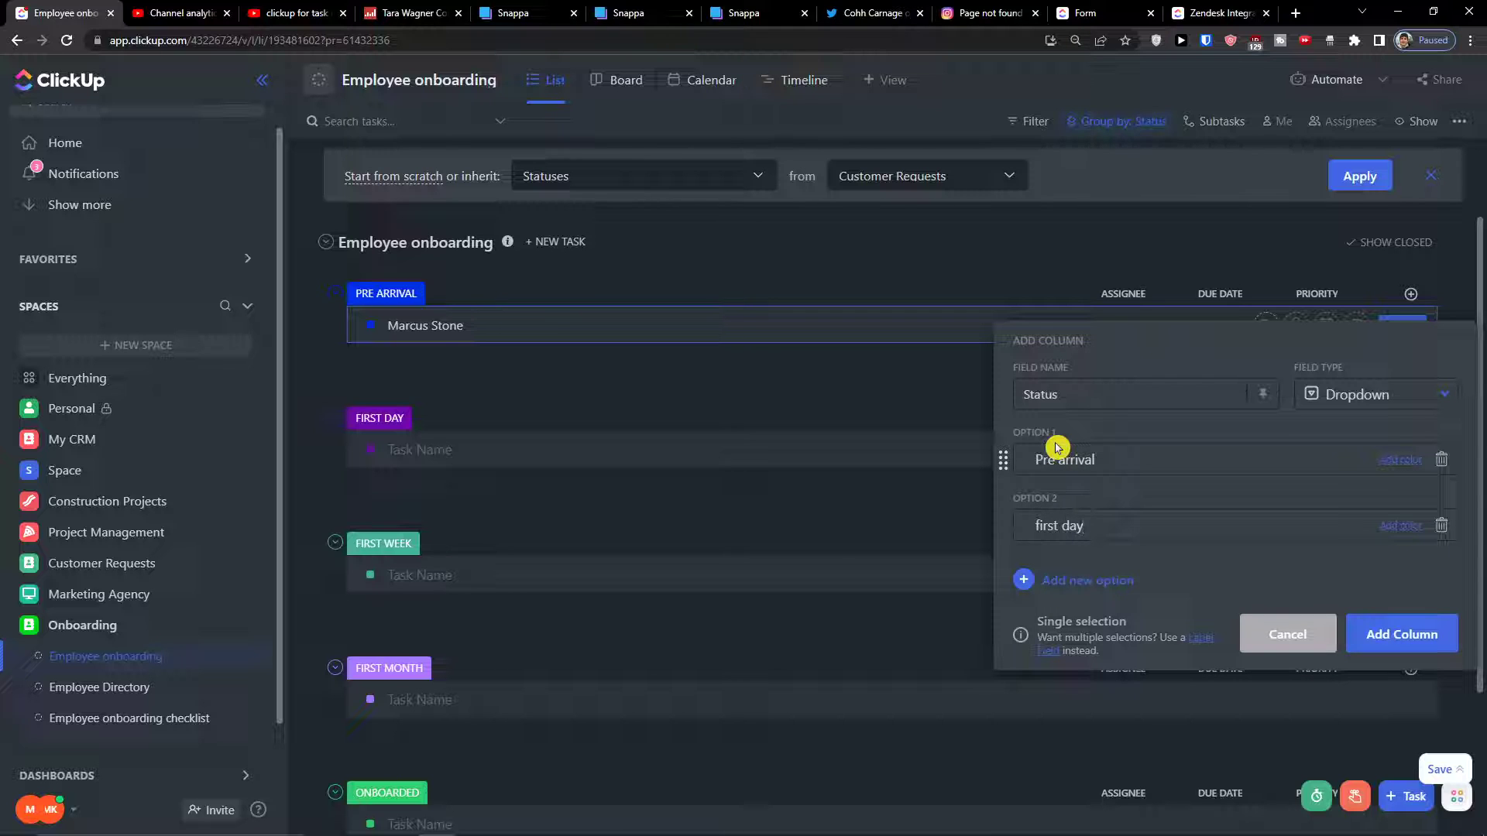
key("Return")
type("first")
key("Return")
type("f")
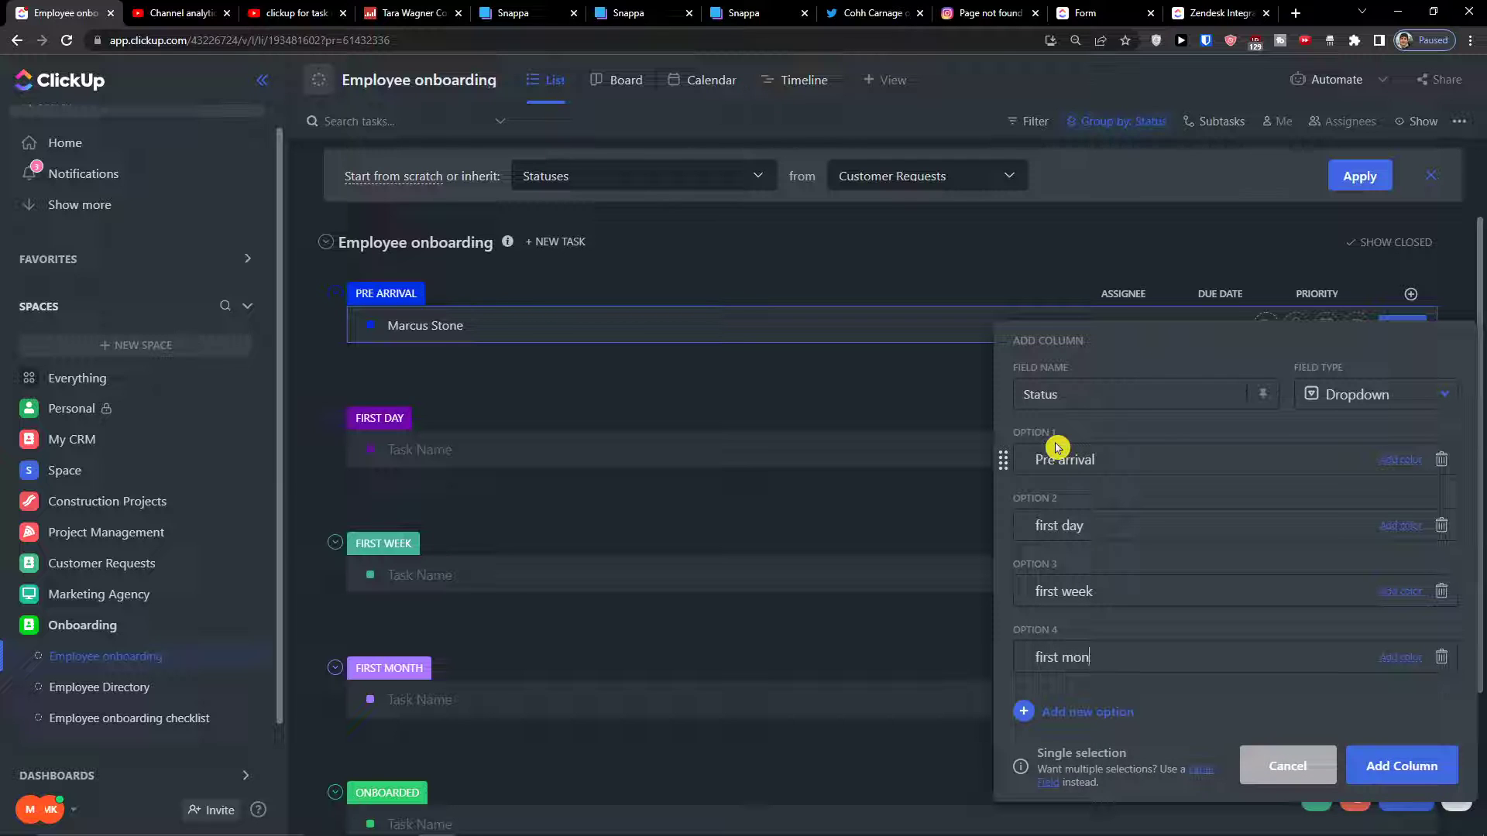
key("Return")
type("onboar")
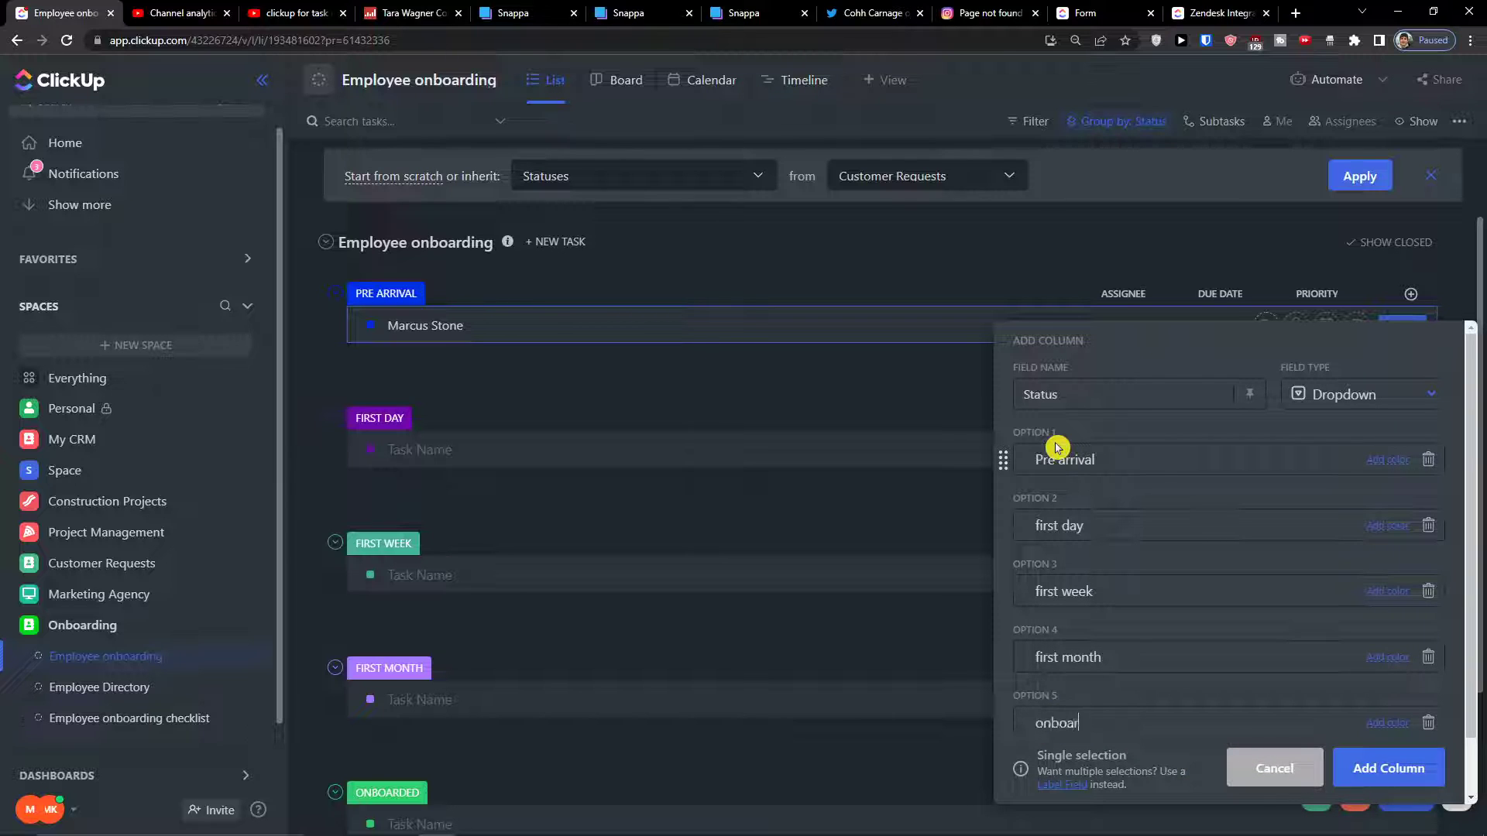
key("Return")
key("Return")
Remove the empty extra options, create the Status column, and move it before Assignee
scroll(1198, 564, "up", 3)
scroll(1198, 564, "down", 3)
left_click(1428, 593)
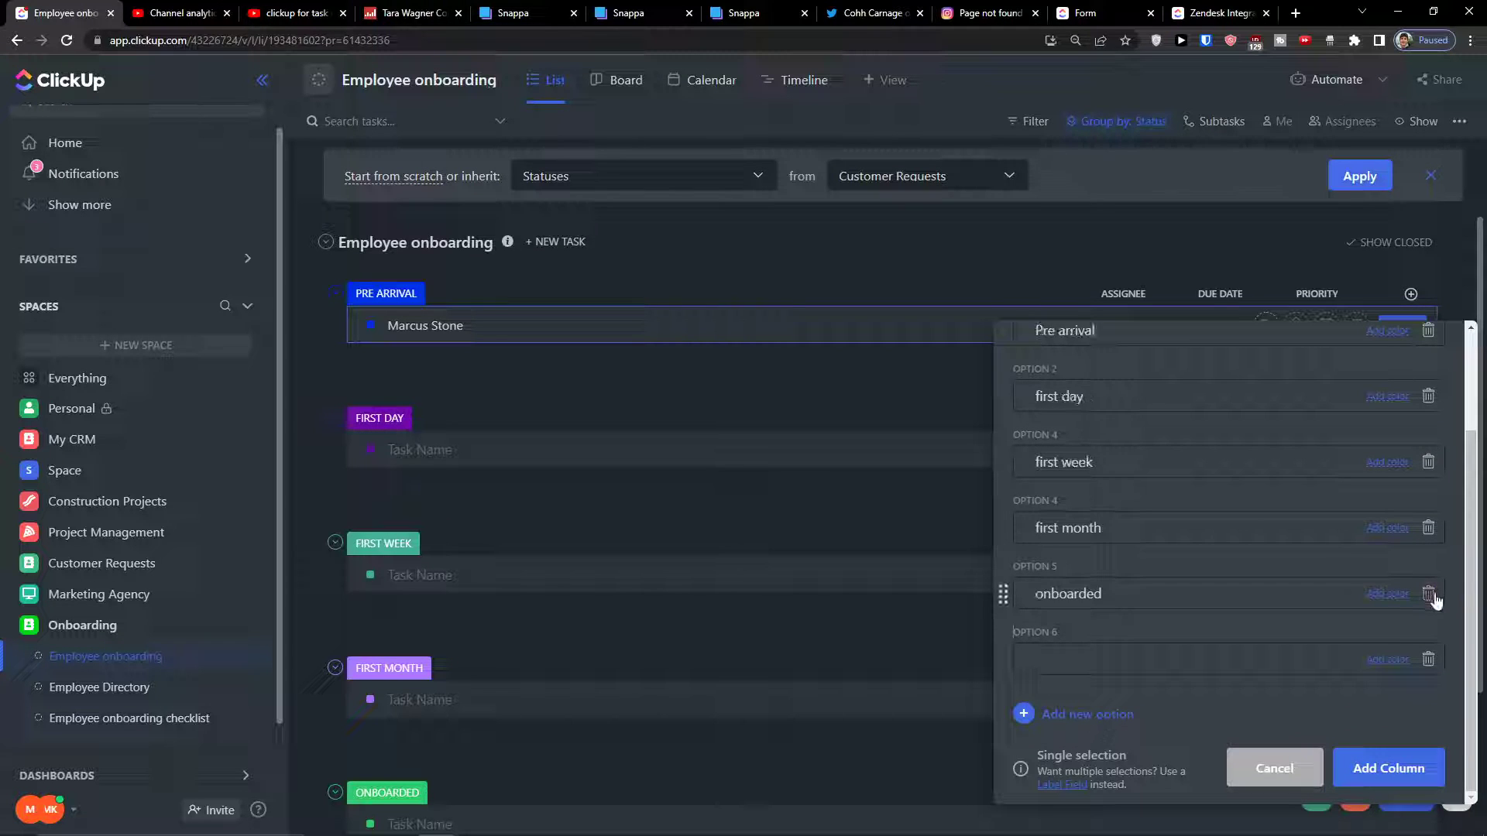
left_click(1428, 660)
scroll(1308, 617, "up", 1)
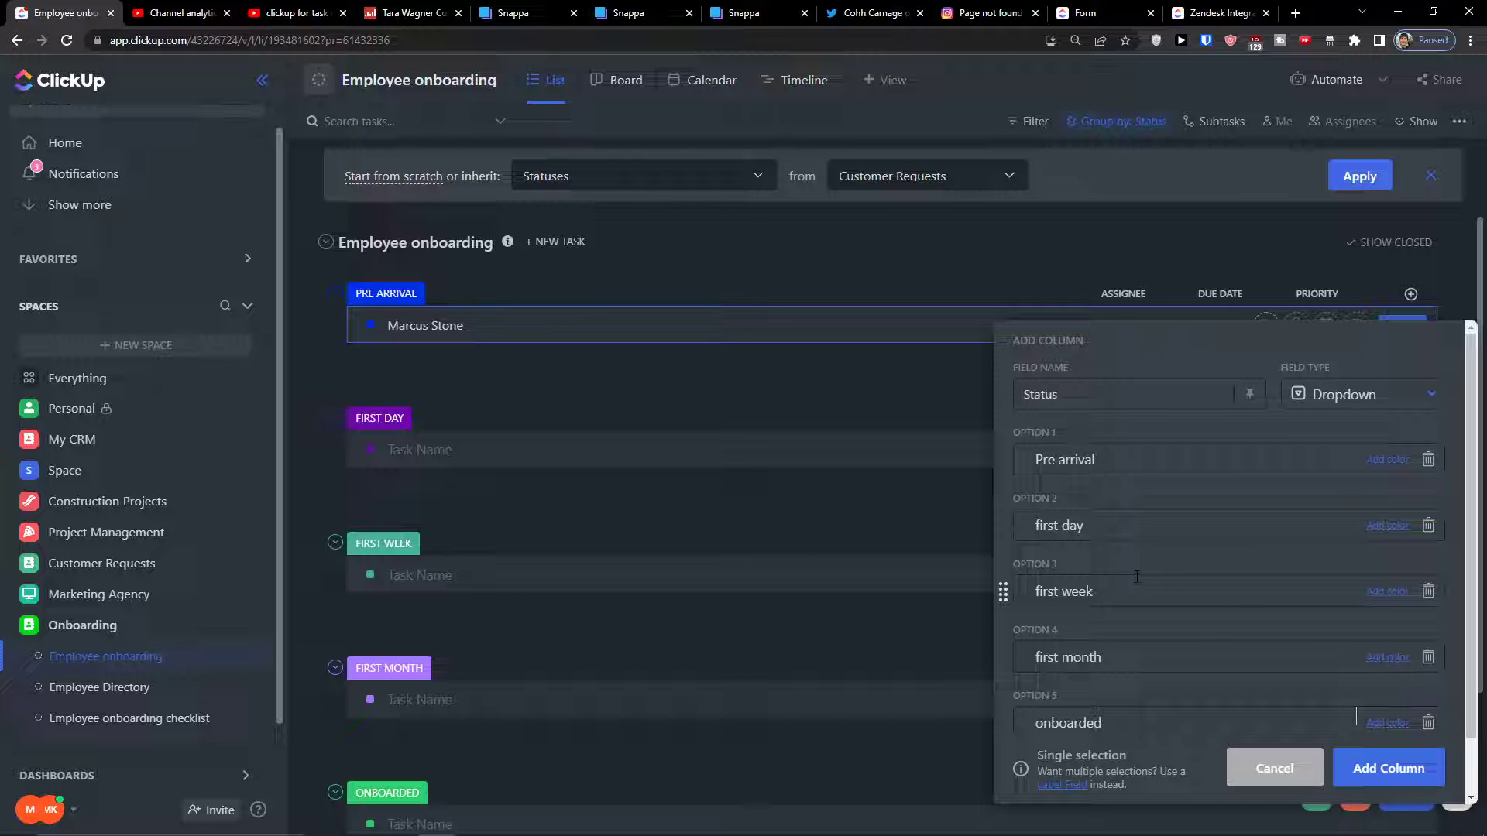
scroll(1136, 577, "down", 1)
scroll(1185, 575, "up", 1)
scroll(1220, 631, "down", 1)
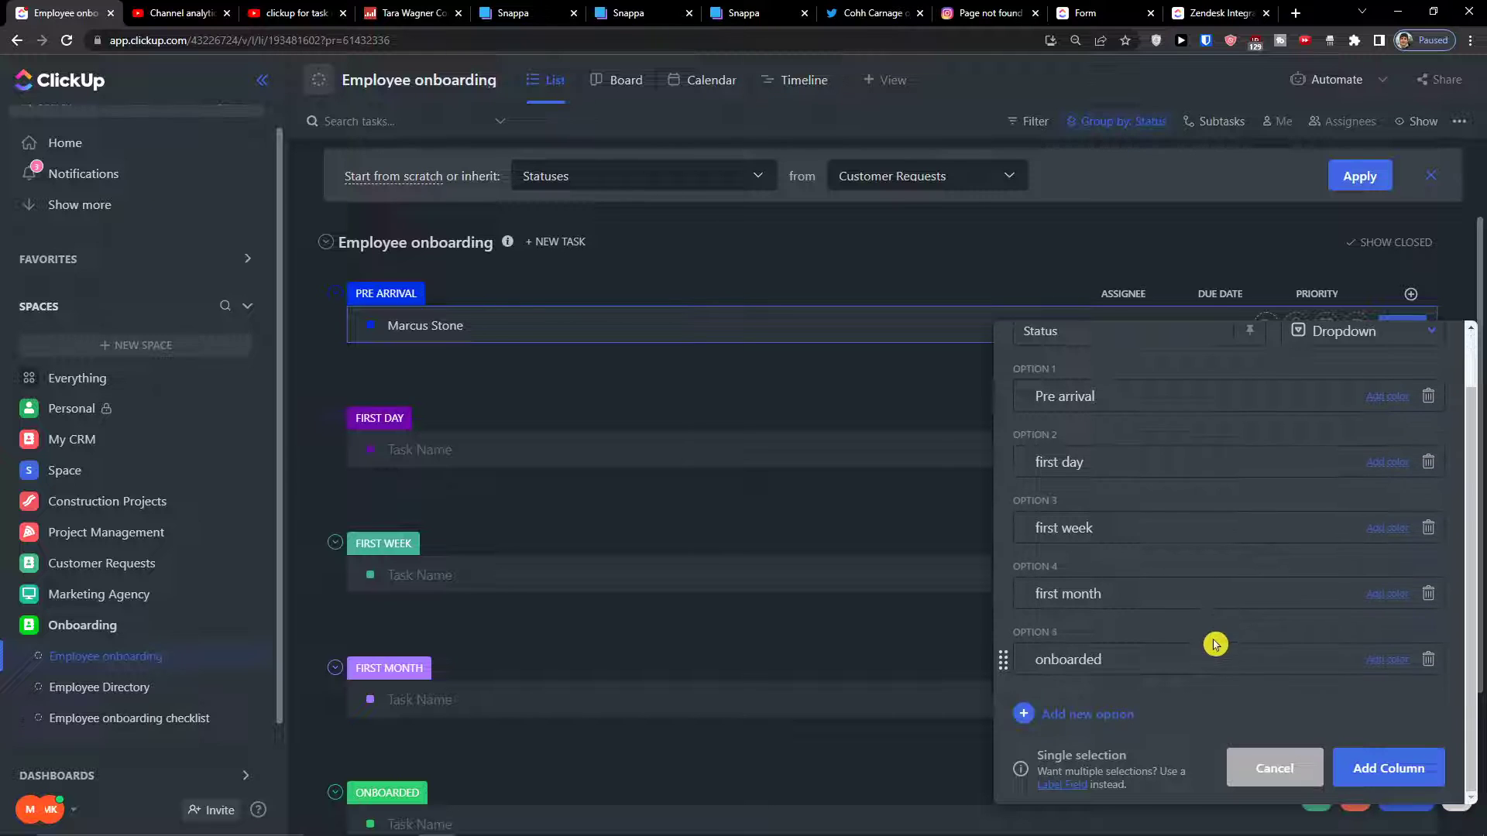
scroll(1223, 612, "up", 1)
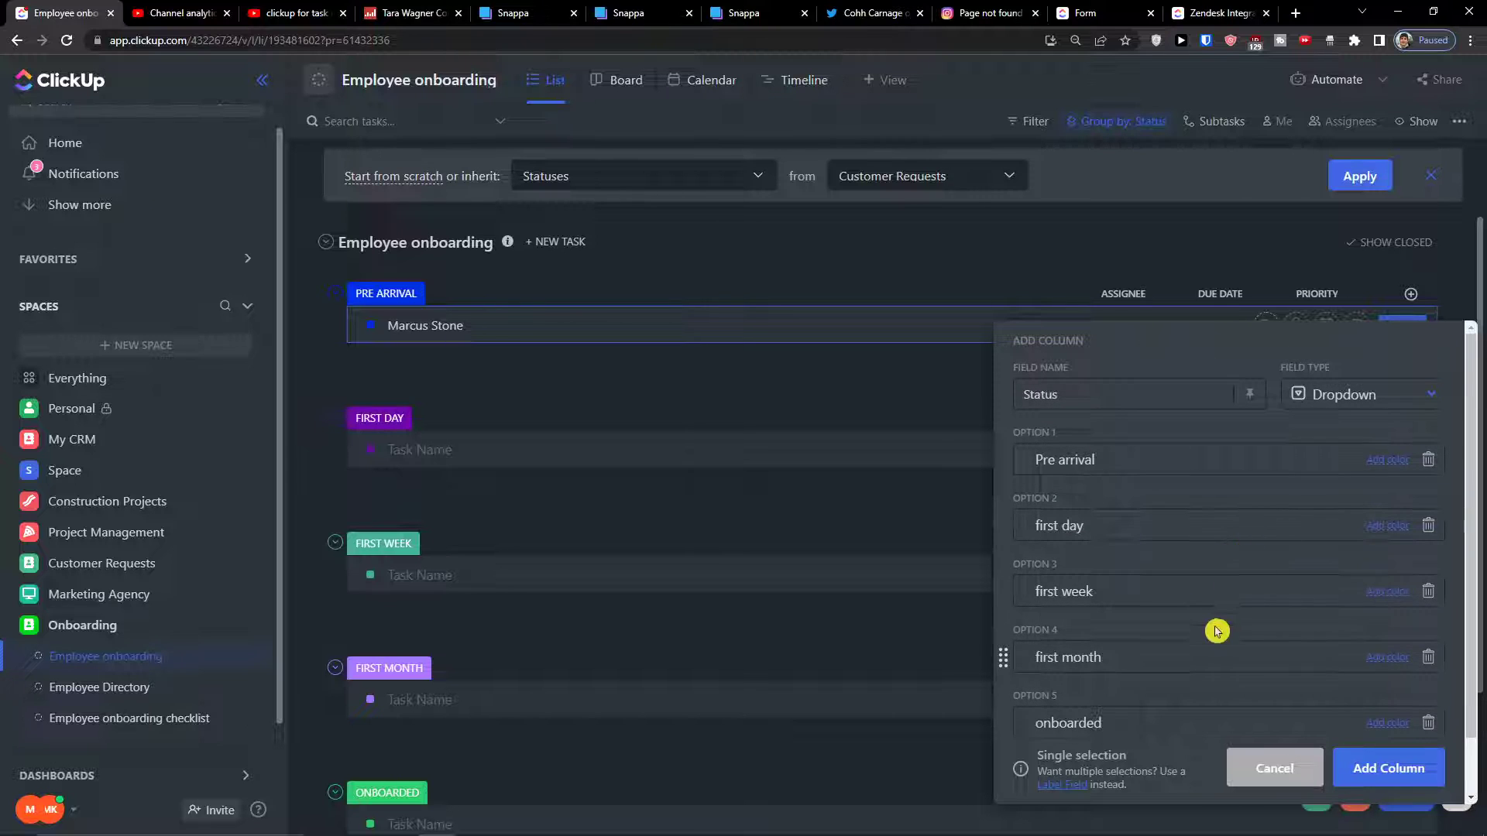
scroll(1215, 627, "down", 1)
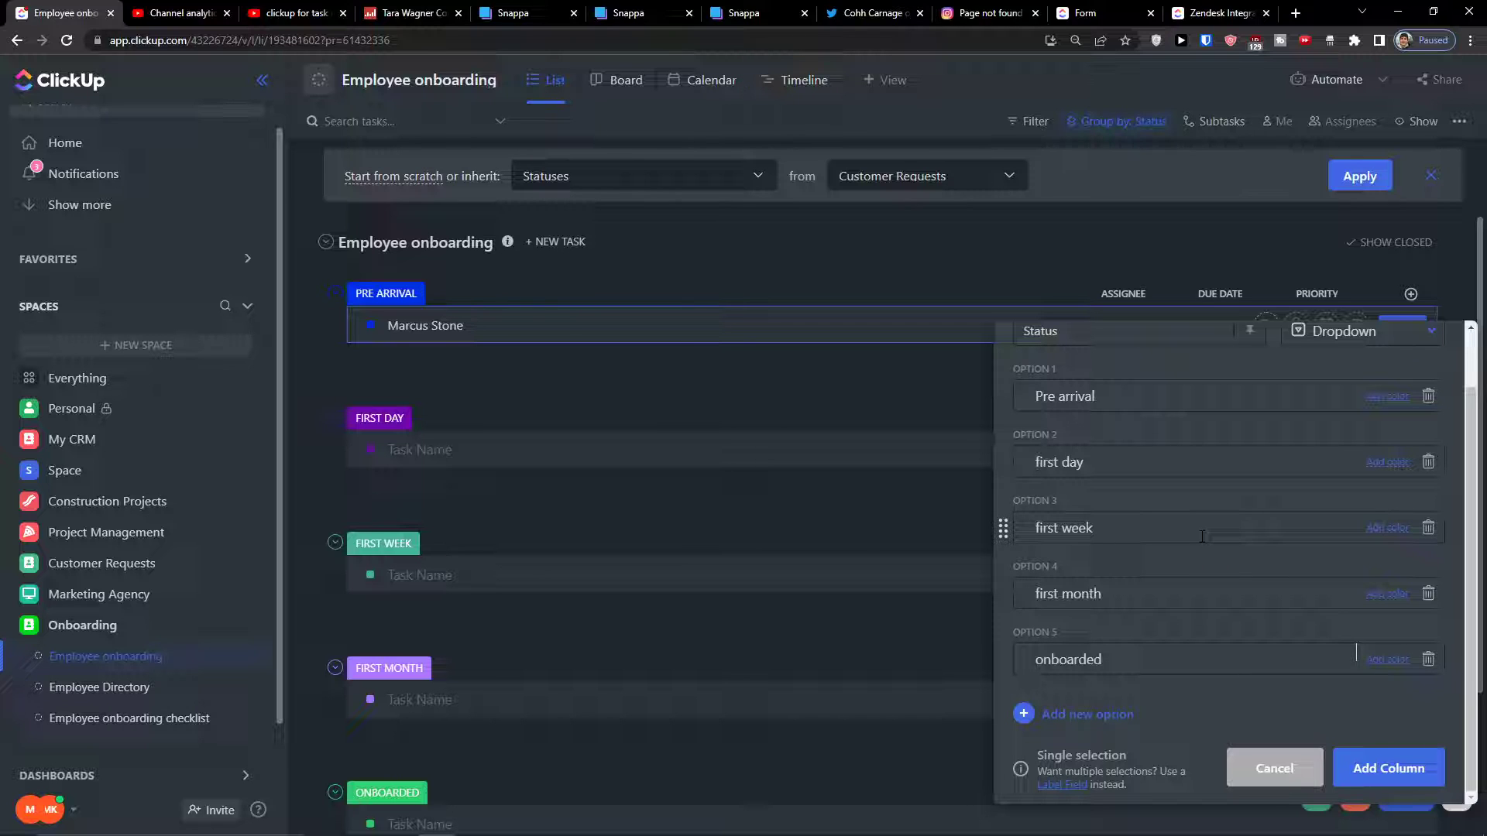
scroll(1202, 538, "up", 1)
scroll(1386, 622, "down", 1)
scroll(1254, 615, "up", 1)
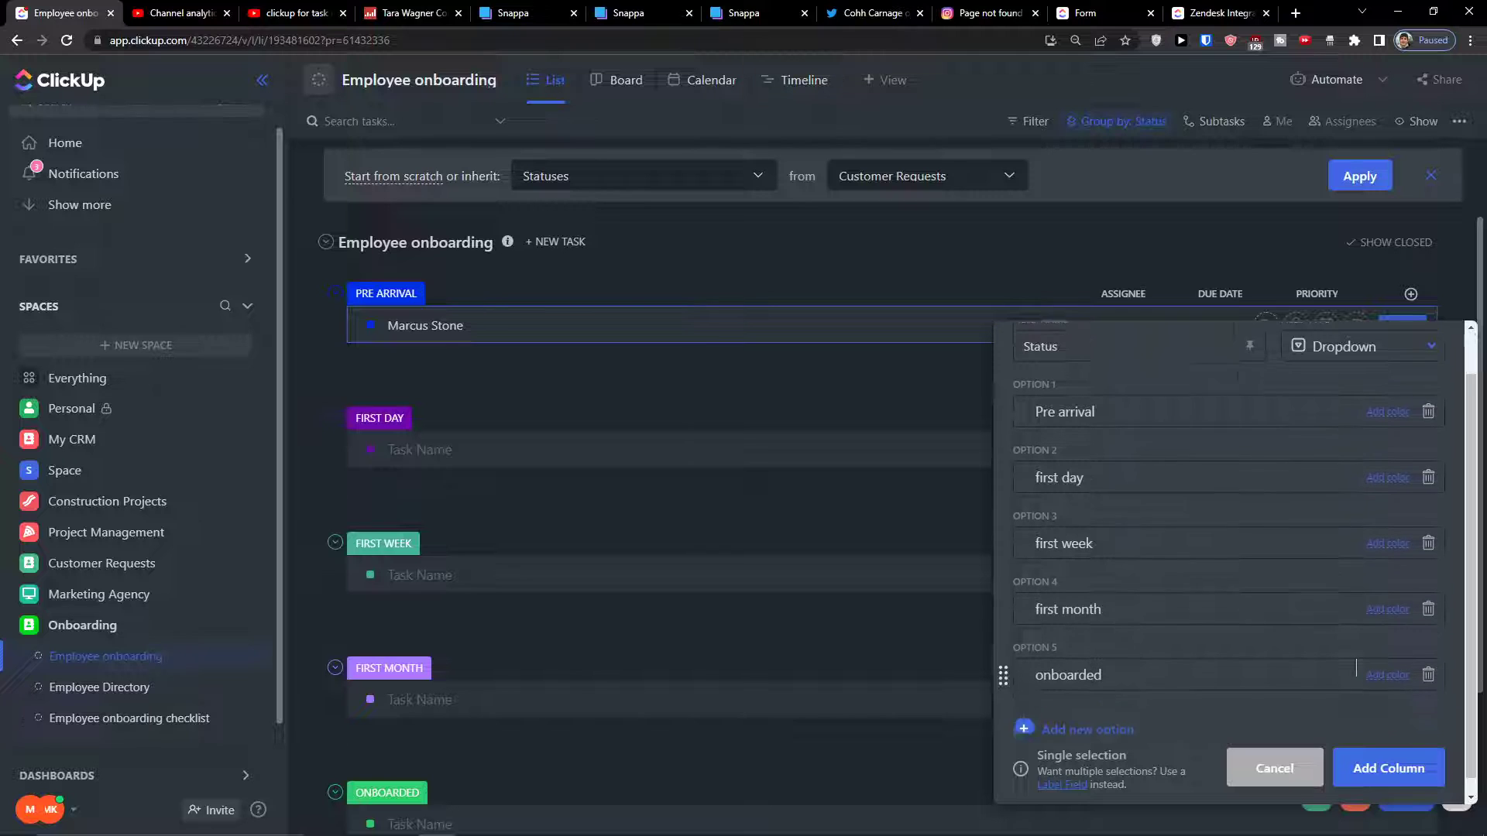
scroll(1356, 685, "down", 1)
left_click(1362, 765)
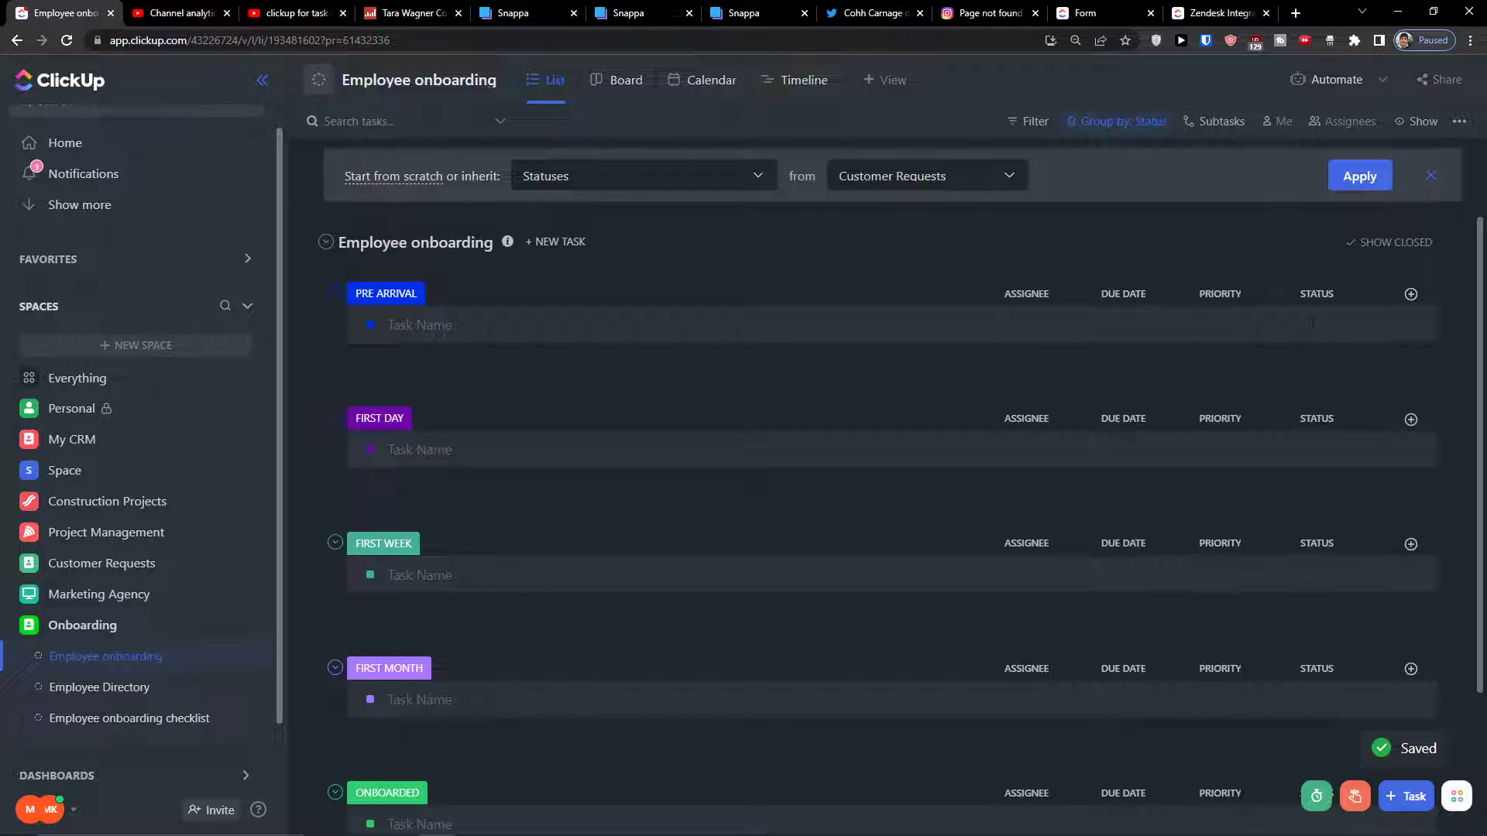
left_click_drag(1286, 298, 1054, 304)
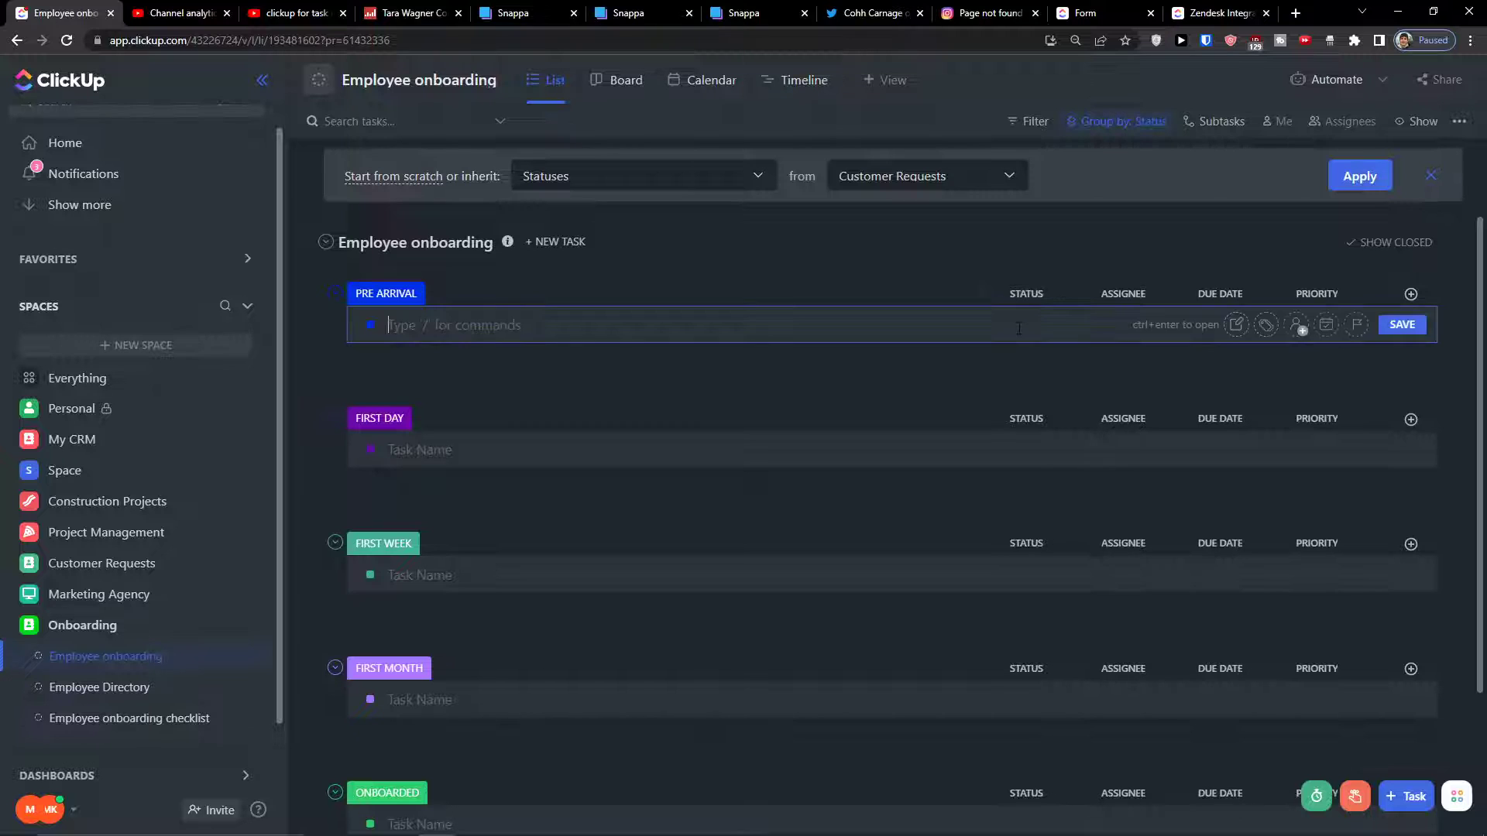
Create a Pre Arrival task with the new employee's name
left_click(1022, 299)
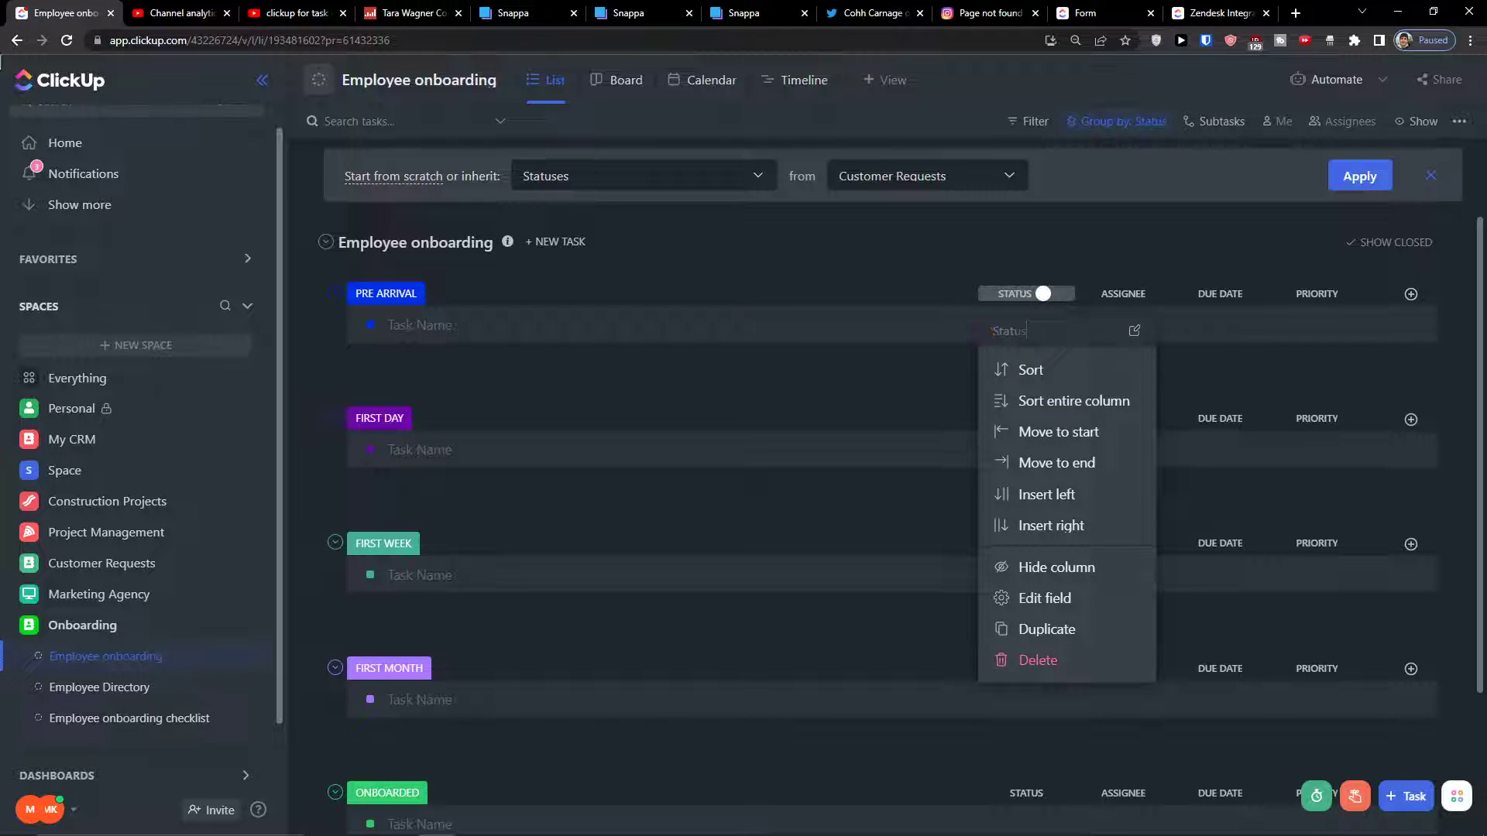
left_click(976, 333)
left_click(1023, 299)
left_click(943, 325)
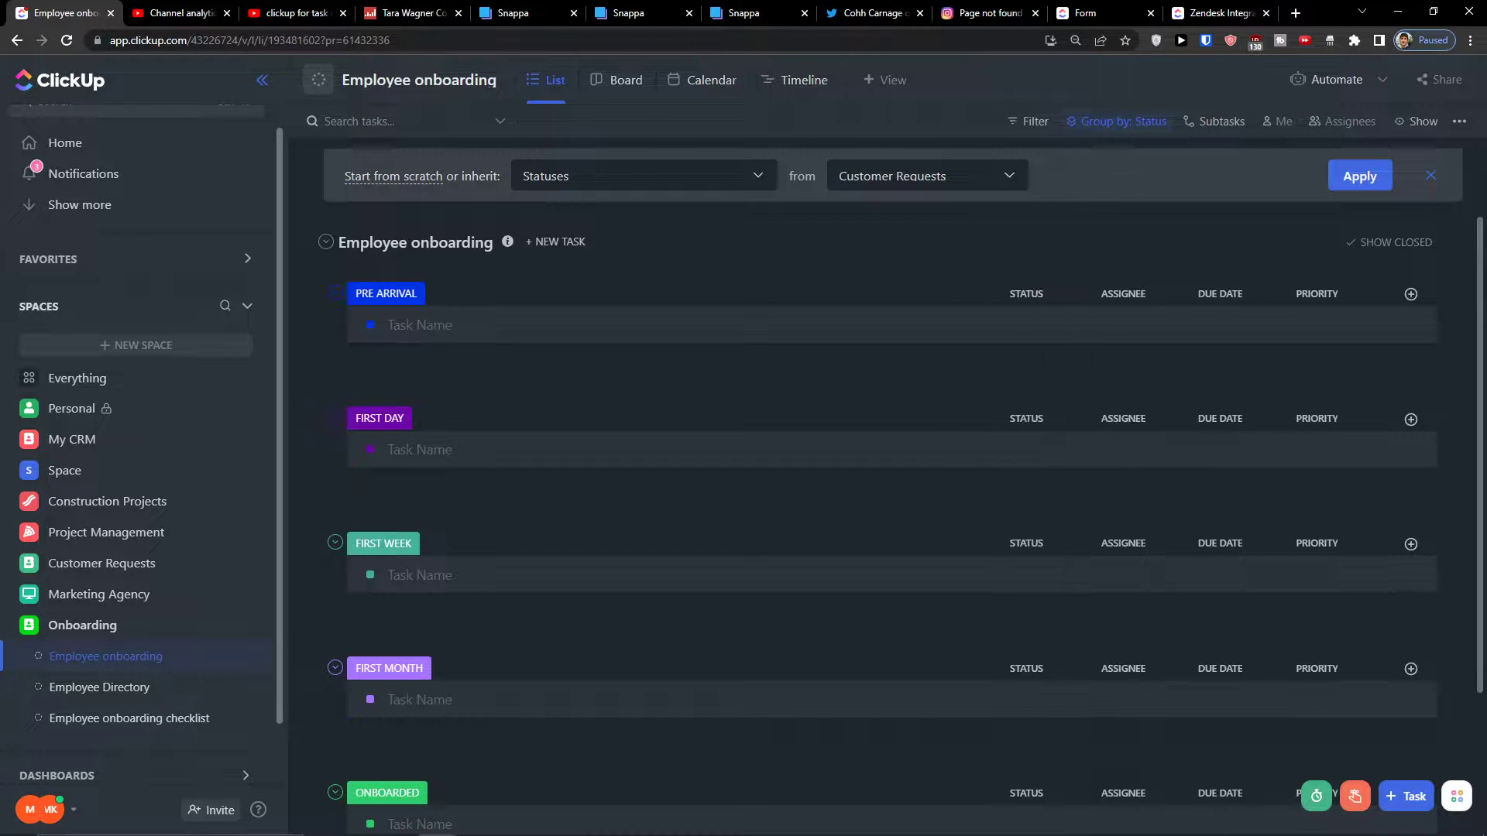
left_click(1006, 320)
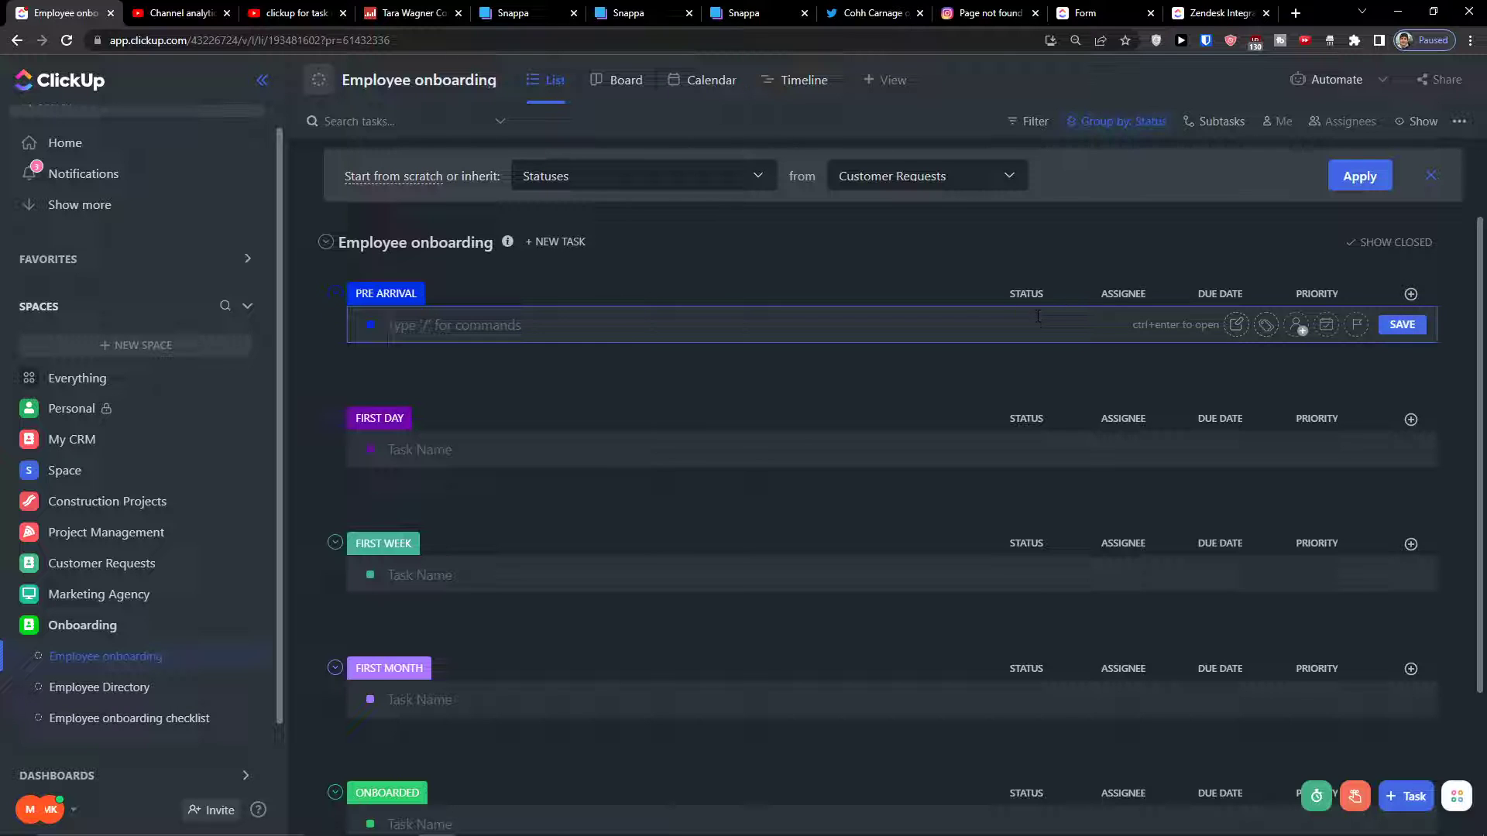
key("Return")
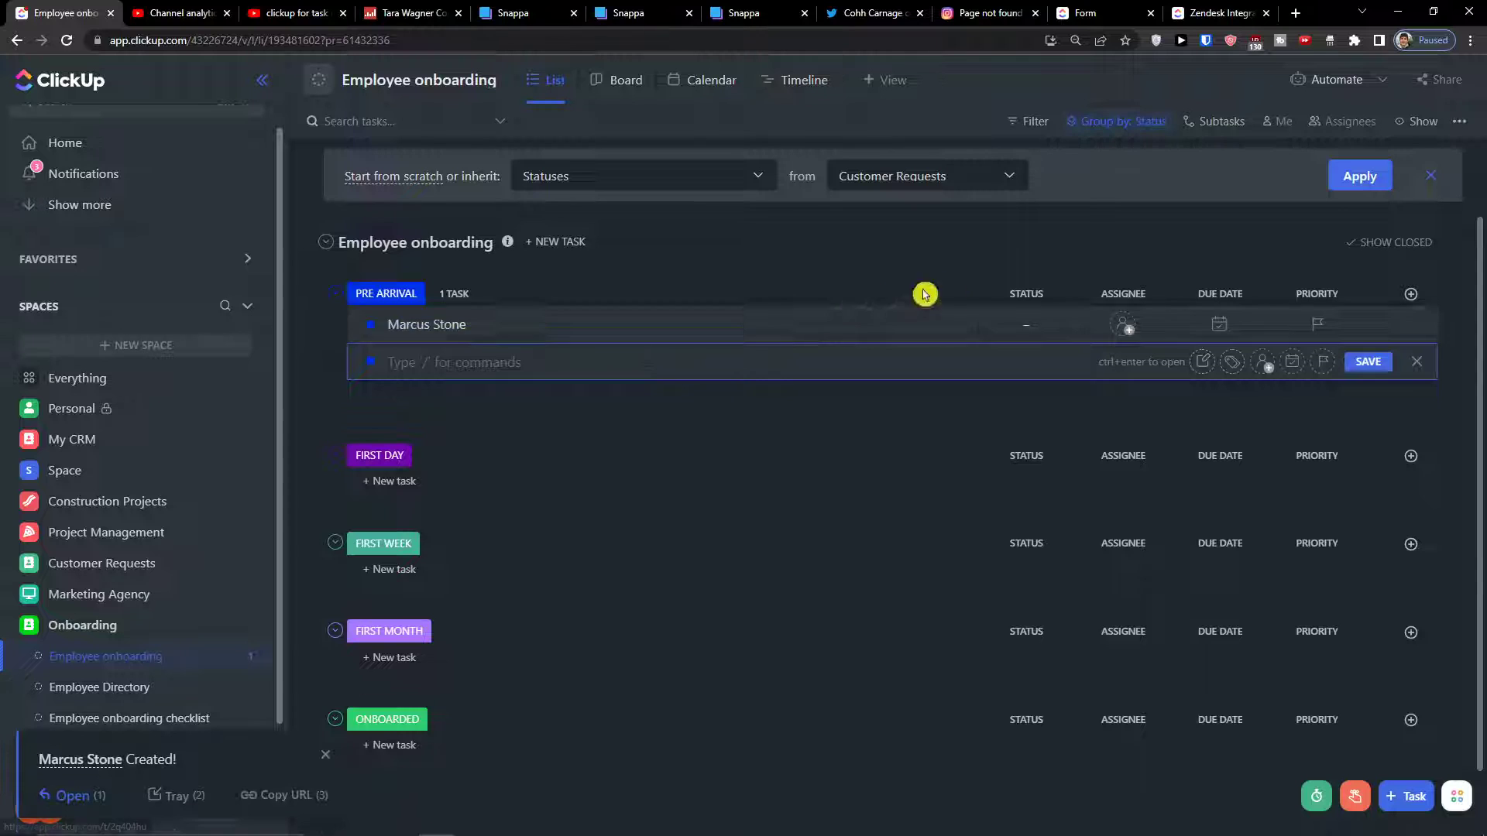
Colour the Pre arrival option green and set the task's Status to Pre arrival
left_click(1036, 326)
left_click(1061, 676)
left_click(1042, 335)
left_click(1085, 662)
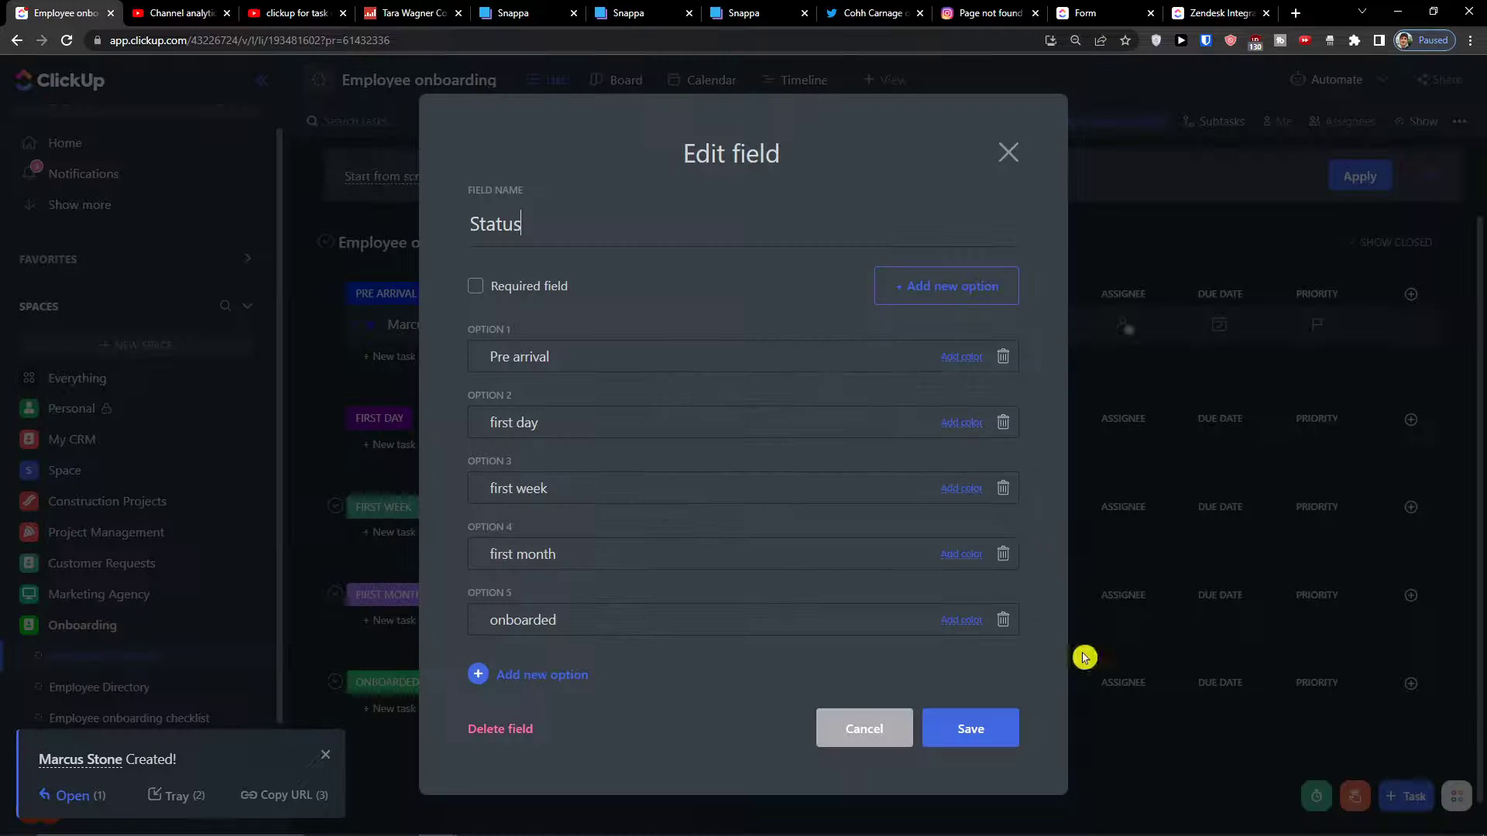
left_click(961, 357)
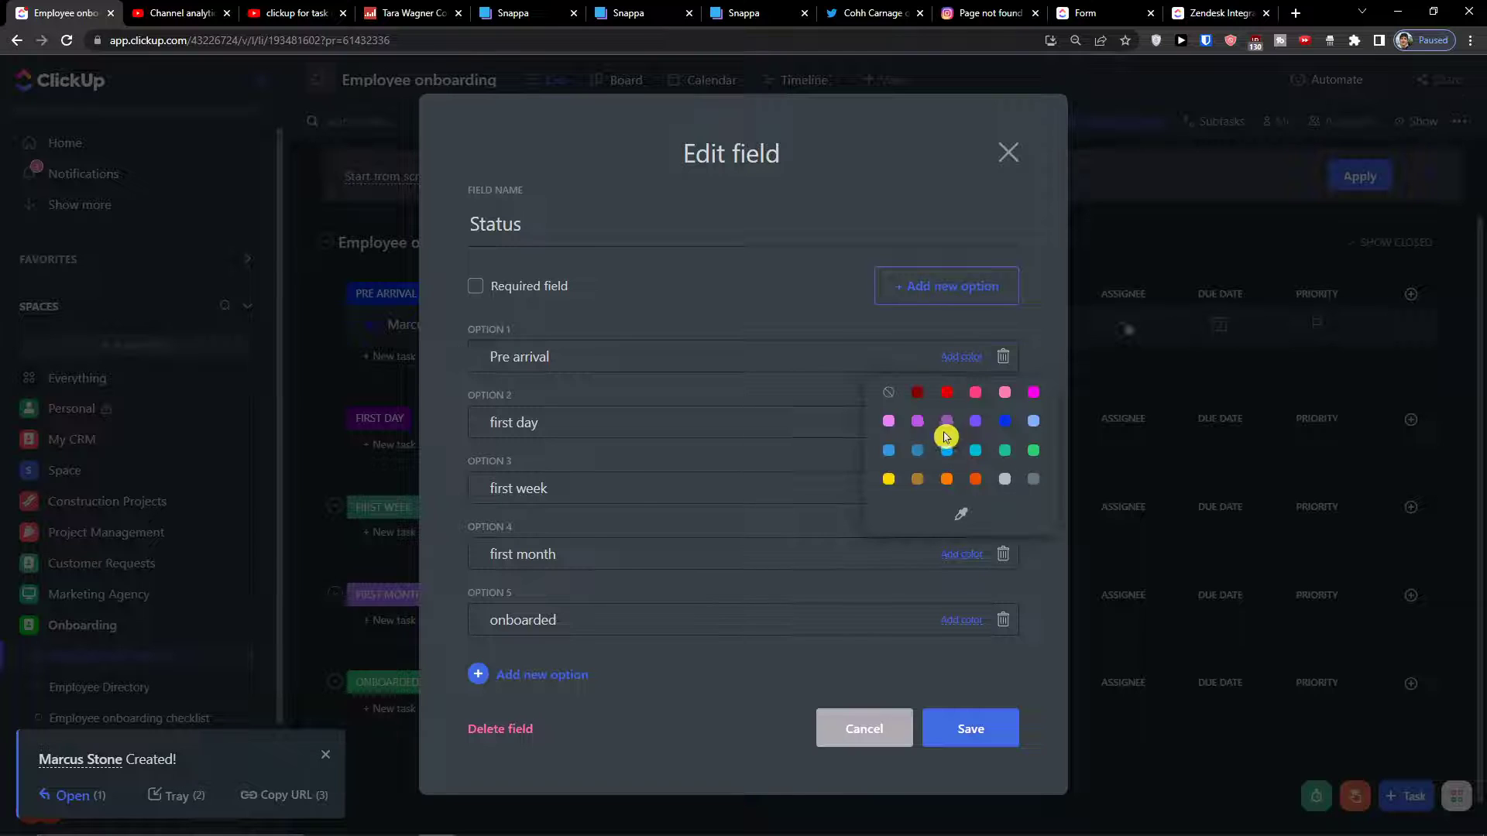
left_click(1005, 450)
left_click(972, 728)
left_click(1026, 324)
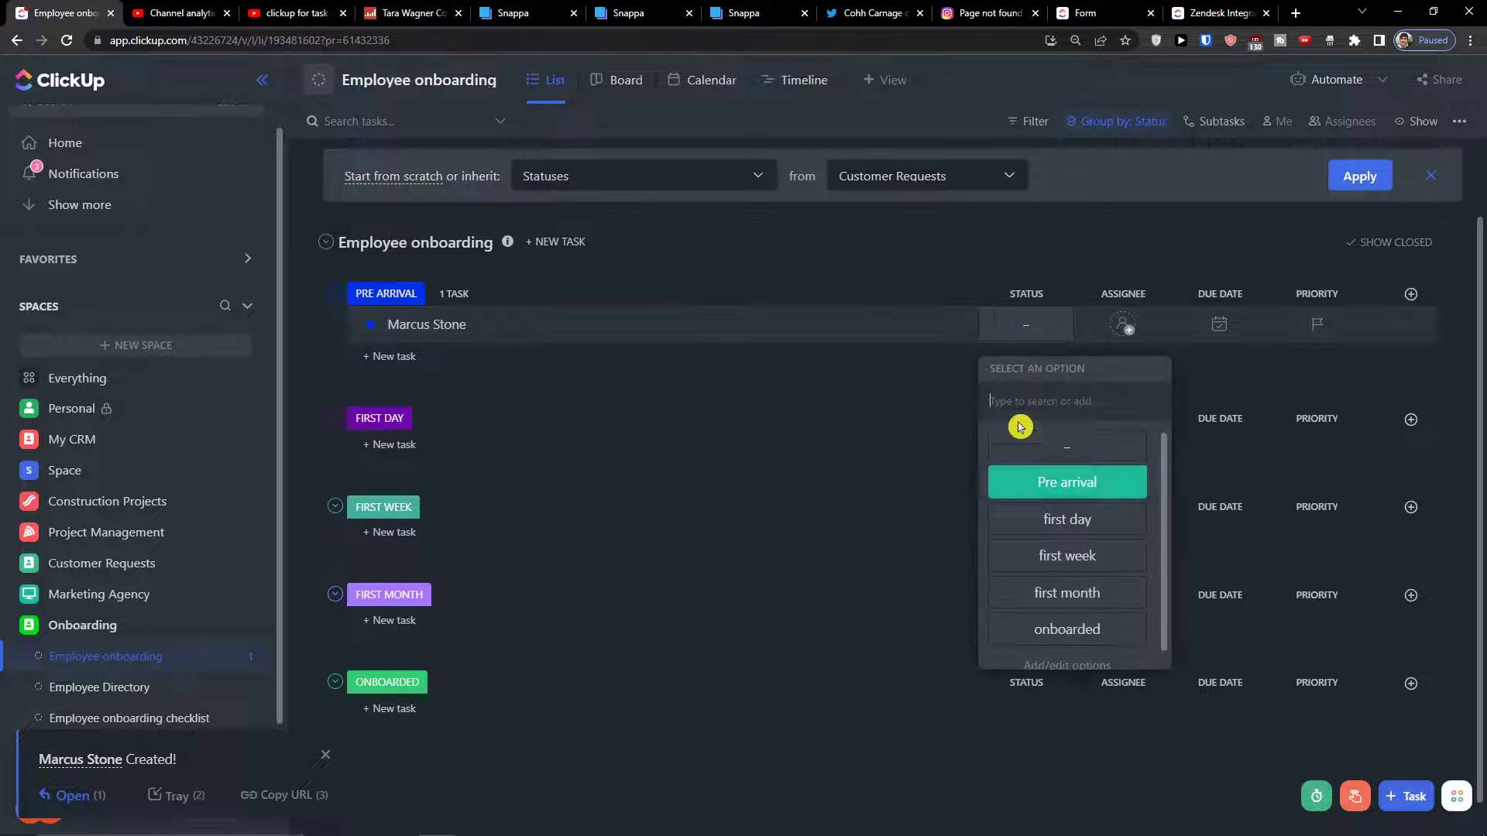
left_click(1039, 481)
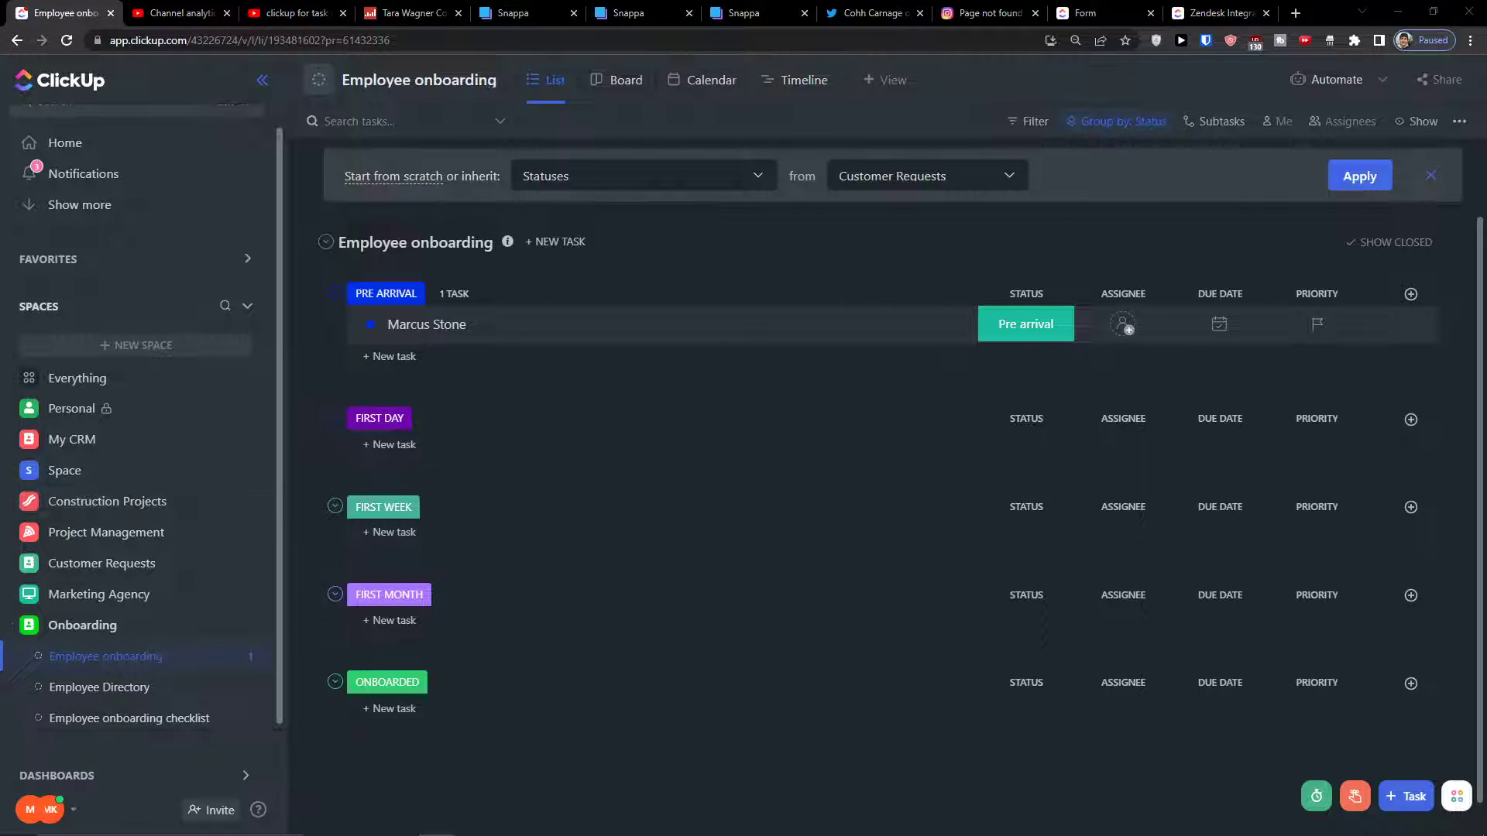
left_click(1110, 296)
left_click(1109, 296)
Add an Email-type column named 'email' to the list
left_click(1109, 296)
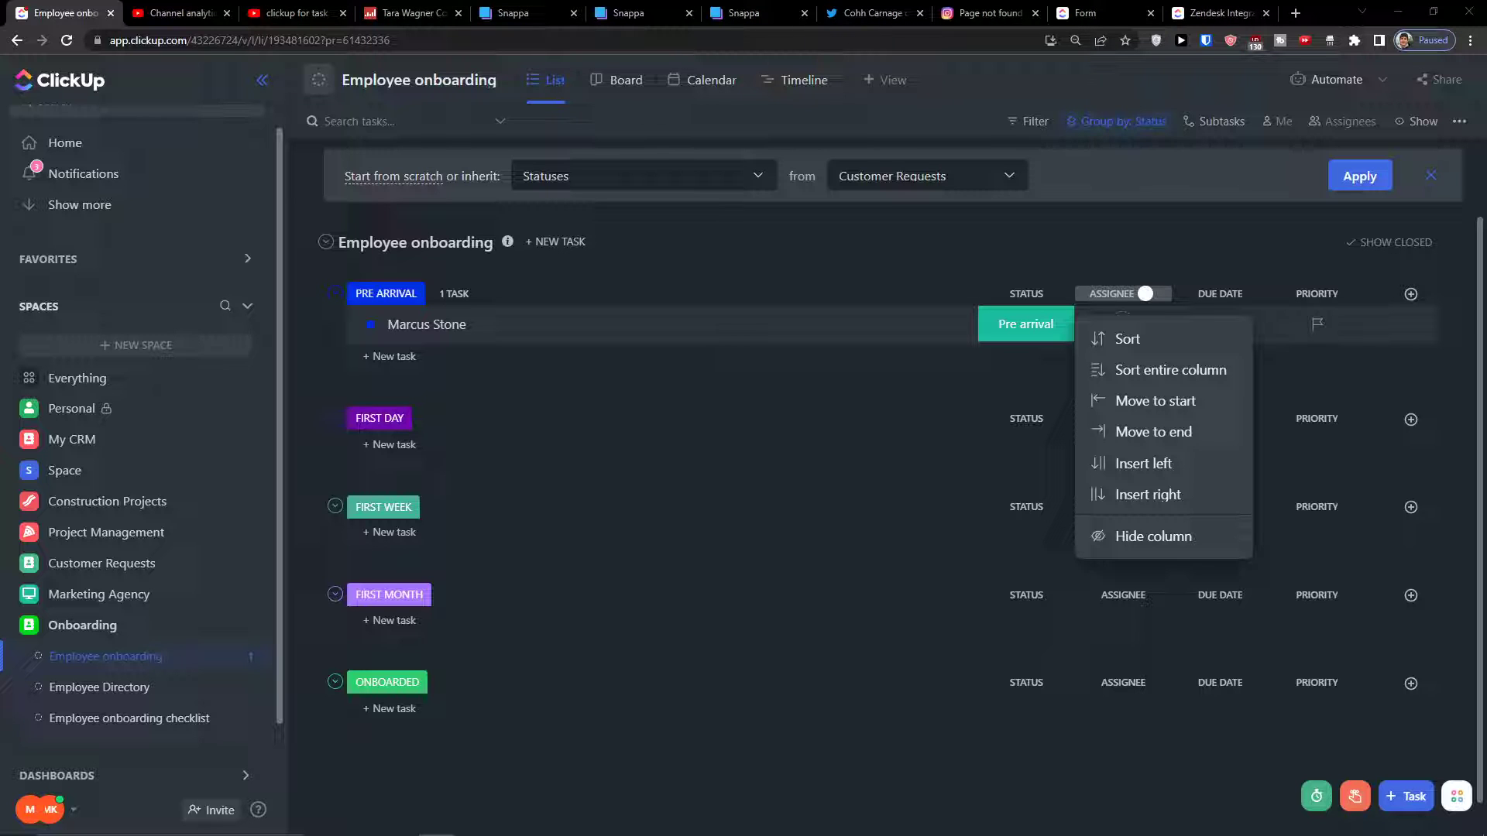
left_click(1411, 293)
left_click(1411, 293)
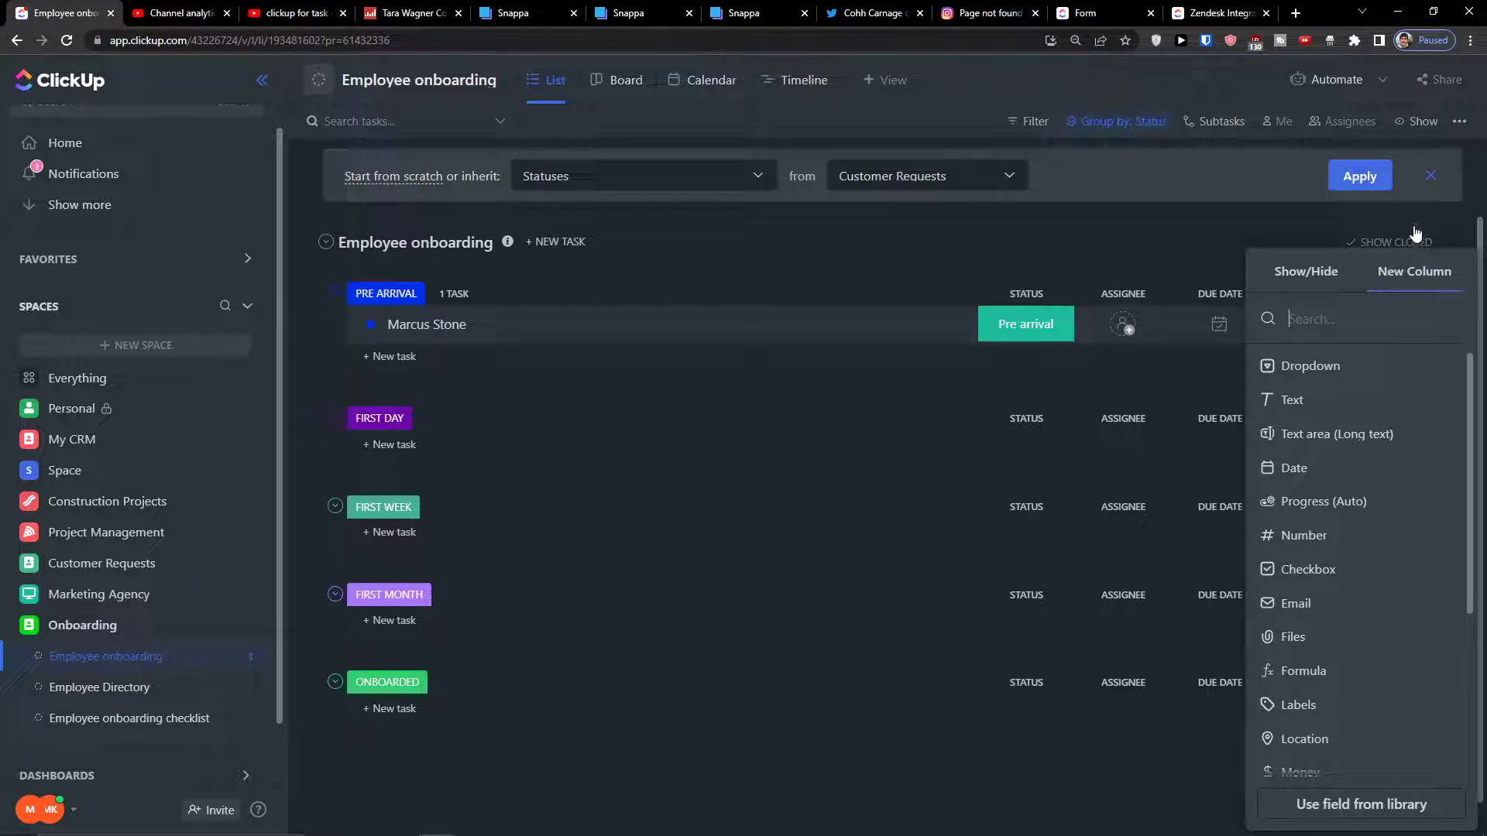
left_click(1330, 604)
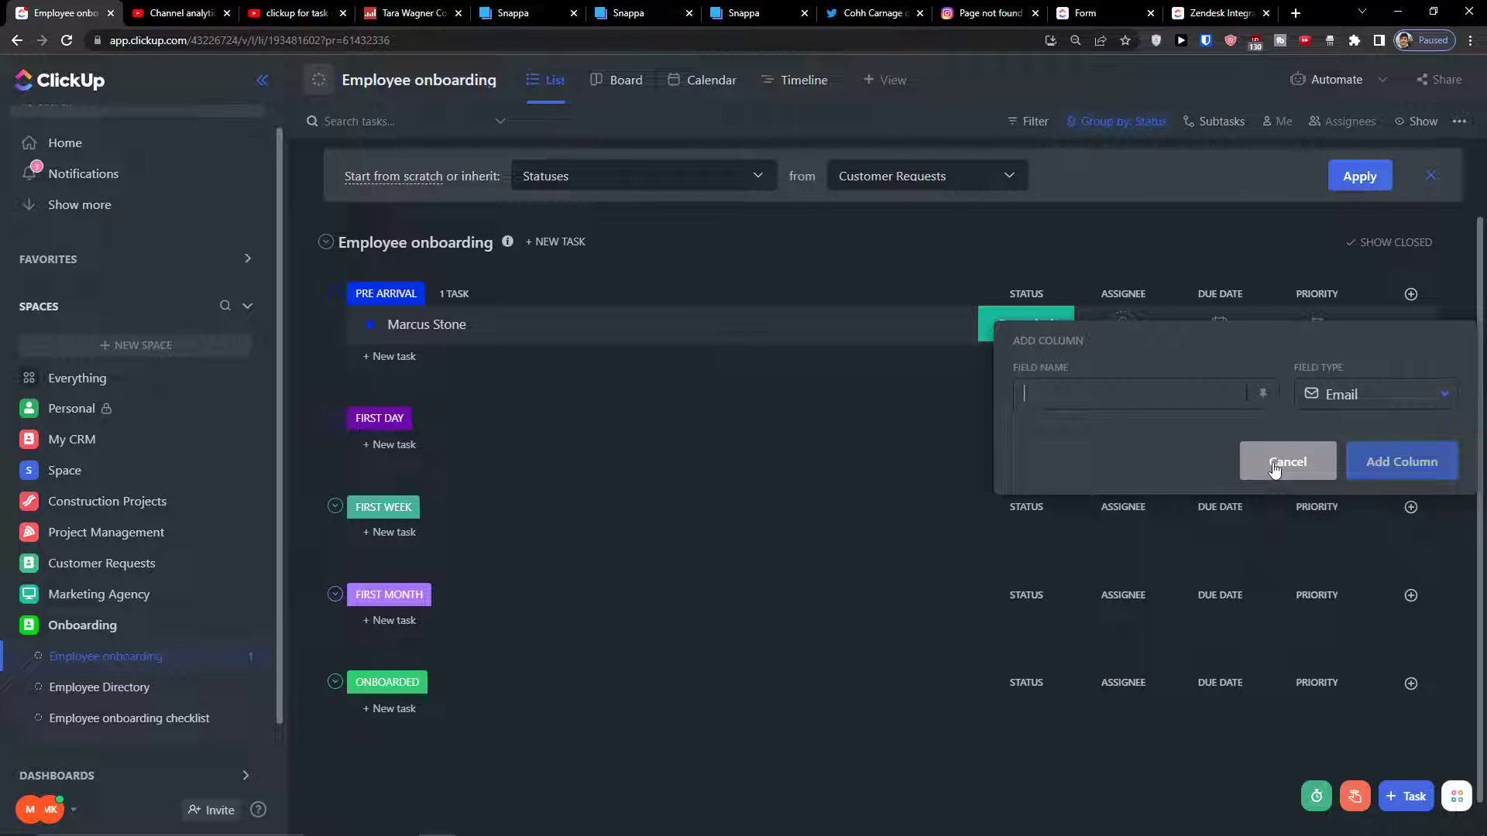
type("email")
key("Return")
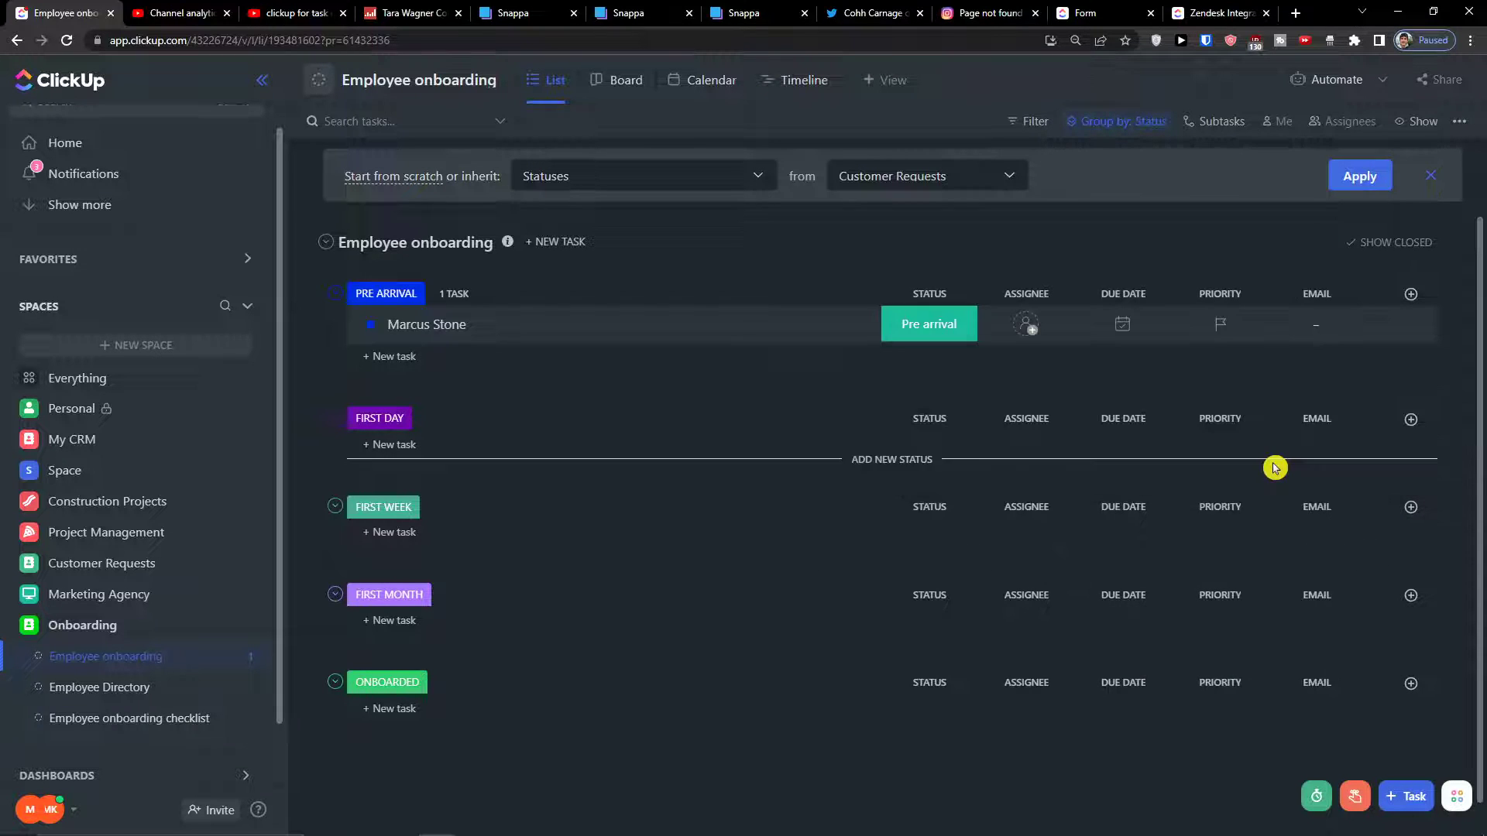
Add a Phone-type column named 'phone'
left_click(1411, 294)
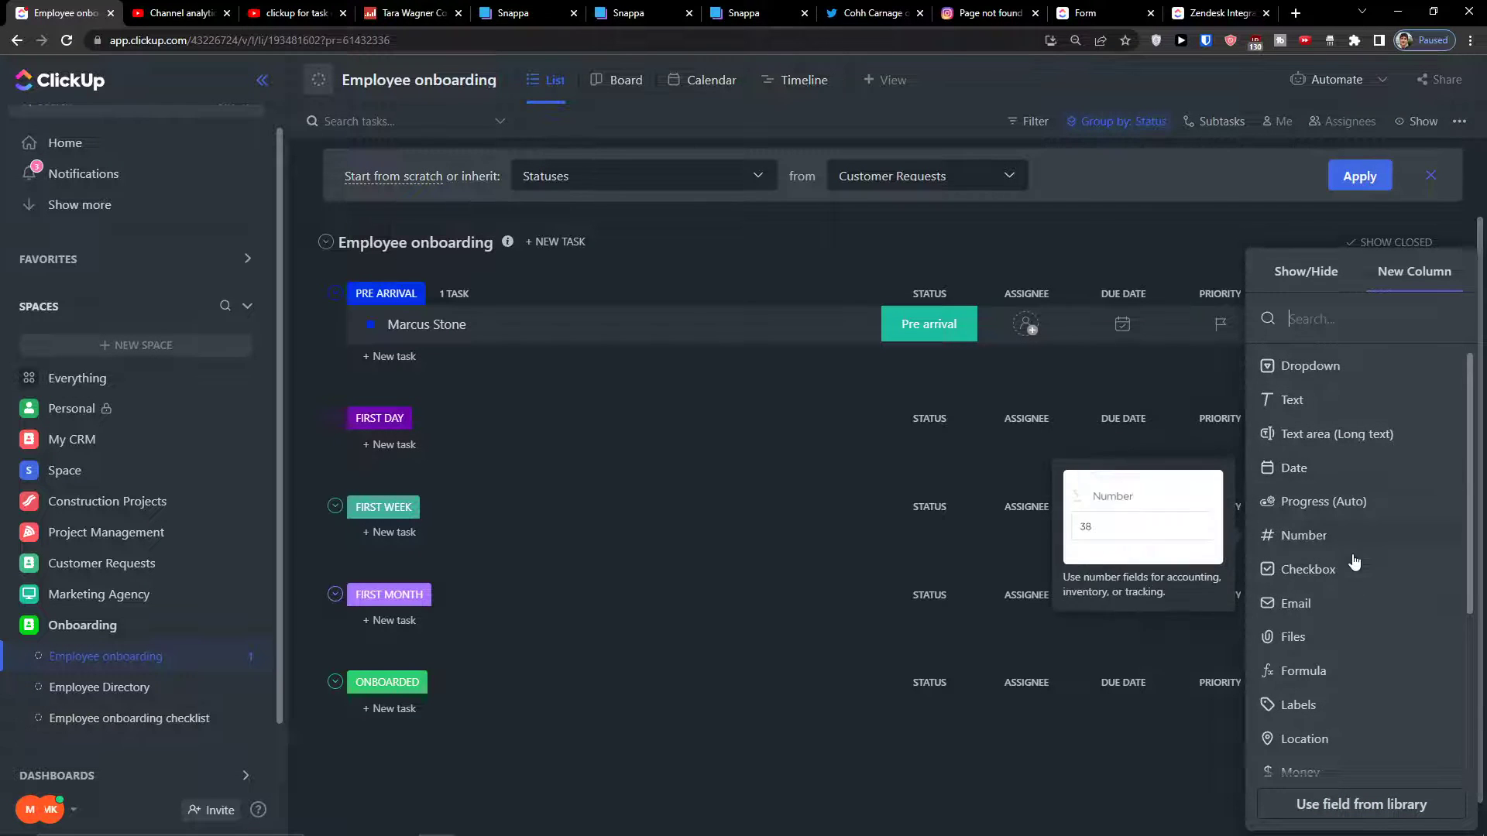
scroll(1338, 636, "down", 3)
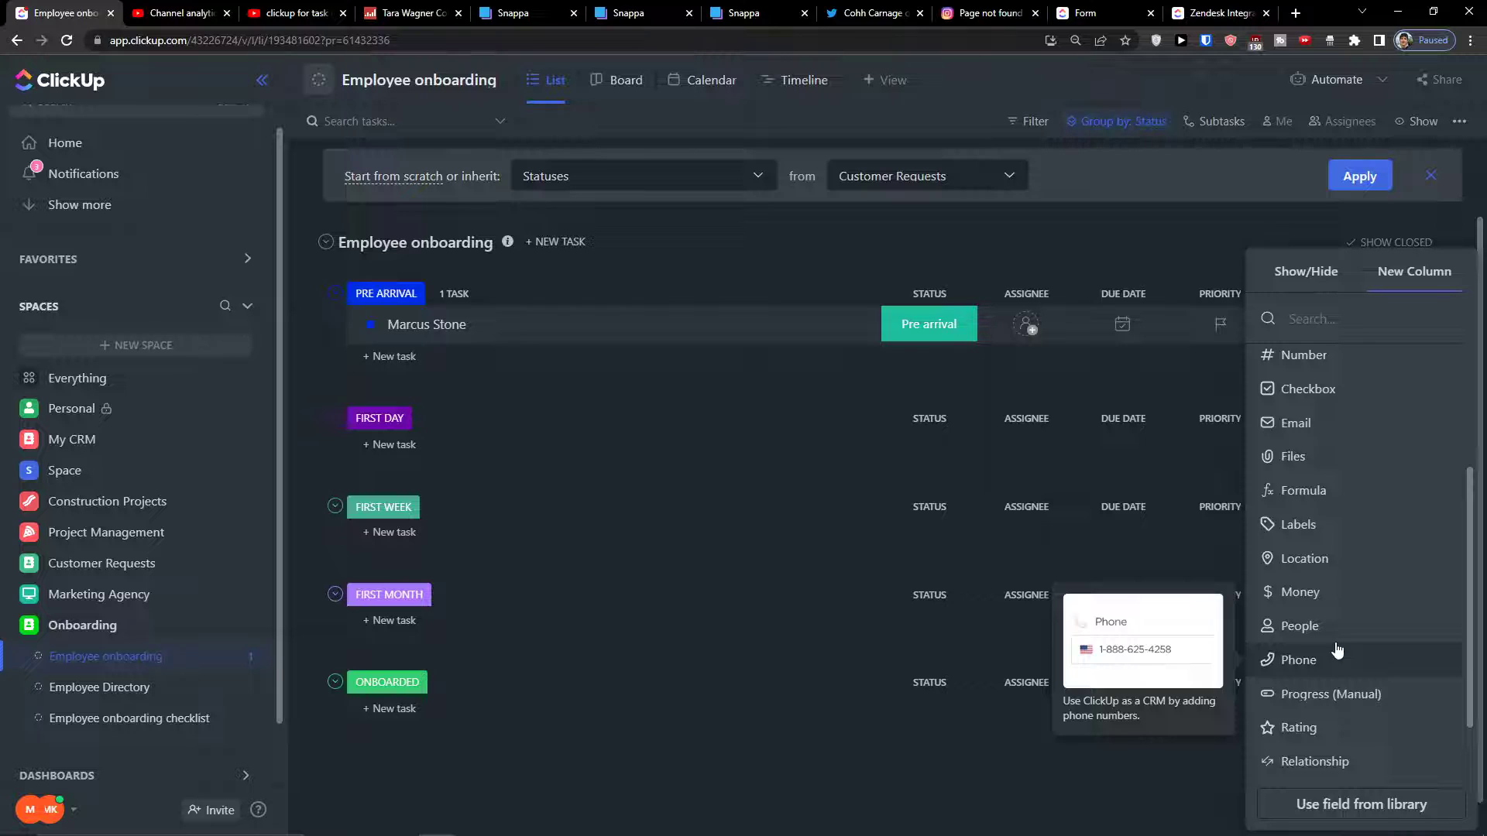
left_click(1338, 651)
type("phone")
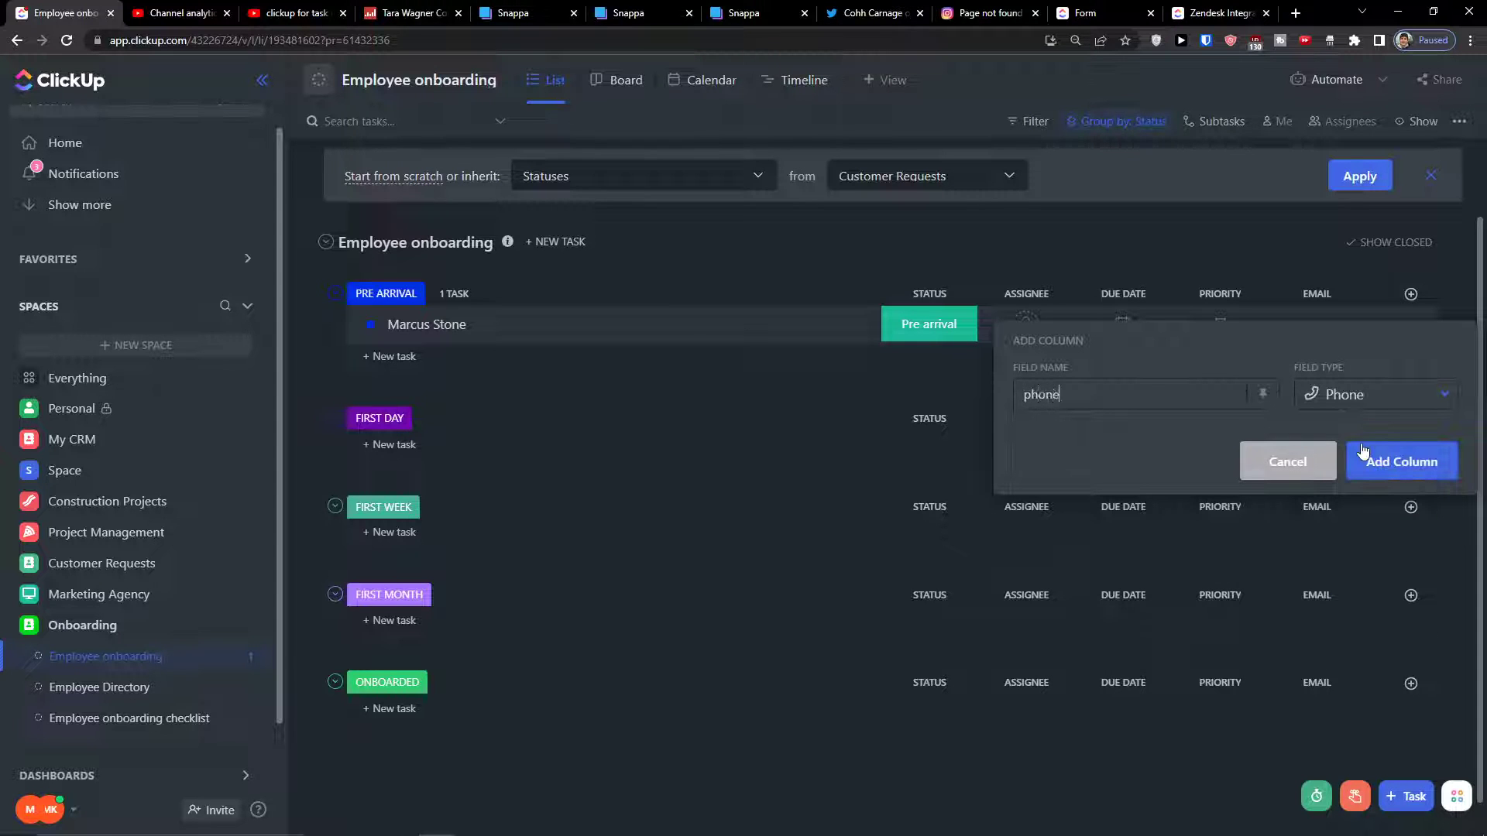
left_click(1363, 451)
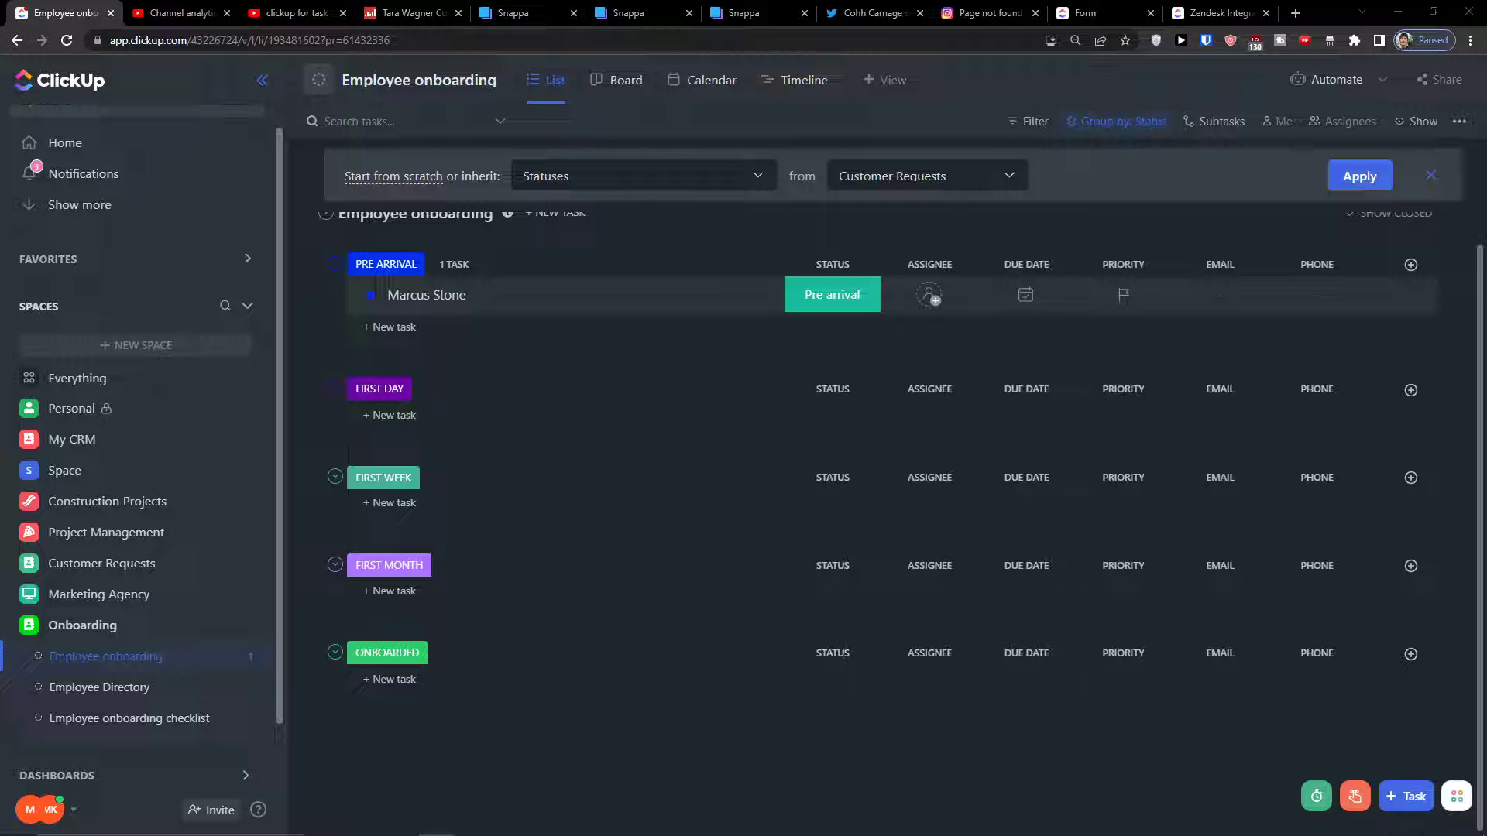
Add a Text column named 'Position' to the list
left_click(1411, 266)
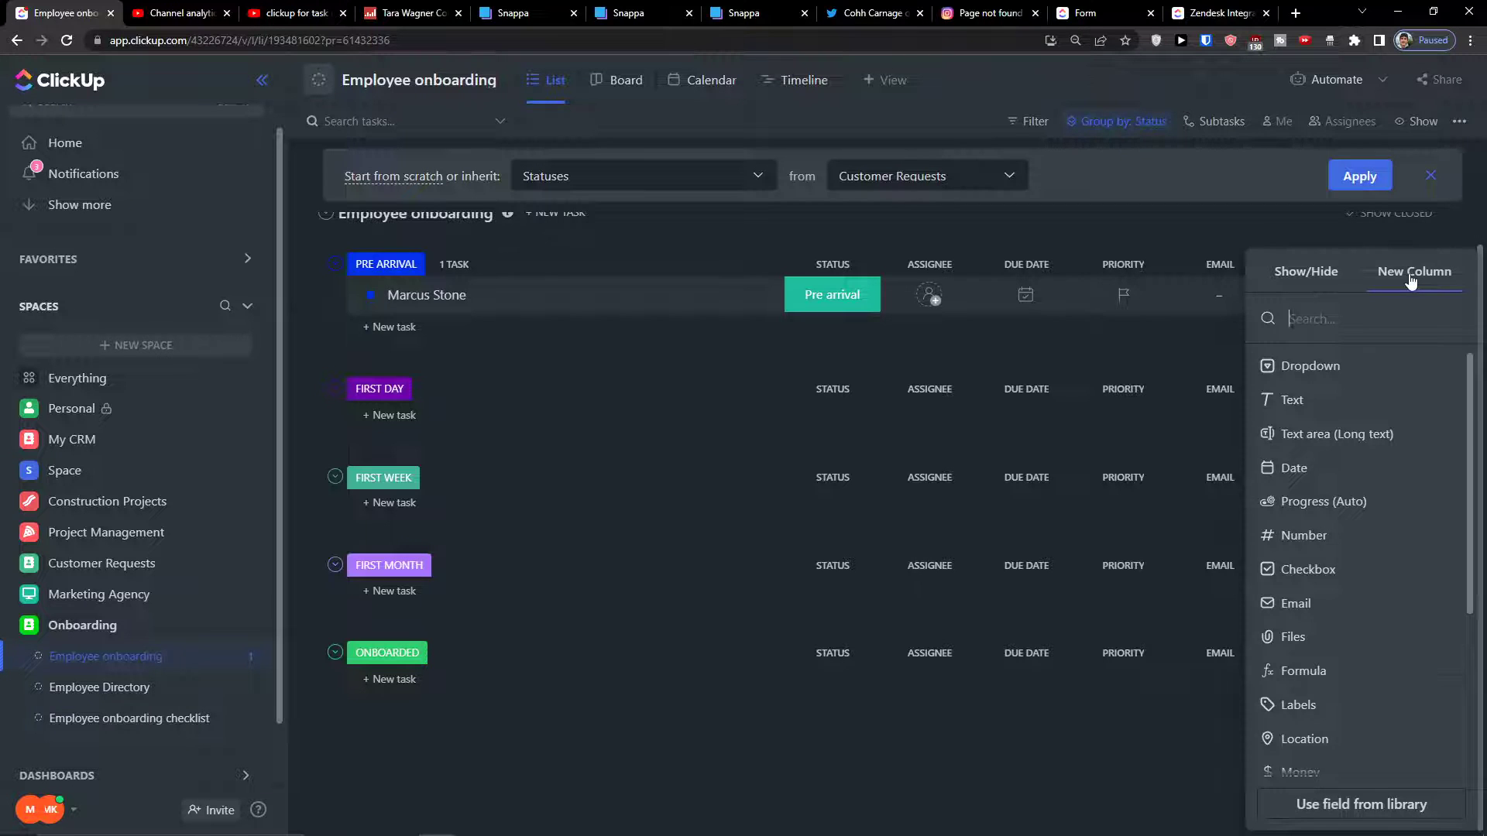
type("Po")
key("BackSpace")
key("BackSpace")
type("Po")
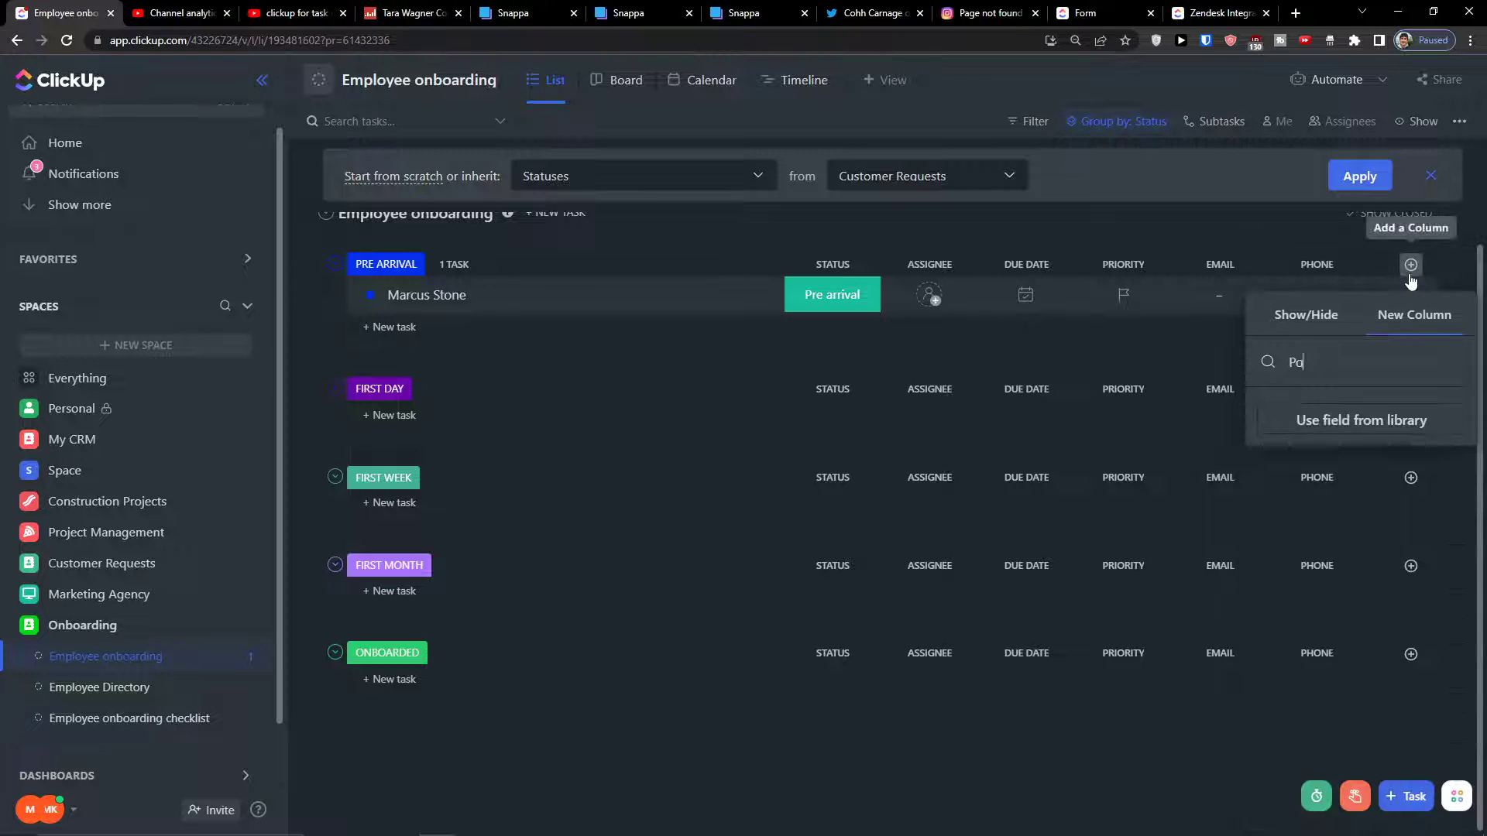
key("BackSpace")
key("BackSpace")
key("BackSpace")
key("BackSpace")
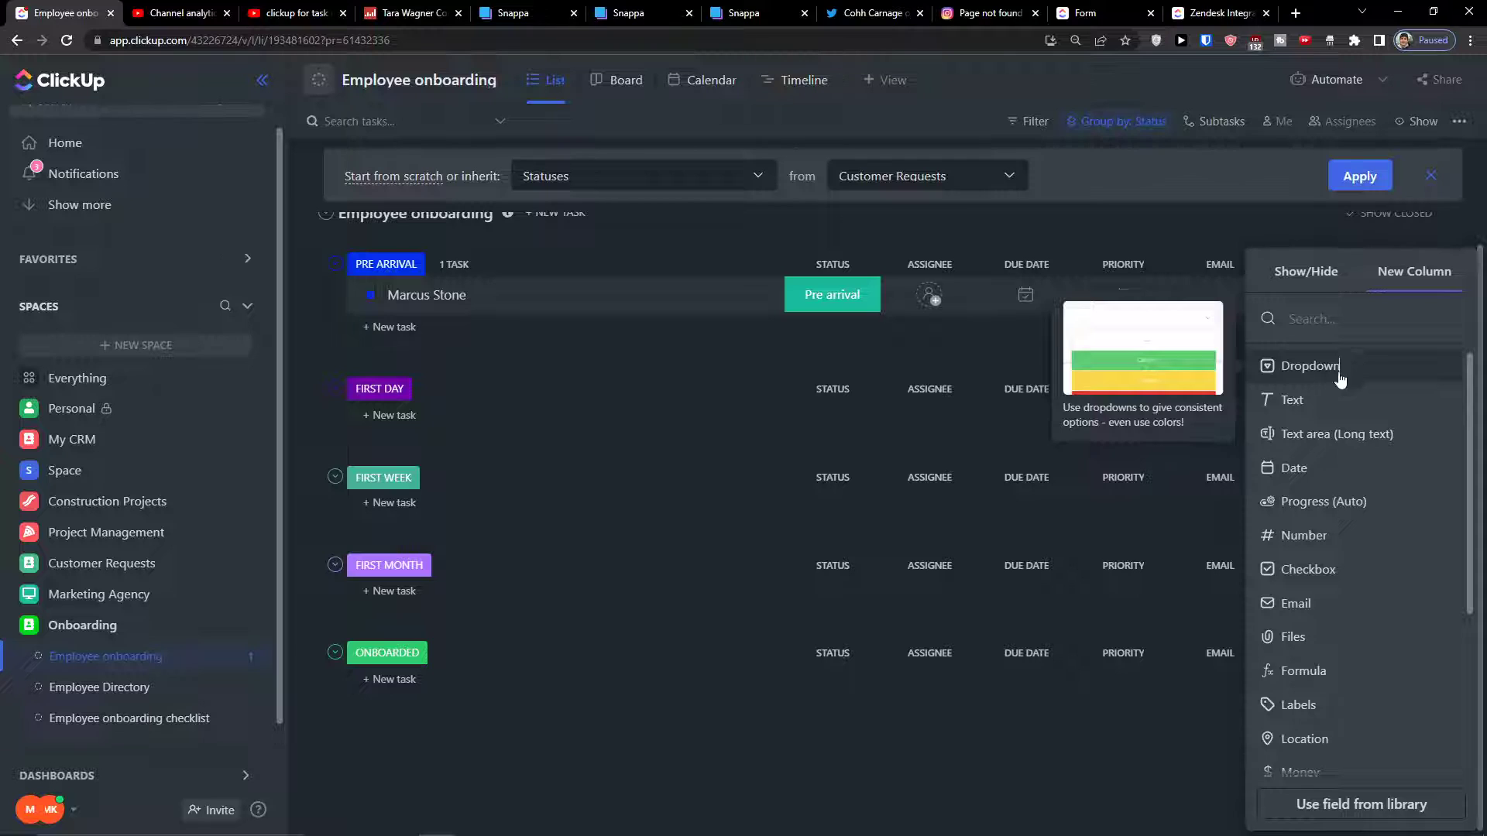
left_click_drag(1344, 375, 1332, 398)
left_click(1333, 398)
type("P")
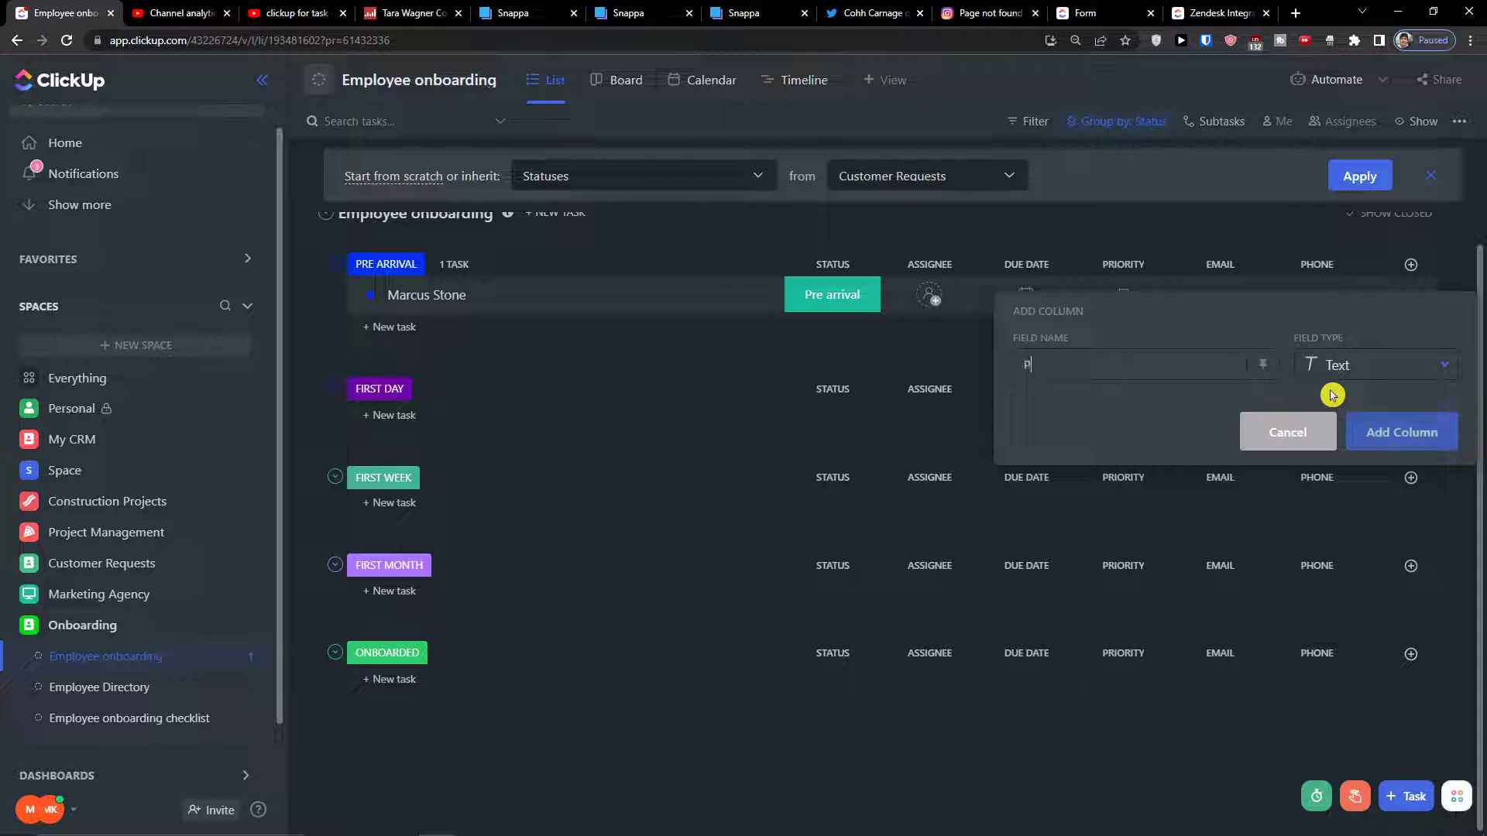
type("osition")
left_click(1372, 430)
Browse the available field types for the next new column
left_click(1411, 265)
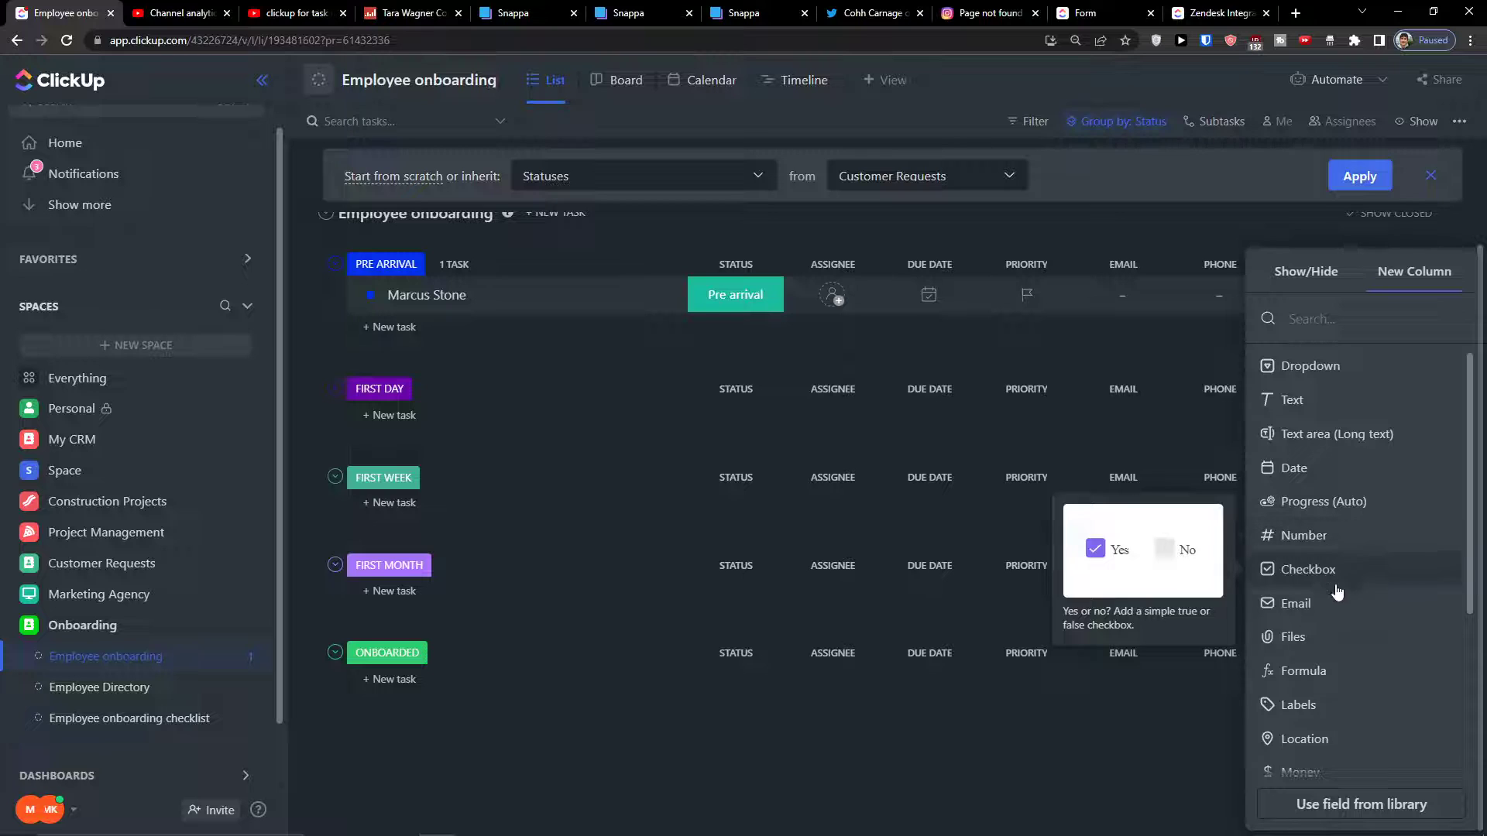
scroll(1340, 612, "down", 2)
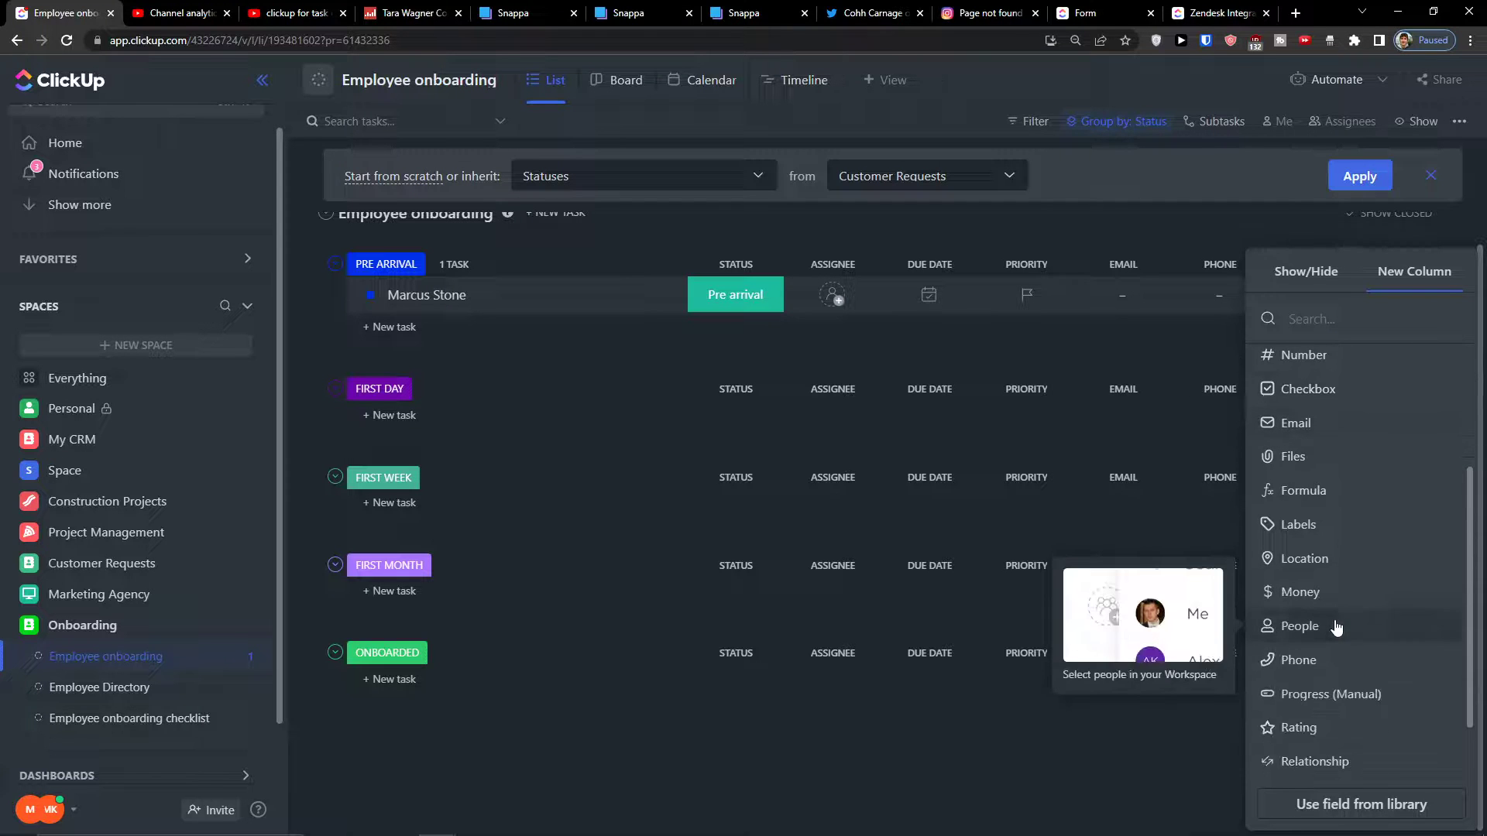
scroll(1285, 673, "up", 2)
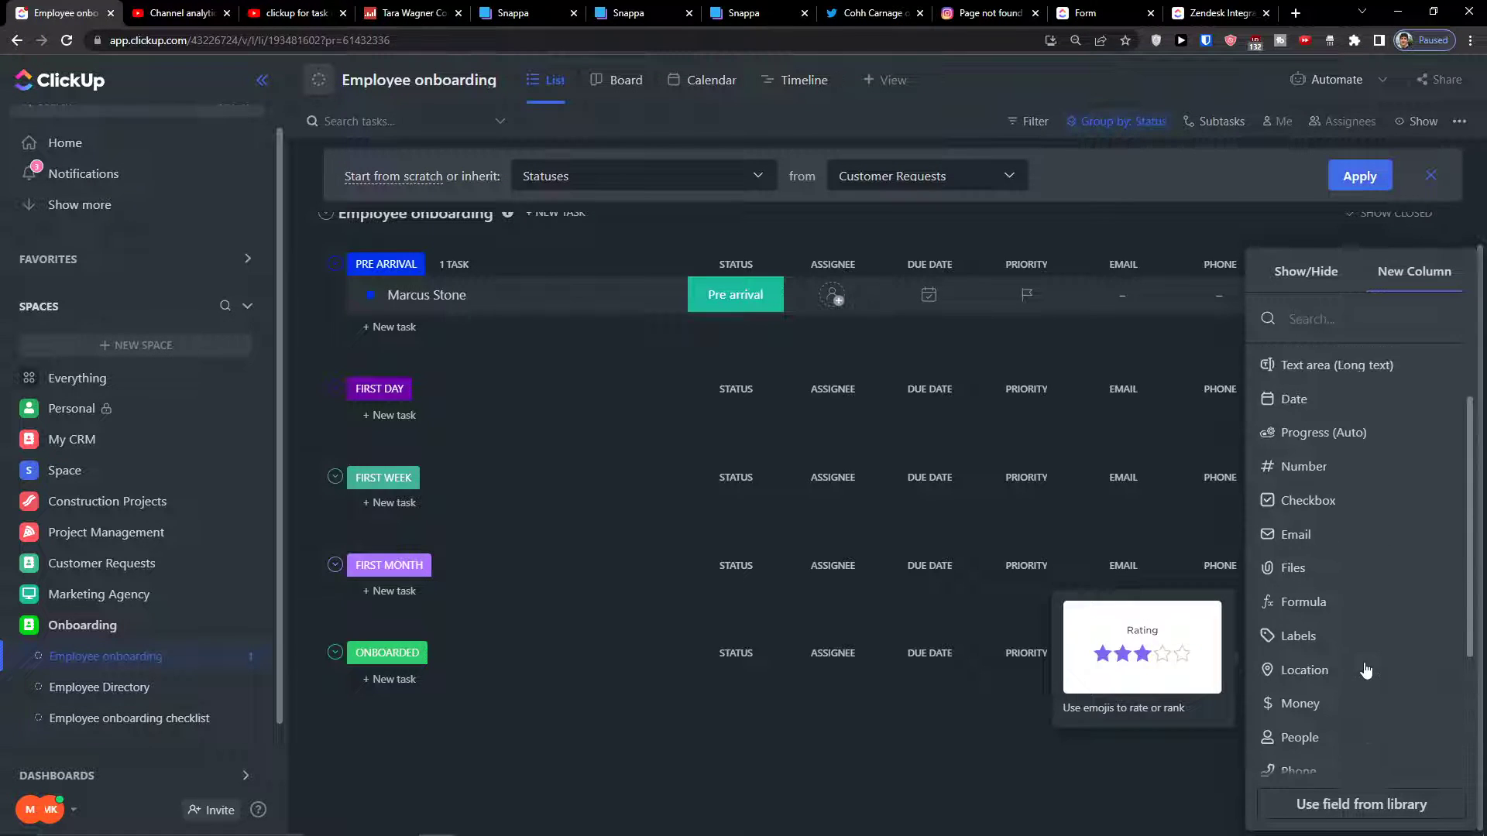
scroll(1386, 590, "down", 2)
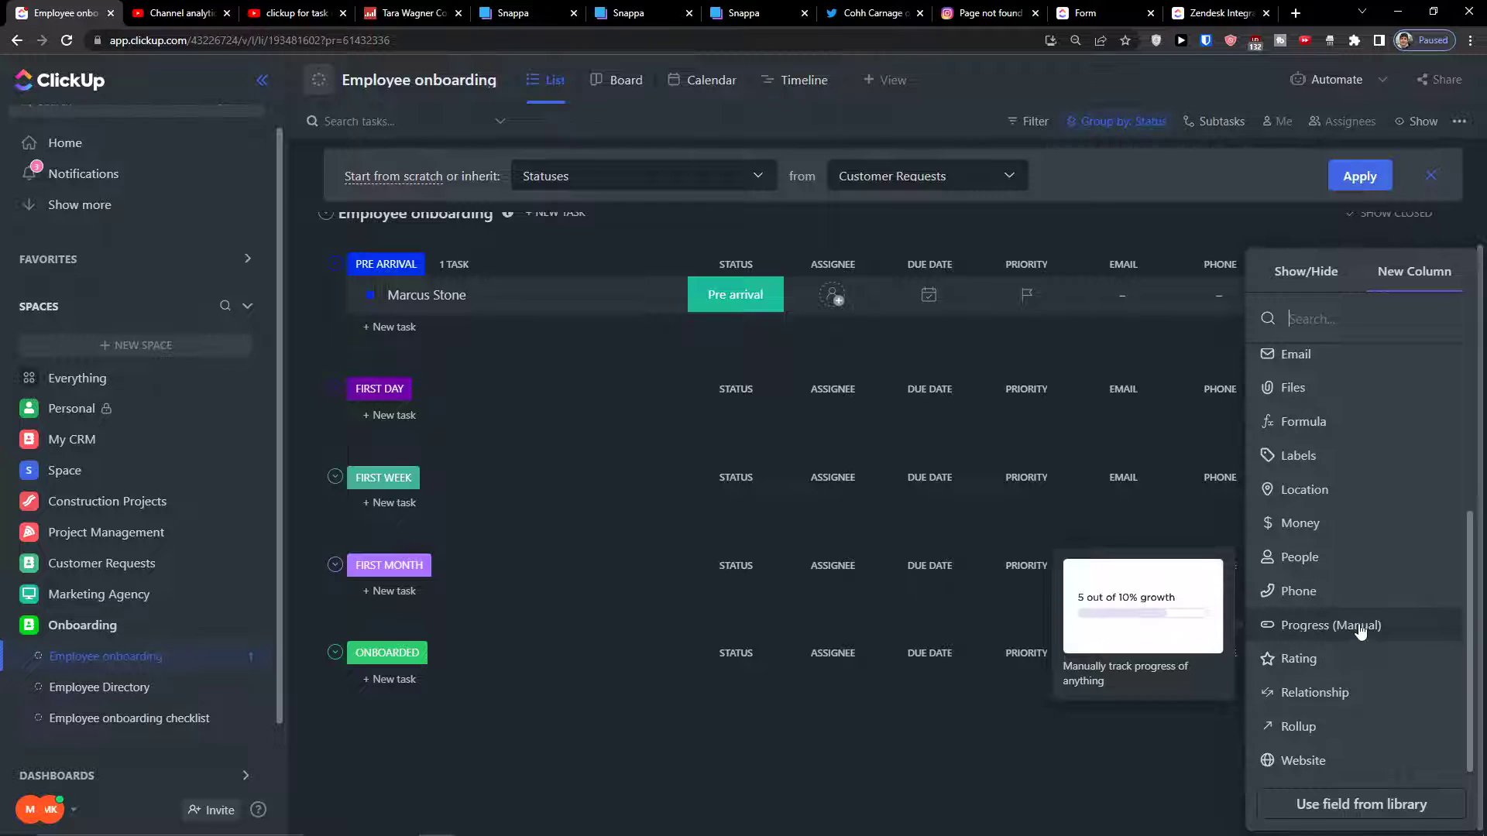
Make the new column a Dropdown with options Marketing, Design, HR, RD, IT, Mobile and Finance
scroll(1294, 657, "up", 3)
left_click(1309, 356)
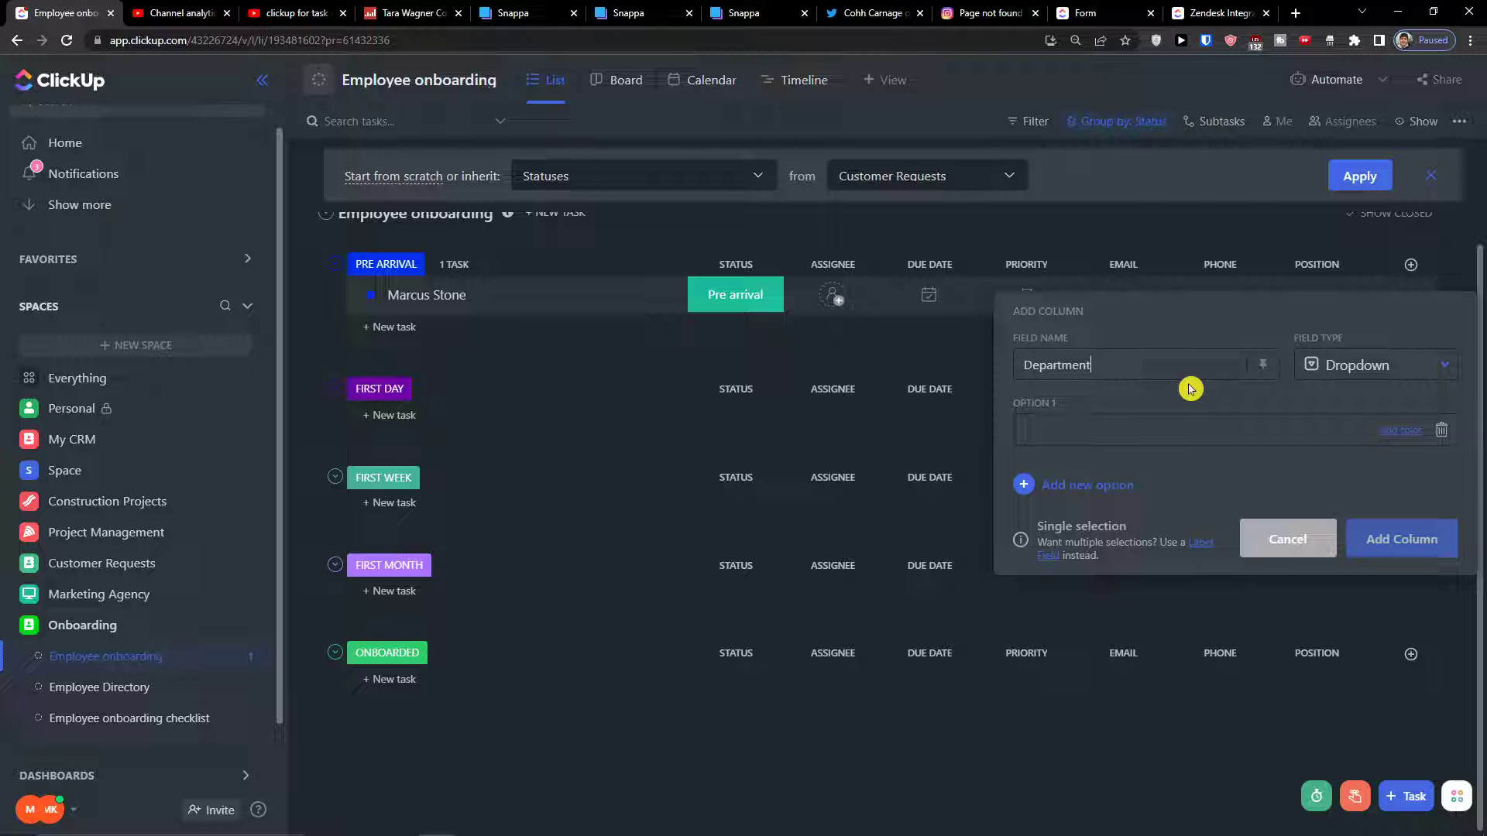
left_click(1087, 425)
type("Markt")
key("Return")
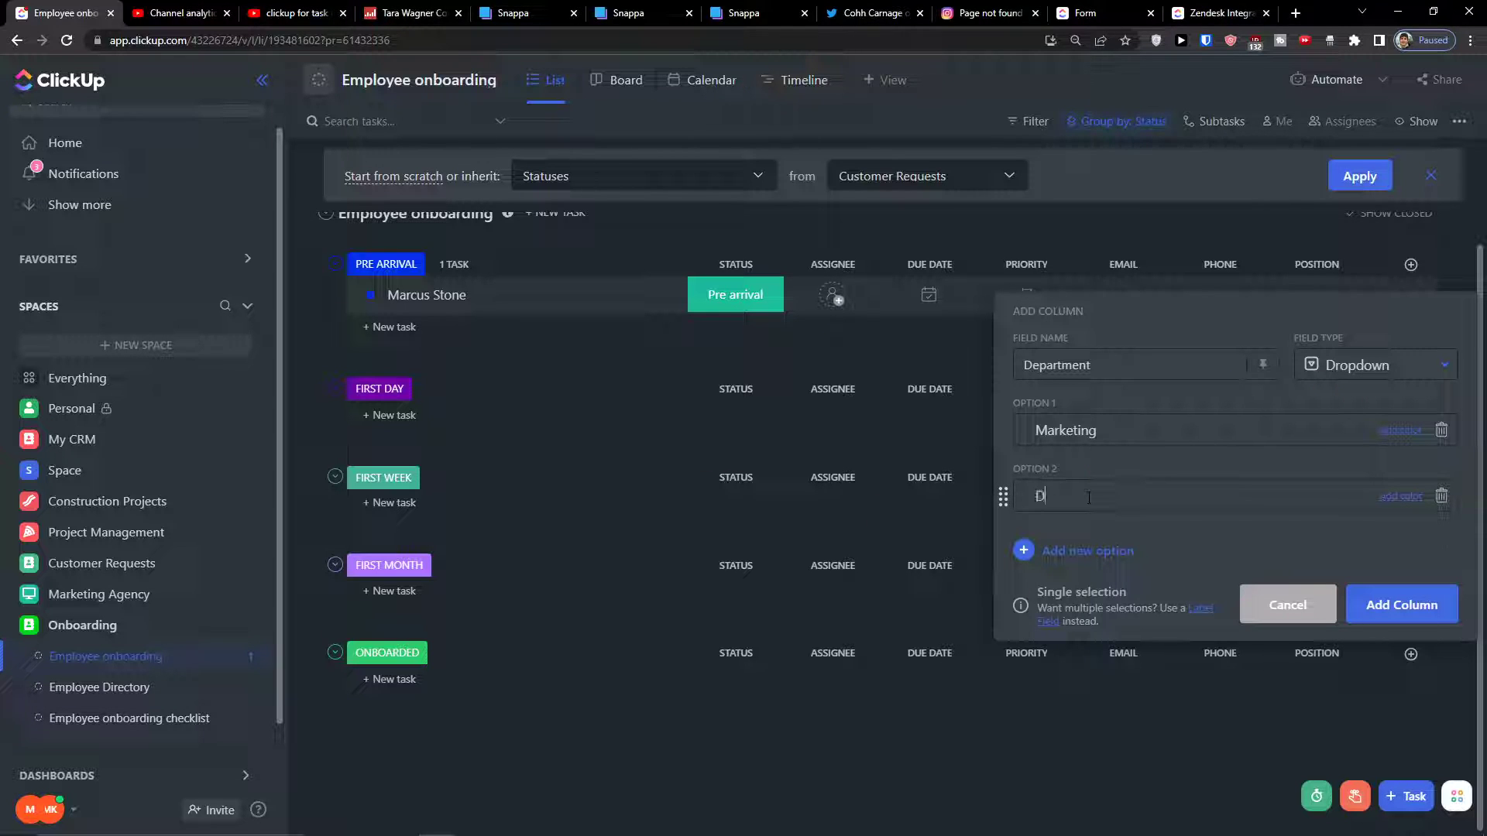
key("Return")
type("HR")
key("Return")
type("R")
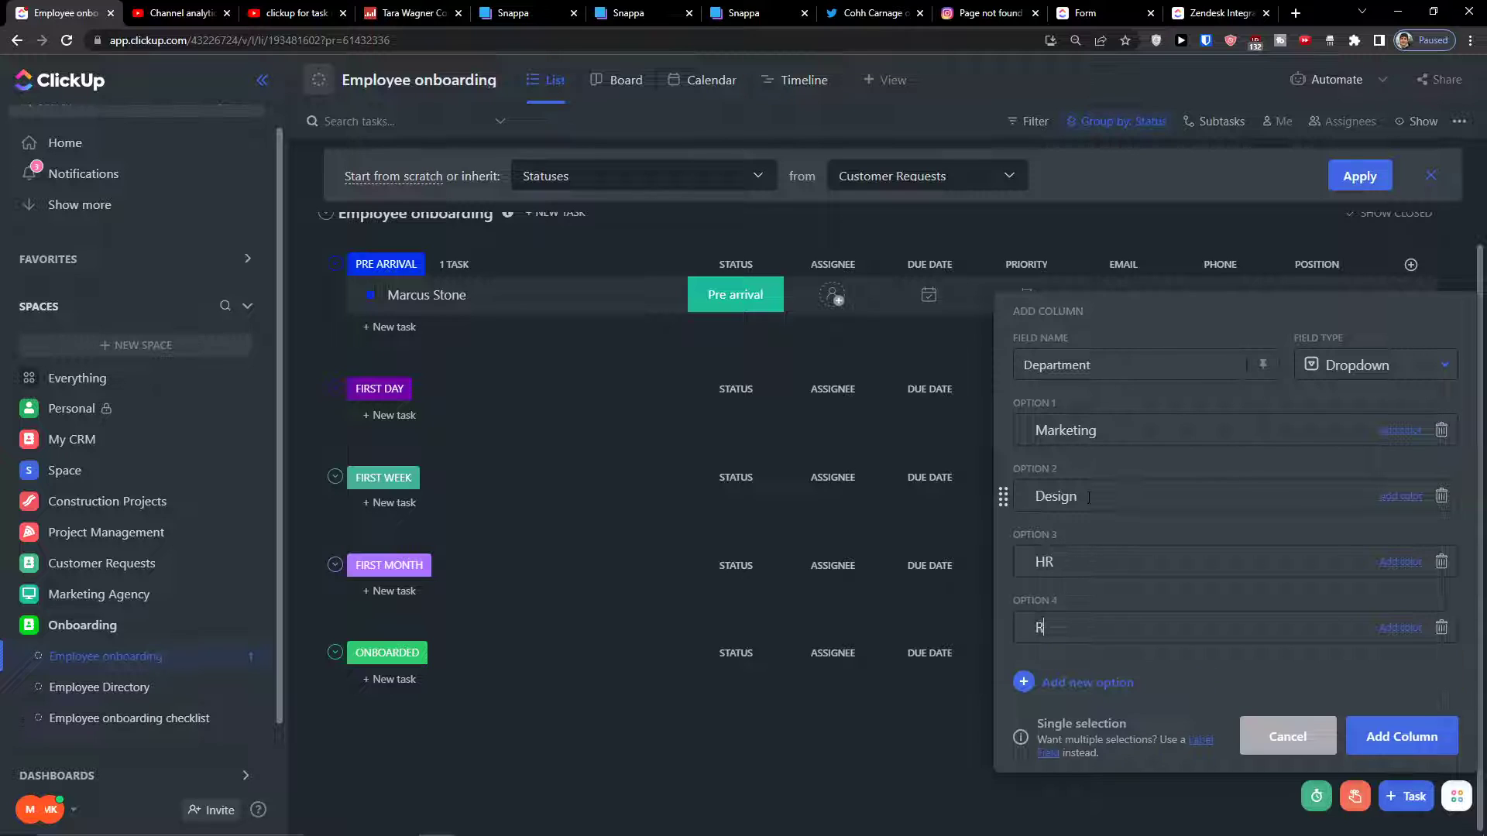
type("D")
key("Return")
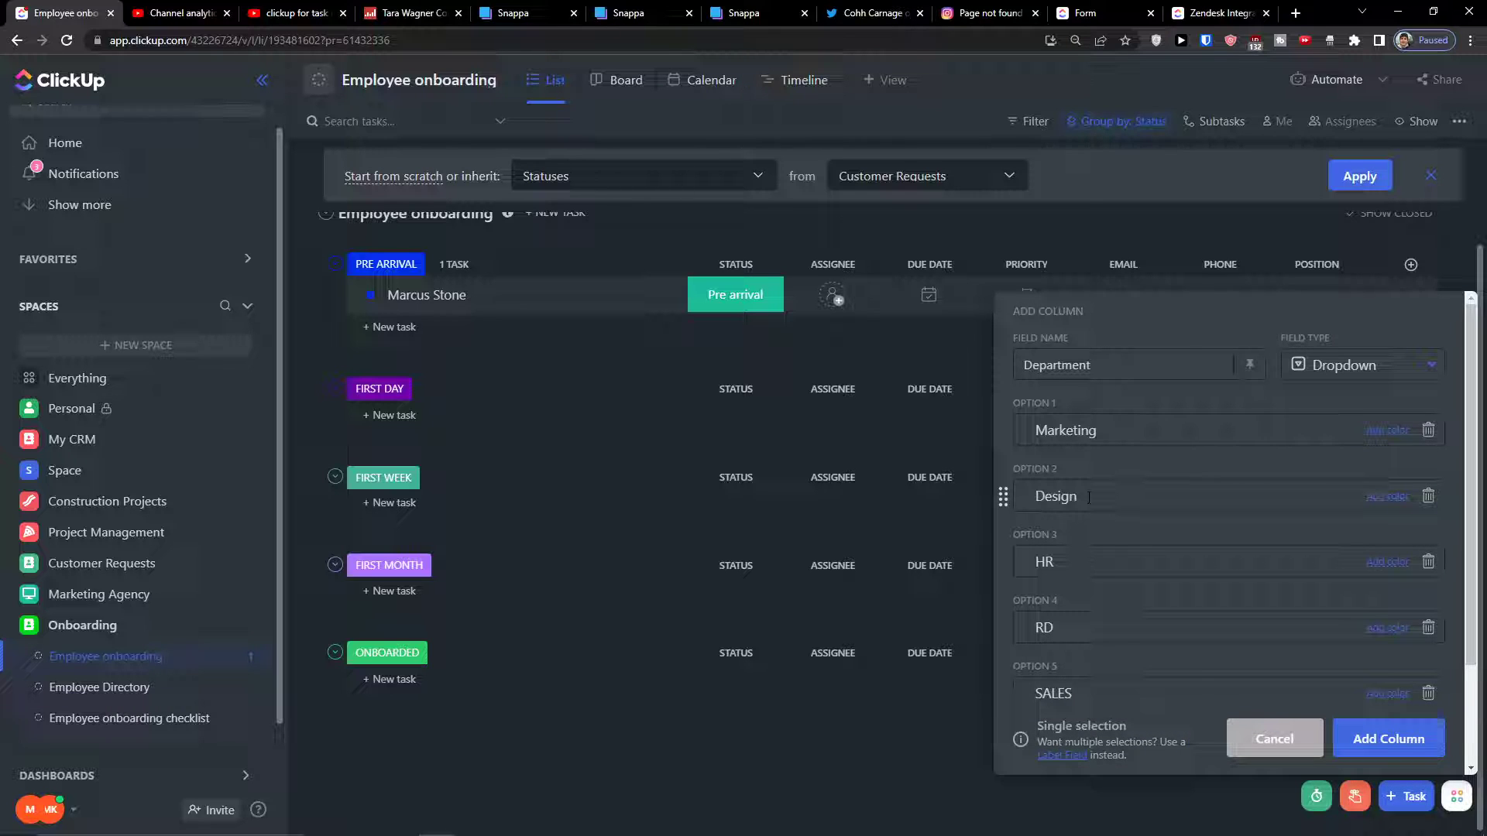
type("IT")
key("Return")
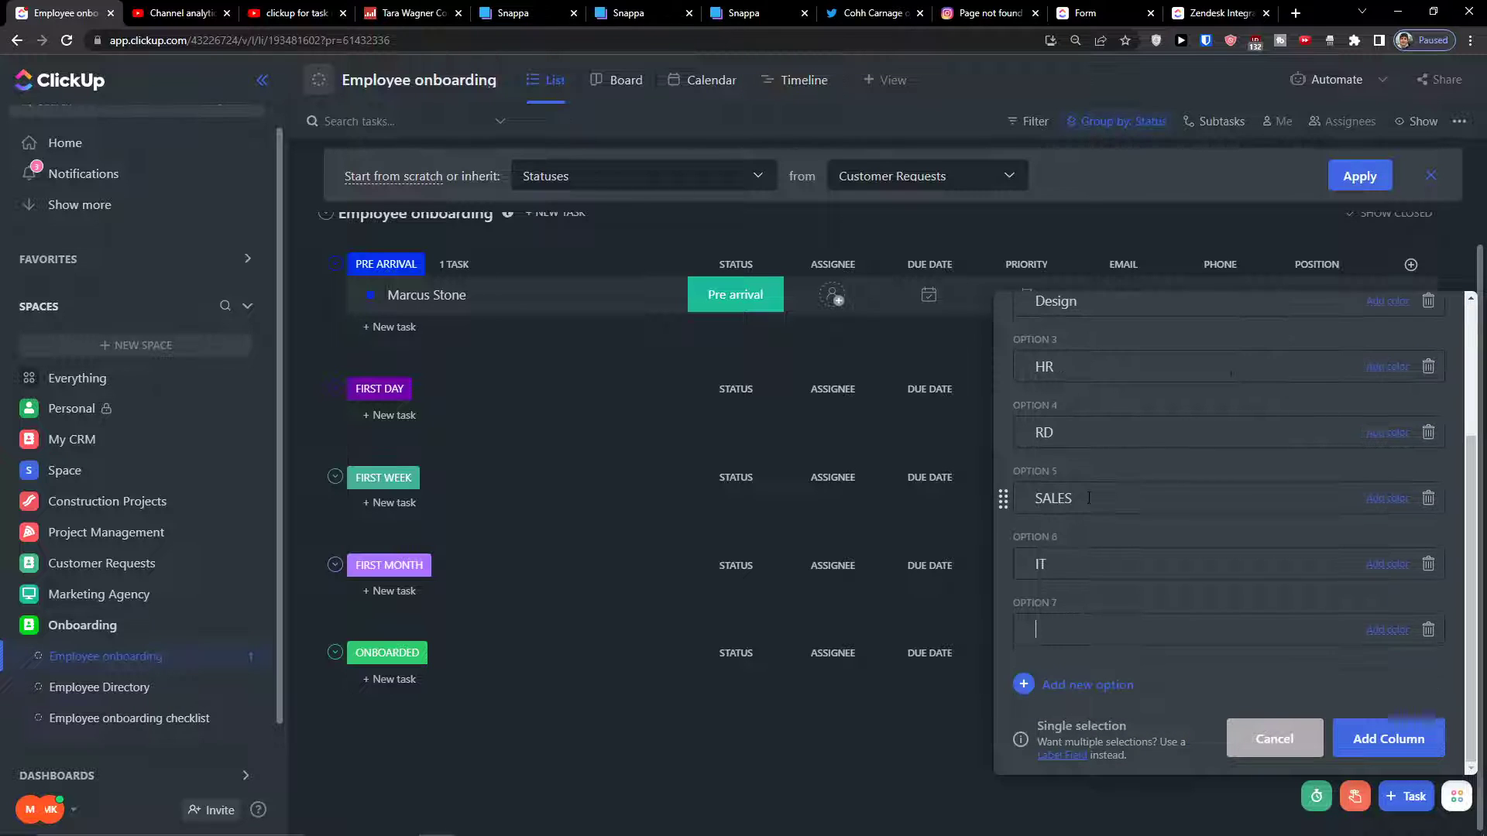
type("Mobile")
key("Return")
type("Finance")
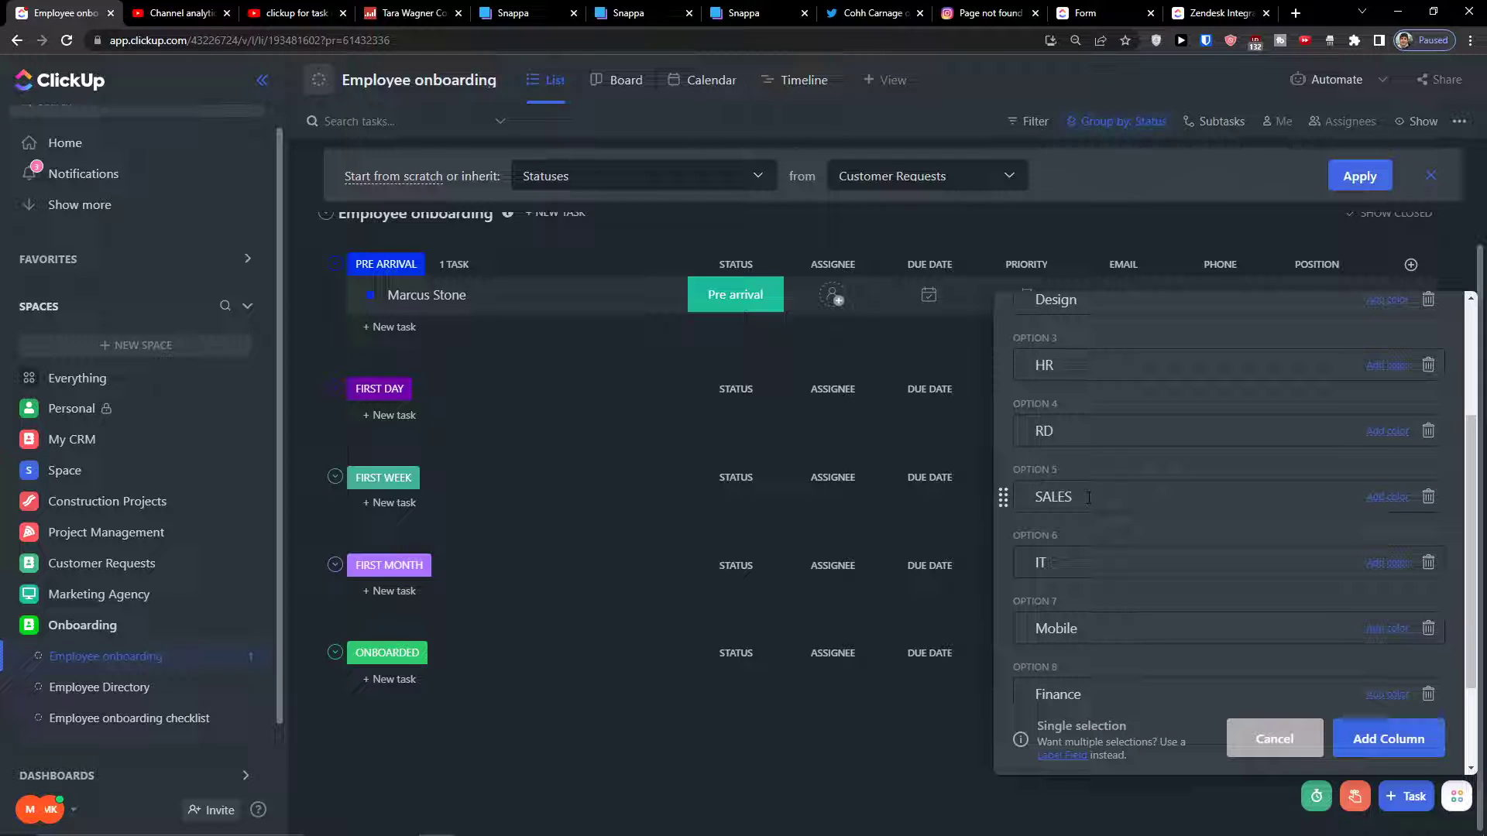
Colour Marketing blue, Design green and HR blue, then create the Department column
scroll(1100, 511, "down", 3)
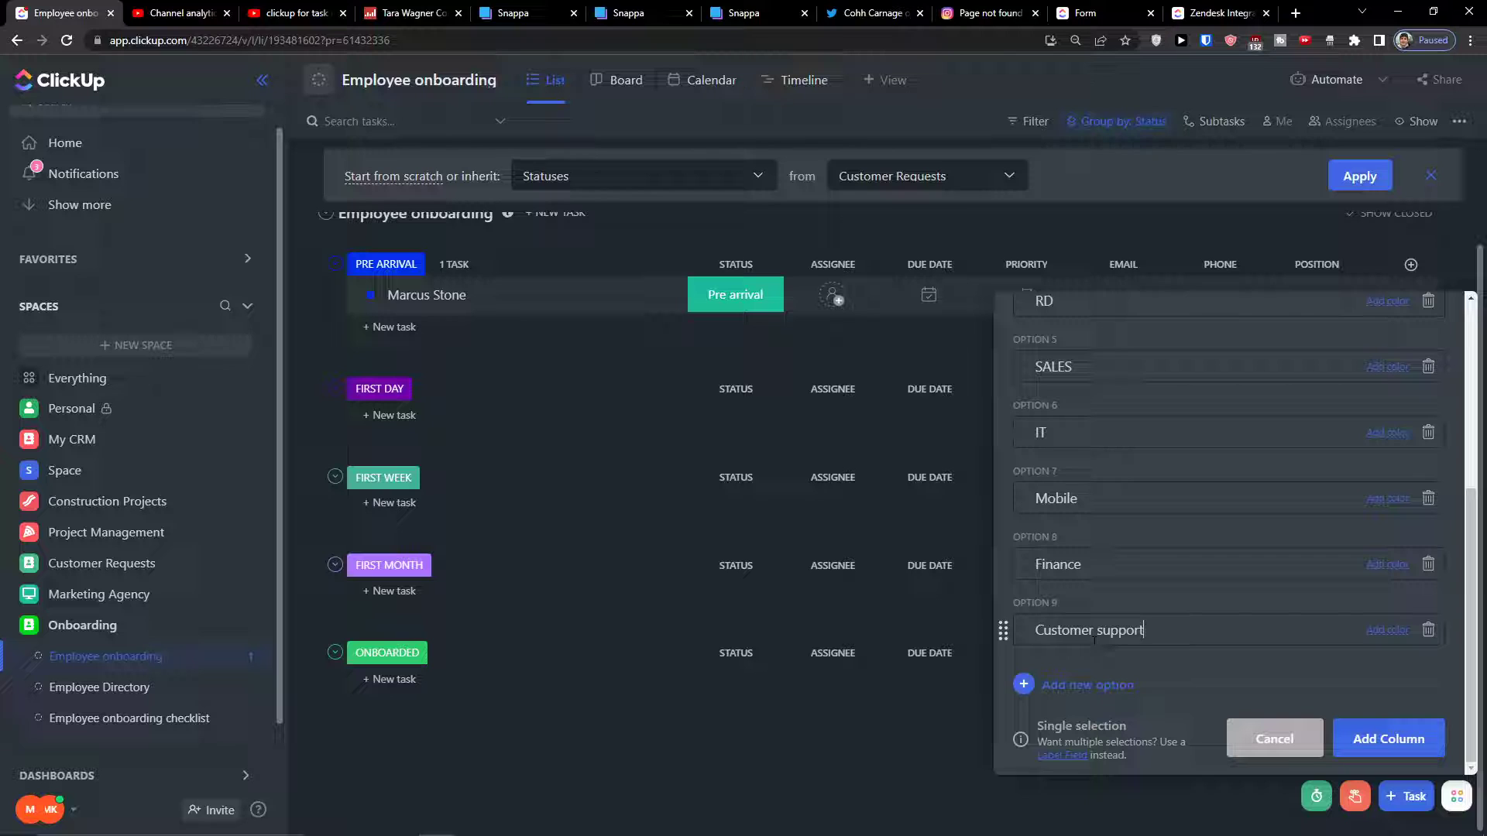
scroll(1384, 444, "up", 6)
left_click(1387, 432)
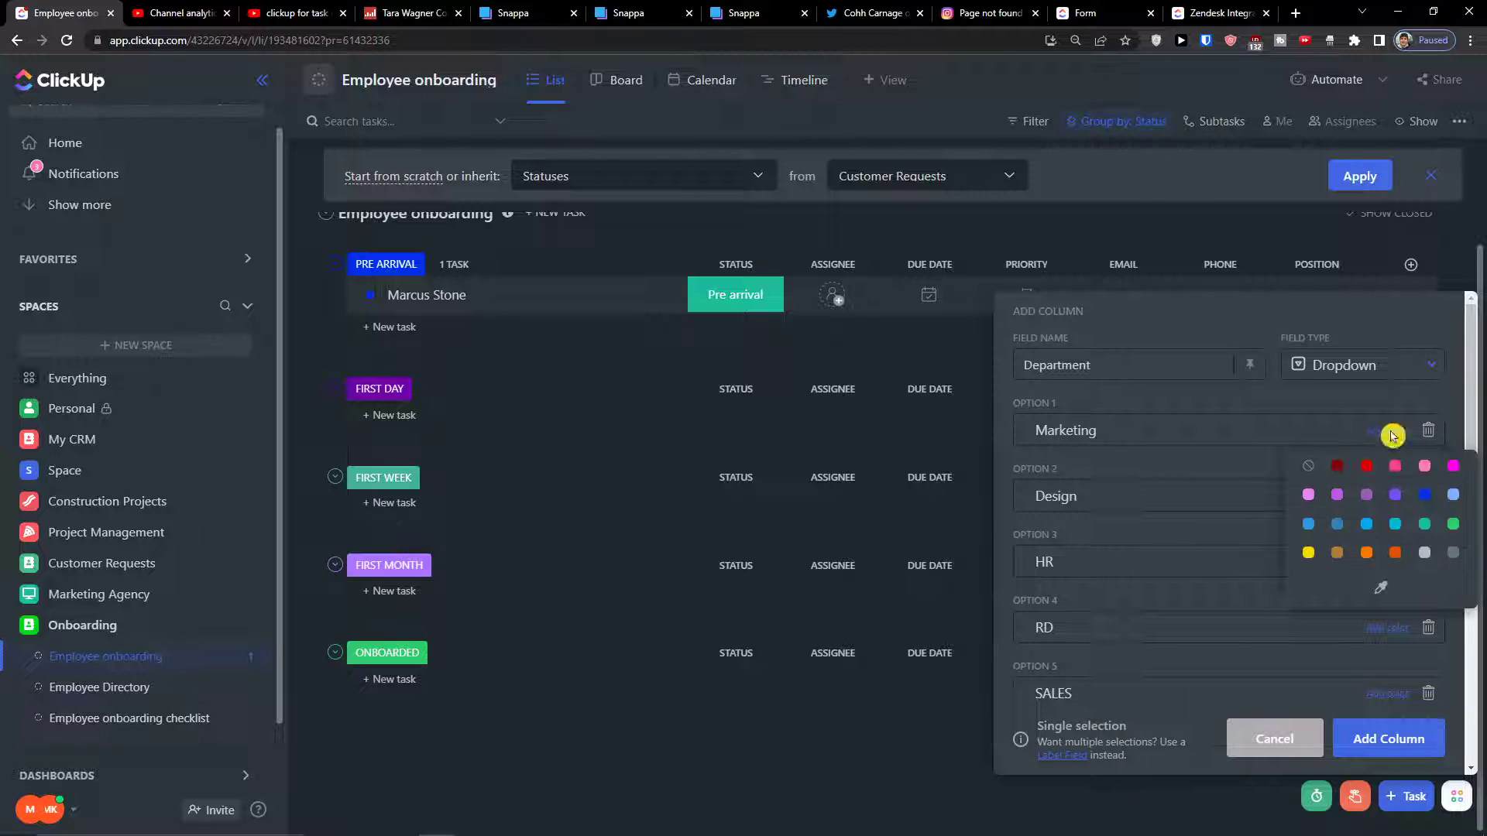
left_click(1394, 495)
left_click(1386, 508)
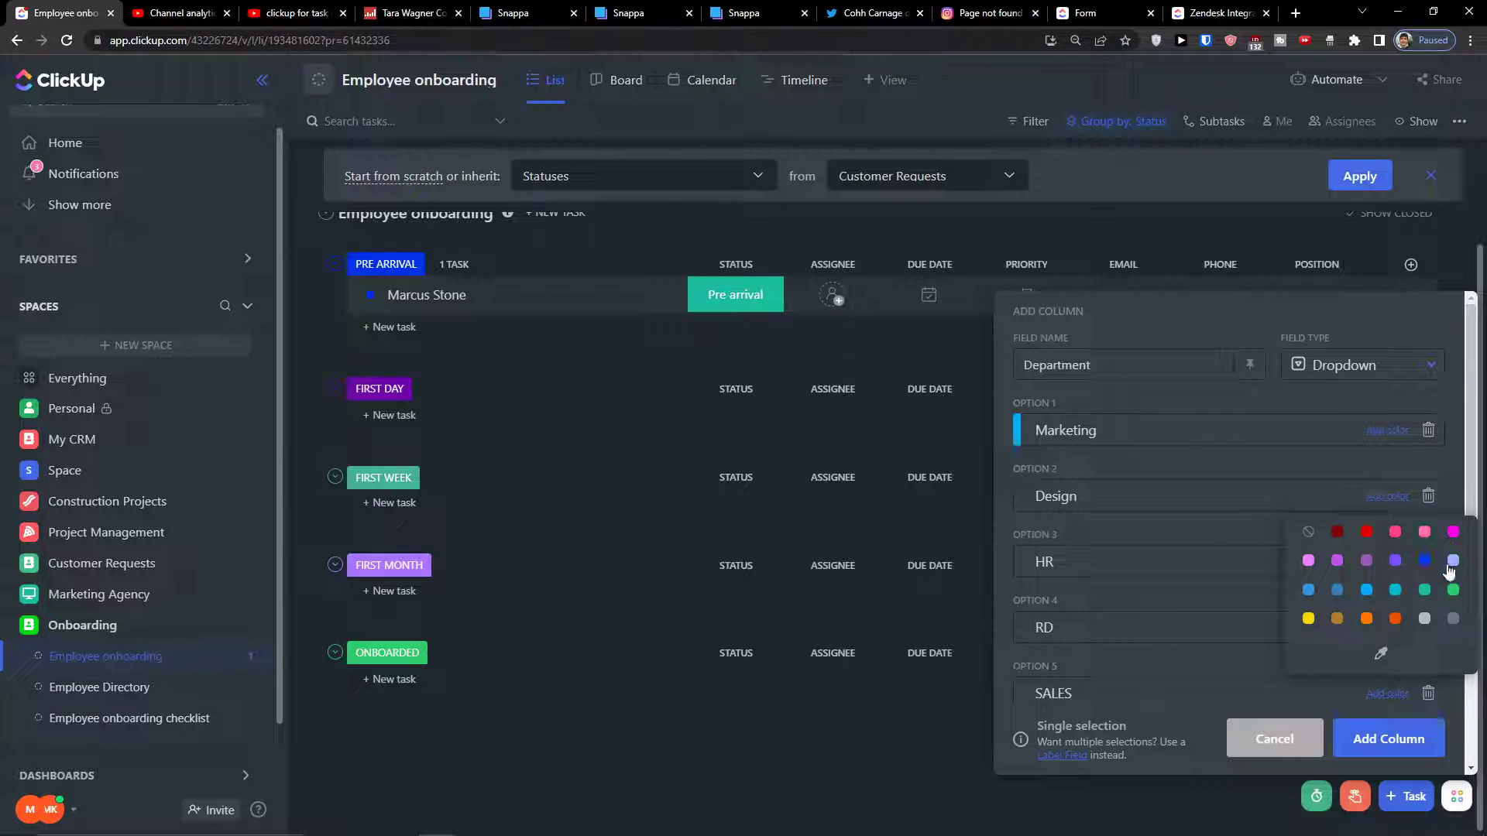
left_click(1451, 585)
left_click(1387, 562)
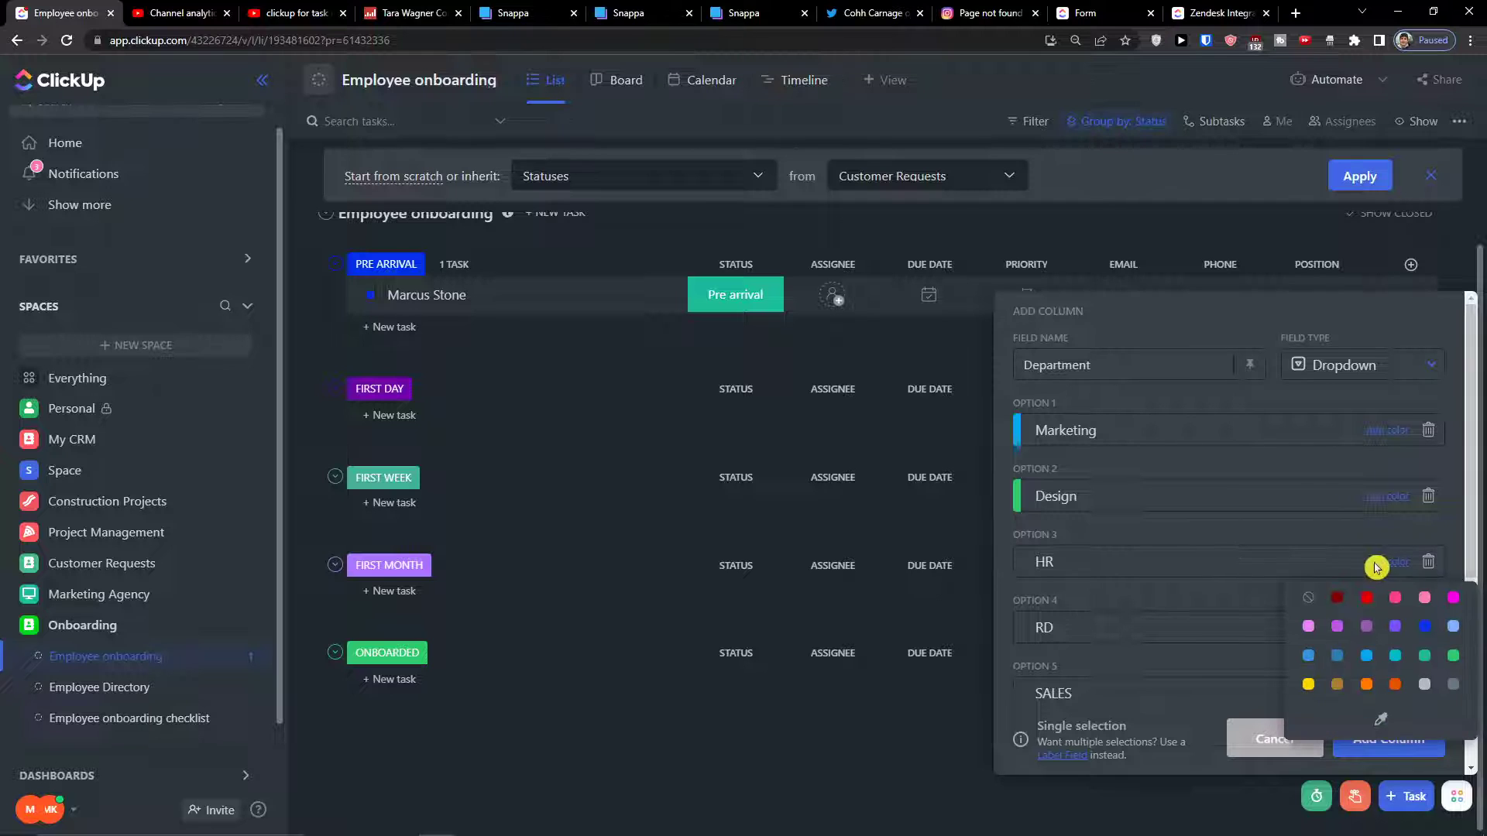
left_click(1316, 658)
scroll(1317, 674, "down", 4)
scroll(1355, 689, "up", 5)
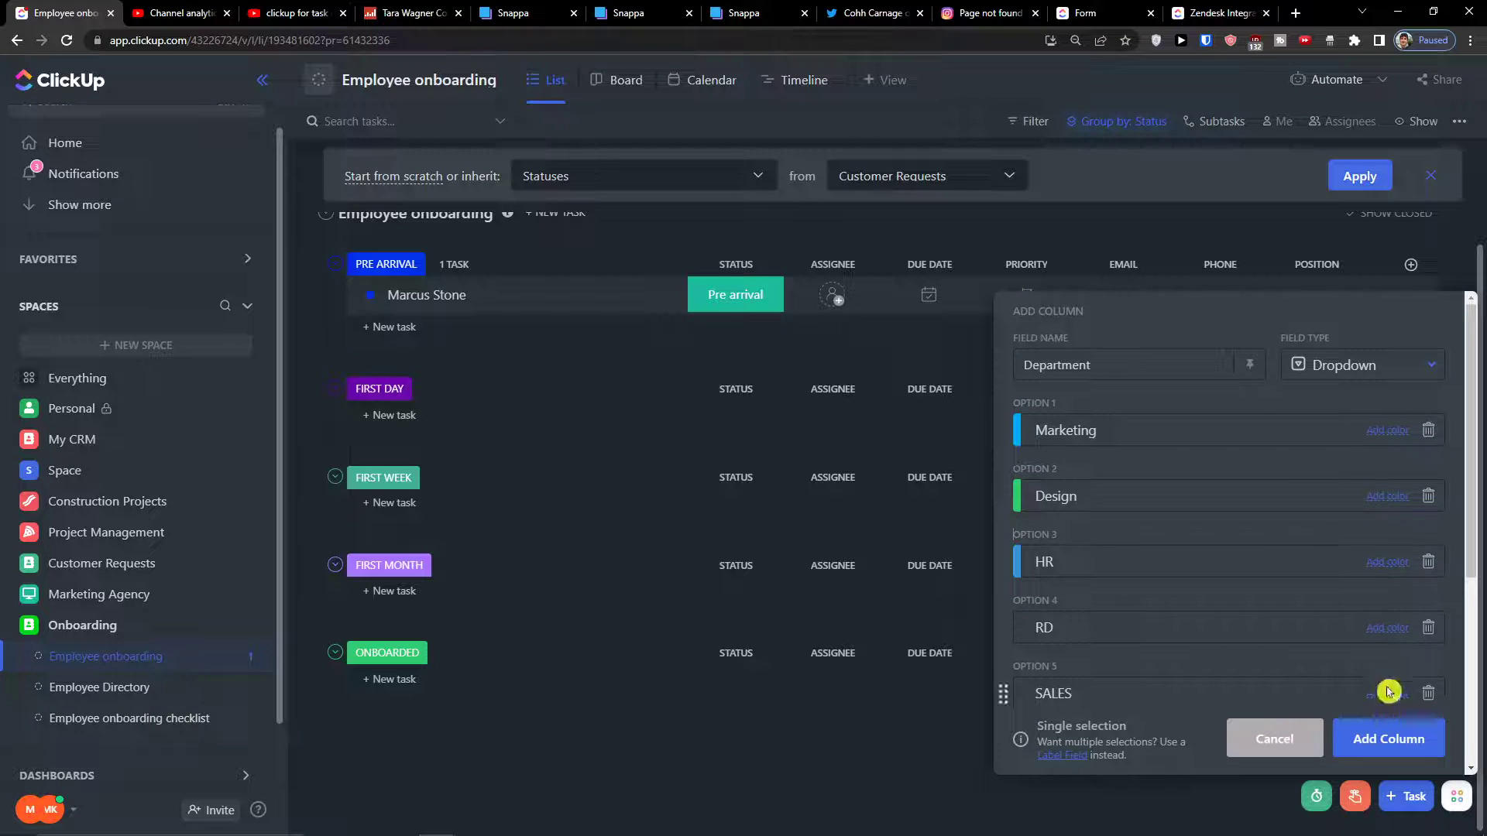
left_click(1372, 736)
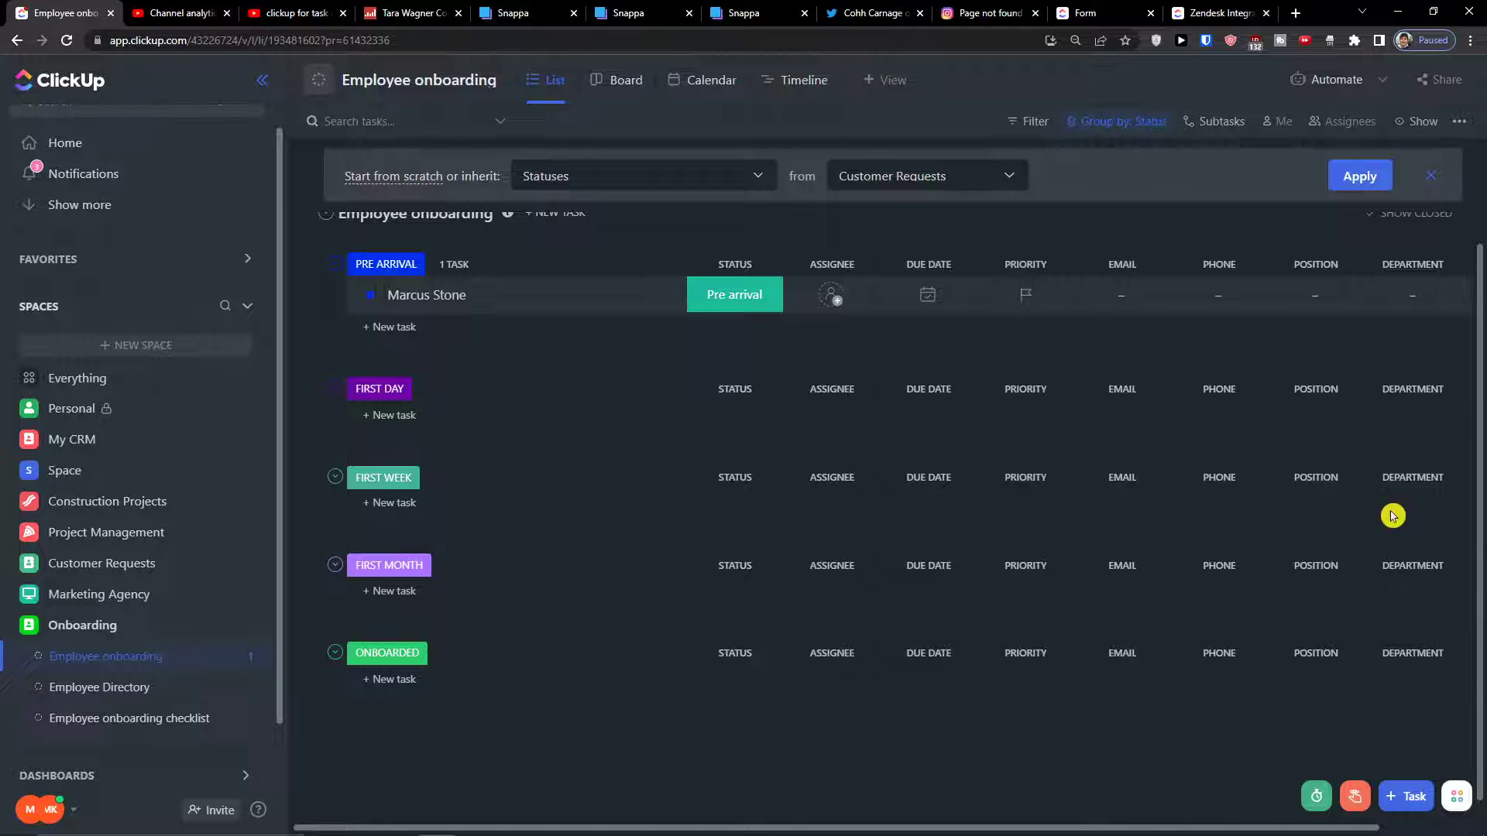
Set the Pre Arrival task's Department to Marketing
left_click(1413, 296)
left_click(1386, 457)
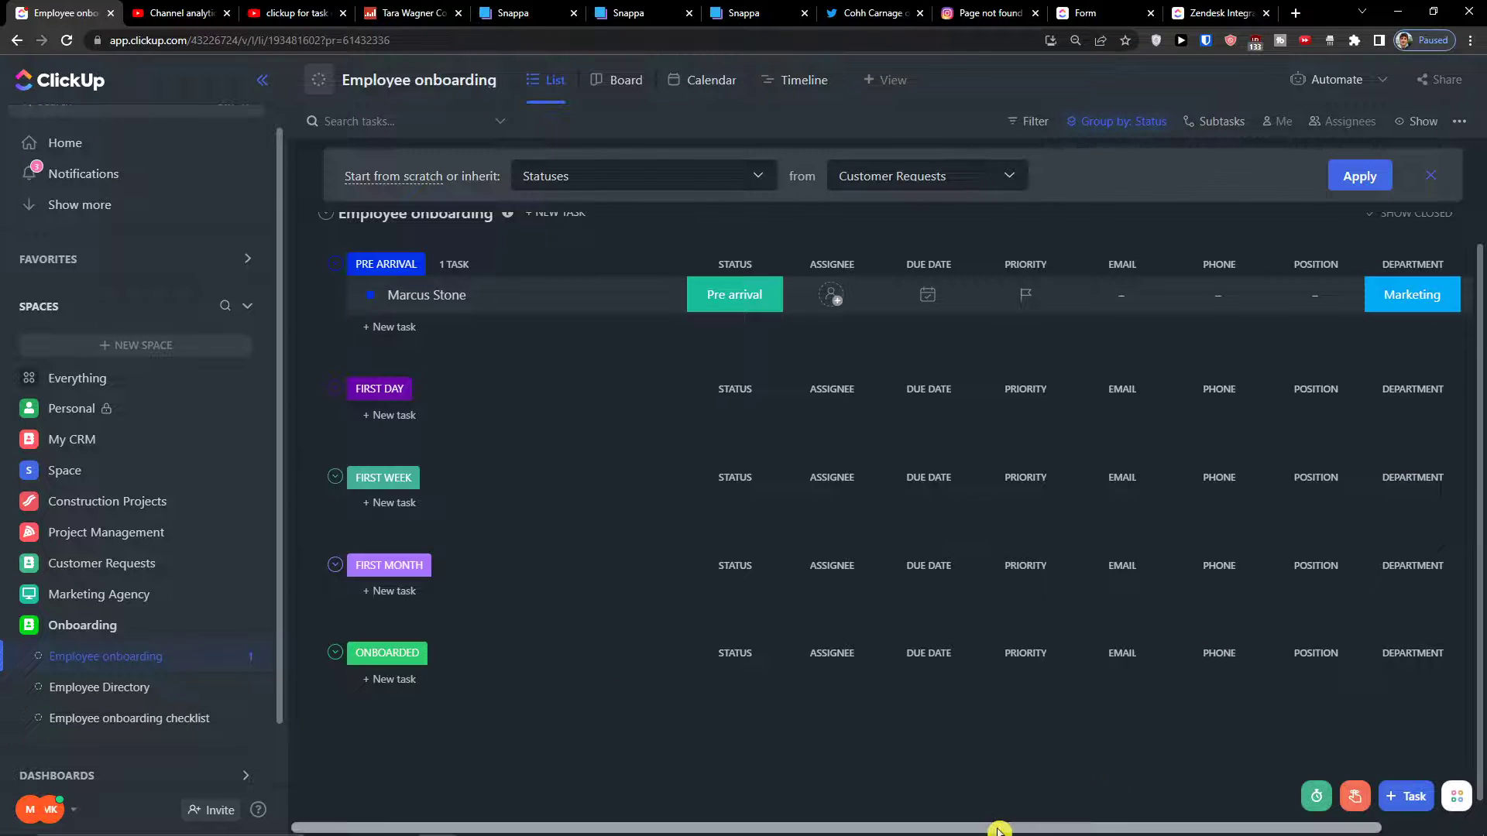
left_click_drag(996, 827, 1195, 825)
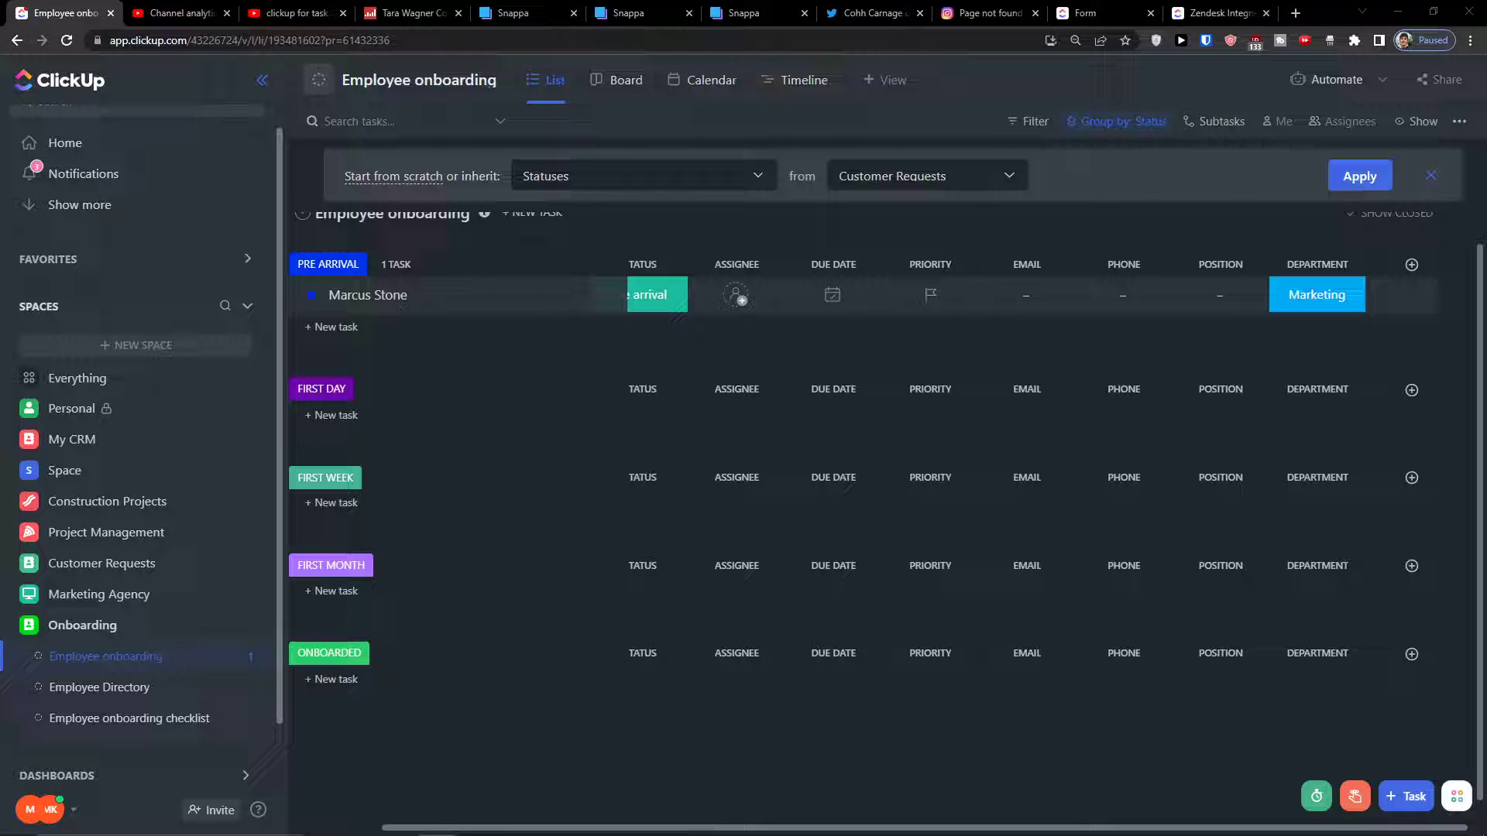
Add a Text column named 'Reporting Manager' to the list
left_click(1412, 264)
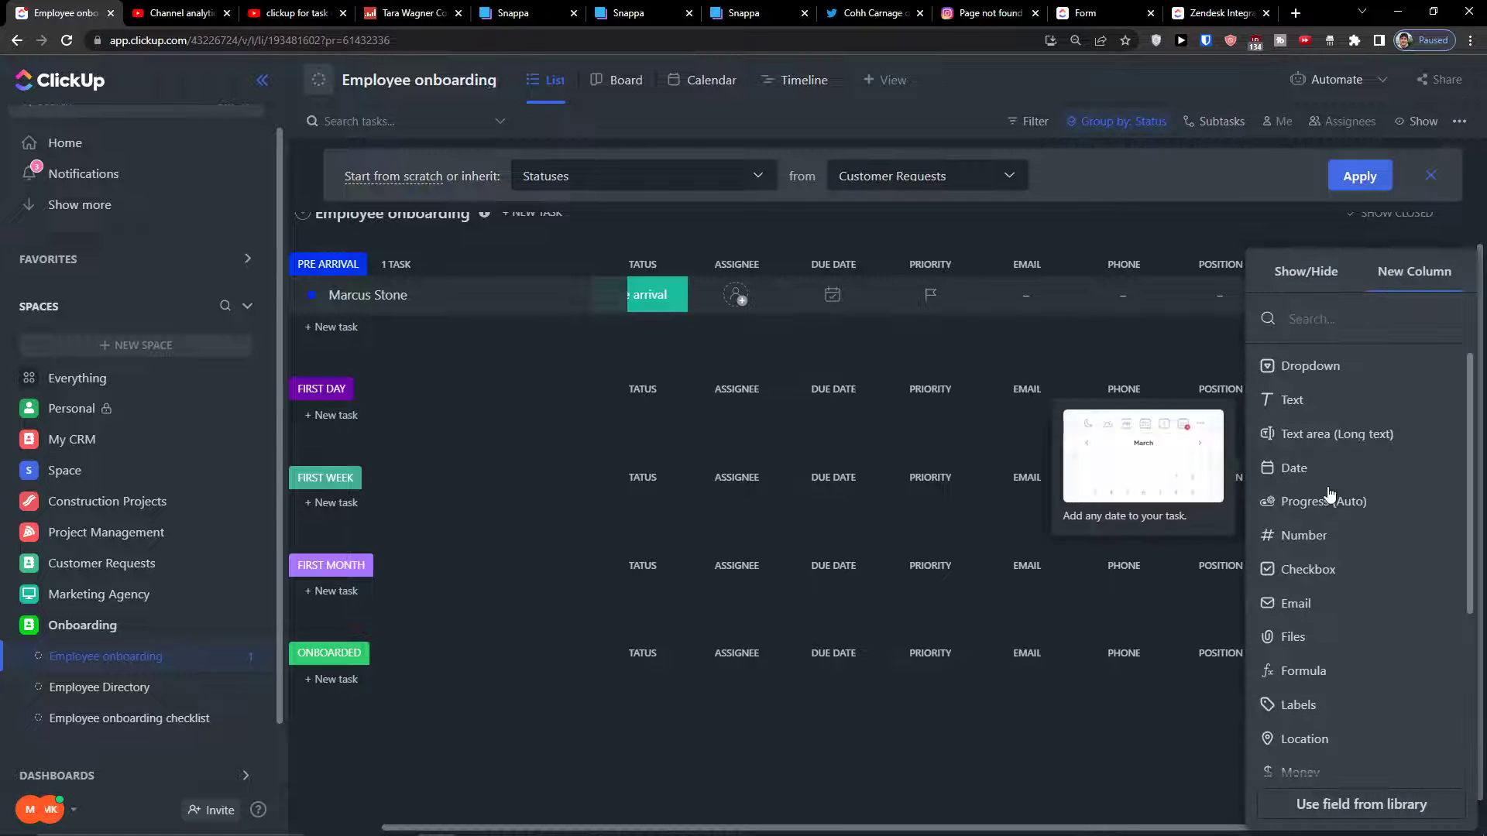
left_click(1323, 400)
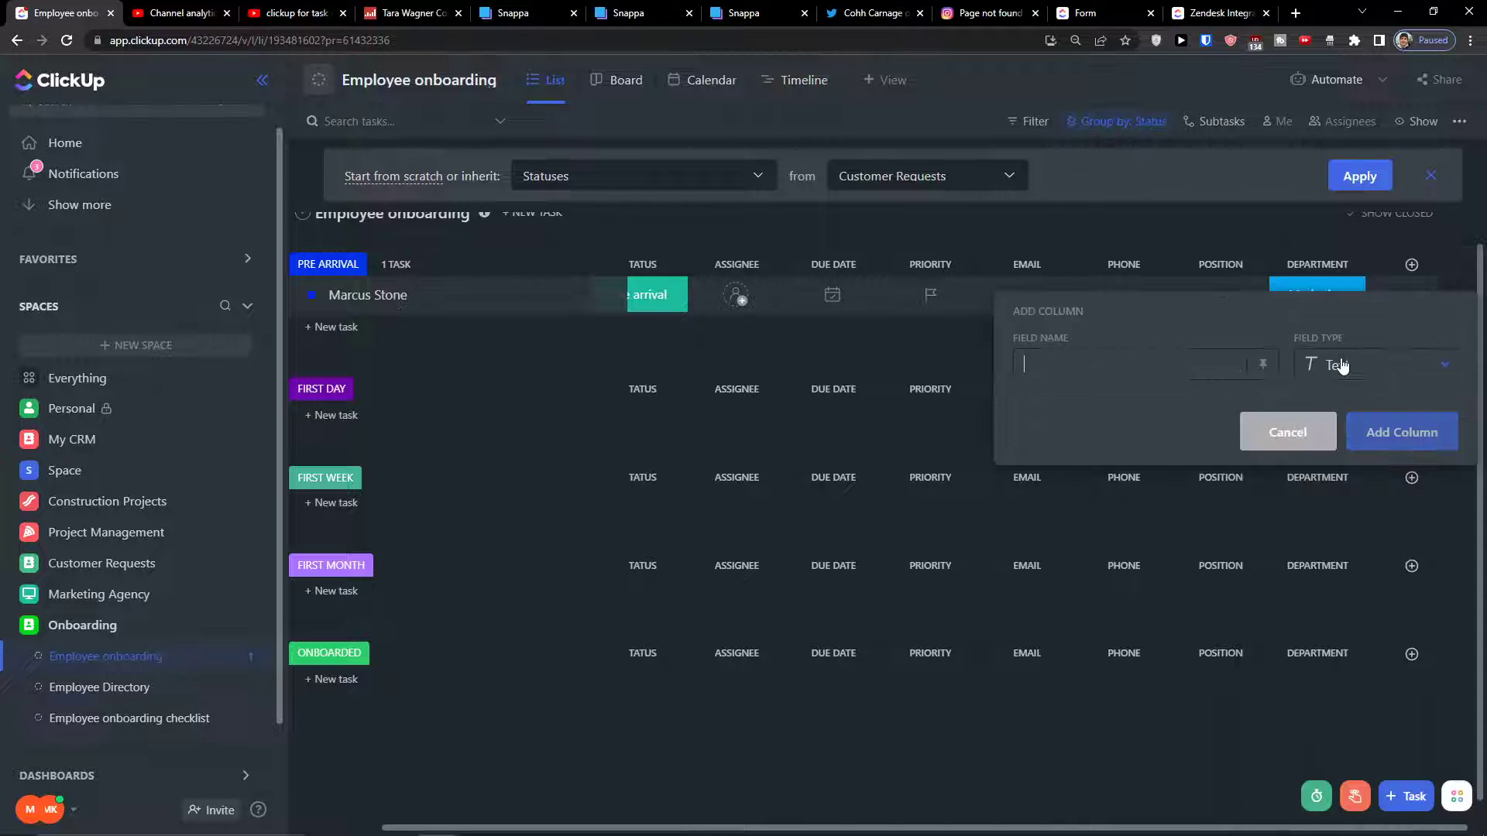
type("Reporting Manager")
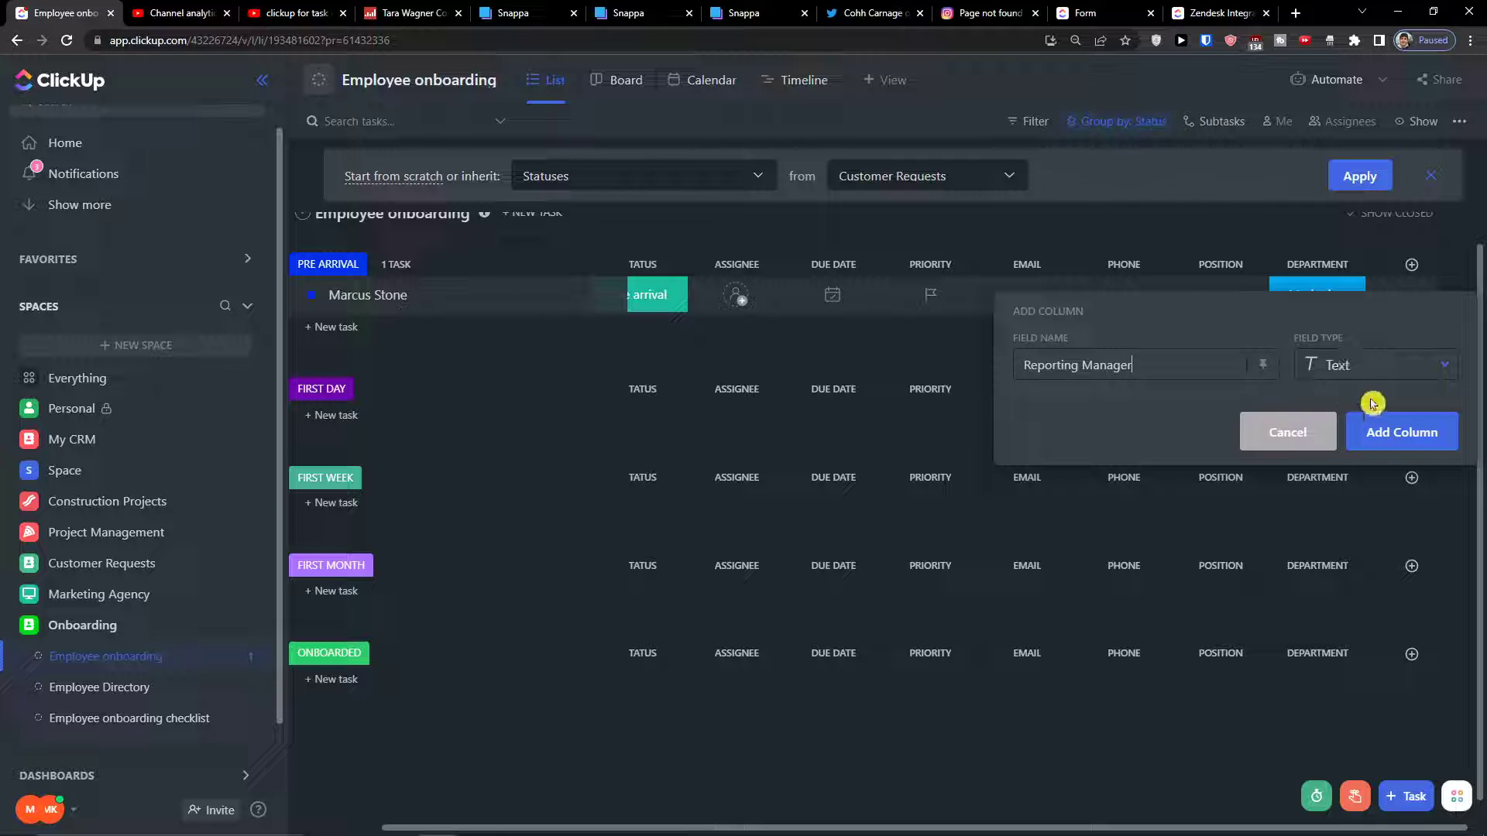
left_click(1360, 430)
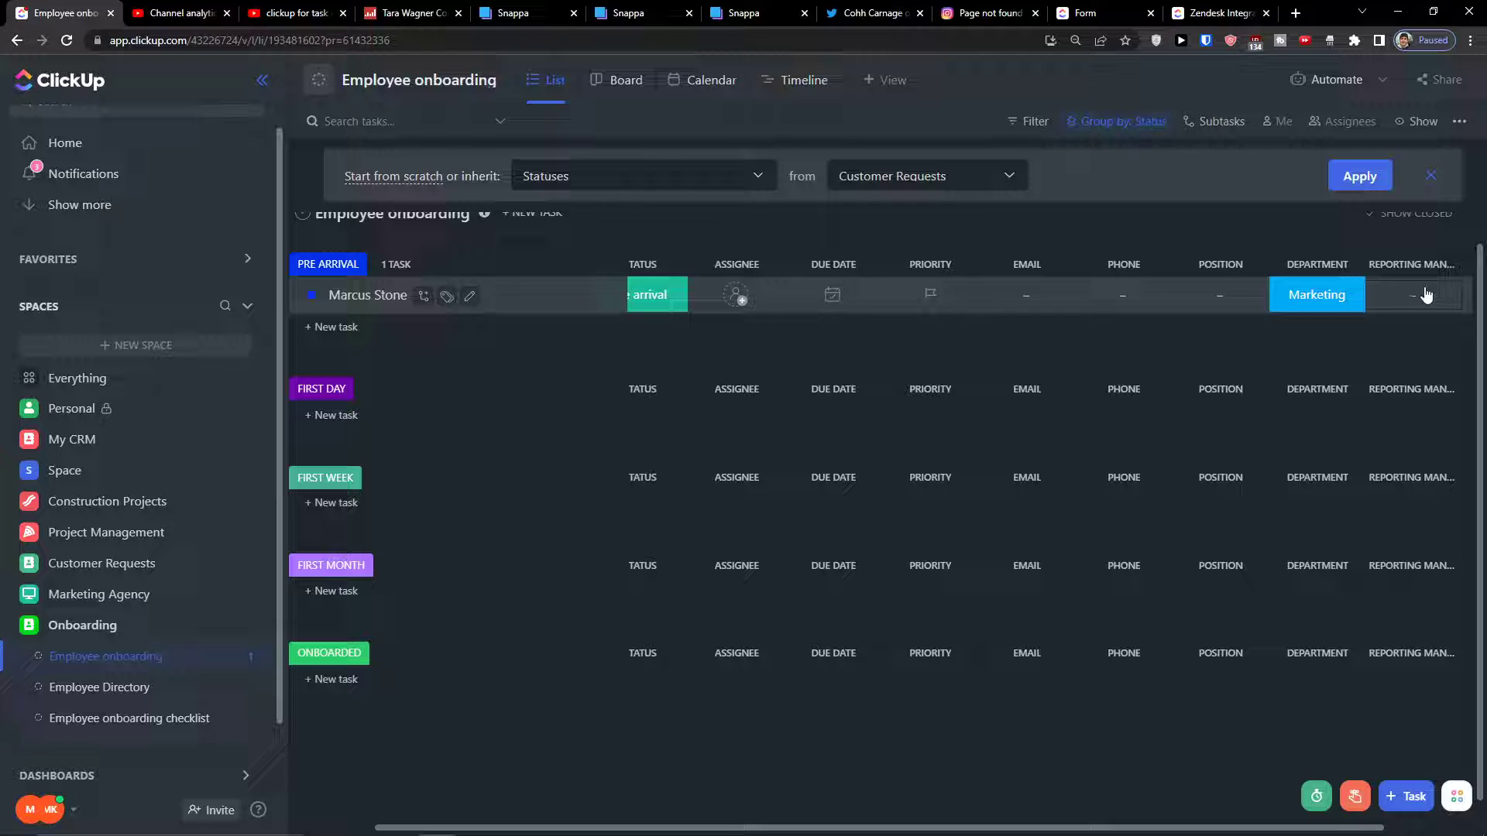
left_click_drag(777, 828, 1337, 408)
left_click(1411, 266)
scroll(1400, 578, "down", 5)
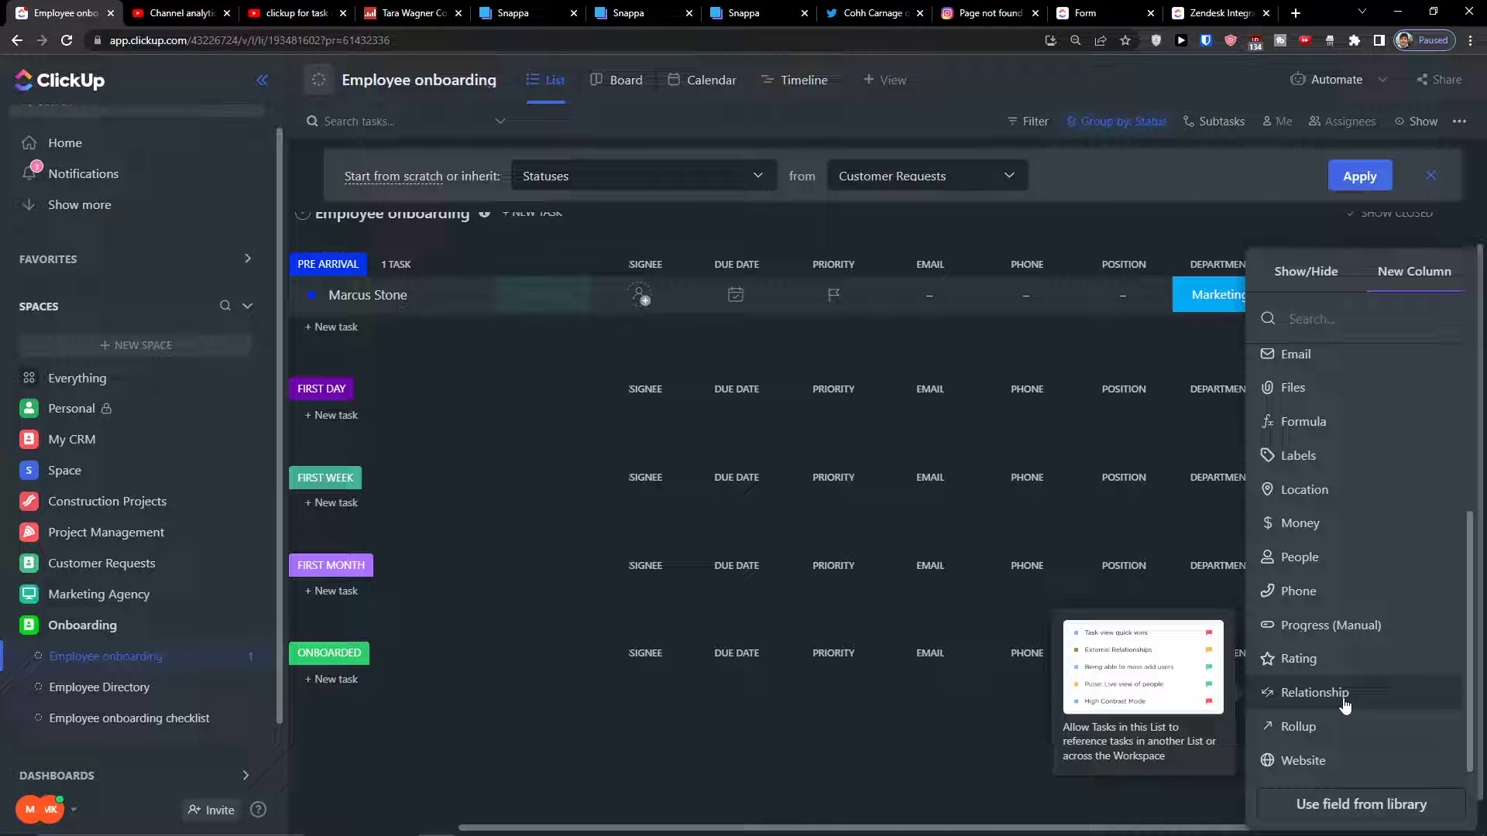
left_click(101, 687)
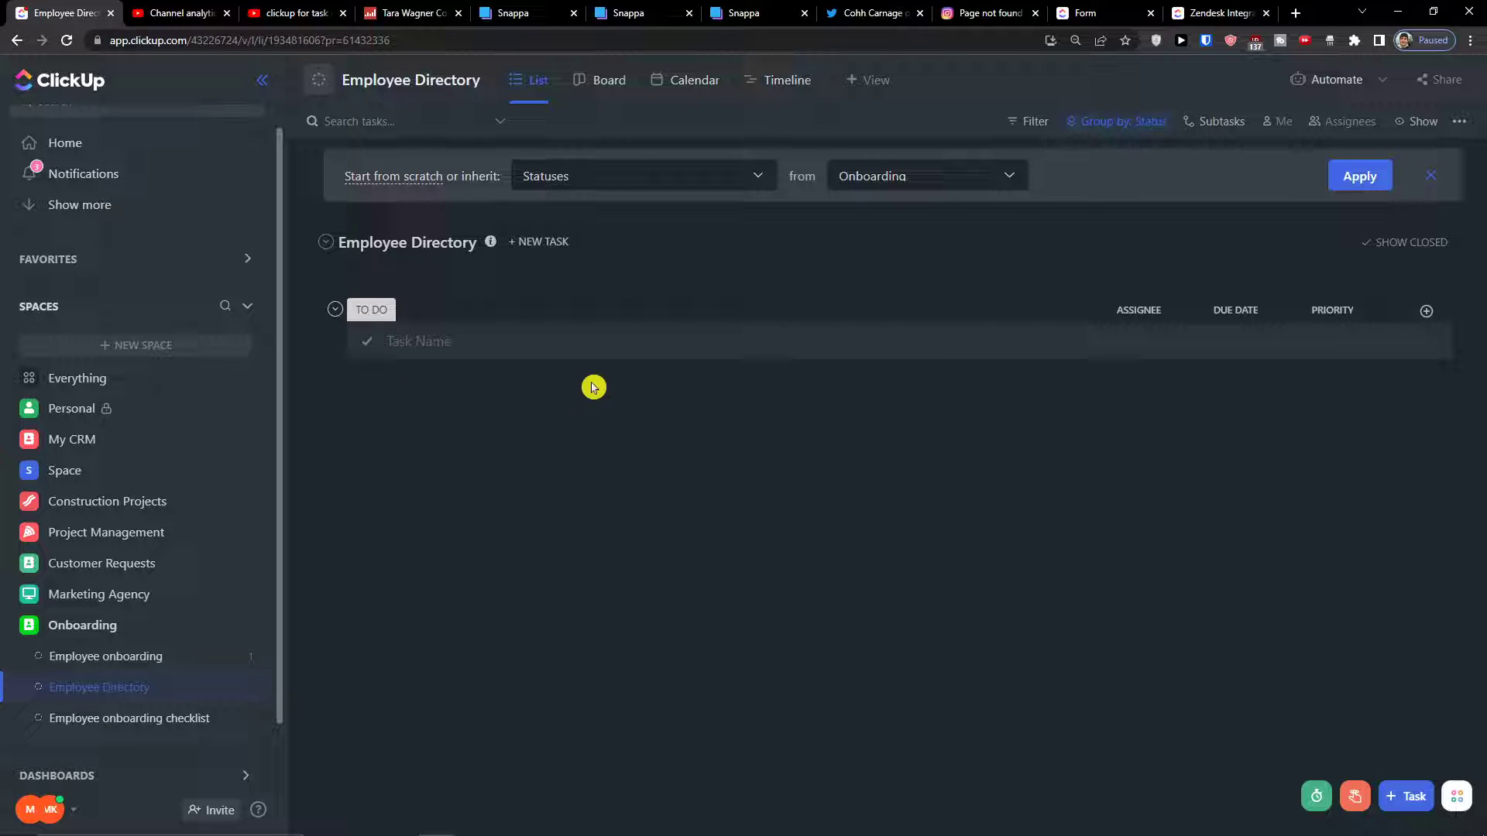
left_click(88, 658)
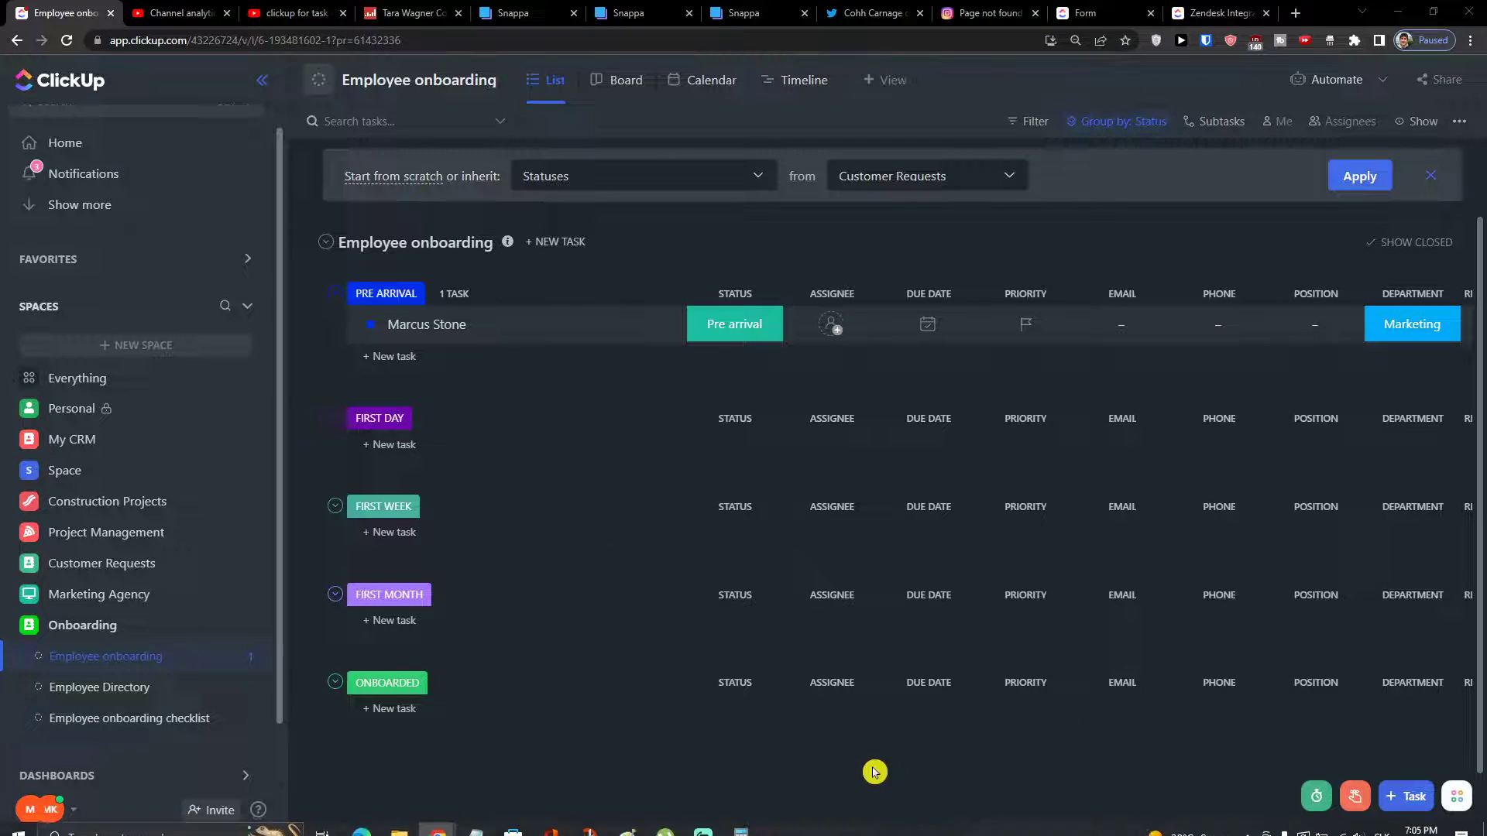
Show the Date created field as a column in the list
left_click_drag(820, 829, 1015, 827)
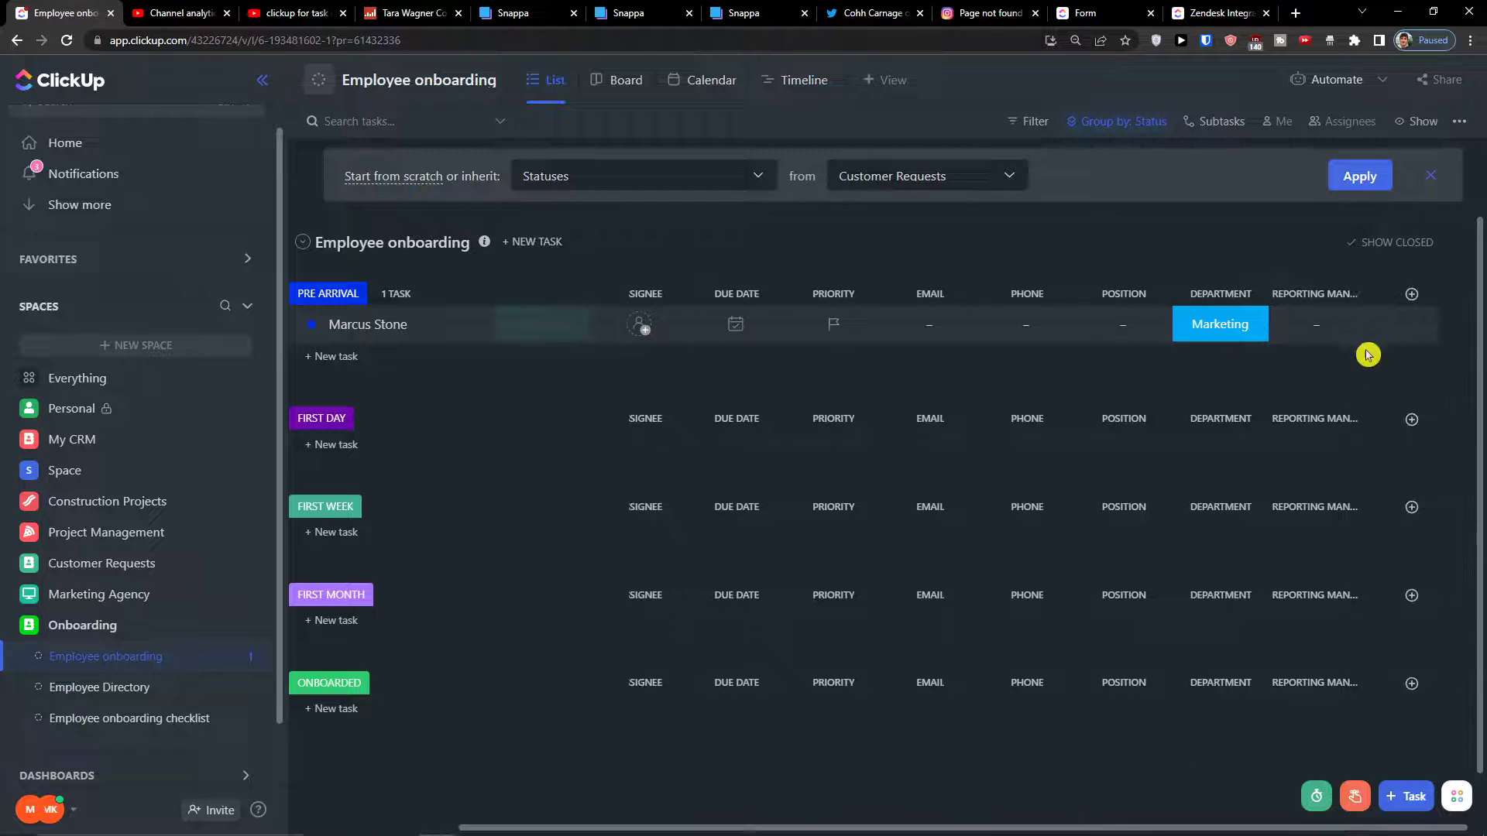
left_click(1411, 294)
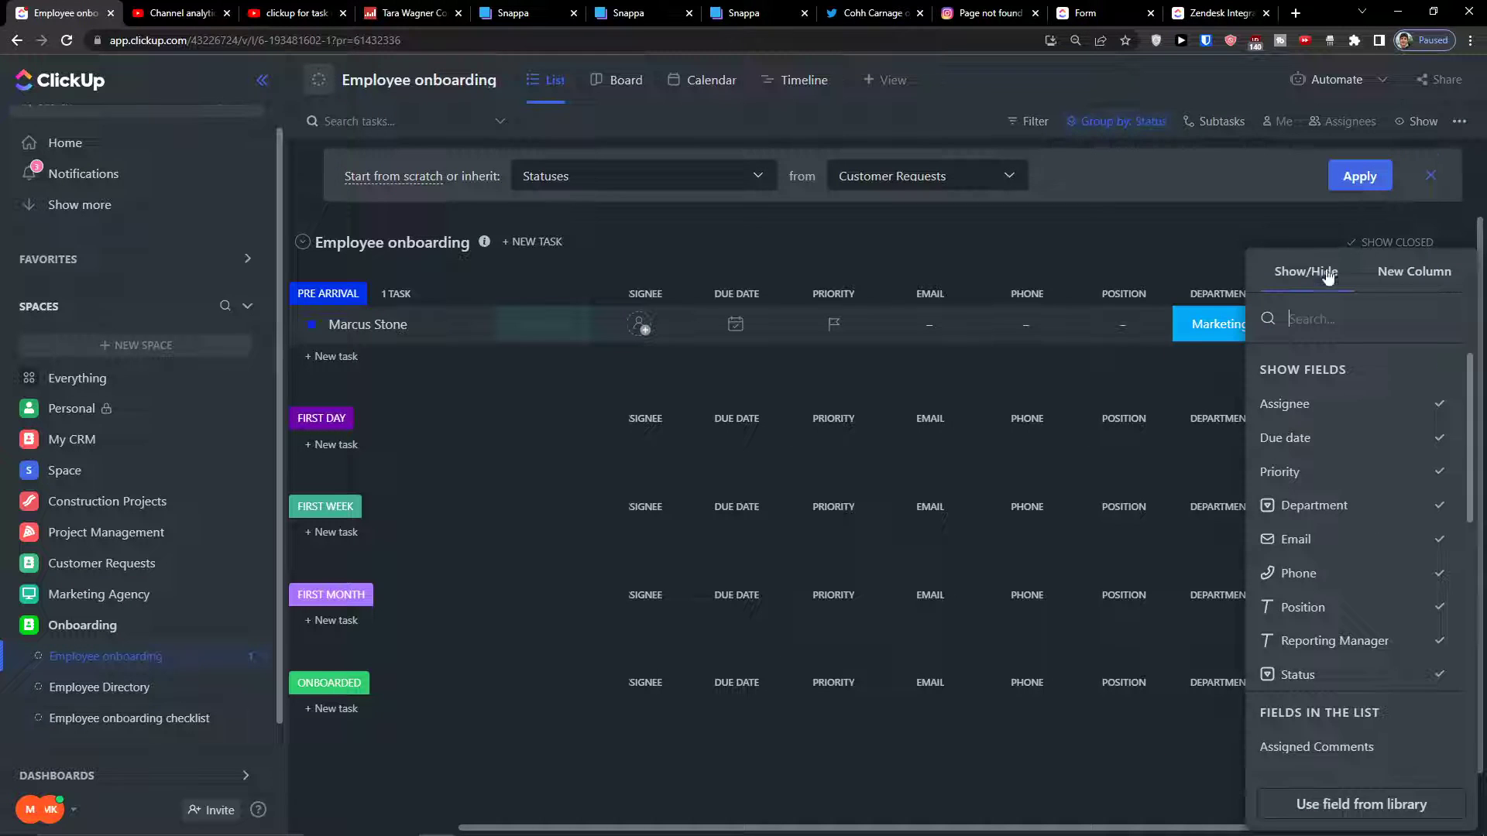
scroll(1370, 480, "down", 2)
scroll(1376, 497, "up", 2)
scroll(1354, 411, "down", 4)
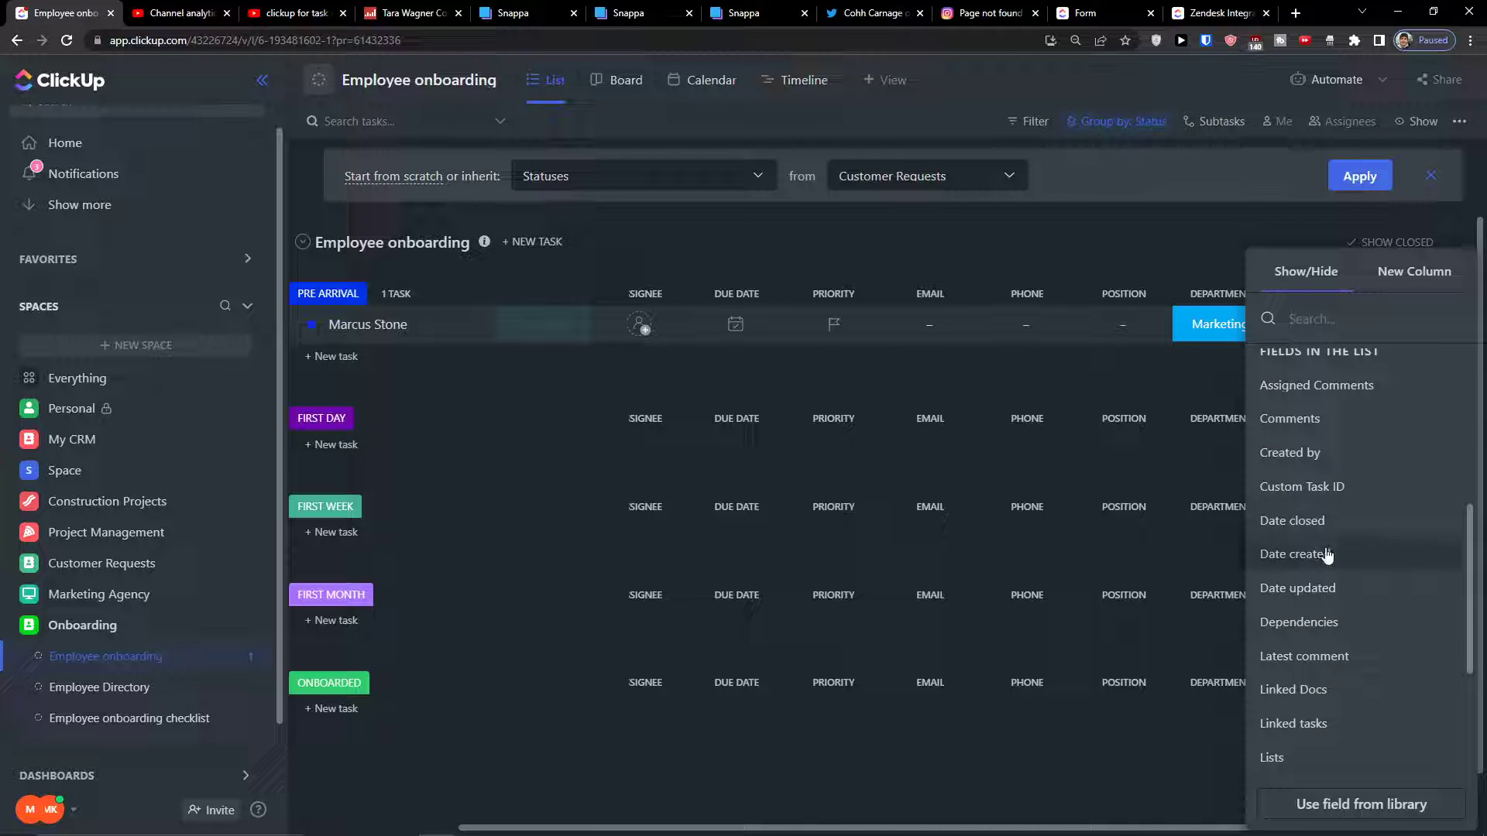
left_click(1327, 556)
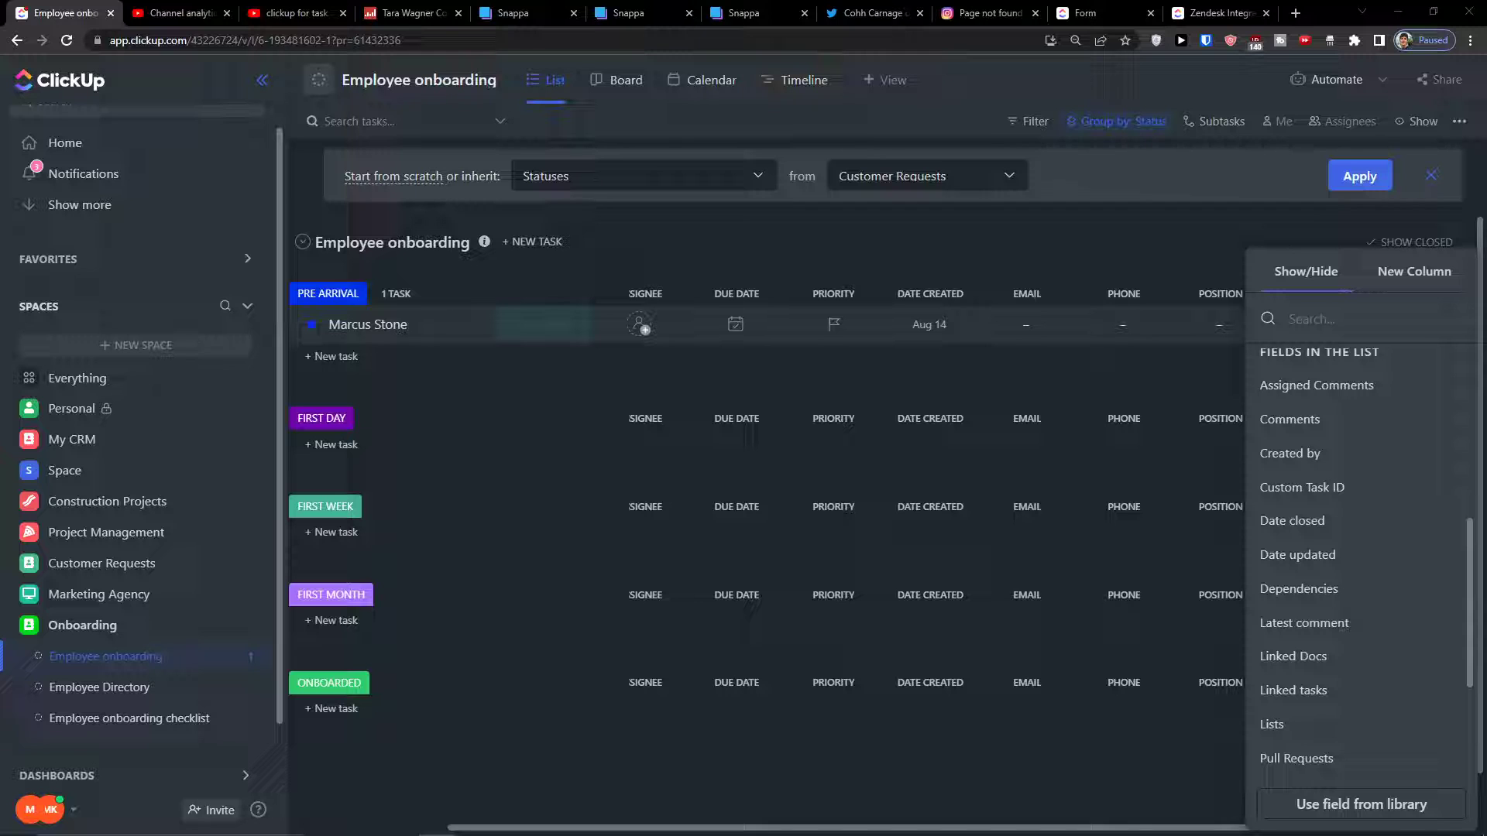
left_click(1193, 237)
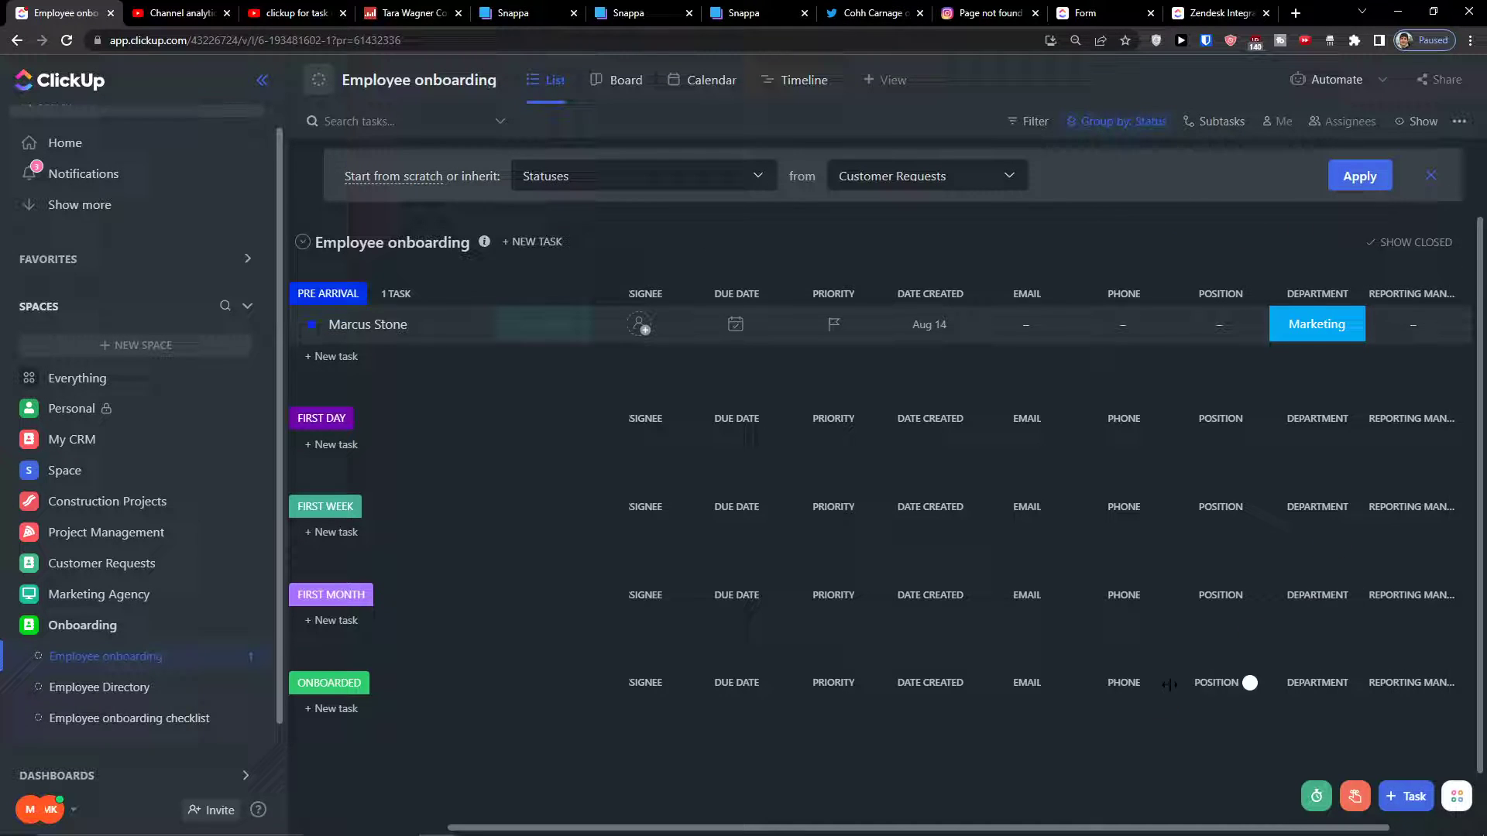
Bring up the new-column field types for another column
left_click_drag(1108, 826, 1227, 821)
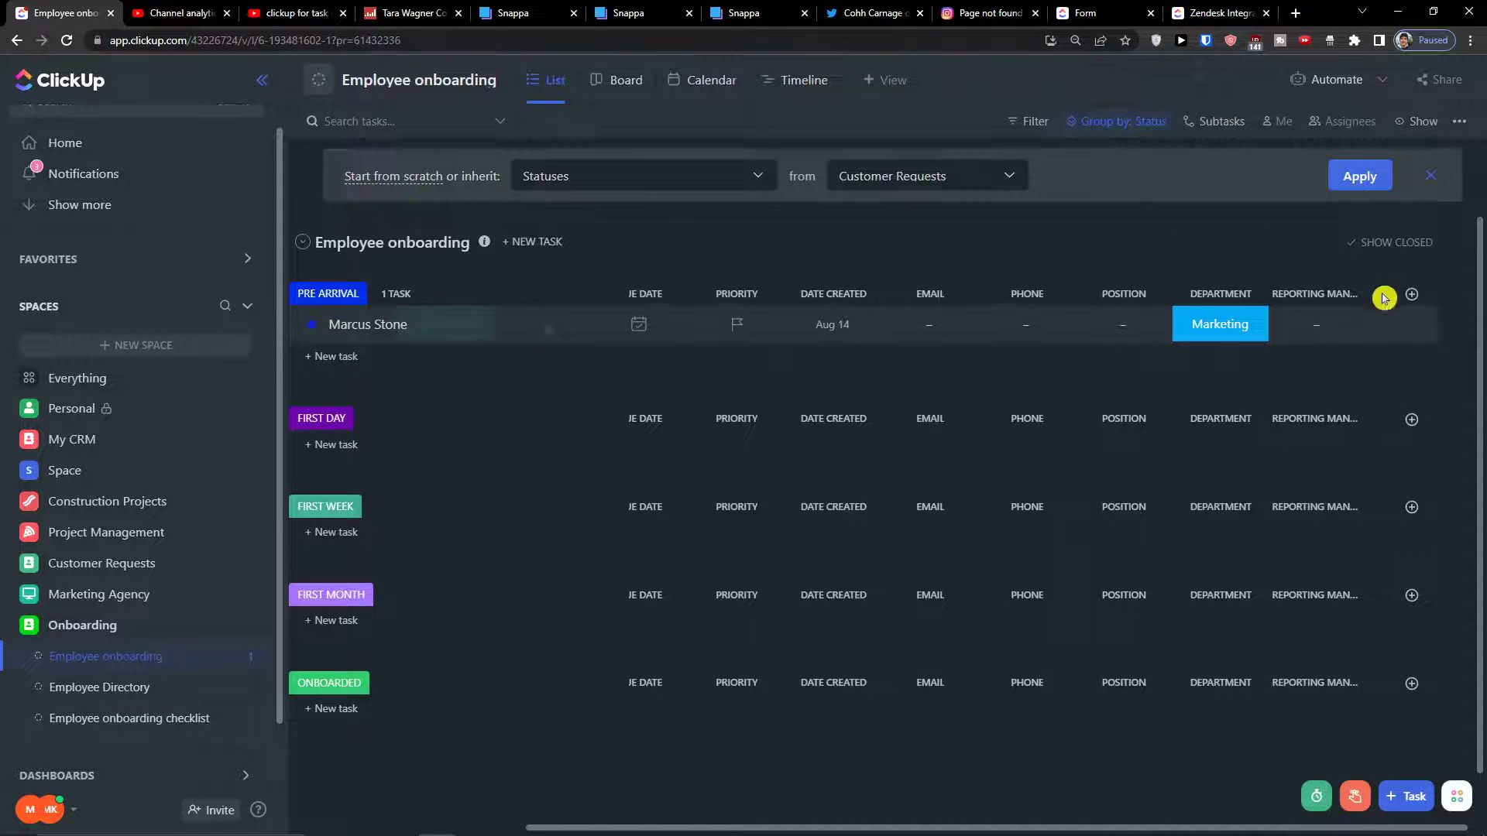
left_click(1330, 302)
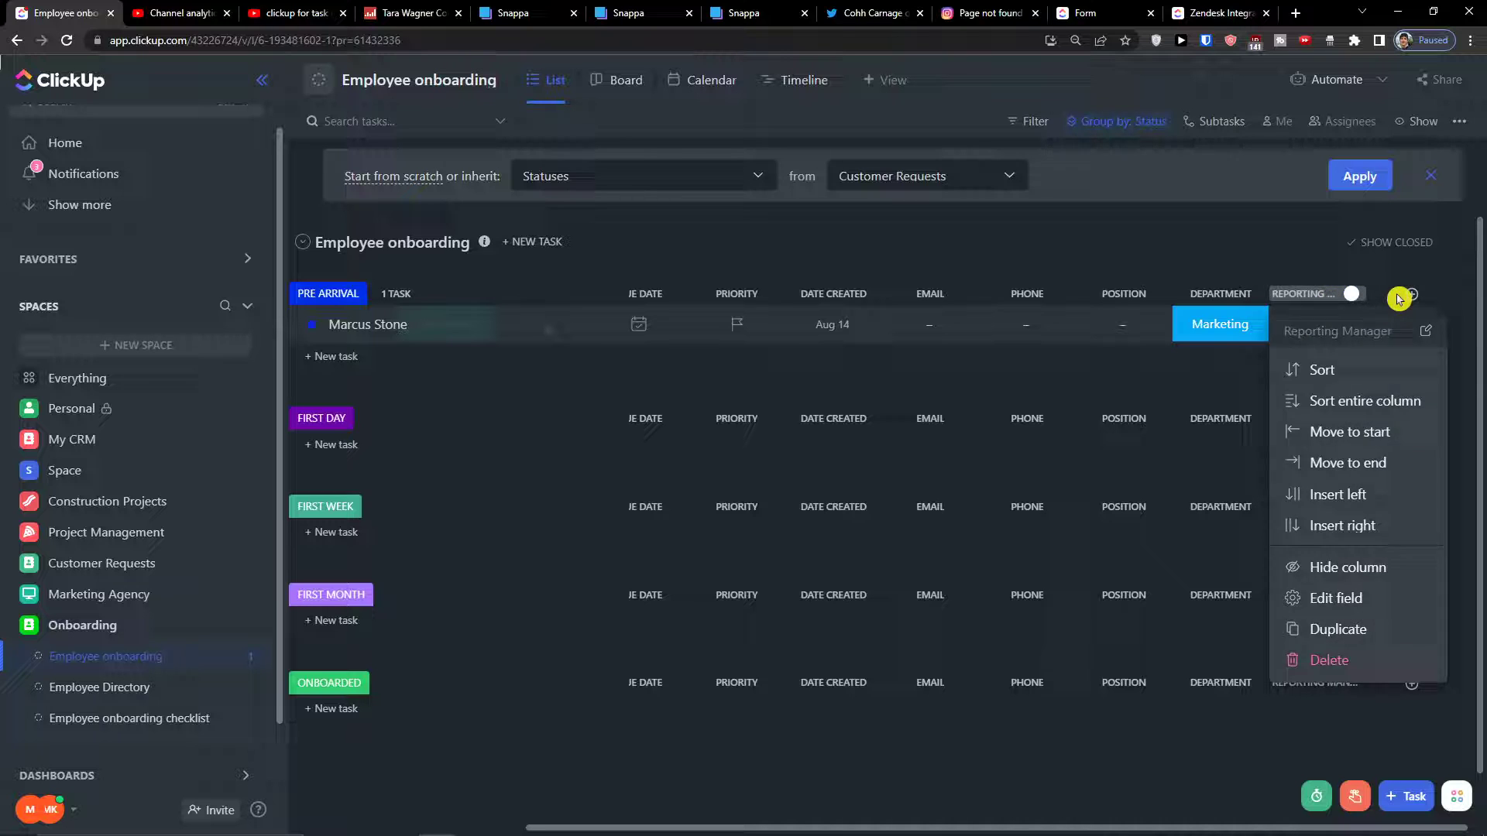
left_click(1399, 301)
left_click(1411, 296)
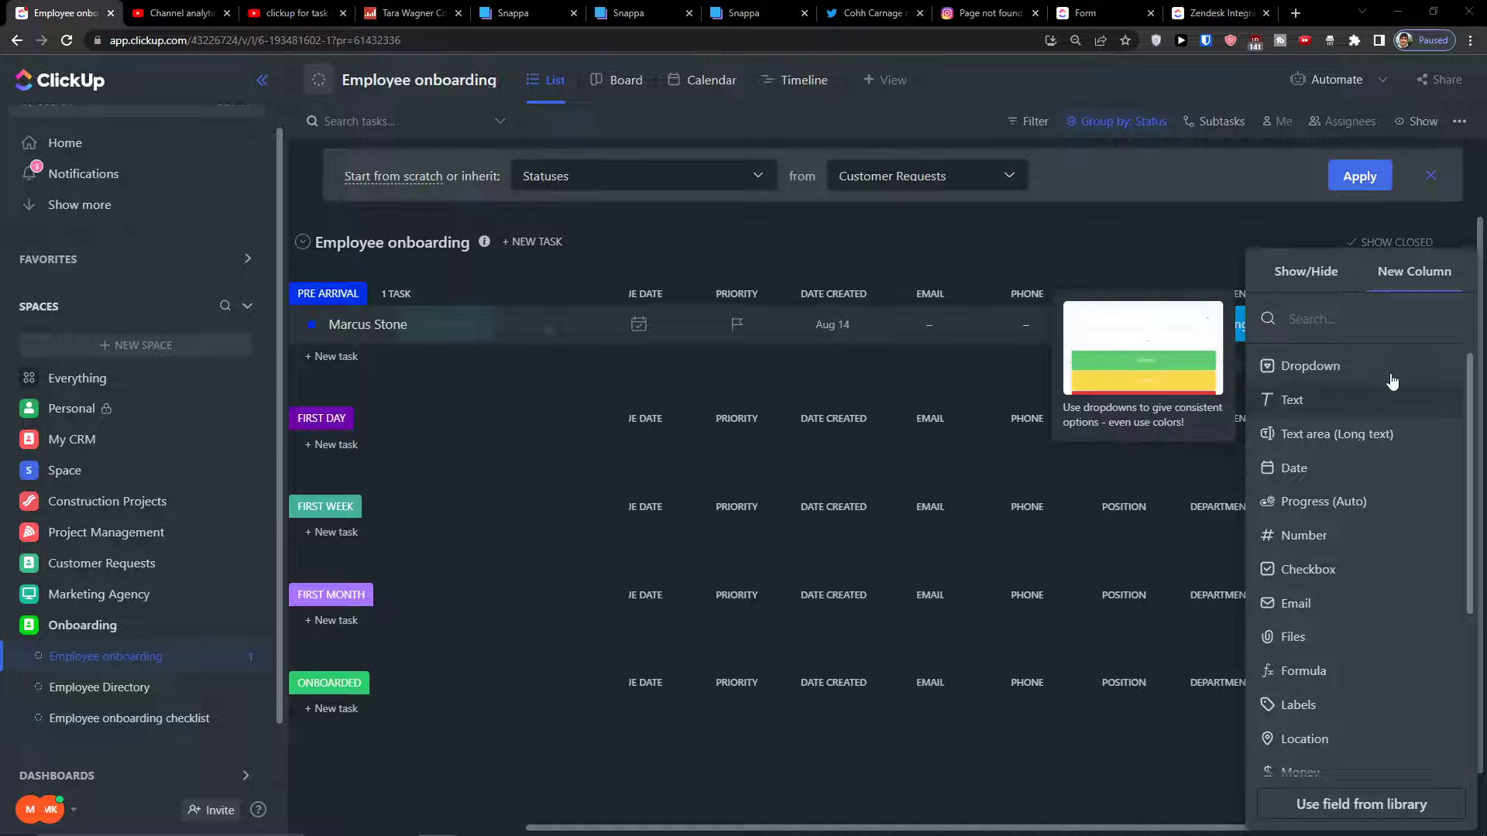
Make a Physical workplace Dropdown column with options Done, Working on it and Stuck
left_click(1289, 369)
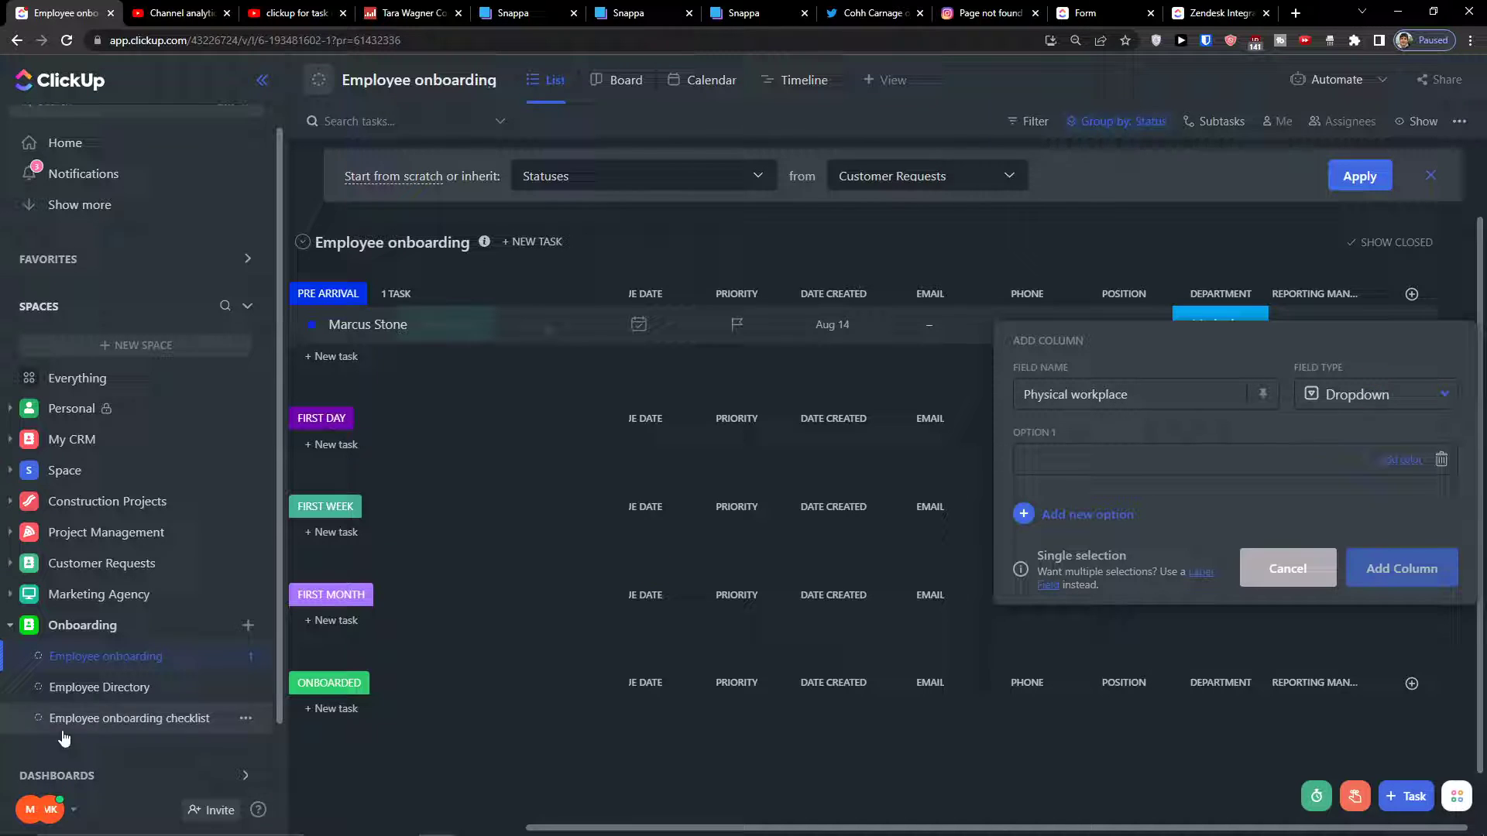
scroll(155, 456, "up", 1)
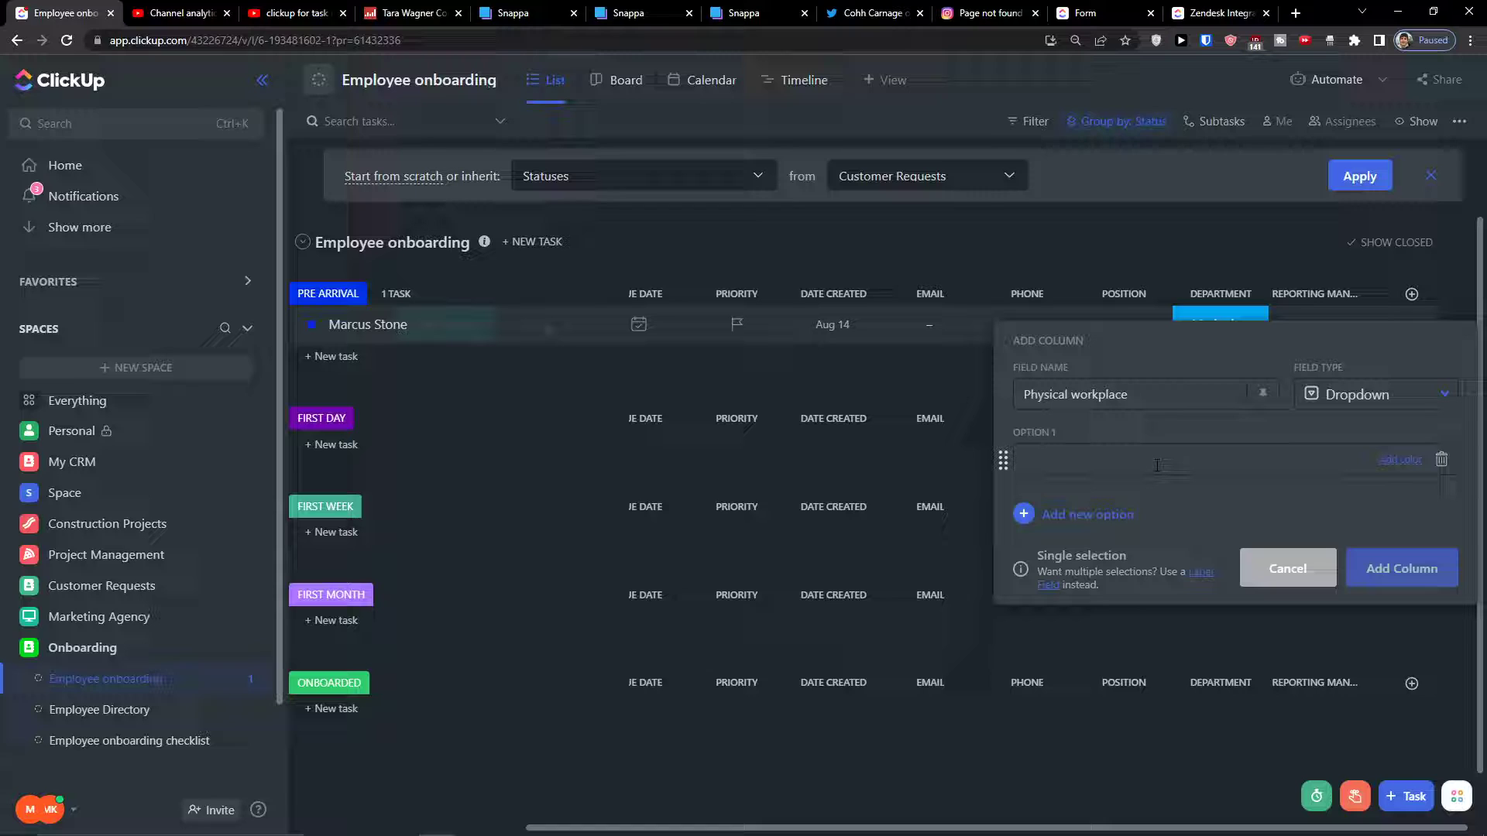
type("one")
key("Return")
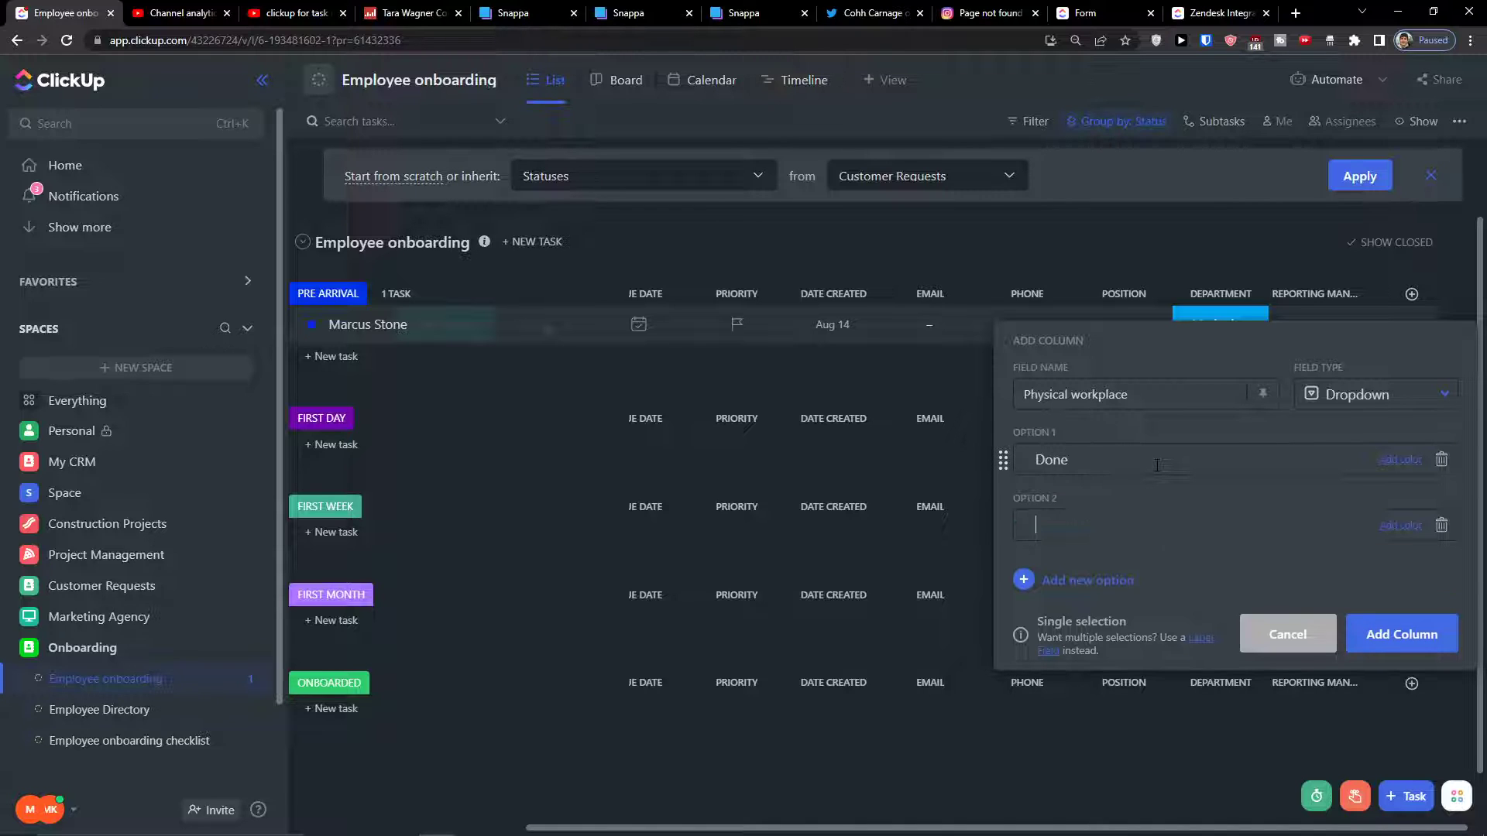
type("Working on it")
key("Return")
type("Stuck")
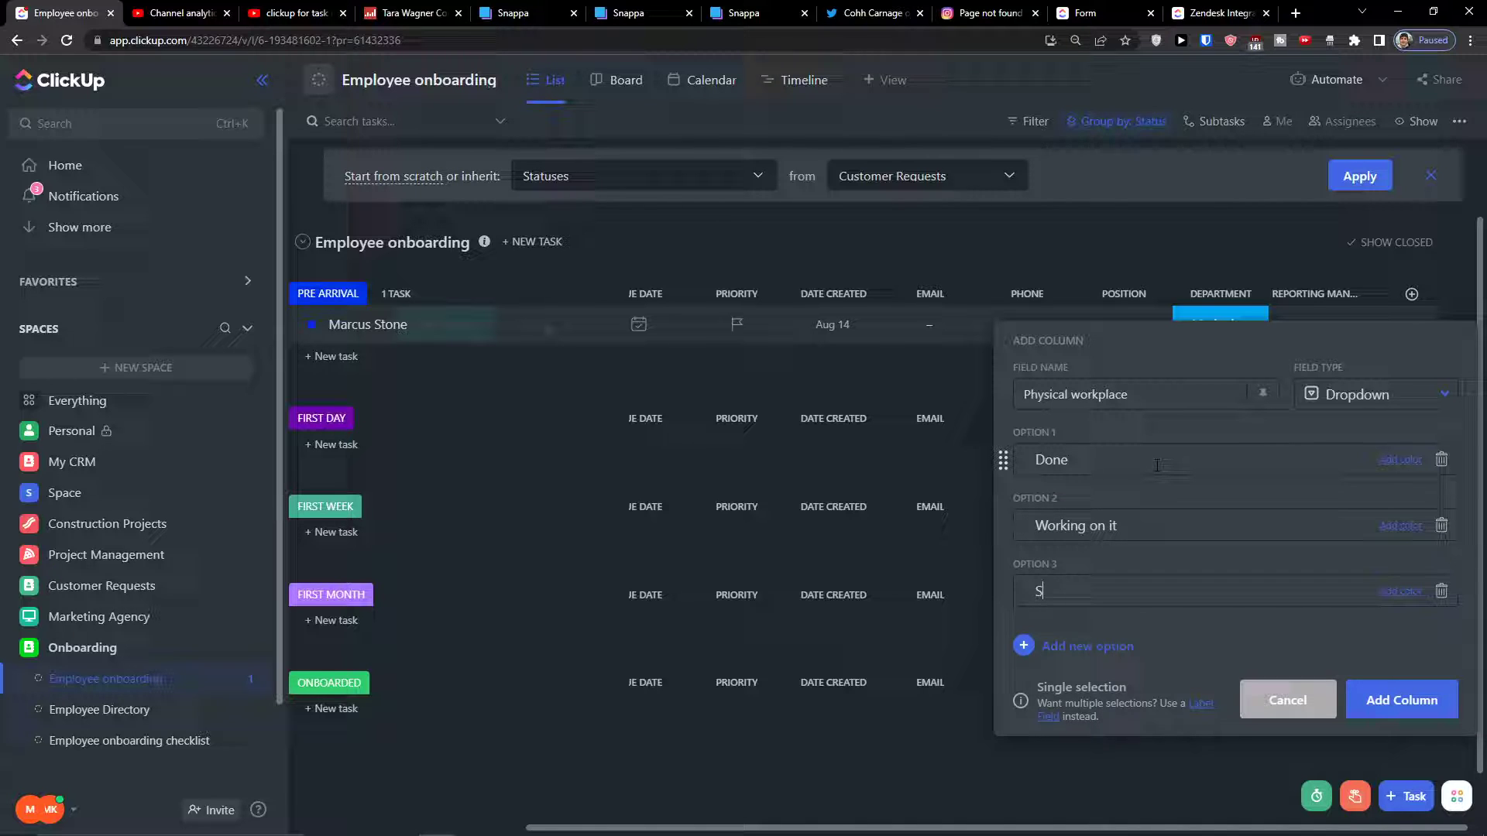
Colour Stuck red, Working on it green and Done blue, and create the column
left_click(1387, 599)
left_click(1366, 627)
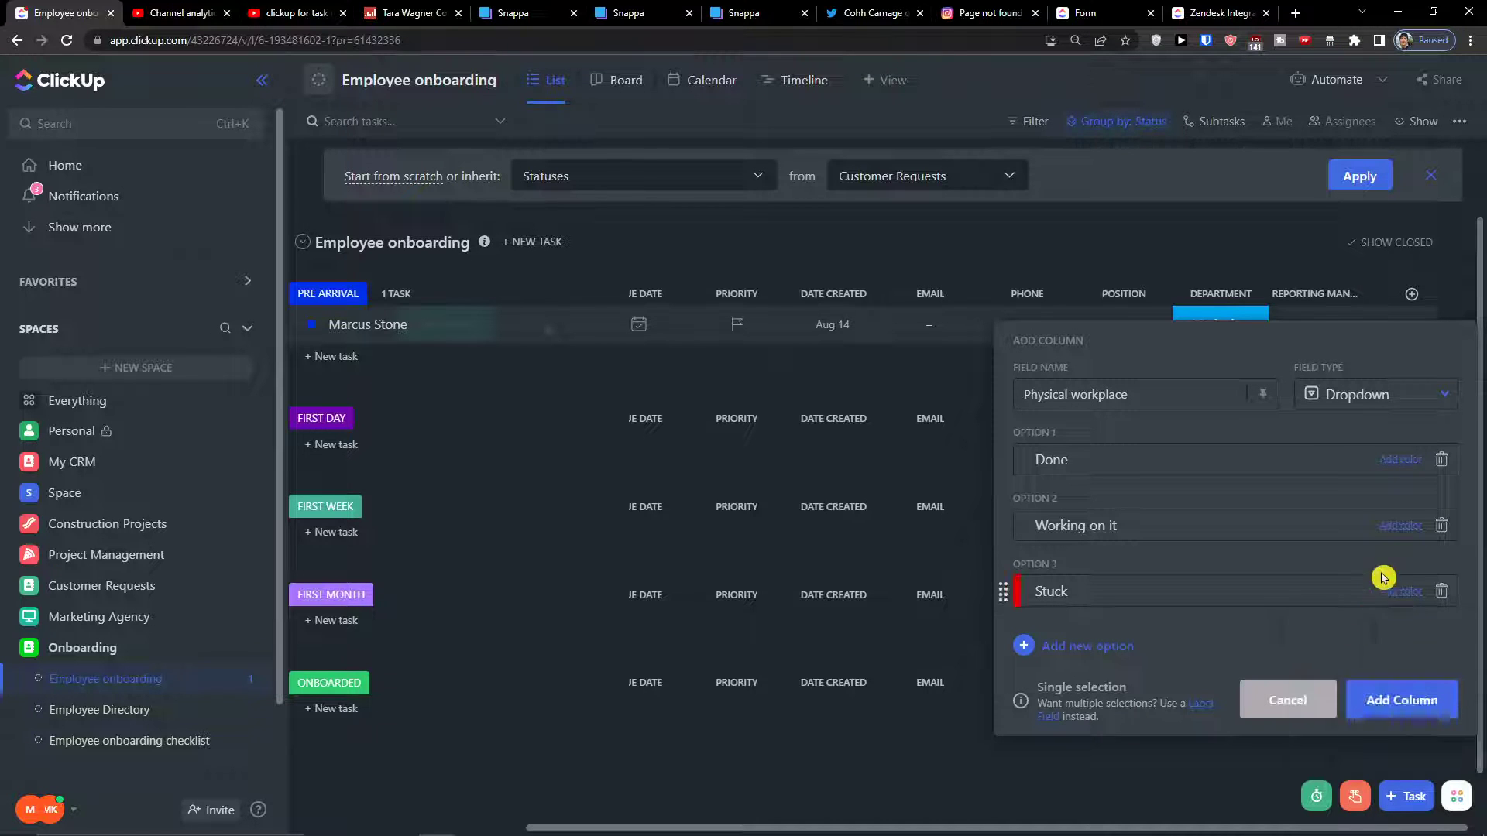
left_click(1399, 526)
left_click(1424, 619)
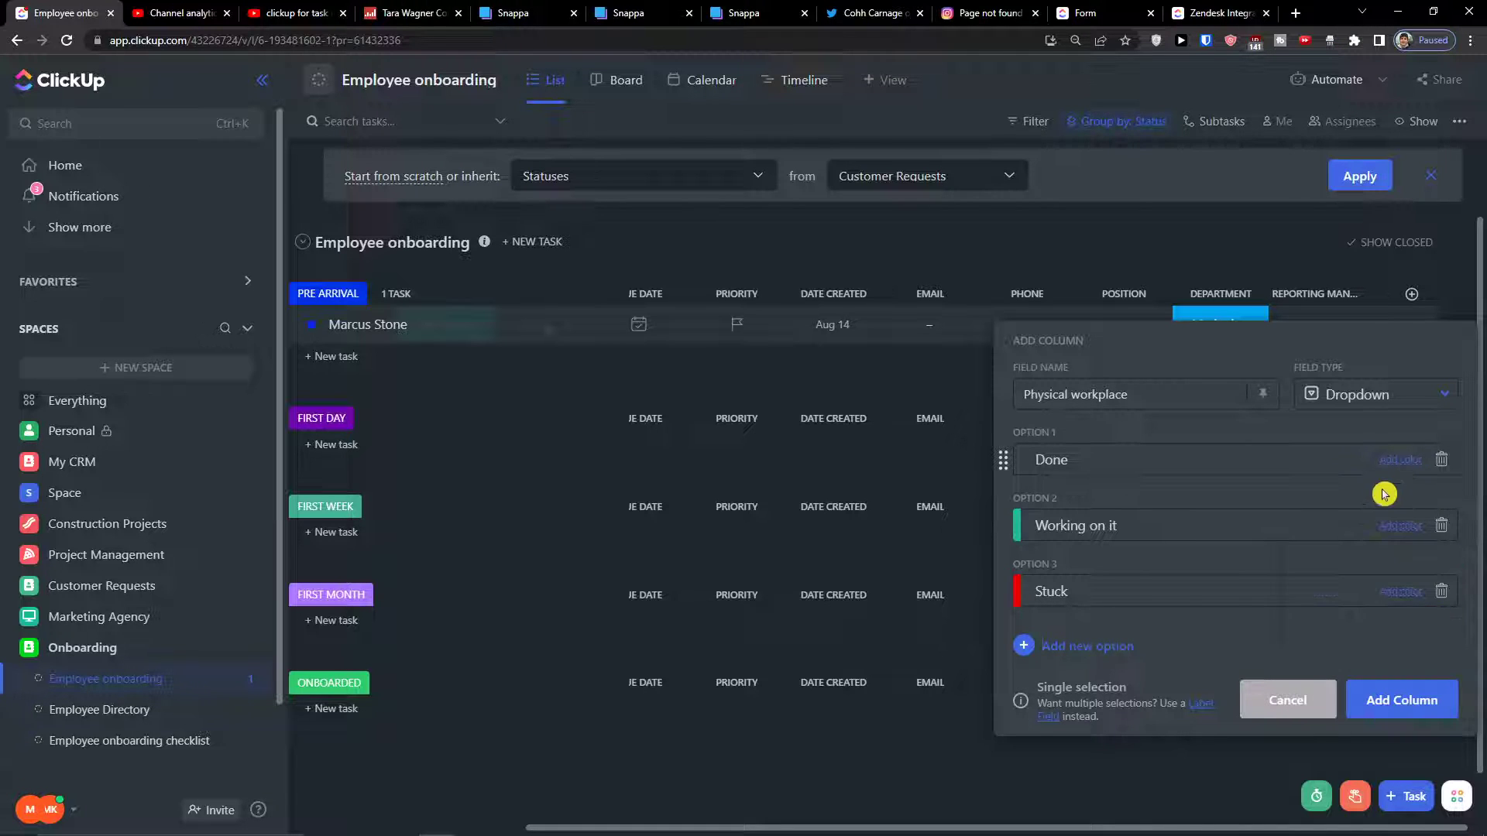
left_click(1399, 460)
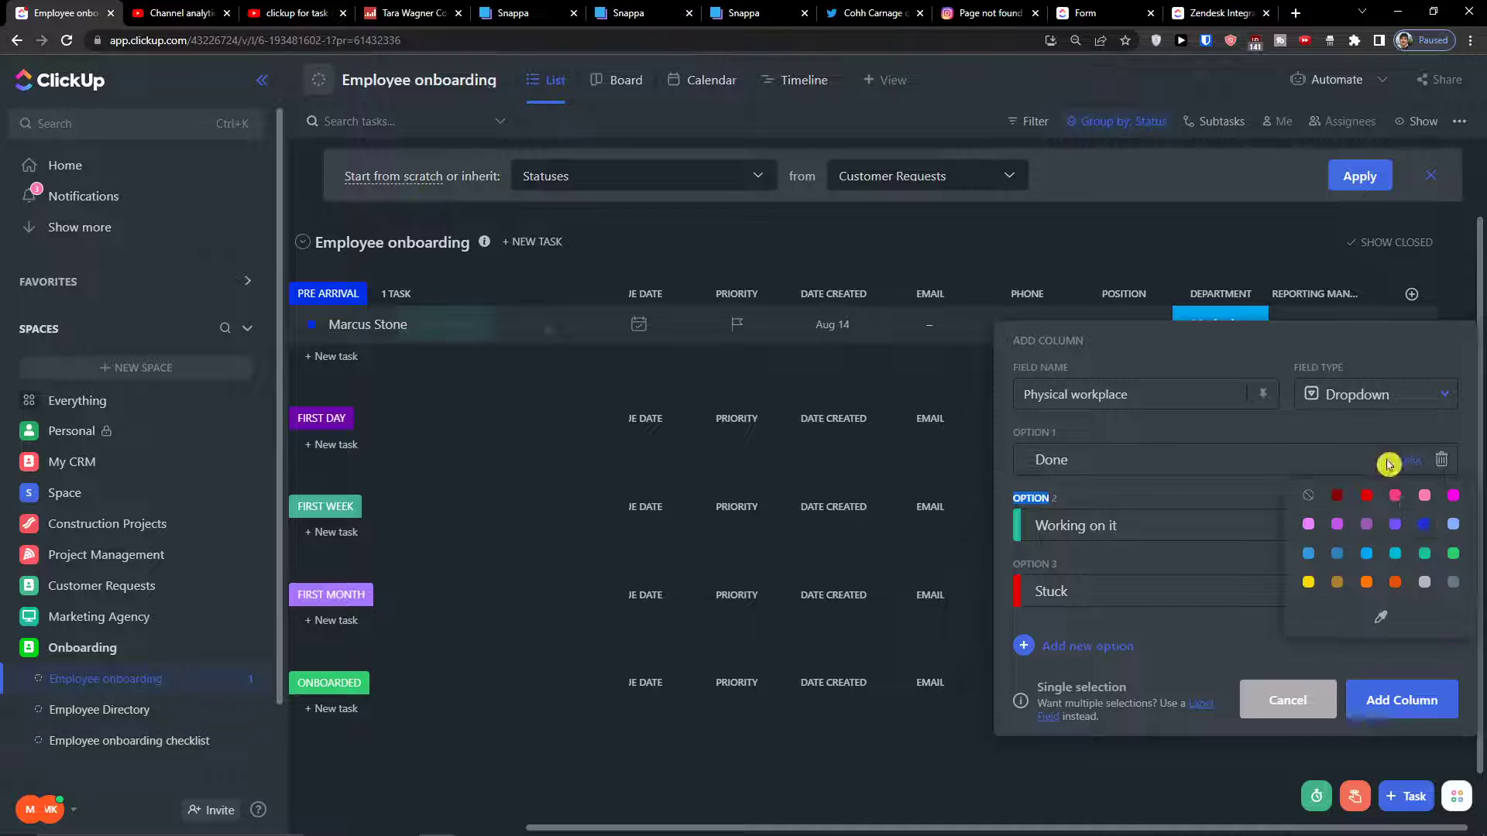
left_click(1364, 563)
left_click(1397, 703)
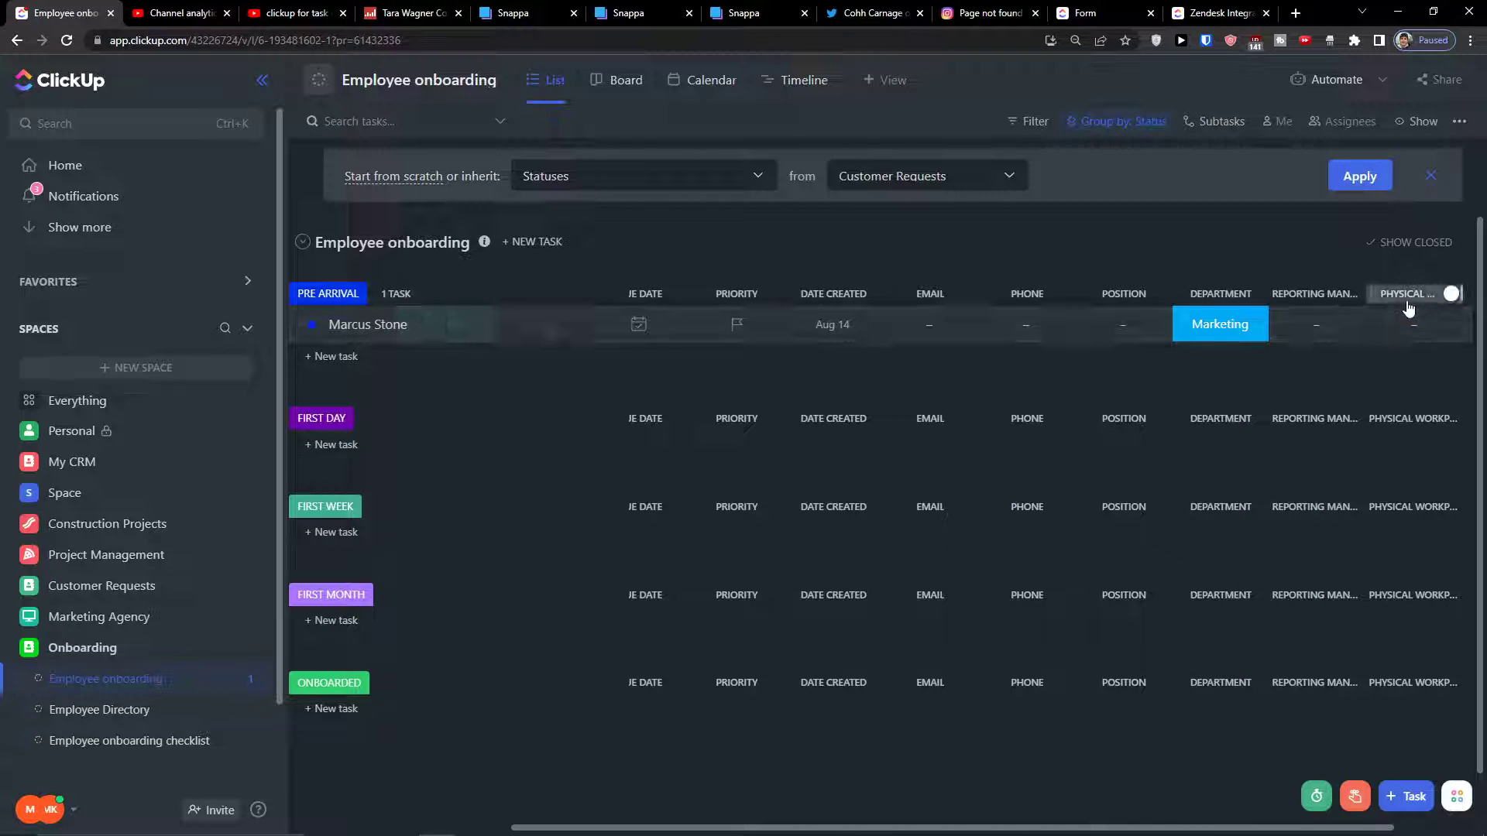
Duplicate the Physical workplace column
left_click(1409, 309)
left_click(1358, 624)
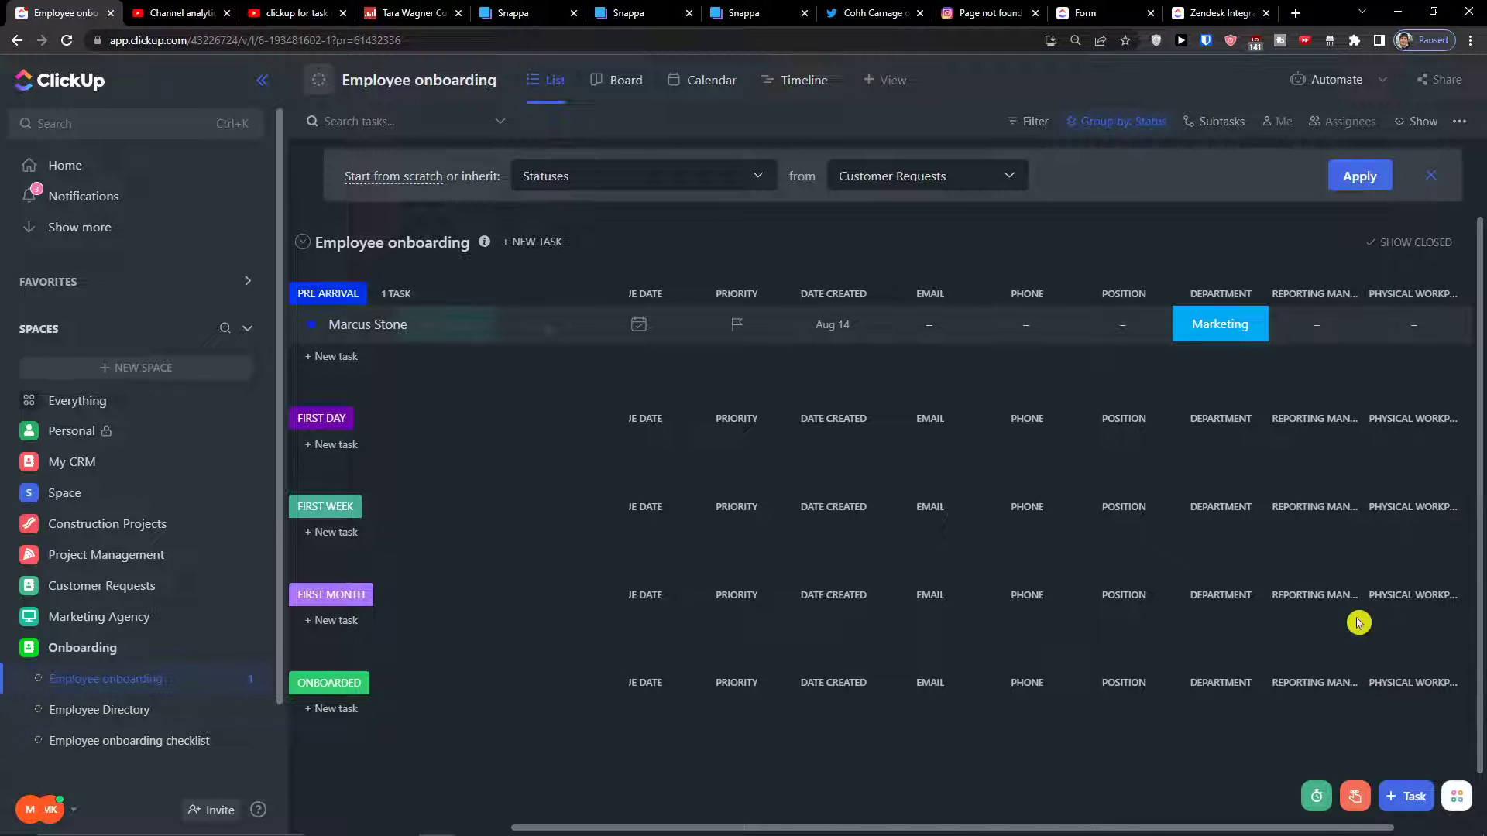
left_click_drag(994, 821, 1133, 823)
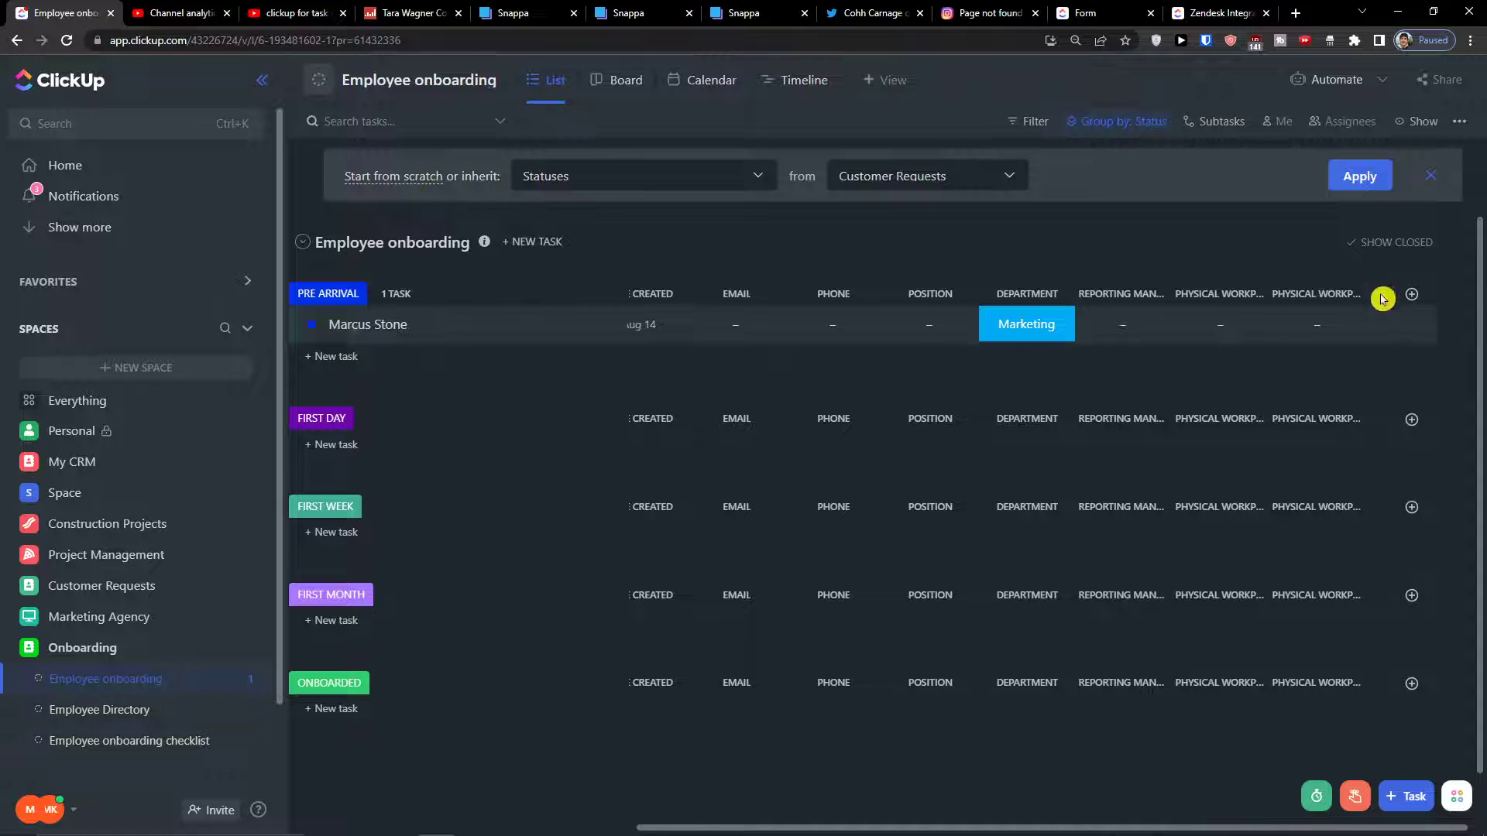
Rename the duplicated column to 'Software Workplace' through Edit field
left_click(1321, 304)
left_click(1351, 597)
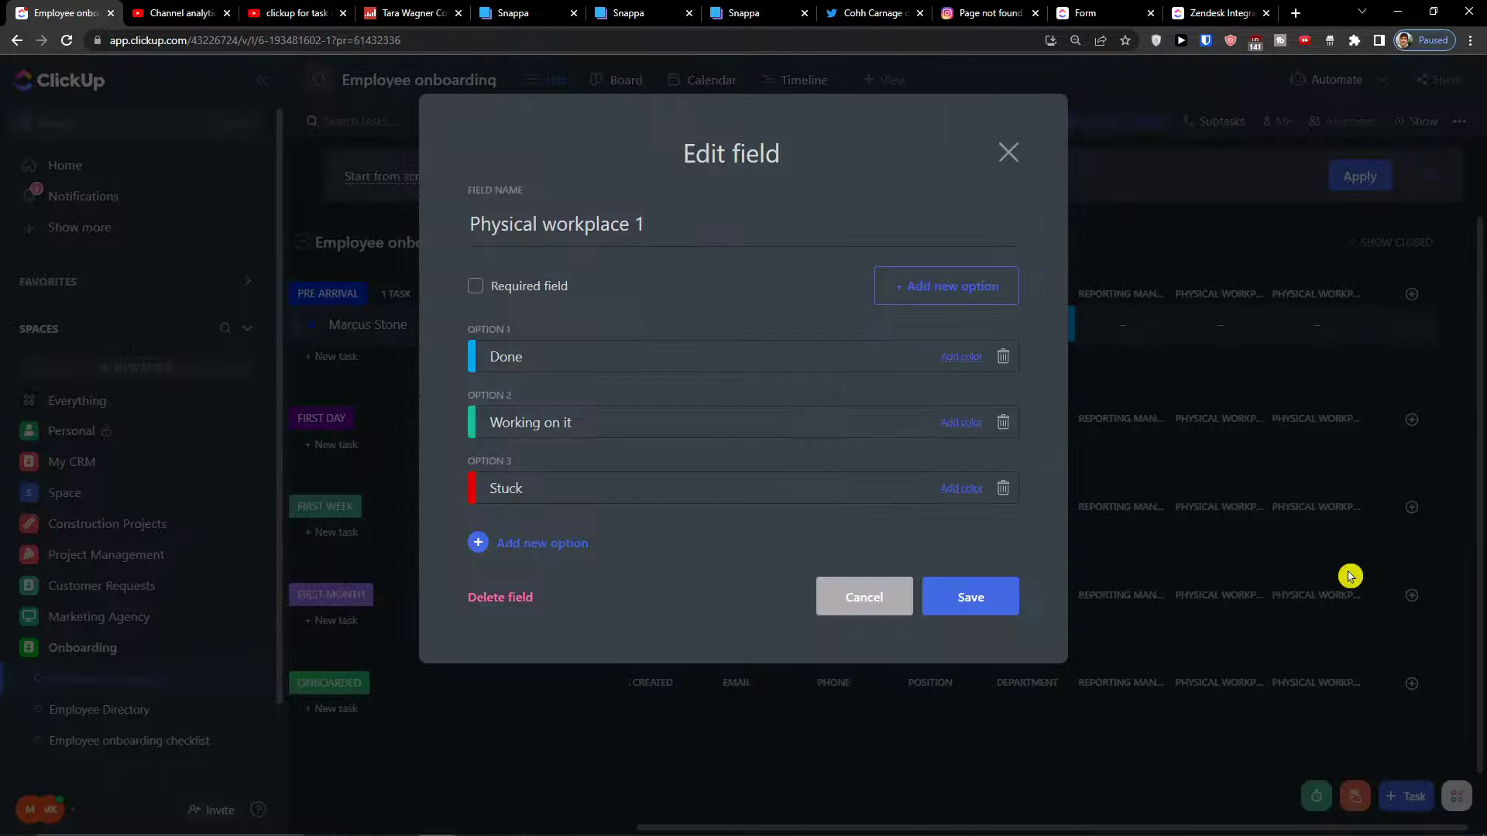
key("BackSpace")
key("BackSpace")
key("BackSpace")
key("BackSpace")
key("BackSpace")
key("BackSpace")
key("BackSpace")
key("BackSpace")
key("BackSpace")
key("BackSpace")
key("BackSpace")
key("BackSpace")
key("BackSpace")
key("BackSpace")
key("BackSpace")
key("BackSpace")
key("BackSpace")
key("BackSpace")
key("BackSpace")
key("BackSpace")
type("Software")
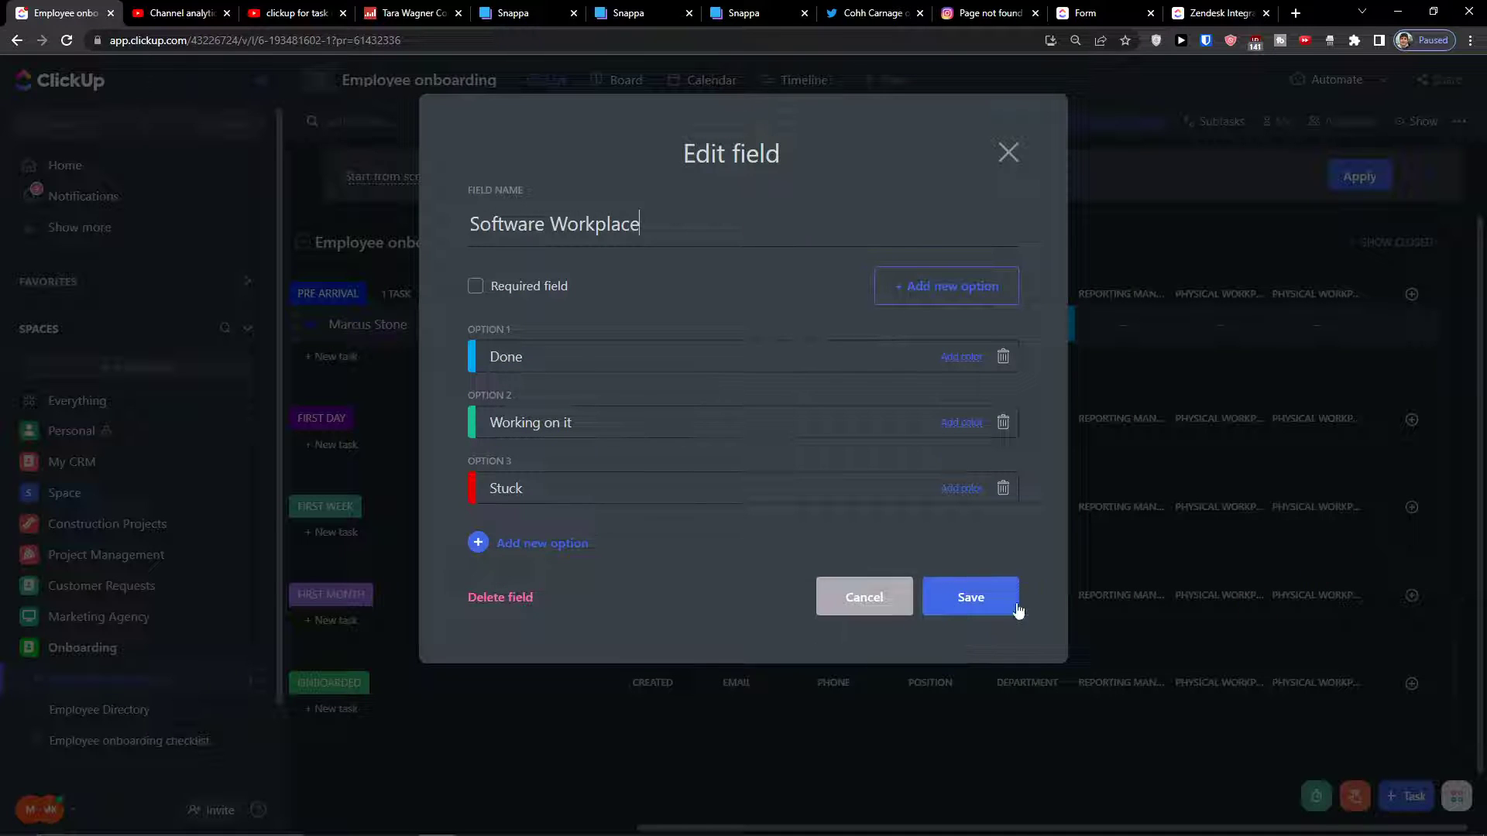
left_click(989, 602)
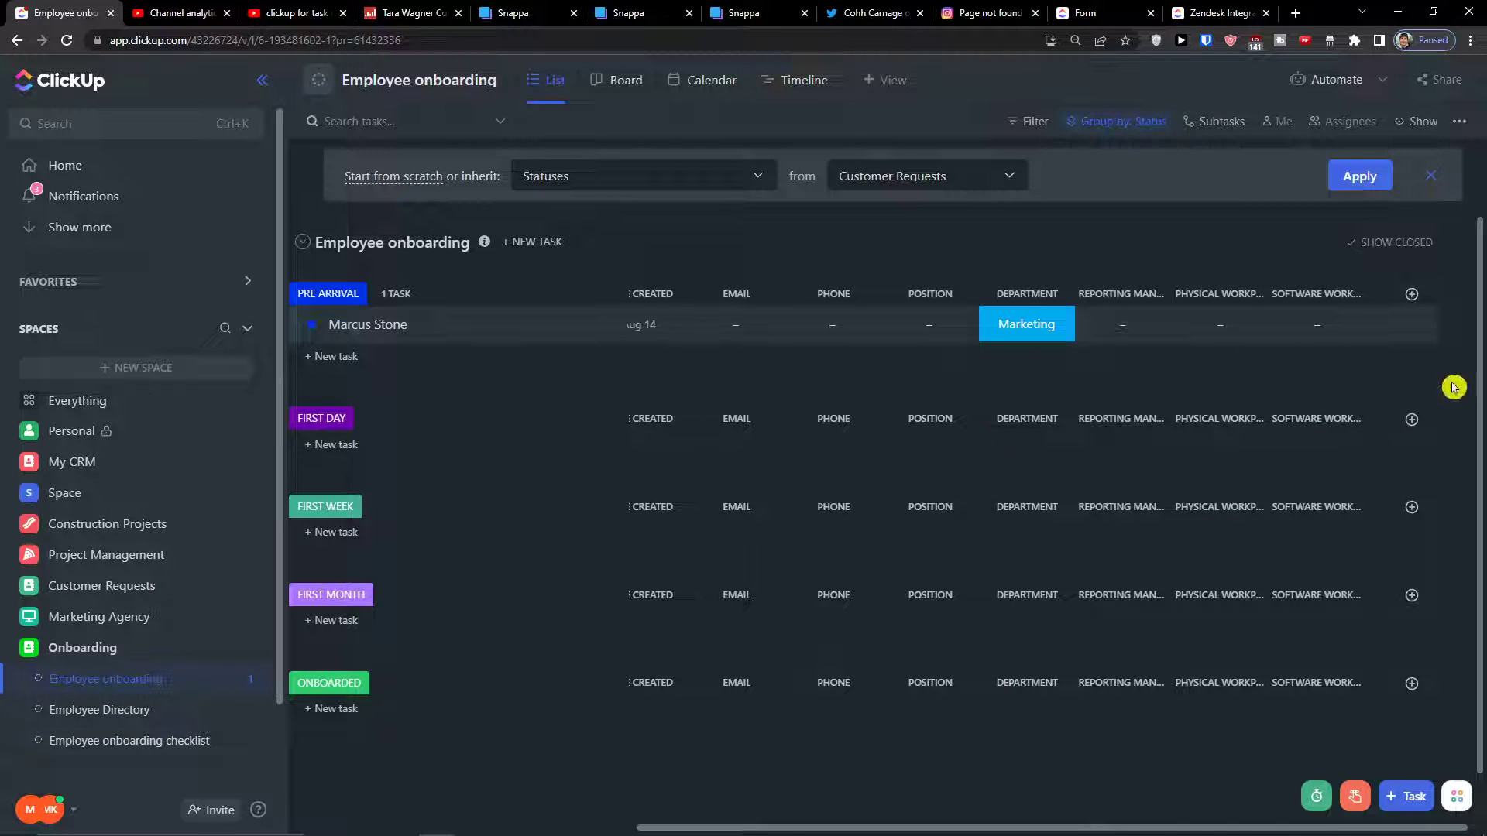
left_click(1411, 293)
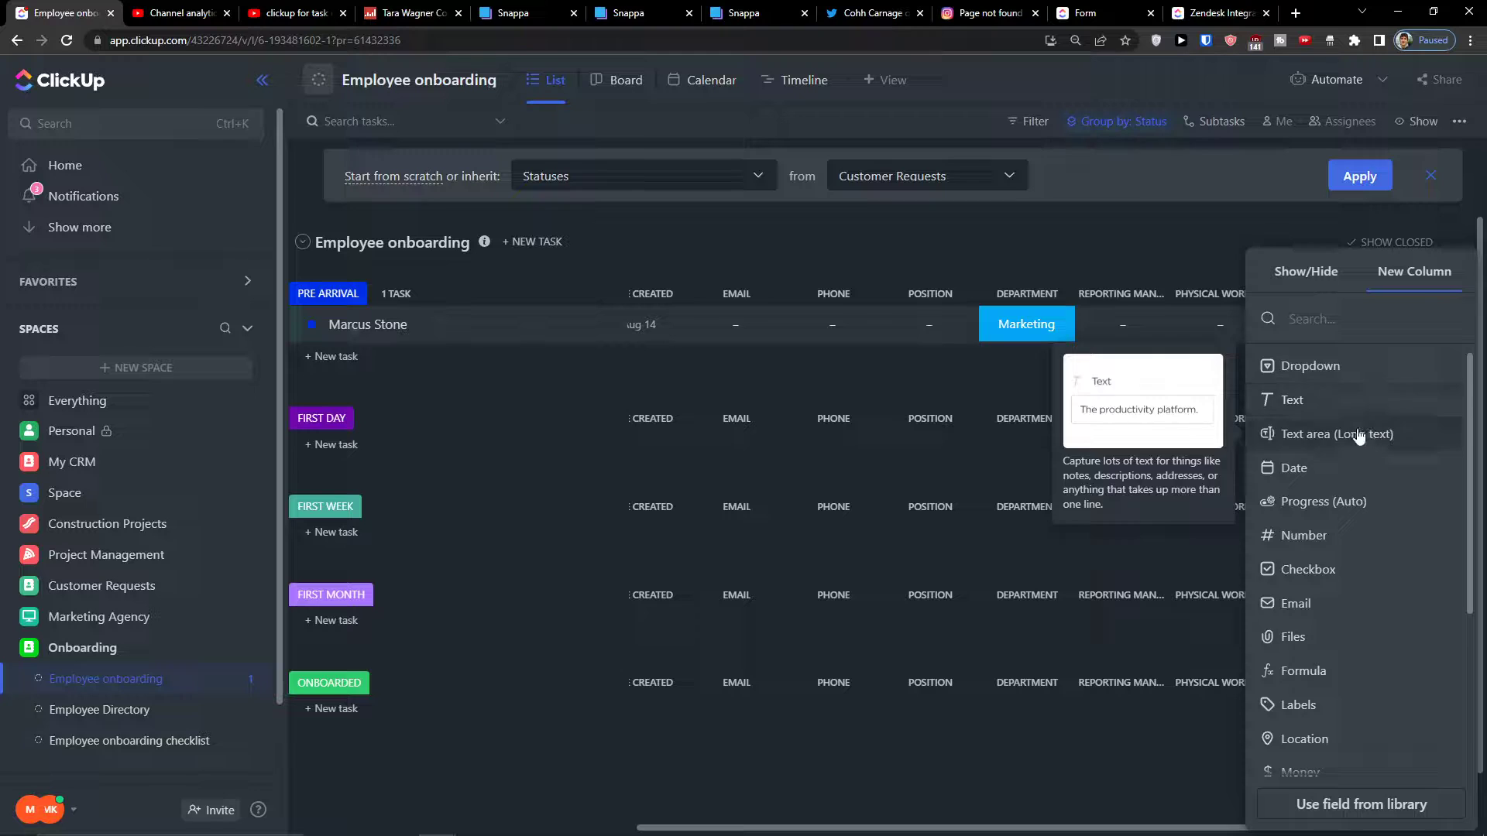
Create a Dropdown column named 'Send welcome email' with options Done, Working on it and Stuck
left_click(1357, 375)
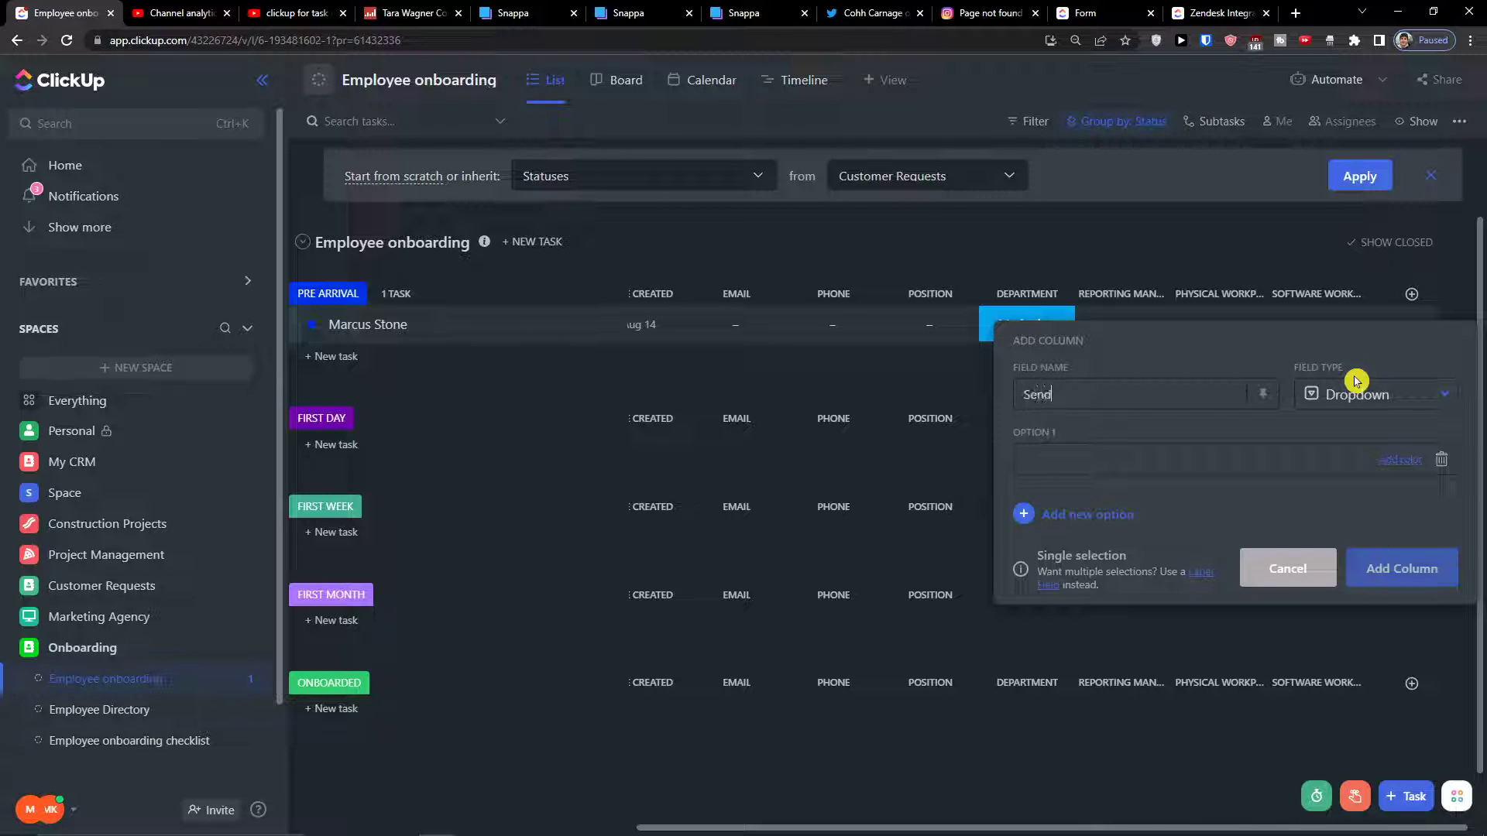
type("Send welcome email")
left_click(1317, 460)
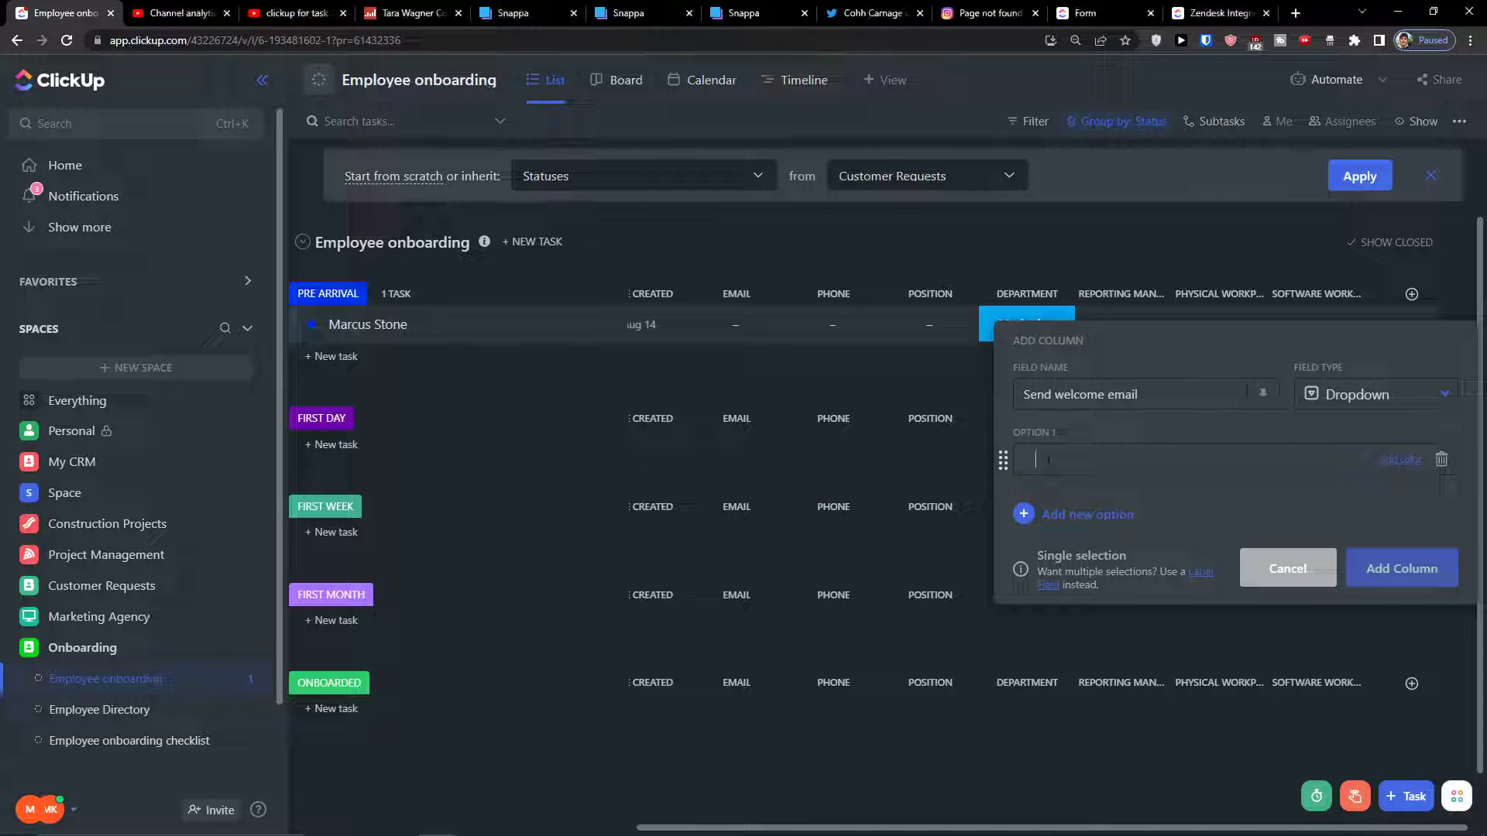
type("Done")
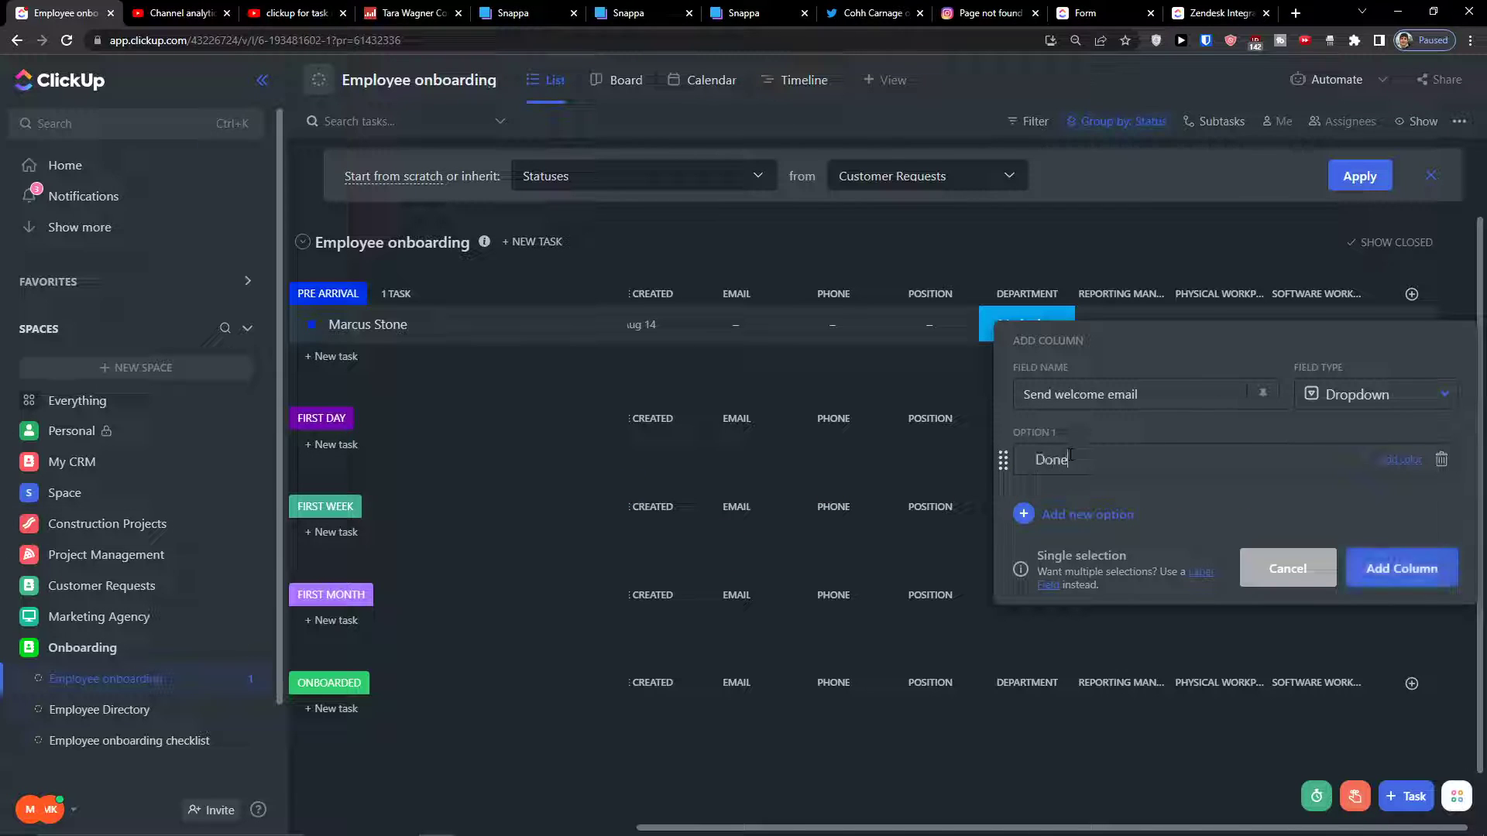
key("Return")
type("Working on it")
key("Return")
type("Stuck")
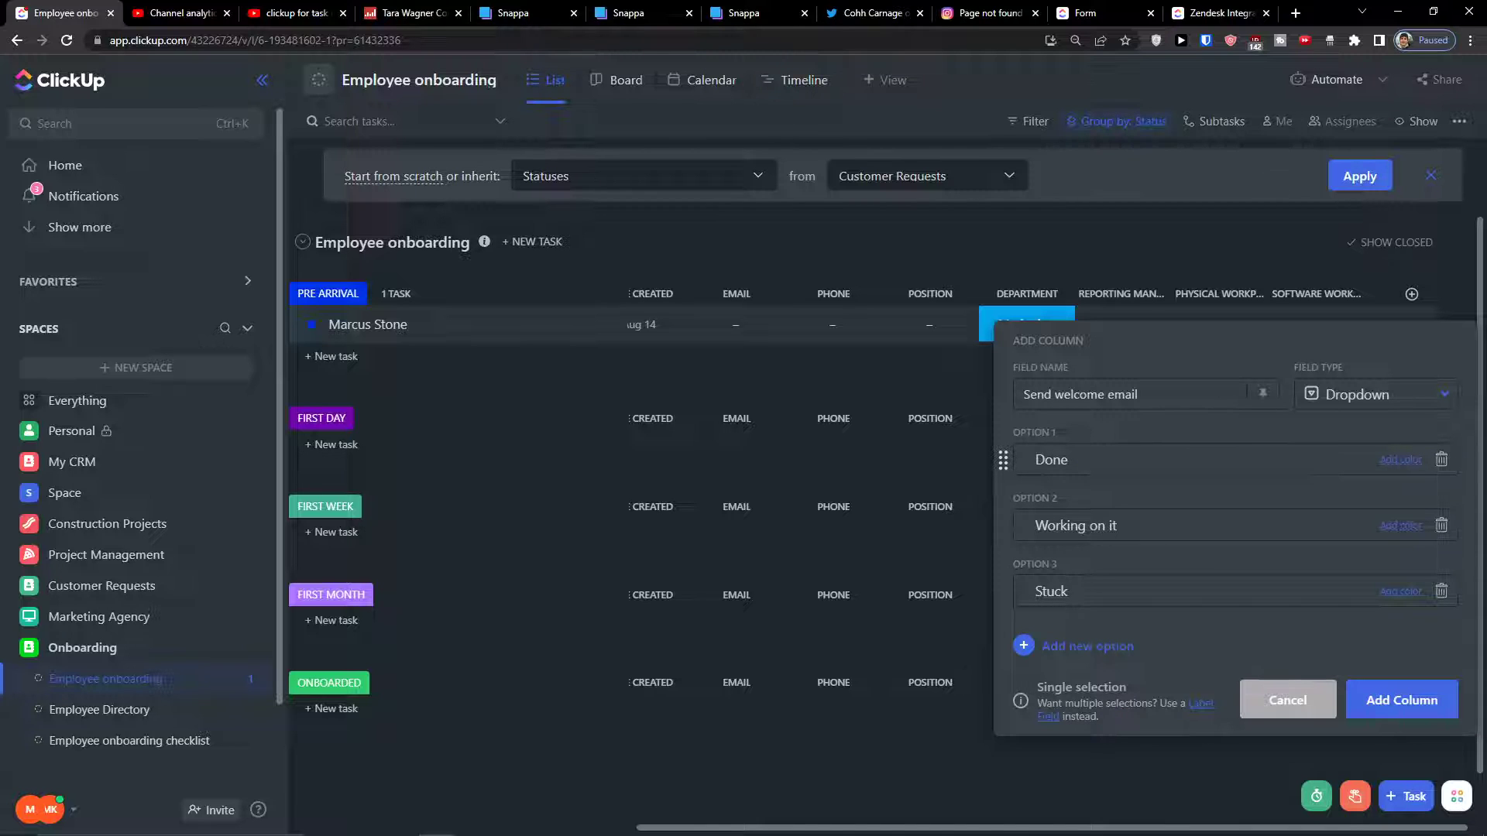
Colour Done teal, Working on it green and Stuck red, then add the column
left_click(1394, 460)
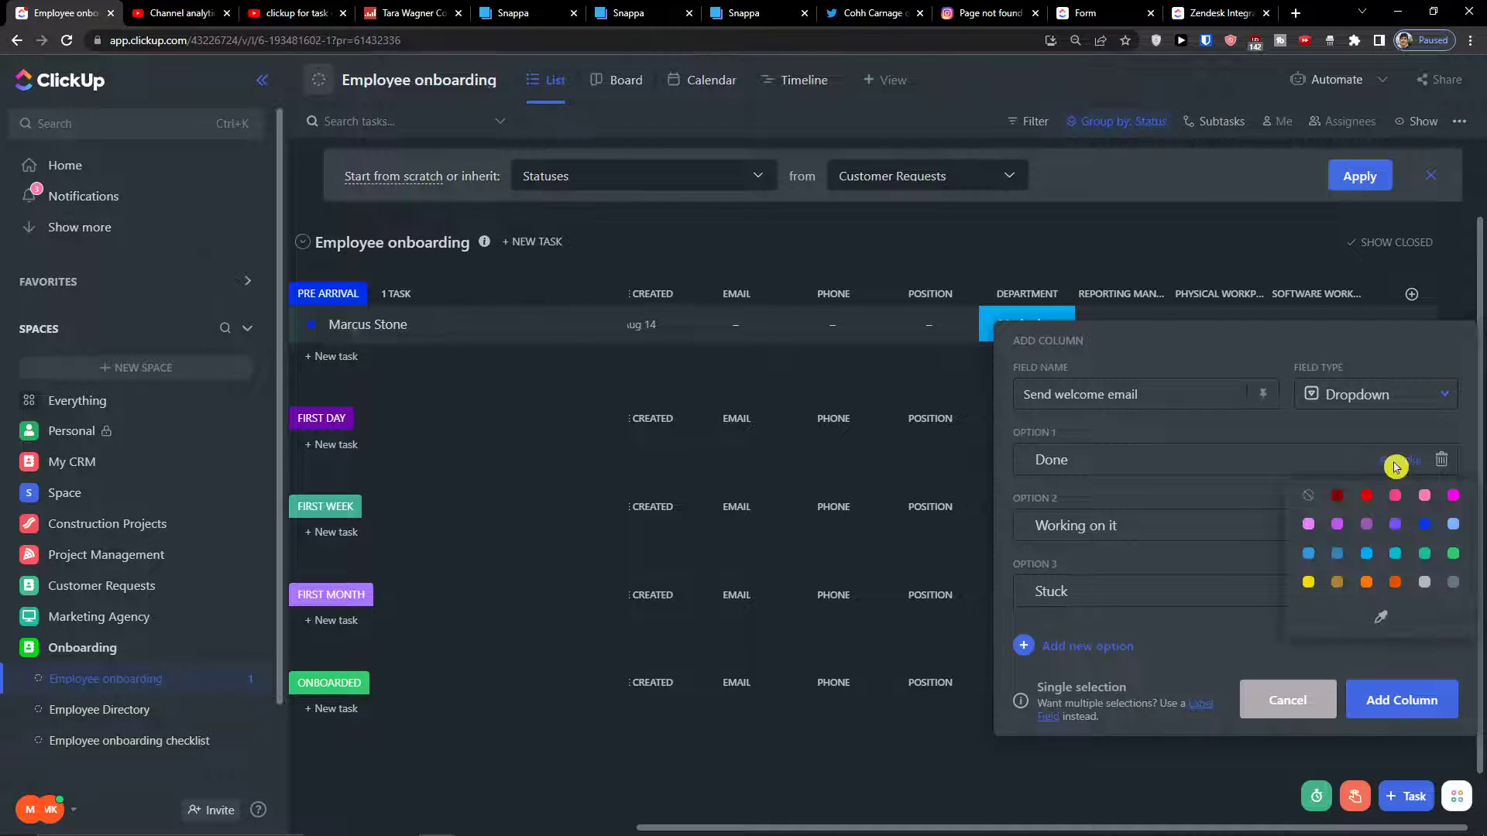
left_click(1427, 553)
left_click(1401, 527)
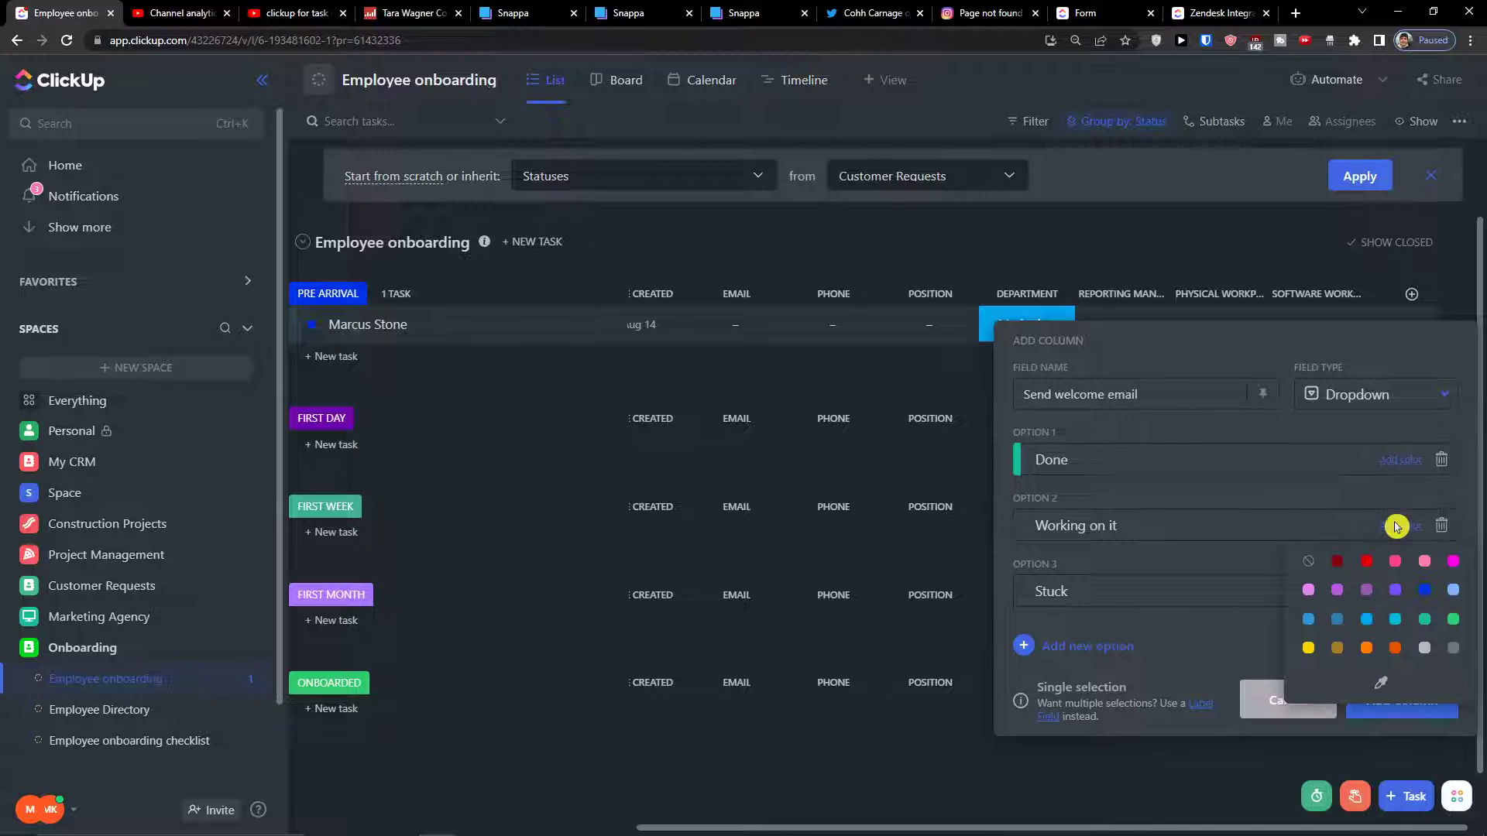
left_click(1453, 619)
left_click(1399, 593)
left_click(1425, 685)
left_click(1403, 527)
left_click(1251, 579)
left_click(1405, 592)
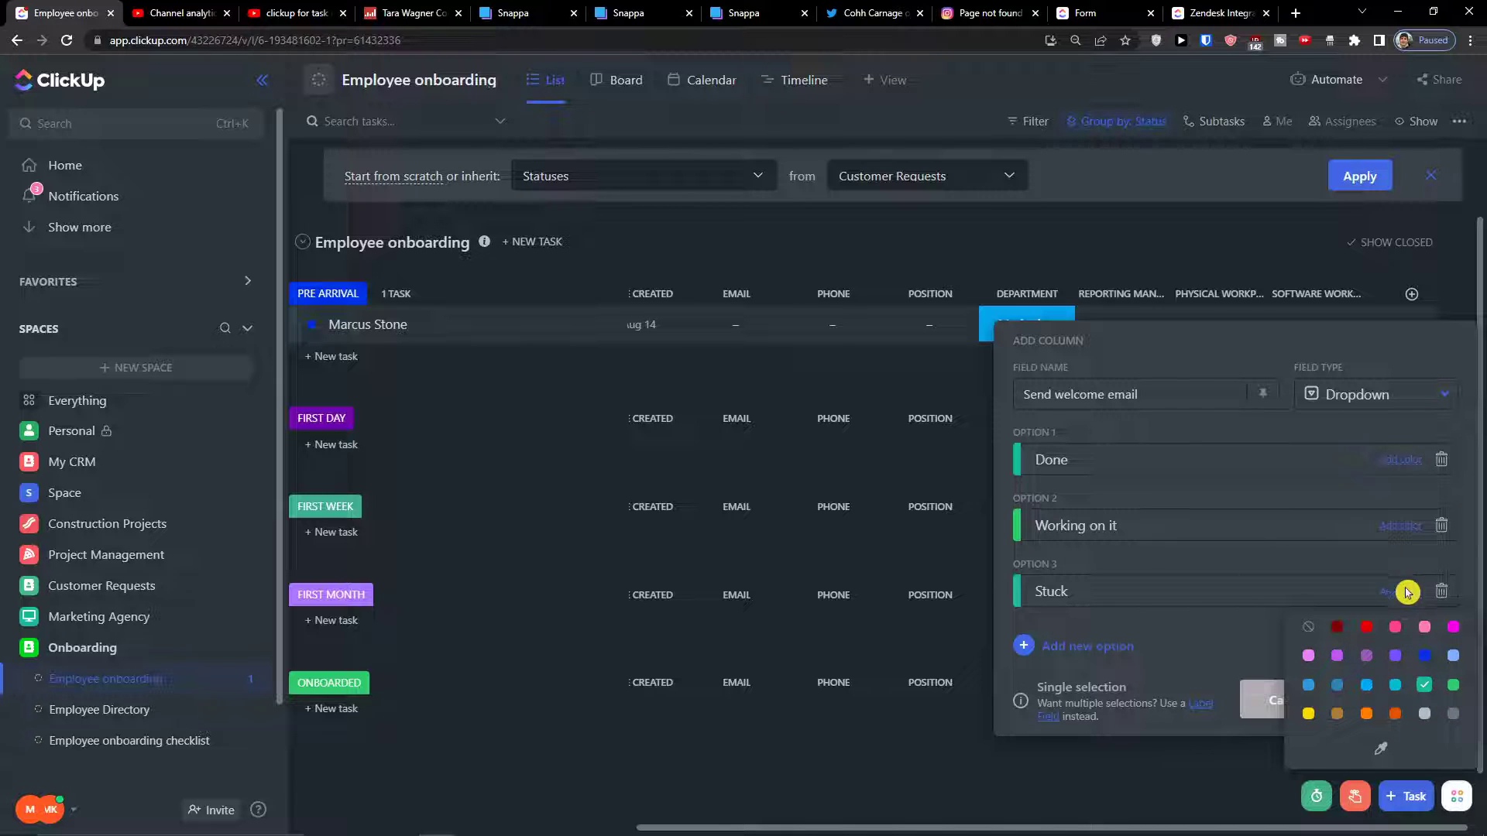
left_click(1363, 624)
left_click(1400, 693)
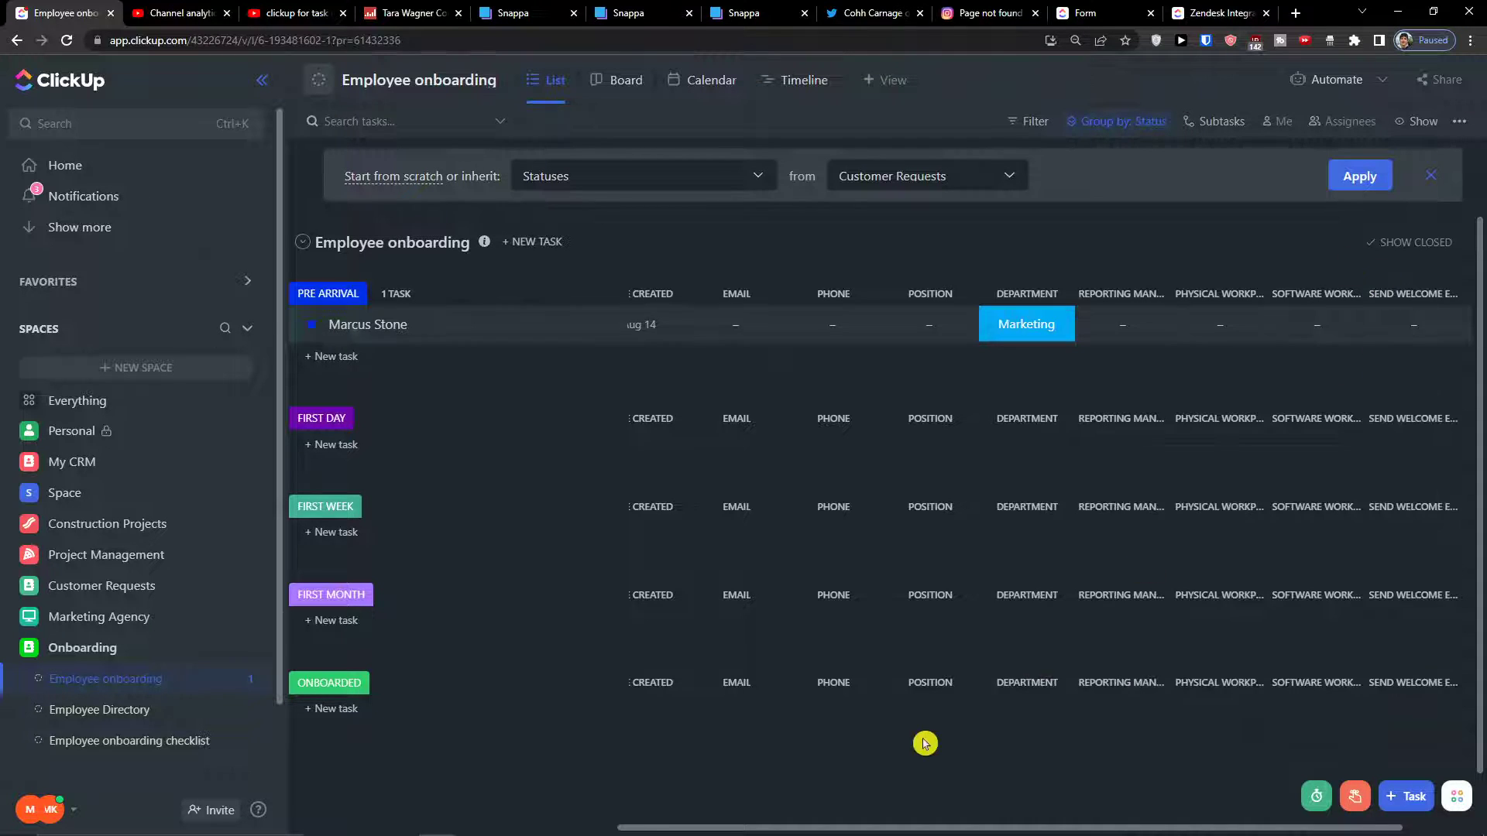
Add an Email-type column named 'company email' after Send welcome email
left_click_drag(844, 825, 928, 830)
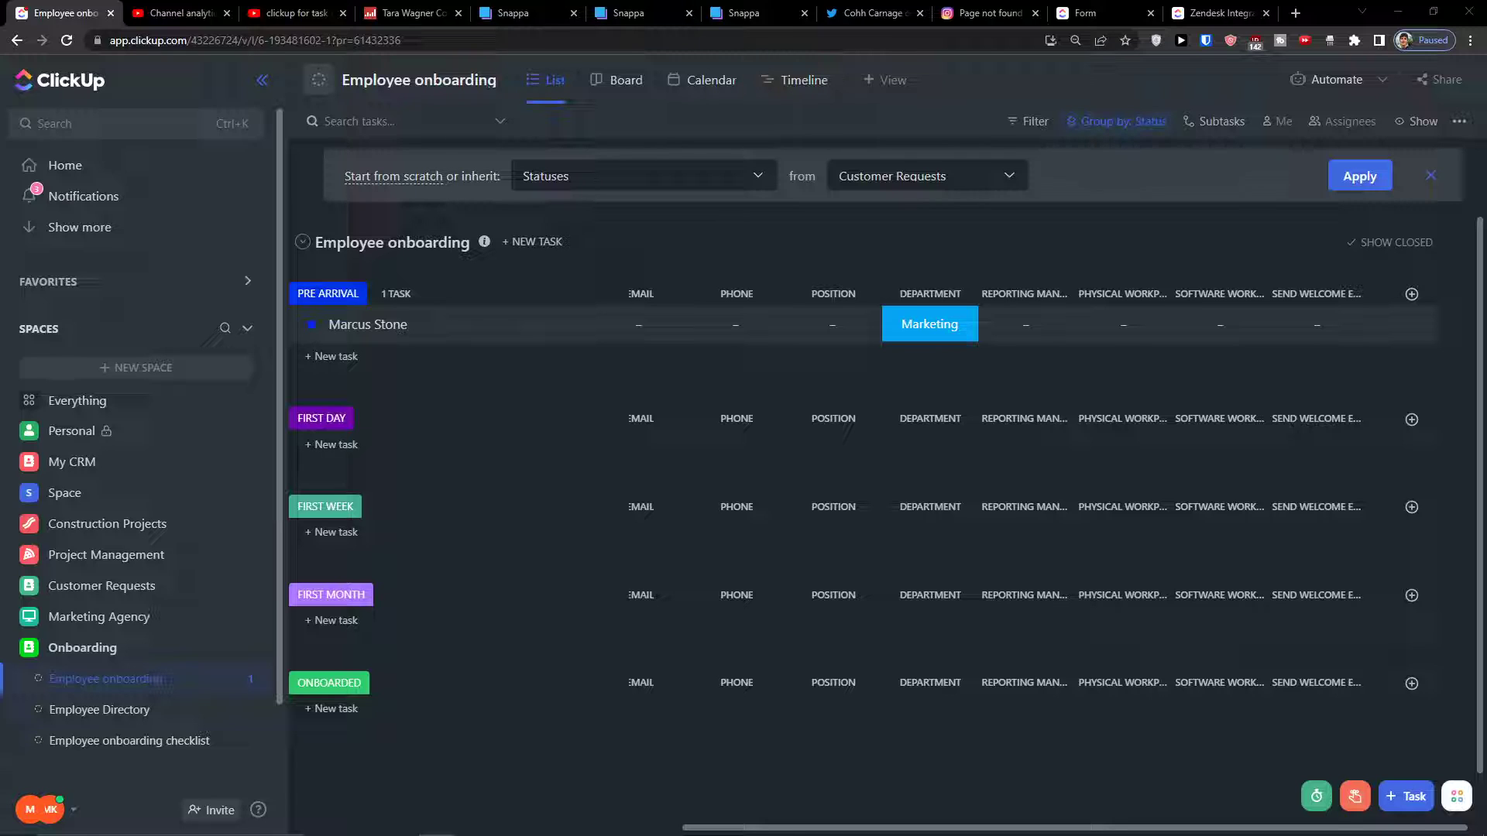
left_click(1417, 297)
scroll(1317, 465, "down", 3)
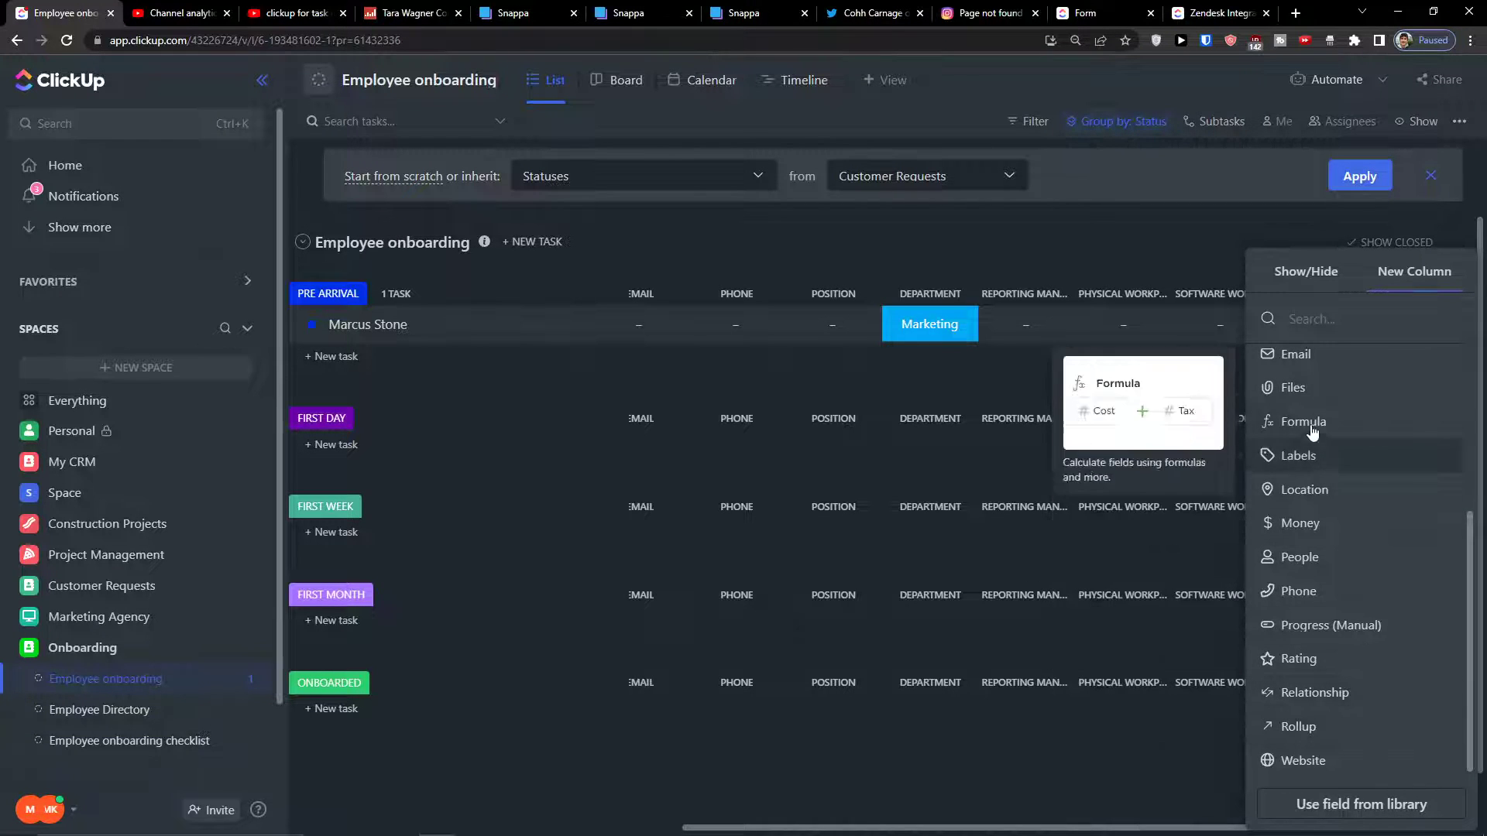
left_click(1307, 355)
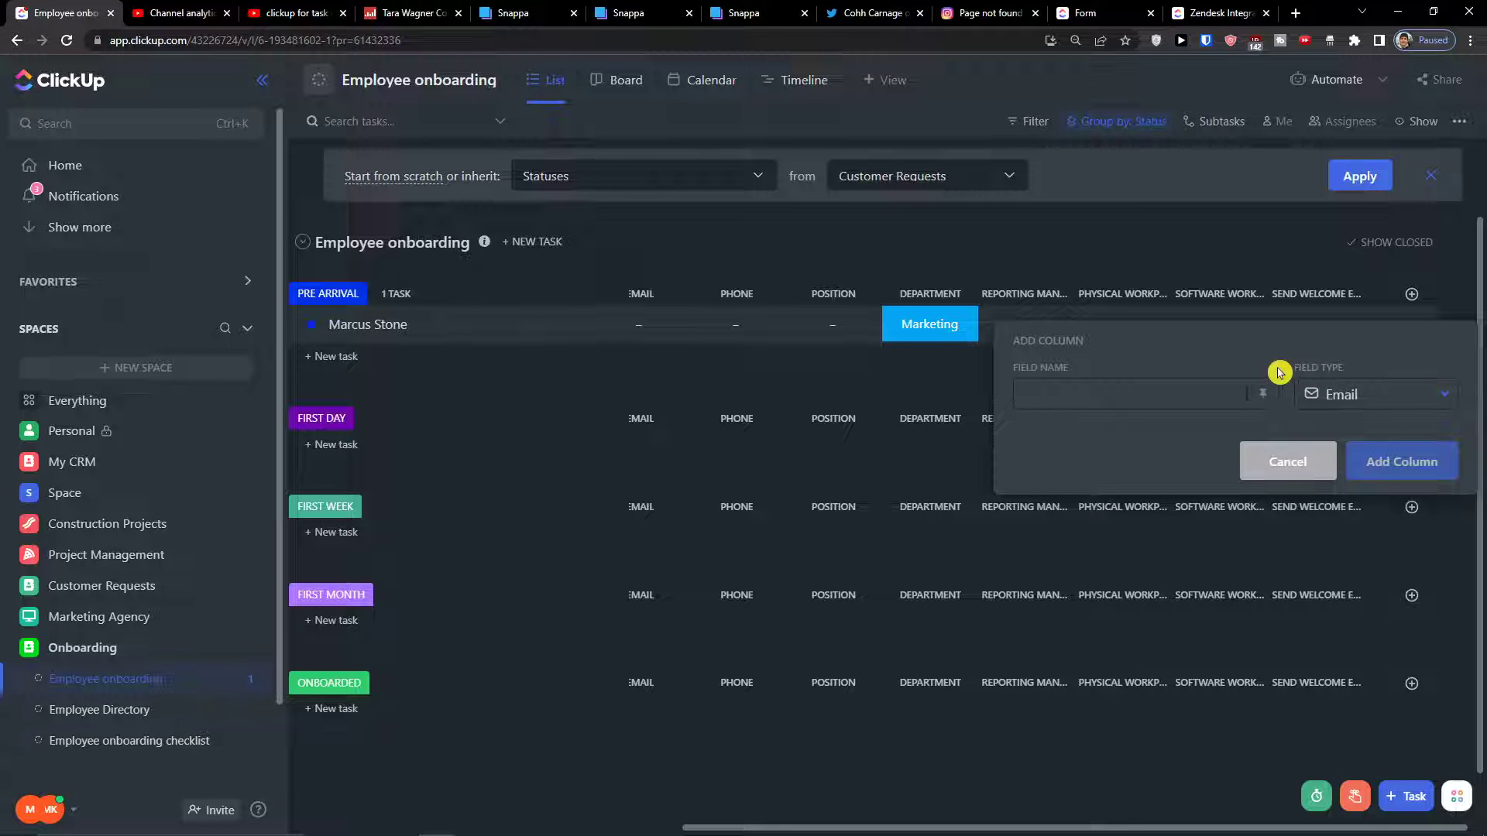
type("company email")
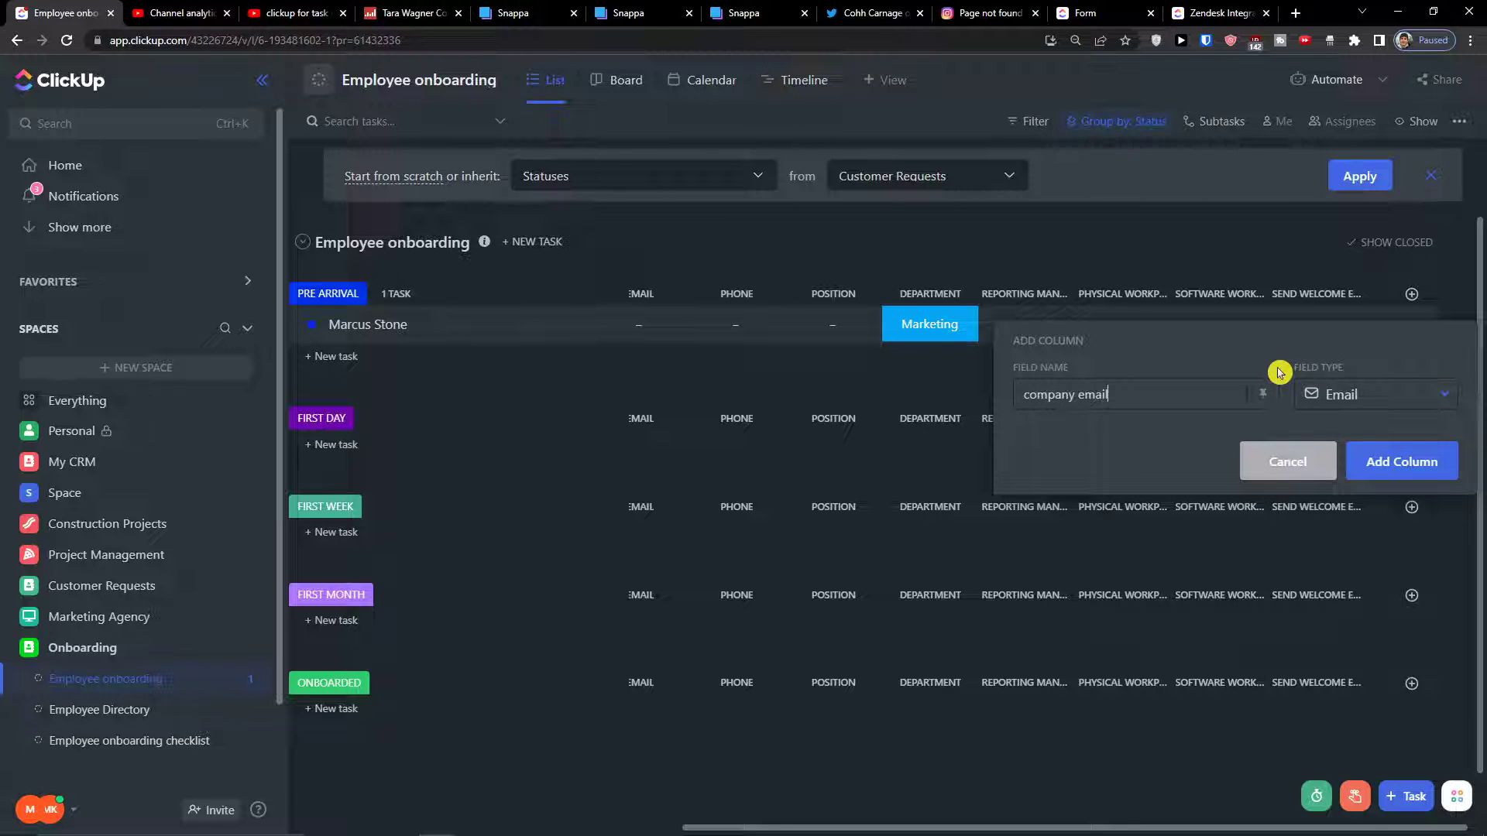
left_click(1408, 463)
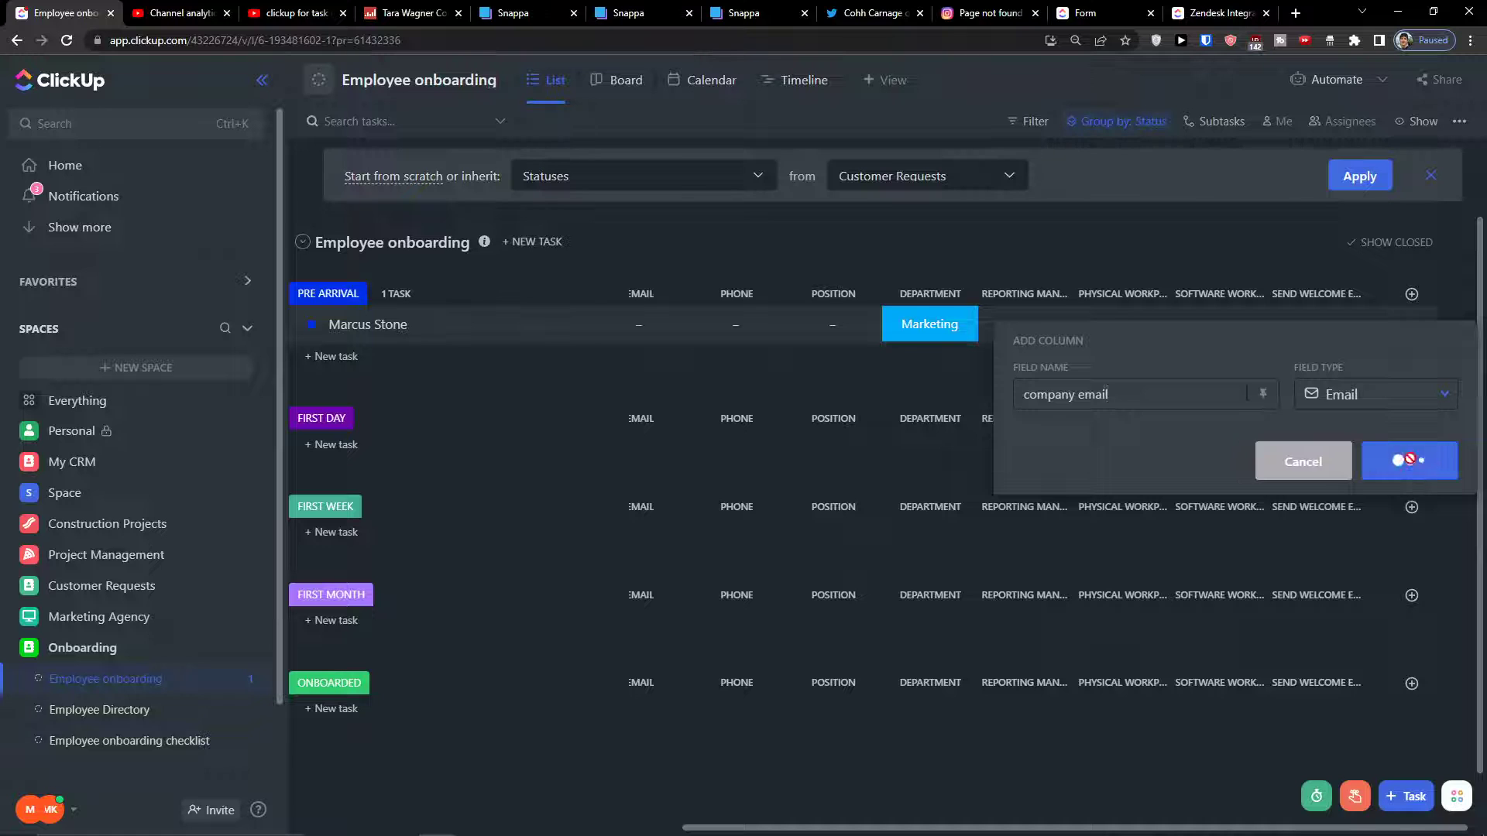
left_click_drag(1143, 828, 1189, 829)
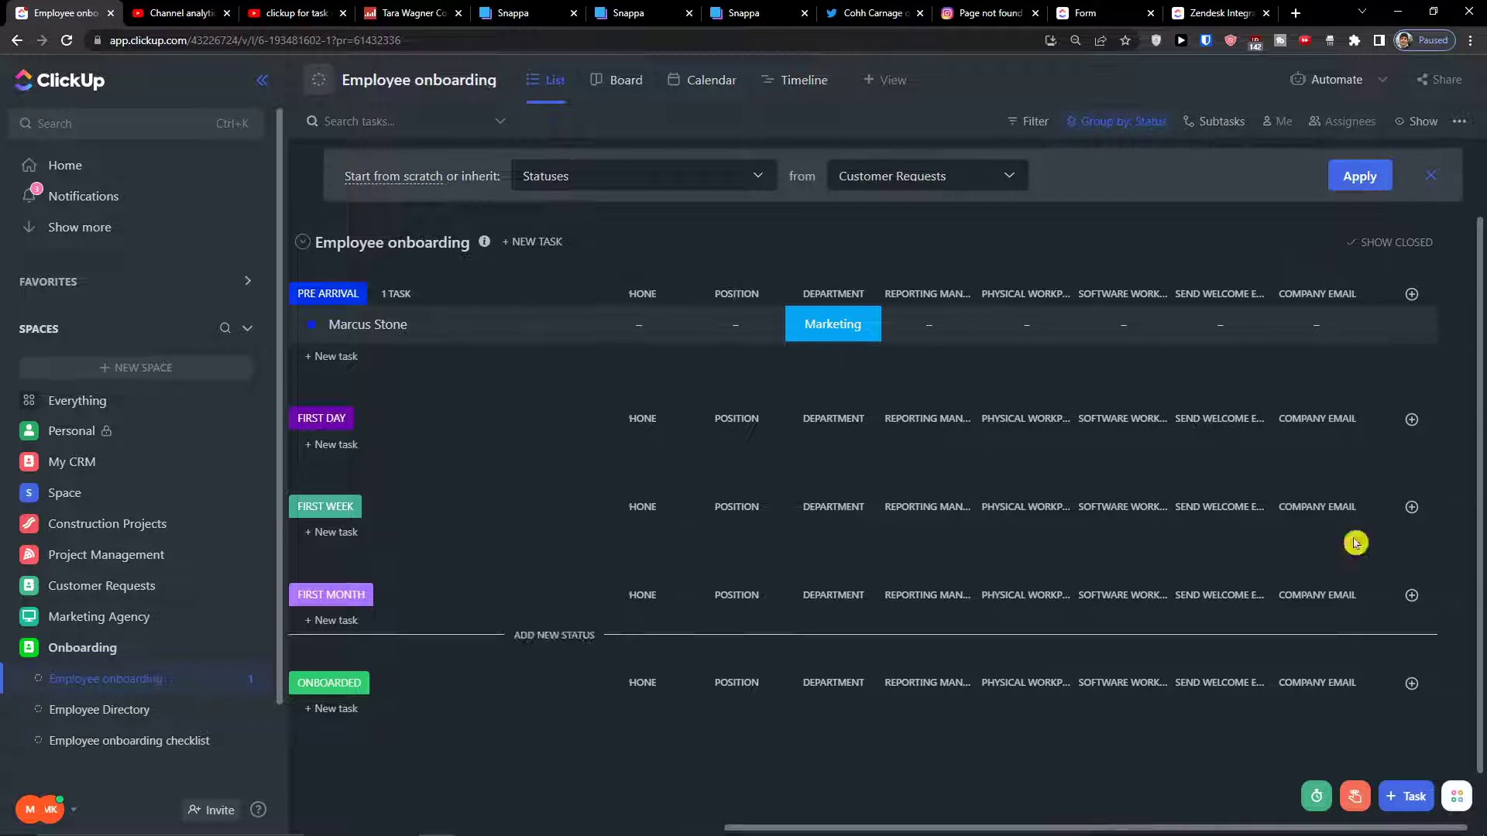
Add a Text column for the onboarding meeting after Company Email
left_click(1410, 292)
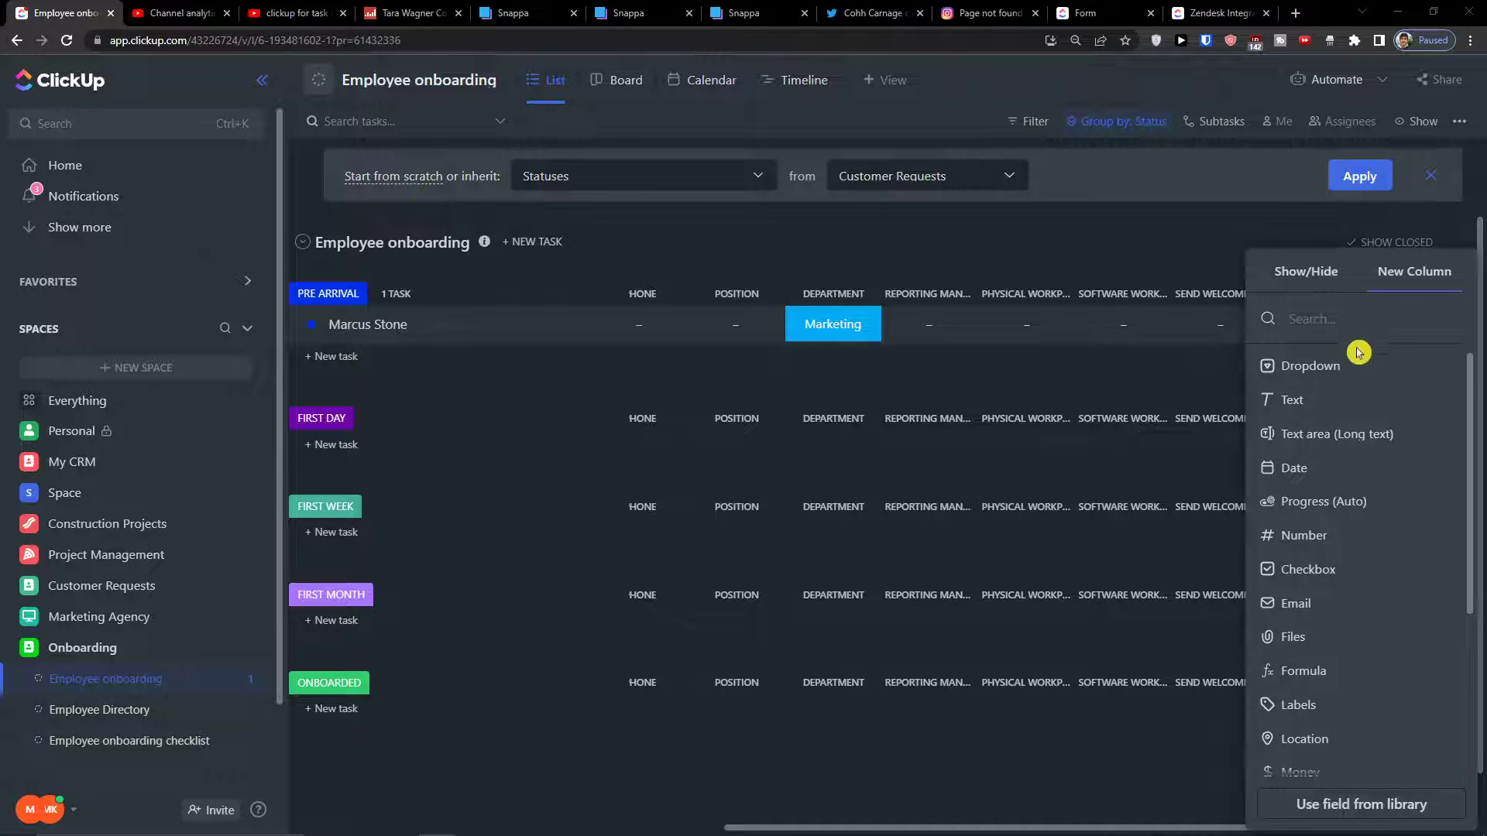
left_click(1337, 398)
type("Onboarding meeting with HR")
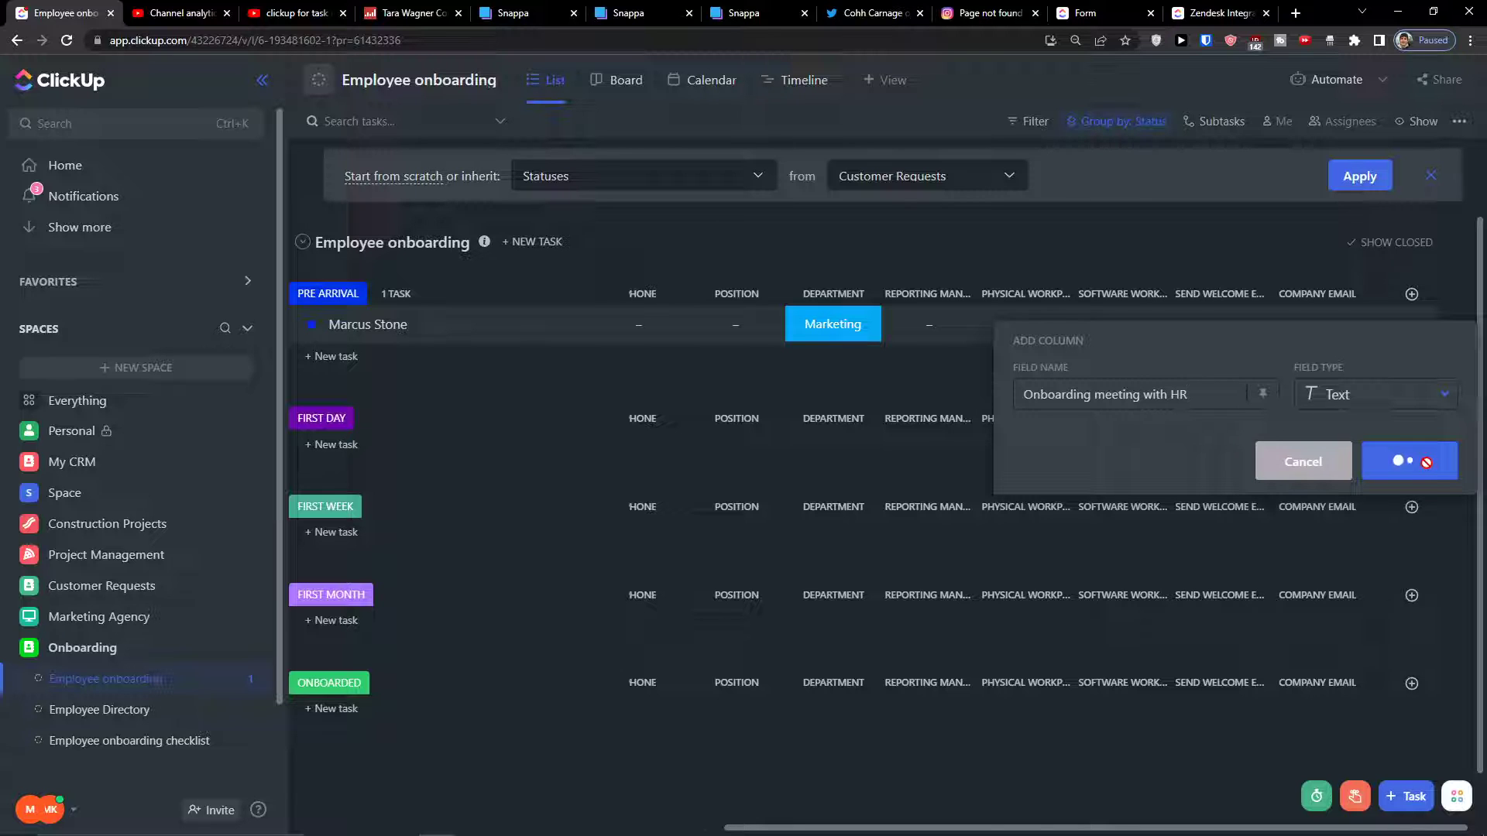
left_click(1428, 460)
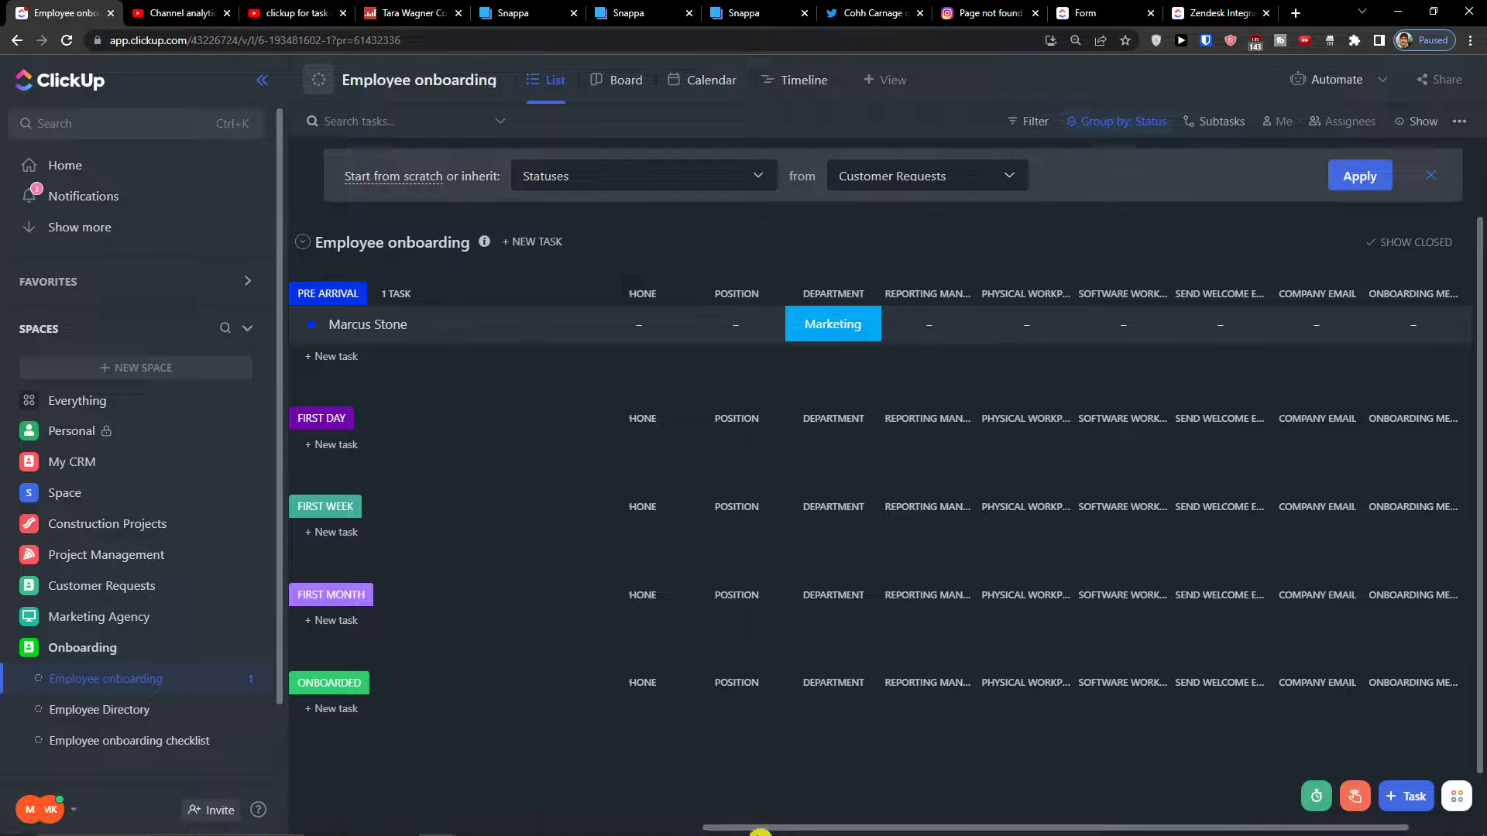
left_click(672, 823)
left_click(666, 822)
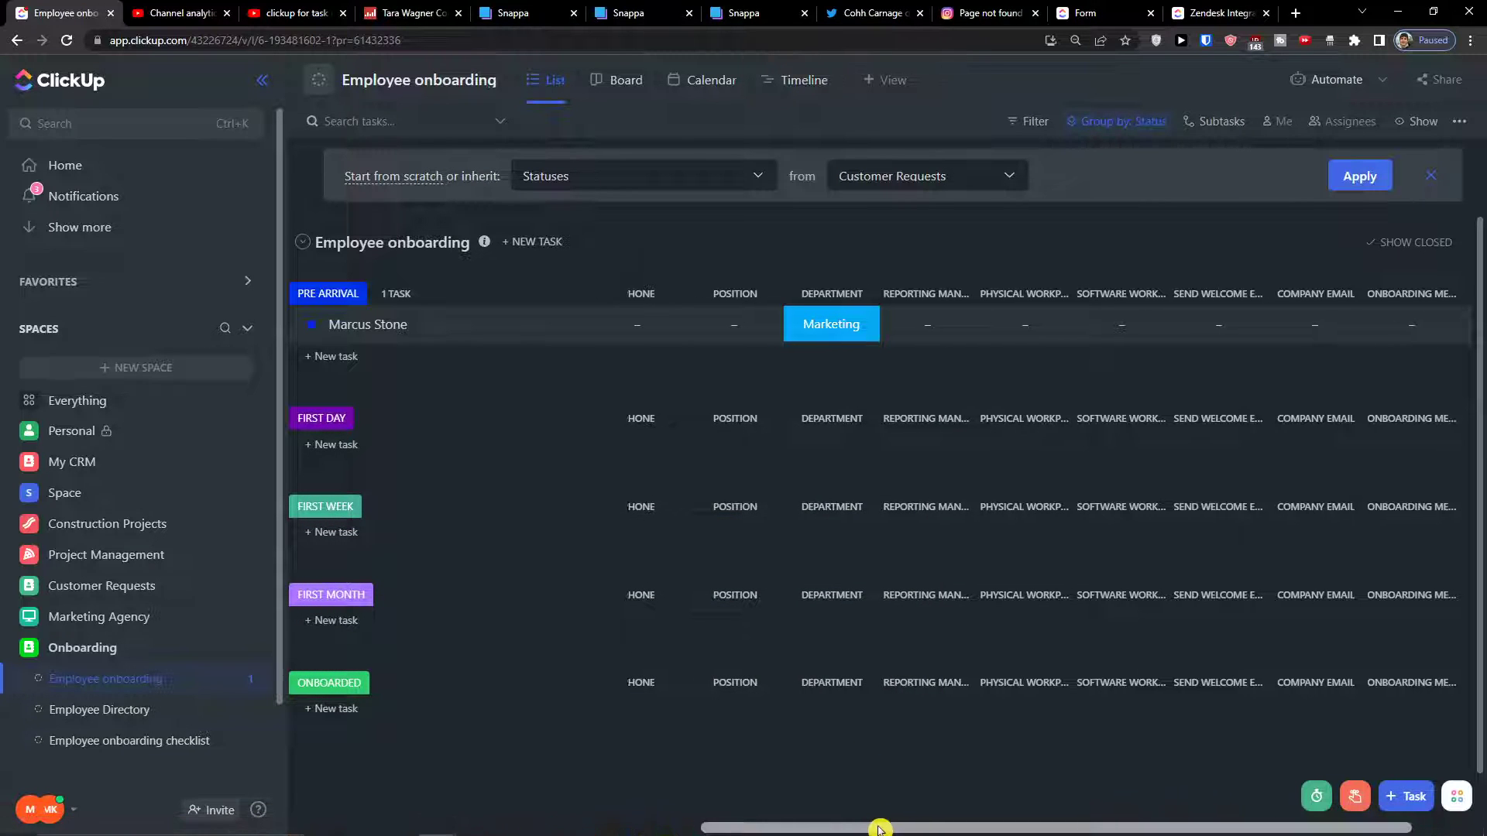
left_click_drag(876, 829, 946, 828)
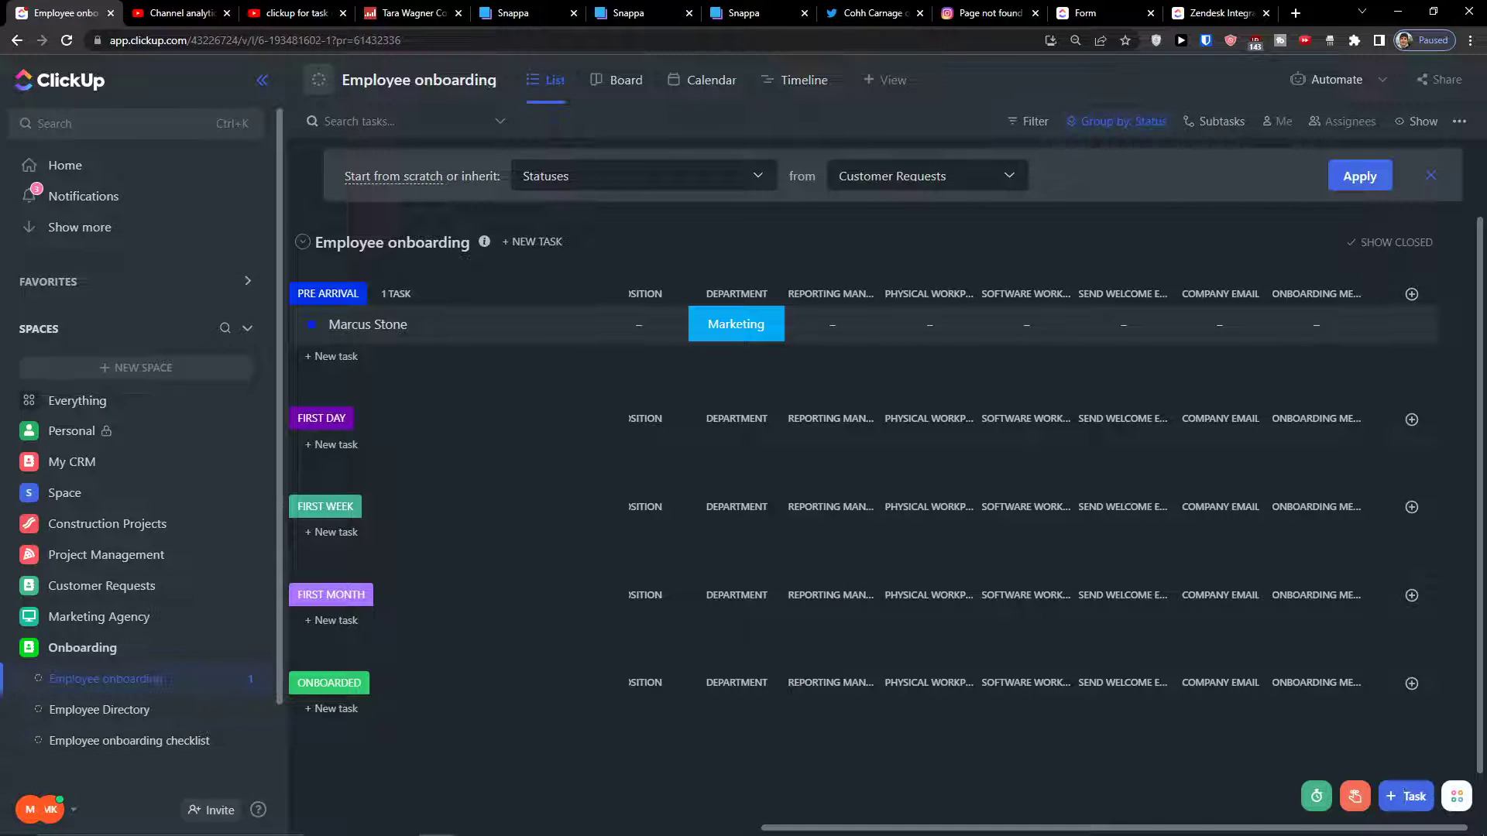
Delete the onboarding meeting column from the list
left_click(1352, 294)
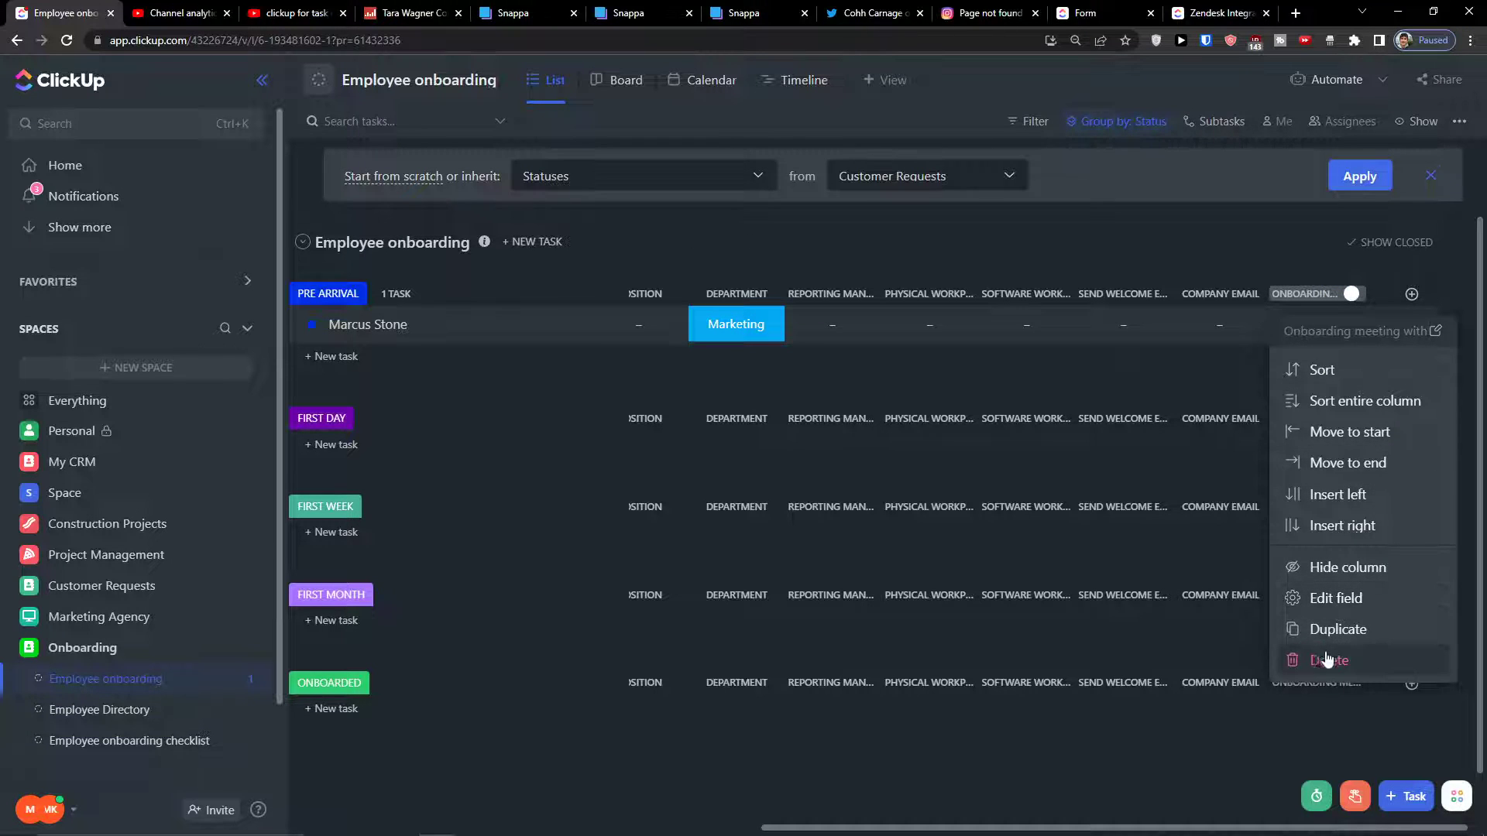
left_click(1329, 657)
left_click(907, 551)
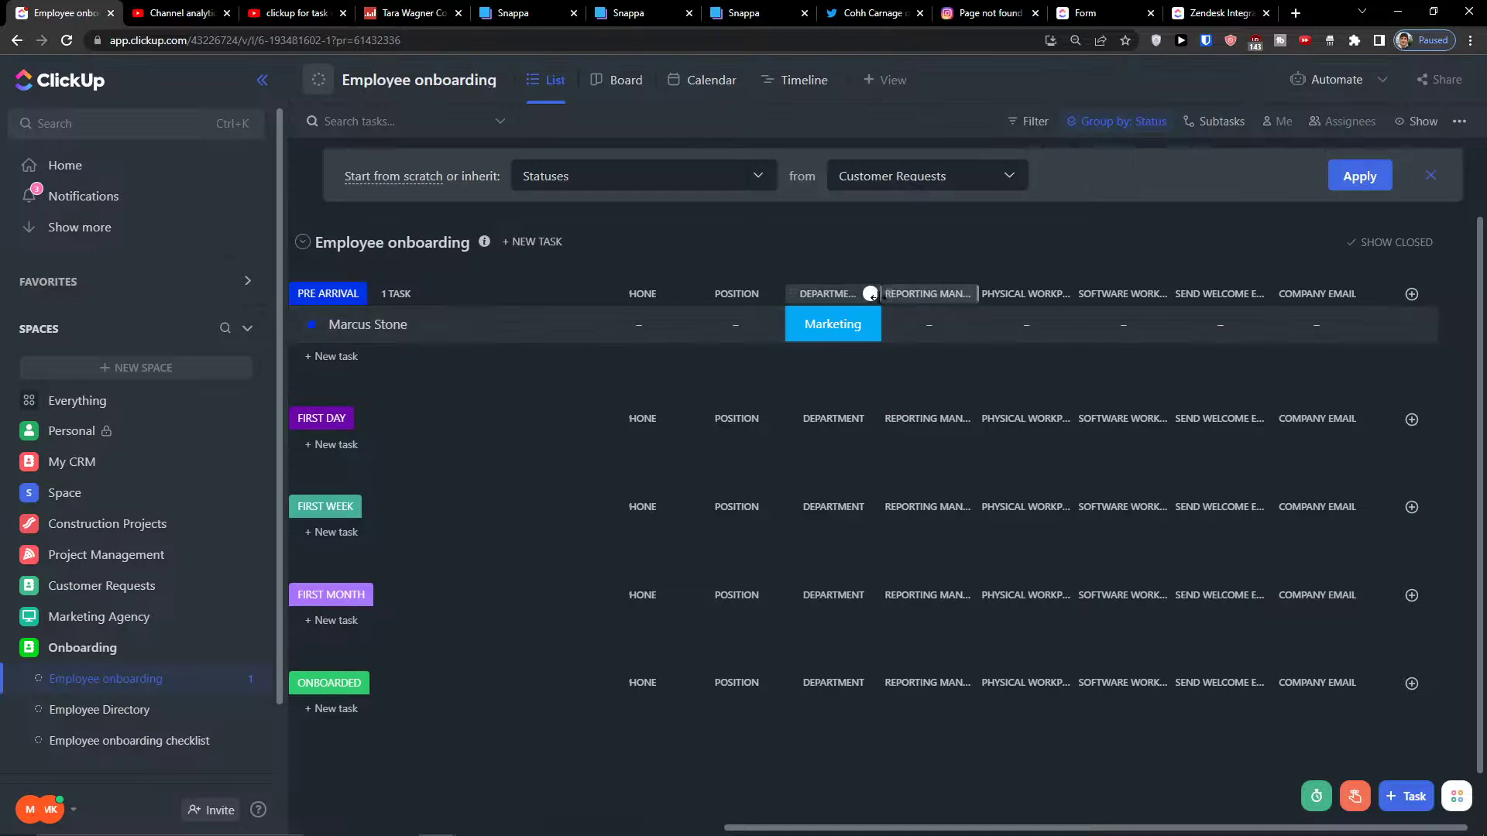
Duplicate the Physical workplace column several times and move the copies after Company Email
left_click(1011, 298)
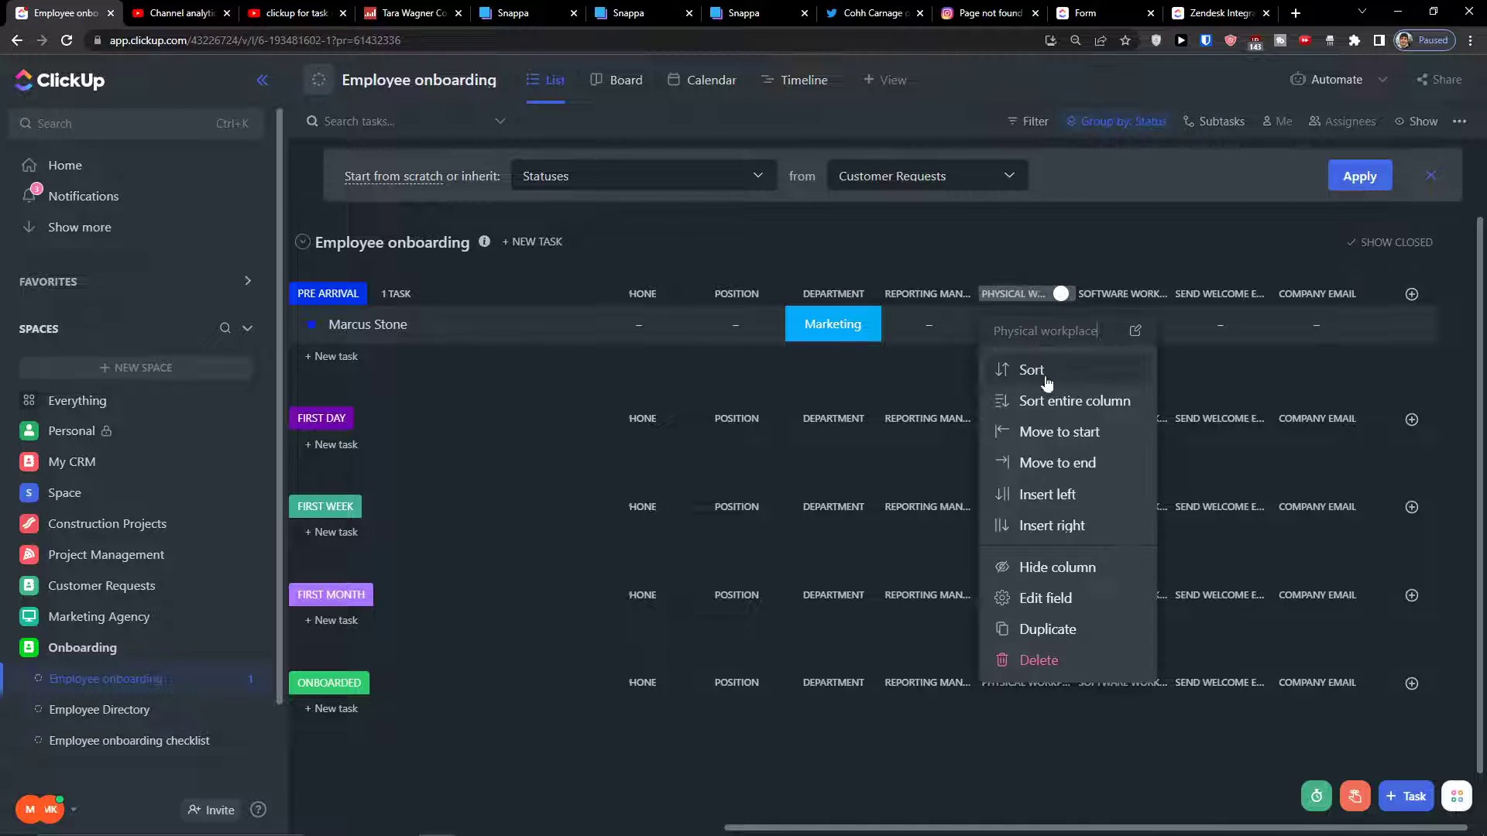
left_click(1065, 631)
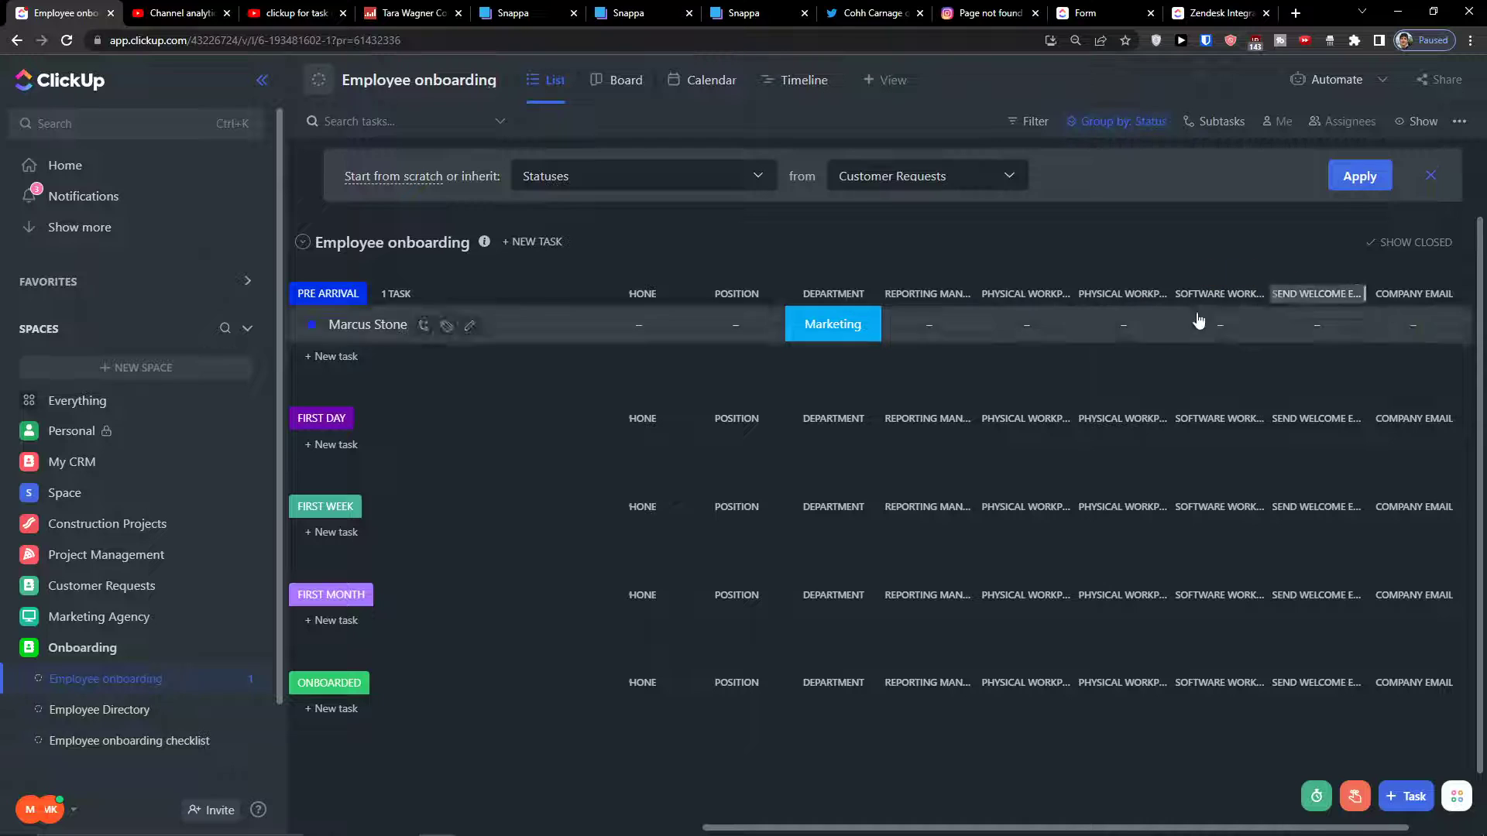
left_click_drag(1113, 305, 1434, 295)
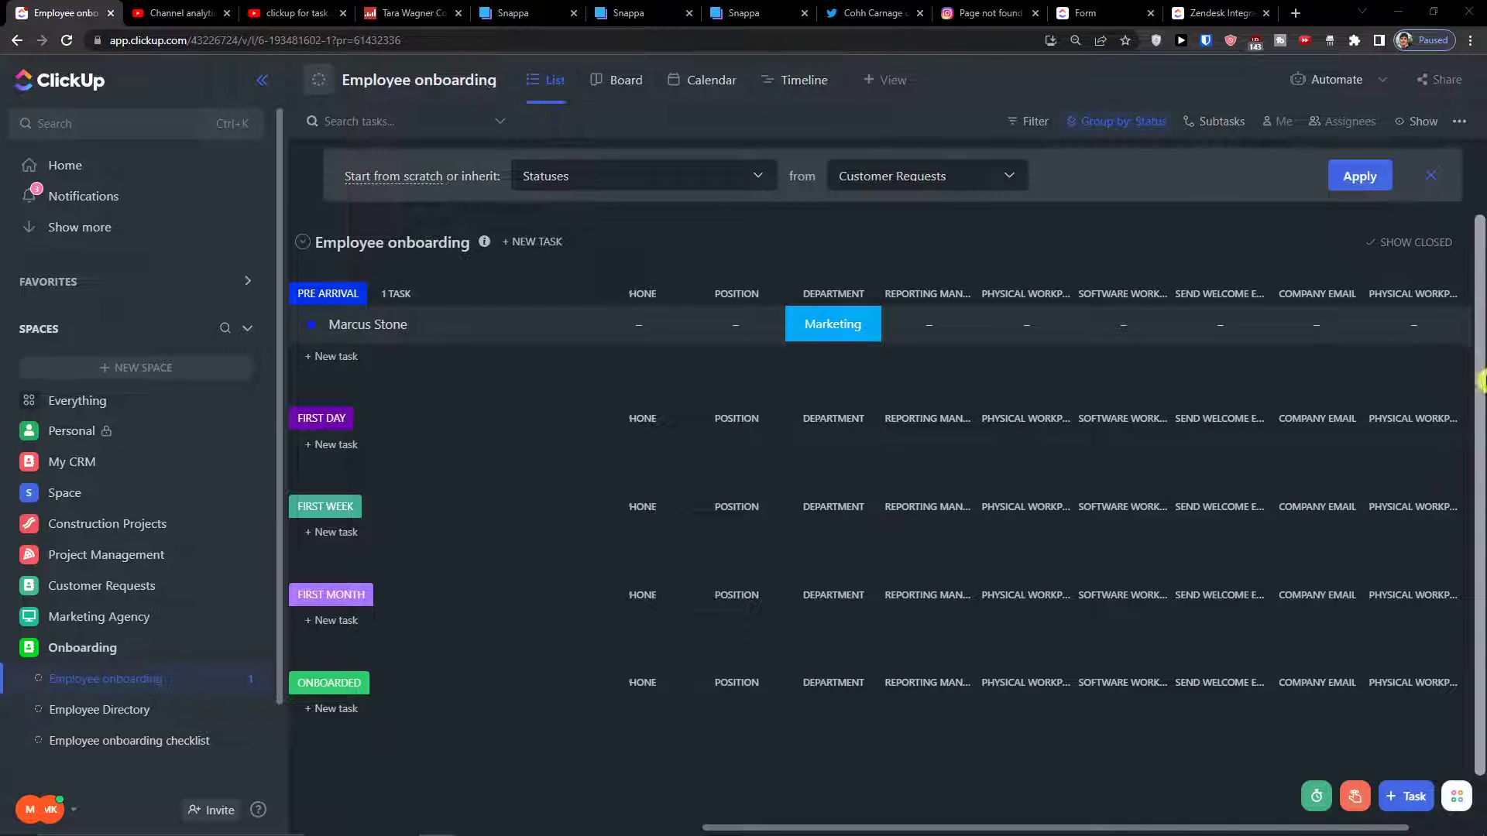
left_click(1447, 293)
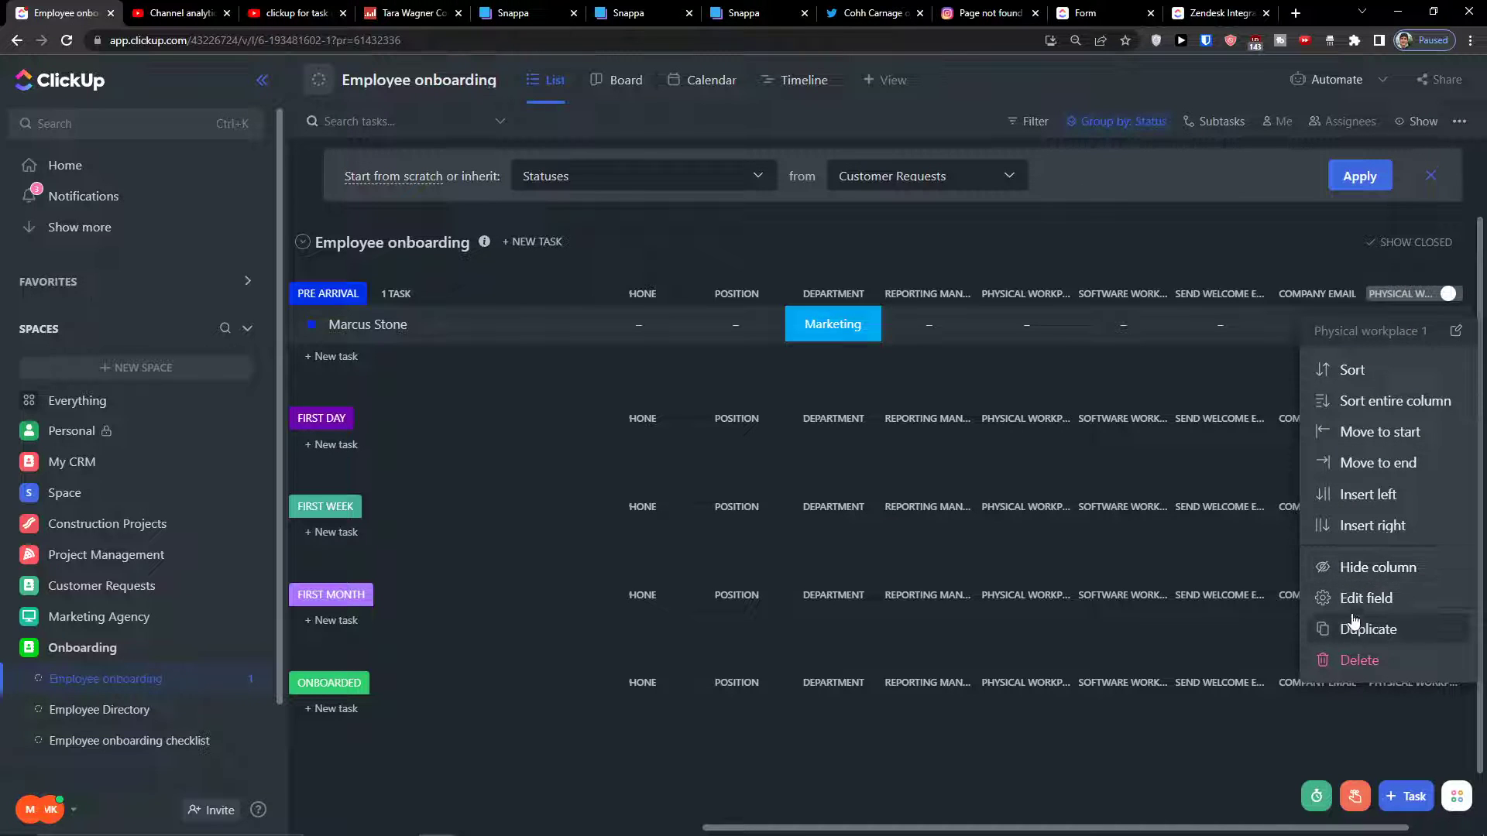
left_click(1363, 629)
left_click(1410, 293)
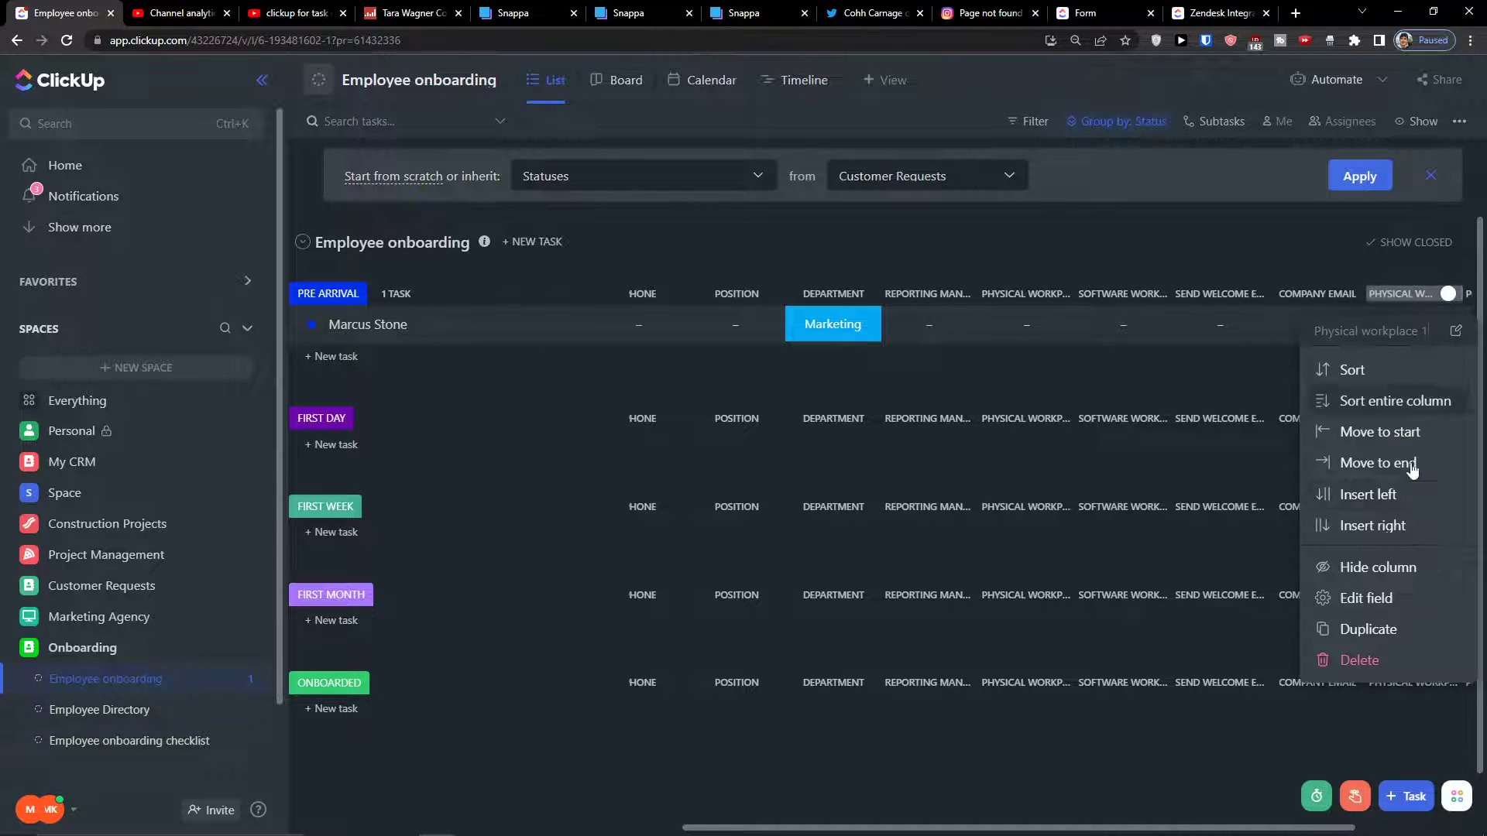
left_click(1394, 626)
left_click_drag(1227, 827, 1397, 827)
Open the Edit field settings for Physical workplace 1 and select its name
left_click(1136, 296)
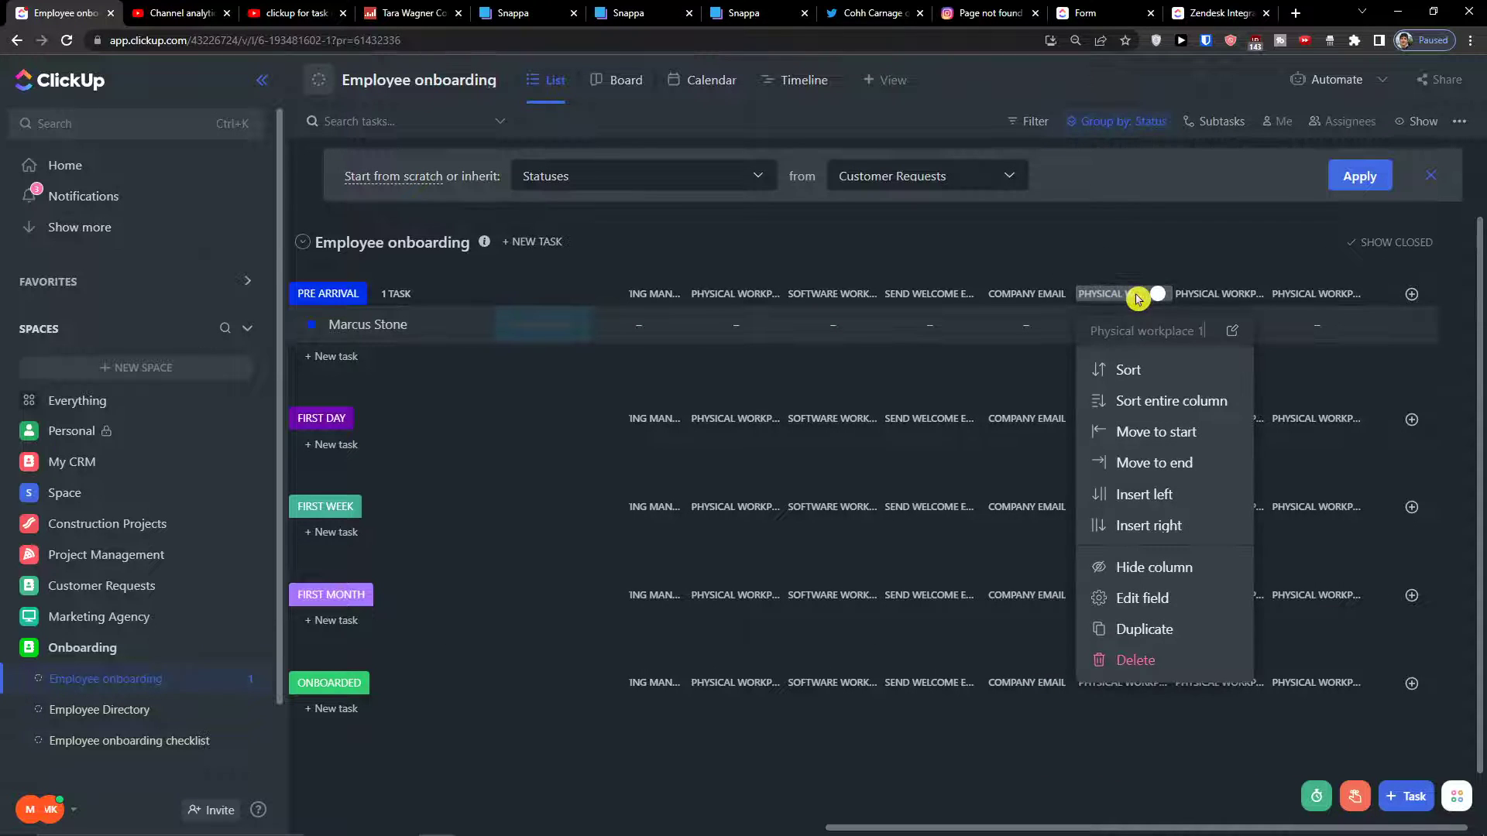
left_click(1146, 598)
left_click_drag(710, 220, 188, 200)
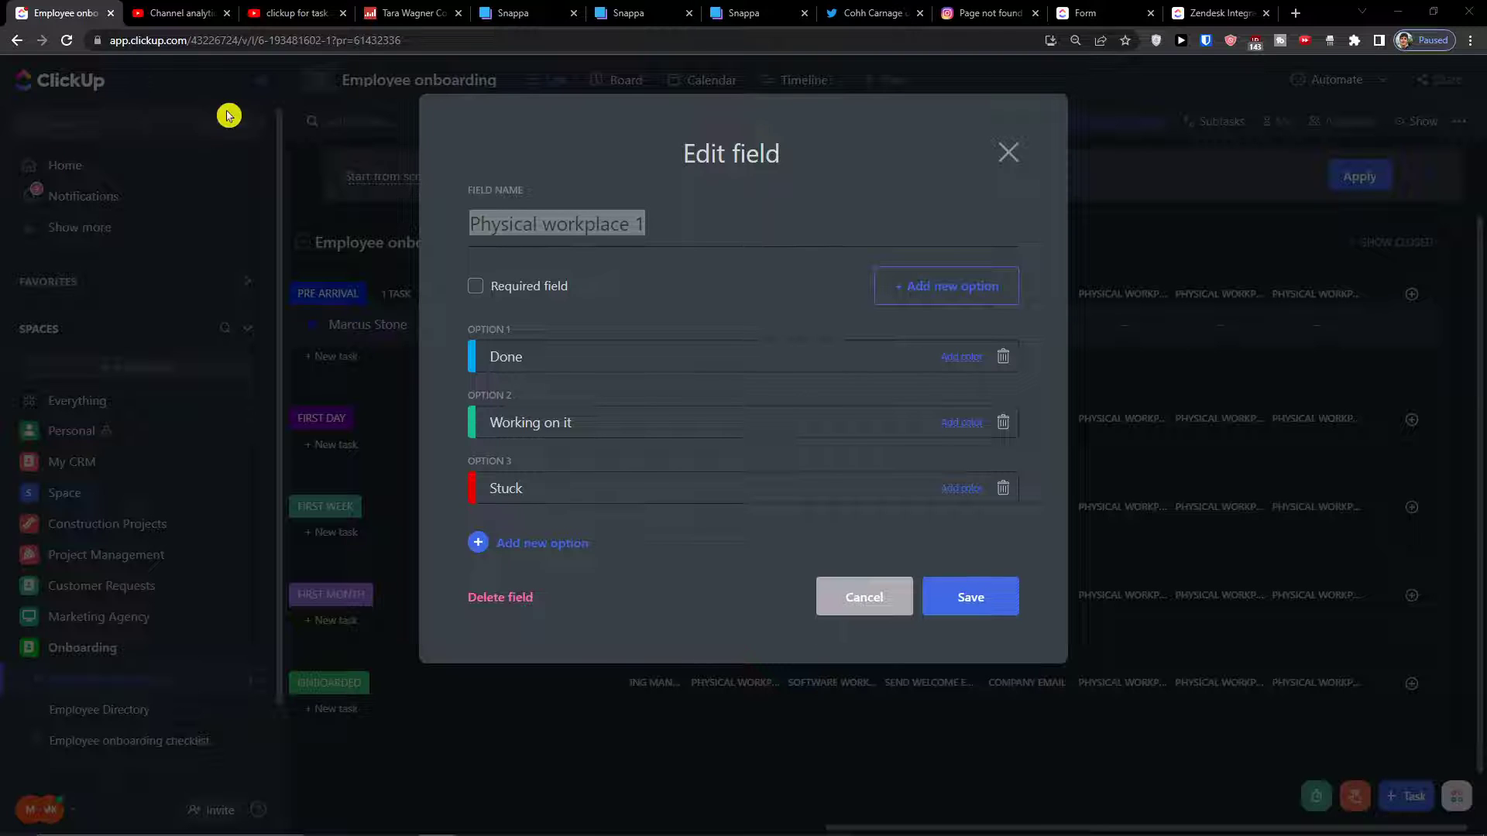
Rename Physical workplace 1 to 'Meeting with HR'
left_click(578, 227)
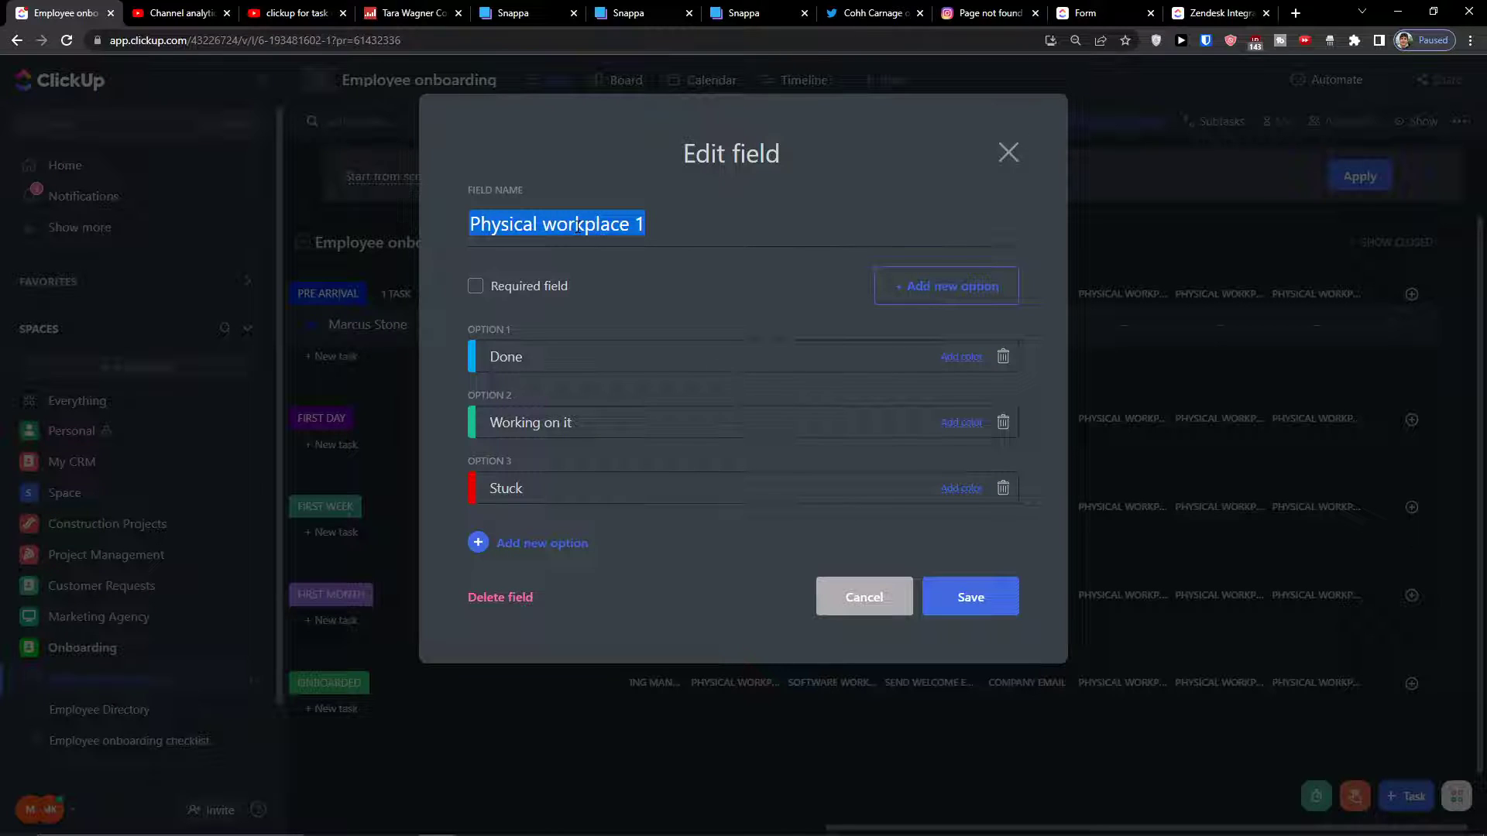
type("Mee")
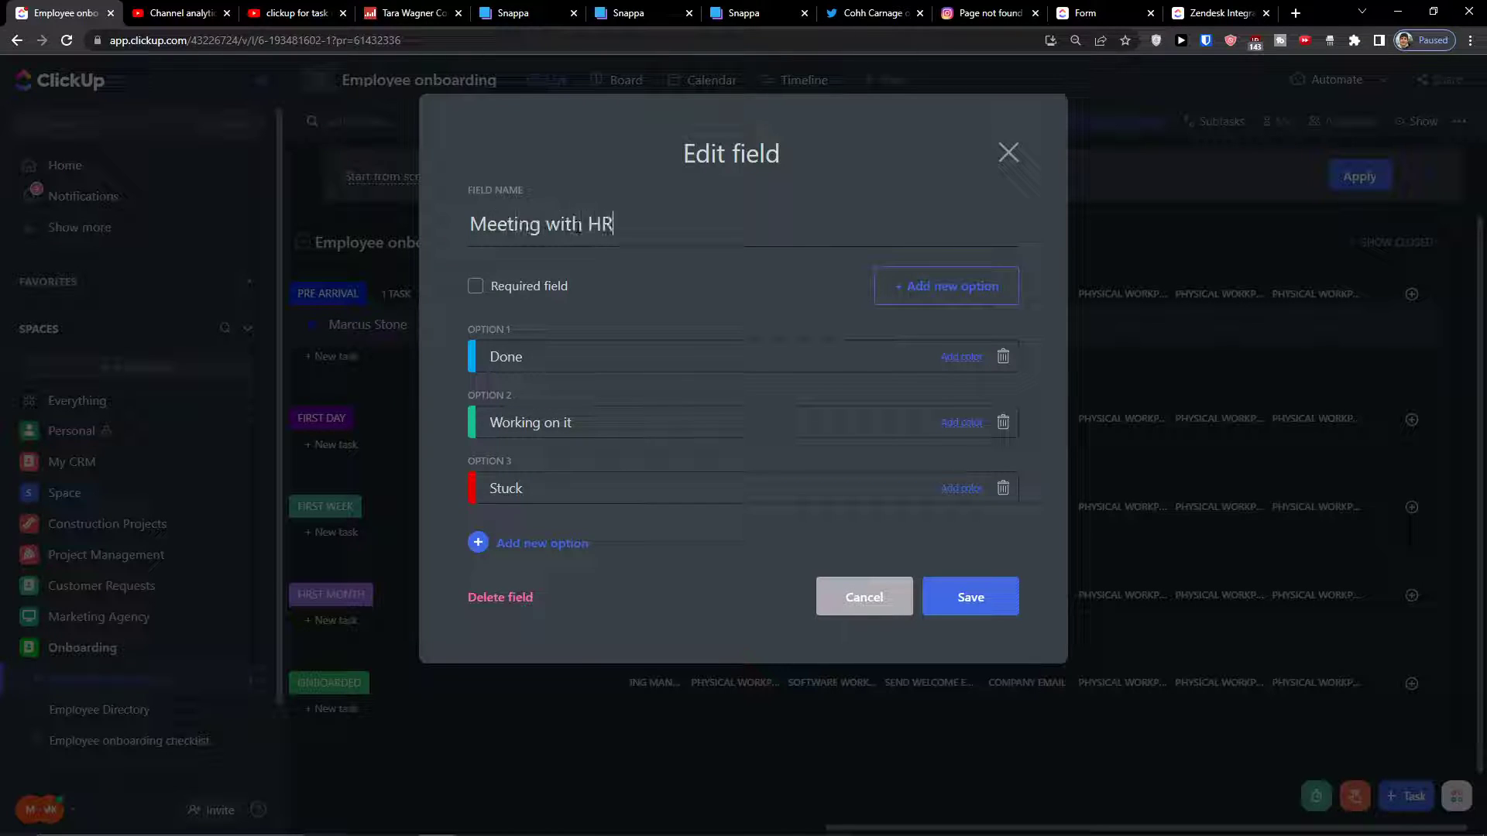
type("ting with HR")
left_click(1007, 606)
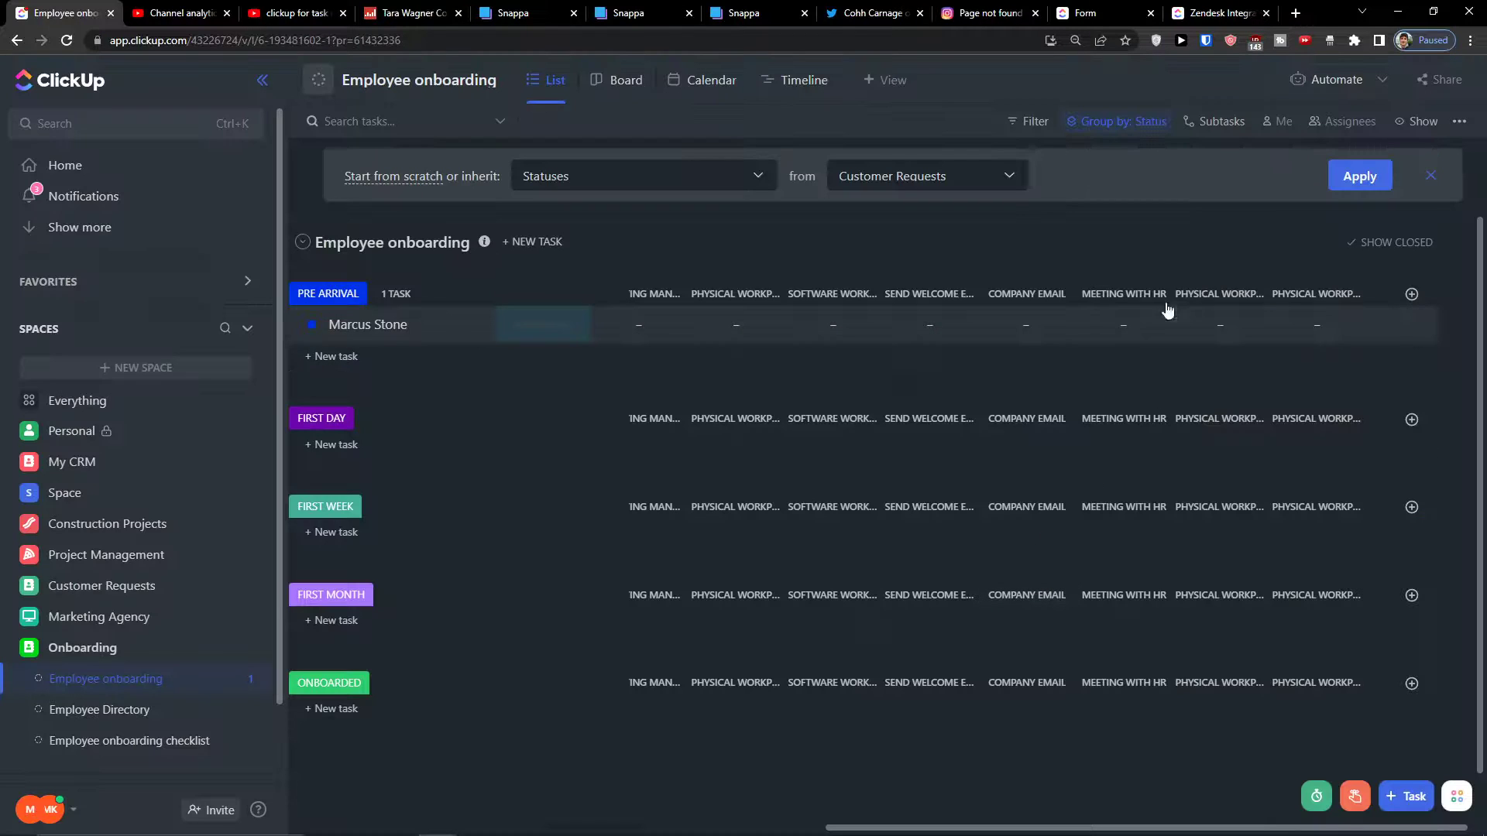
Rename Physical workplace 3 to 'Schedule Training Session'
left_click(1223, 299)
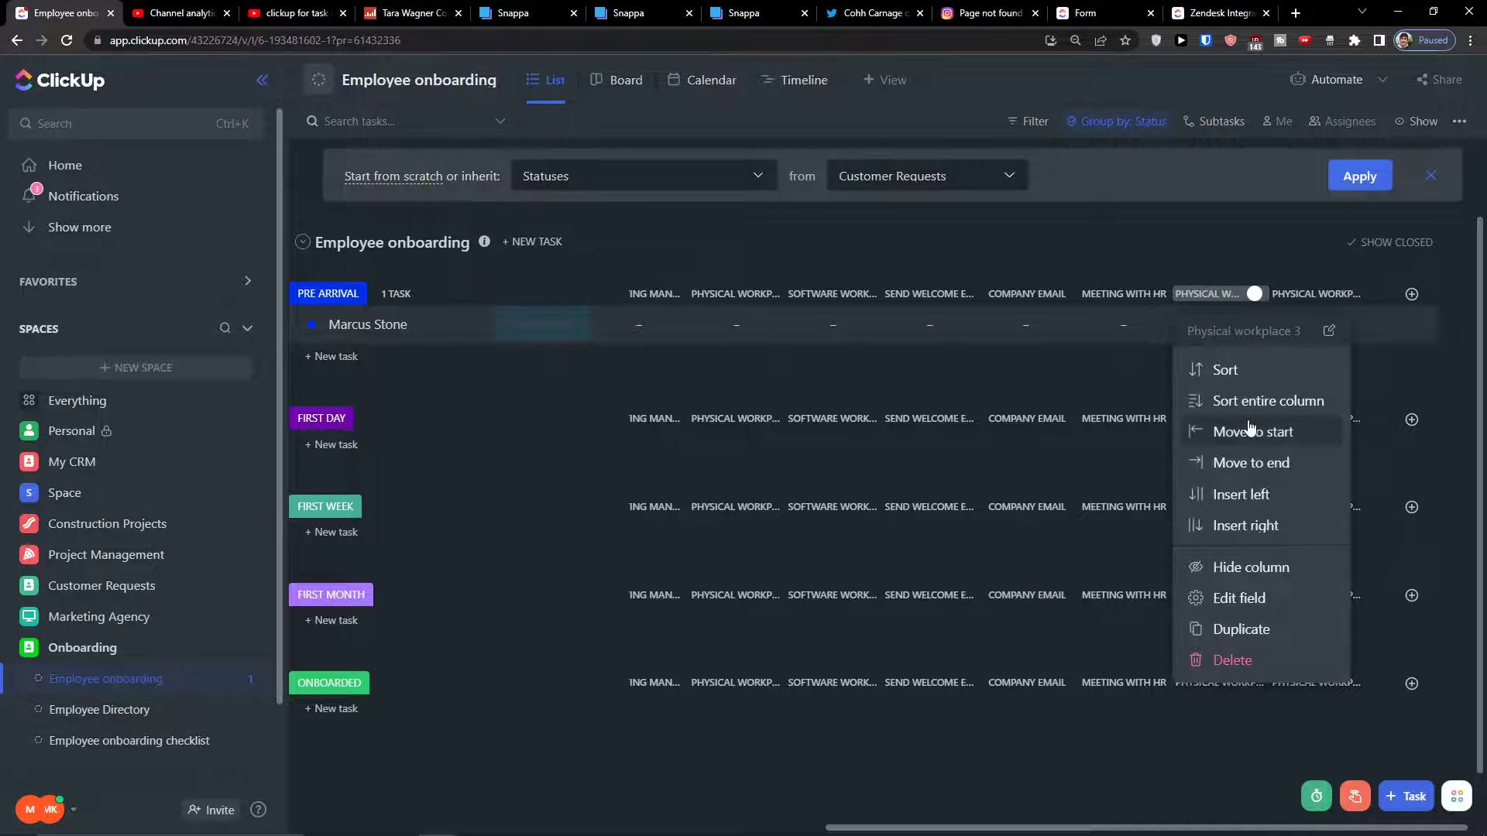
left_click(1236, 600)
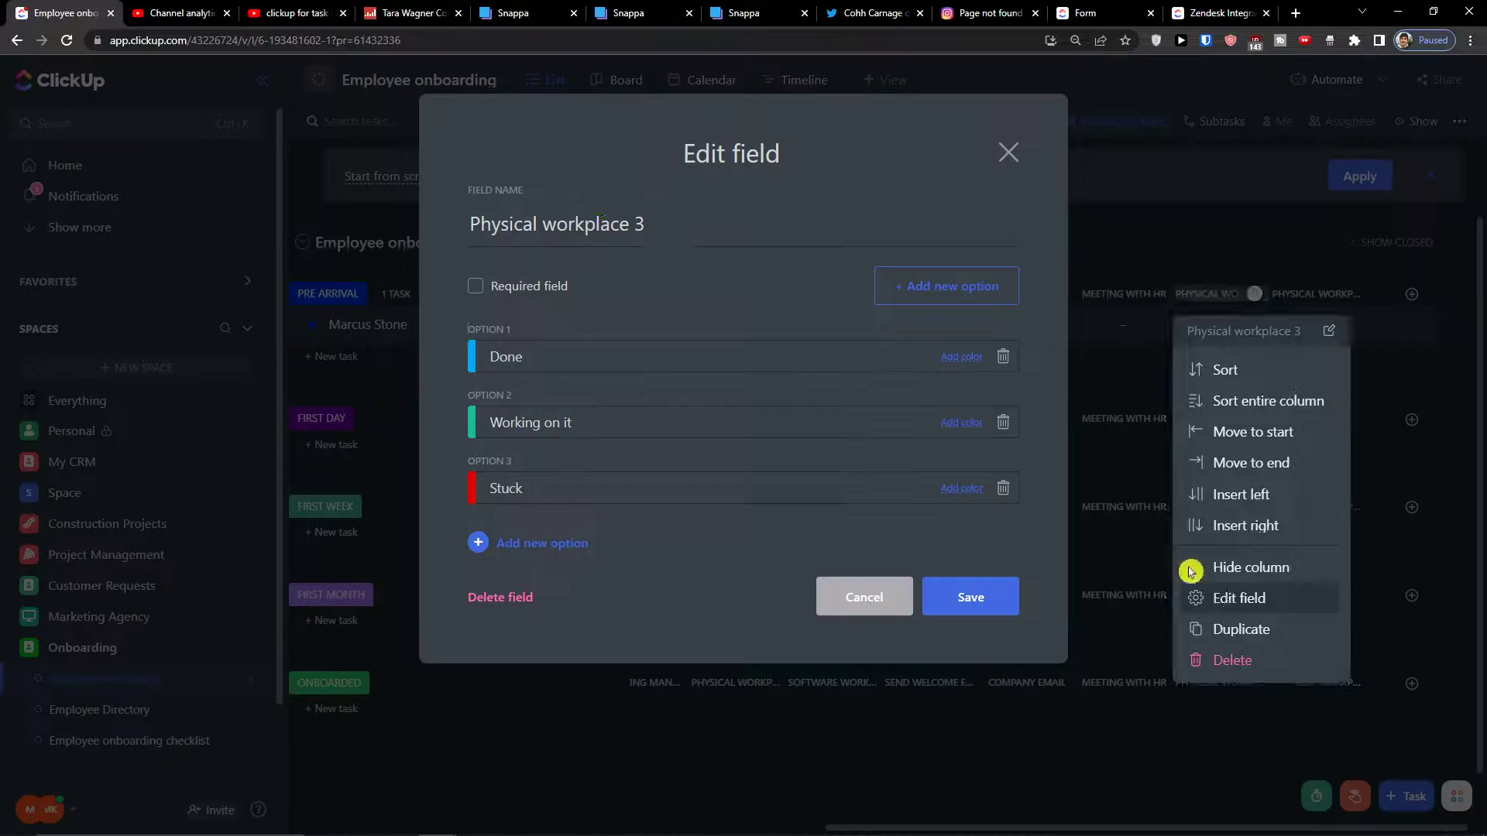
double_click(593, 242)
left_click(592, 243)
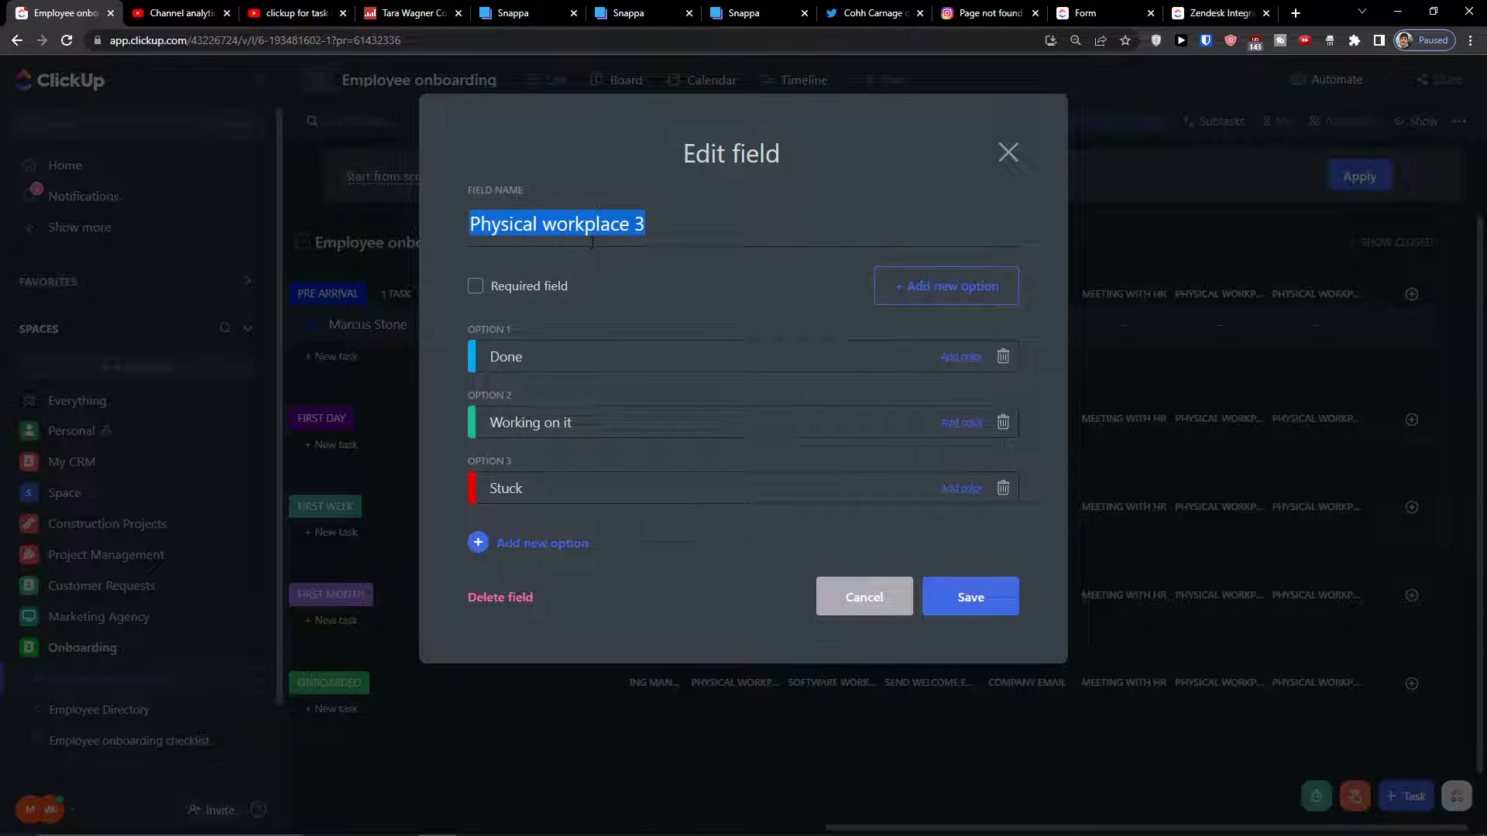
type("Schue")
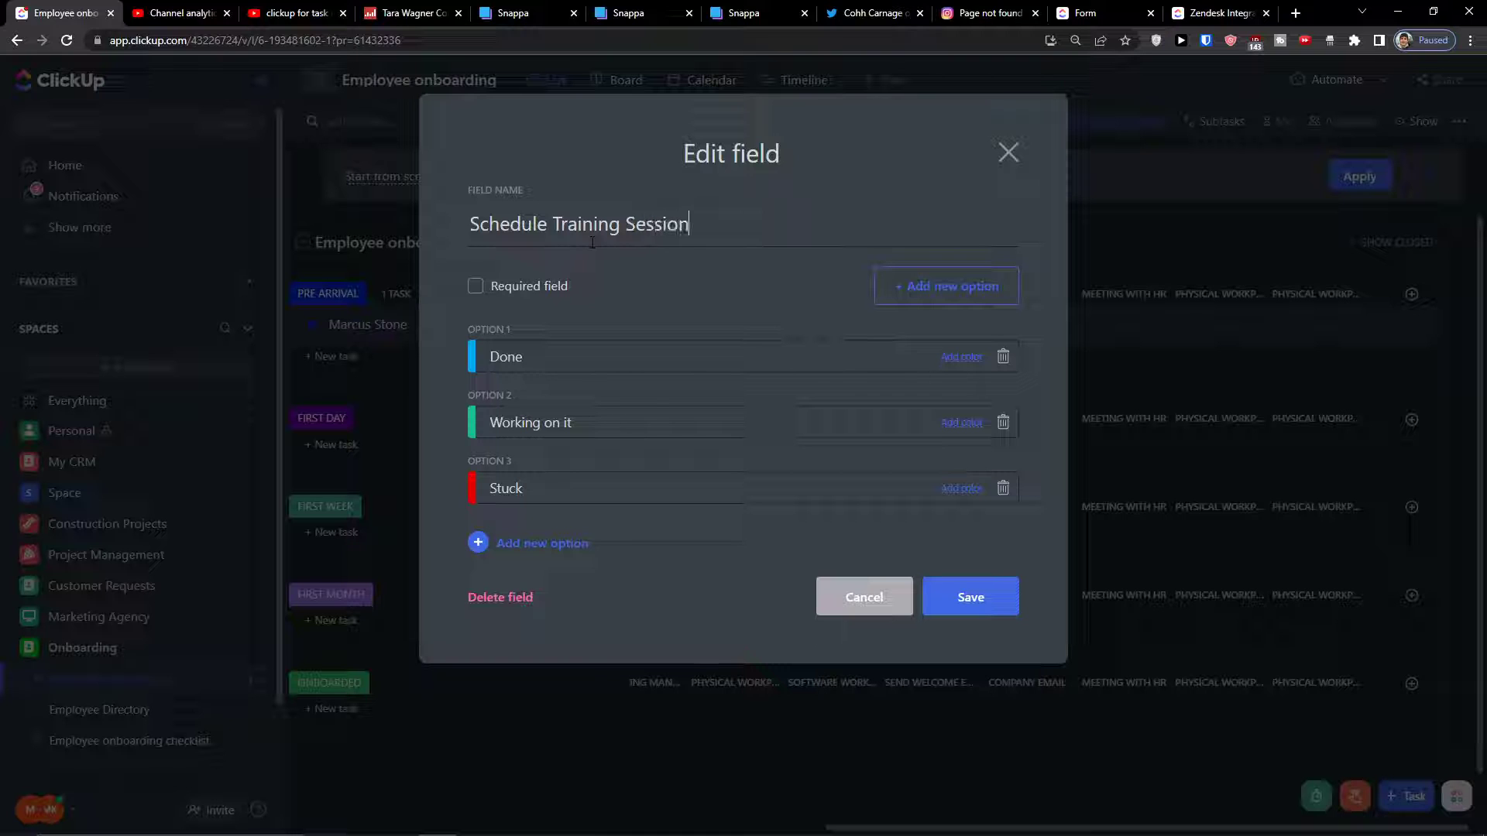
left_click(1007, 597)
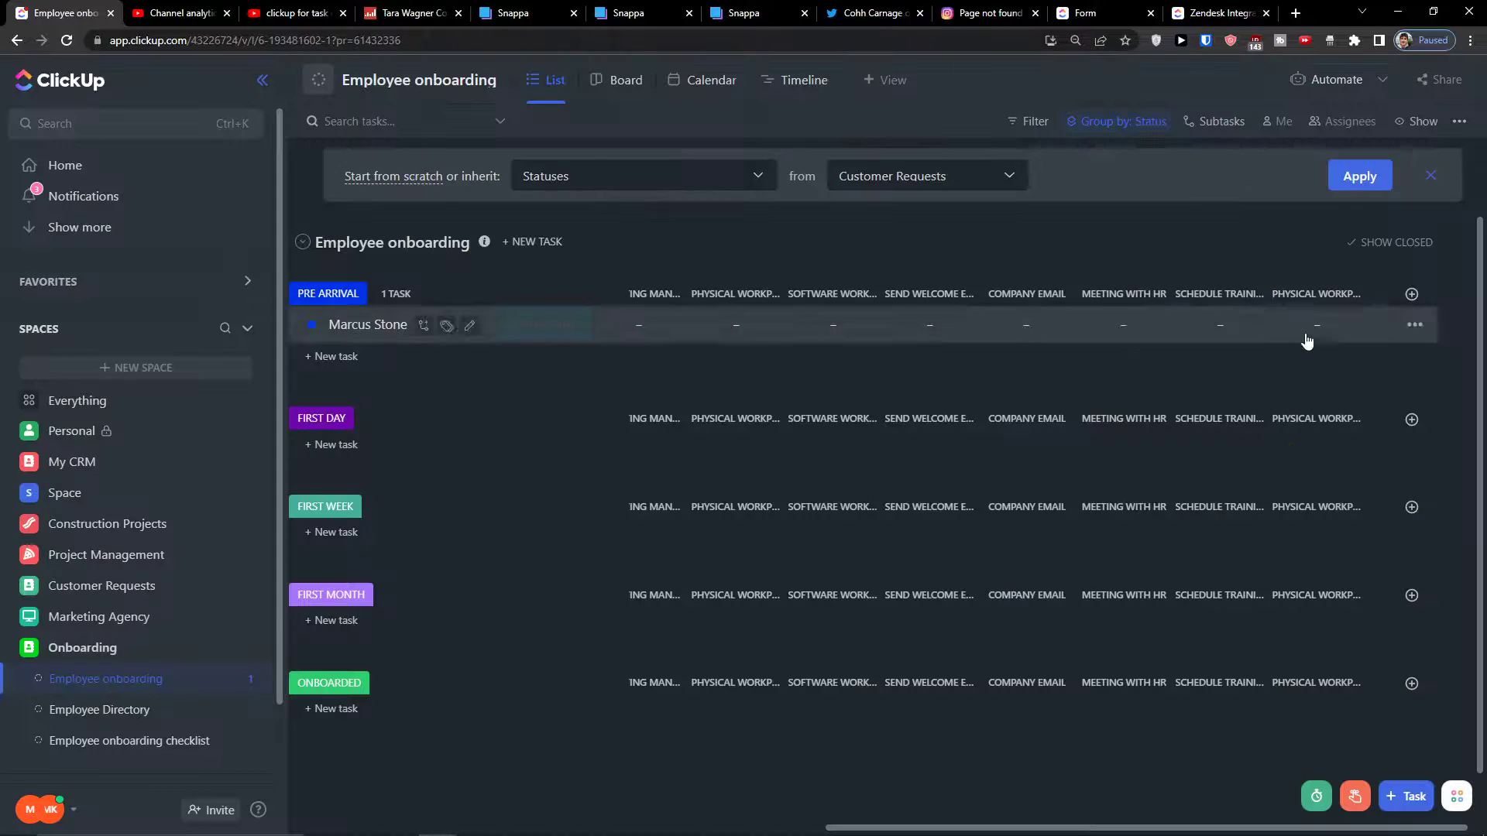
Rename Physical workplace 2 to 'Company Tour'
left_click(1323, 293)
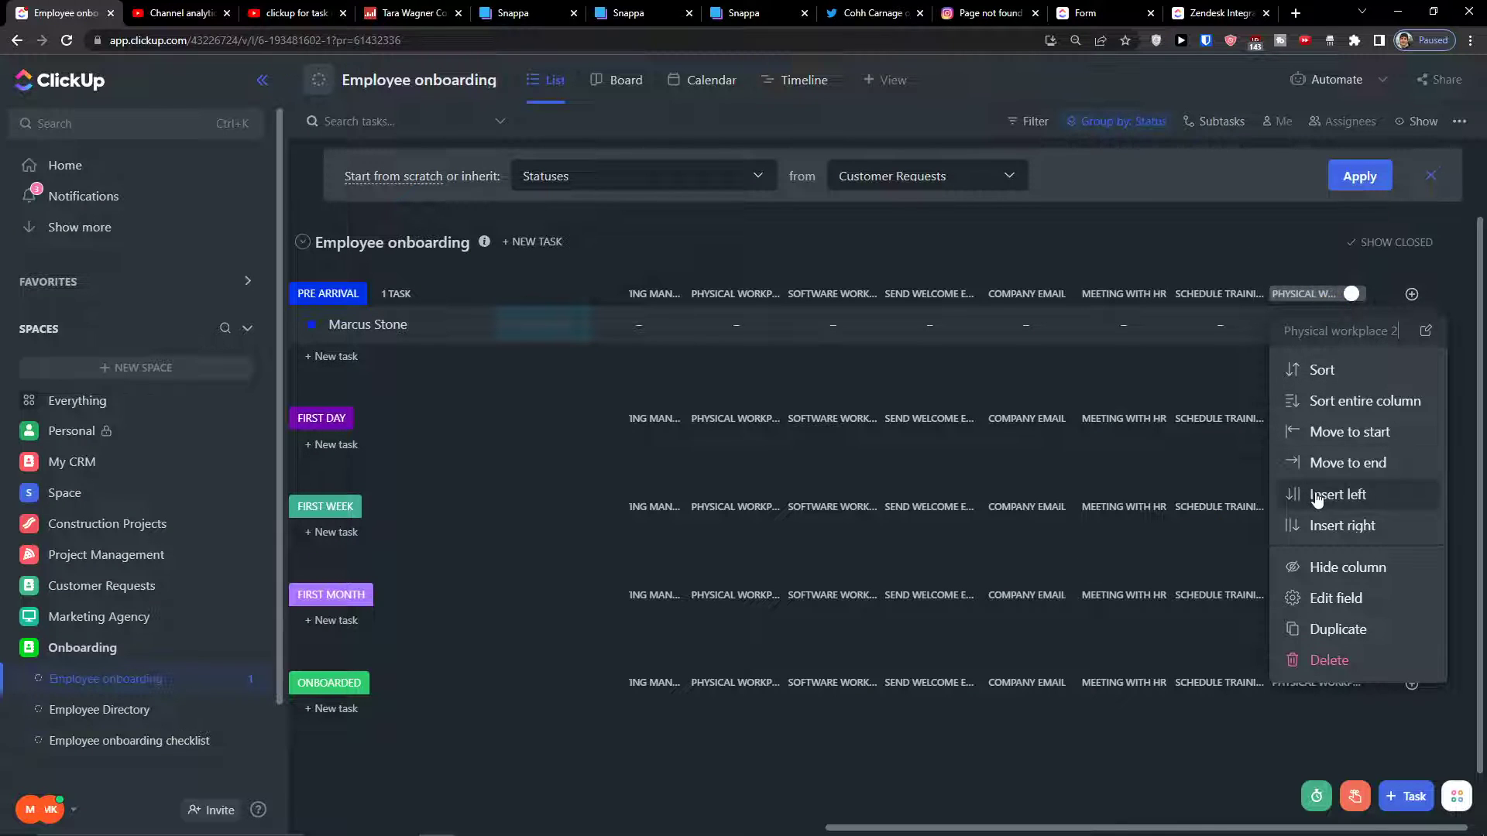
left_click(1317, 597)
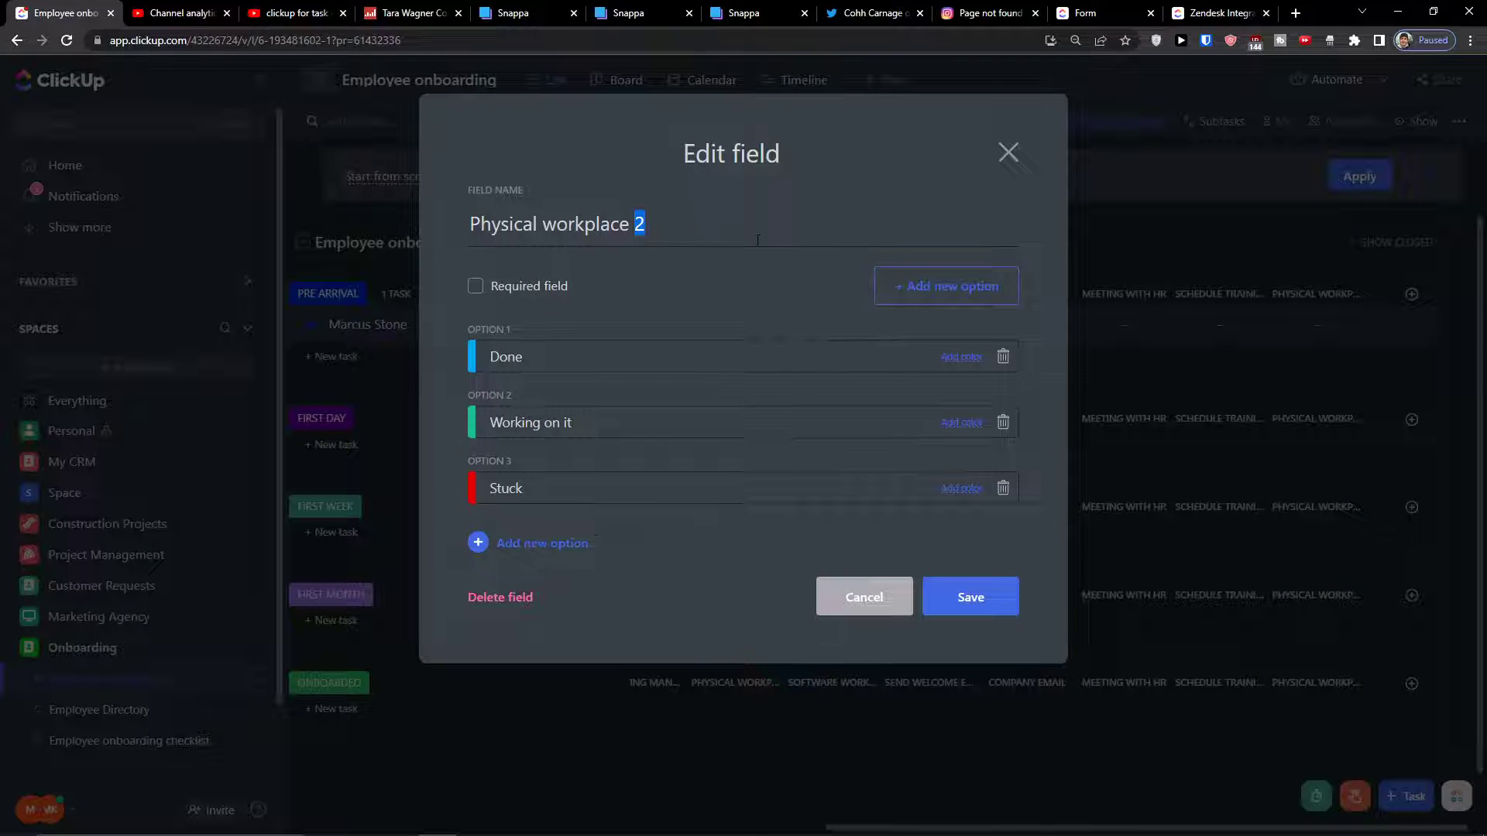
triple_click(758, 240)
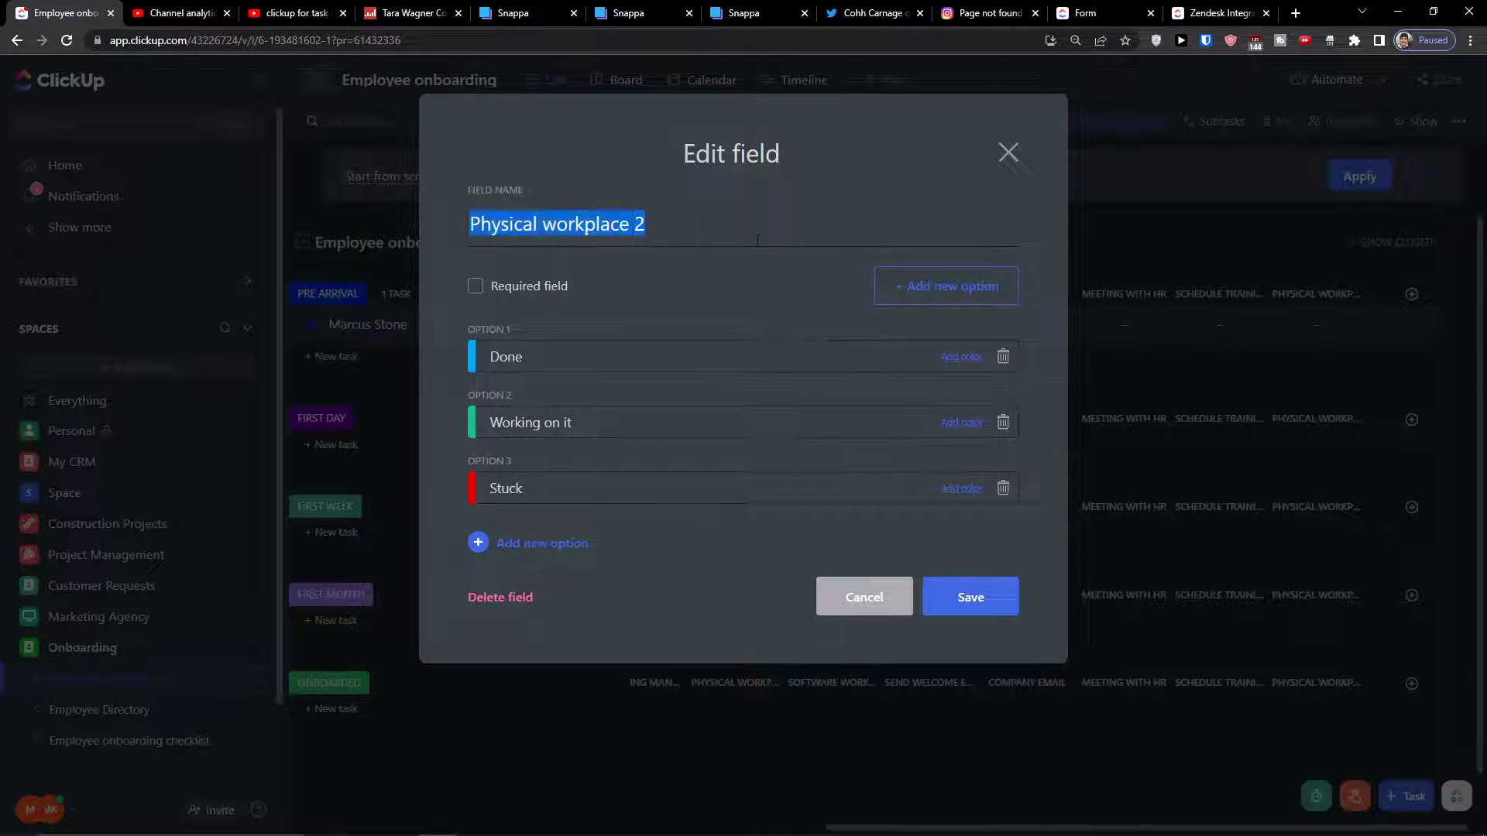
type("Company Tour")
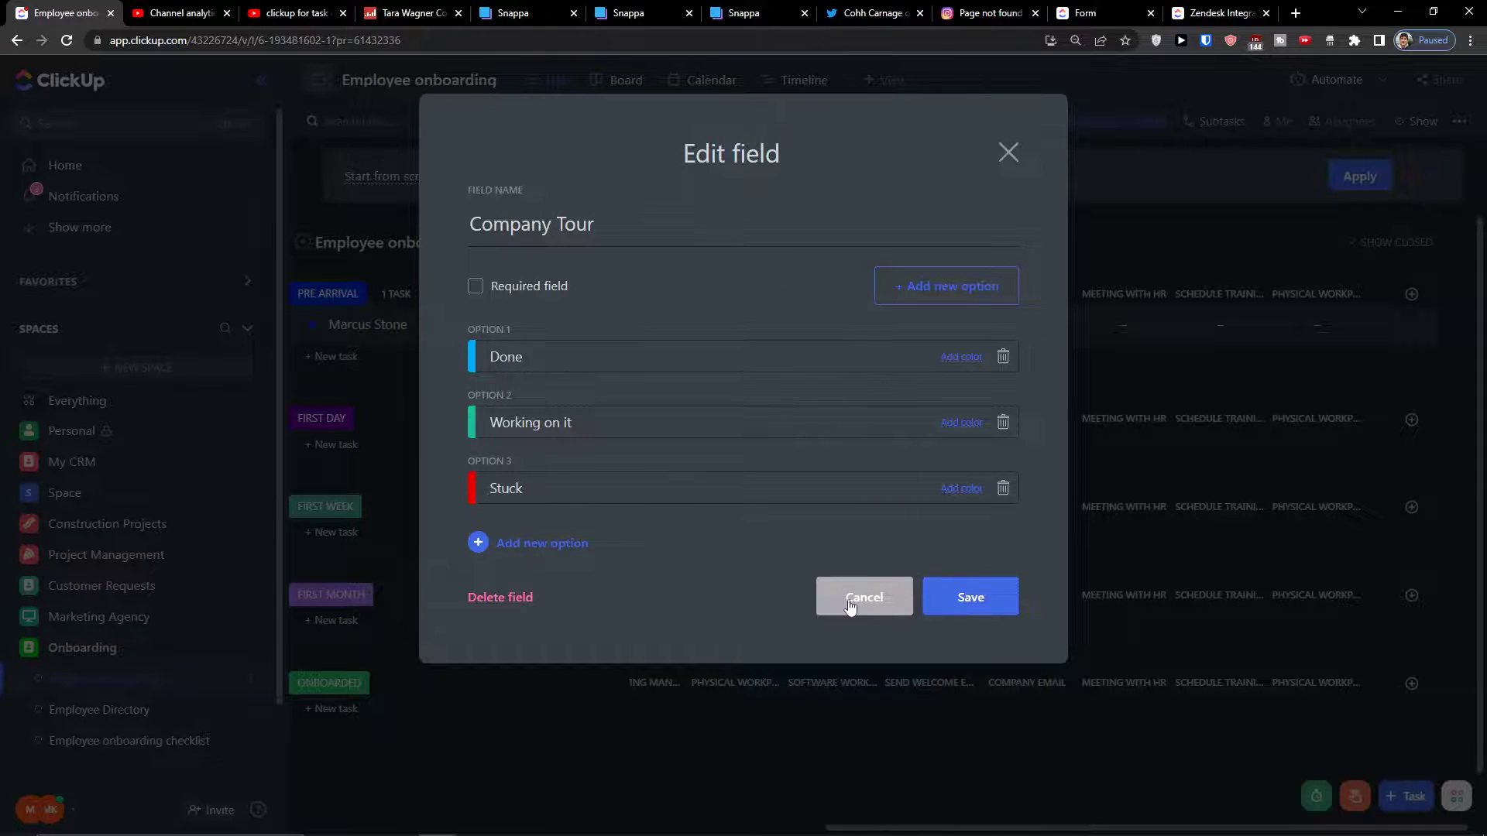
left_click(850, 605)
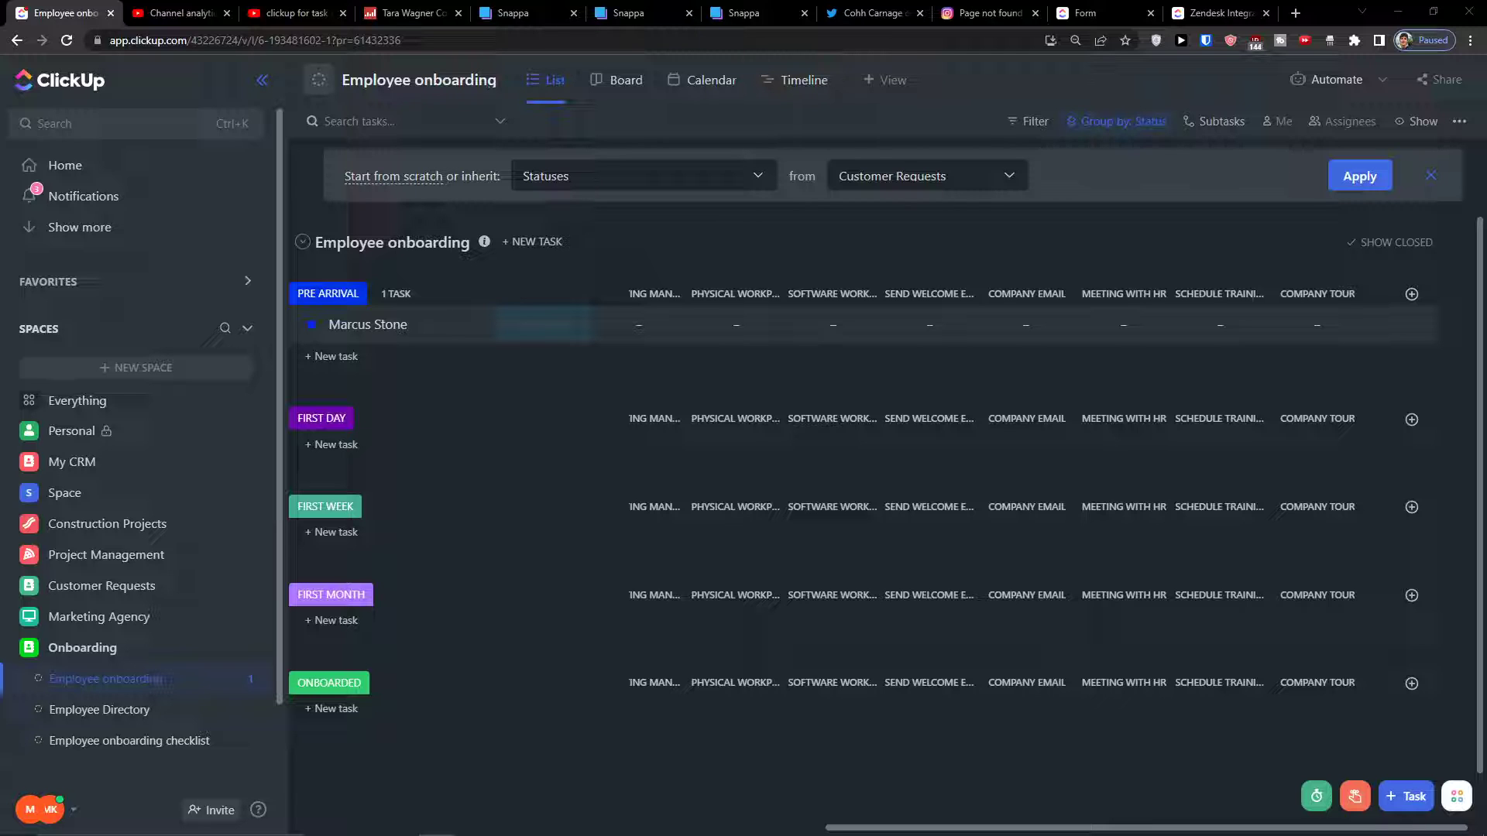
Create a People column named 'Responsible to the onboarding' after Company Tour
left_click(1411, 293)
scroll(1385, 569, "down", 2)
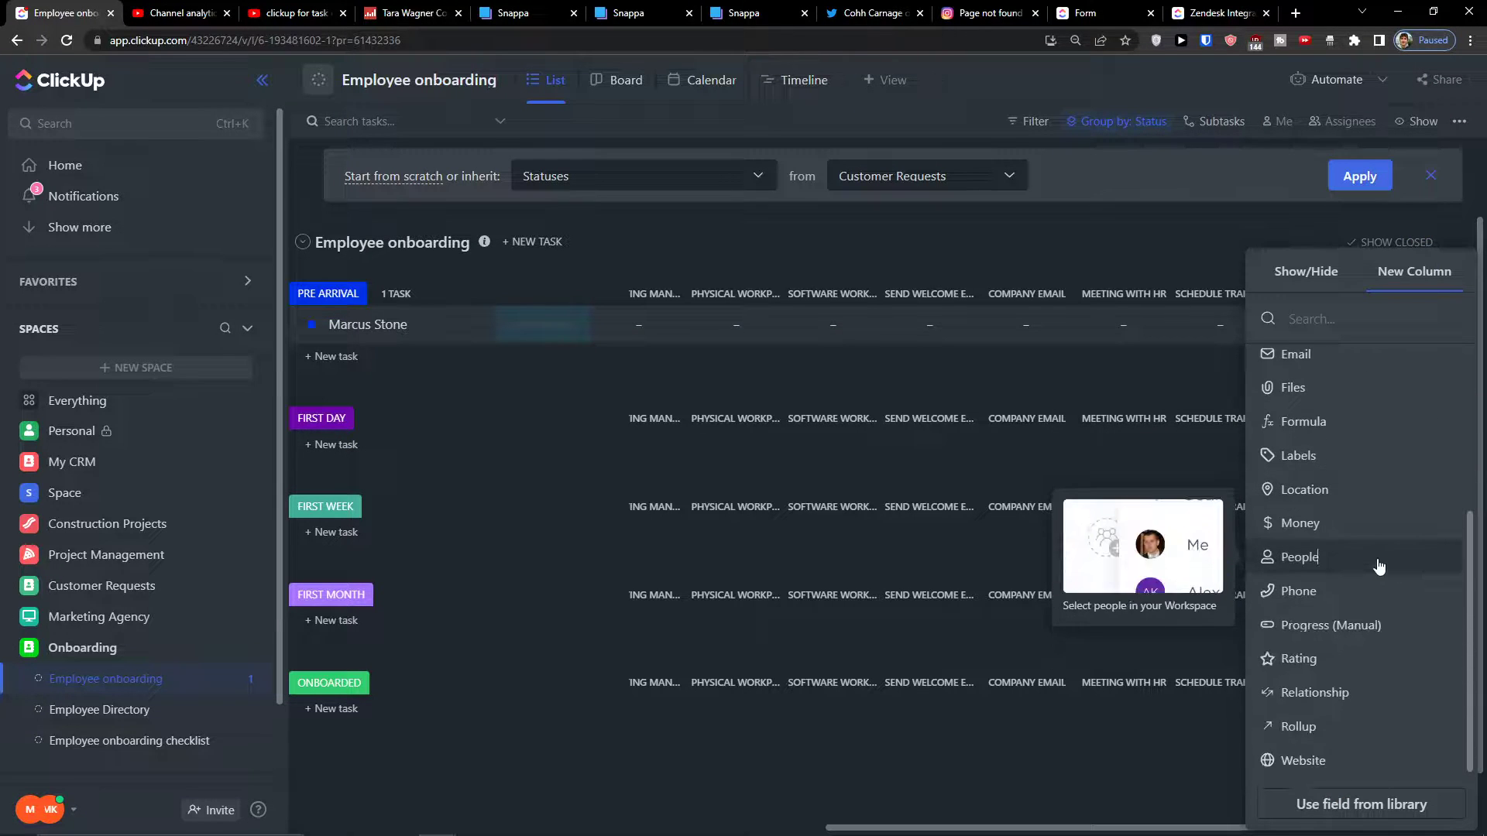
left_click(1289, 562)
type("Responsible to the onboarding")
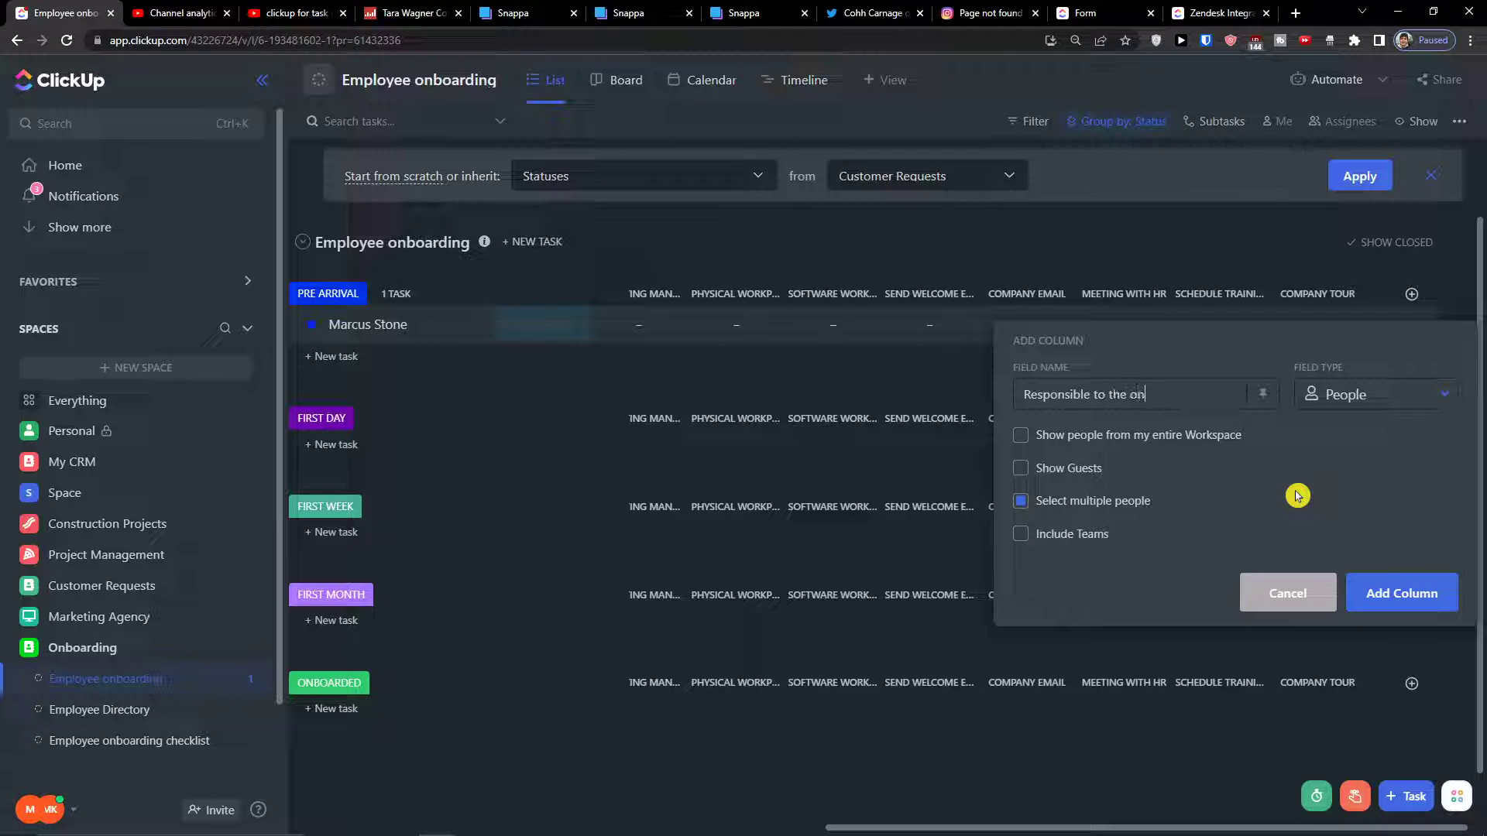
left_click(1402, 592)
left_click_drag(1050, 825, 1168, 830)
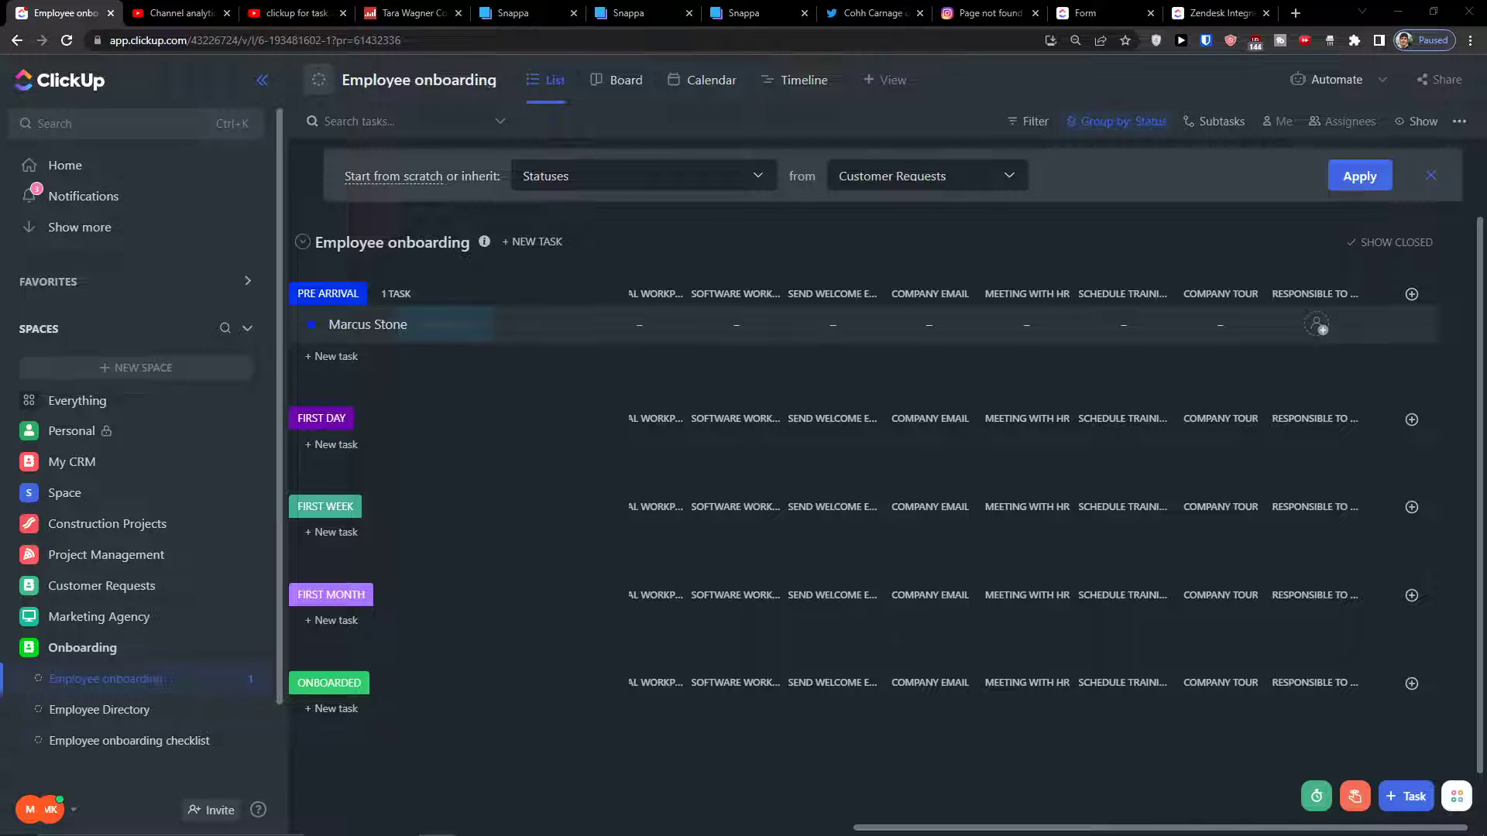
Add a Rating column named 'Performance 1st week'
left_click(1409, 292)
scroll(1301, 557, "down", 5)
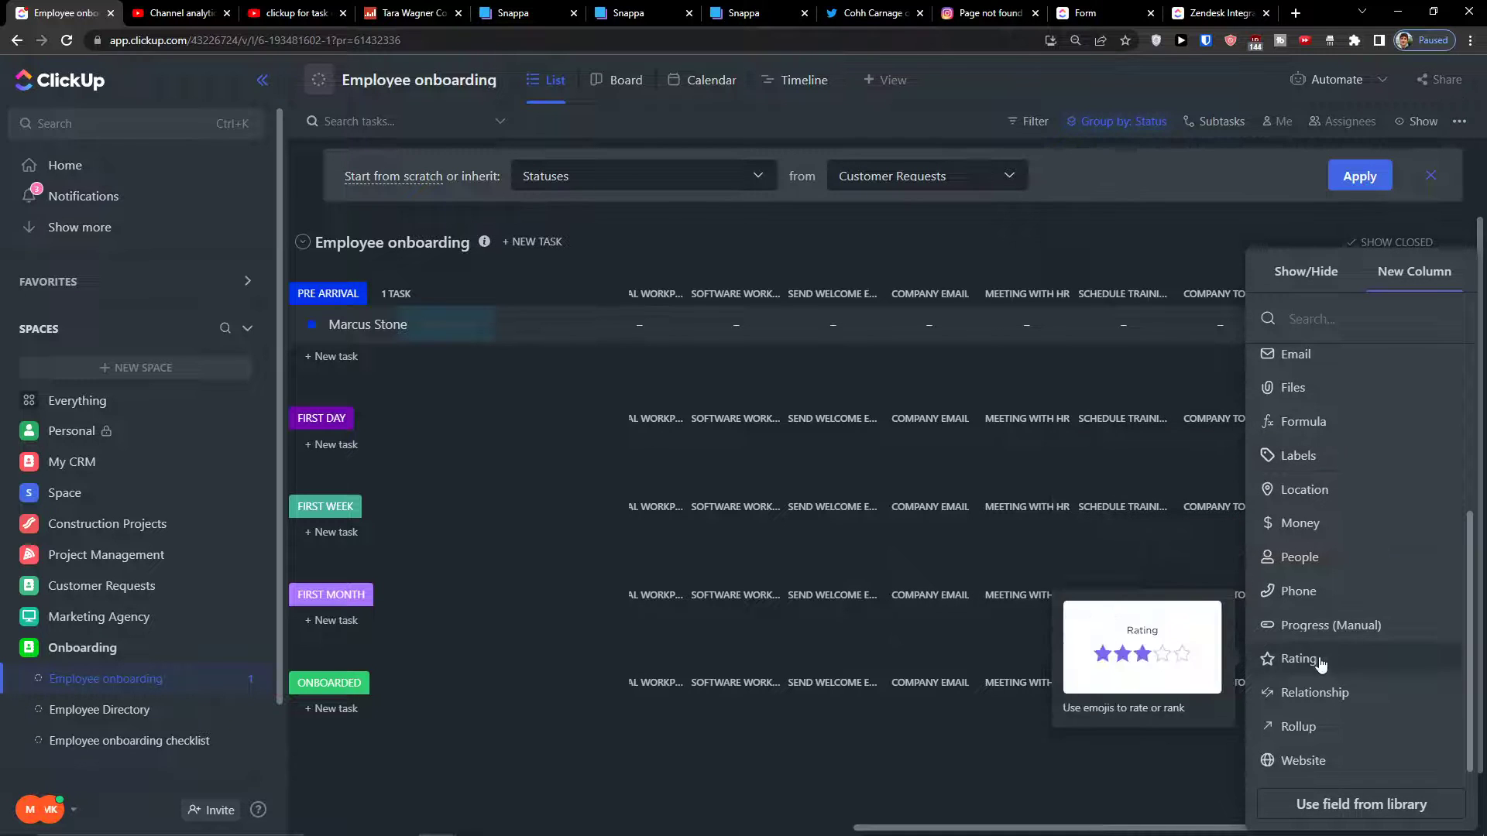
left_click(1321, 660)
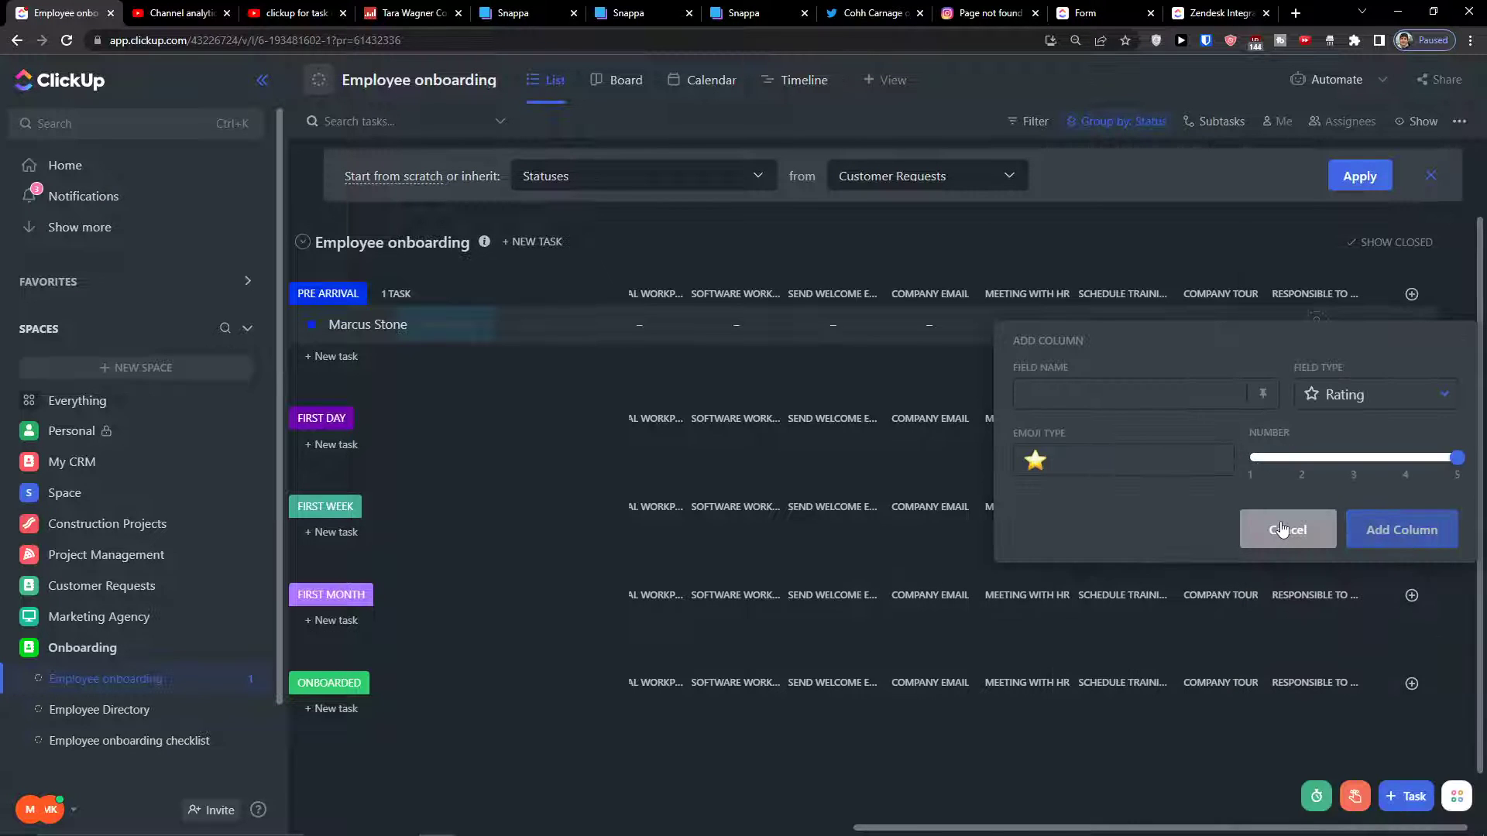
type("Performance 1st week")
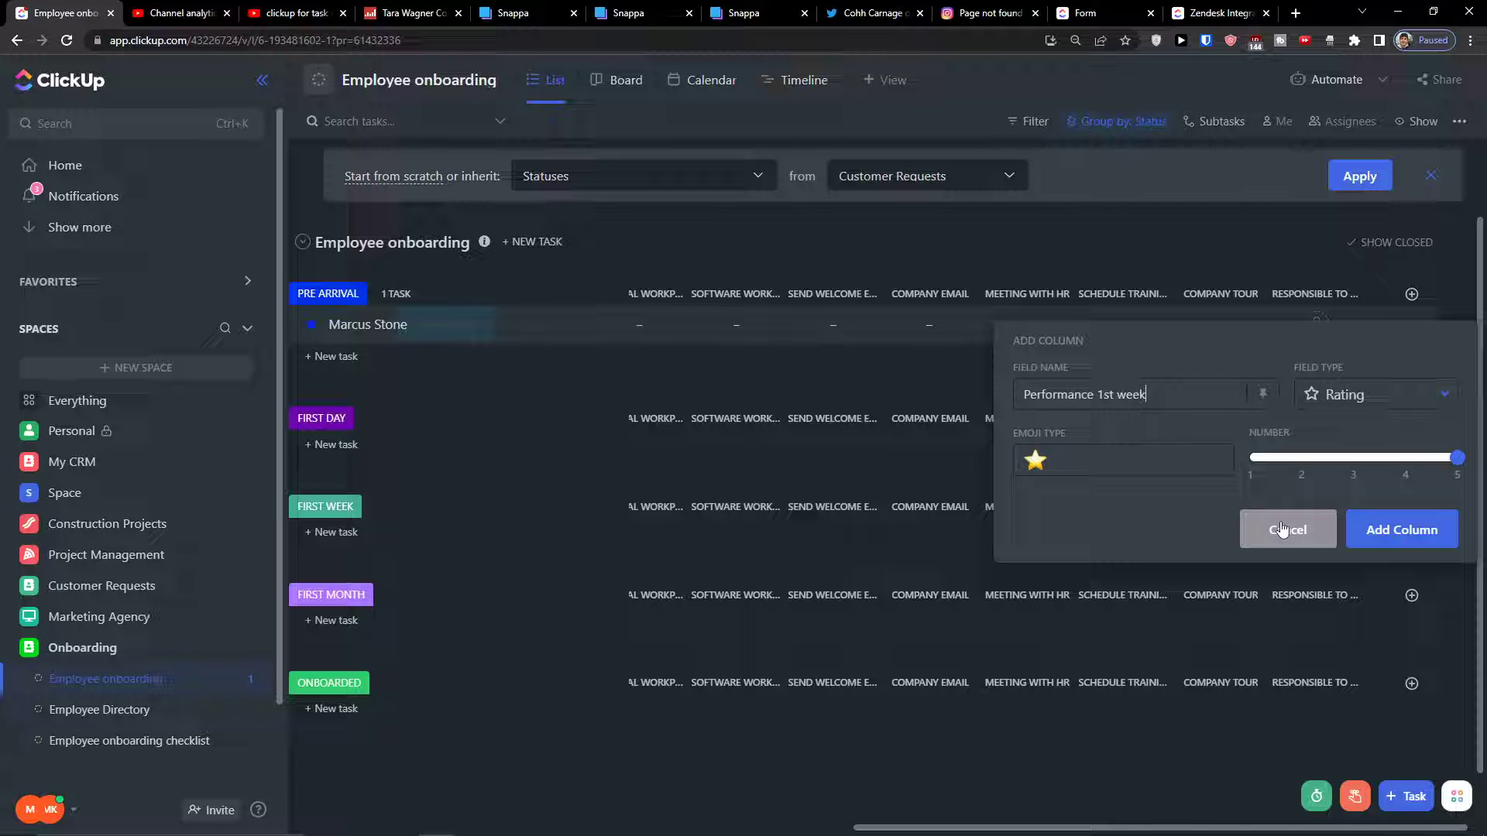
left_click(1414, 538)
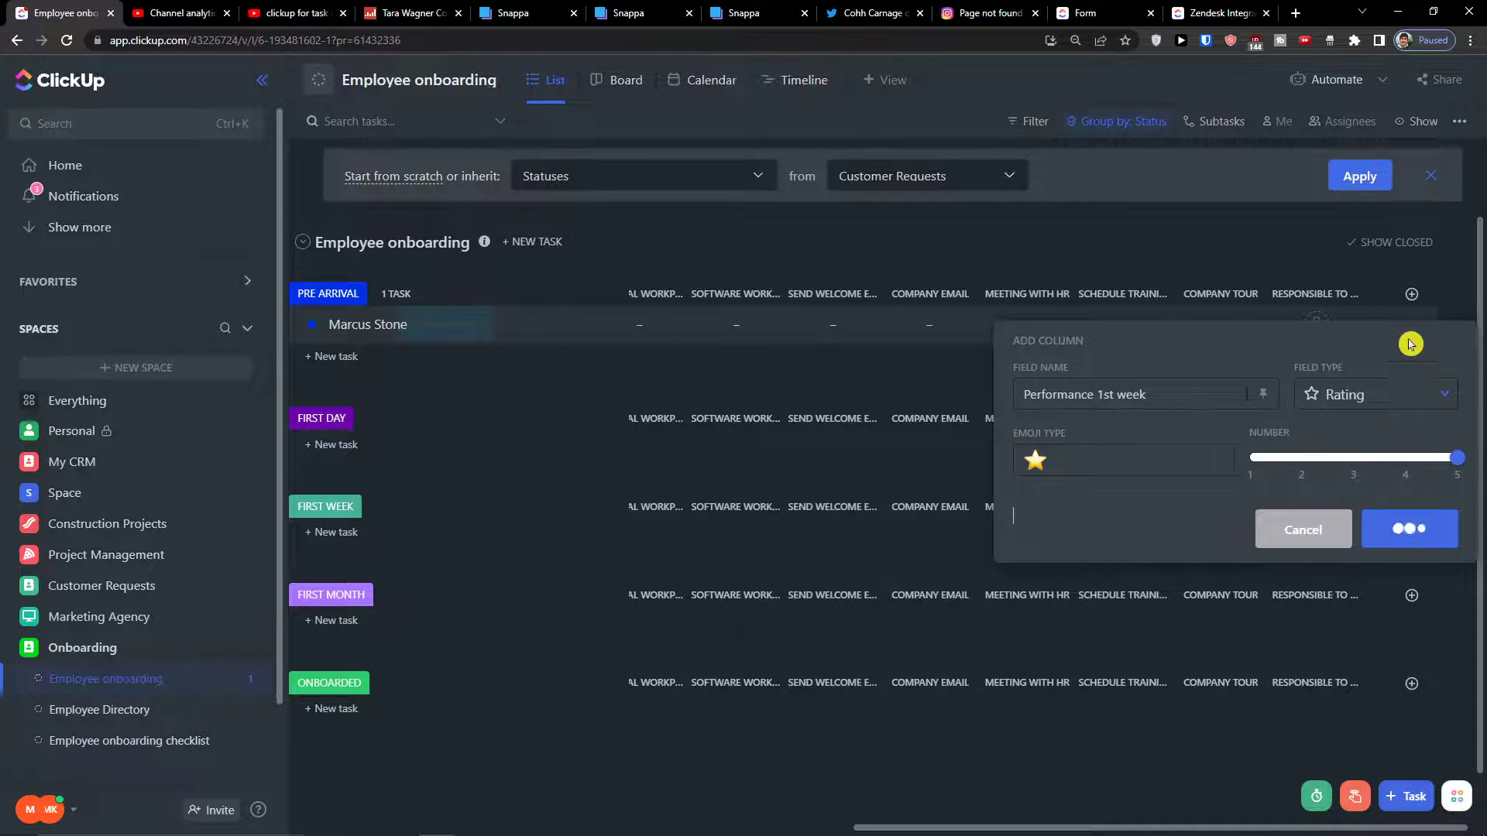
left_click_drag(1127, 825, 1197, 826)
Add a Rating column named 'Performance 1st month'
left_click(1408, 293)
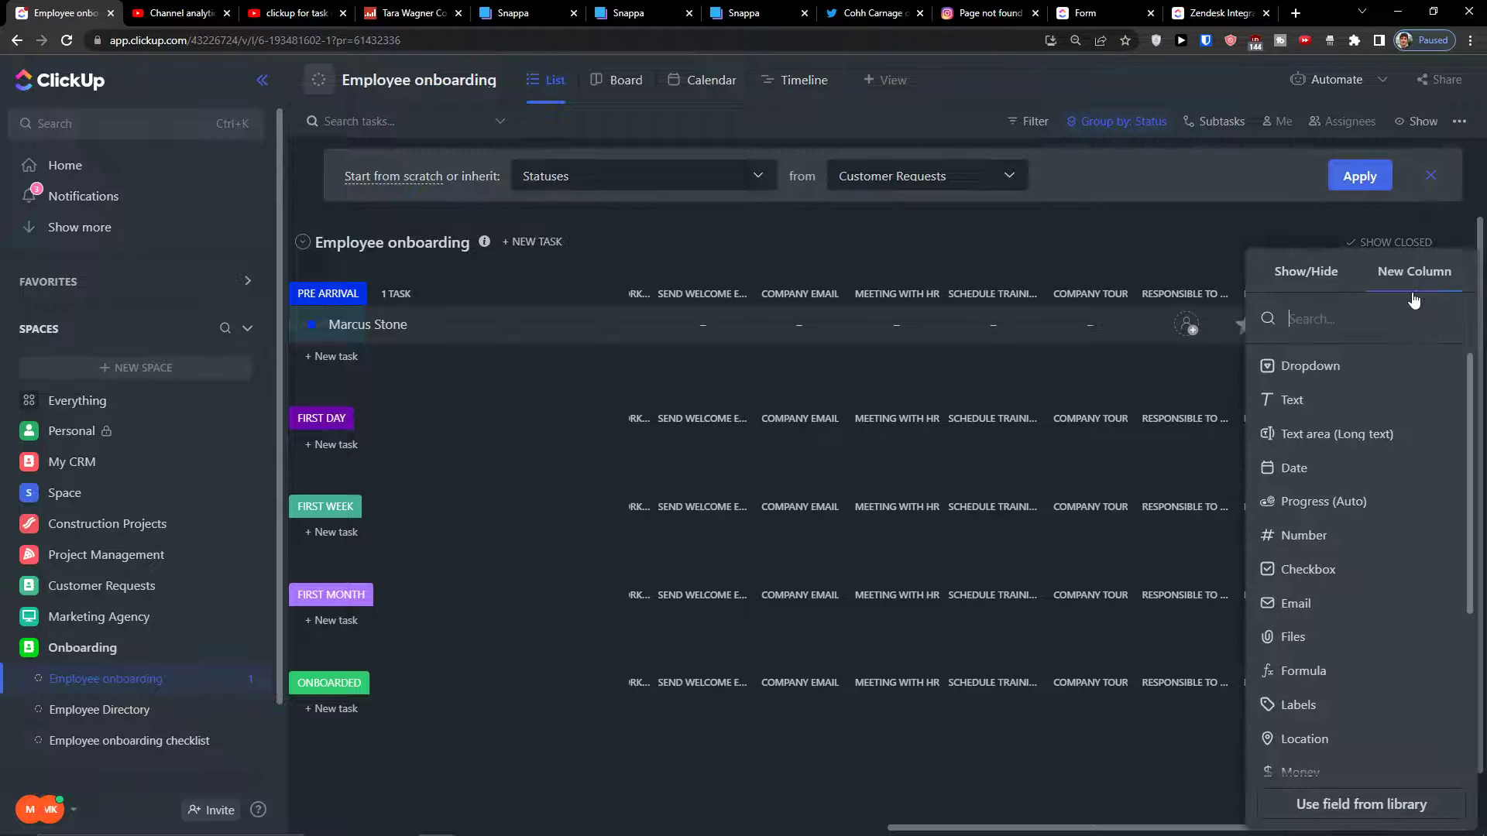
scroll(1363, 699, "down", 3)
left_click(1312, 658)
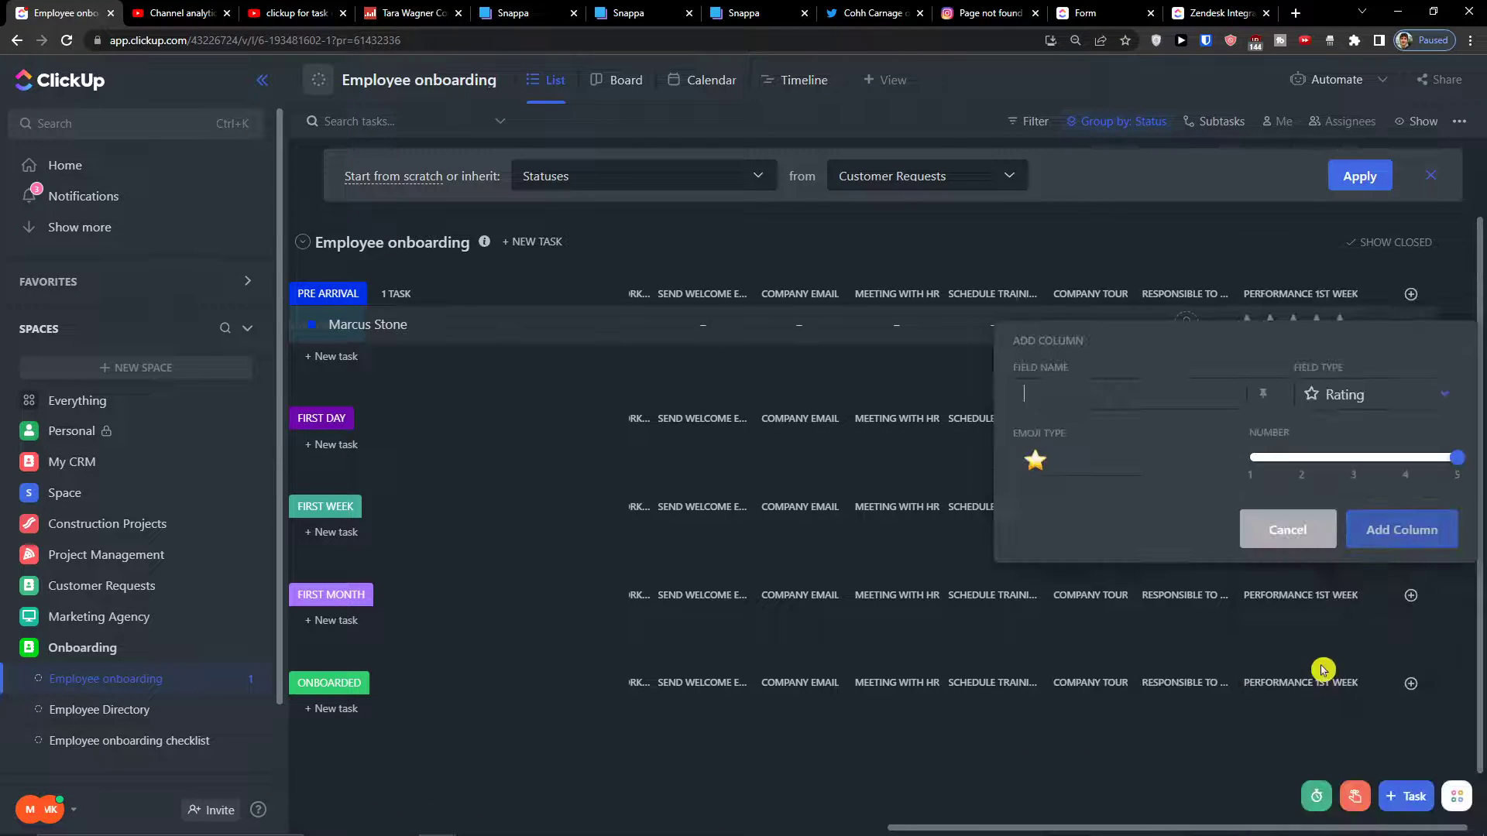
type("Performance 1st month")
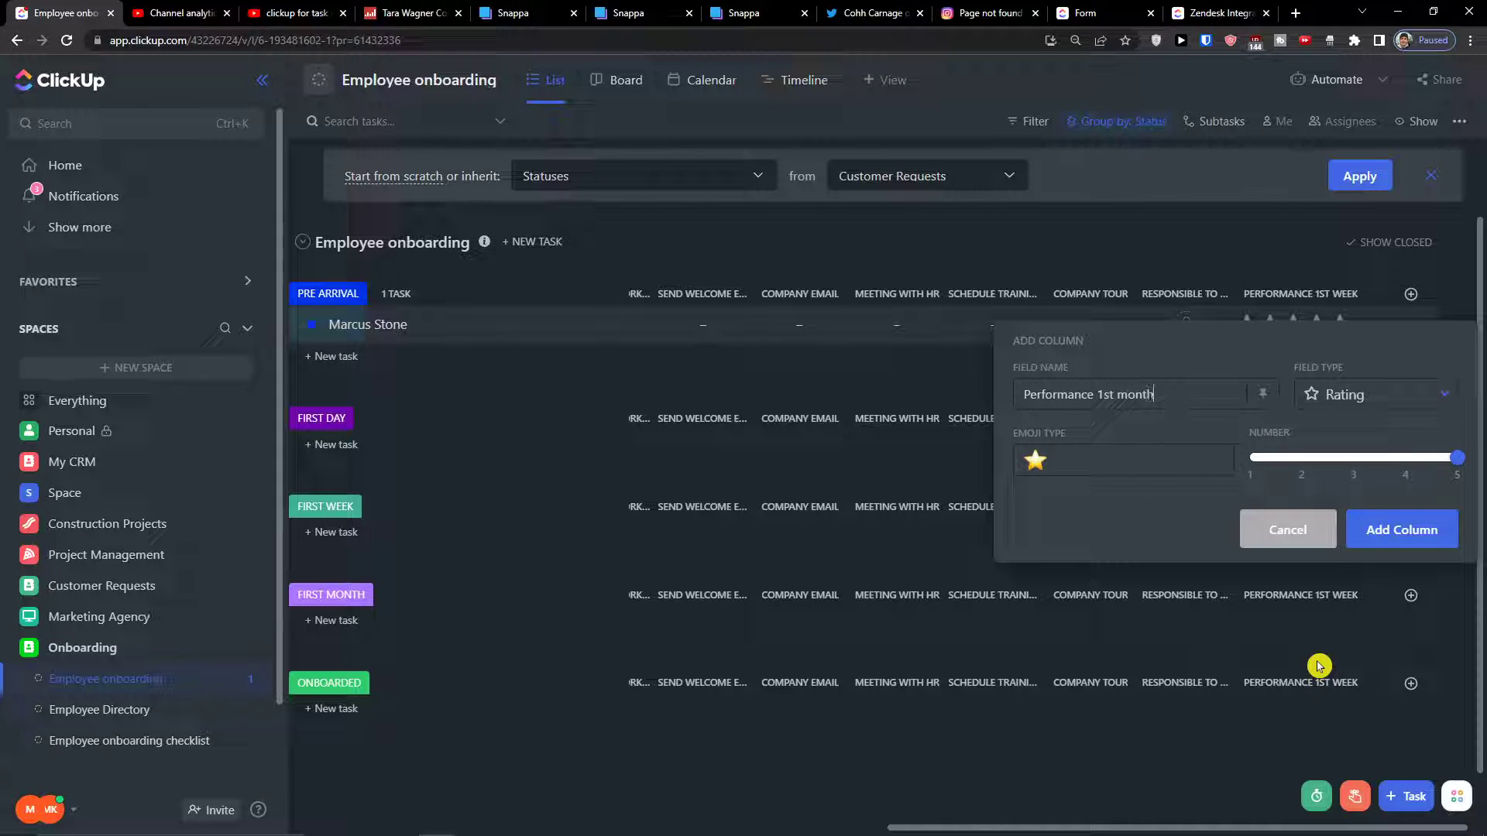
left_click(1374, 533)
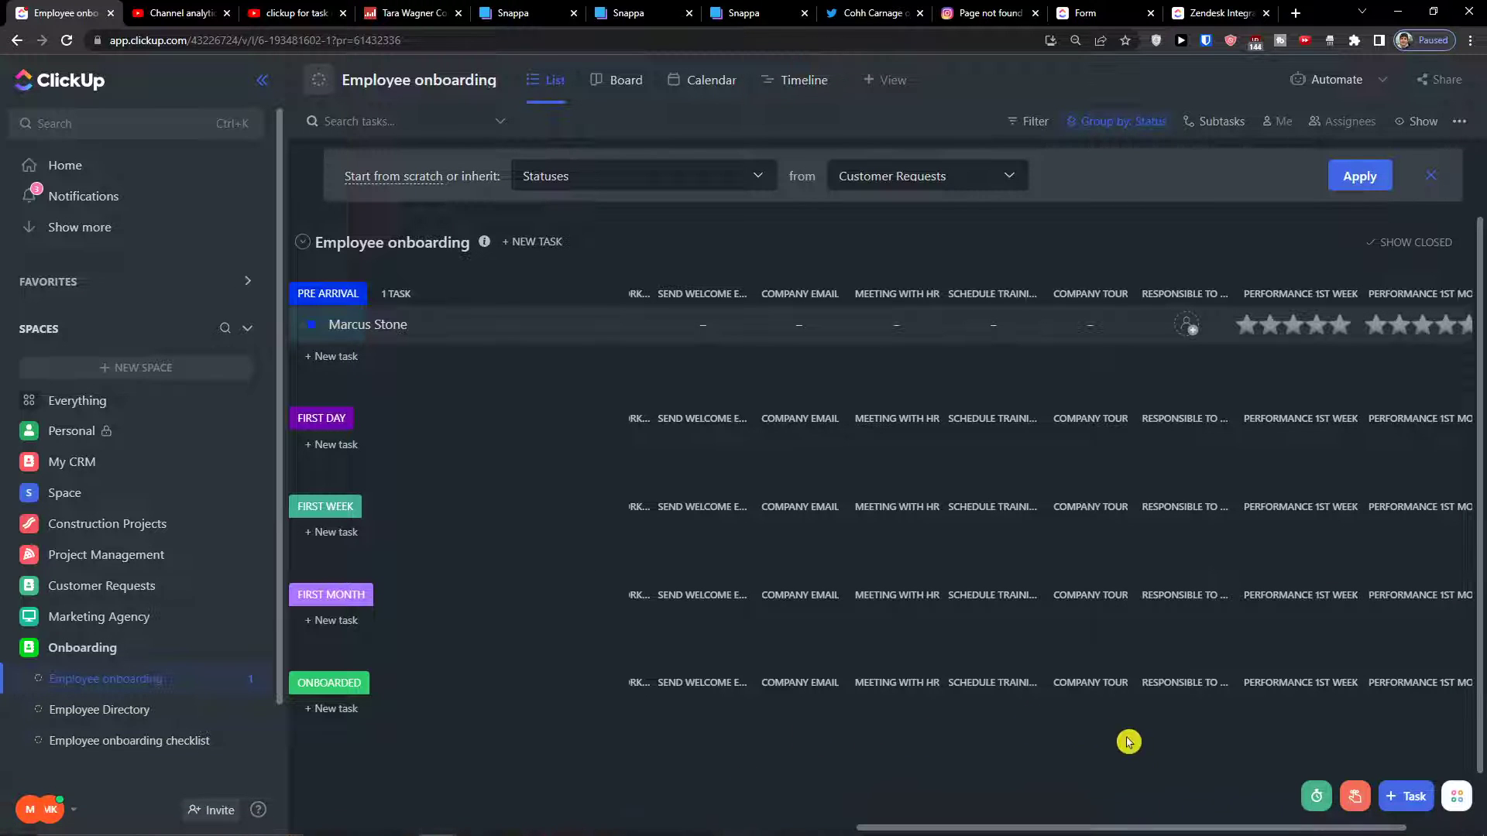
Set Physical workplace to Done, and Software Workplace and welcome email to Working on it
left_click_drag(1121, 827, 767, 614)
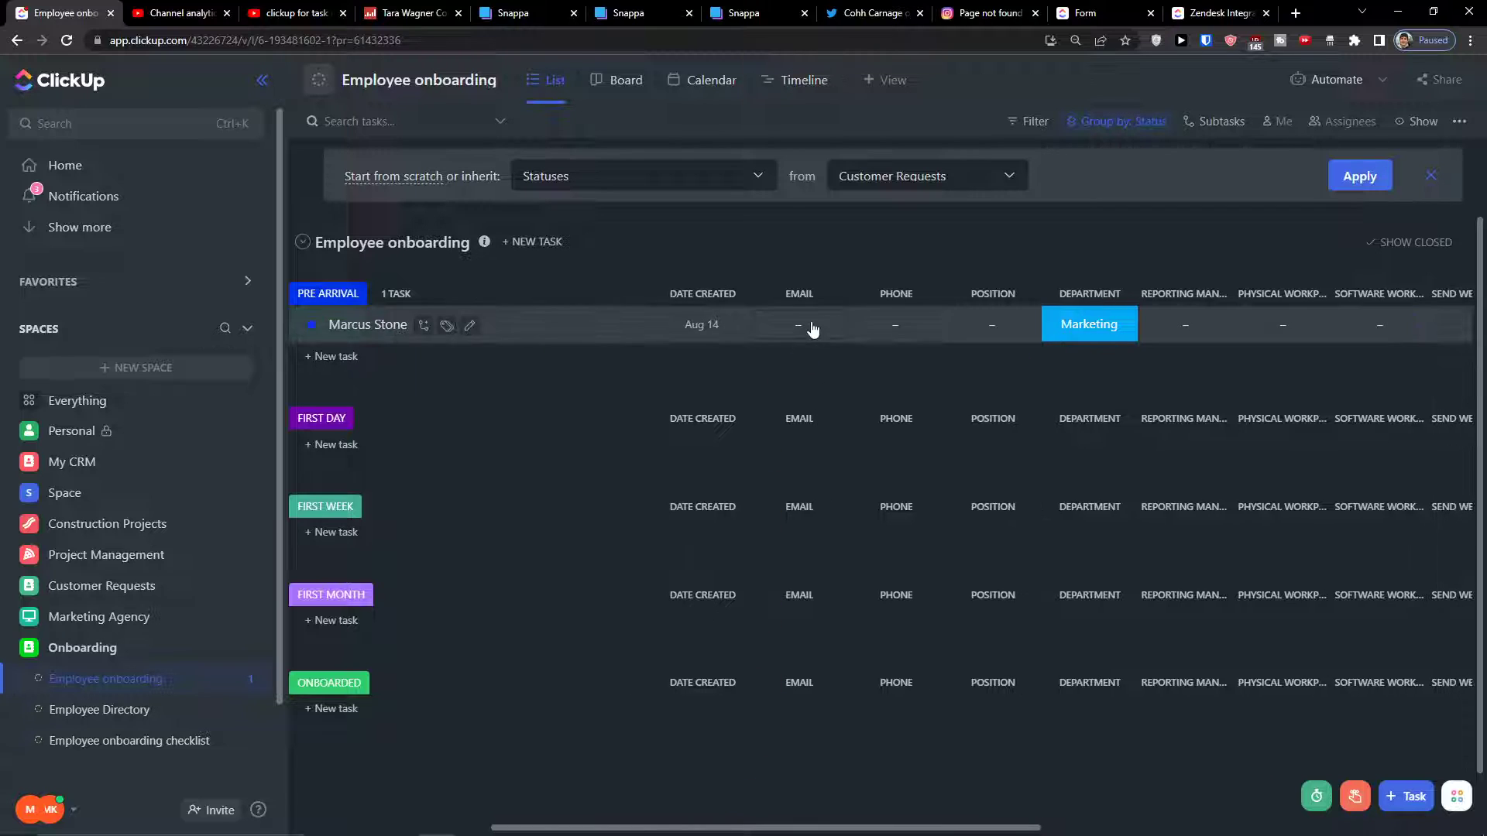
left_click(1268, 329)
left_click(1306, 478)
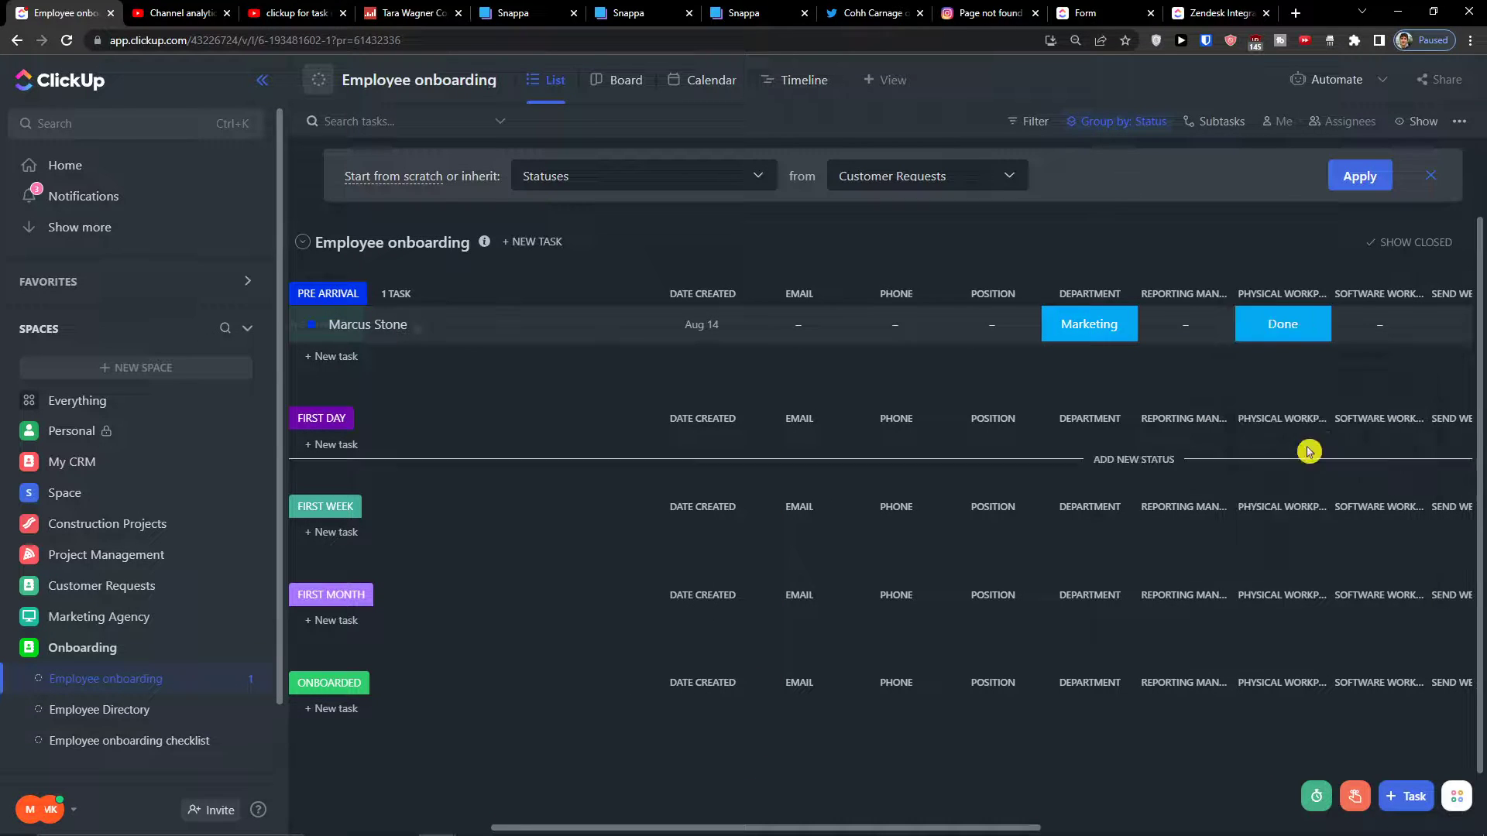
left_click(1365, 332)
left_click(1358, 517)
left_click(1445, 325)
left_click(1362, 519)
Set Meeting with HR and Schedule Training to Working on it
left_click_drag(827, 810, 1212, 818)
left_click(914, 329)
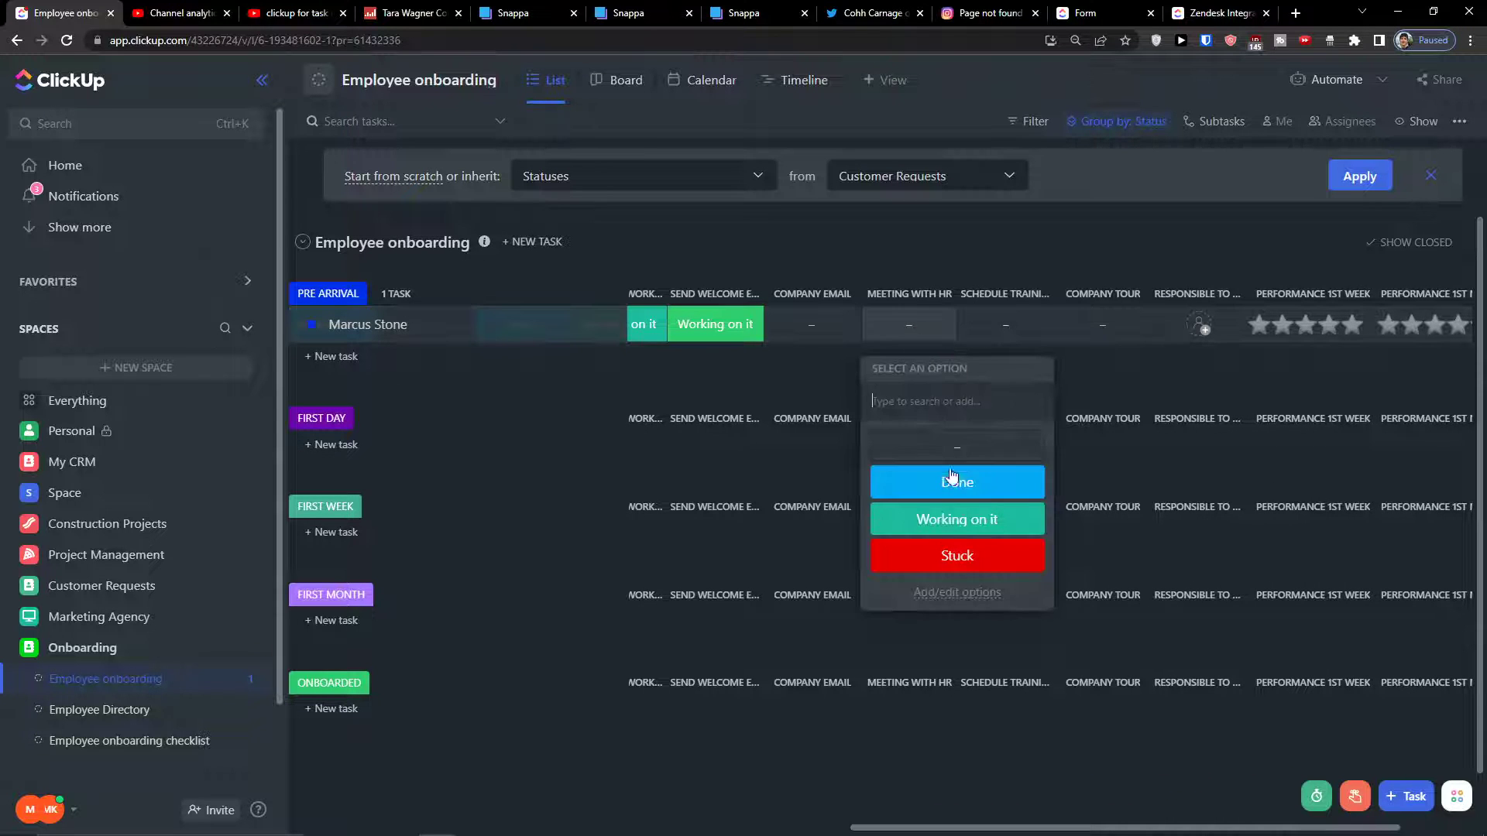
left_click(953, 517)
left_click(988, 326)
left_click(1053, 525)
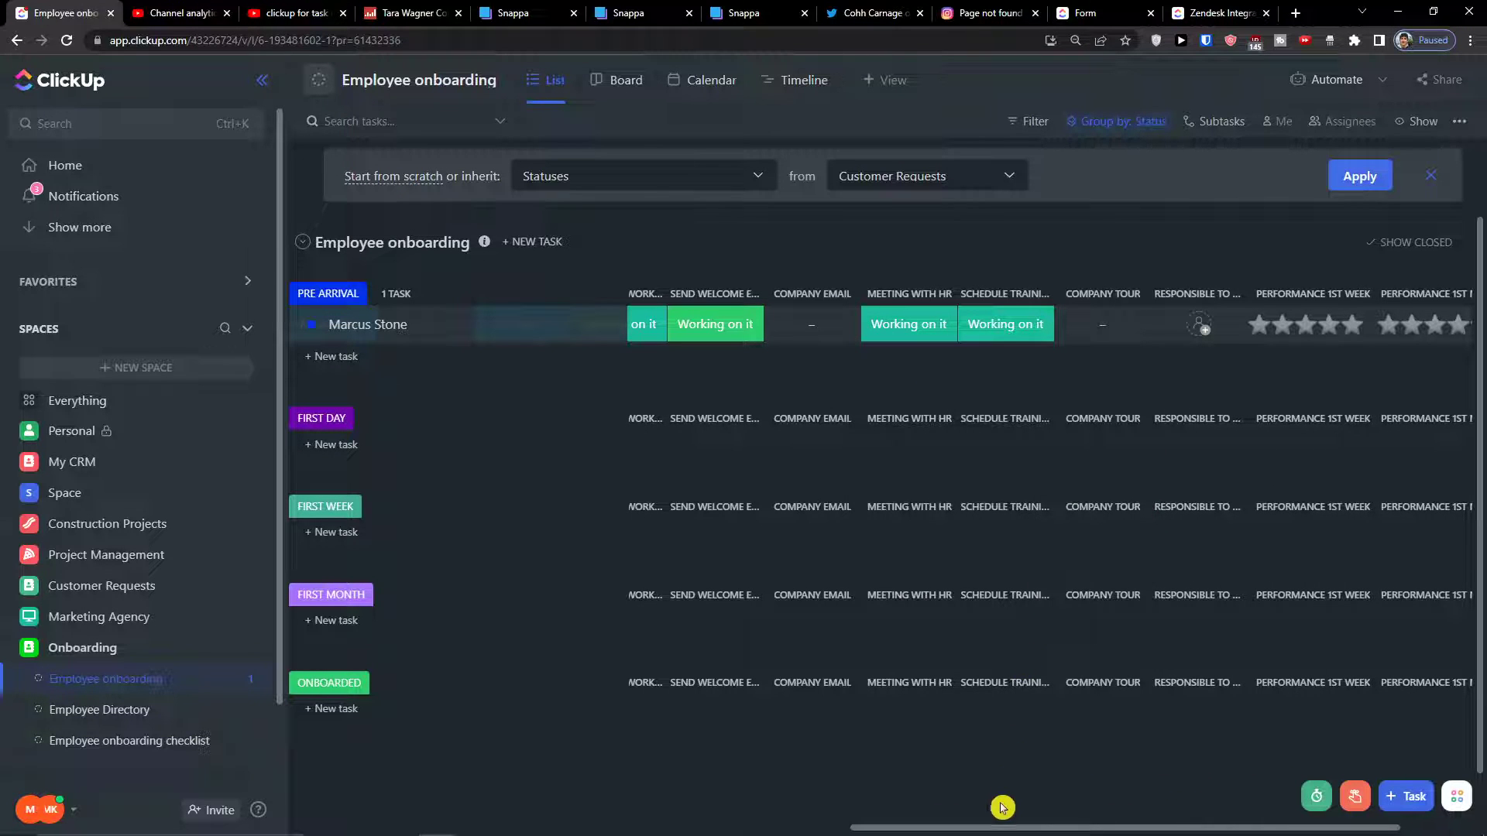
left_click_drag(949, 820, 390, 821)
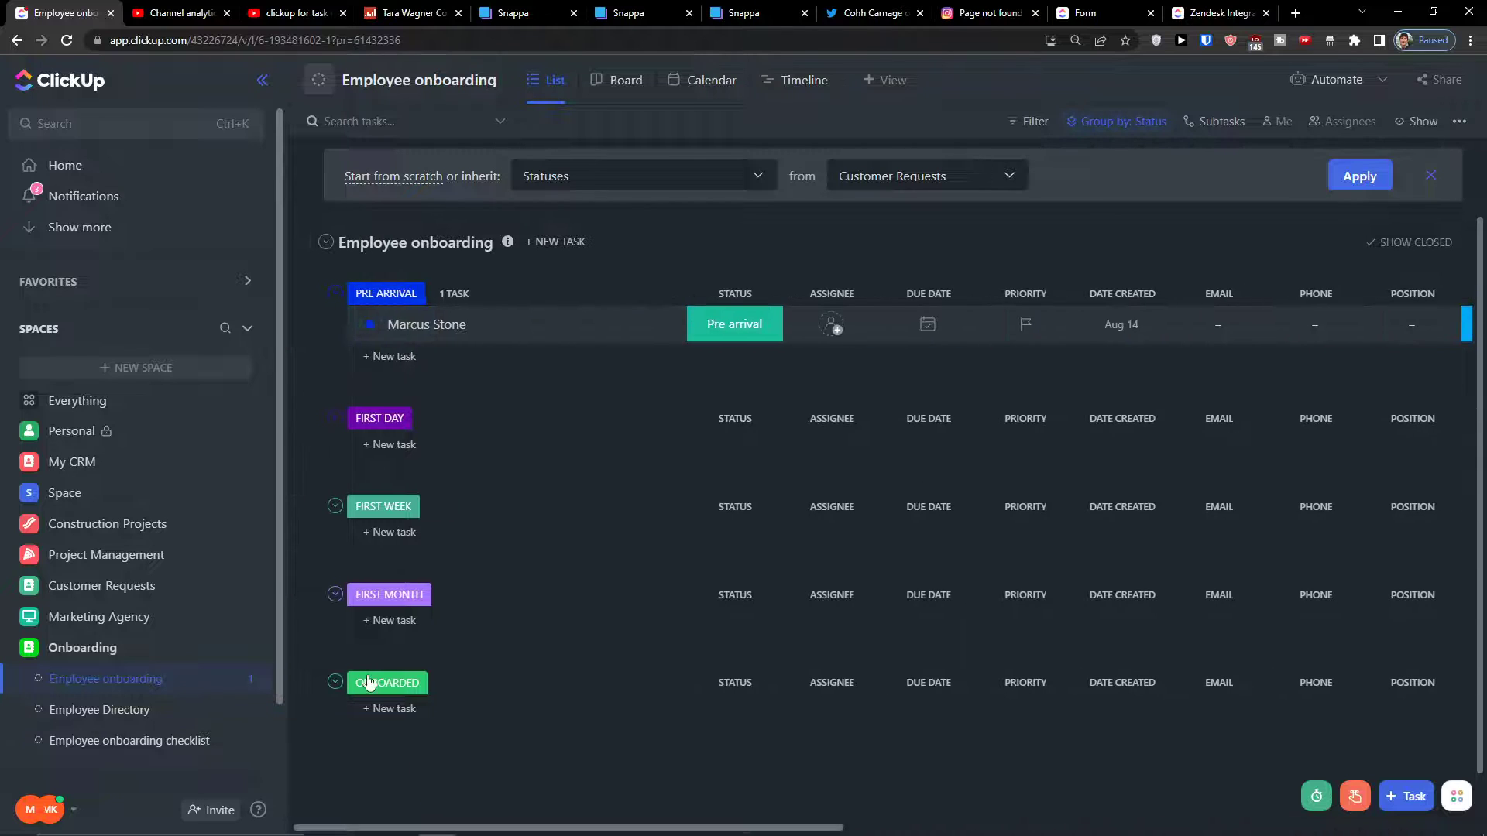
Move the new hire's task from the PRE ARRIVAL group into FIRST DAY
left_click_drag(558, 323, 643, 503)
left_click_drag(773, 824, 870, 816)
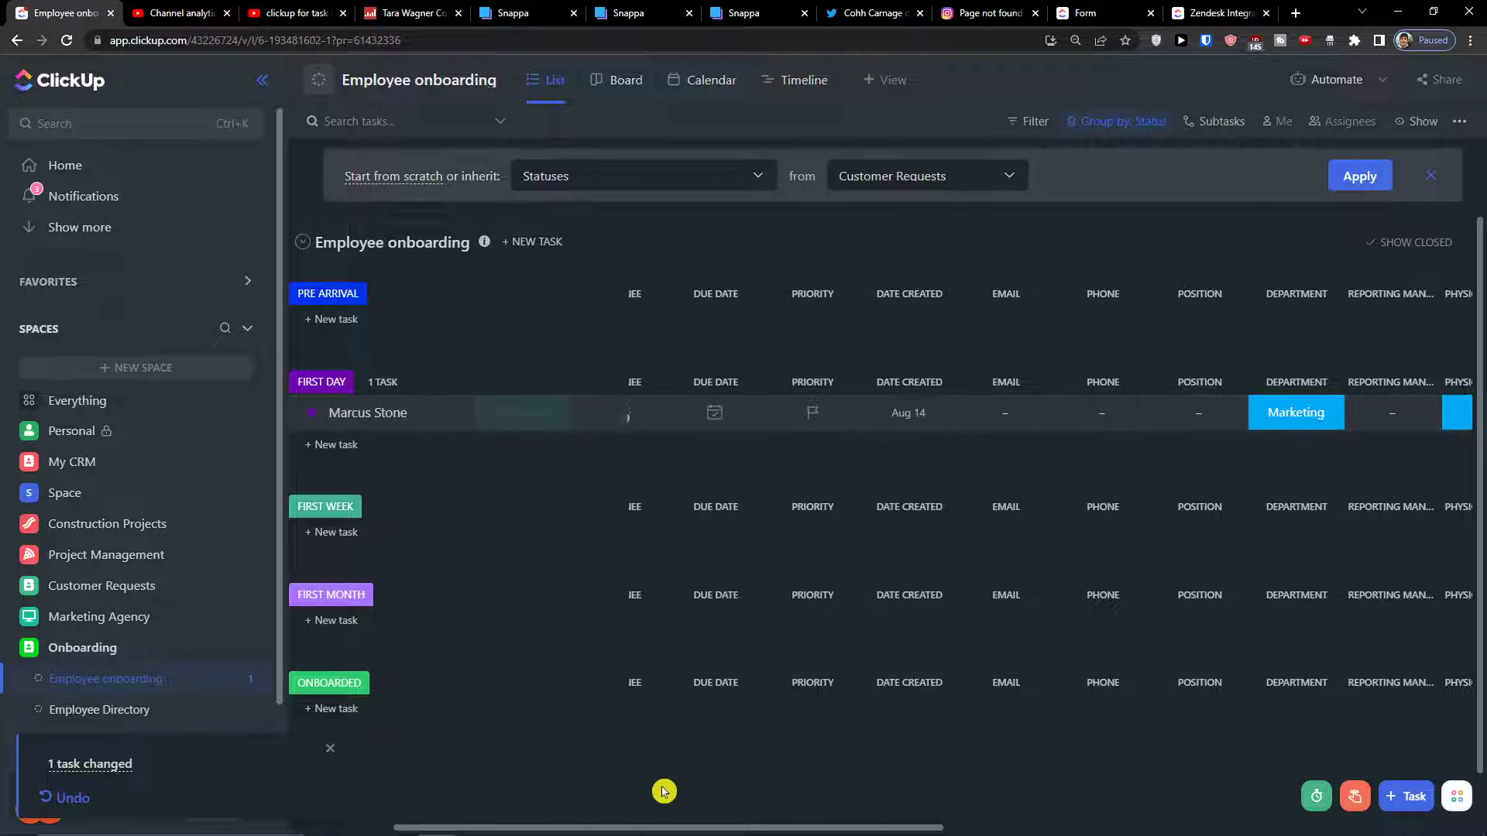
left_click_drag(657, 827, 481, 797)
left_click_drag(590, 803, 467, 753)
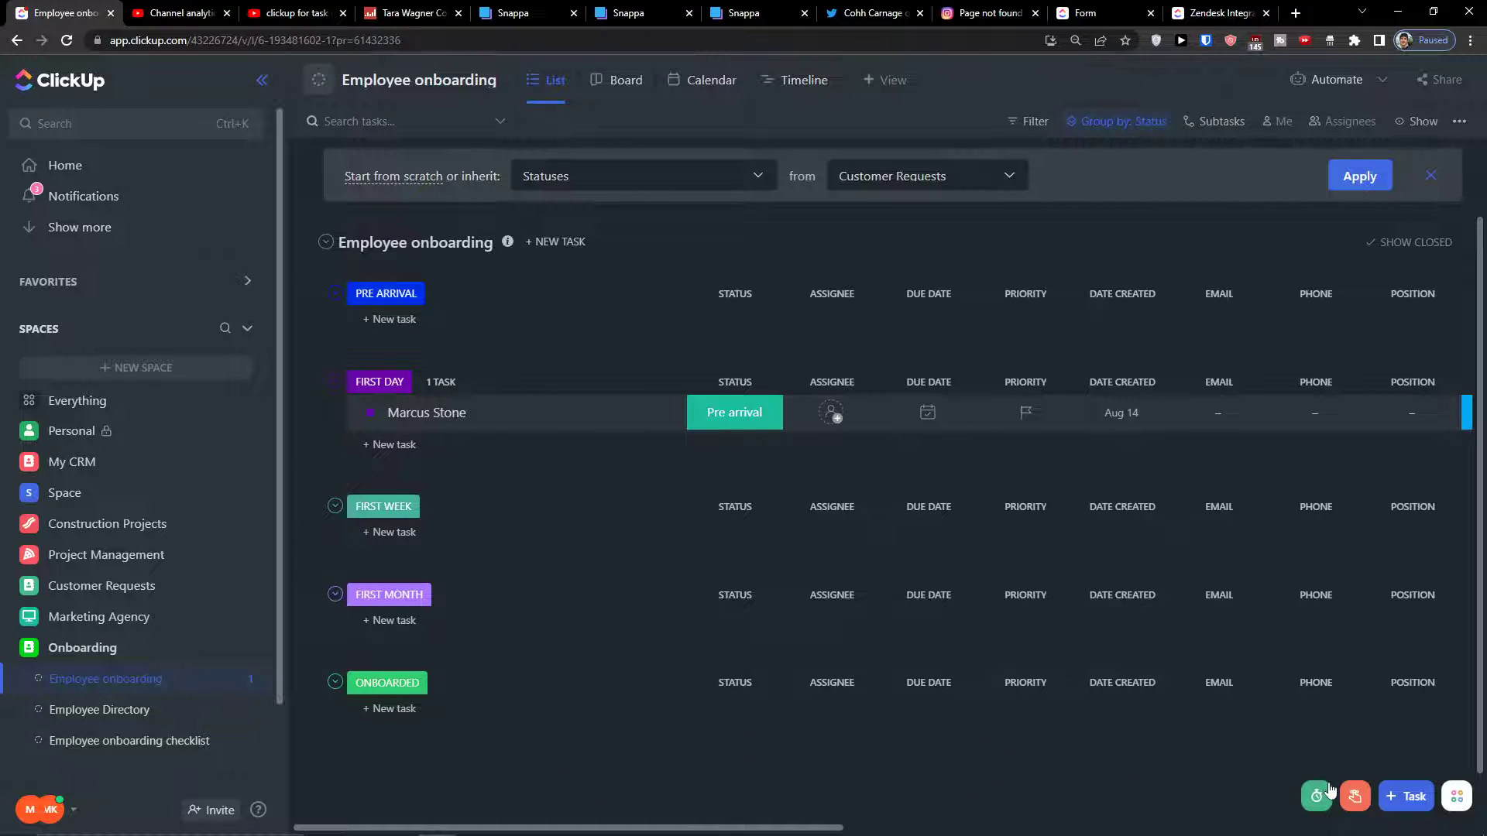
left_click(1330, 791)
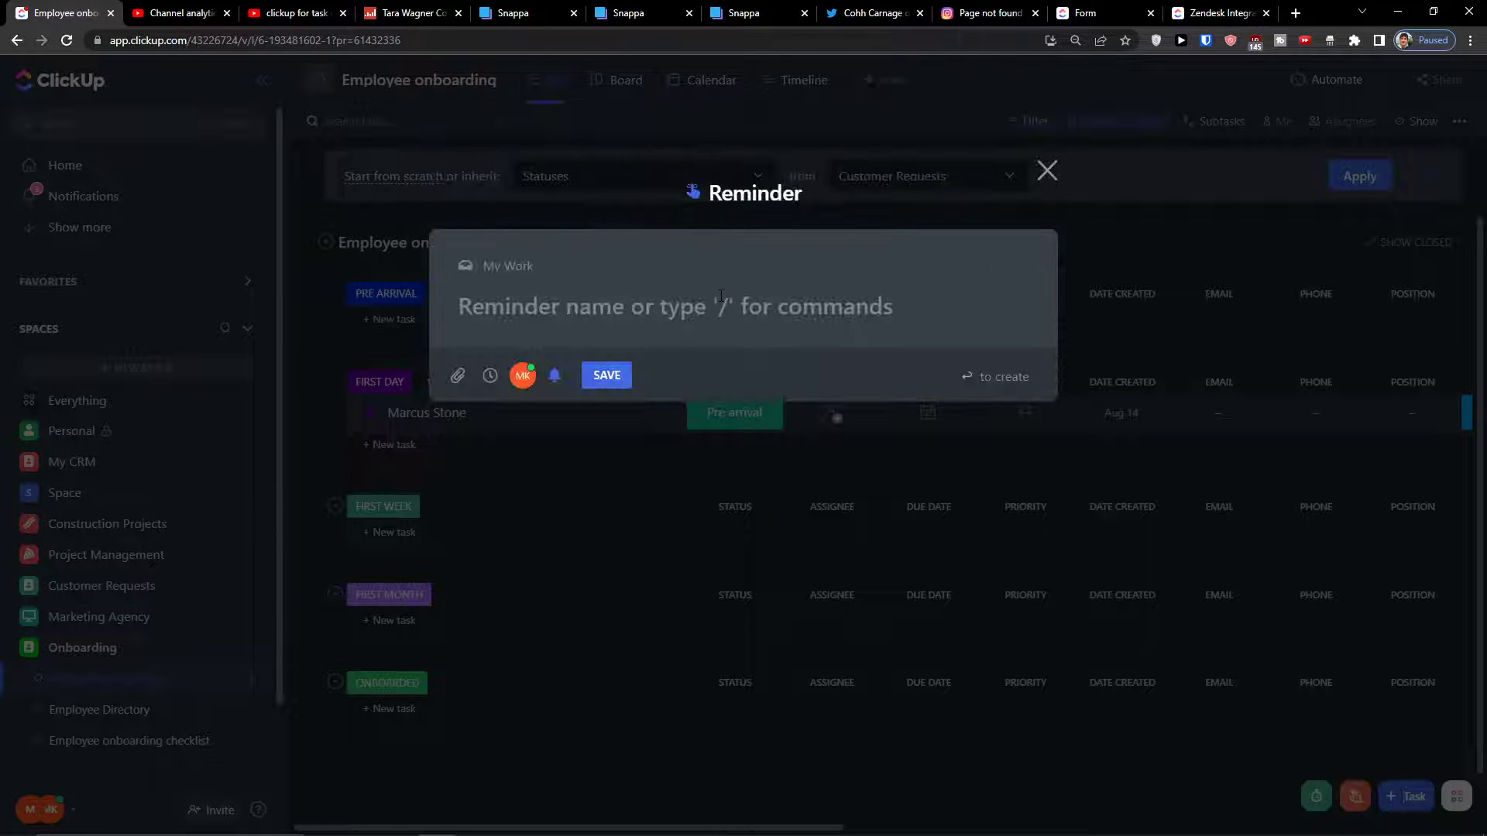
Name the reminder to note the new employee will be here for 1 month
left_click_drag(496, 265, 536, 267)
type("/")
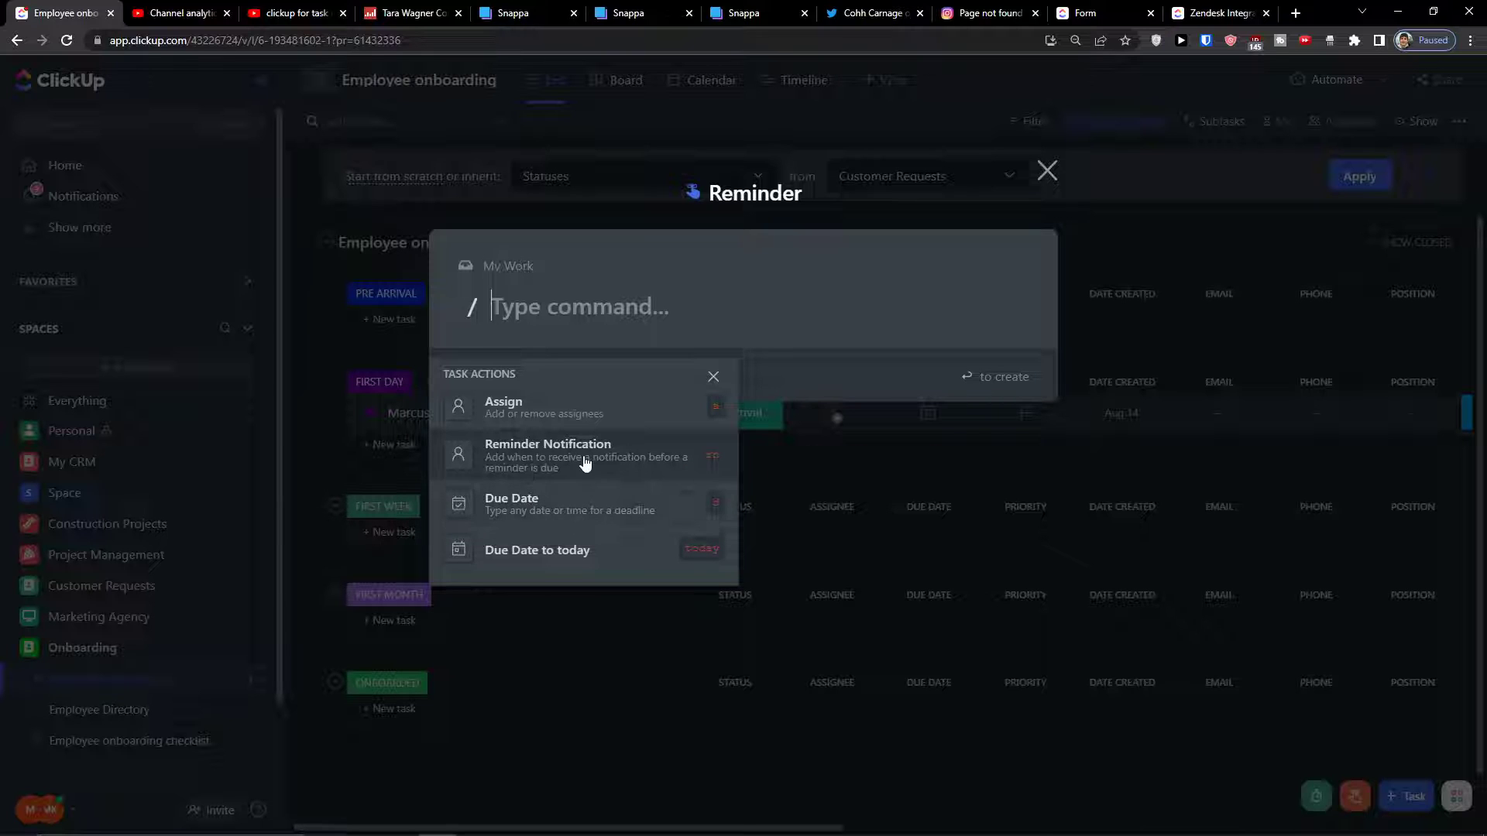
left_click(626, 322)
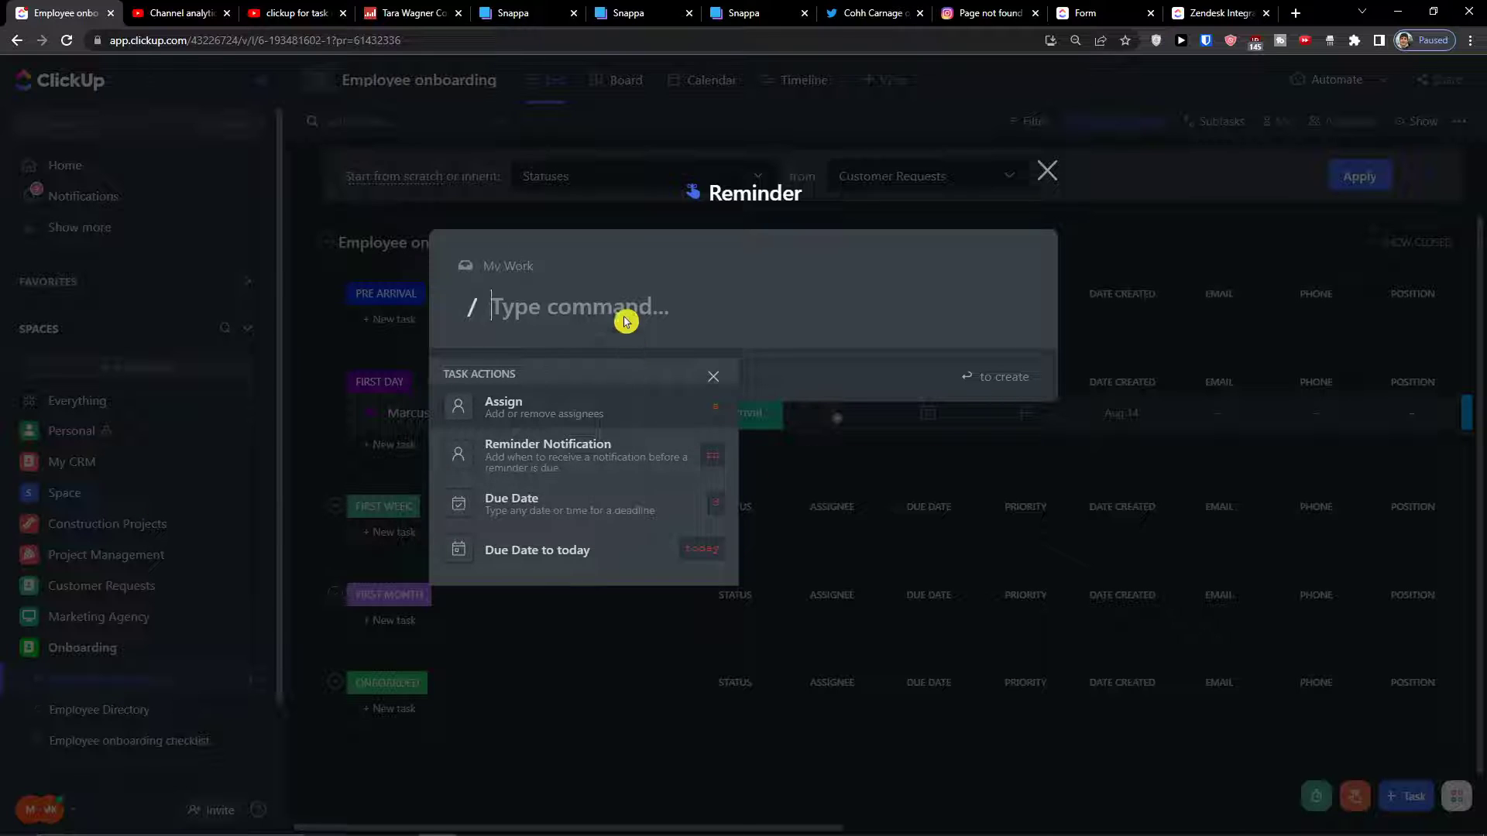
left_click(508, 374)
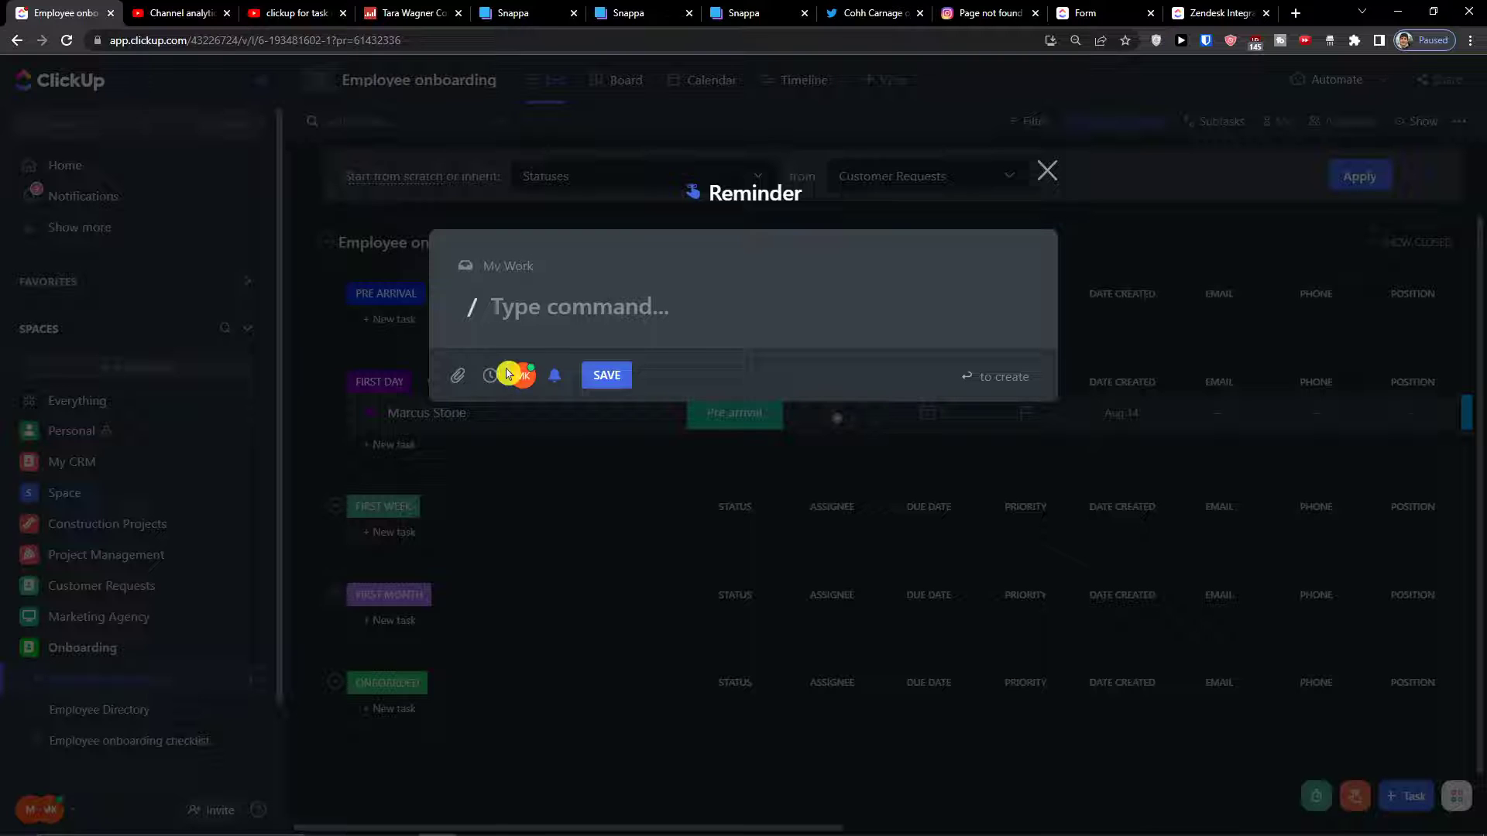
key("BackSpace")
type("t")
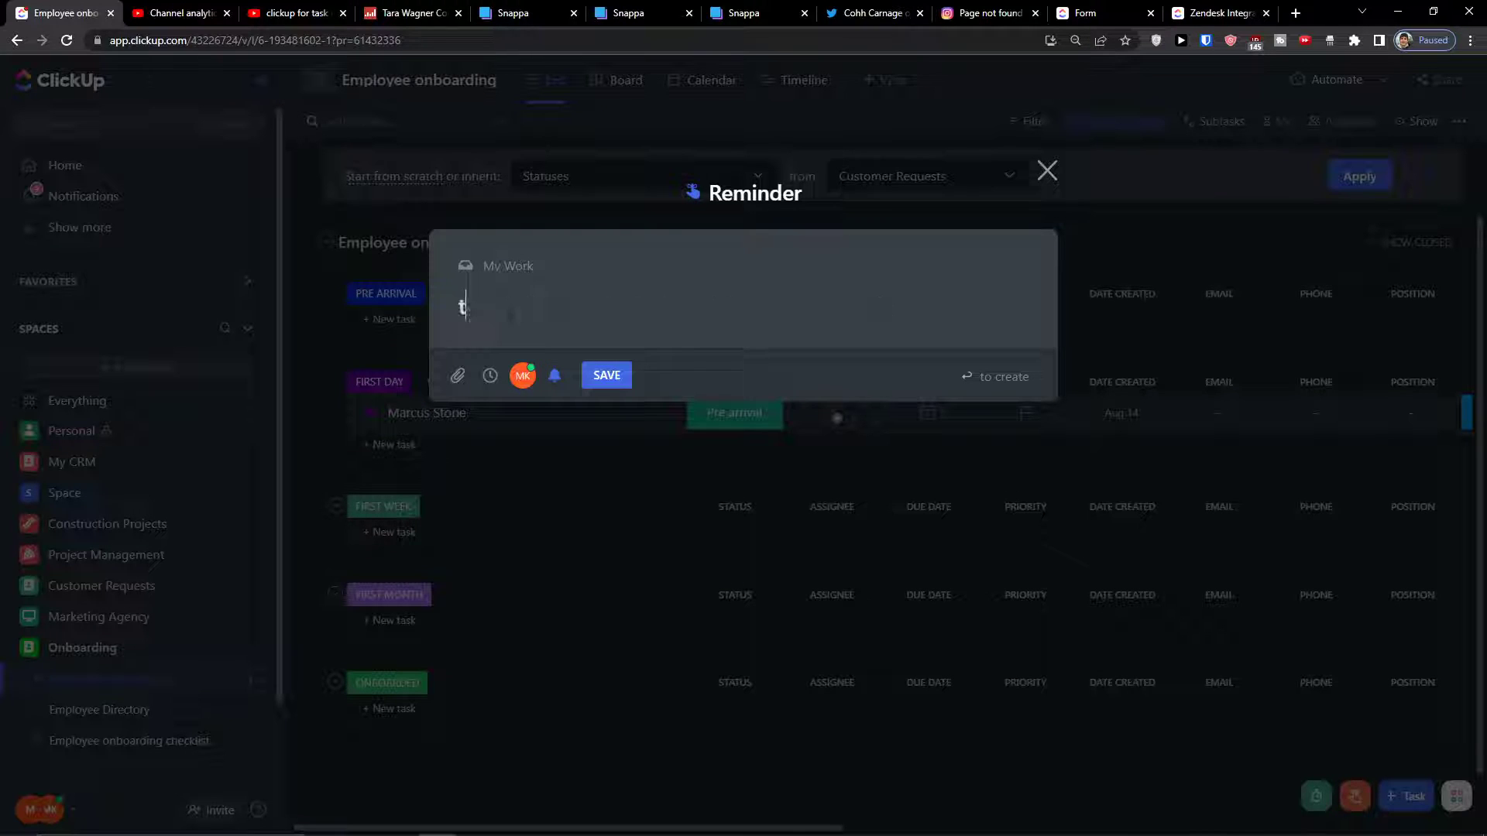
type("ask")
key("BackSpace")
key("BackSpace")
key("BackSpace")
key("BackSpace")
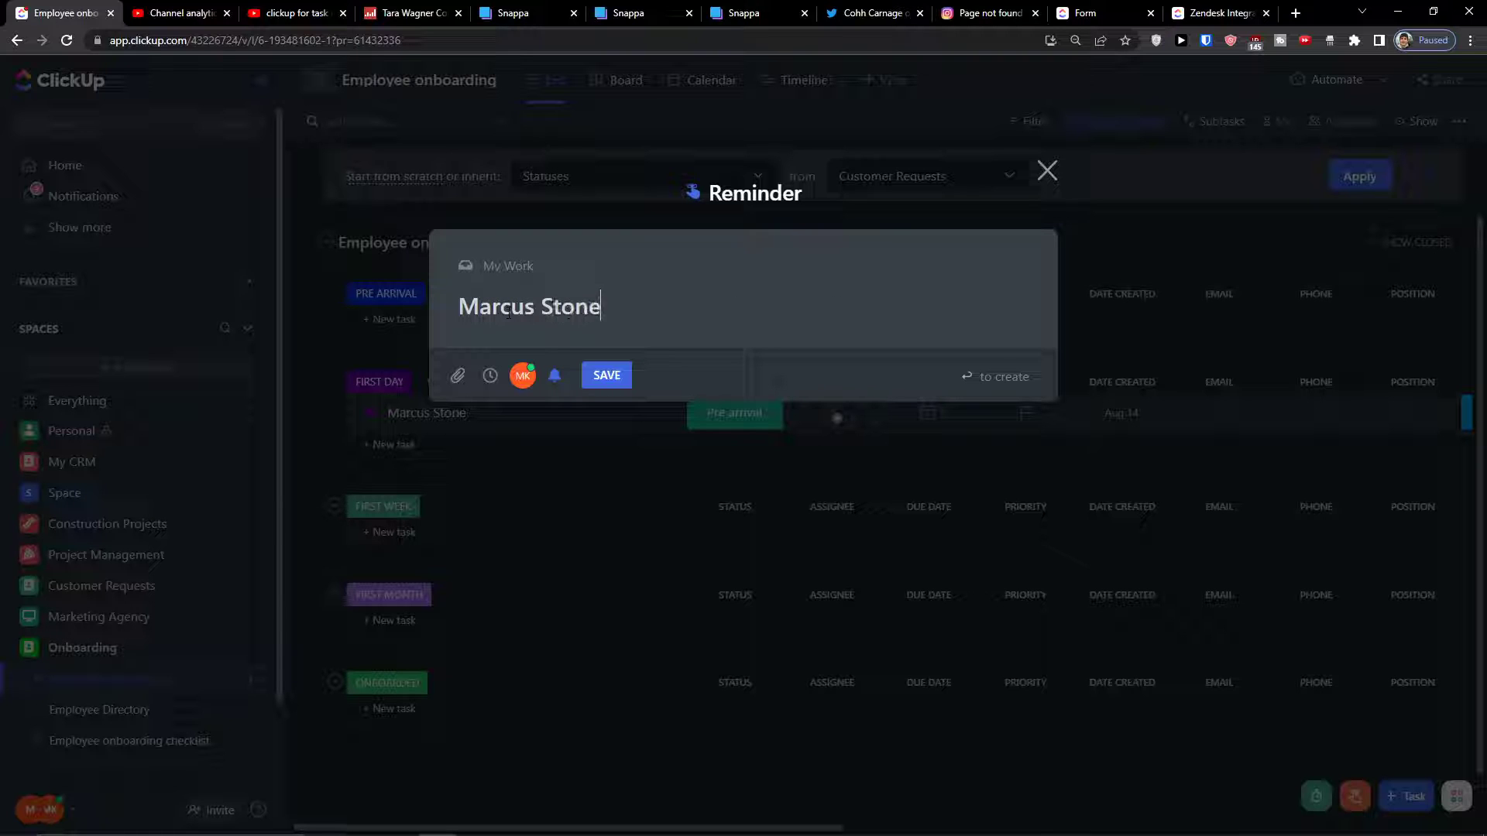
Set the reminder's due date to Sep 14, 2022 and save it
left_click(497, 385)
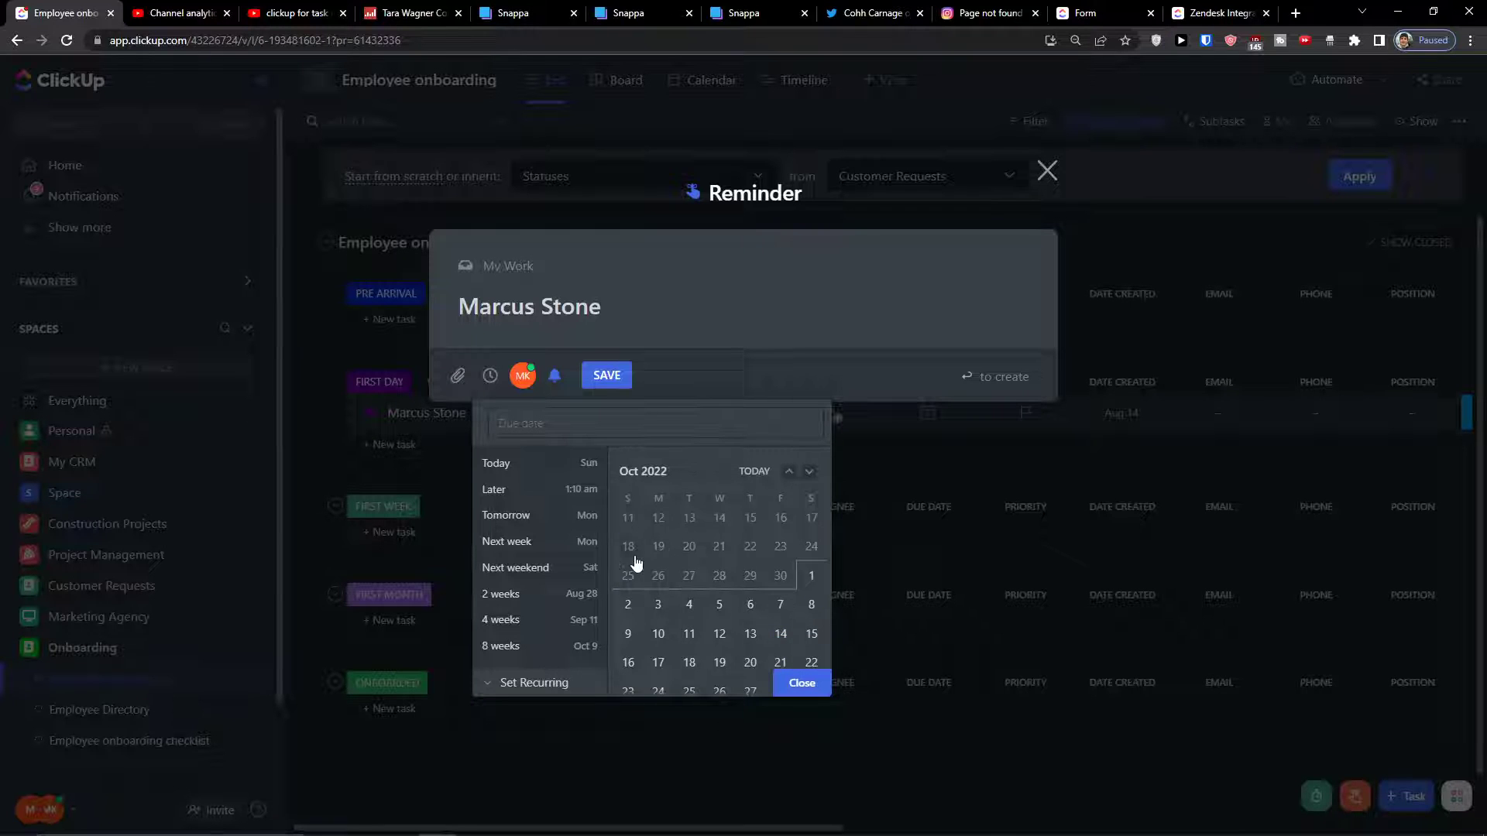
left_click(809, 472)
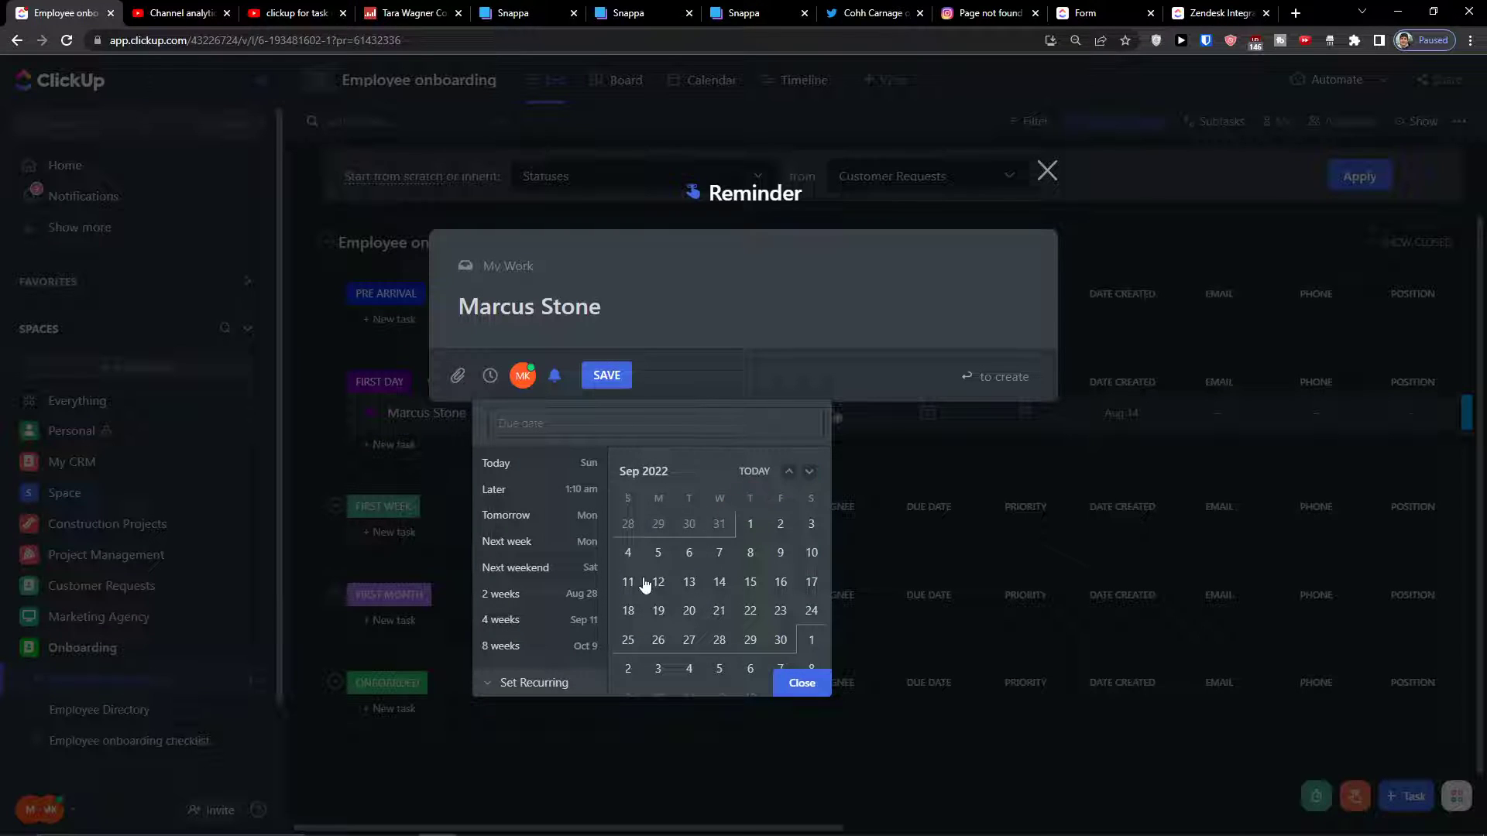
left_click(720, 582)
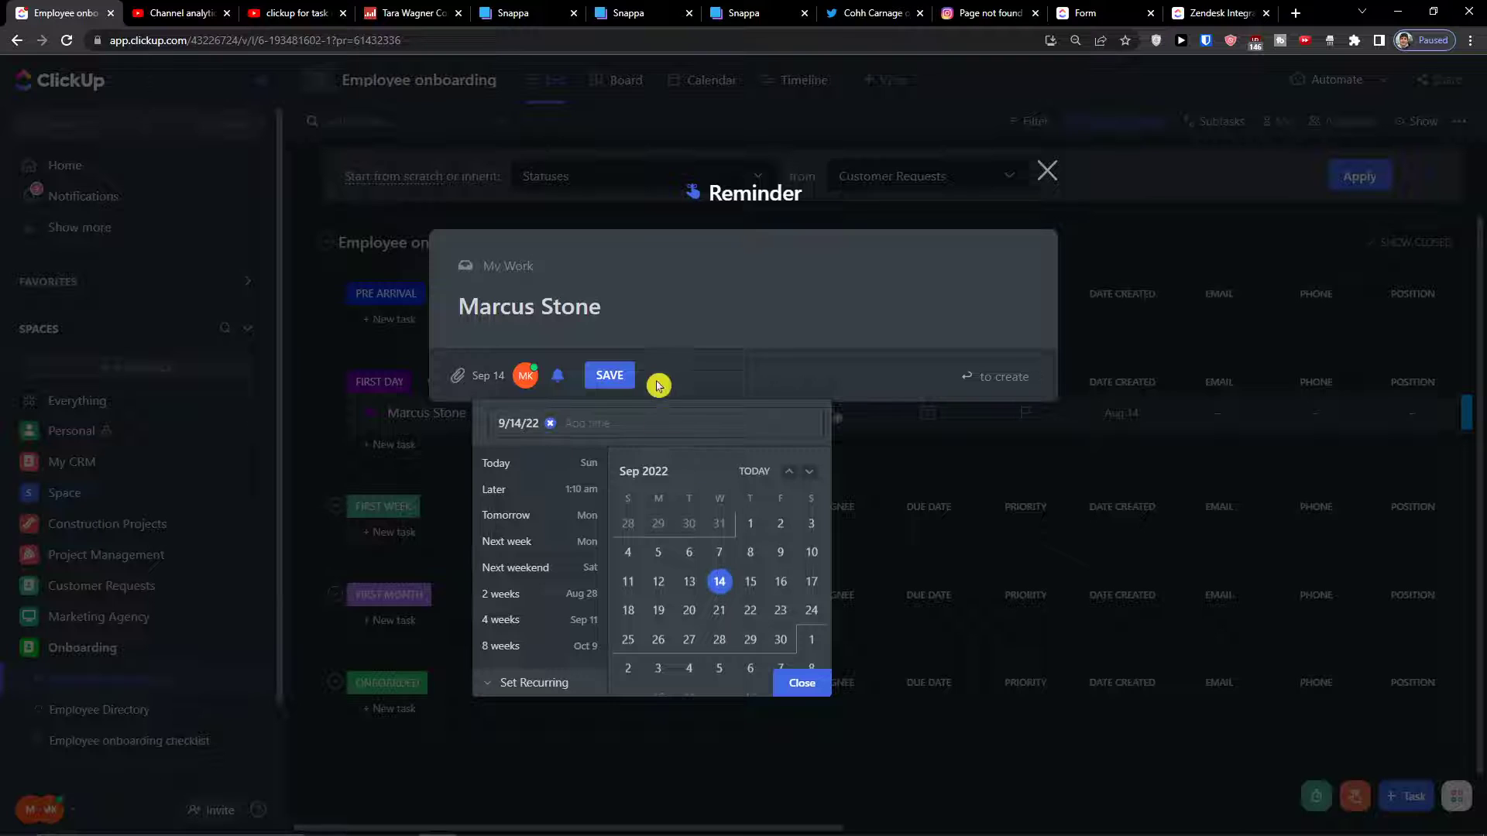
double_click(636, 313)
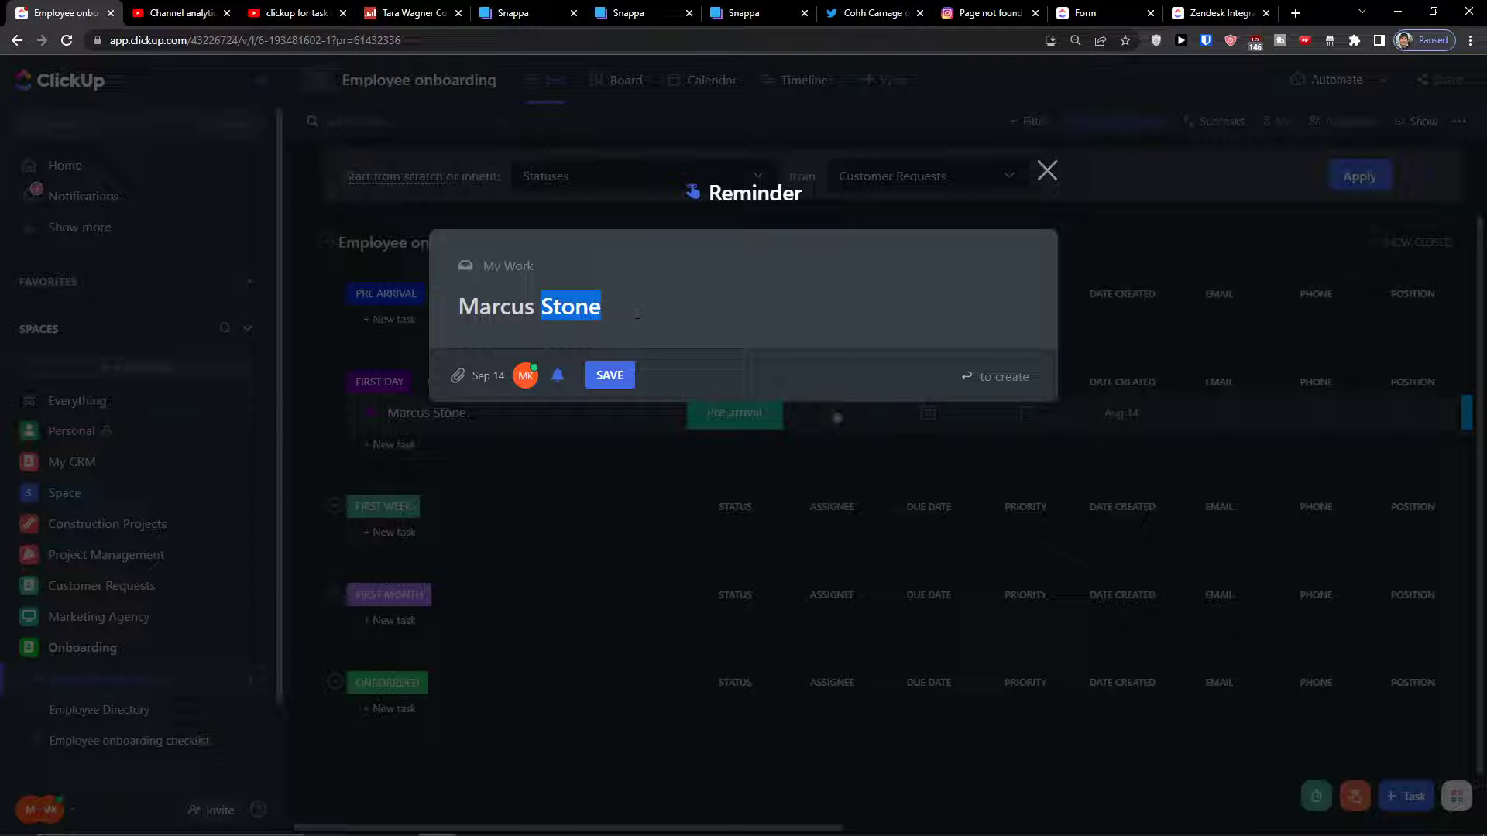
left_click(637, 313)
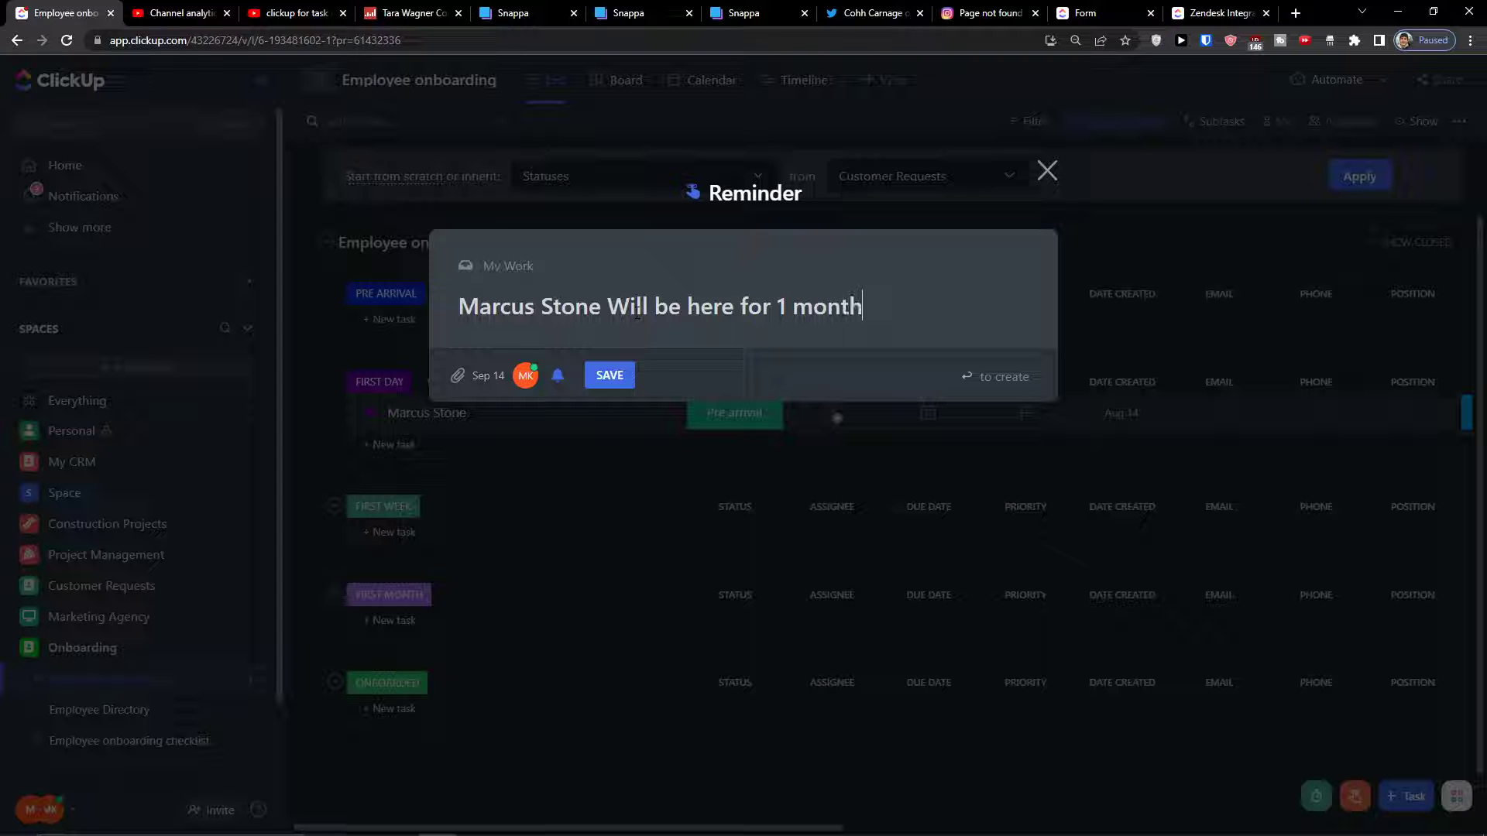
left_click(623, 378)
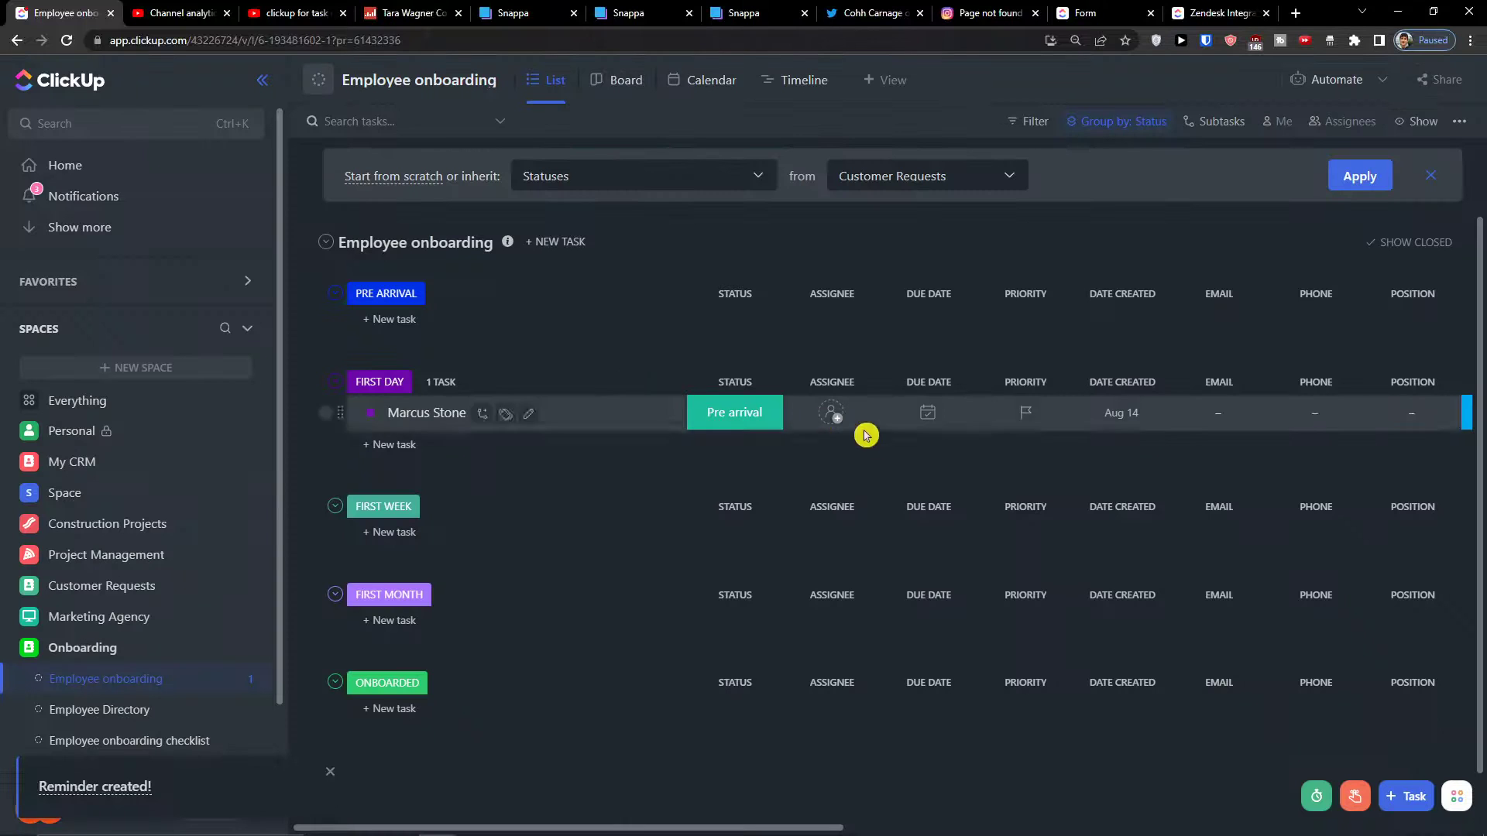
left_click_drag(680, 826, 1453, 768)
left_click(1479, 797)
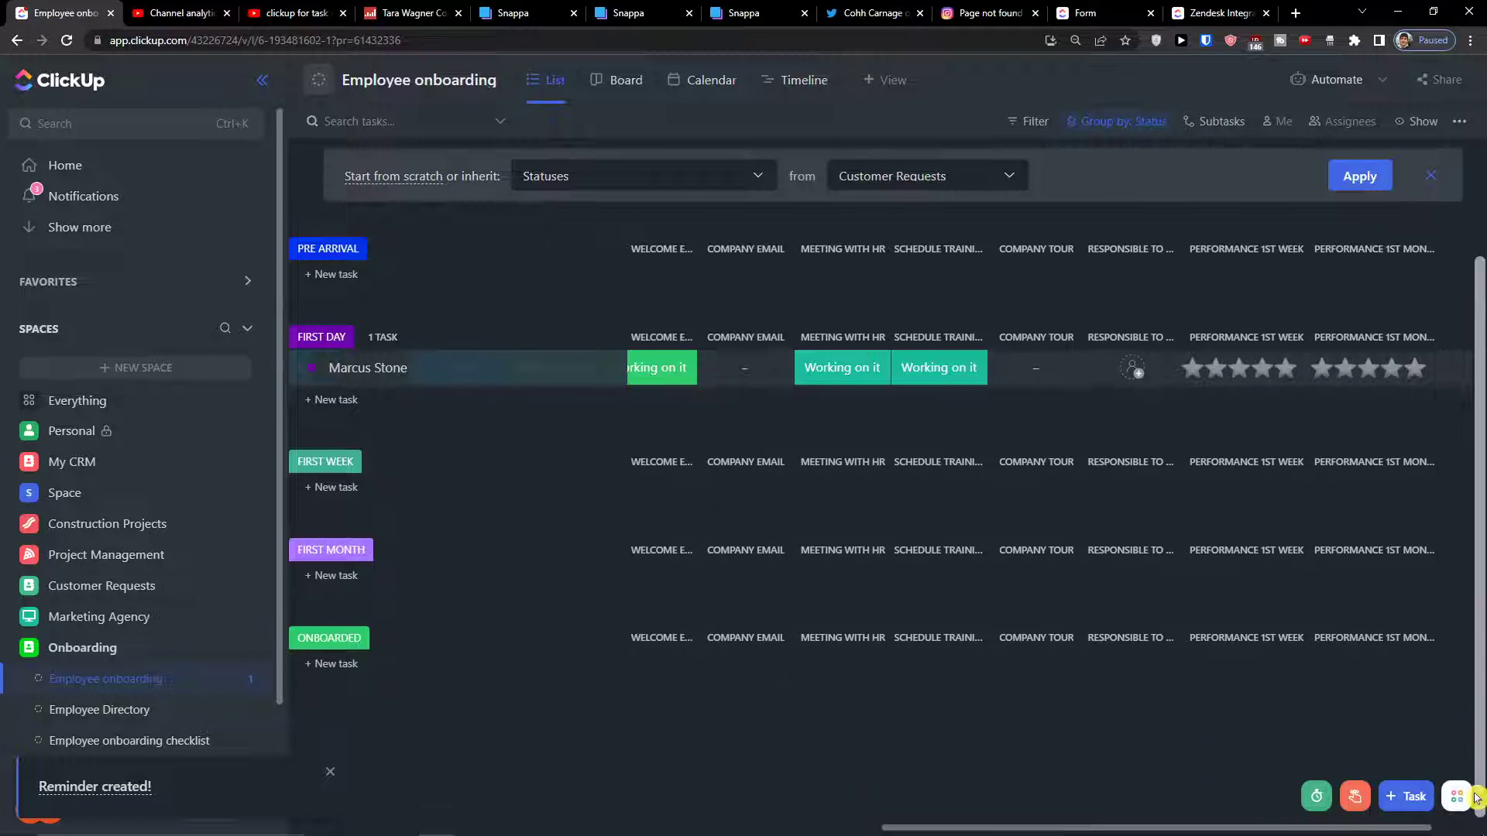
left_click_drag(1301, 824, 642, 800)
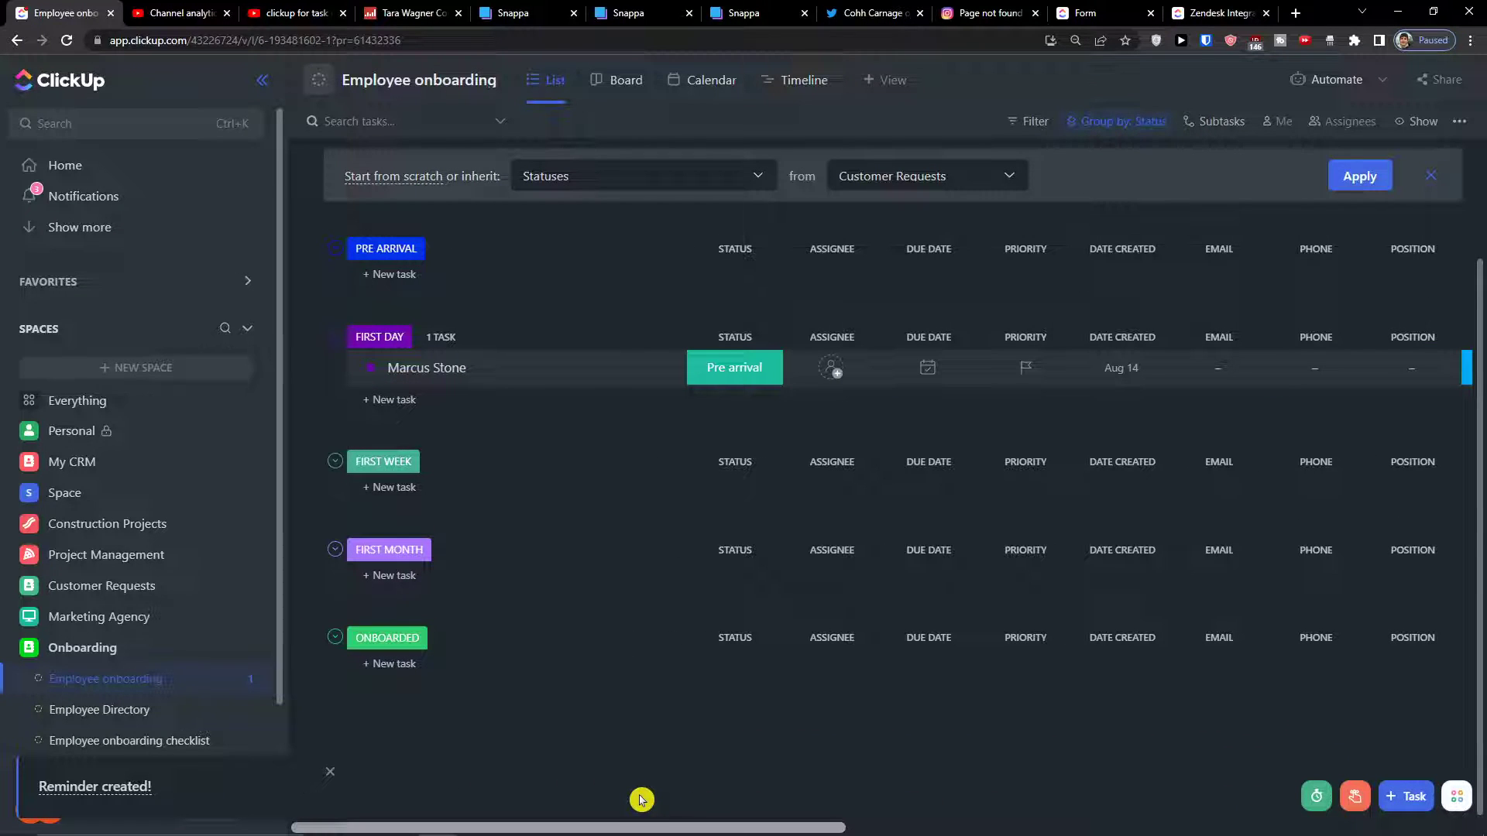
scroll(611, 620, "up", 1)
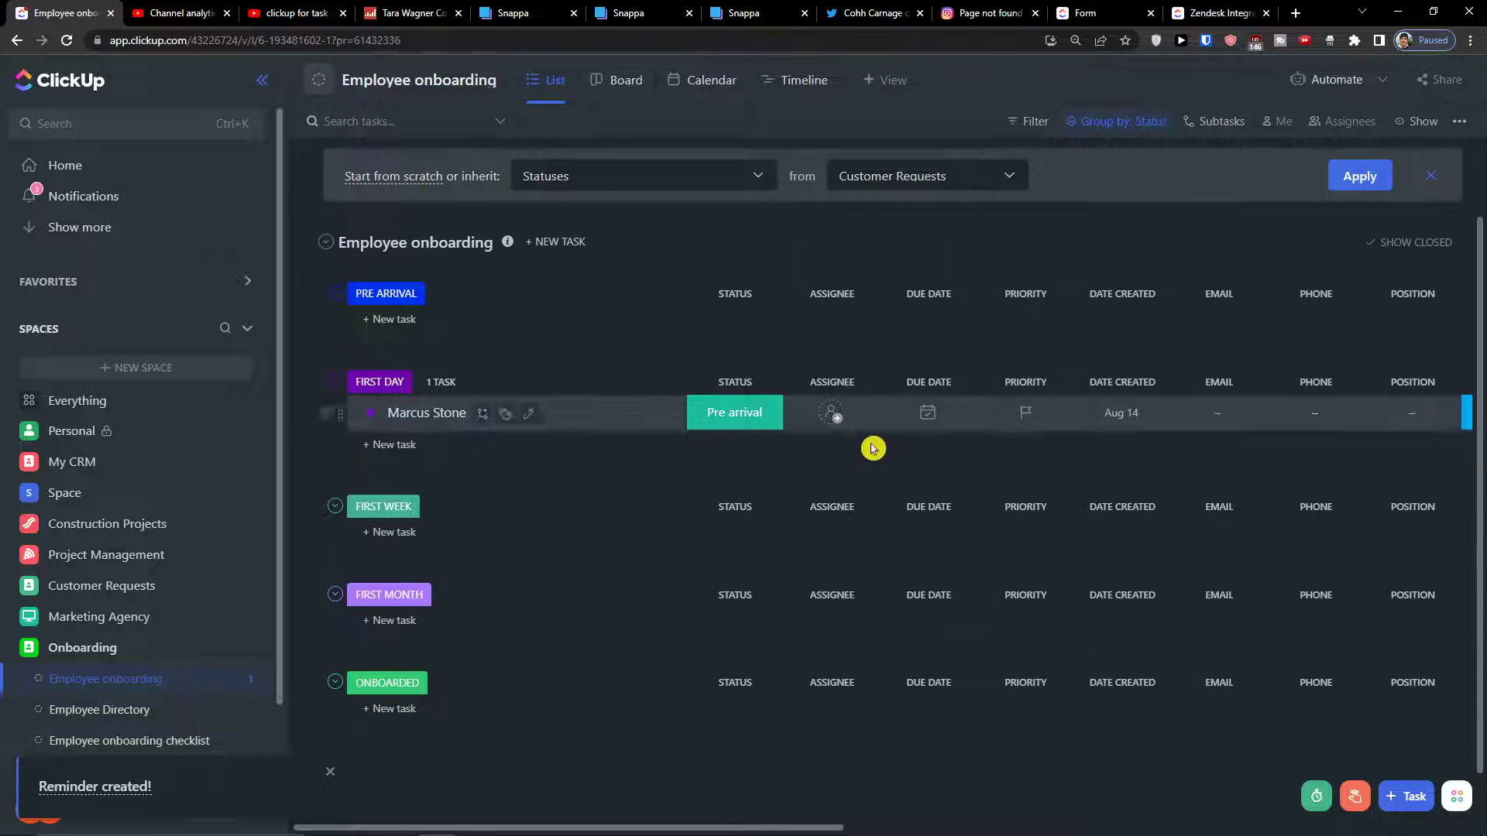
left_click_drag(763, 810, 480, 703)
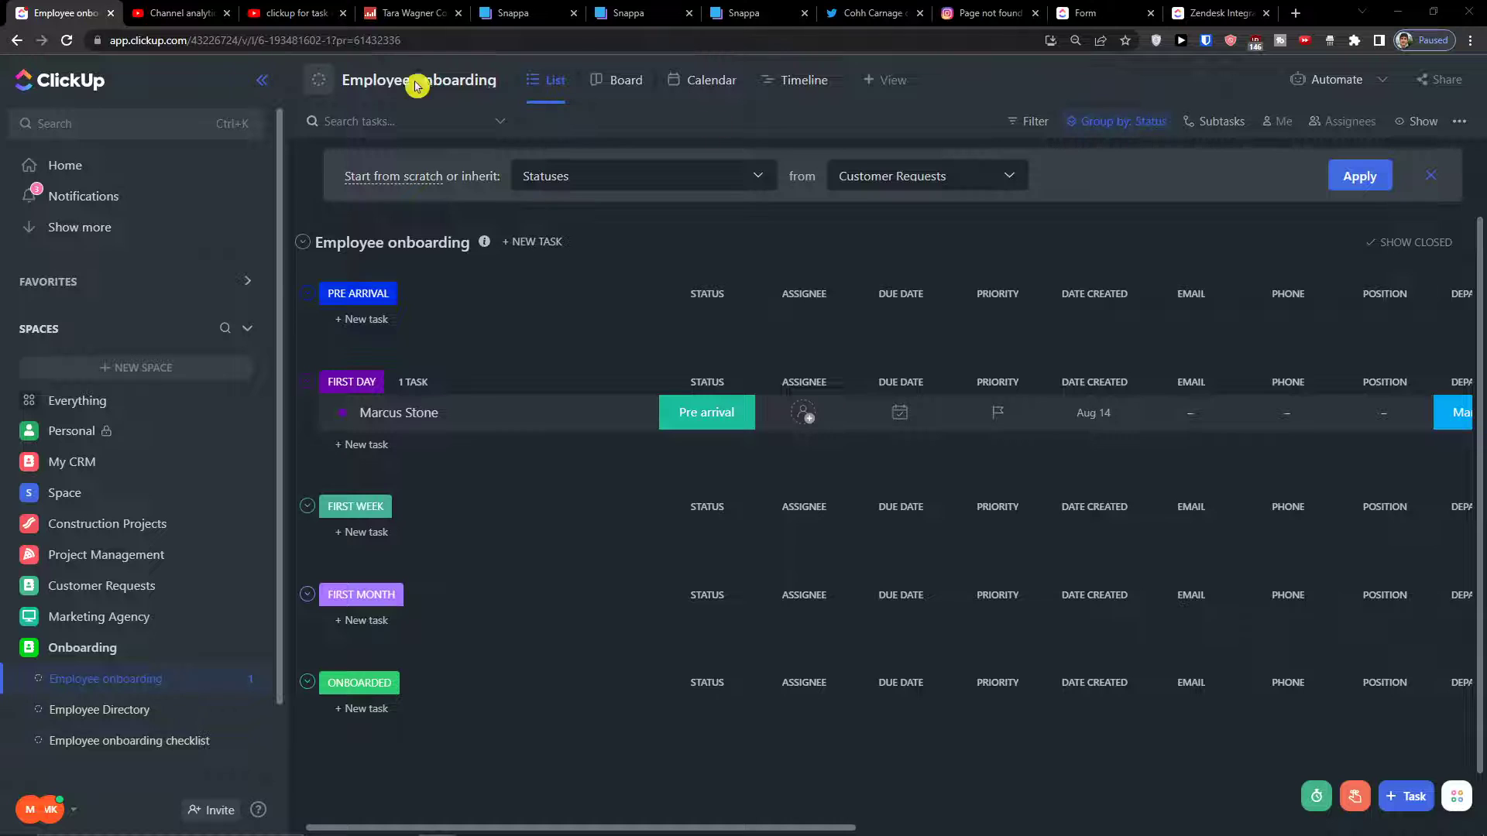
scroll(660, 475, "down", 1)
scroll(641, 468, "up", 1)
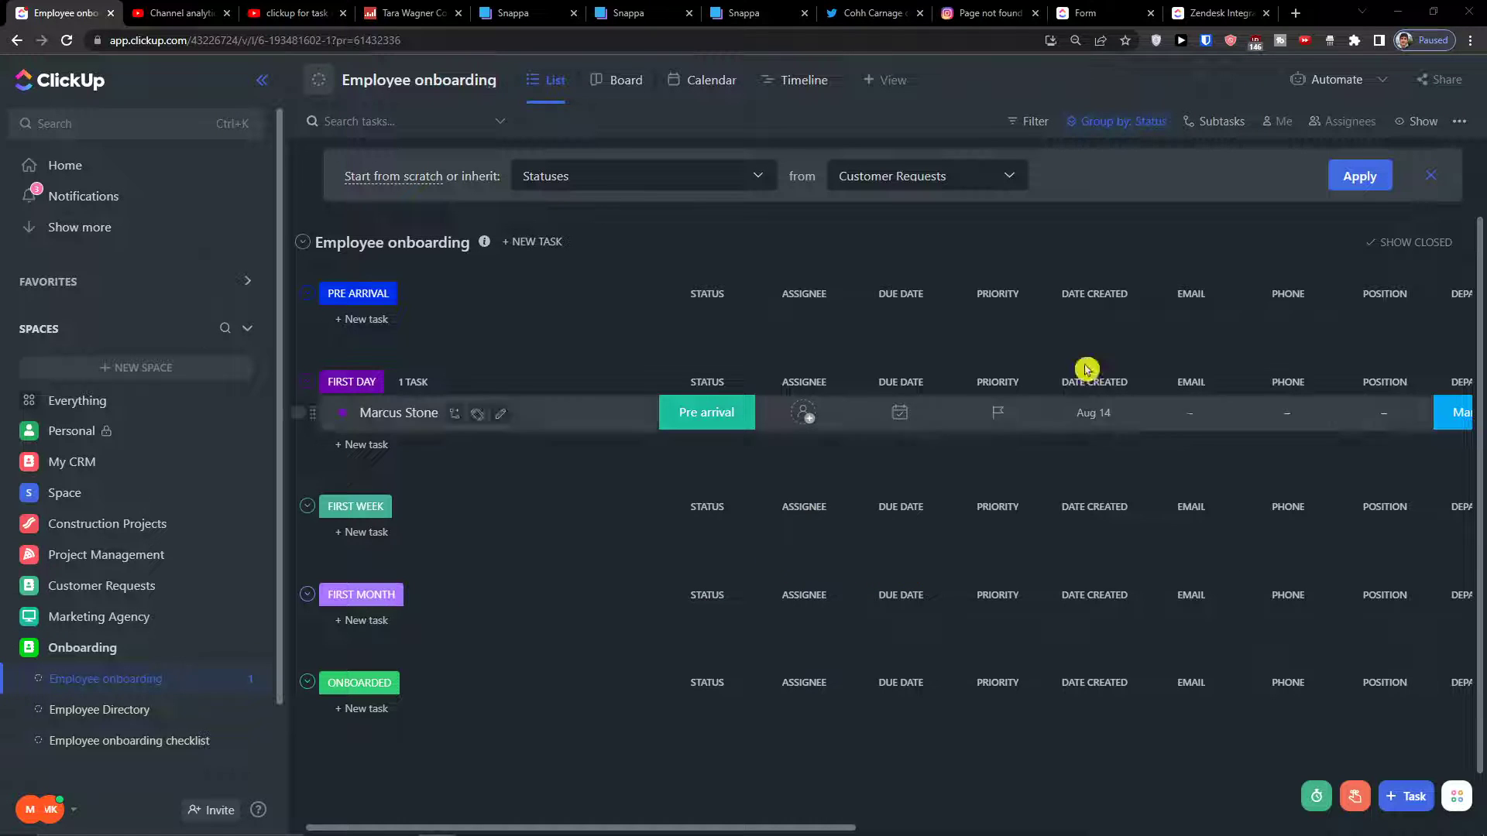
left_click(916, 80)
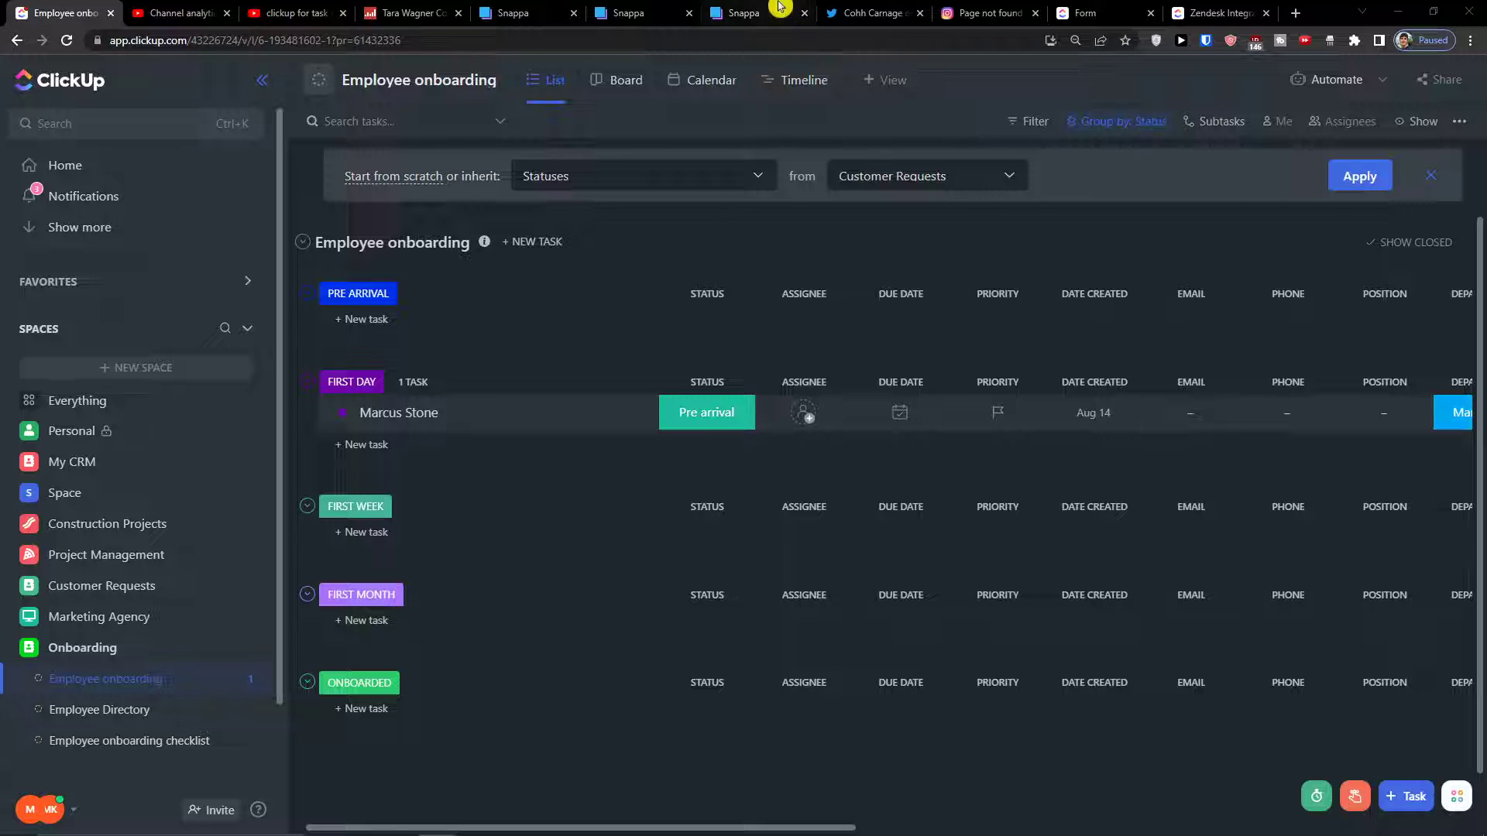
left_click(889, 78)
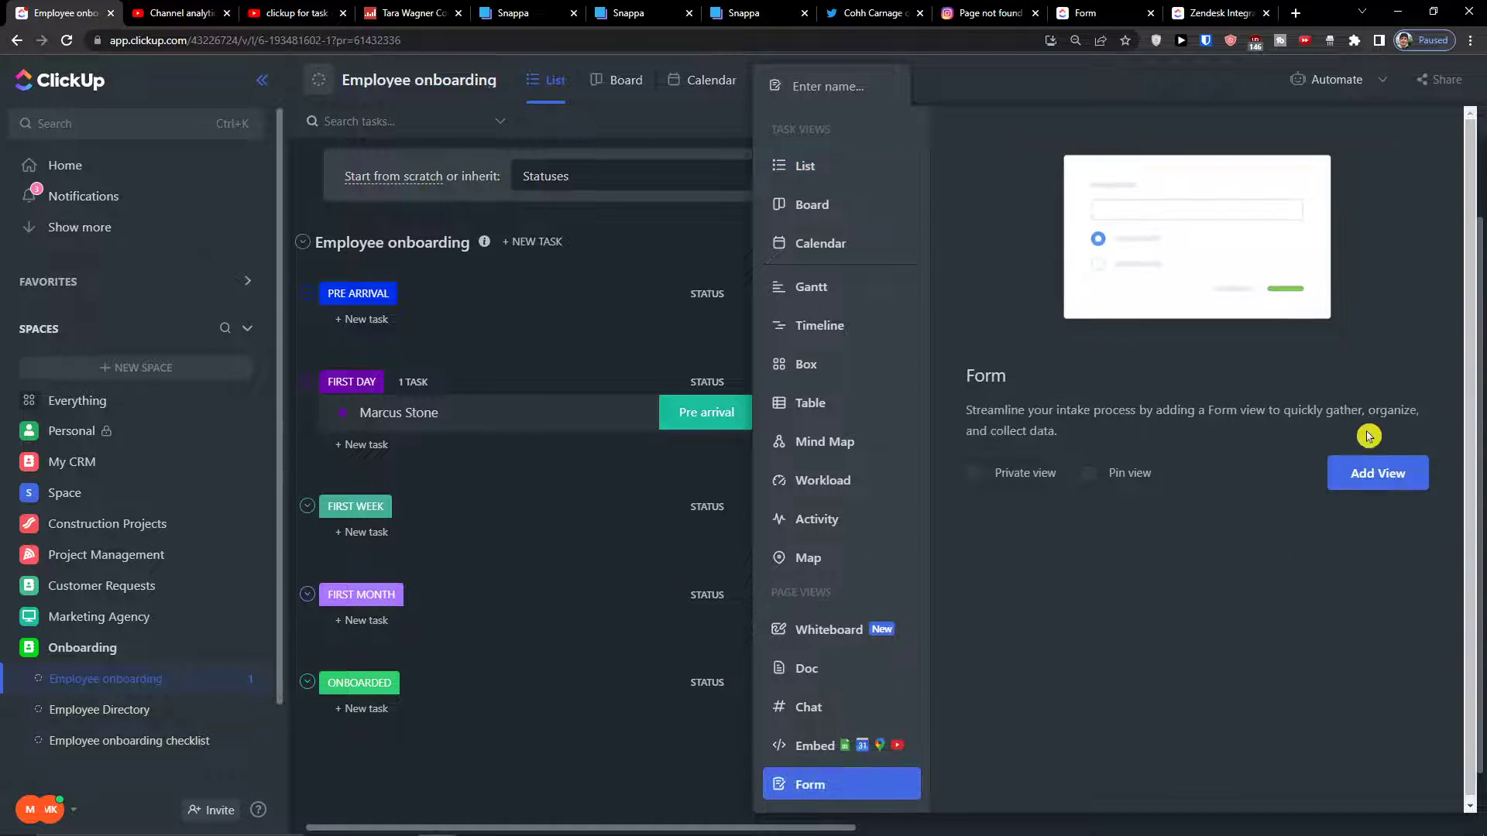
left_click(1348, 470)
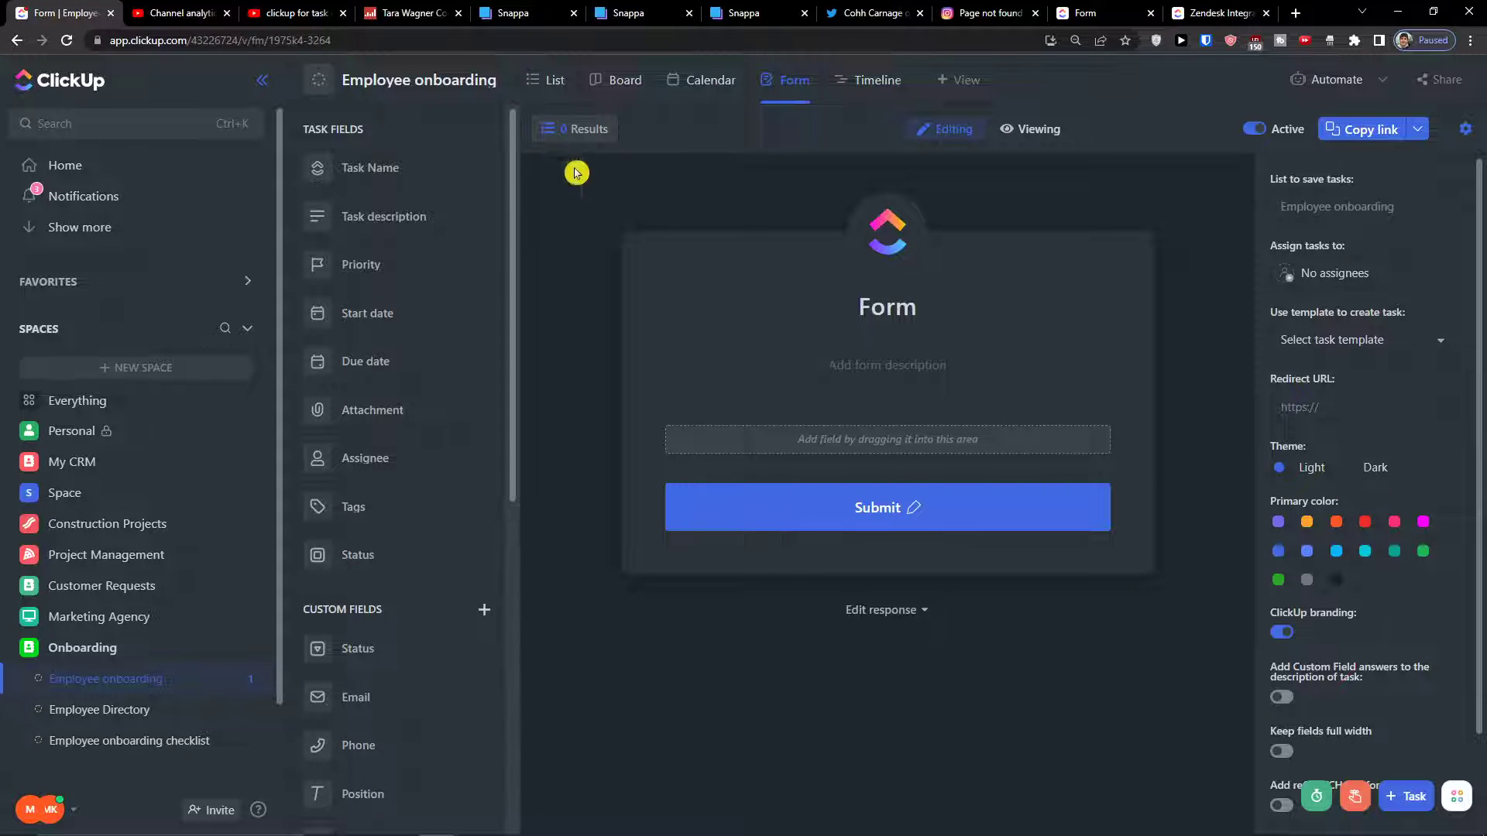
left_click_drag(430, 162, 853, 430)
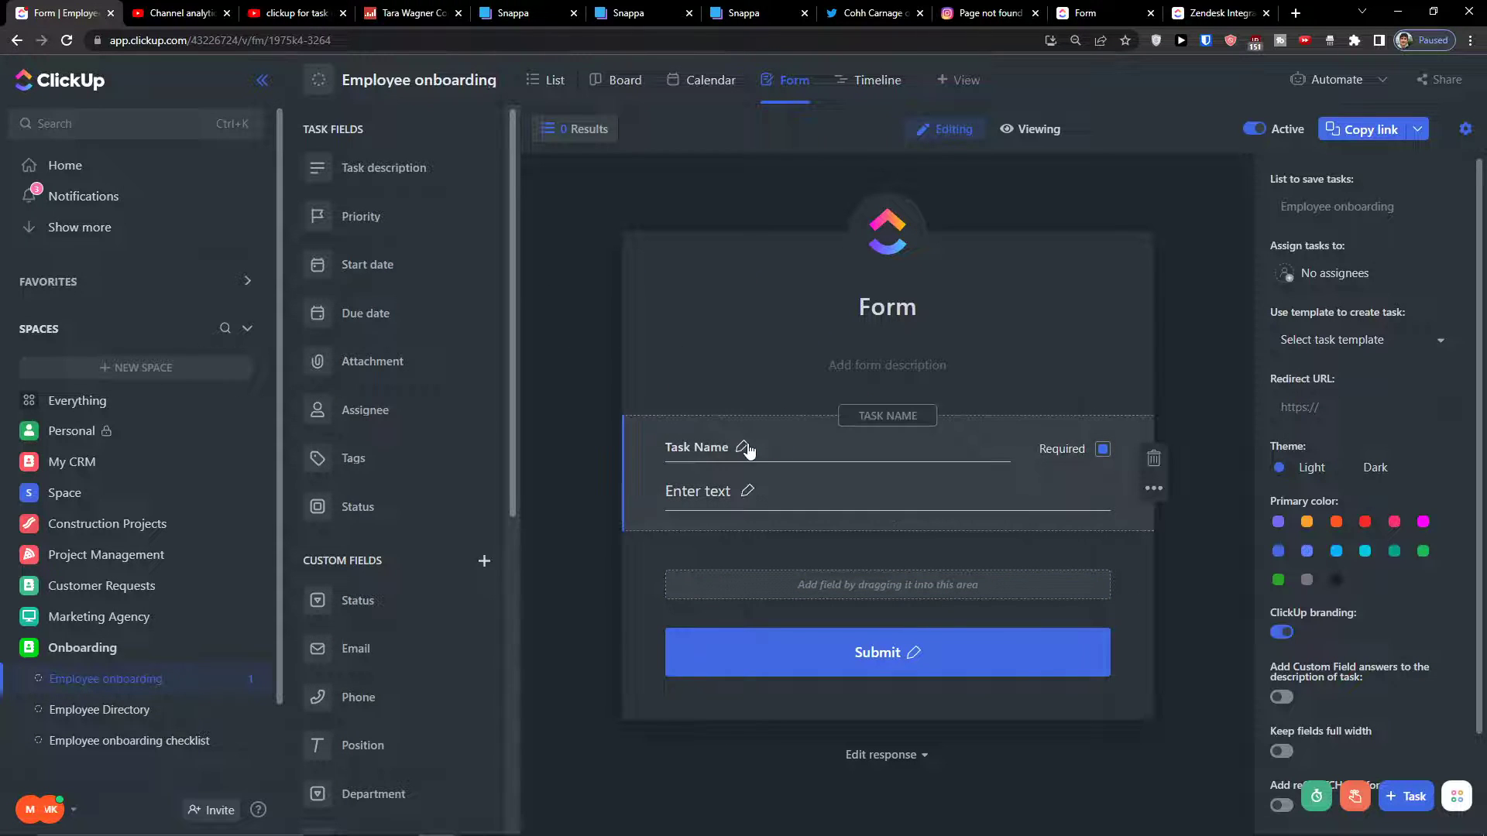
scroll(360, 507, "down", 5)
scroll(391, 503, "up", 5)
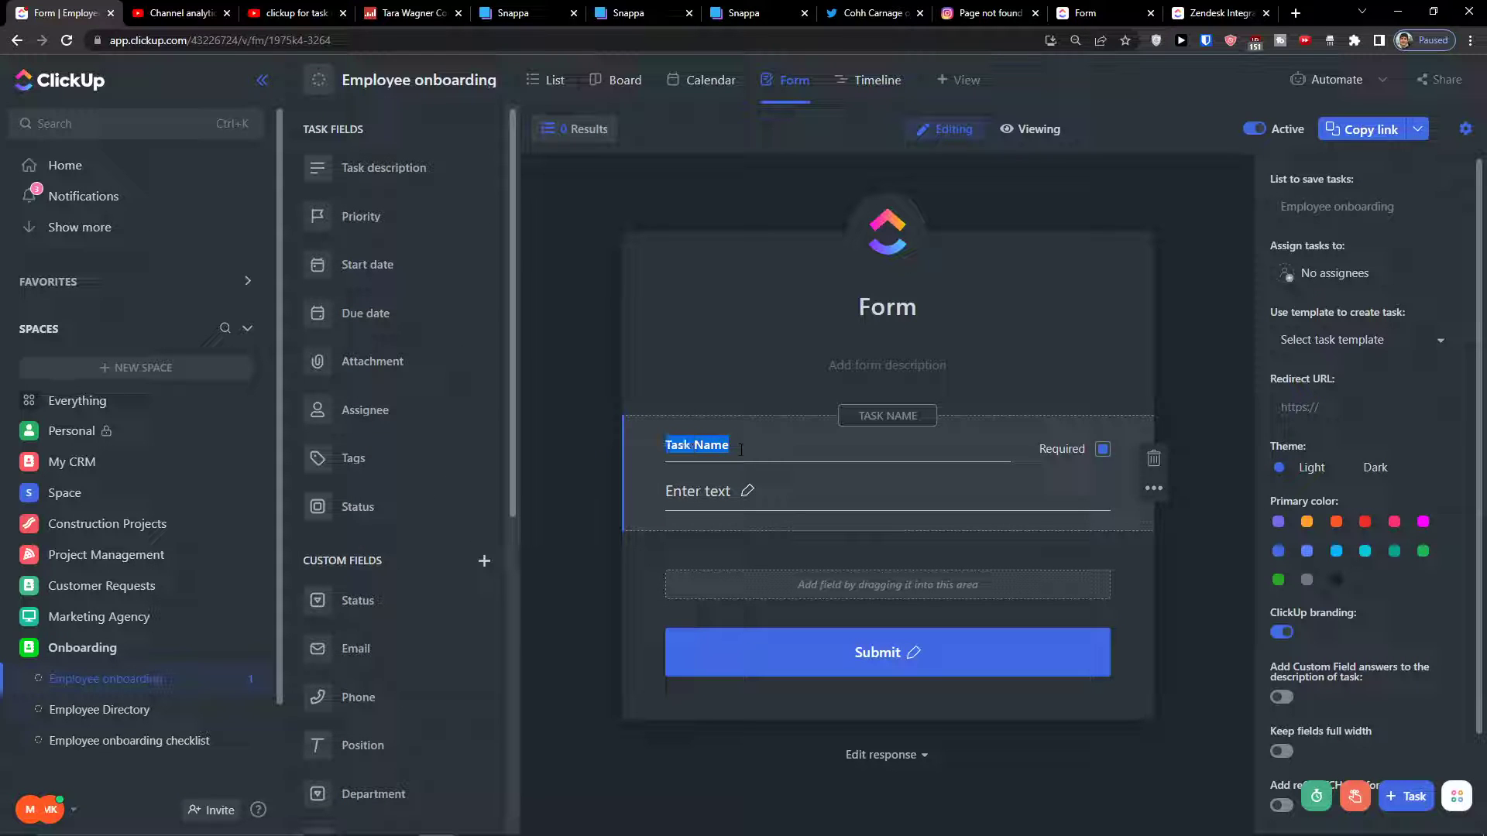
key("BackSpace")
left_click_drag(425, 643, 700, 601)
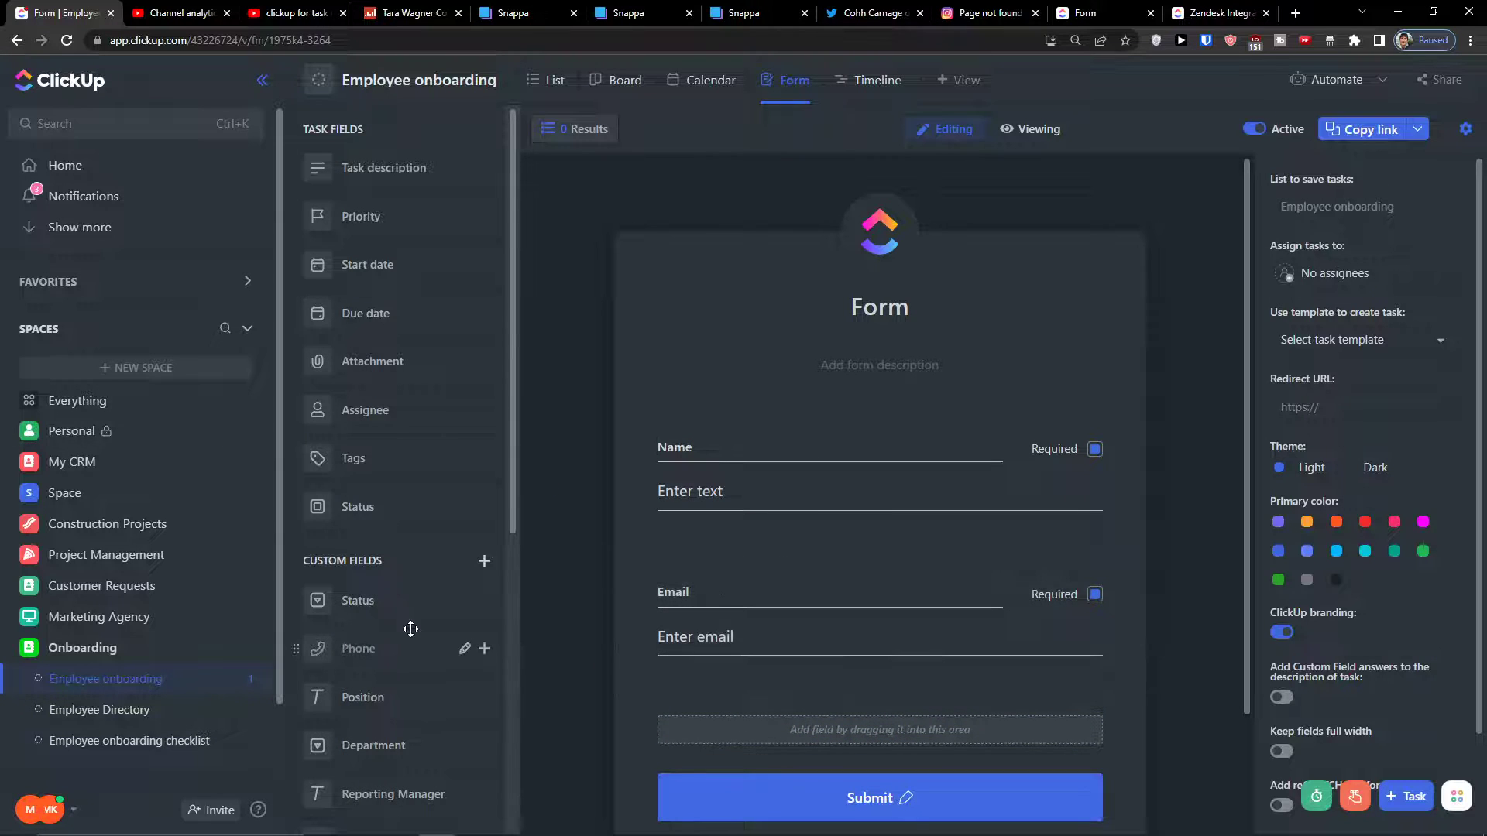
scroll(411, 628, "down", 2)
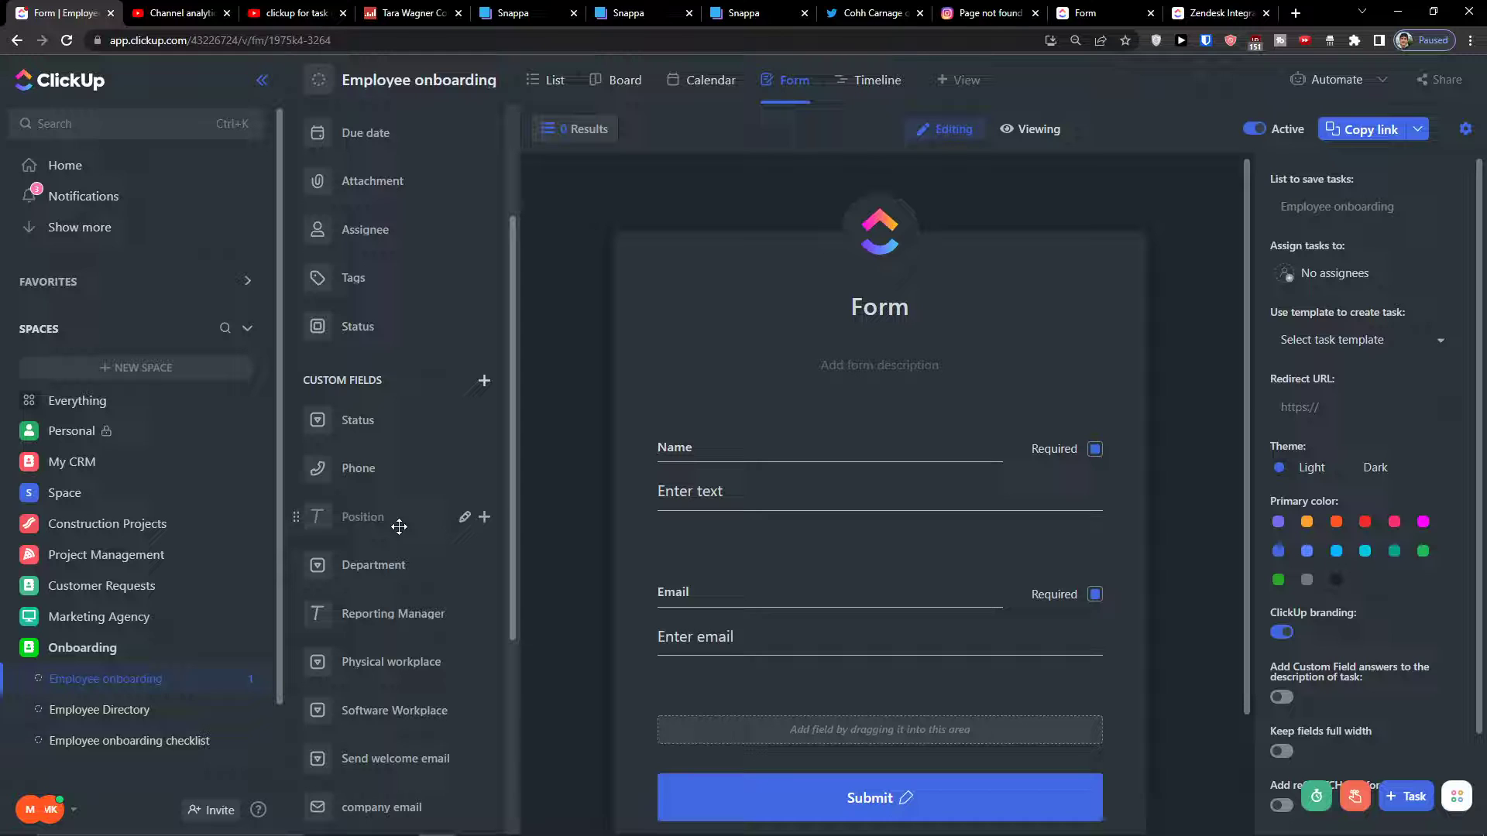
left_click_drag(399, 527, 887, 773)
left_click_drag(358, 468, 687, 641)
scroll(848, 620, "down", 2)
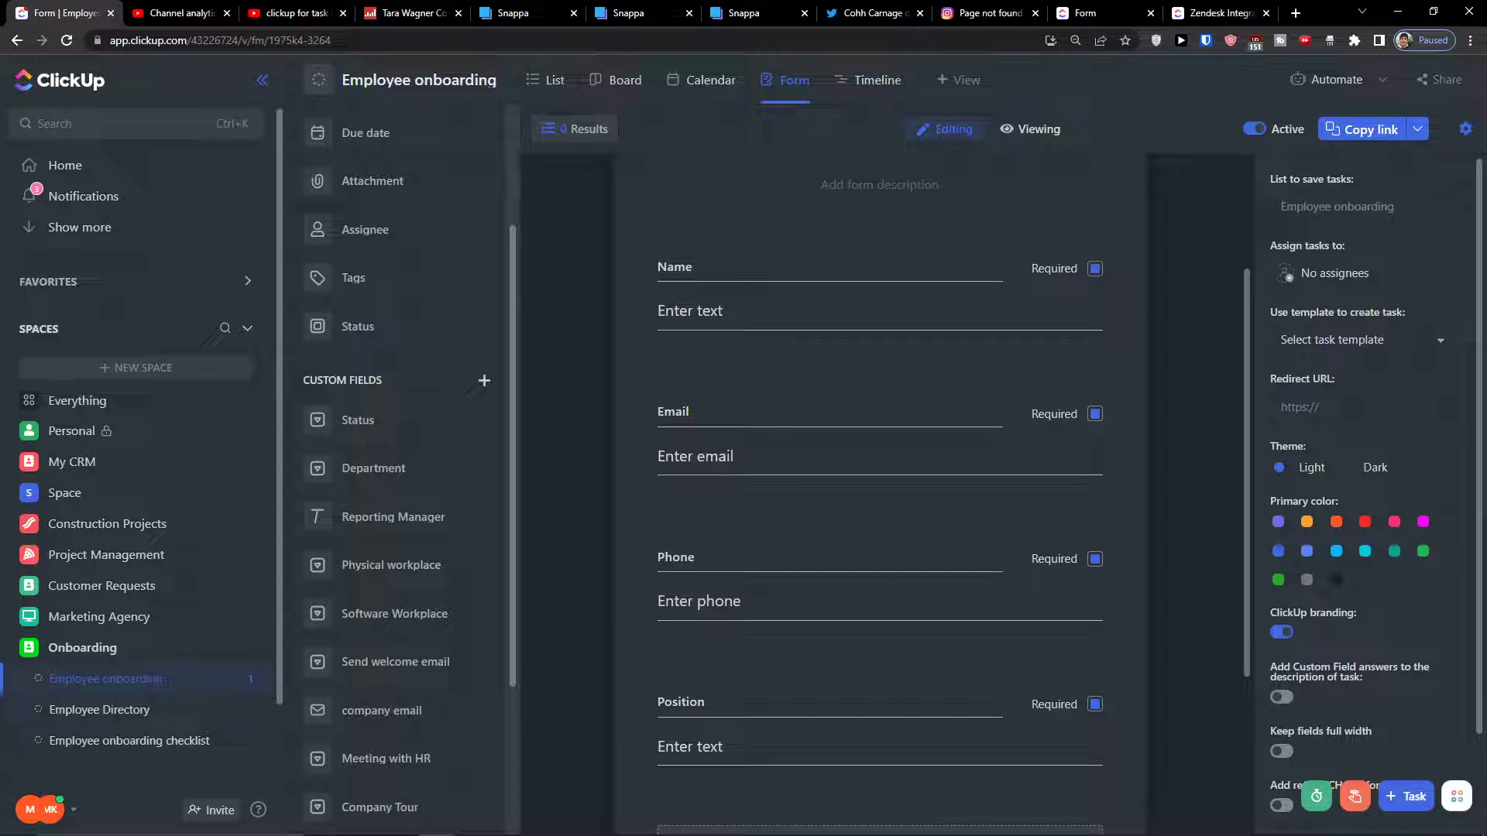
left_click_drag(370, 480, 697, 759)
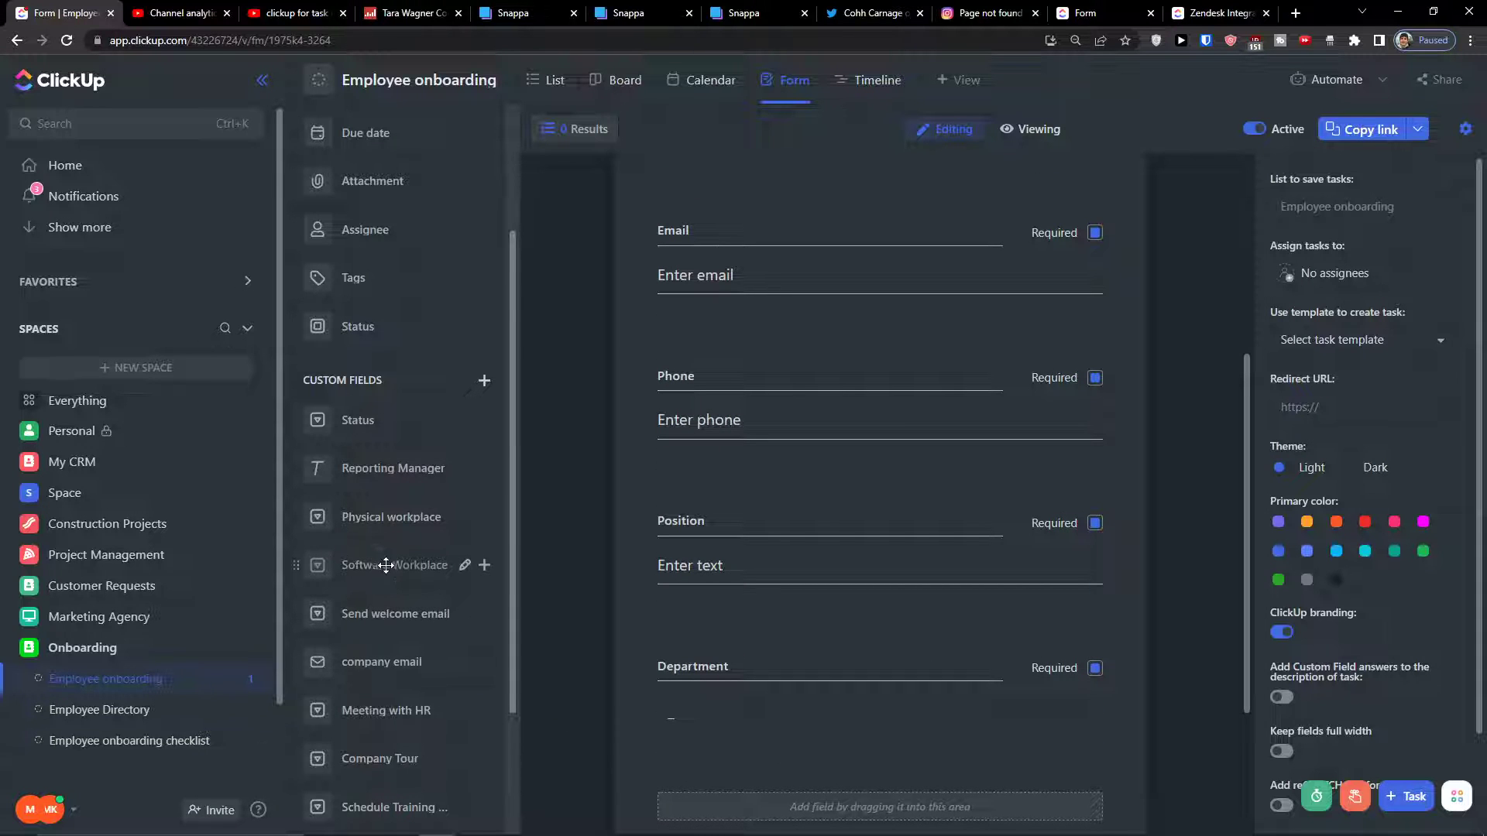
scroll(385, 565, "down", 2)
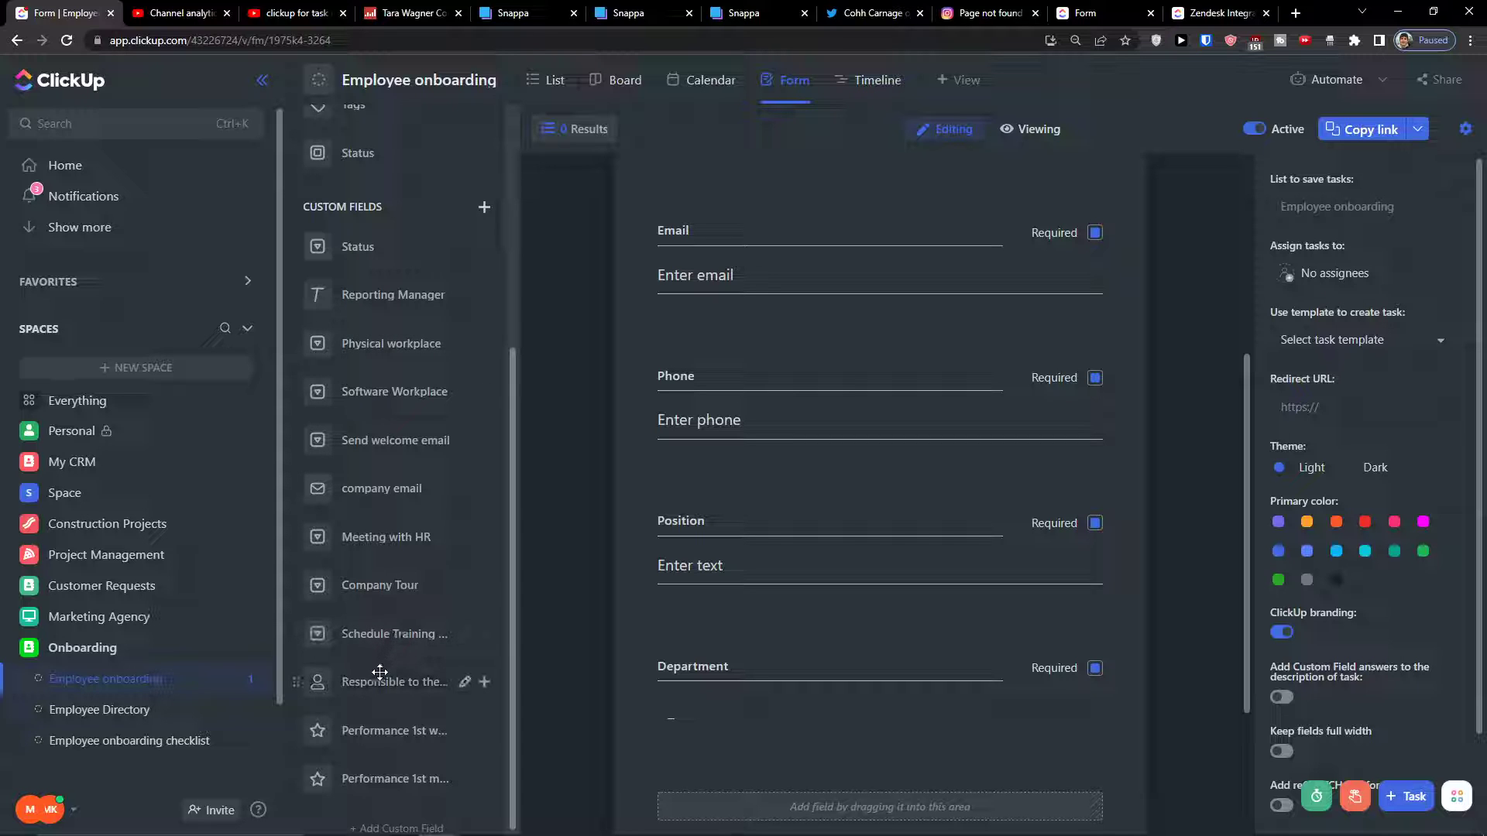
left_click(485, 207)
scroll(682, 322, "down", 3)
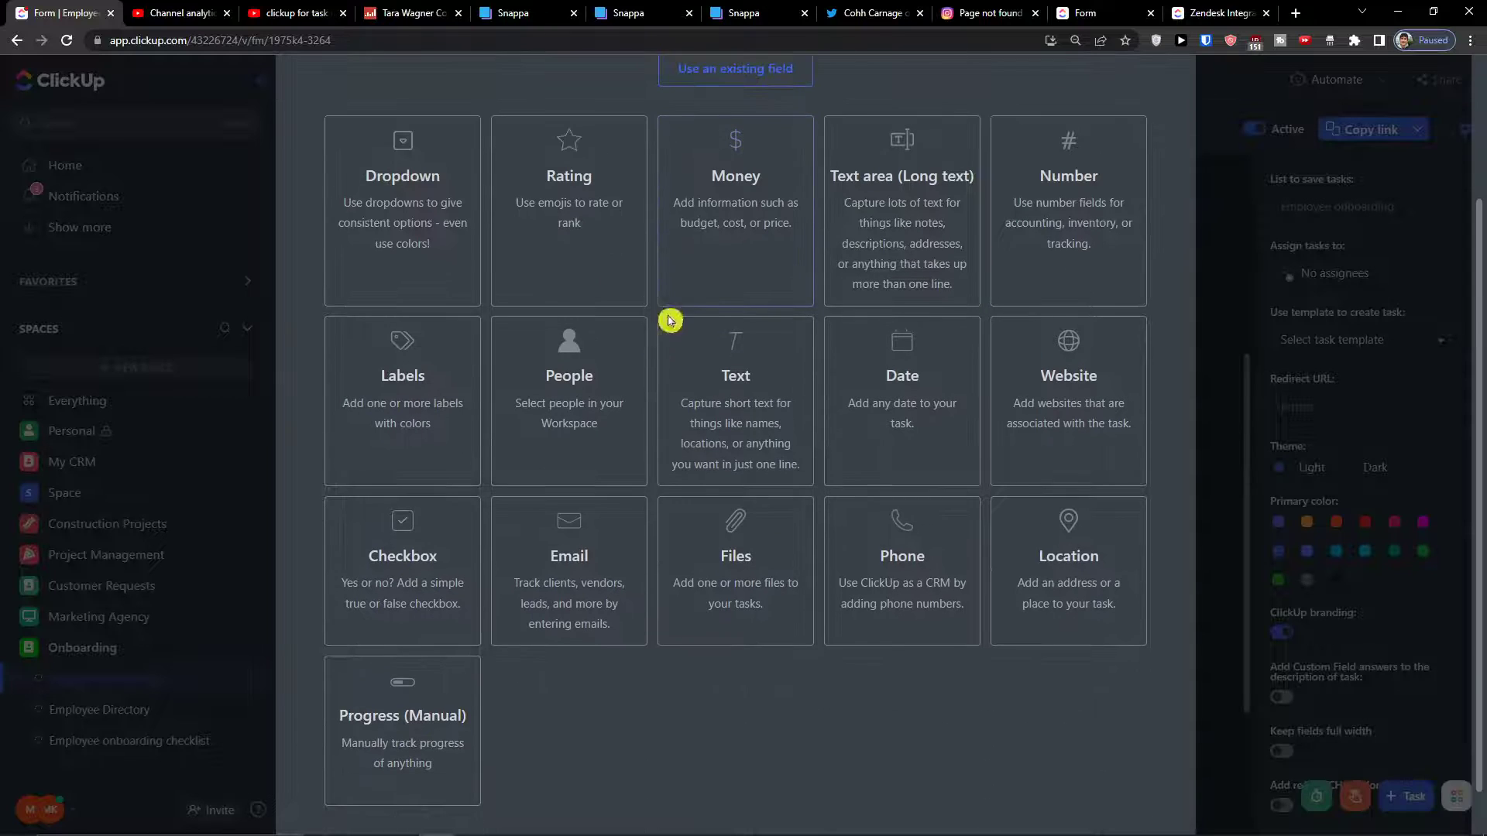
left_click(570, 346)
left_click(563, 190)
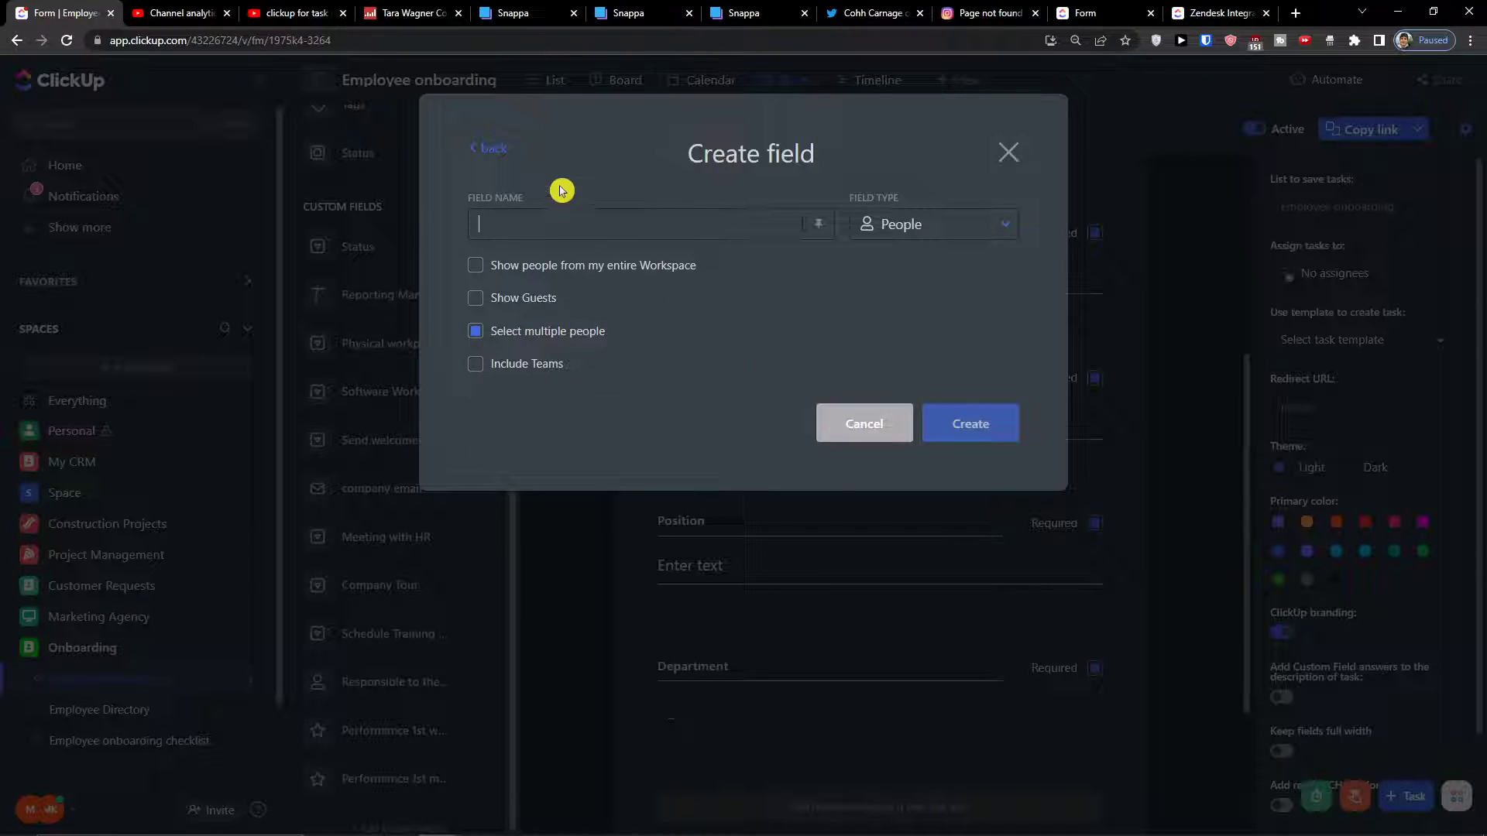
left_click(496, 154)
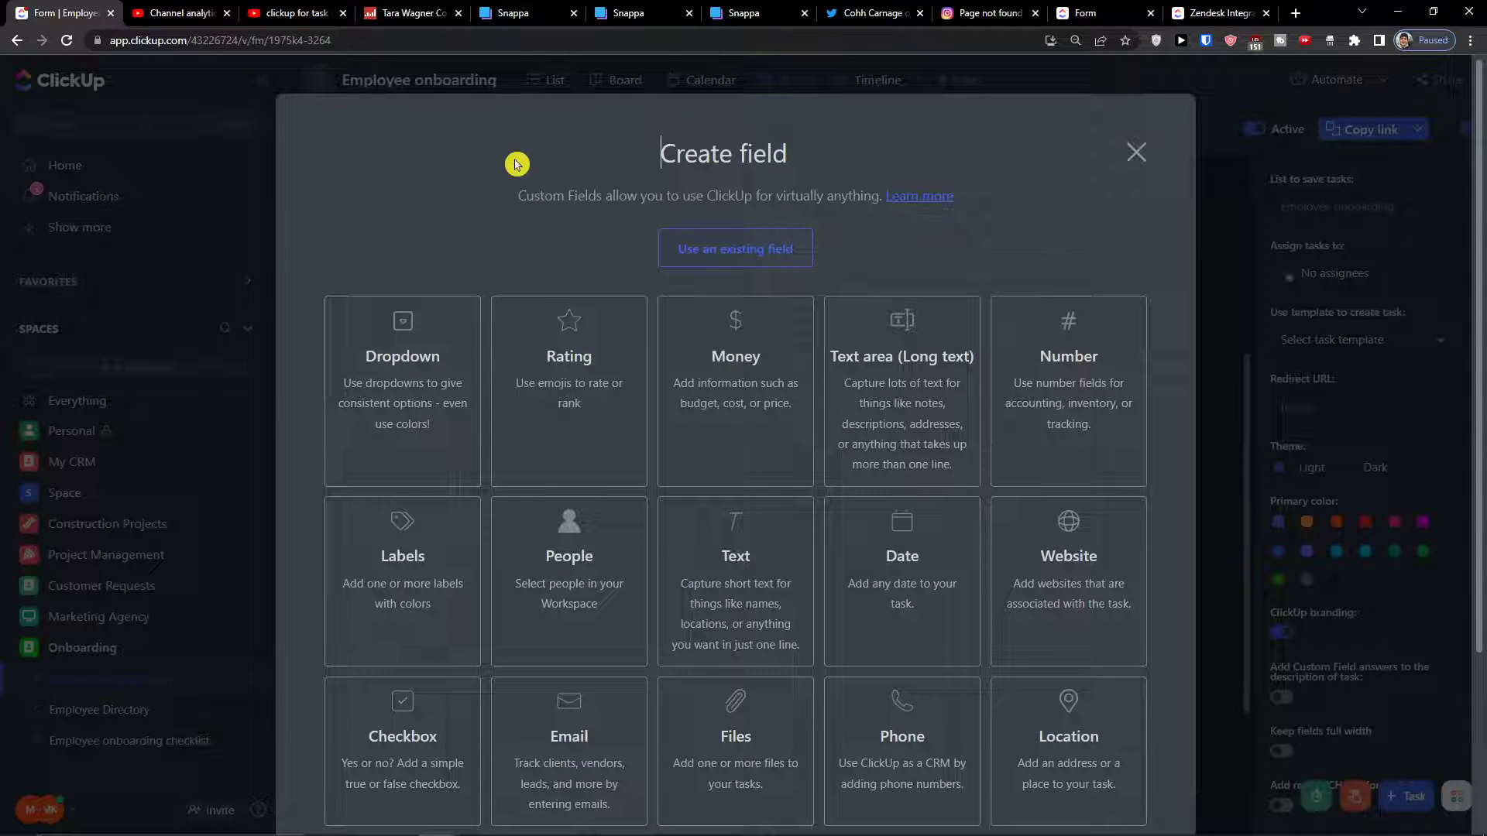
left_click(689, 517)
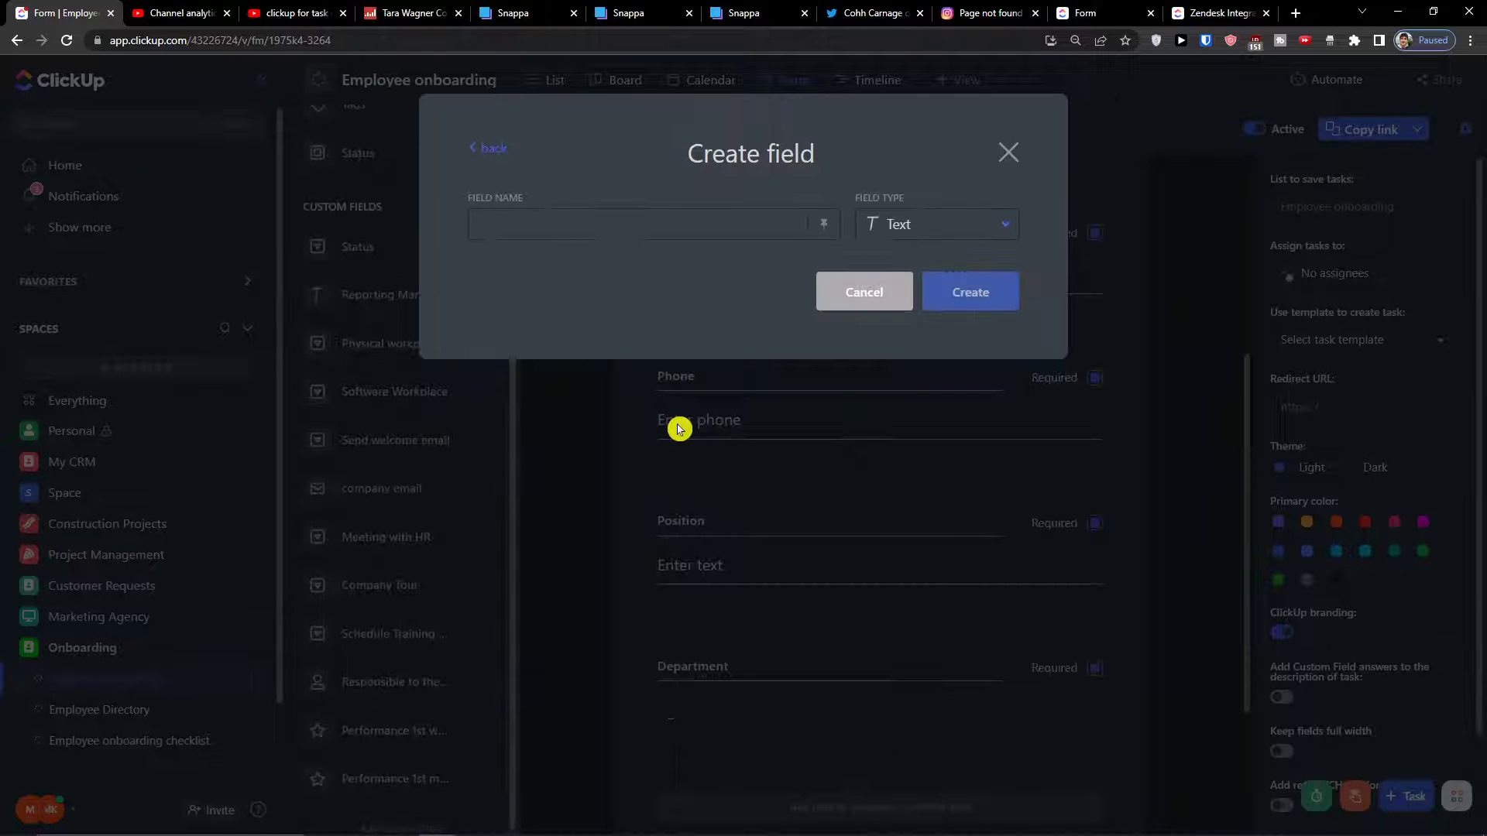
type("Reporting Manage")
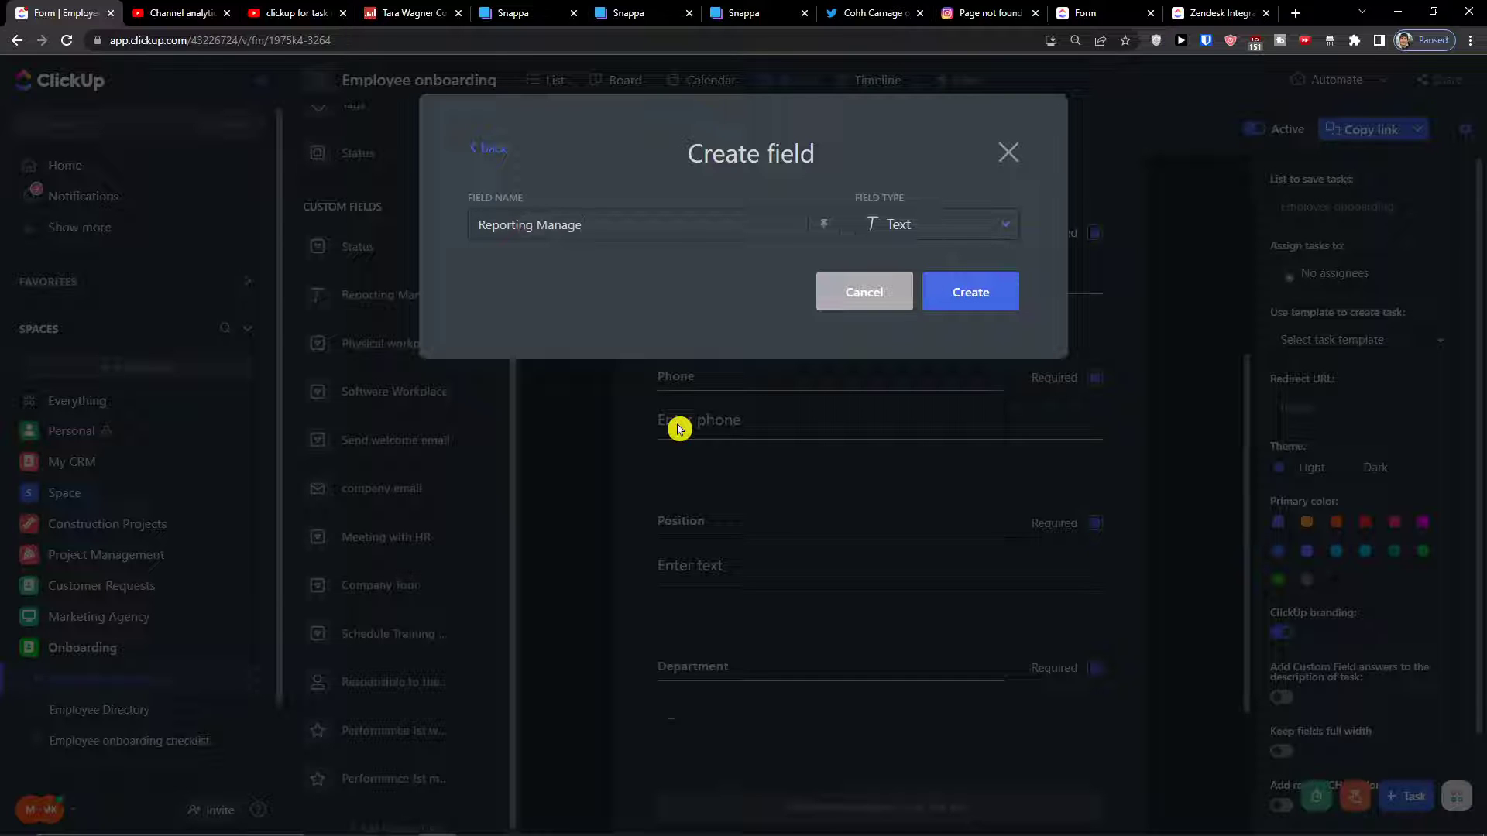
type("r")
left_click(1073, 157)
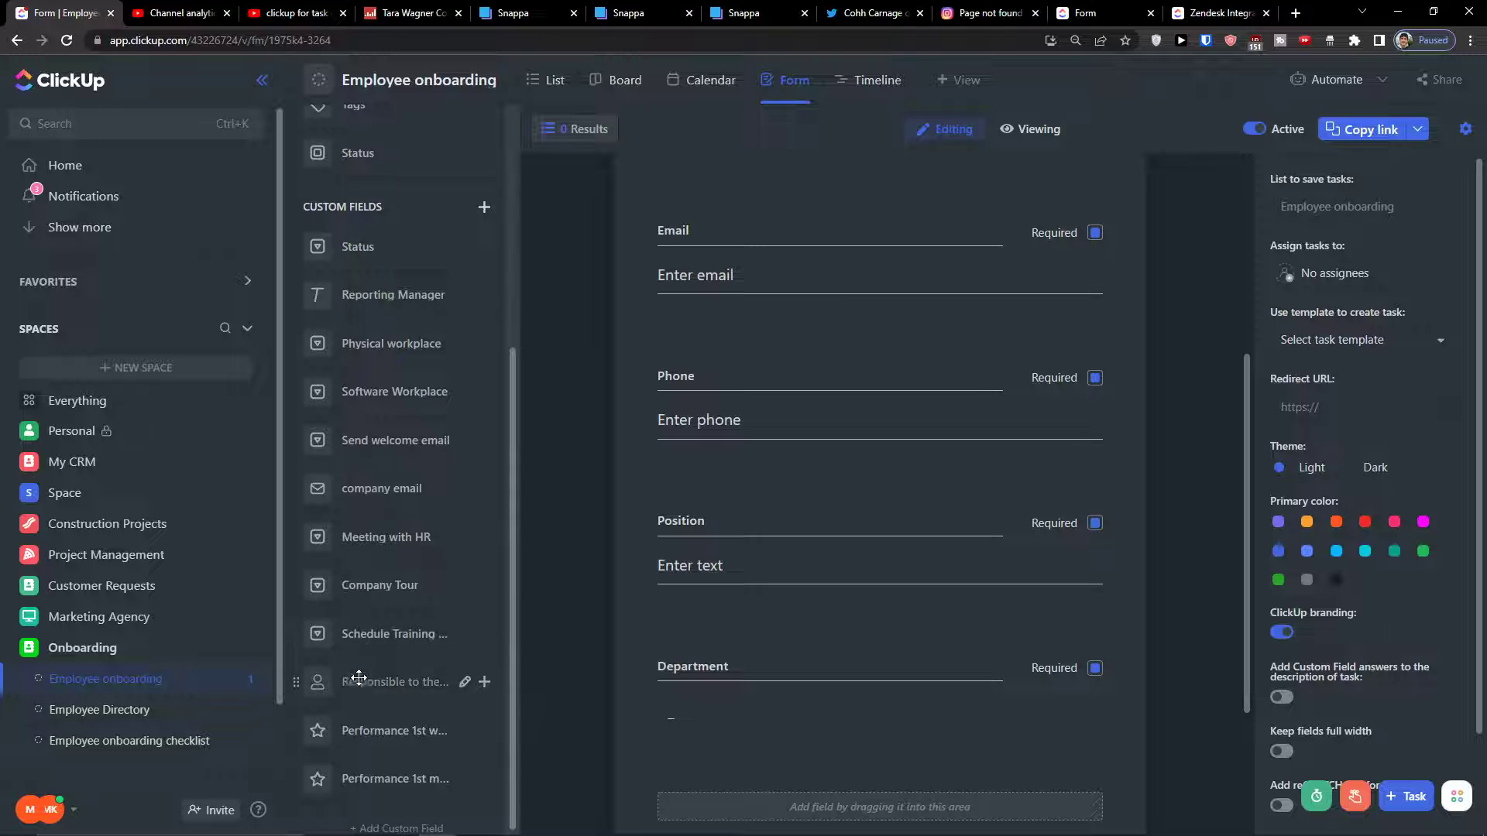
Check the Employee onboarding list view, then return to the form view
scroll(364, 535, "up", 5)
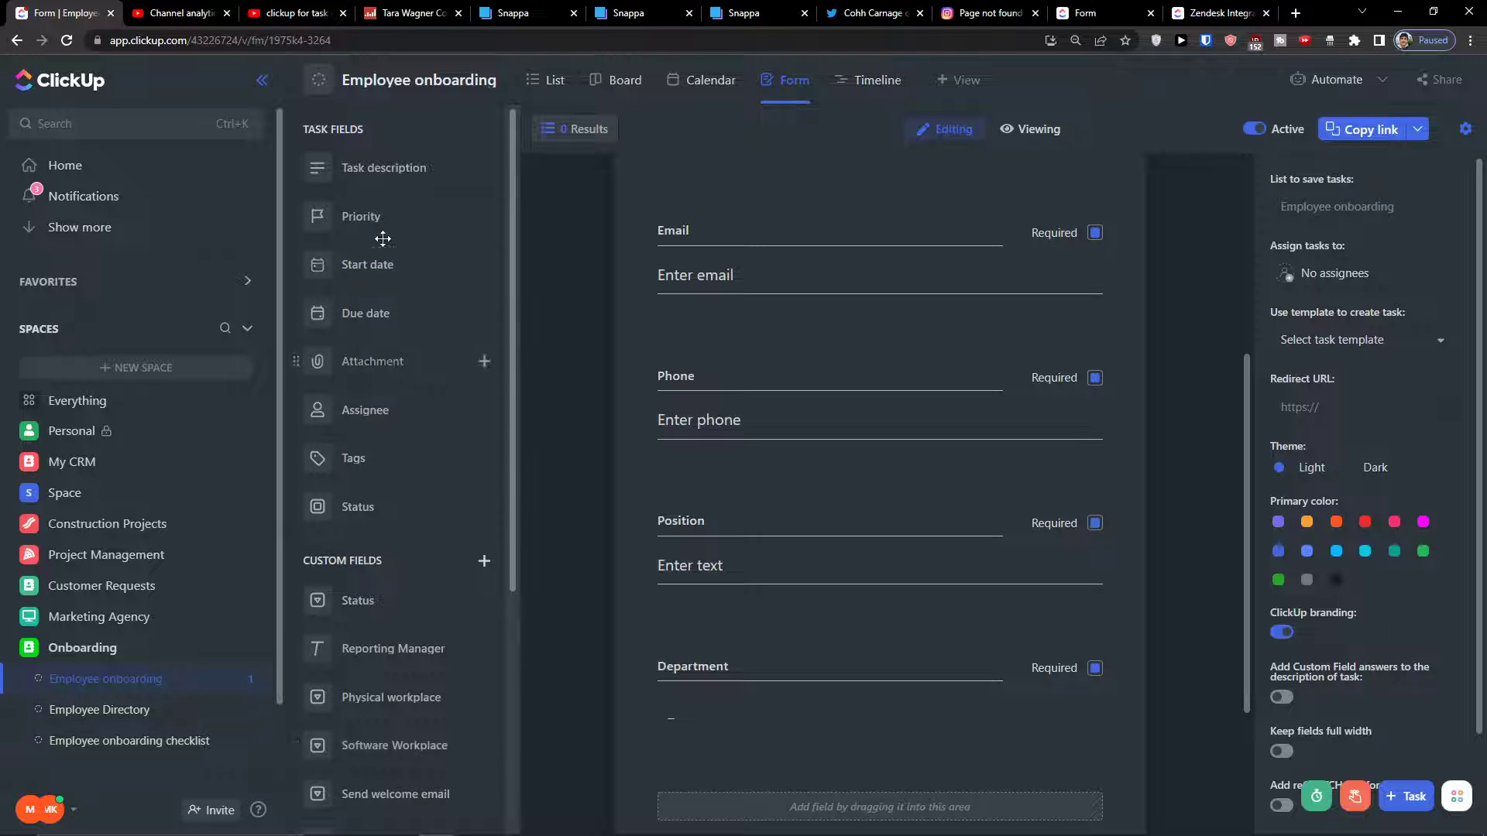
left_click(550, 84)
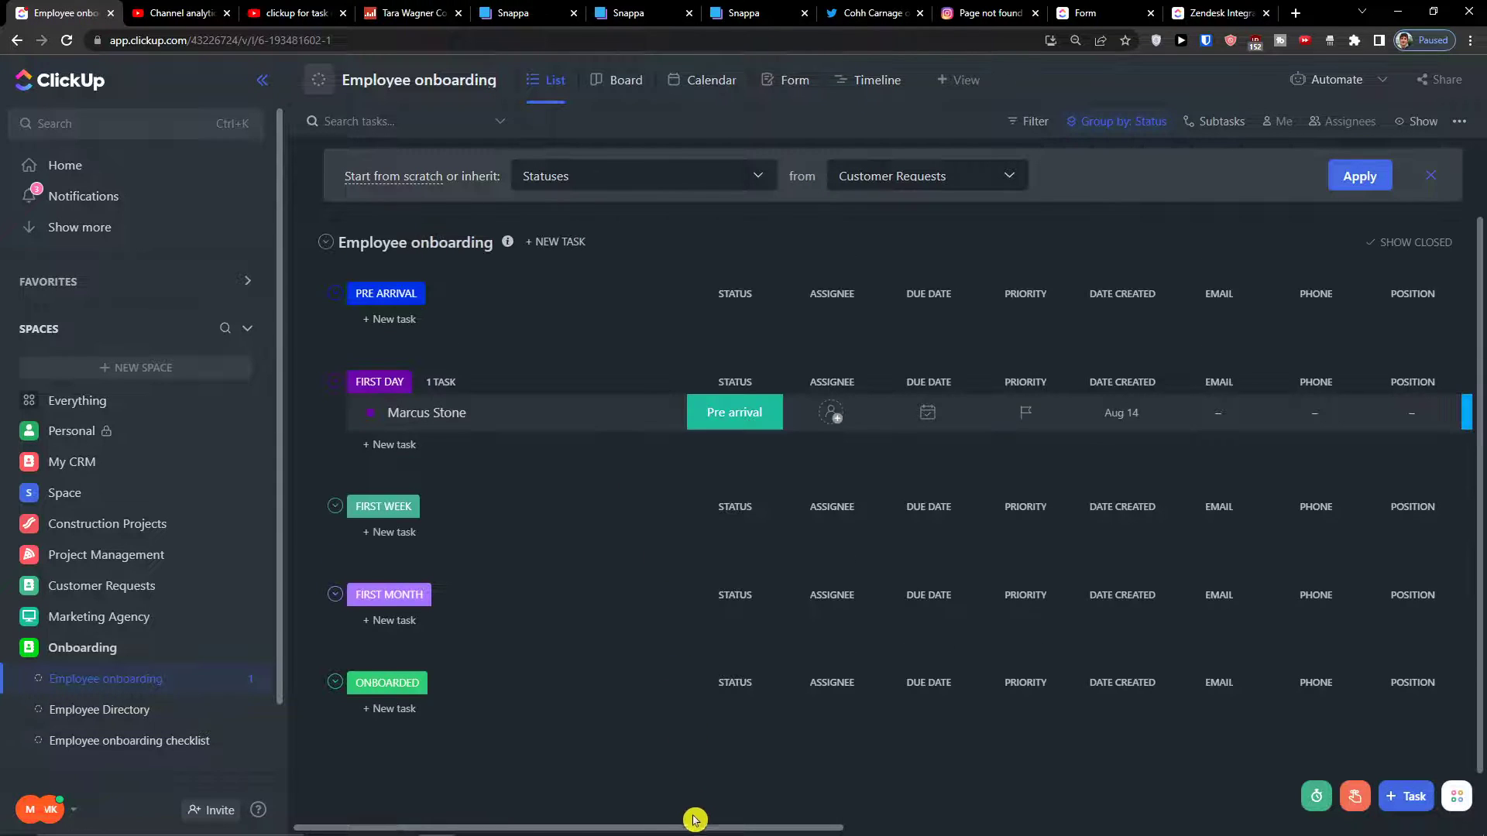
left_click_drag(697, 827, 903, 827)
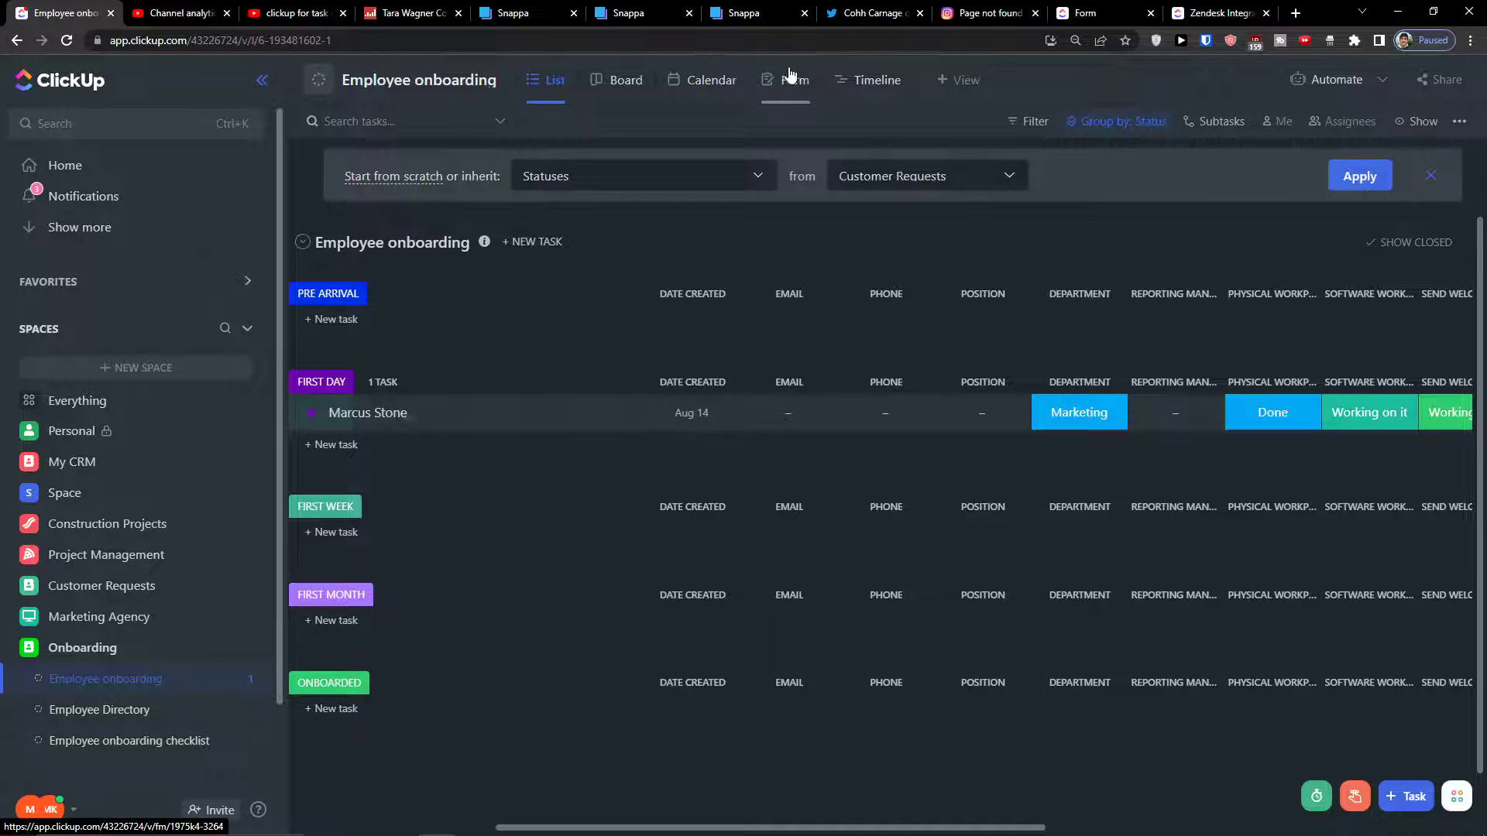
left_click(790, 78)
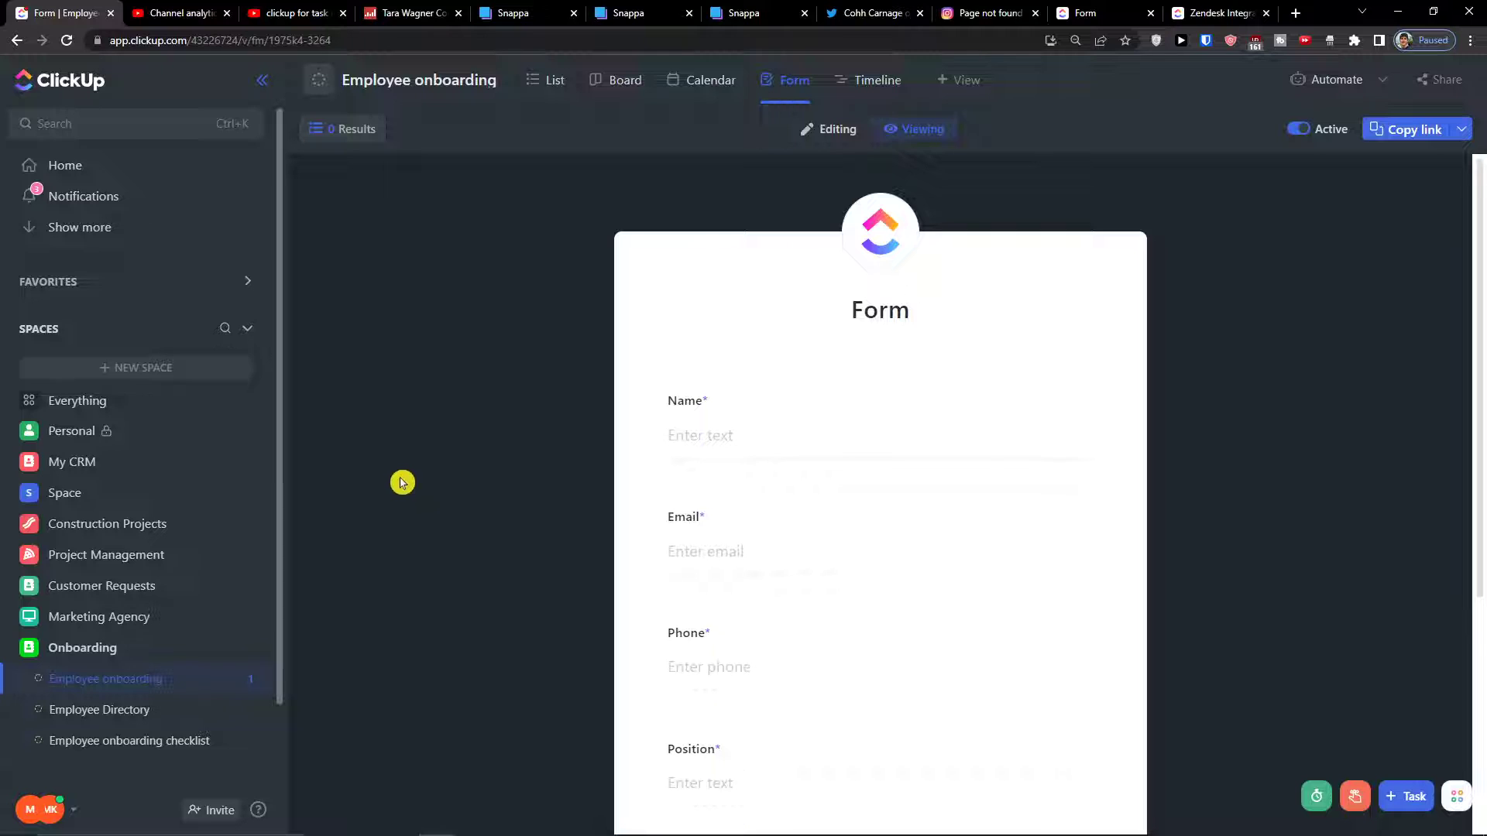
In editing mode, place Reporting Manager above Department and Start date below it
left_click(829, 129)
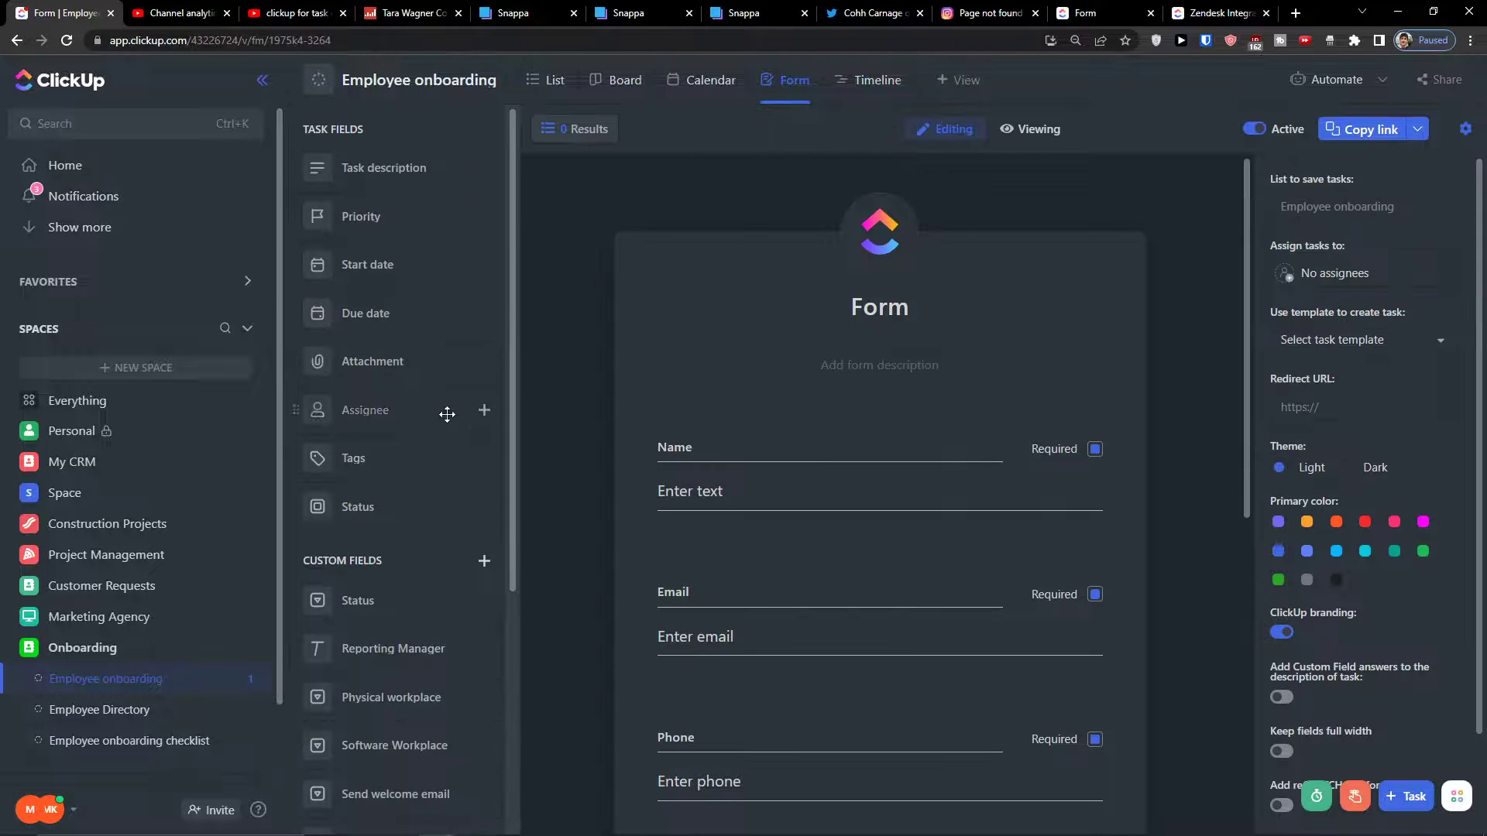
scroll(447, 413, "down", 5)
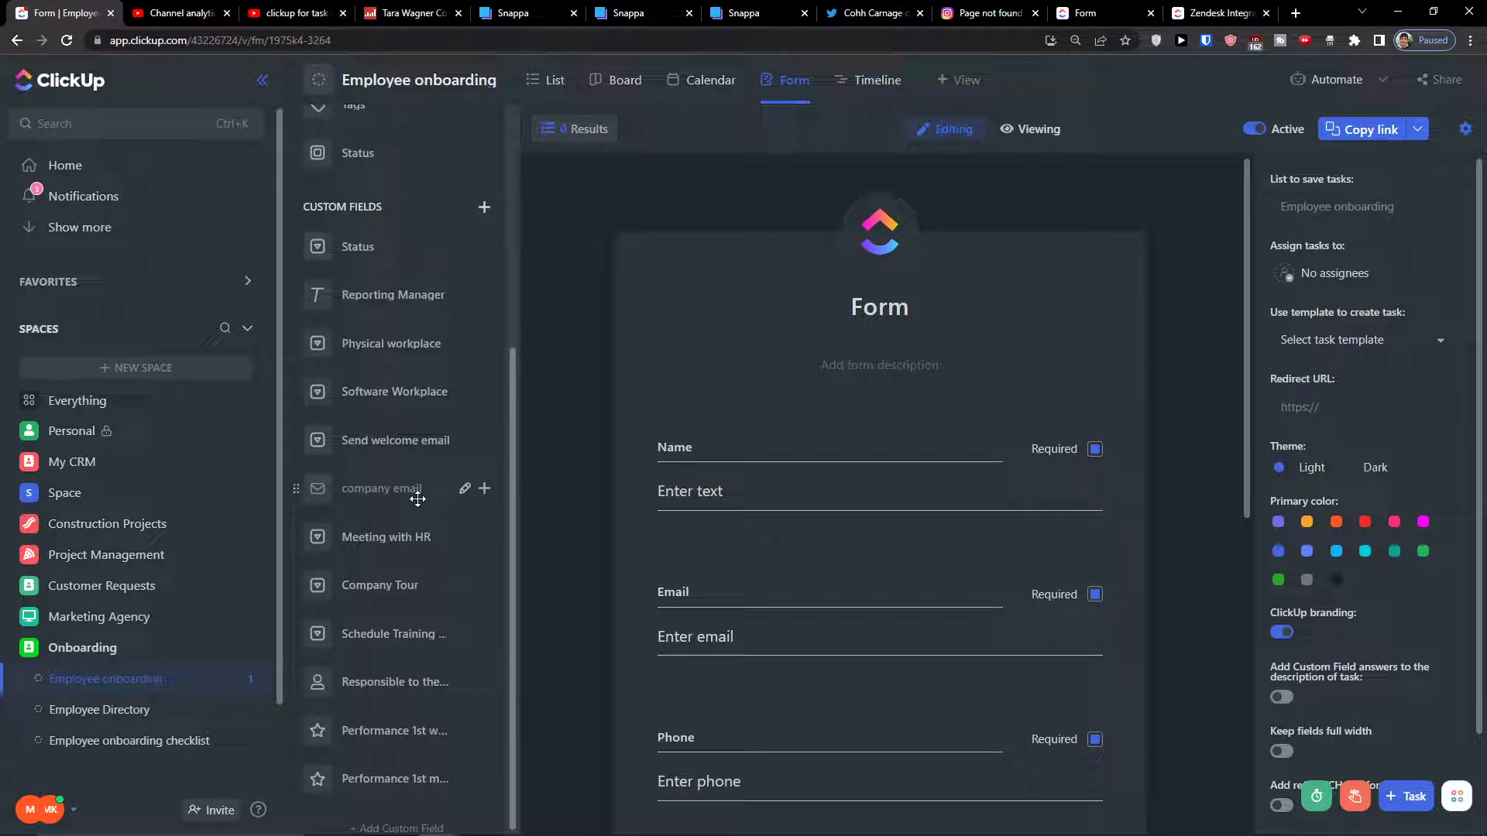
scroll(411, 759, "up", 4)
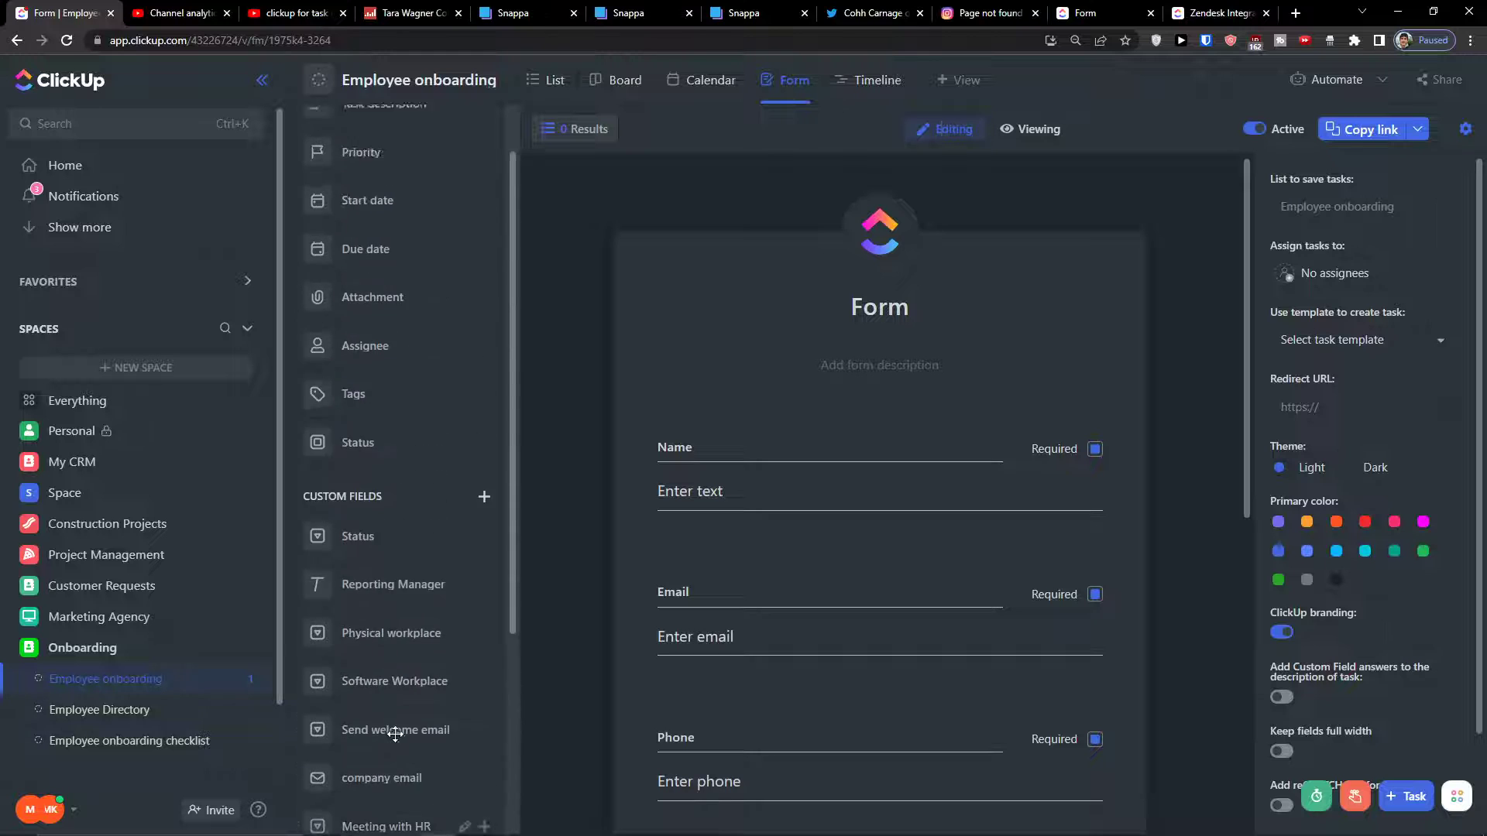
left_click_drag(391, 647, 820, 542)
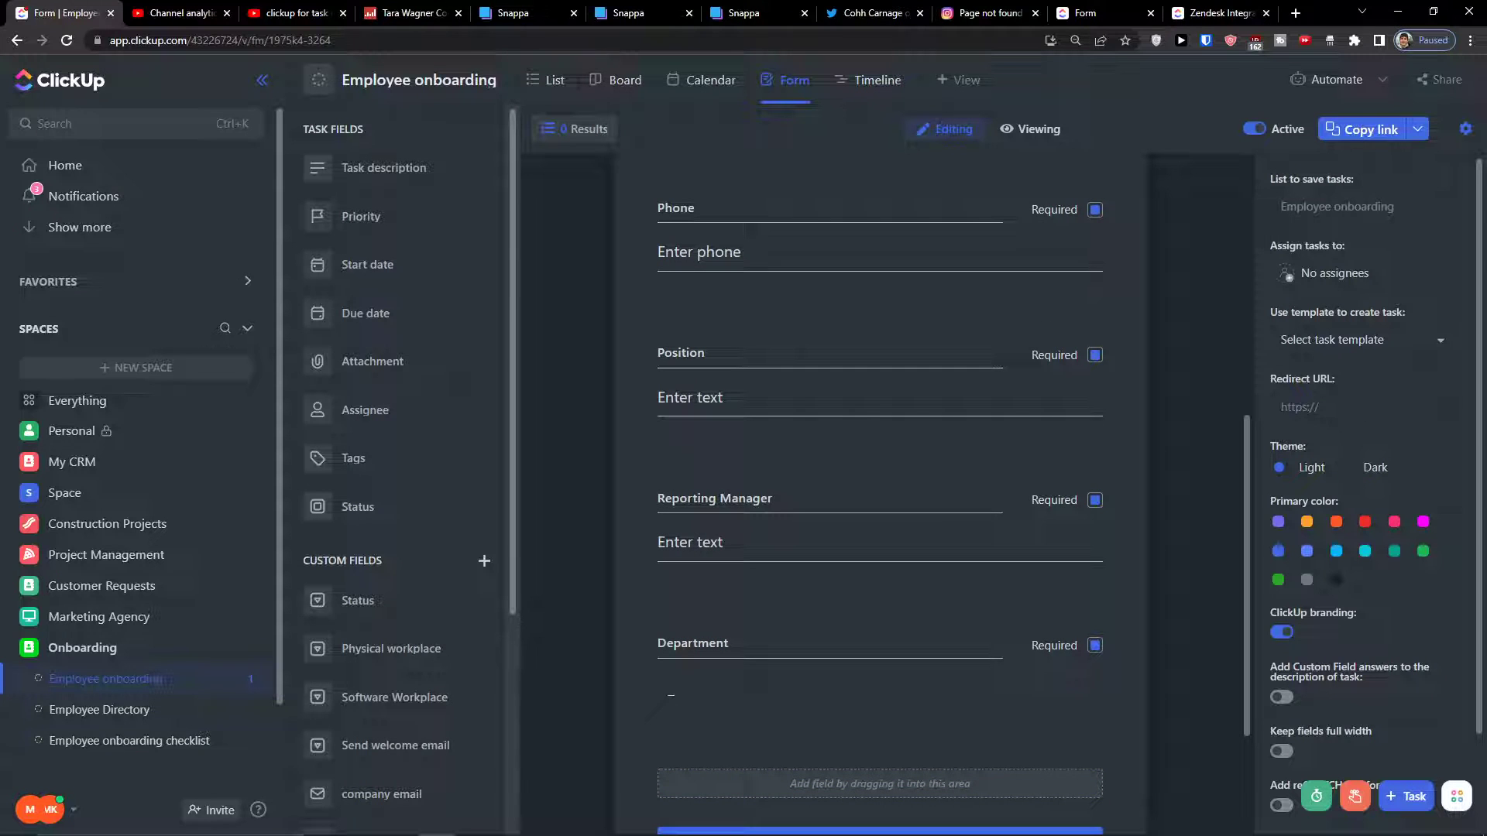
left_click_drag(395, 262, 838, 753)
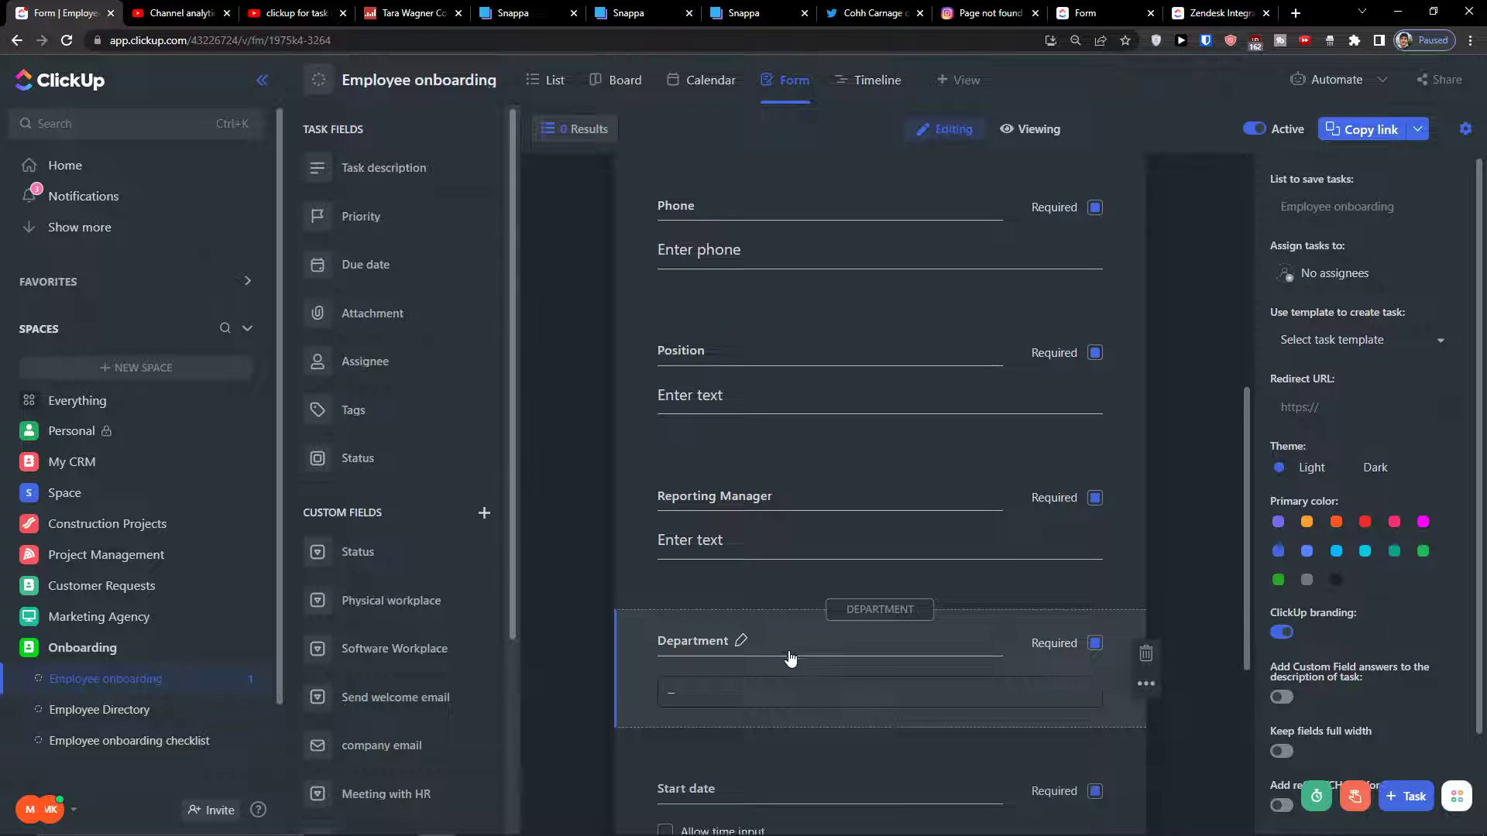
scroll(810, 654, "down", 5)
scroll(833, 646, "up", 11)
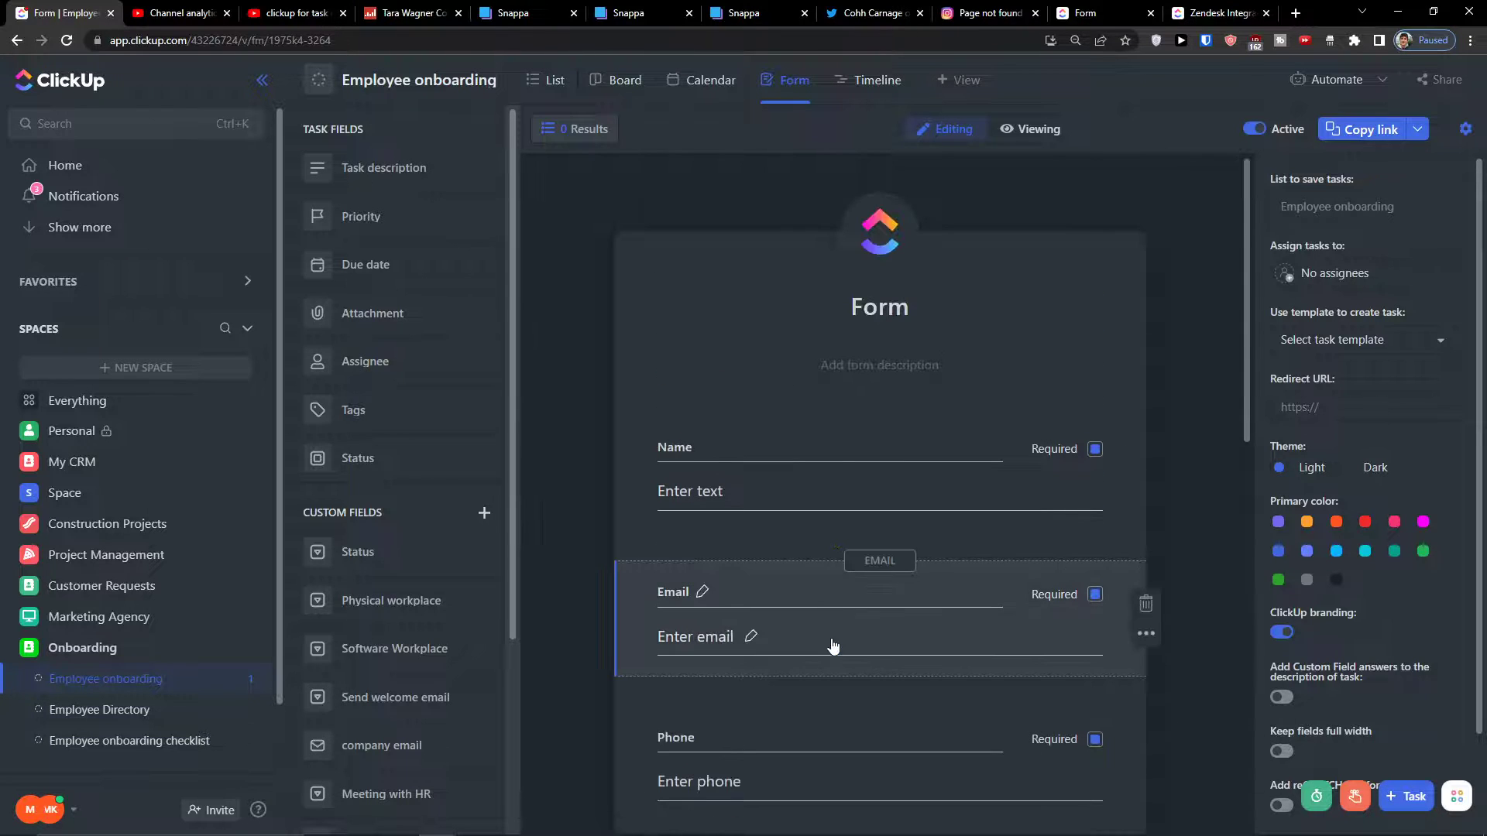
scroll(852, 635, "down", 5)
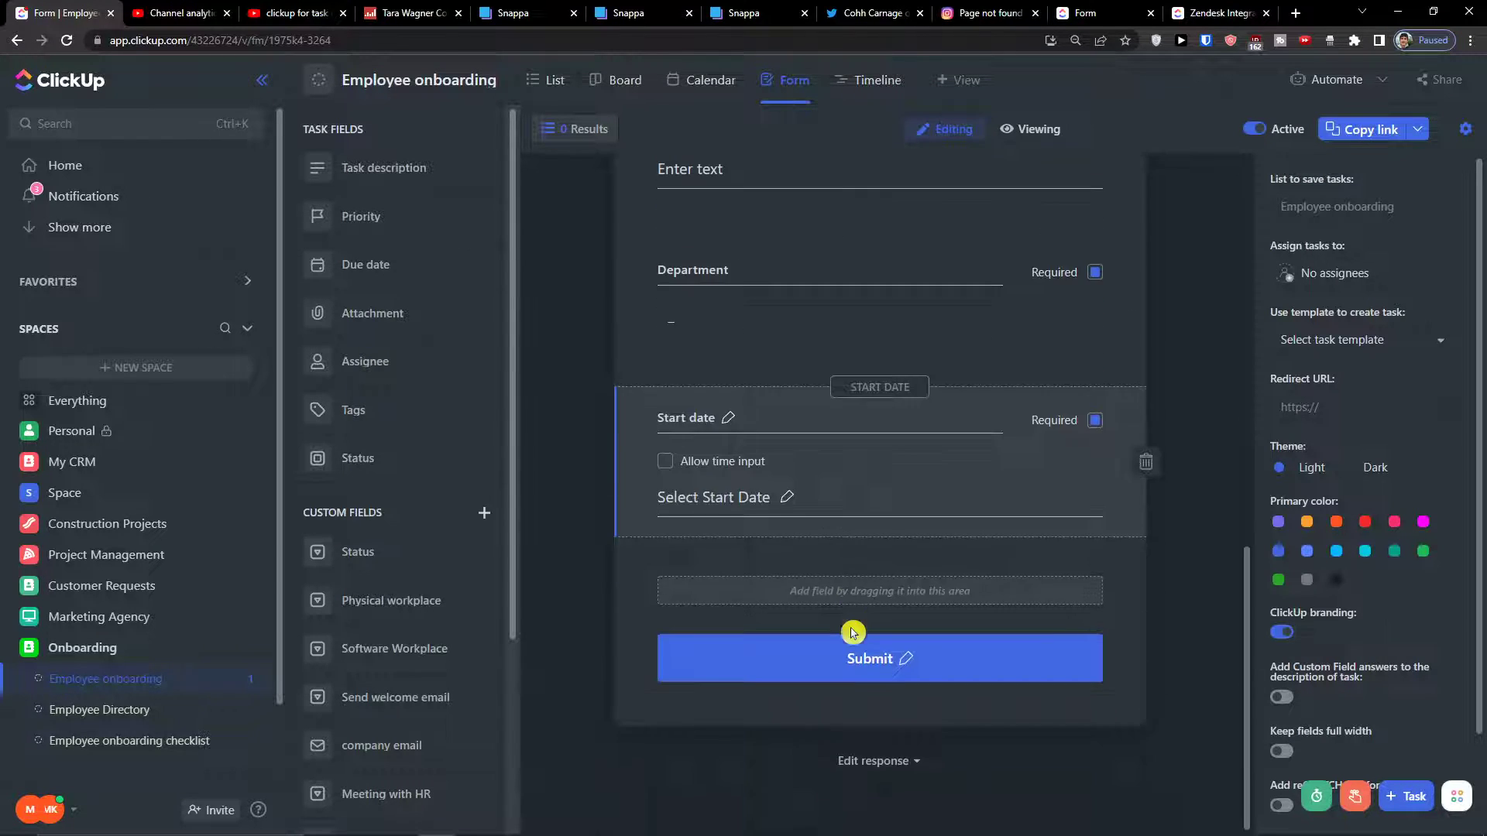
scroll(853, 627, "up", 10)
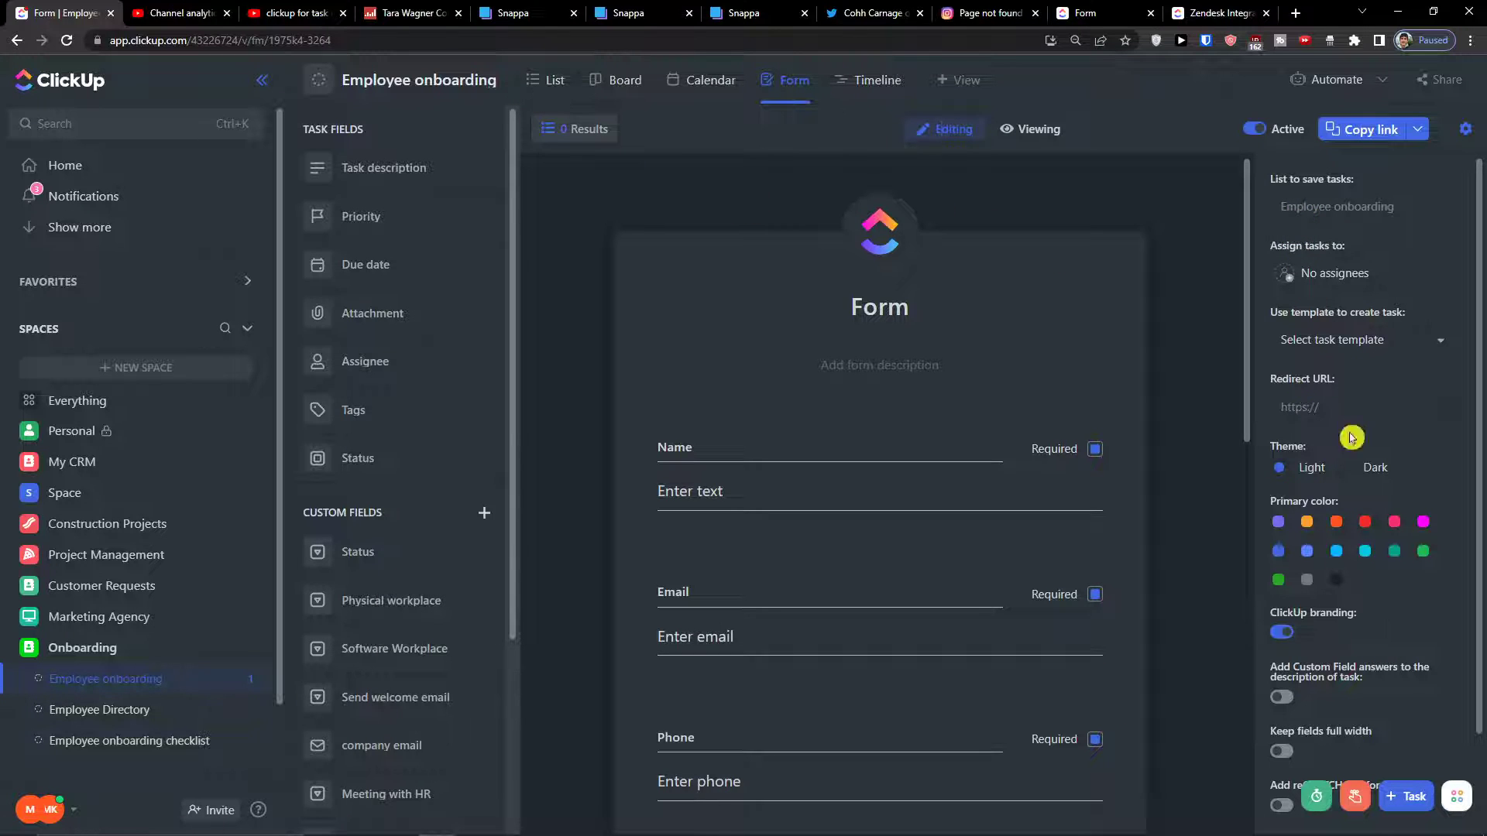
Assign submitted form tasks to Me and copy the form's share link
scroll(1351, 432, "down", 2)
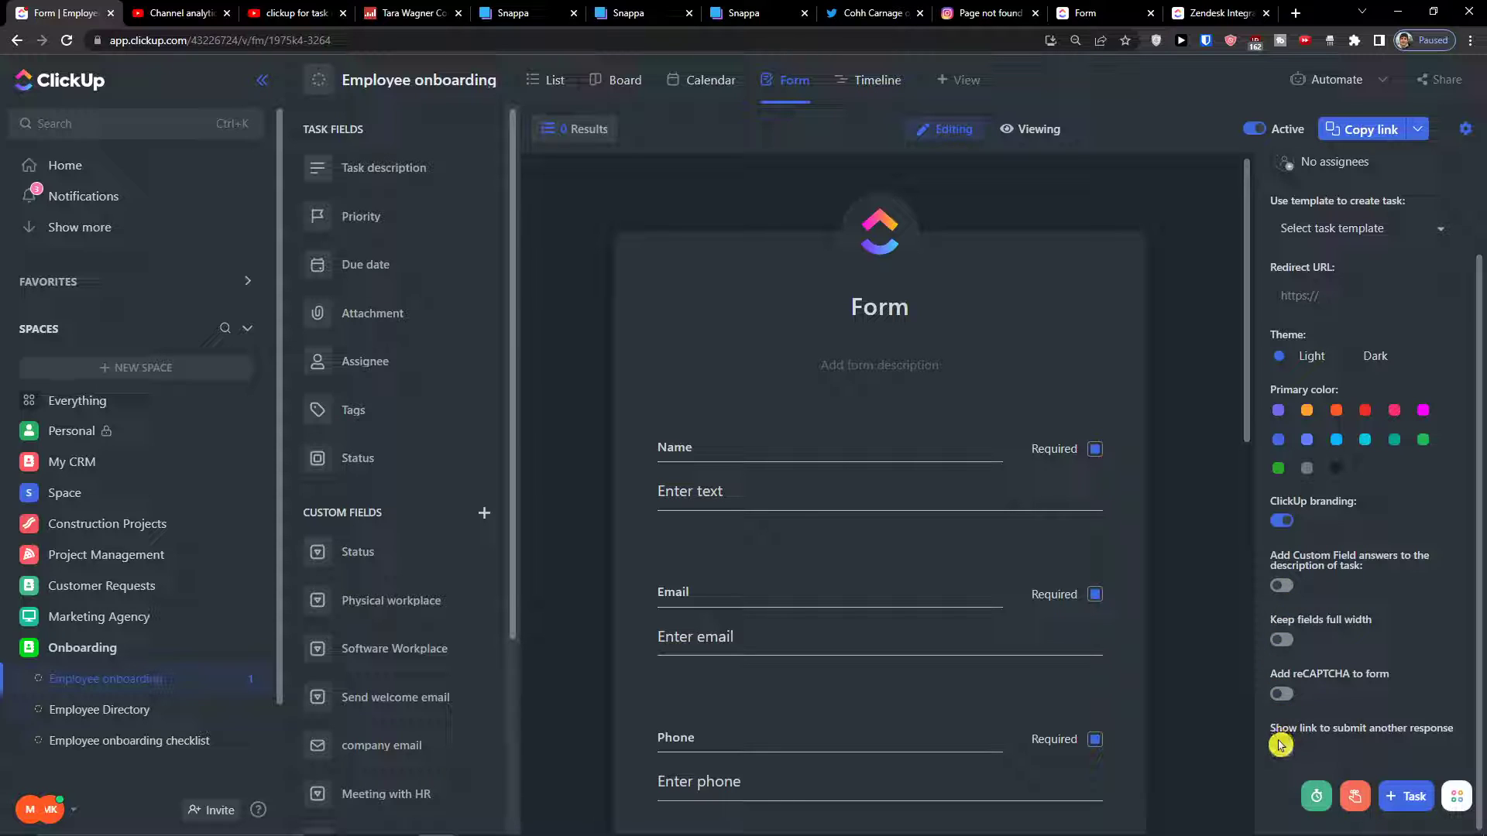
scroll(1283, 646, "up", 2)
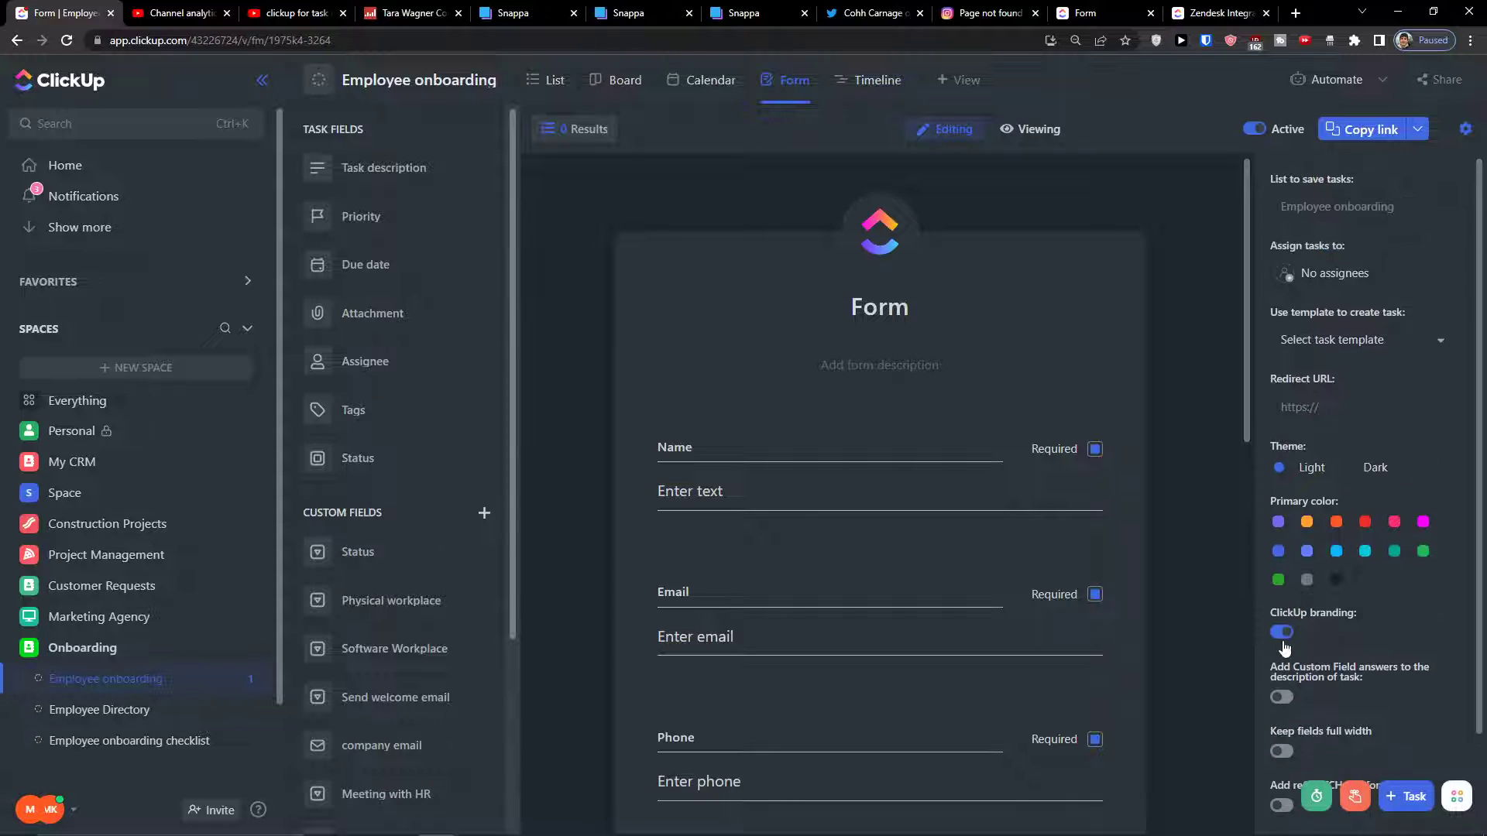
left_click(1431, 349)
left_click(1301, 214)
left_click(1271, 274)
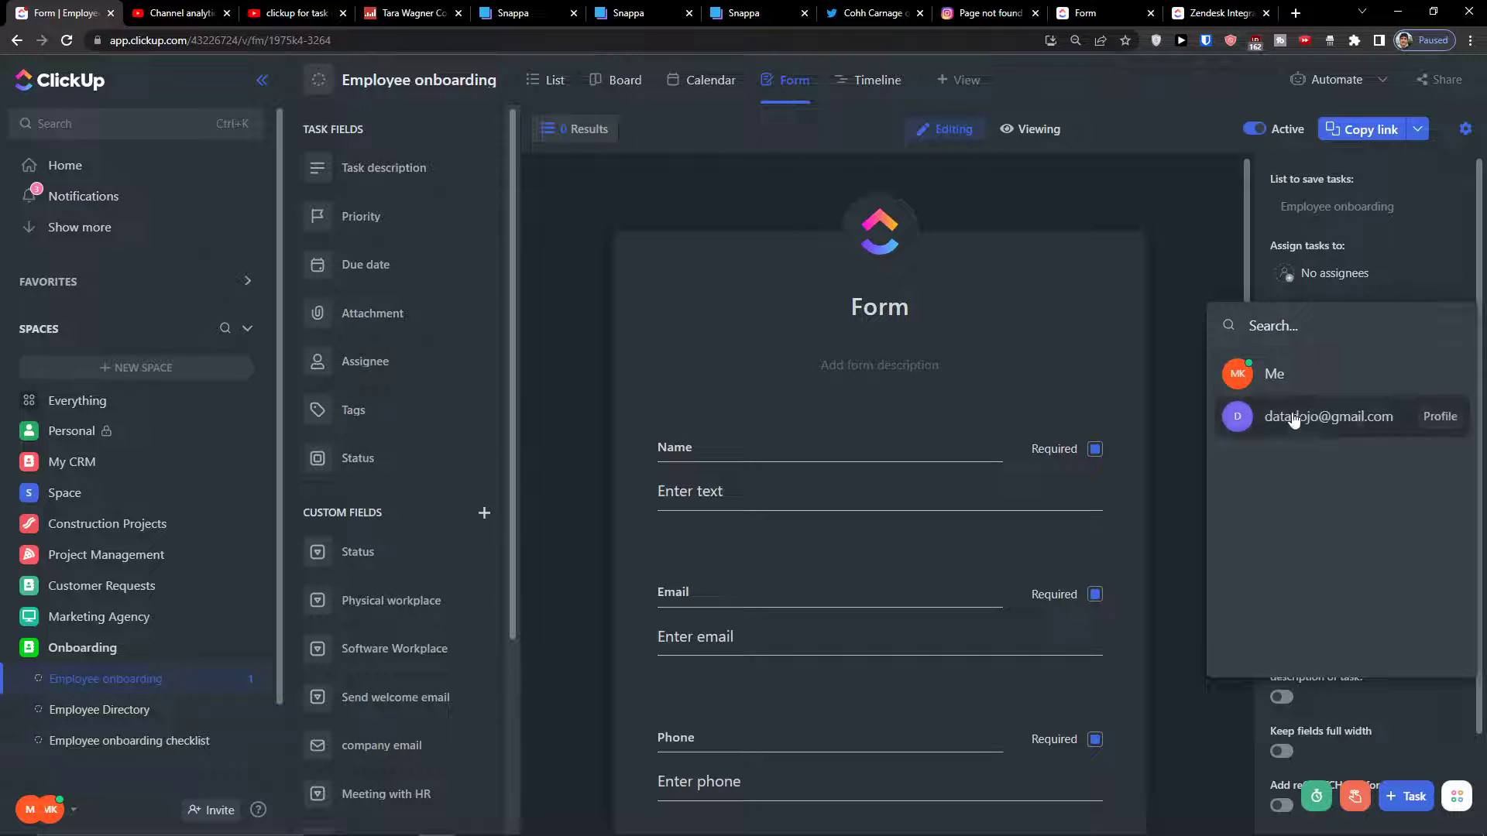
left_click(1292, 376)
left_click(1183, 309)
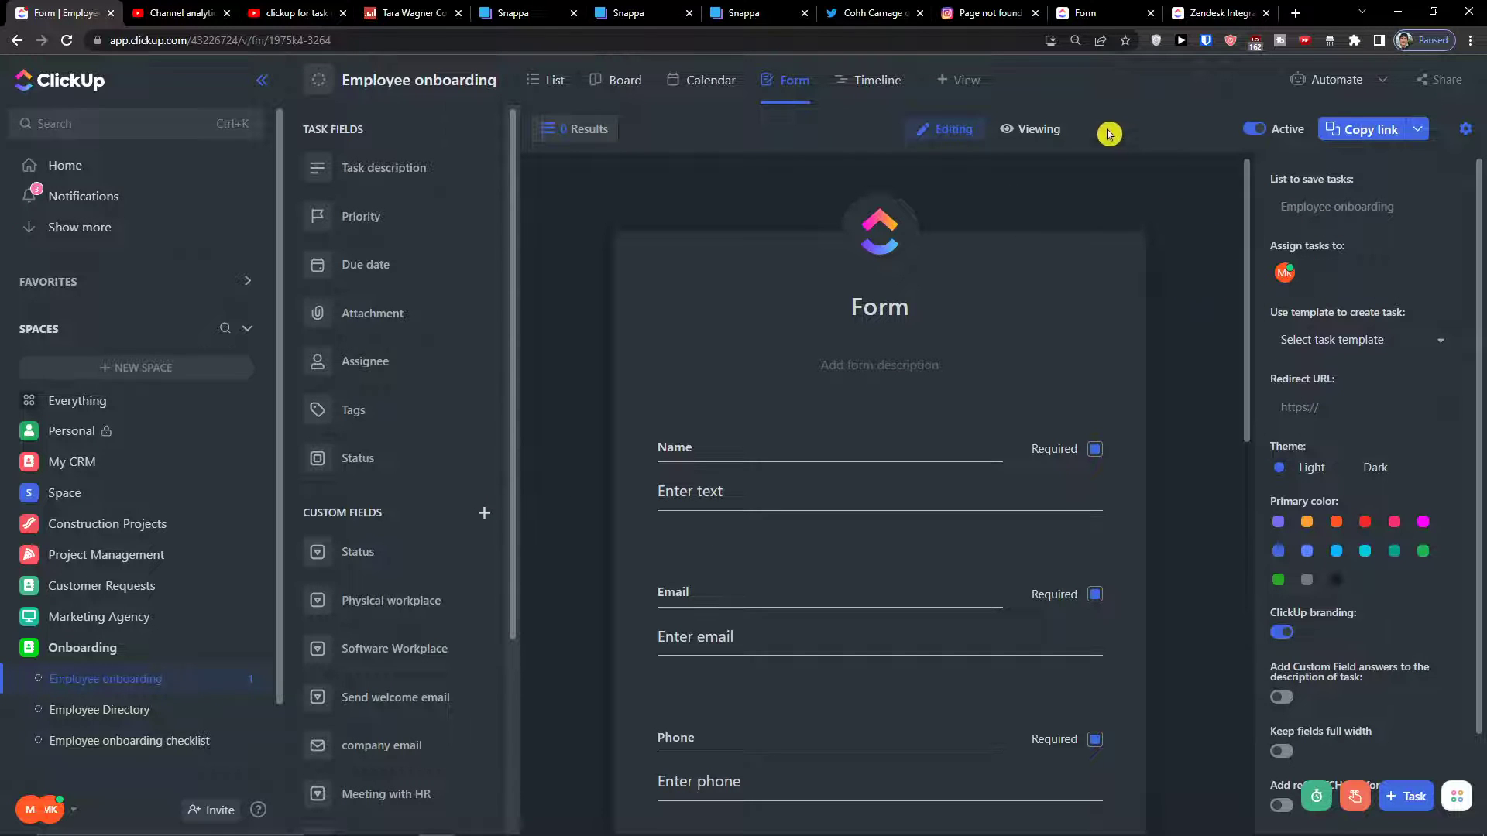
left_click(1353, 139)
scroll(770, 309, "down", 9)
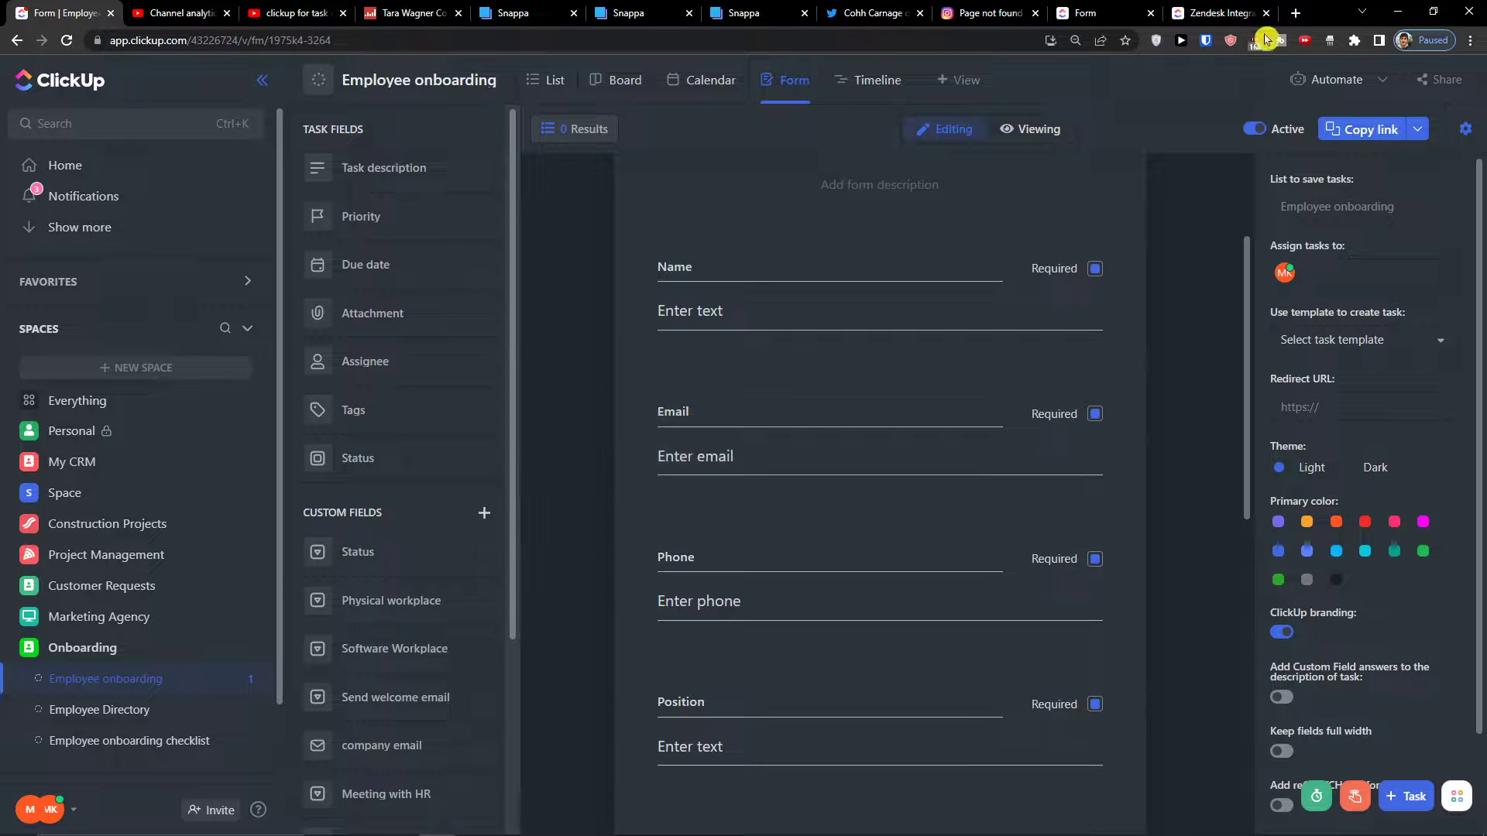
Load the copied form link in a new browser tab
left_click(1295, 13)
key("ctrl+v")
key("Return")
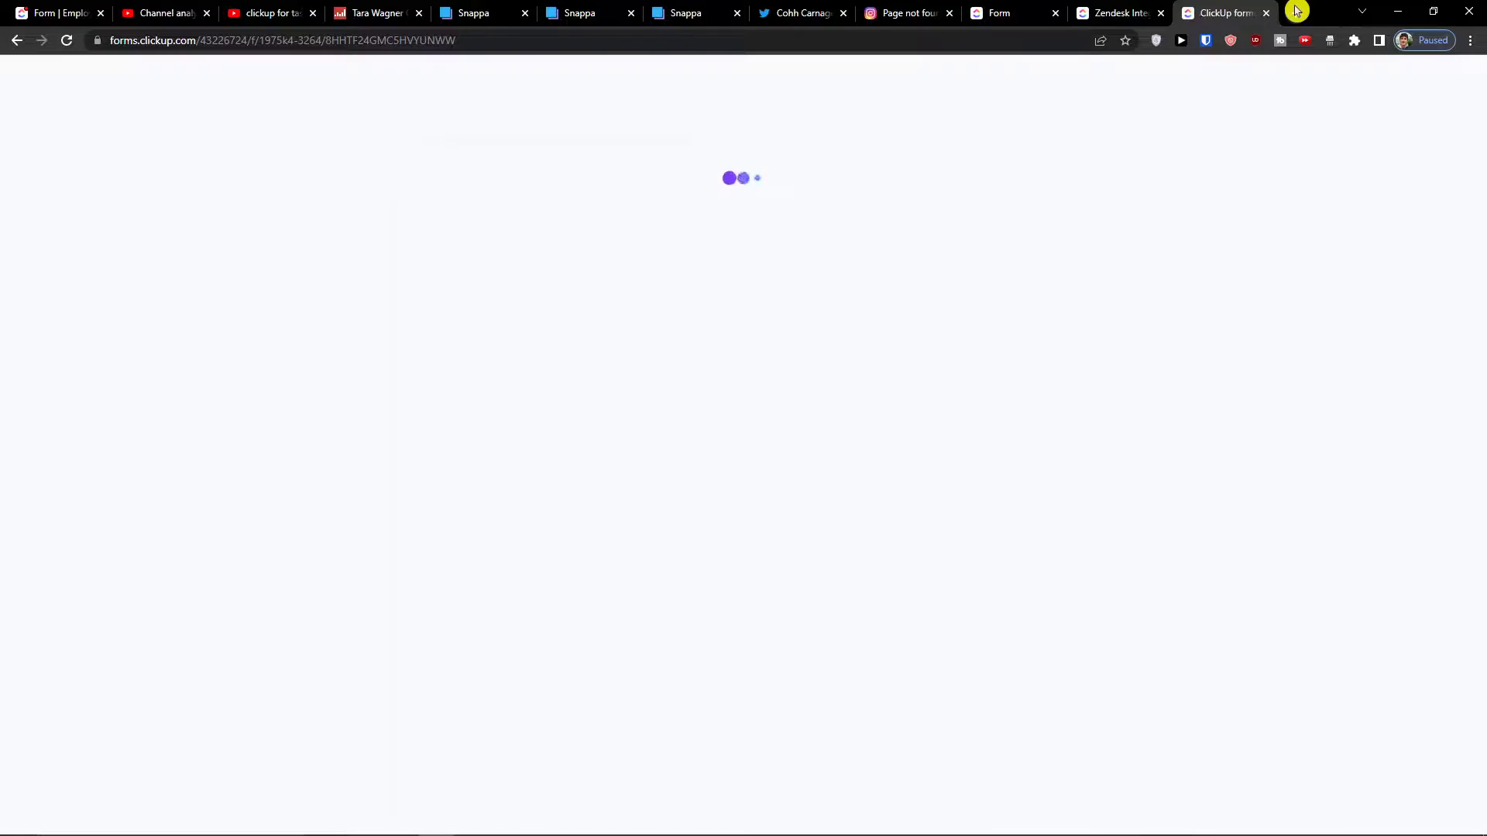
scroll(767, 341, "down", 8)
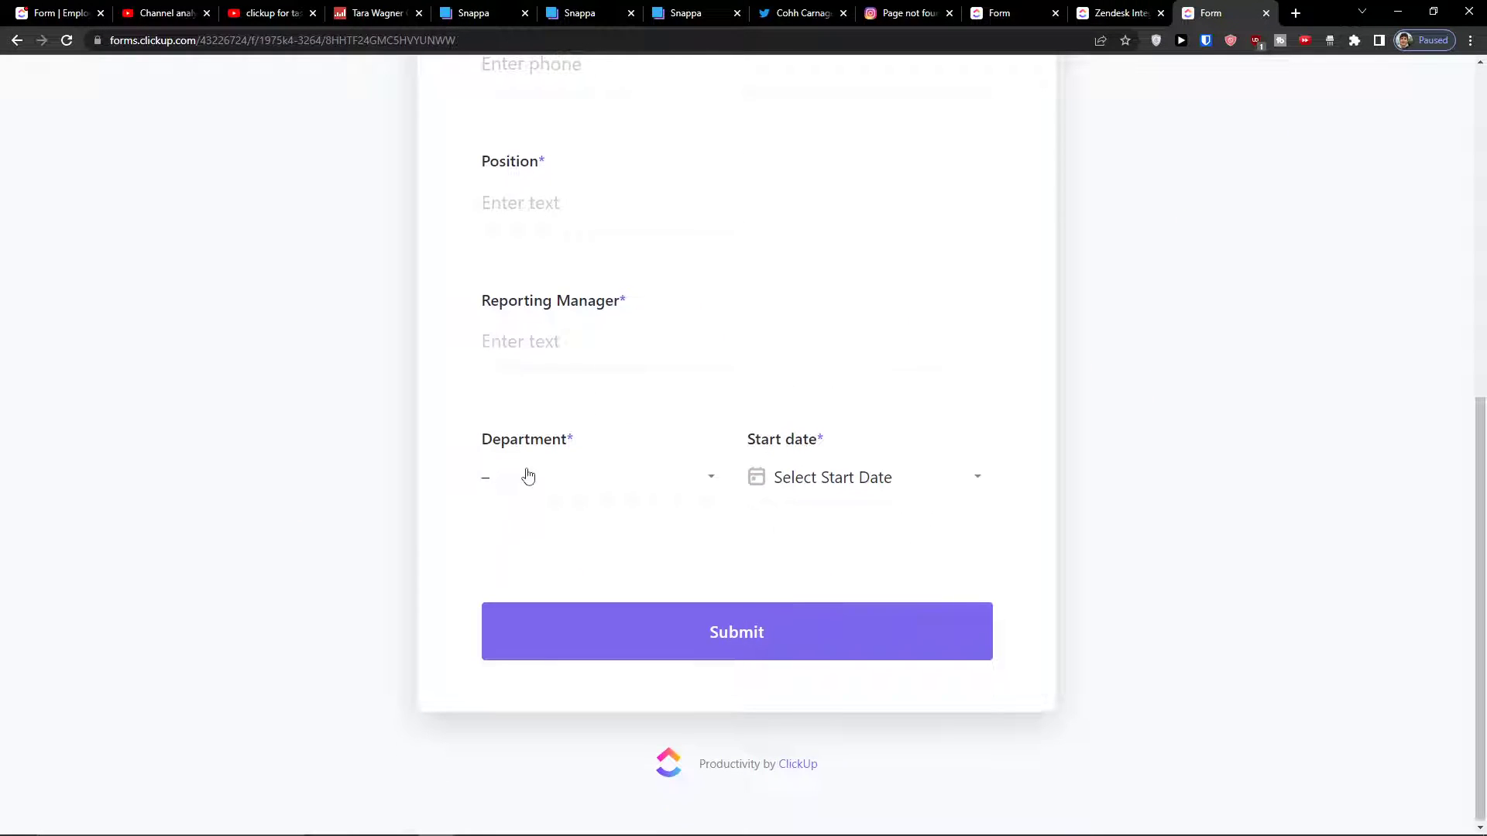
scroll(590, 384, "up", 2)
Try out the live form's Department dropdown and Start date calendar
left_click(631, 658)
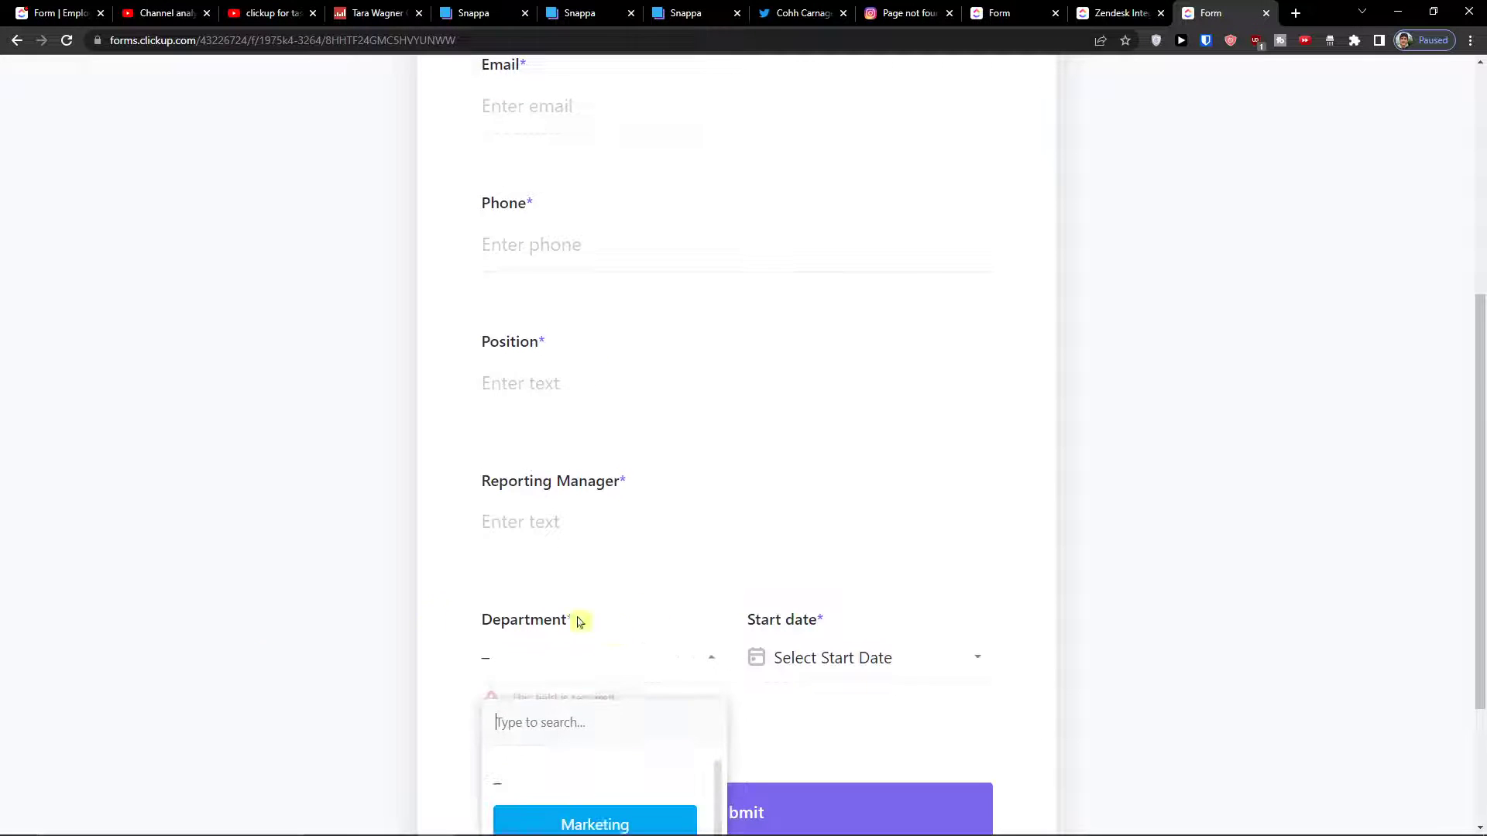
scroll(581, 589, "down", 2)
scroll(572, 624, "down", 2)
scroll(575, 633, "up", 2)
scroll(573, 639, "down", 2)
left_click(289, 641)
scroll(592, 616, "up", 2)
left_click(885, 657)
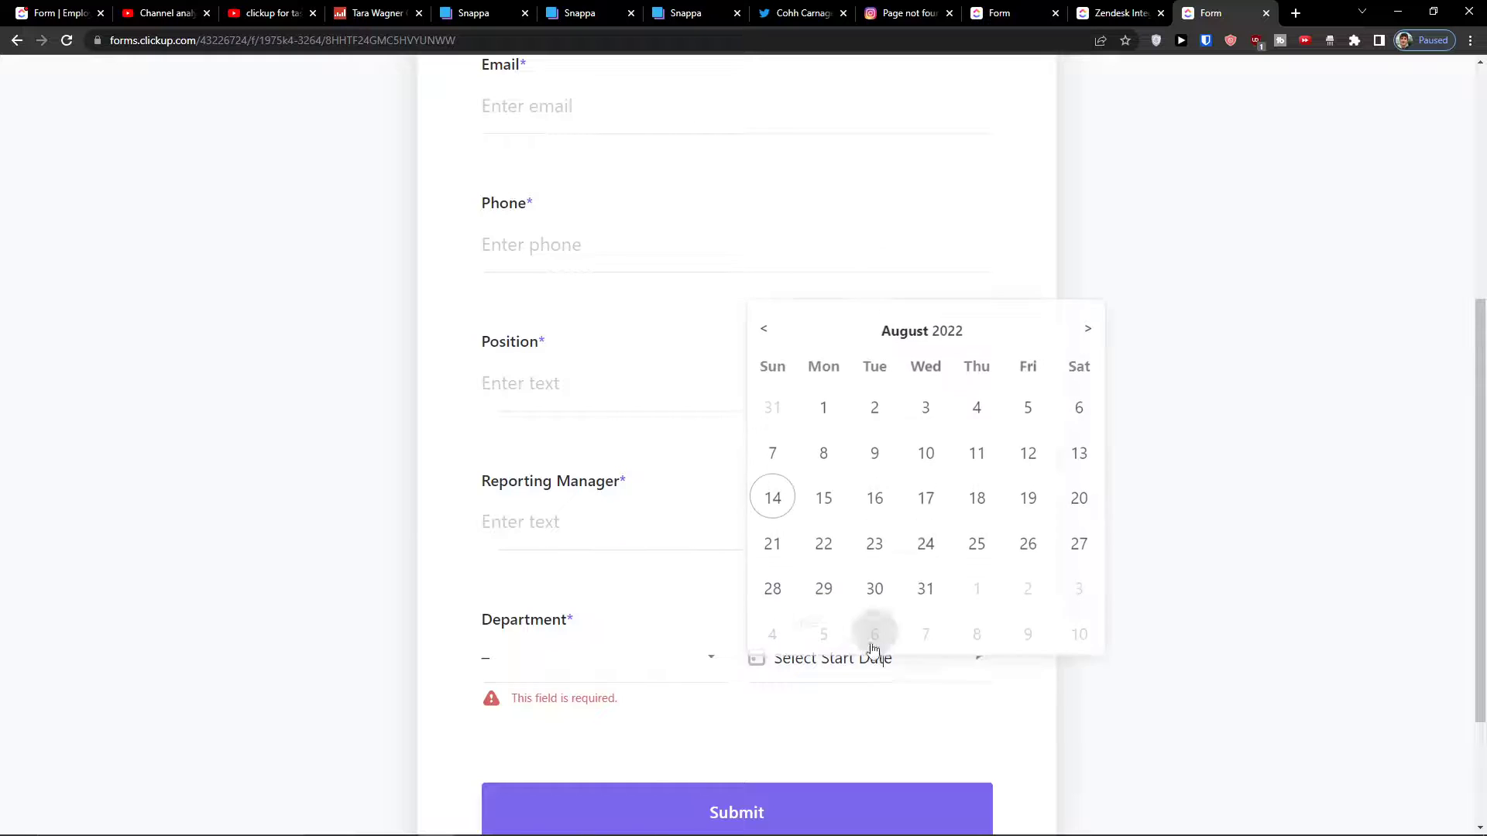
scroll(415, 524, "up", 5)
scroll(407, 538, "down", 10)
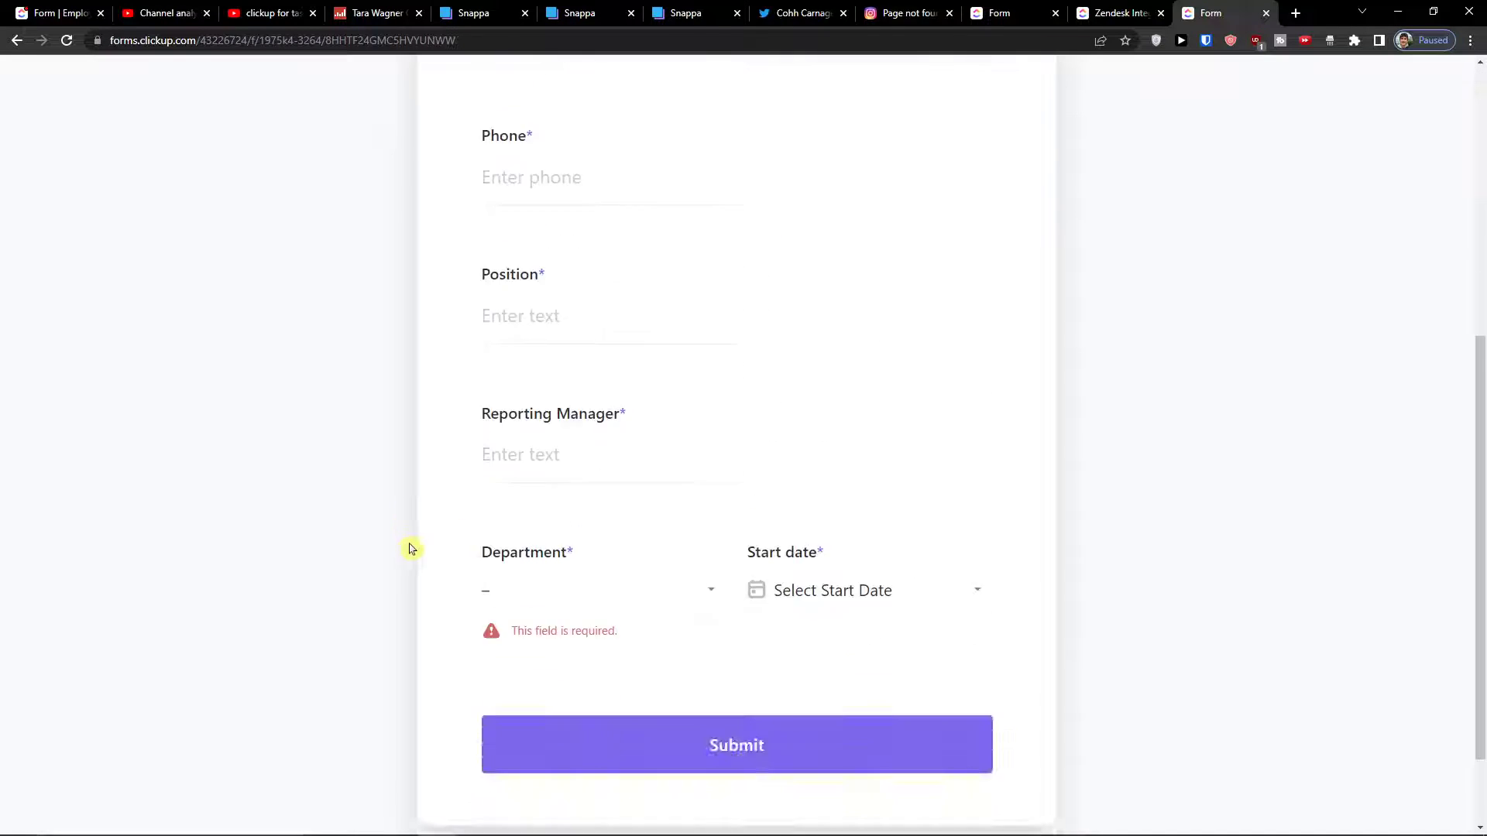
scroll(411, 551, "up", 10)
Return to the Employee onboarding form editor tab
left_click(1034, 13)
left_click(1071, 12)
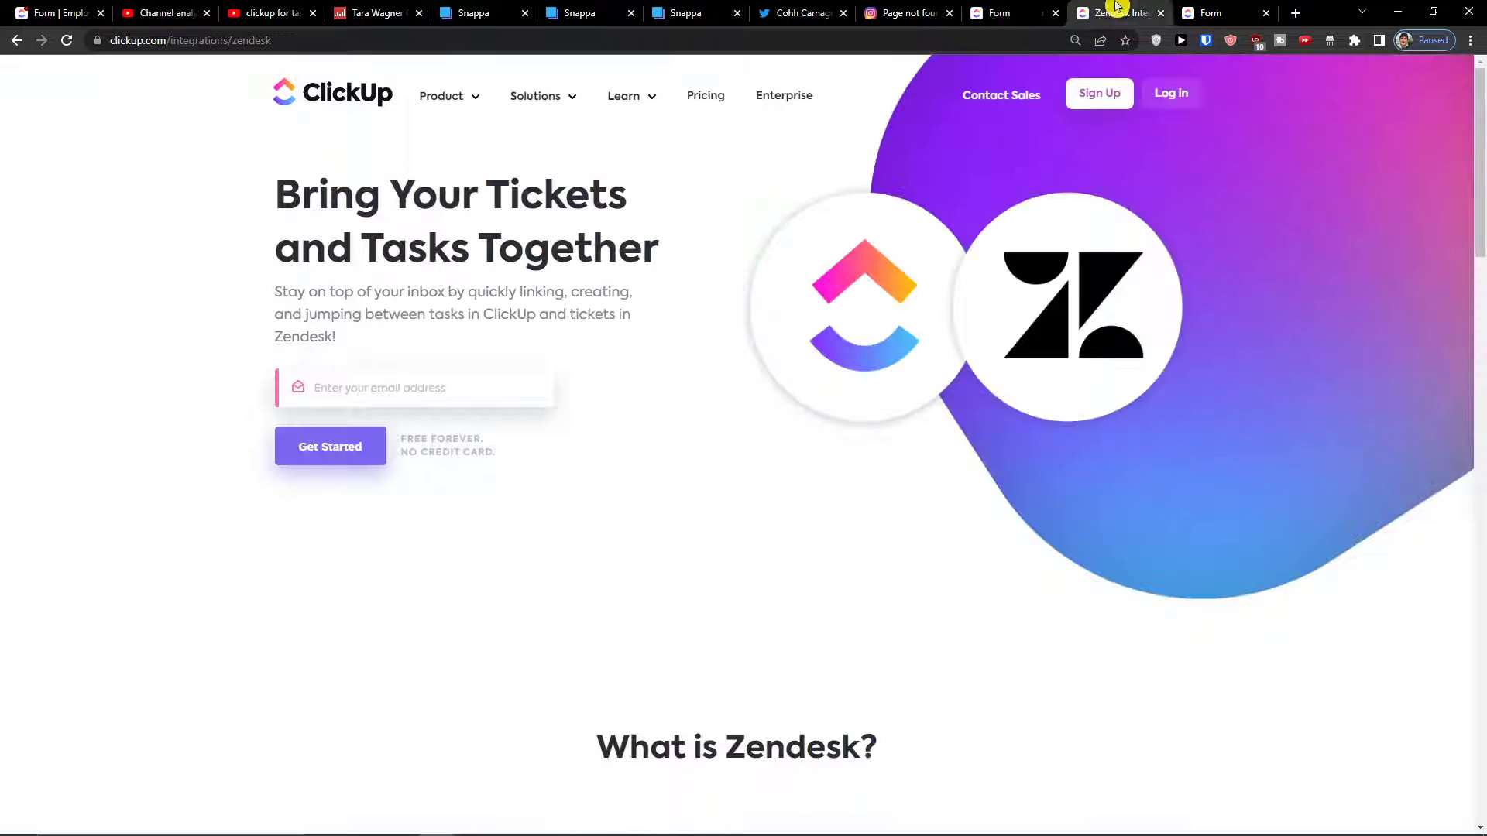
left_click(48, 13)
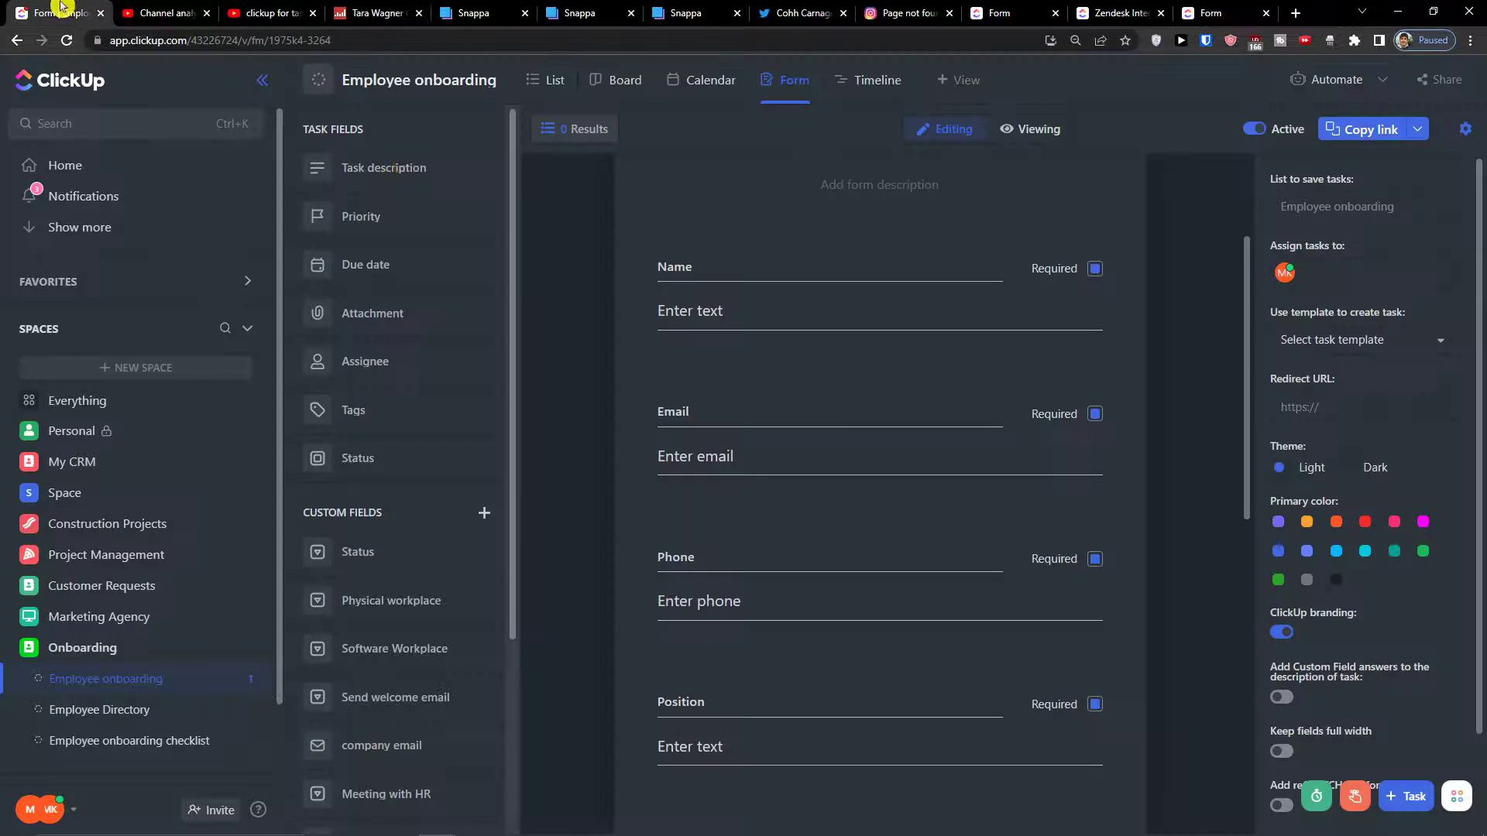
Show the onboarding tasks in List view, then switch to the Employee Directory list
scroll(567, 166, "up", 2)
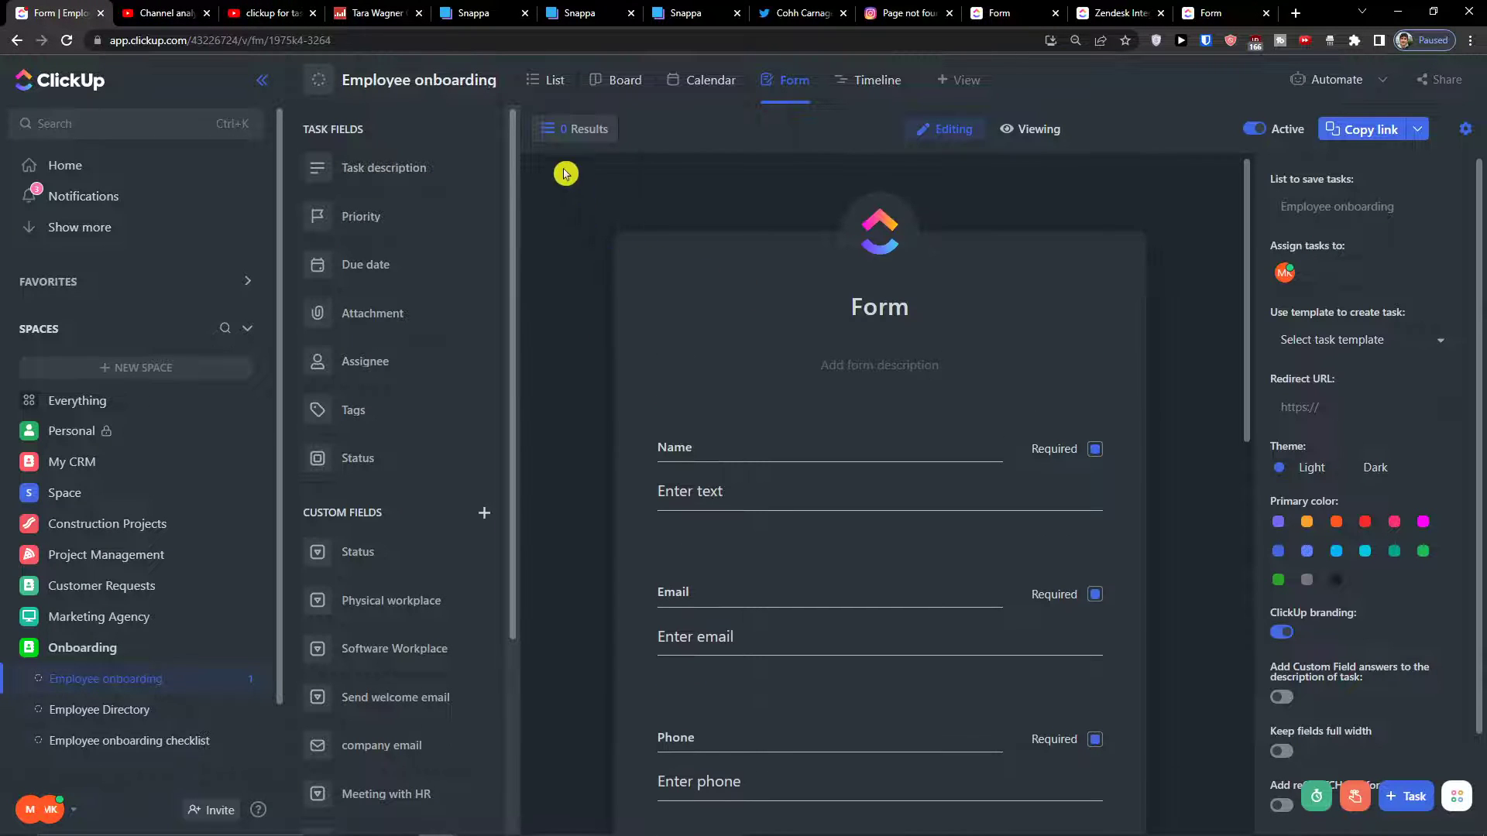
left_click(553, 92)
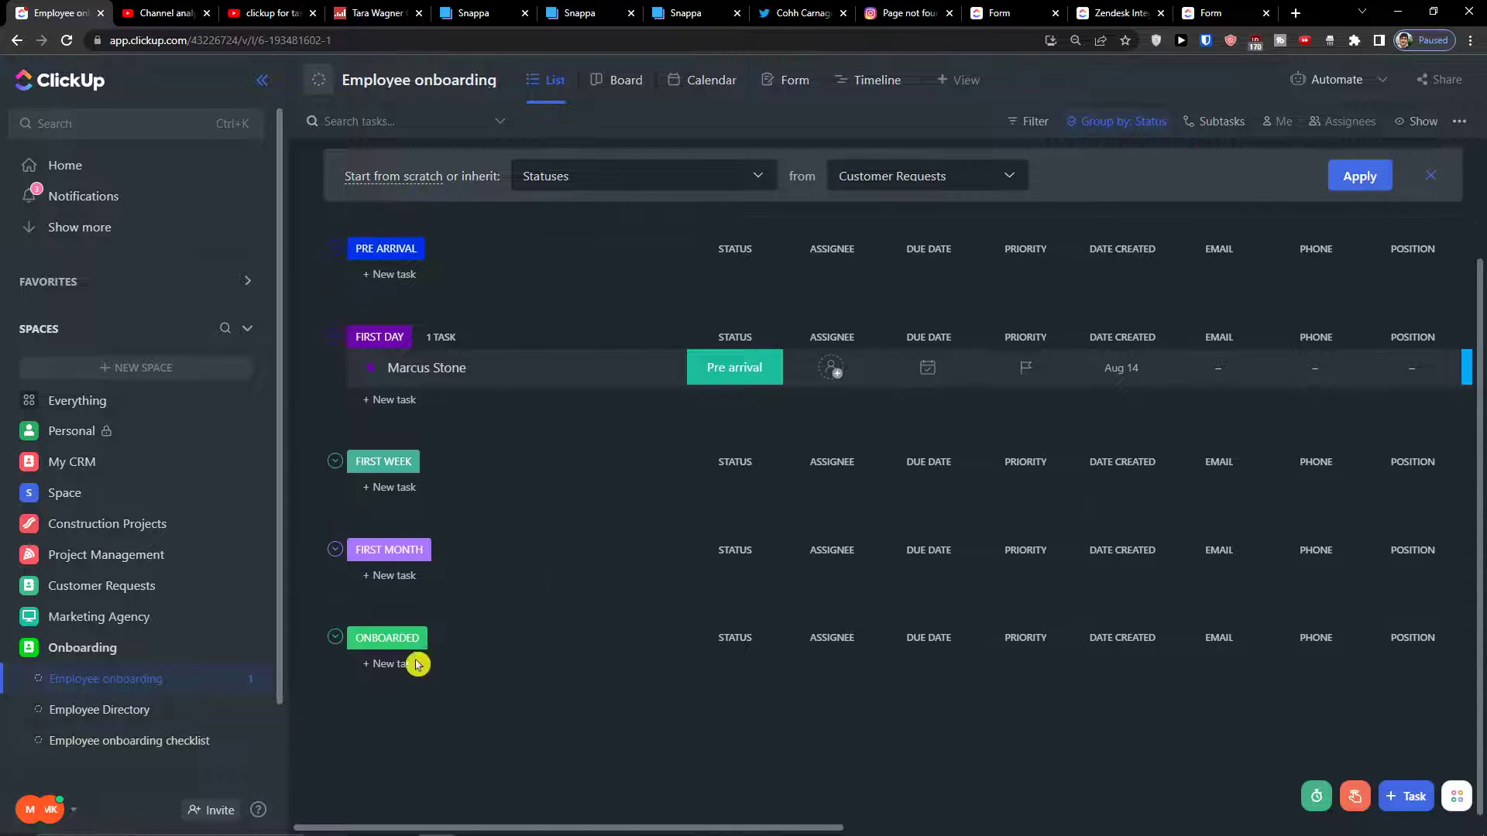
left_click(405, 652)
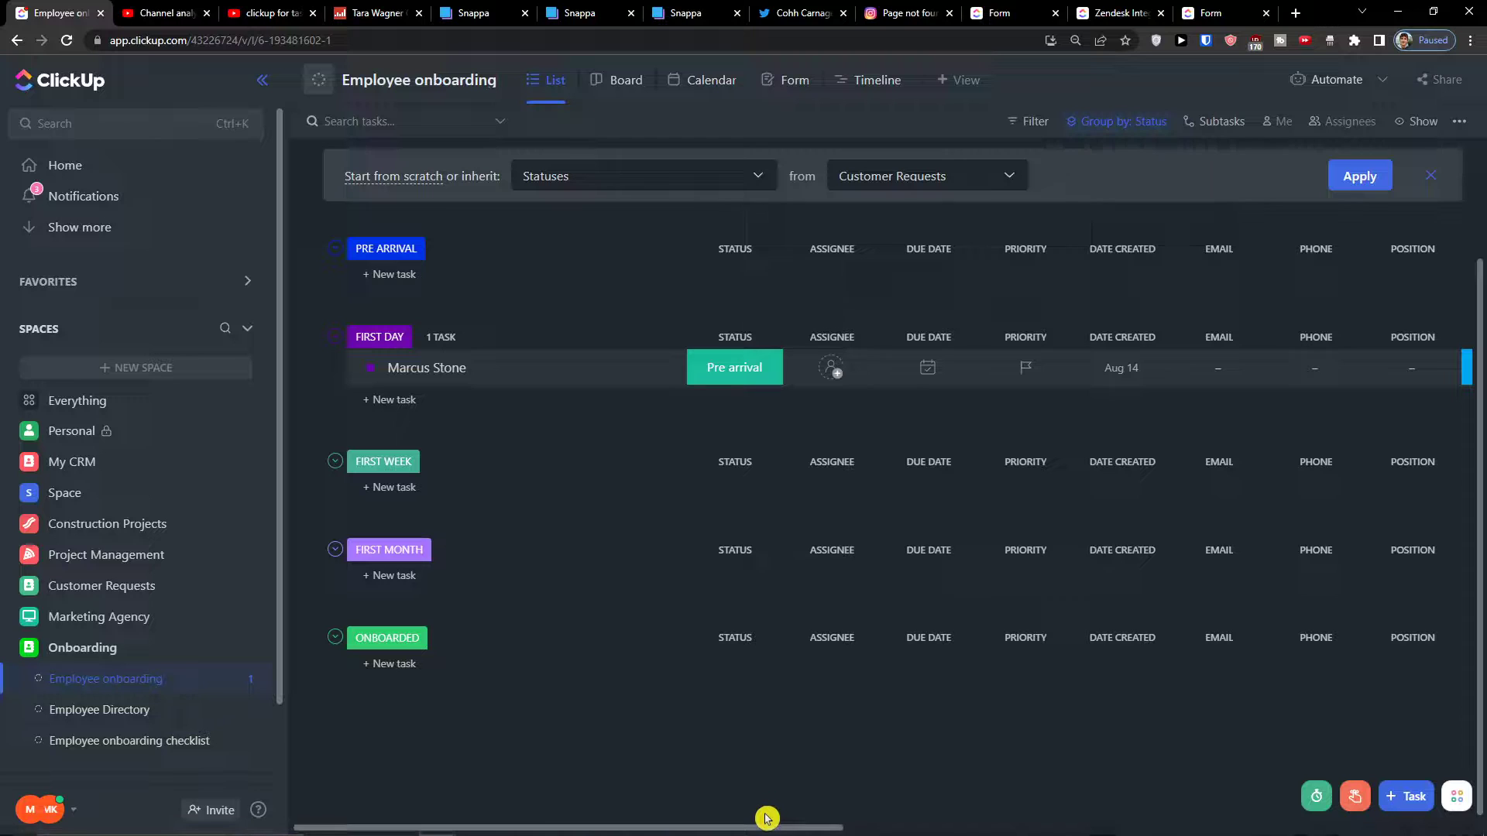
left_click_drag(1167, 833, 671, 813)
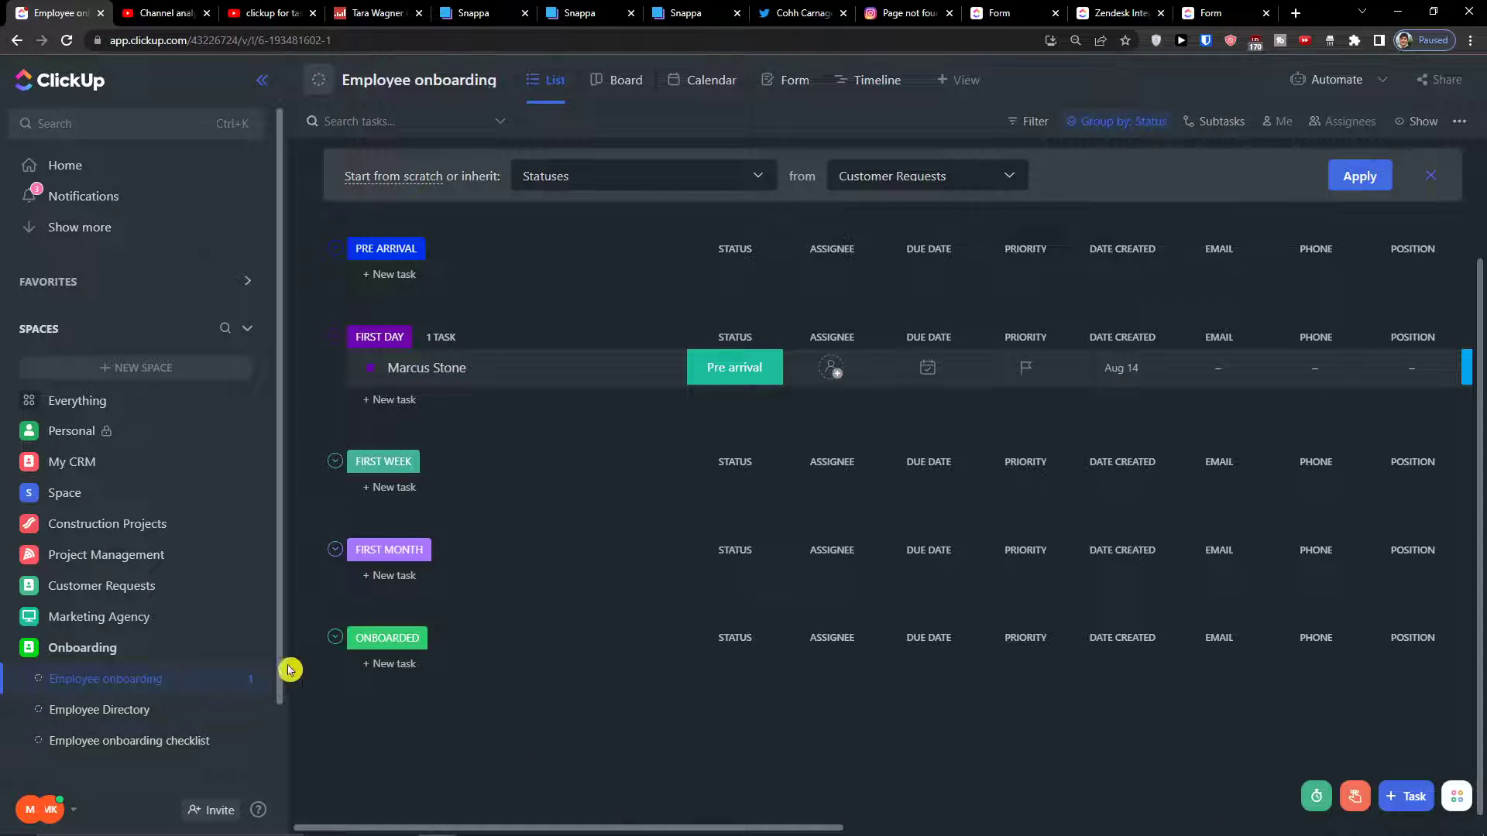
mouse_move(624, 828)
left_click(71, 712)
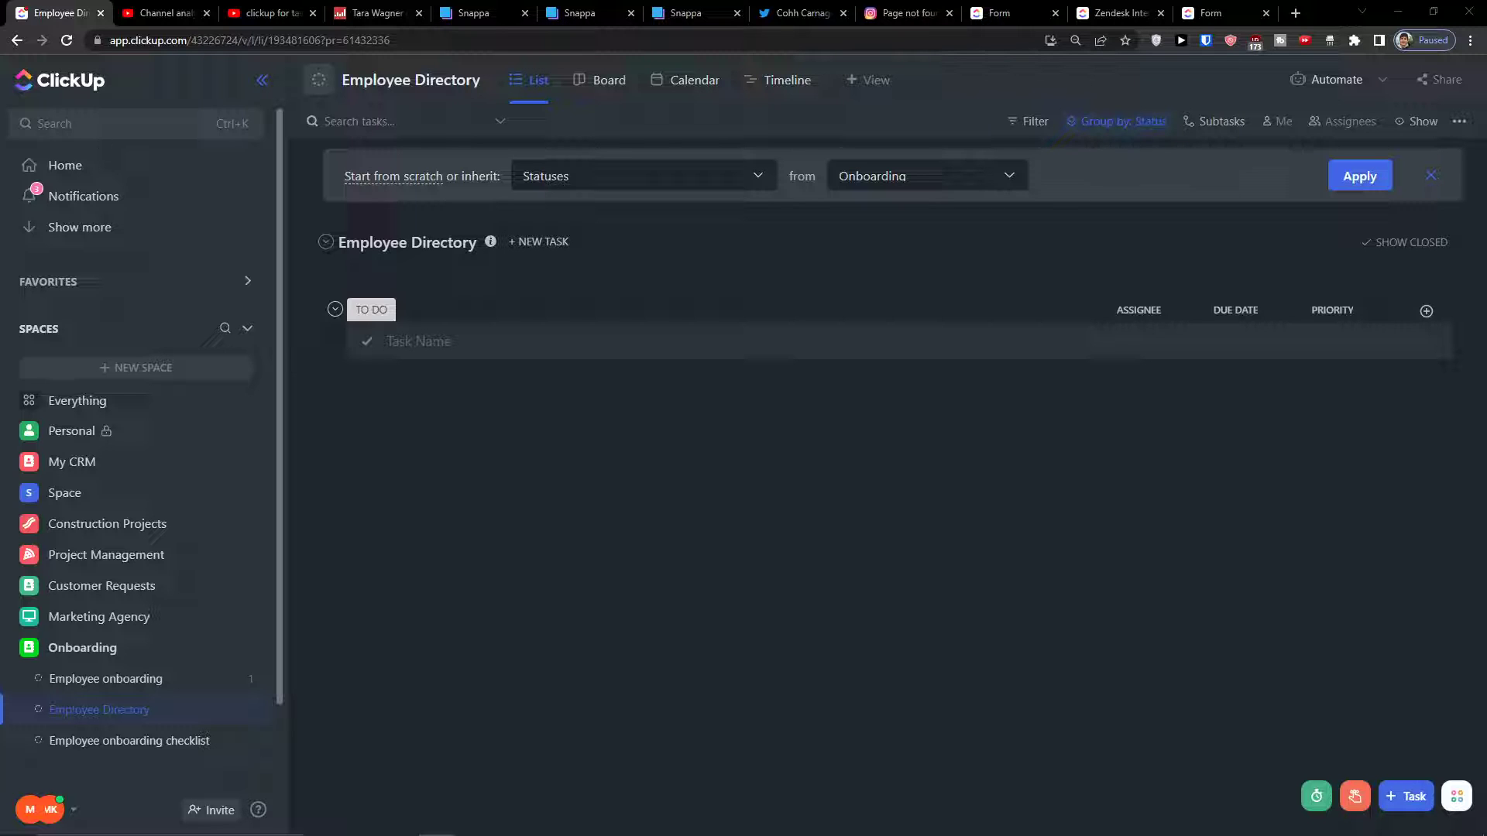
Give the Employee Directory list its own custom statuses
left_click(490, 84)
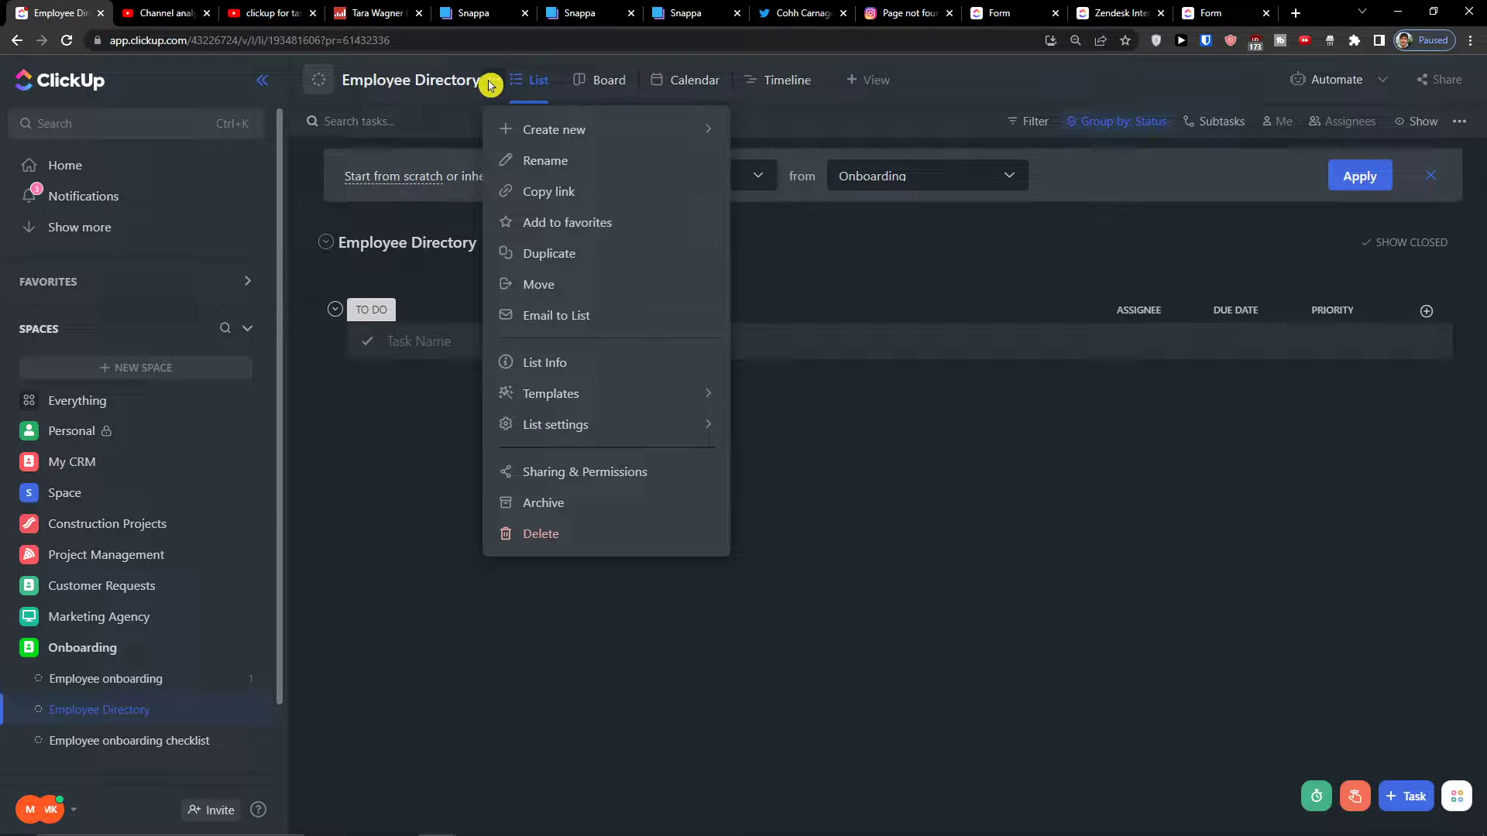
mouse_move(663, 434)
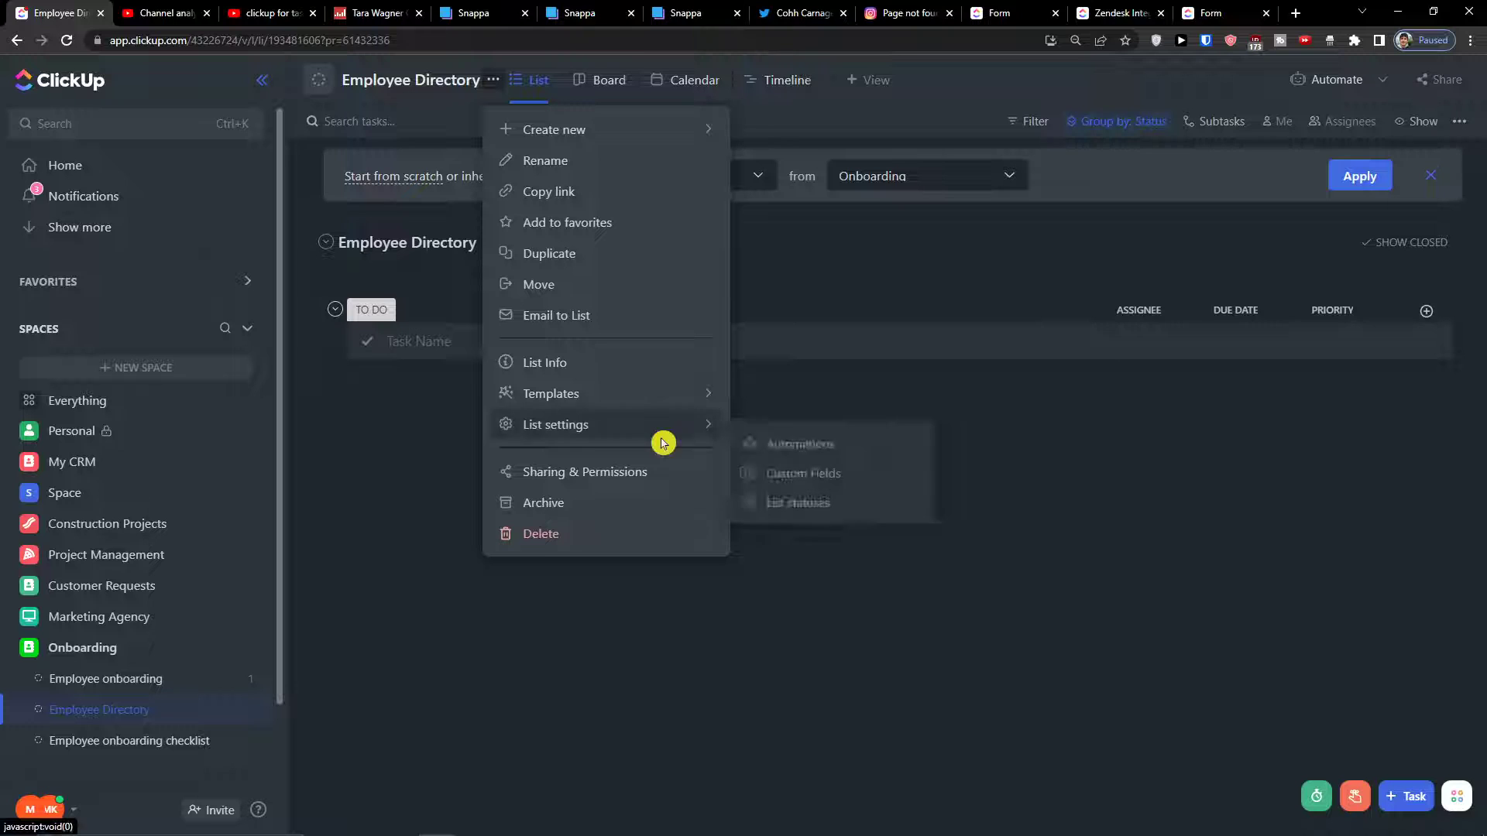
left_click(807, 502)
left_click(658, 264)
left_click(831, 274)
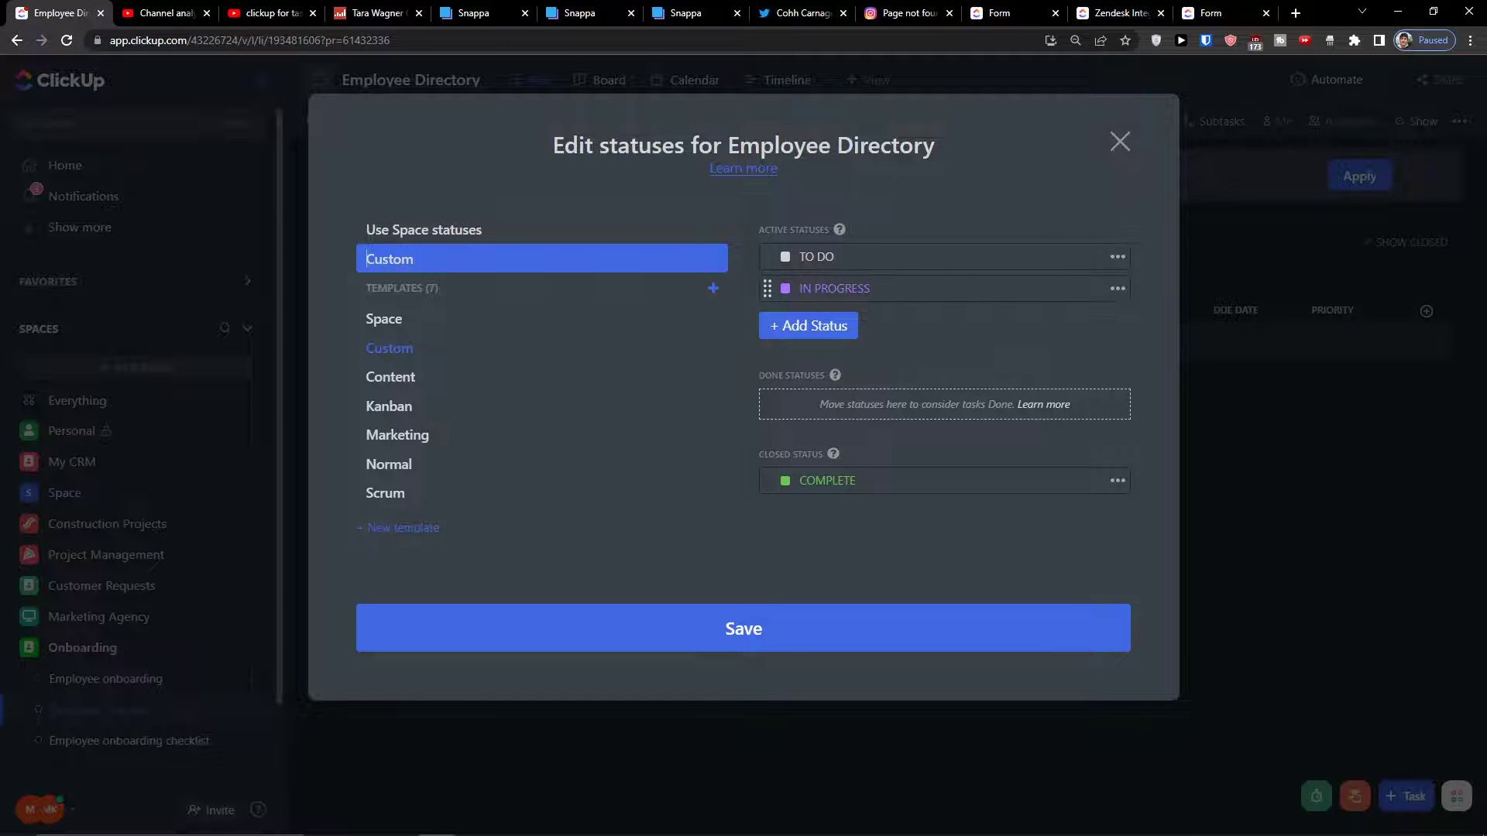
Rename TO DO to PAST EMPLOYEES and IN PROGRESS to CURRENT EMPLOYEES, and save
left_click(813, 258)
type("PAST EMPLOYEES")
left_click(852, 289)
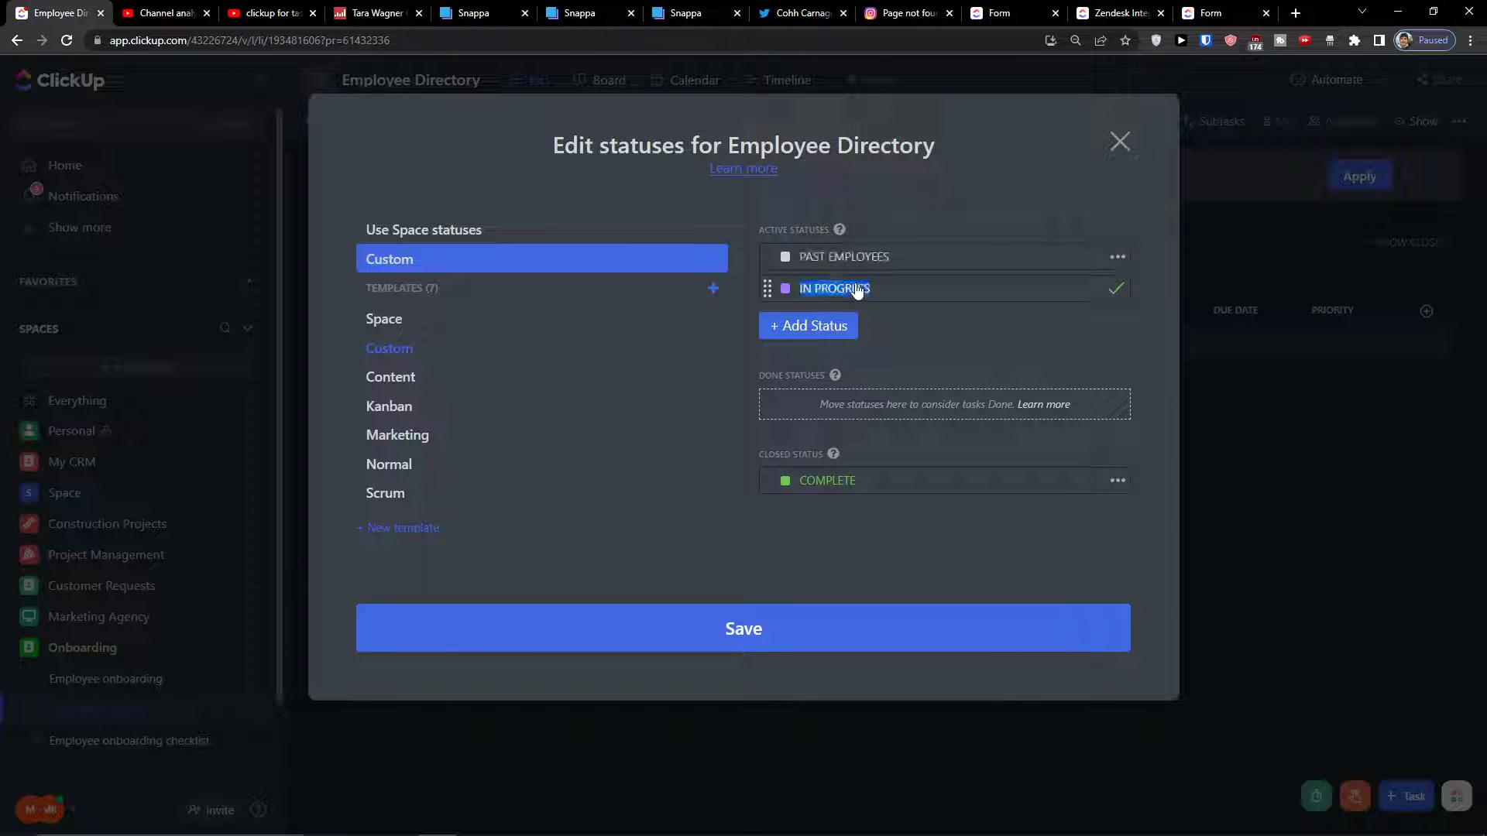
type("CURRENT EMPLOYEES")
key("Return")
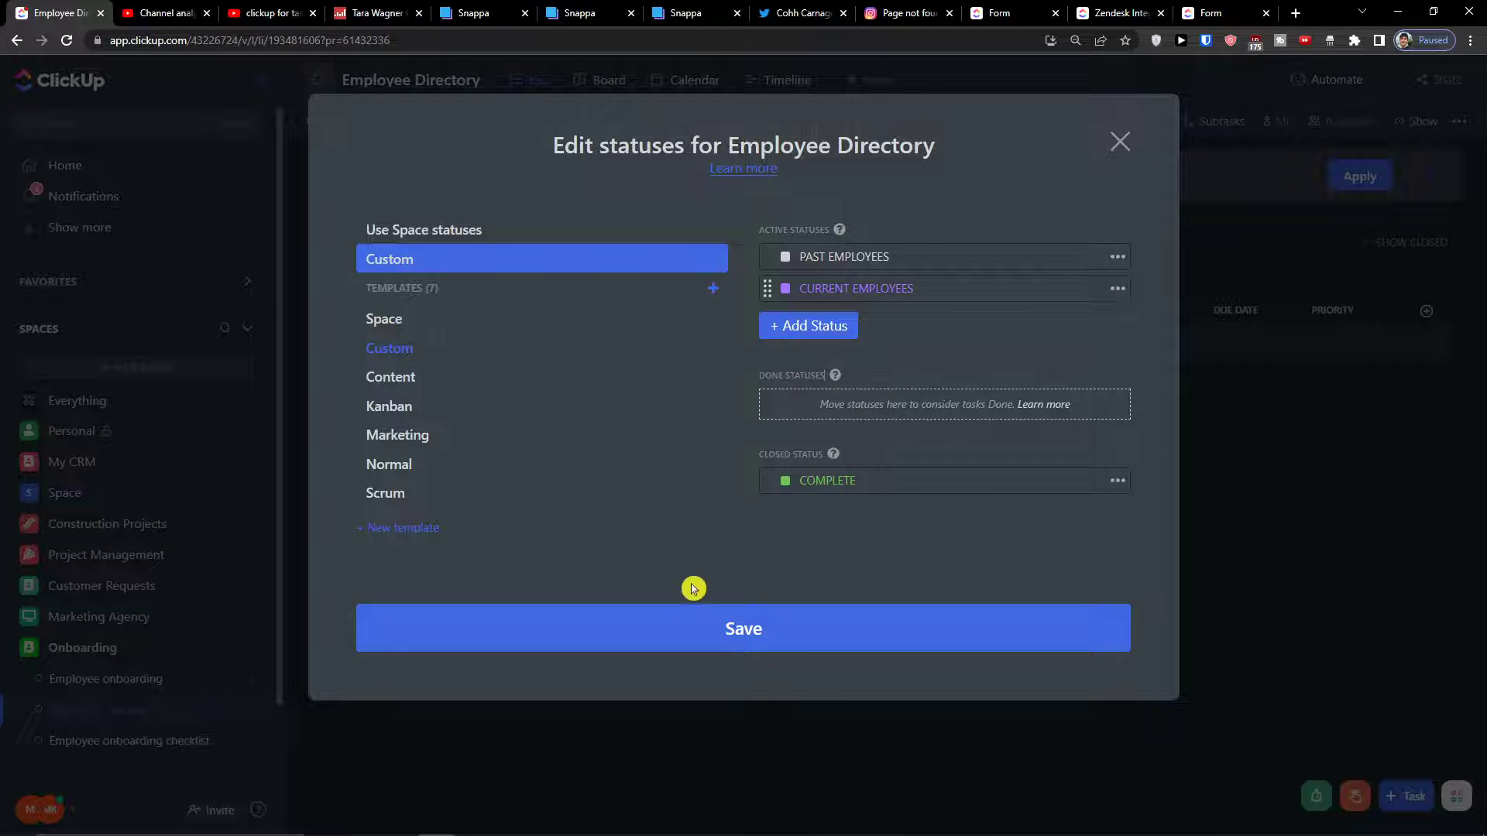
left_click(683, 624)
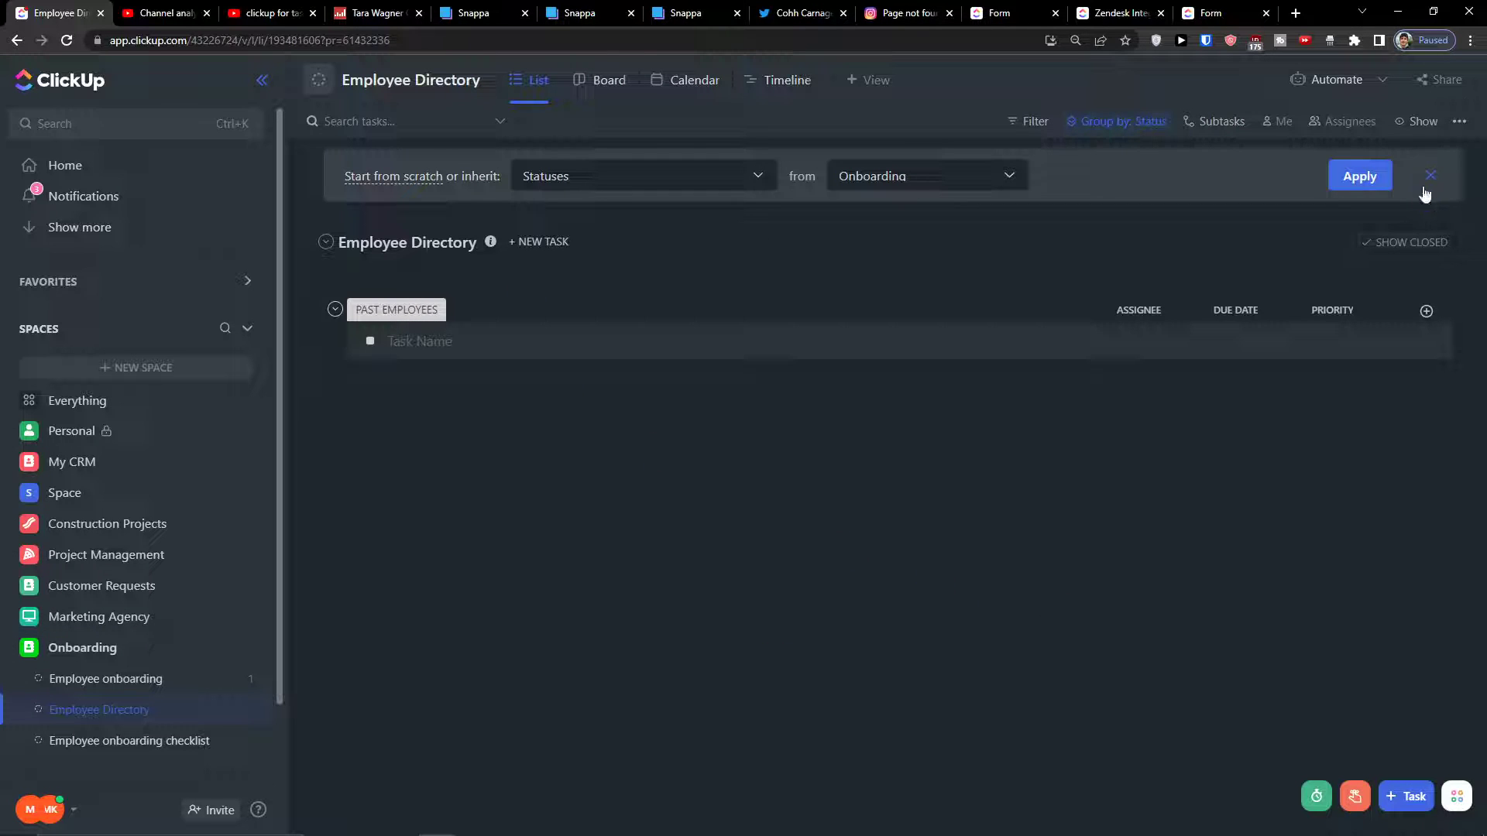
Show empty status groups in the list while keeping closed tasks hidden
left_click(1429, 129)
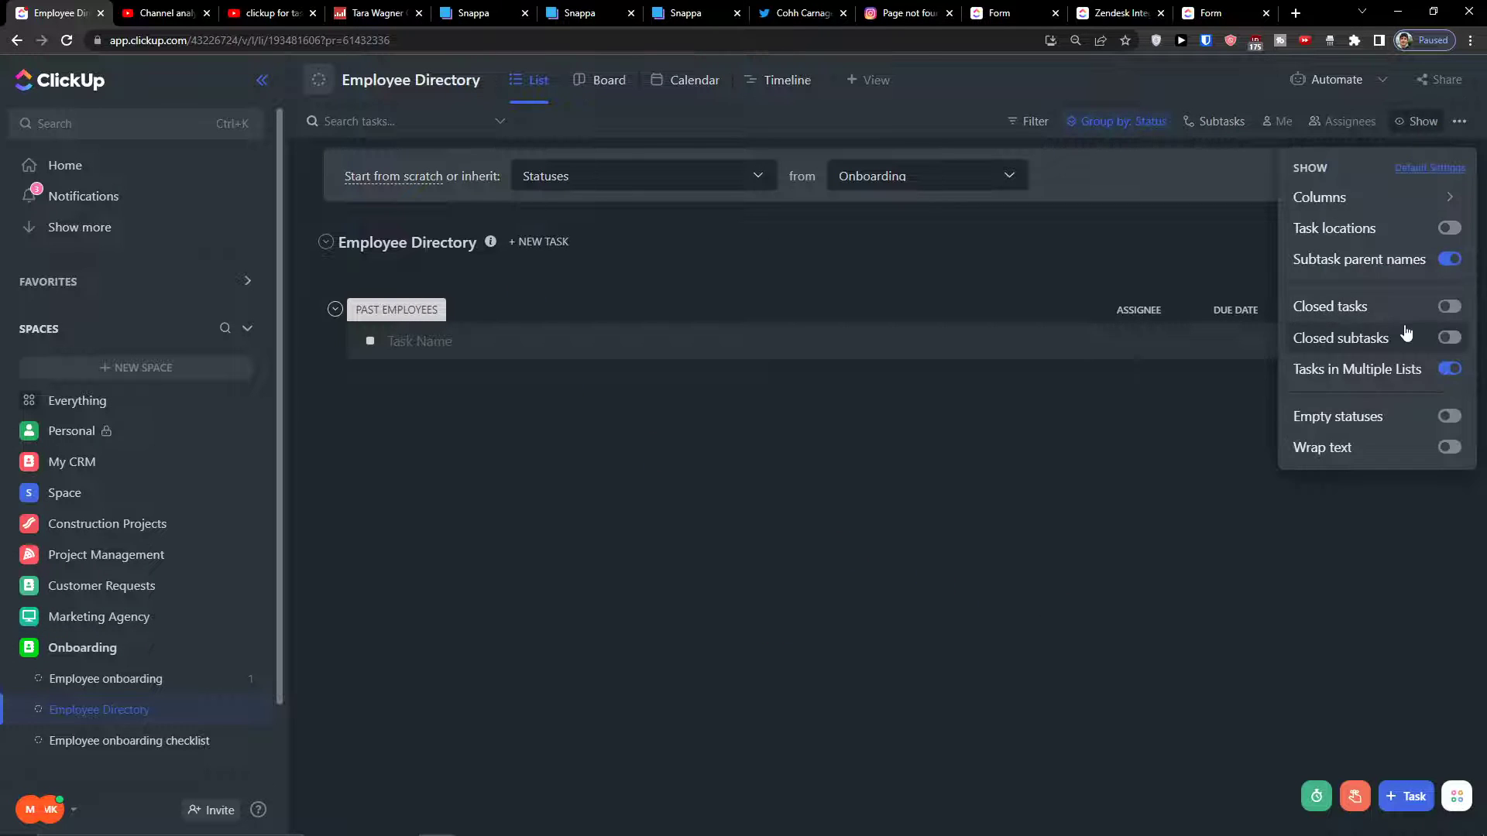
left_click(1448, 418)
left_click(640, 523)
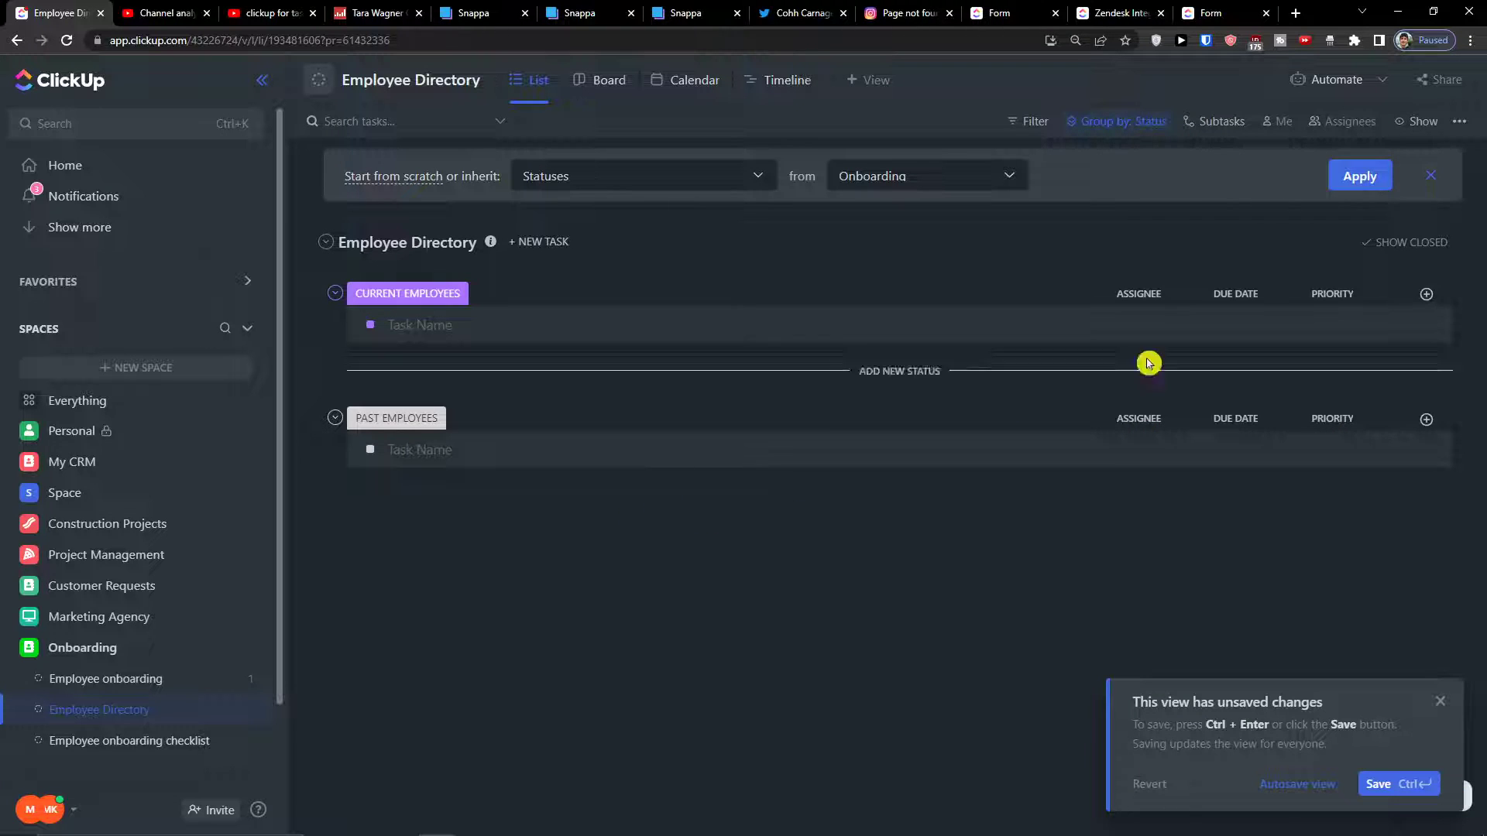
left_click(1411, 251)
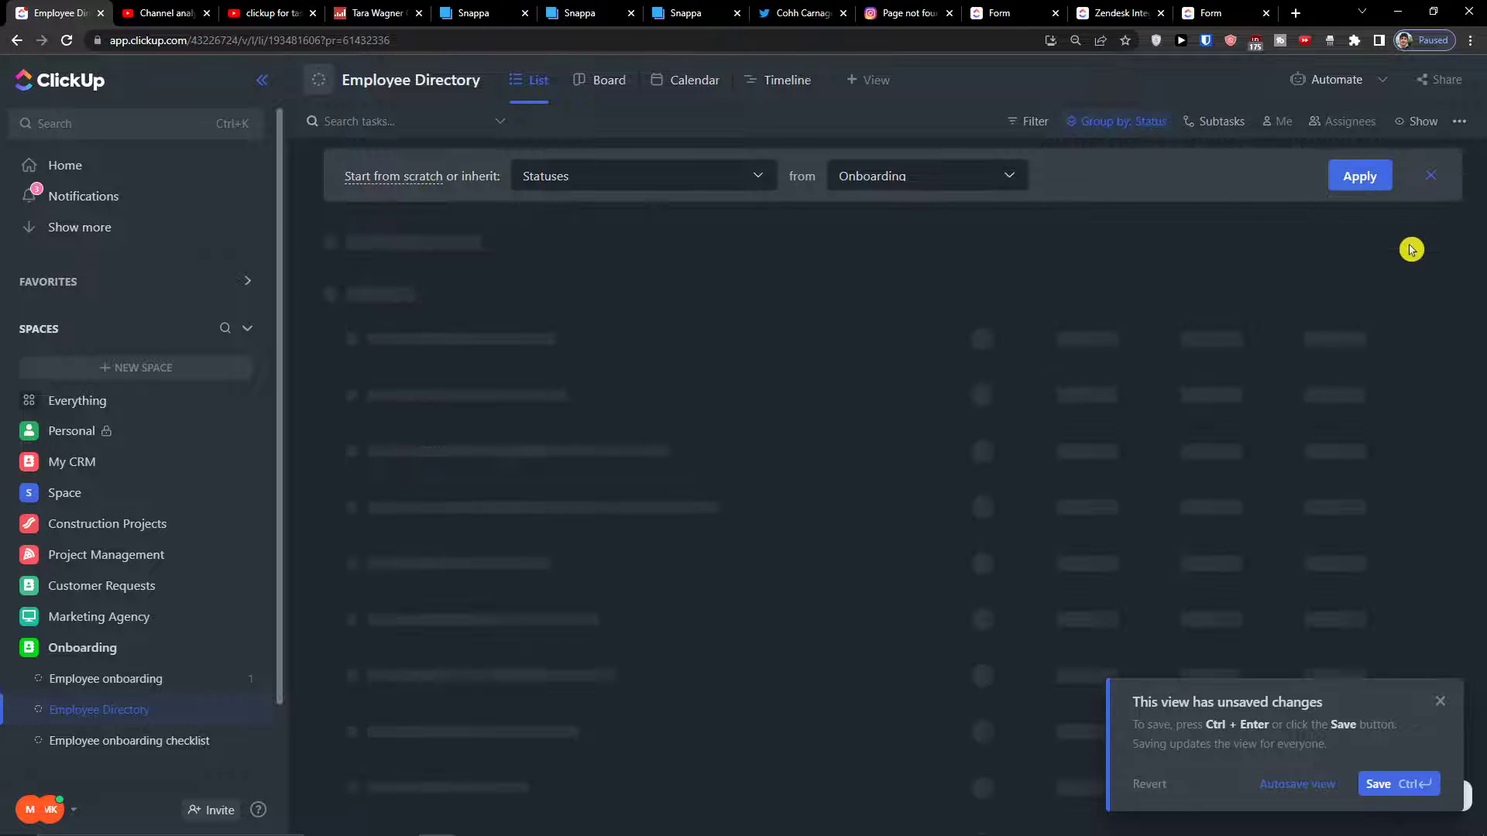
left_click(1429, 177)
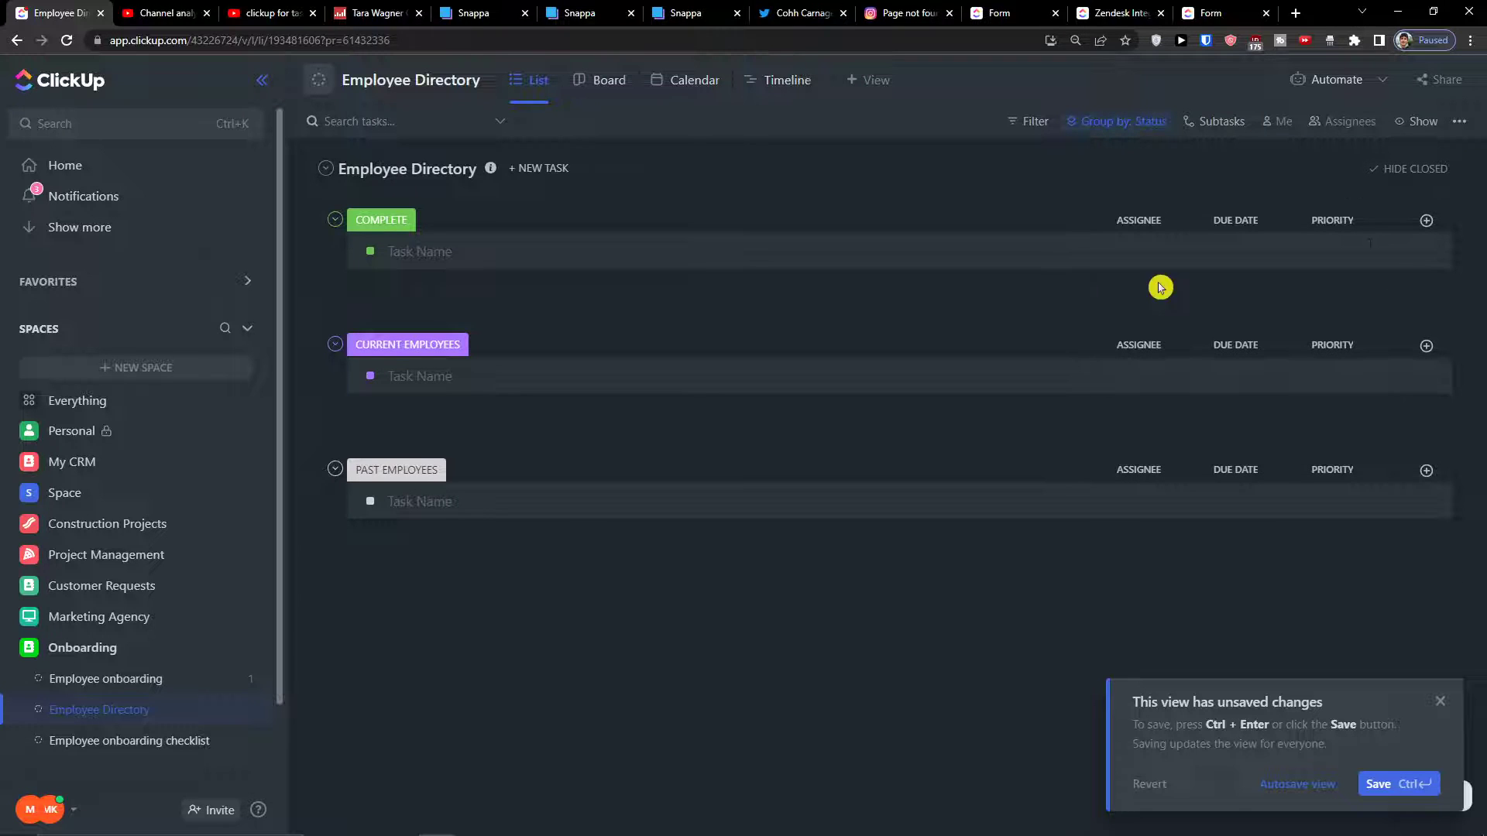
left_click(1396, 174)
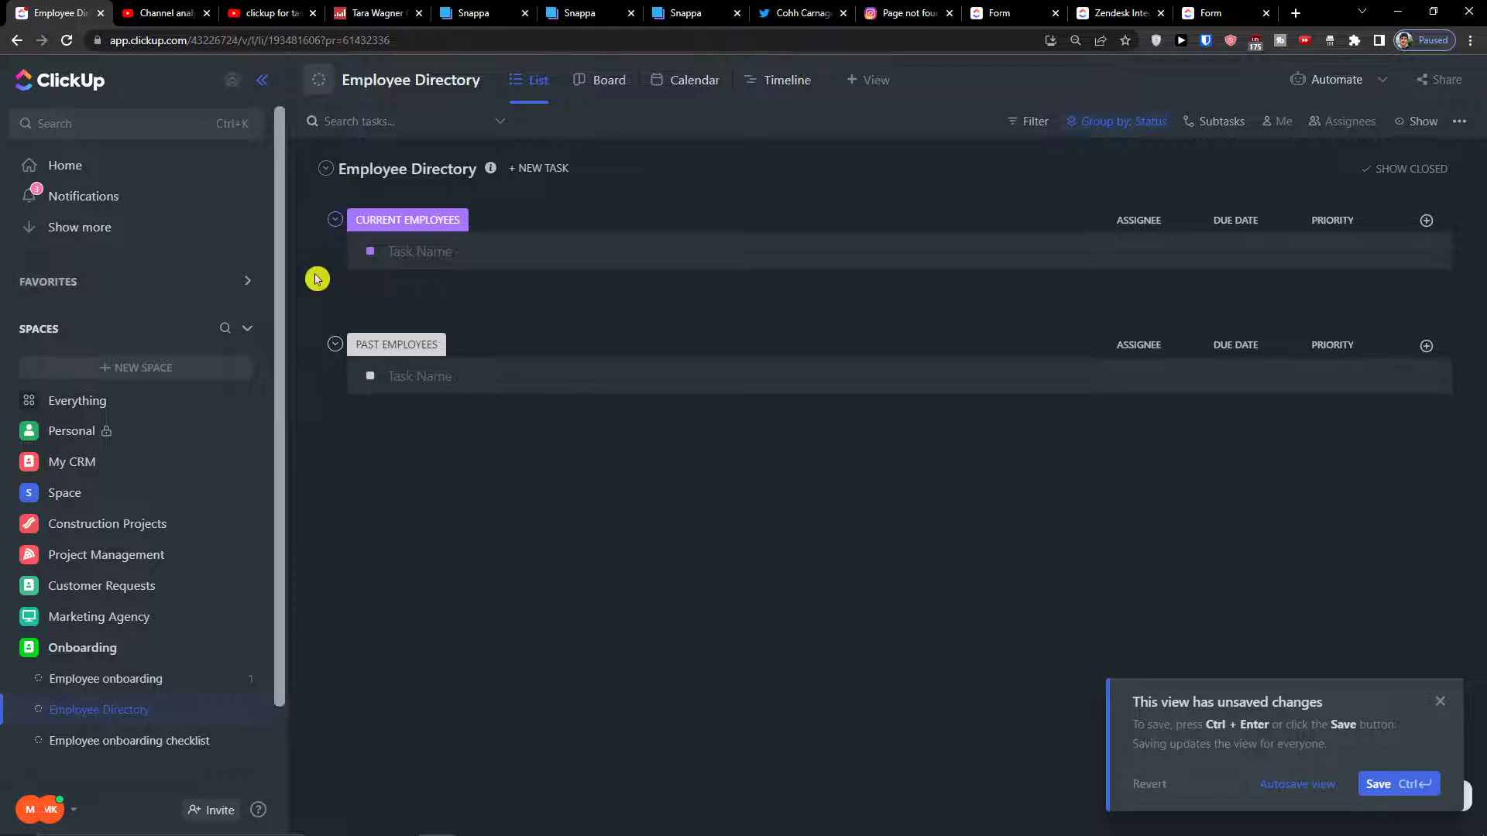
Add a task with a current employee's name under CURRENT EMPLOYEES
left_click(411, 376)
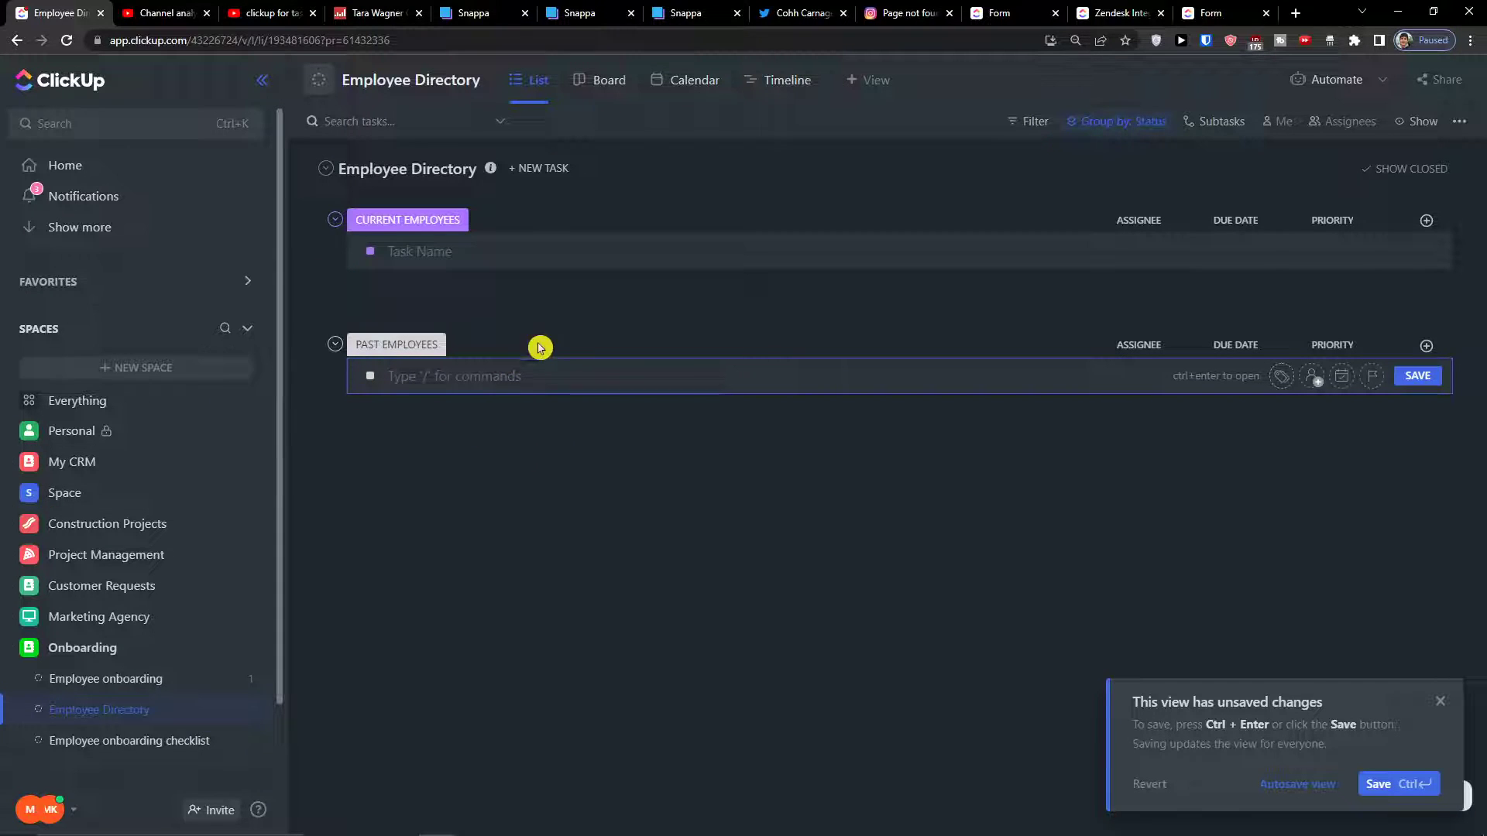
left_click(399, 256)
type("Marcus Current employee")
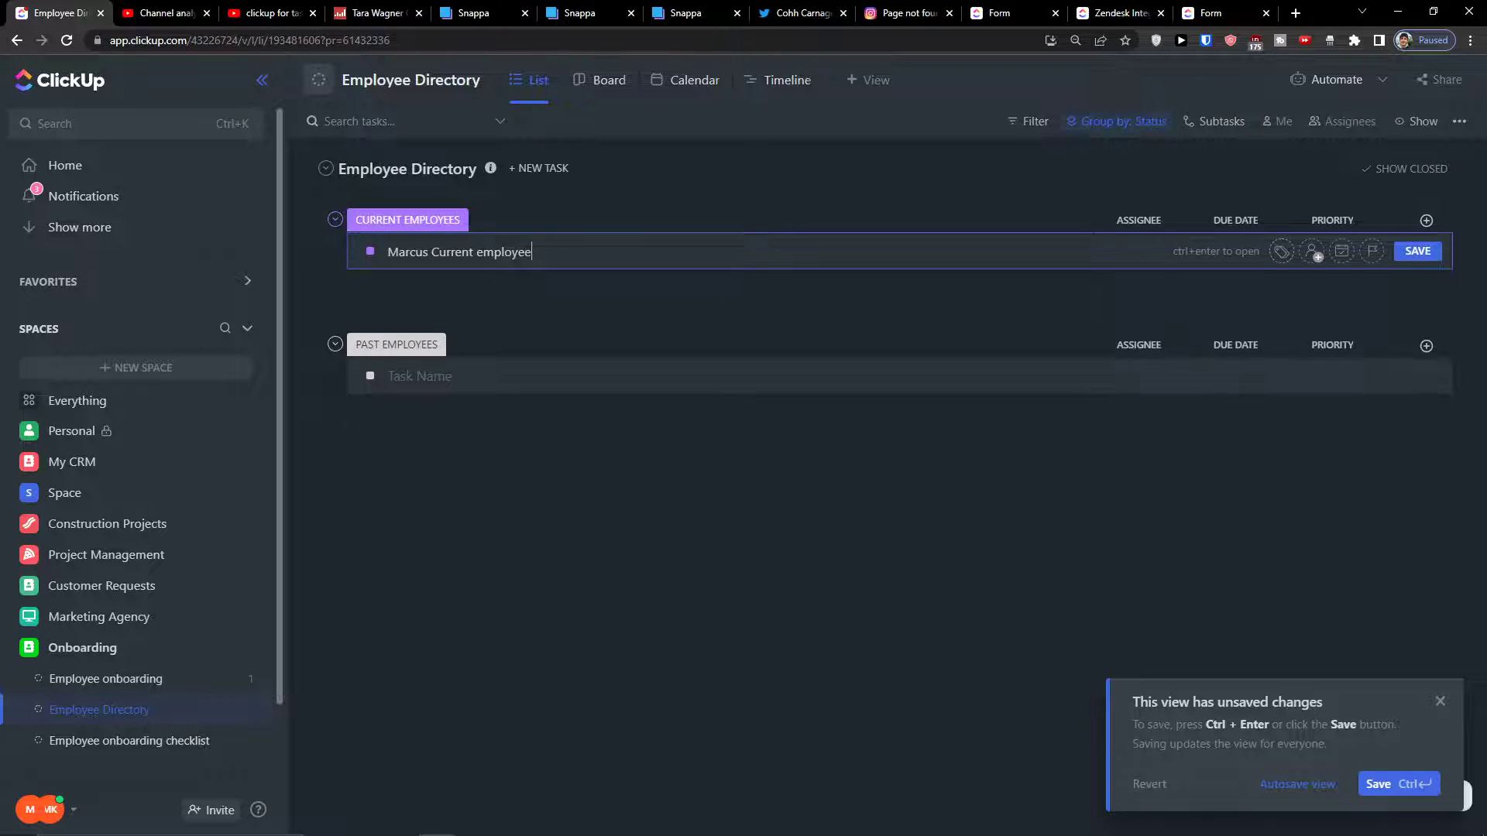
key("Return")
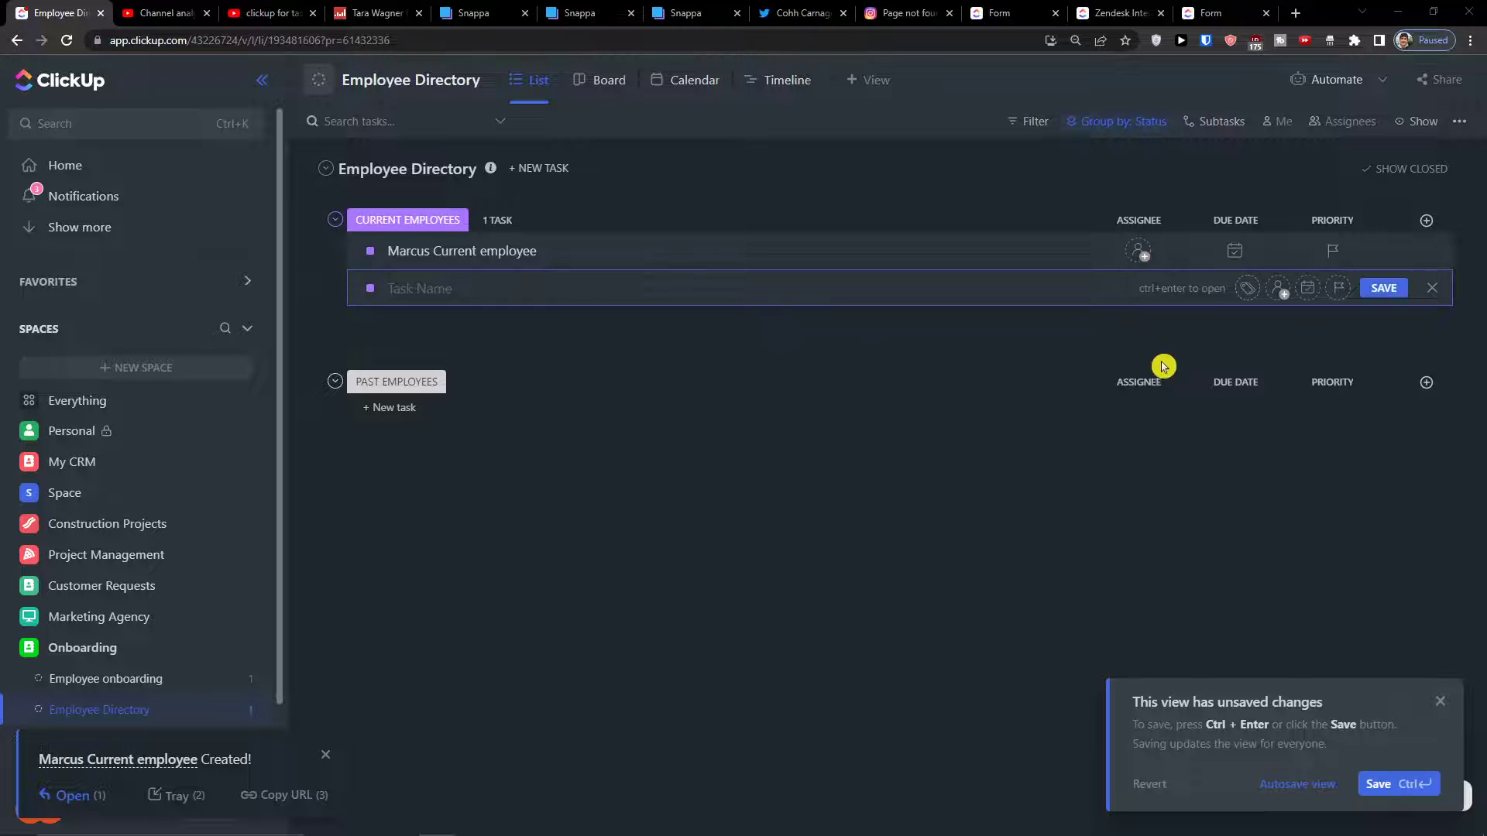
Add a 'job description' text column, then start a new Dropdown column
left_click(1426, 221)
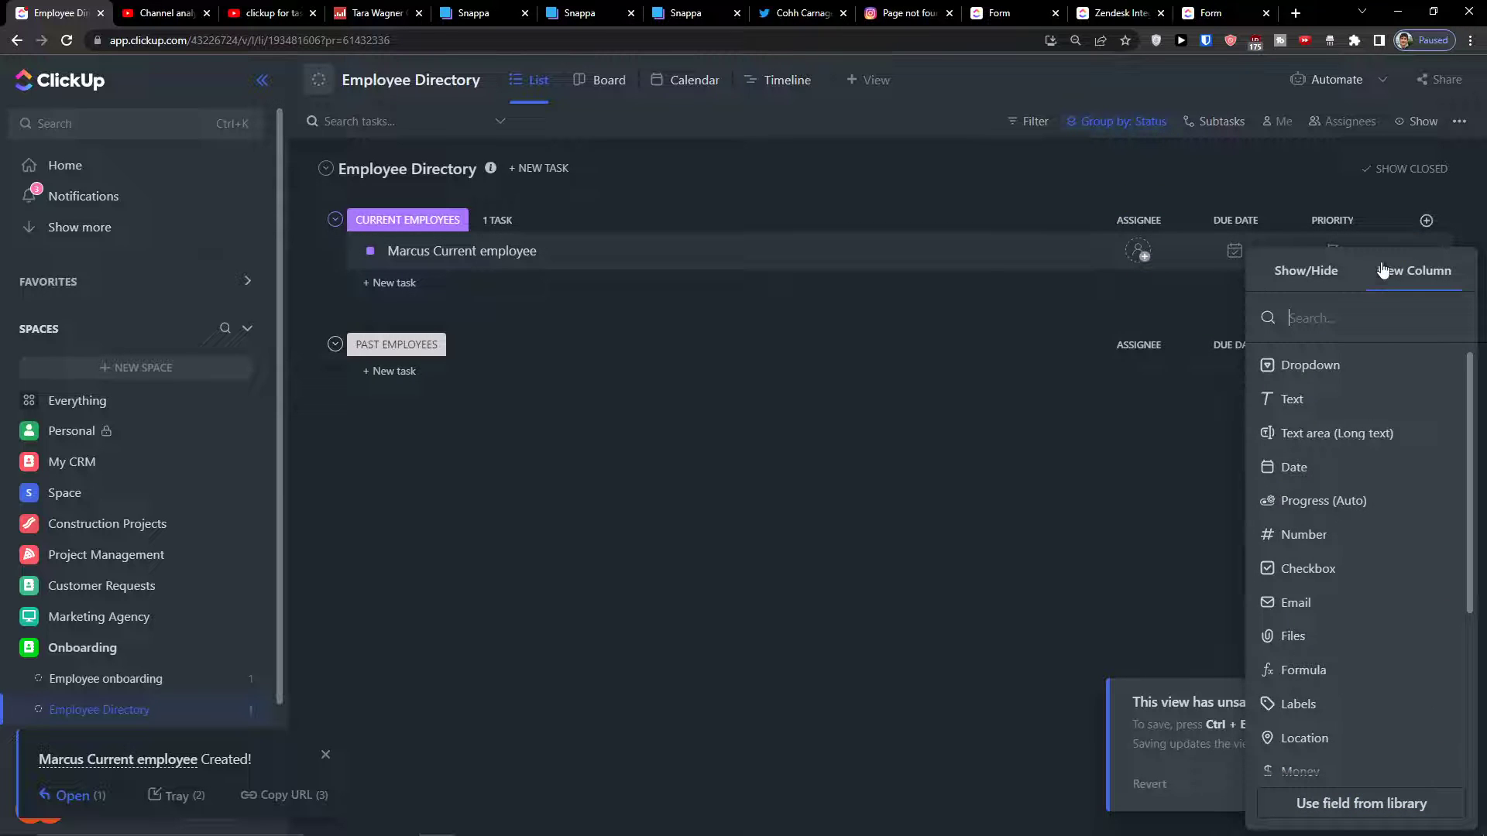
left_click(1305, 396)
type("job description")
left_click(1402, 388)
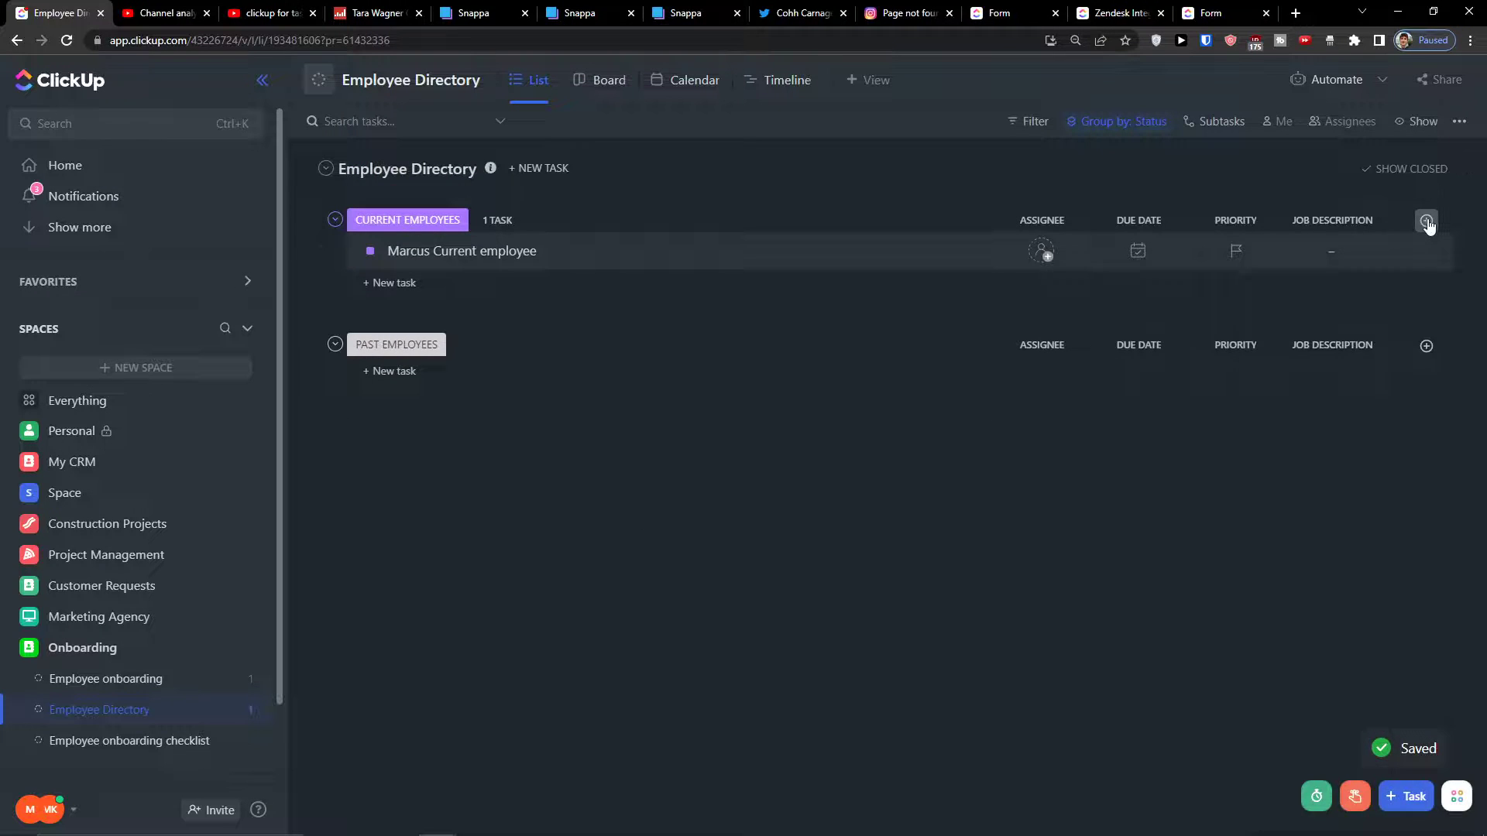
left_click(1427, 222)
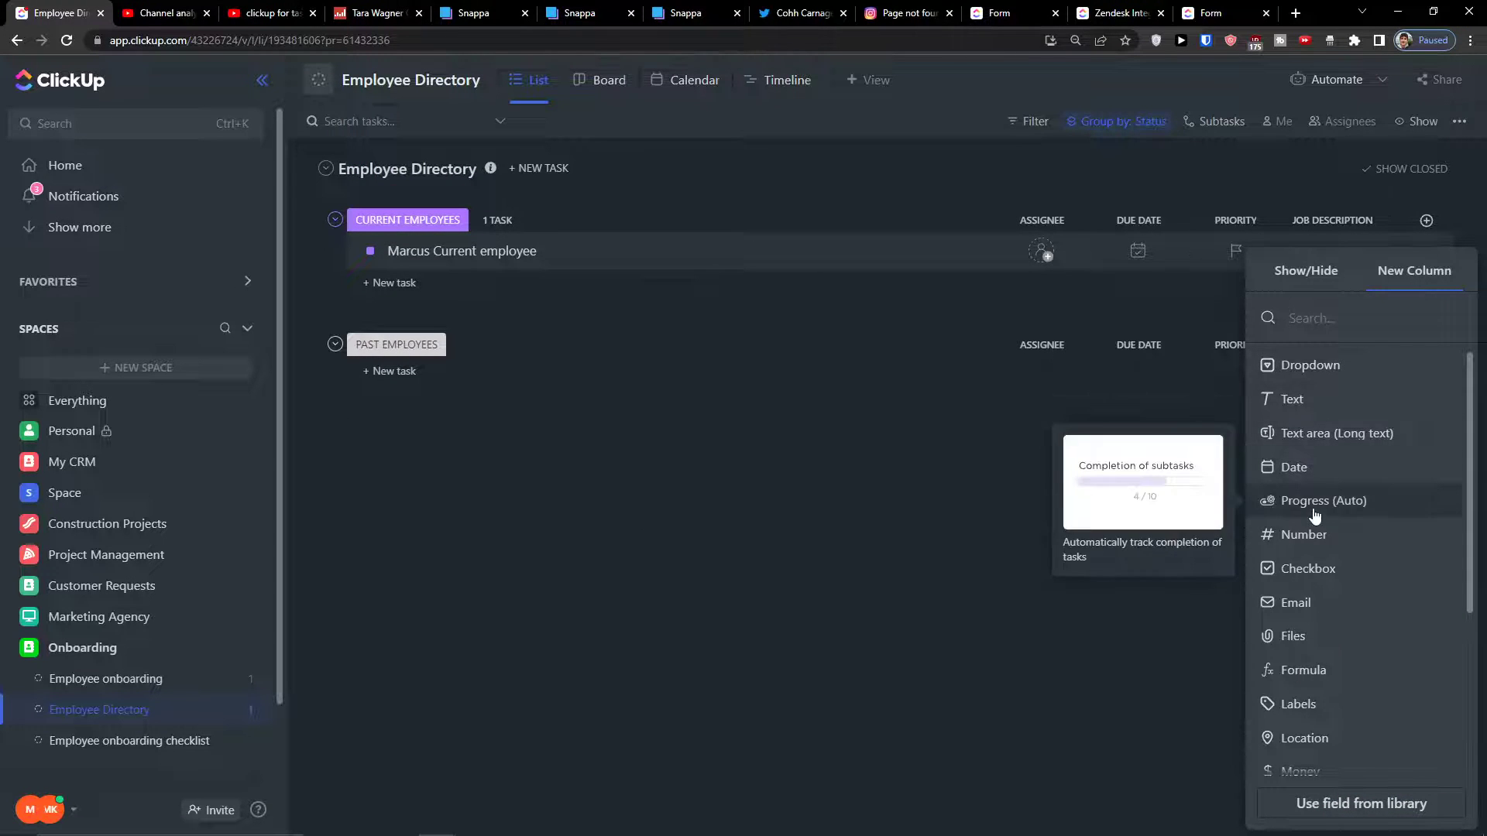
left_click(1326, 371)
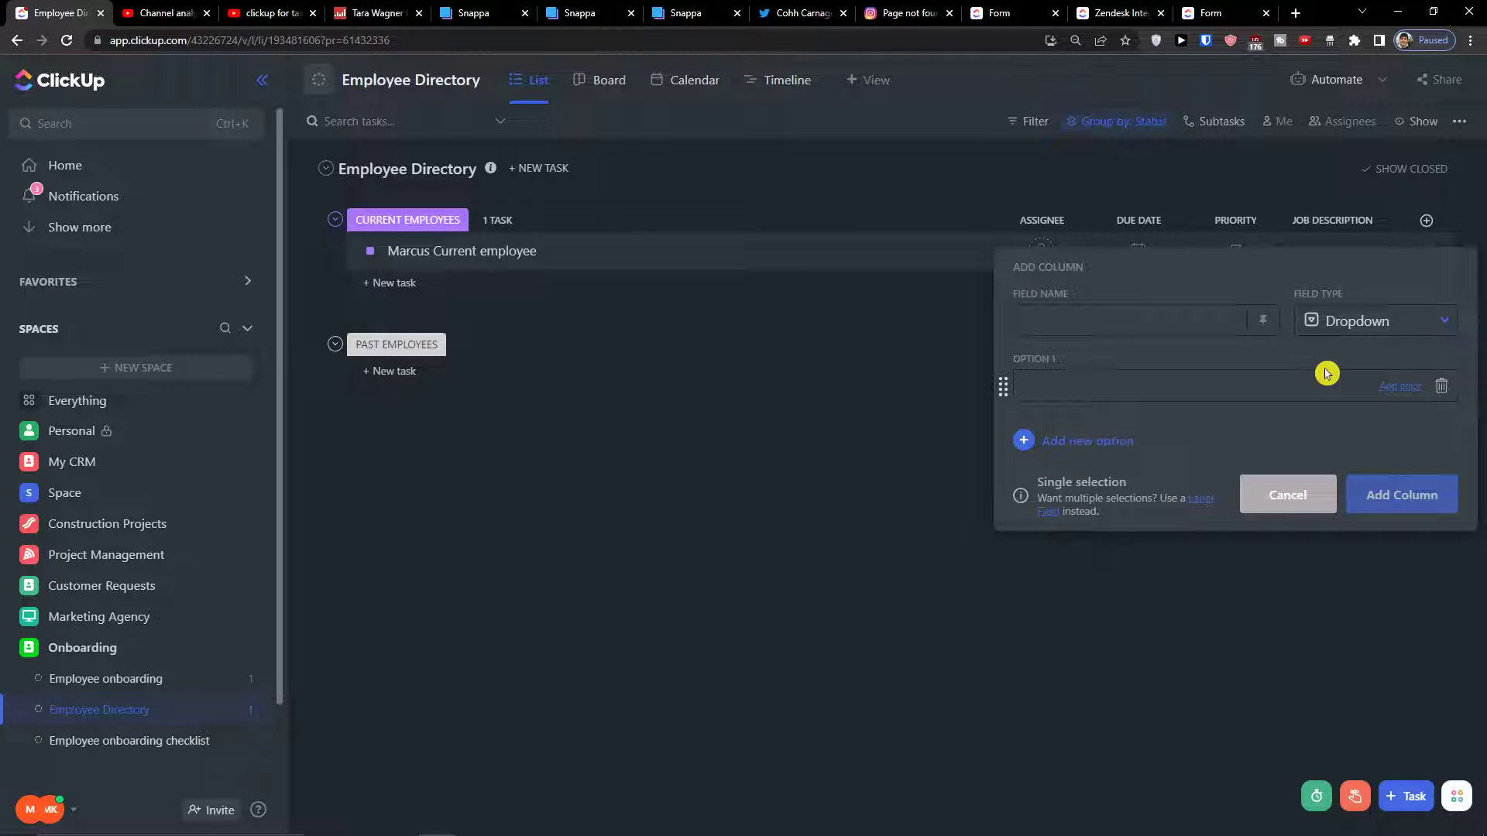
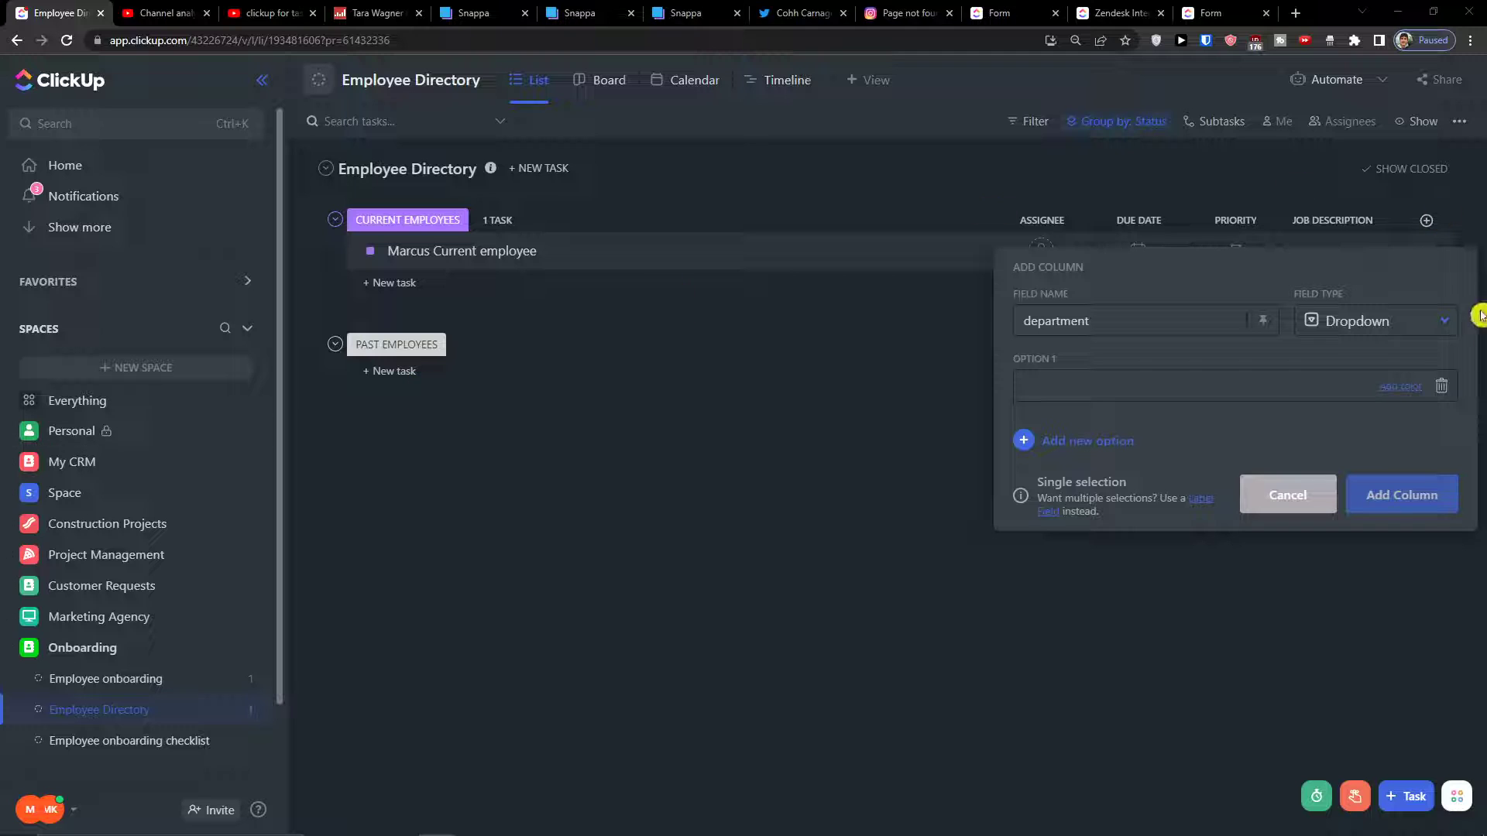
Enter department options marketing, product, HR and tech, and create the dropdown column
left_click(1292, 389)
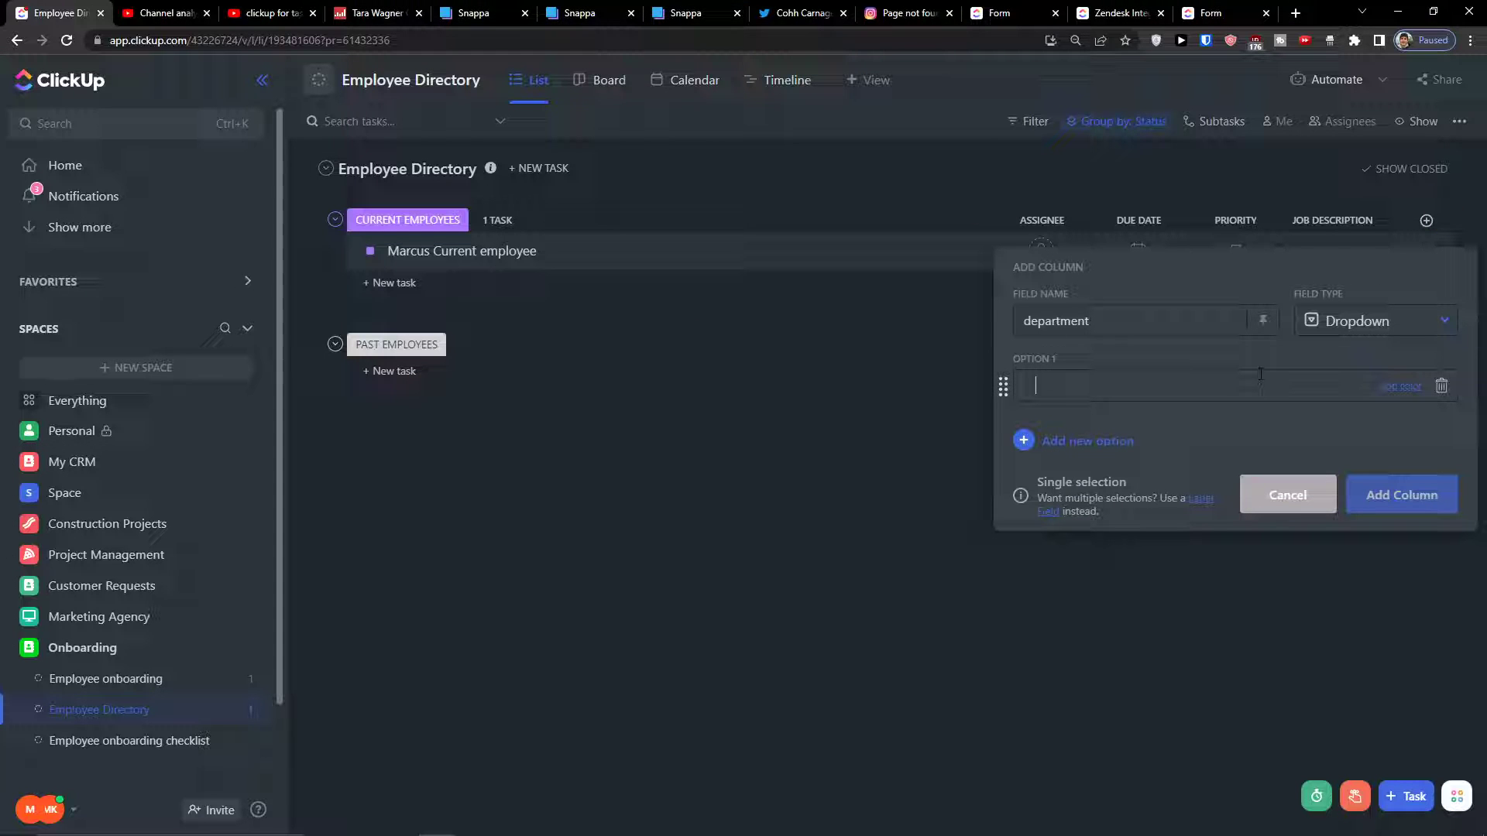
type("marketing")
key("Return")
type("product")
key("Return")
key("Return")
type("te")
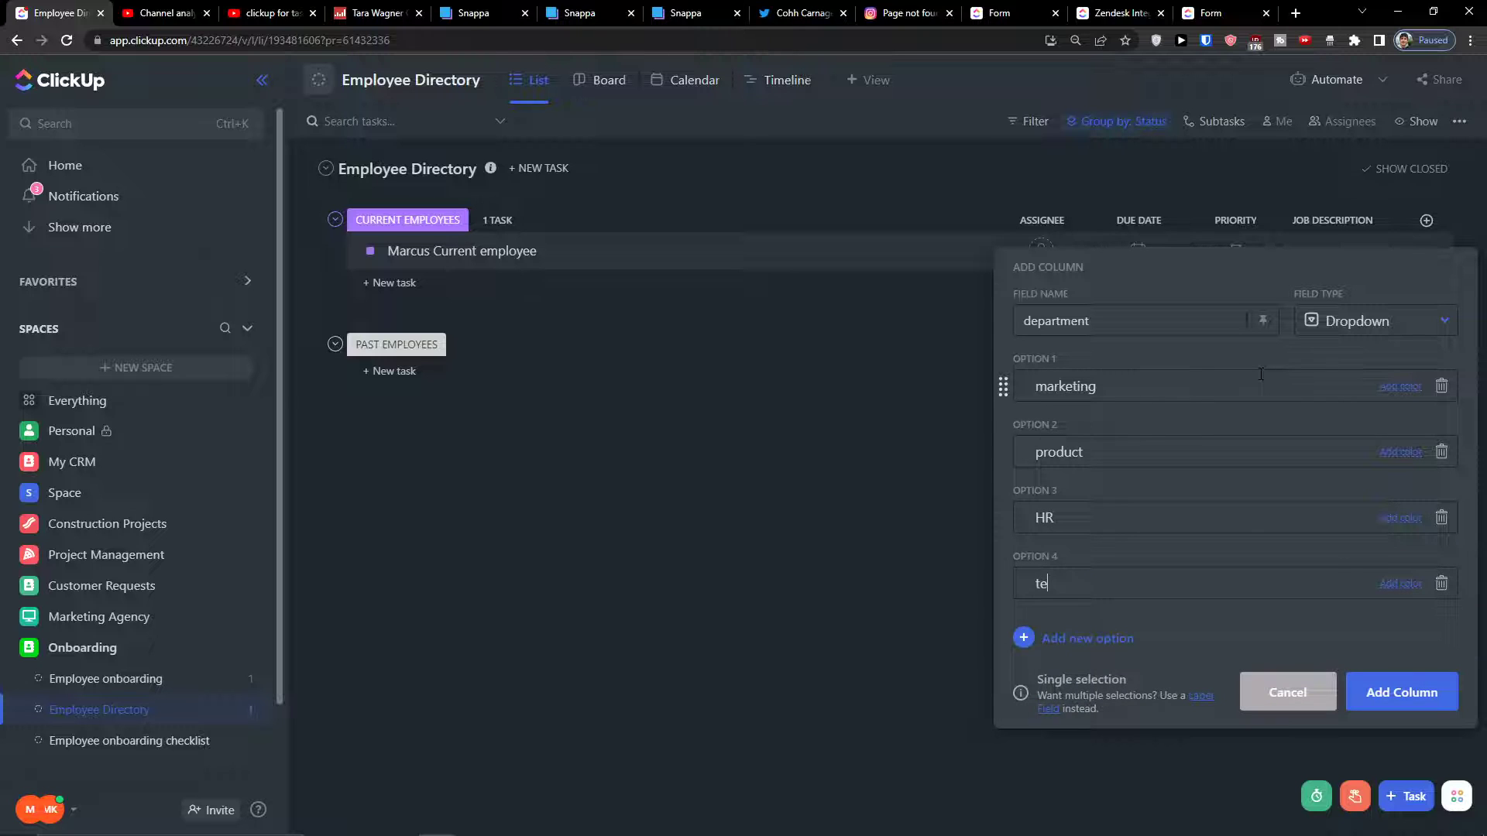
type("ch")
left_click(1373, 698)
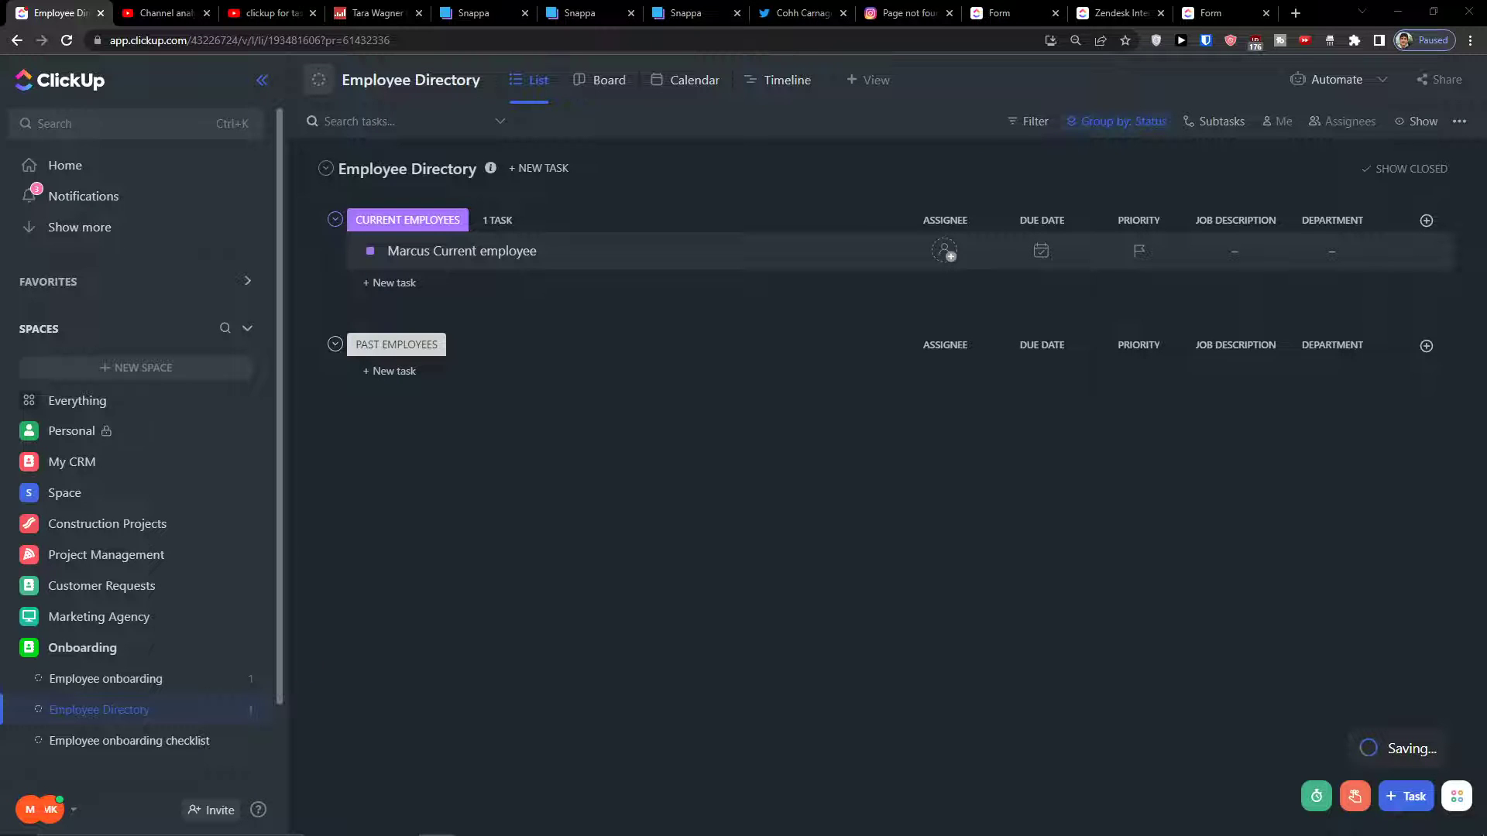
Create a People-type column named Manager in the Employee Directory list
left_click(1425, 221)
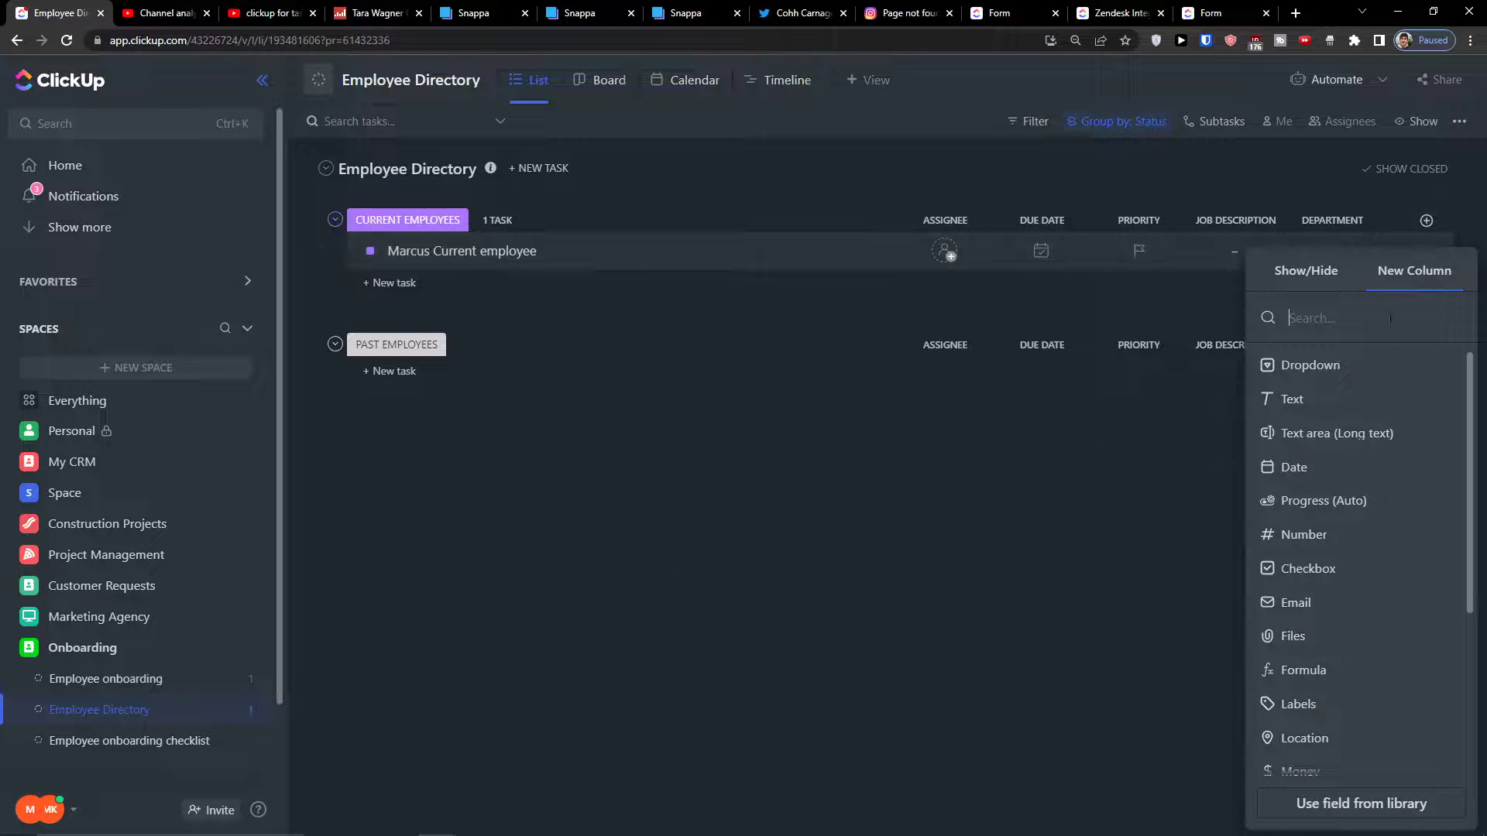
scroll(1301, 706, "down", 3)
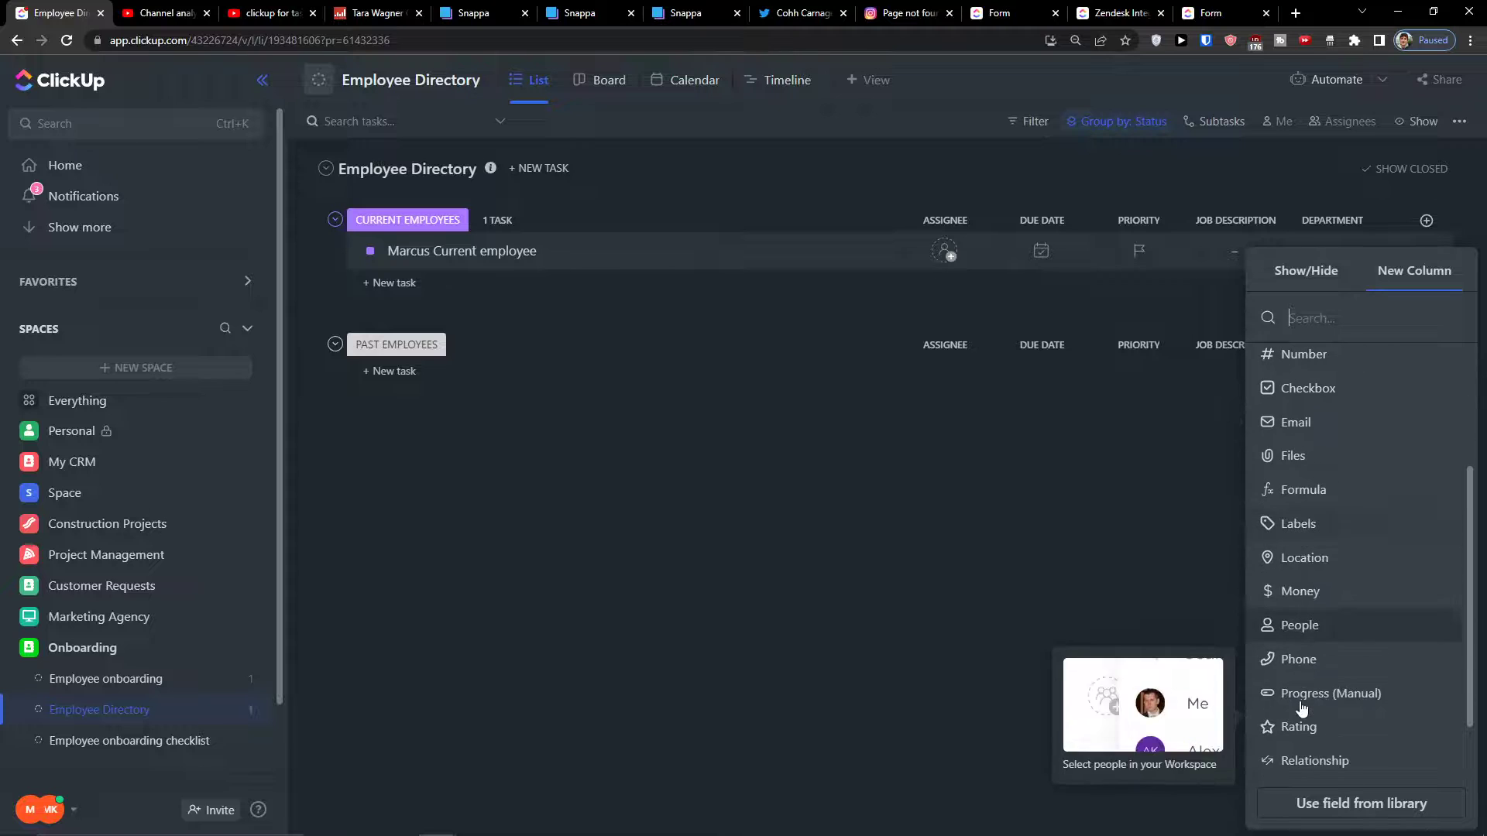
scroll(1301, 708, "down", 1)
left_click(1309, 599)
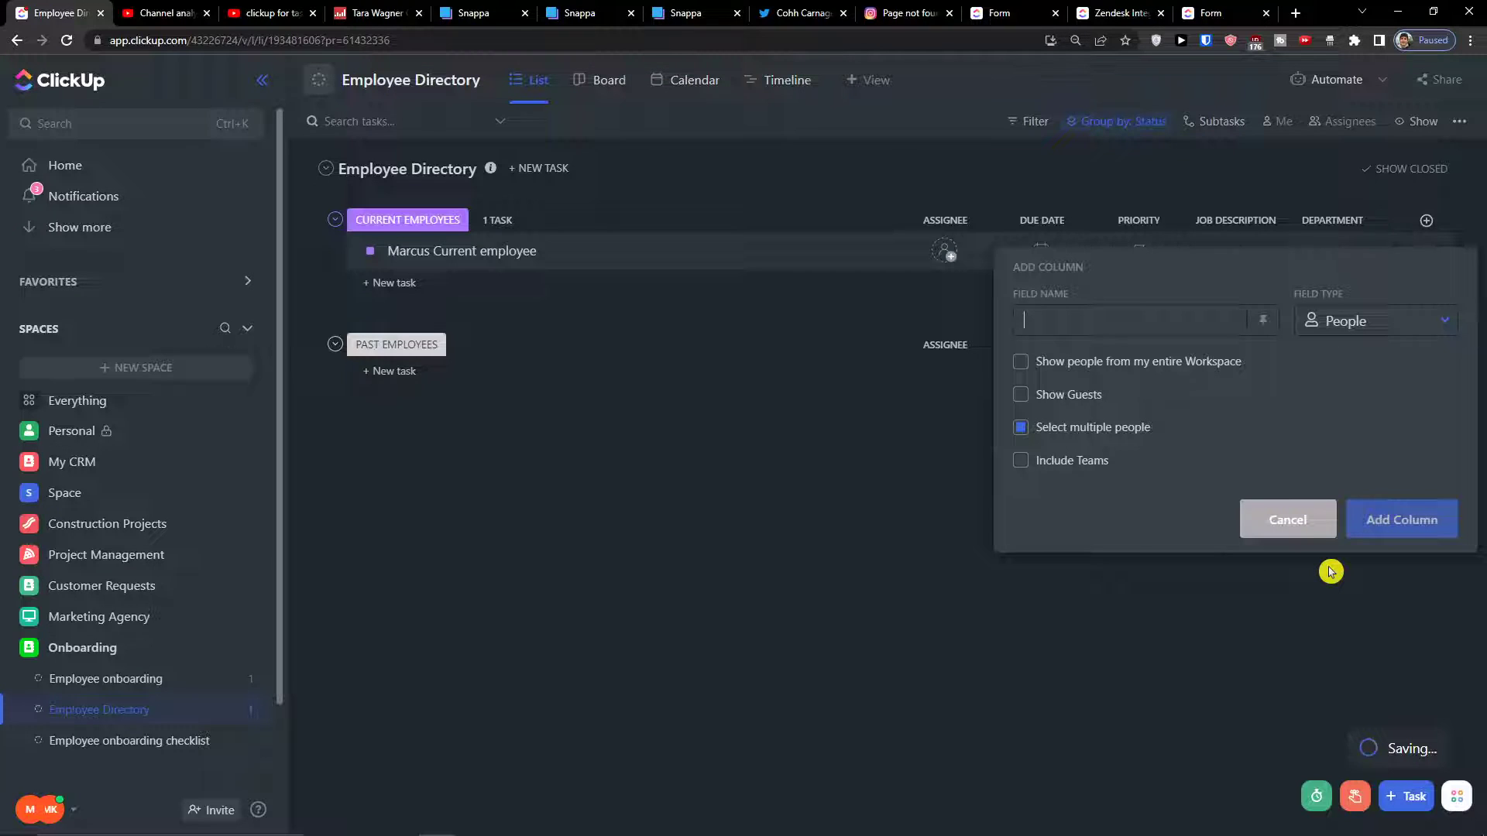
type("Manager")
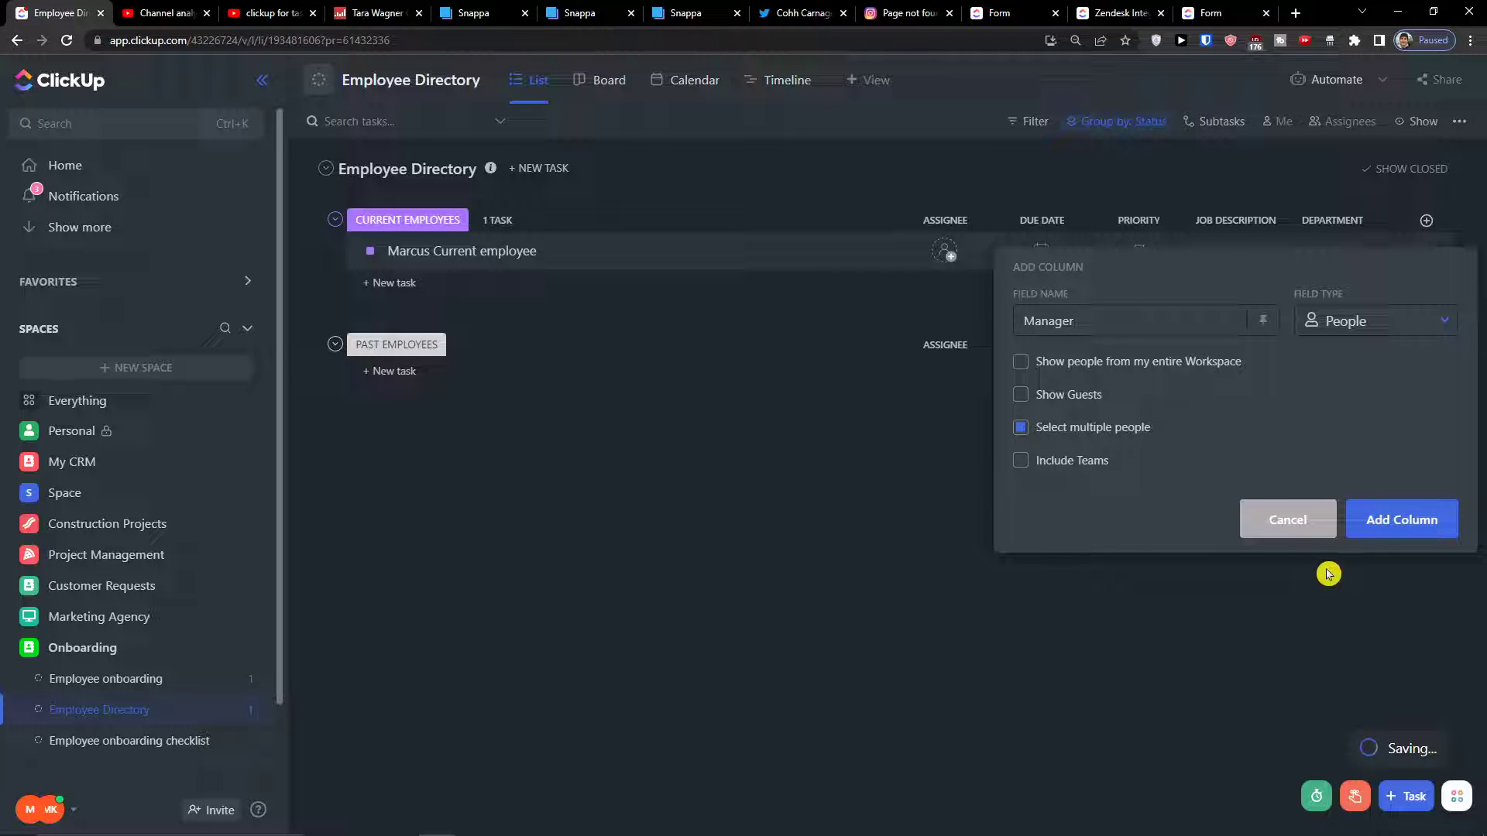
left_click(1404, 521)
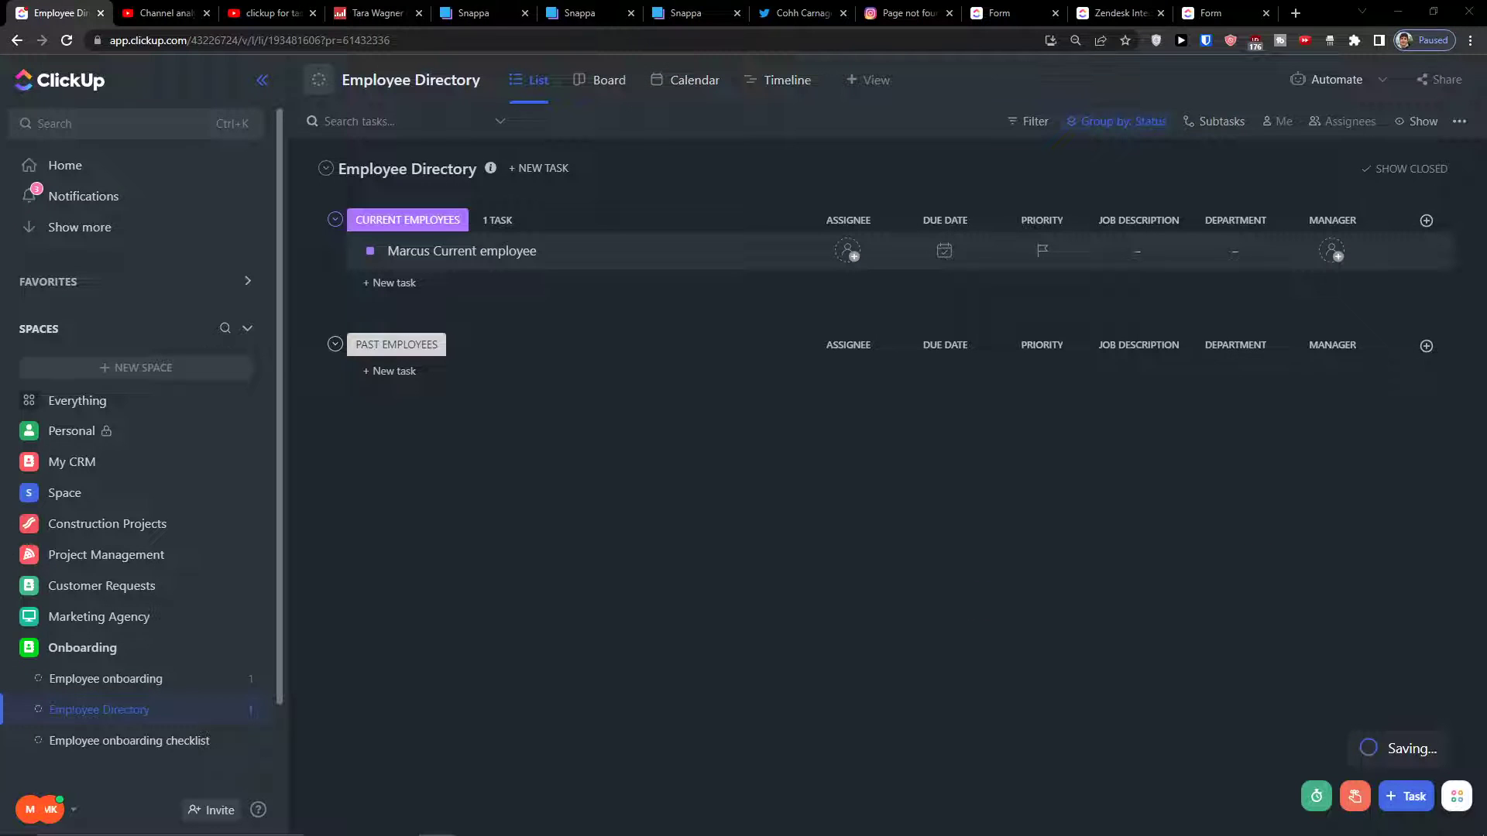
Turn on the built-in Date created field as a visible column in the list
left_click(1426, 221)
scroll(1394, 542, "down", 5)
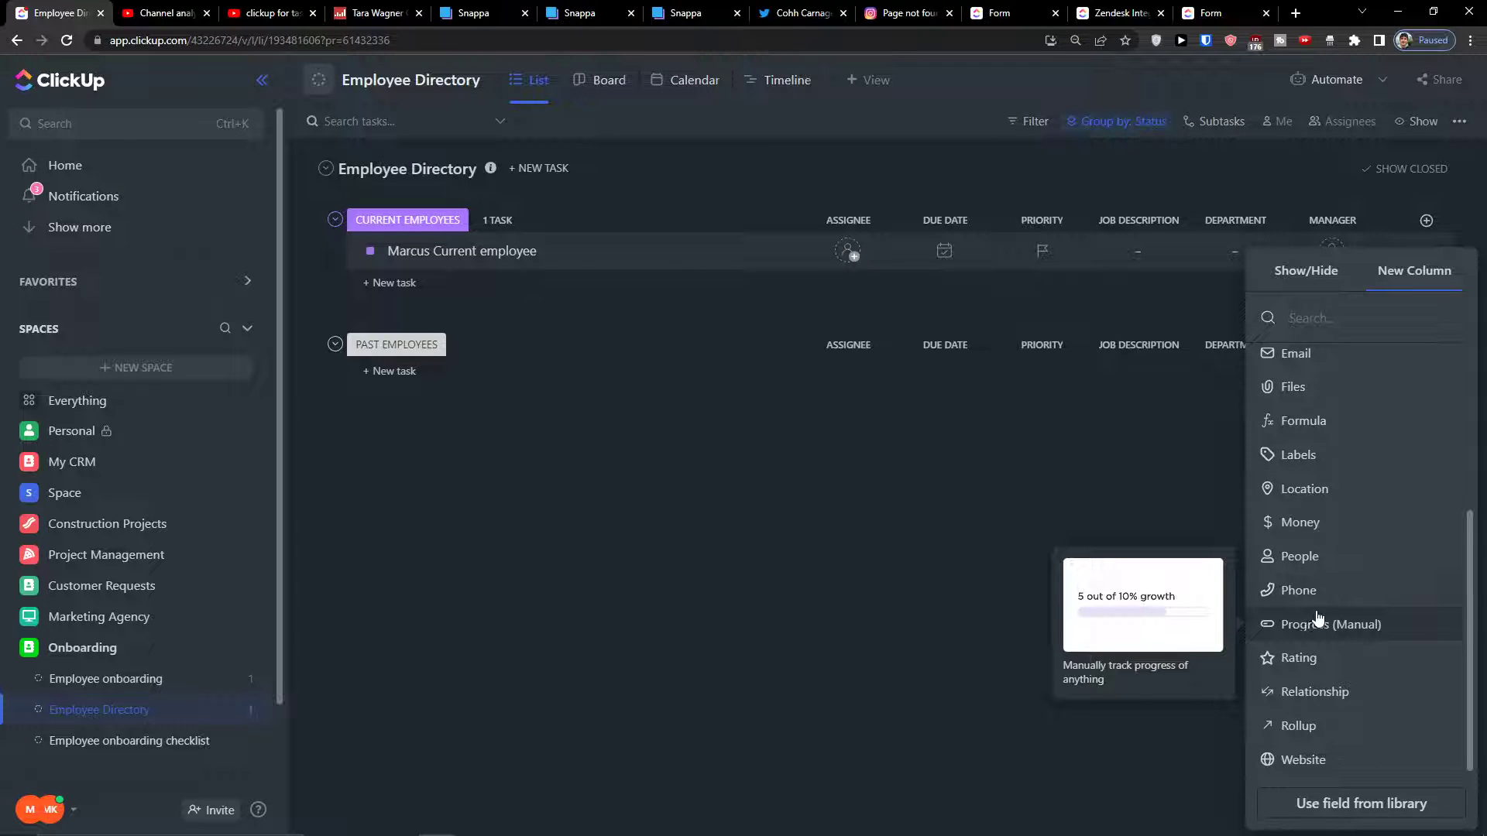
scroll(1321, 666, "up", 3)
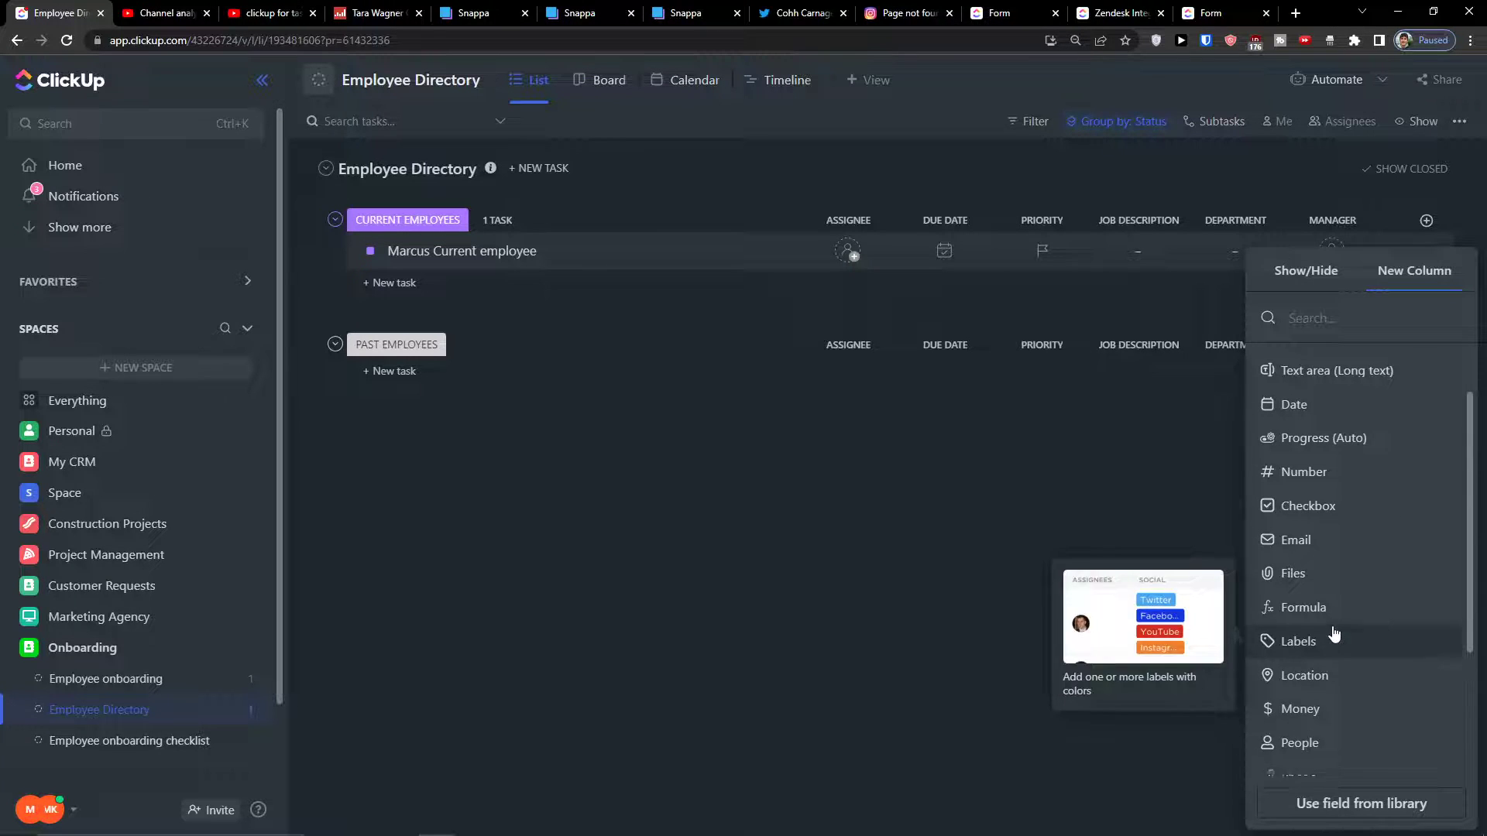
scroll(1330, 604, "up", 2)
scroll(1324, 449, "down", 4)
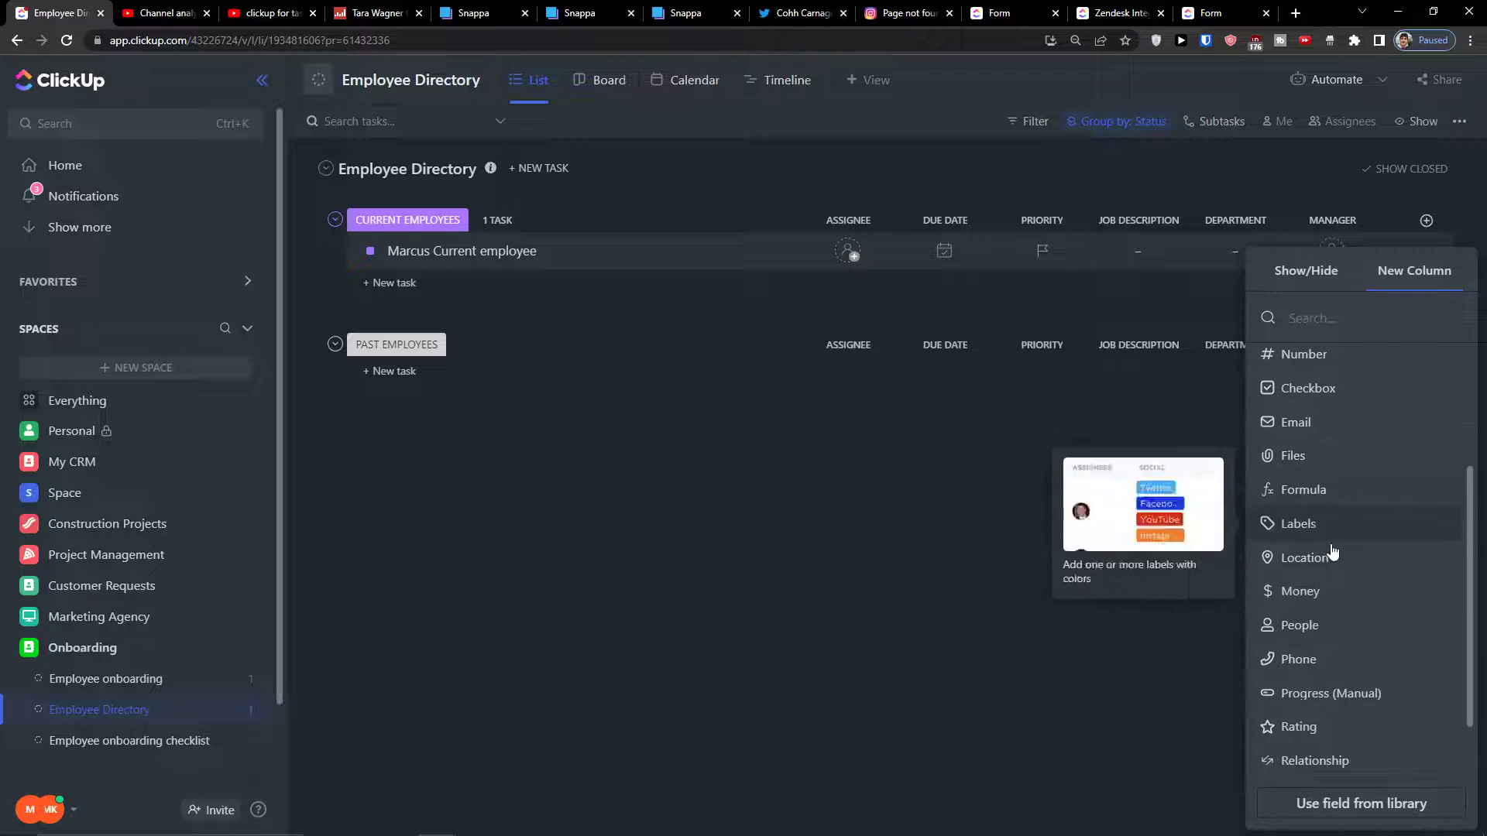
scroll(1321, 596, "down", 1)
scroll(1321, 608, "up", 3)
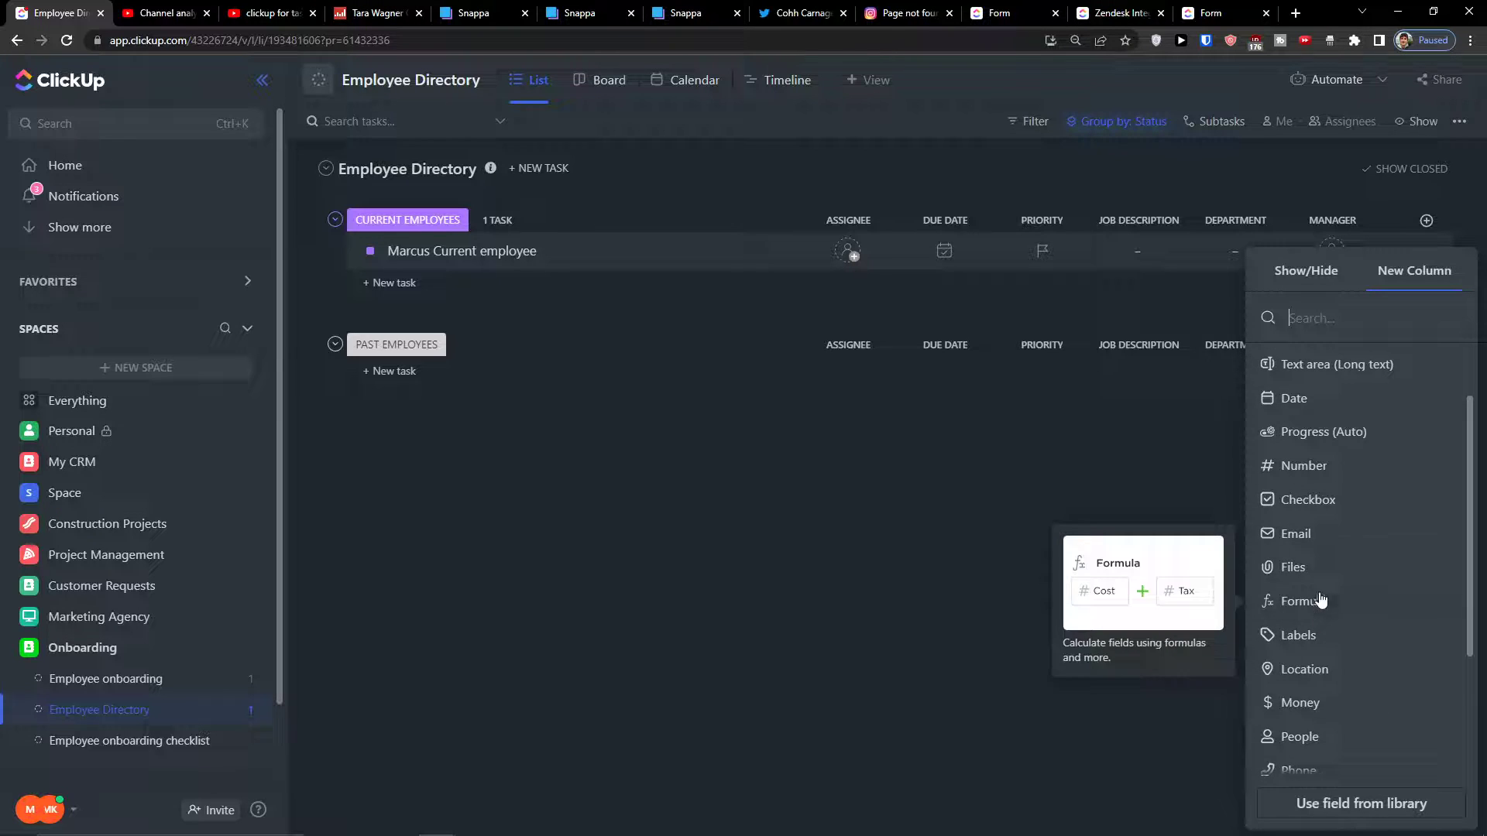
scroll(1321, 604, "up", 1)
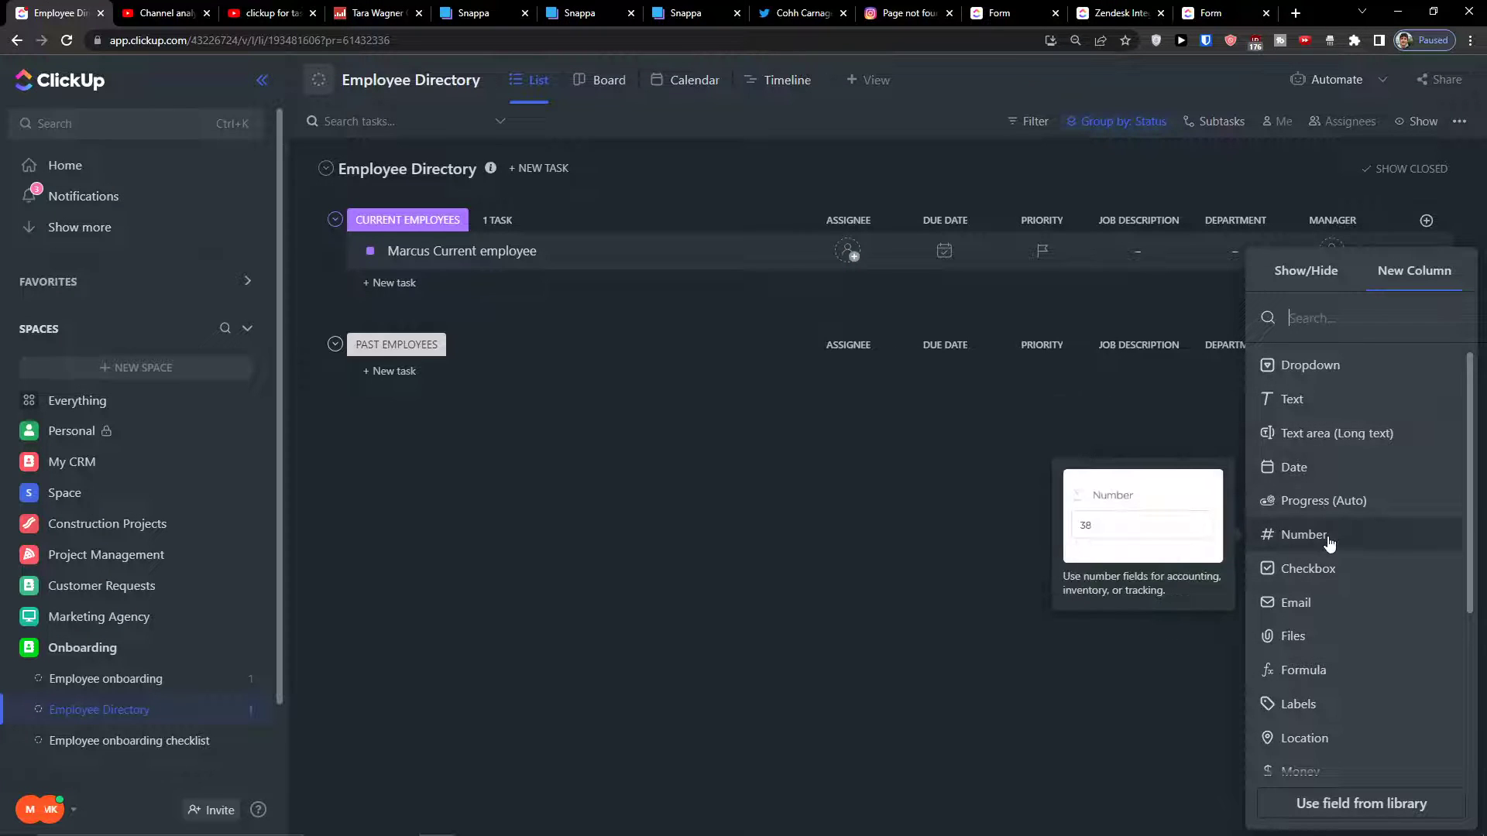
scroll(1328, 539, "down", 3)
scroll(1324, 527, "up", 2)
left_click(1319, 273)
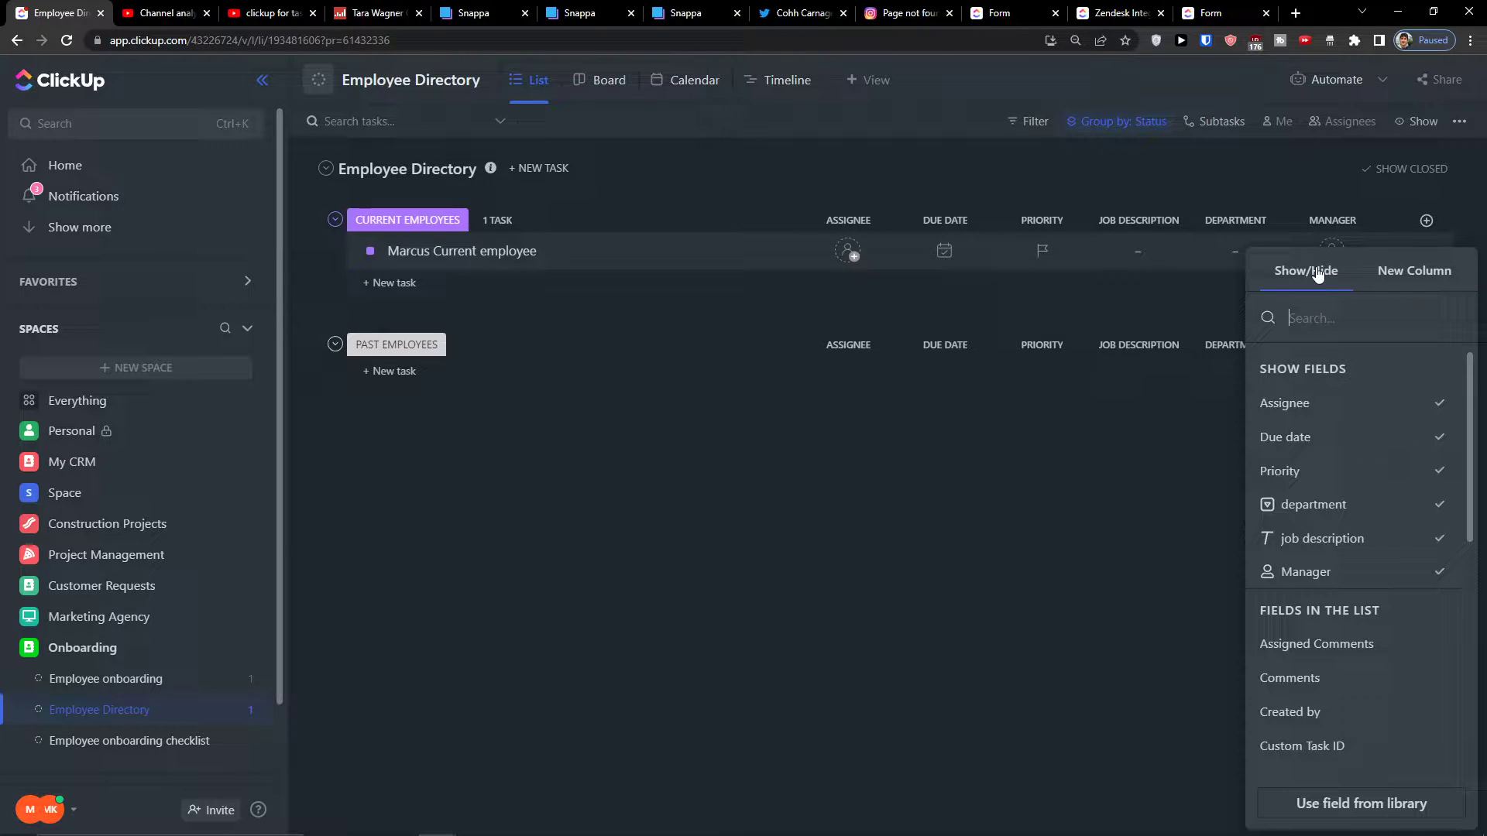
scroll(1355, 542, "down", 2)
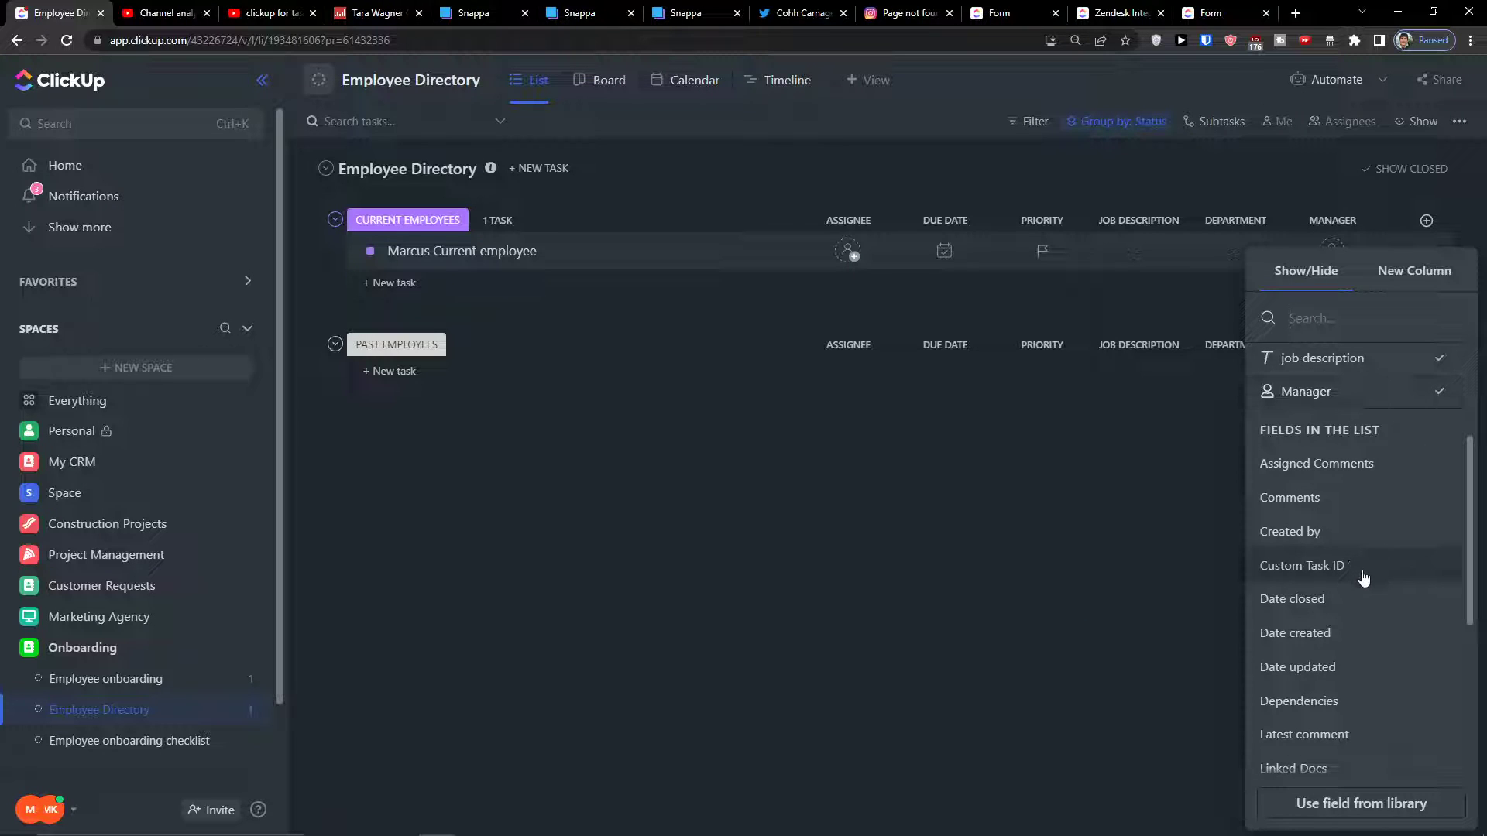
scroll(1363, 577, "down", 4)
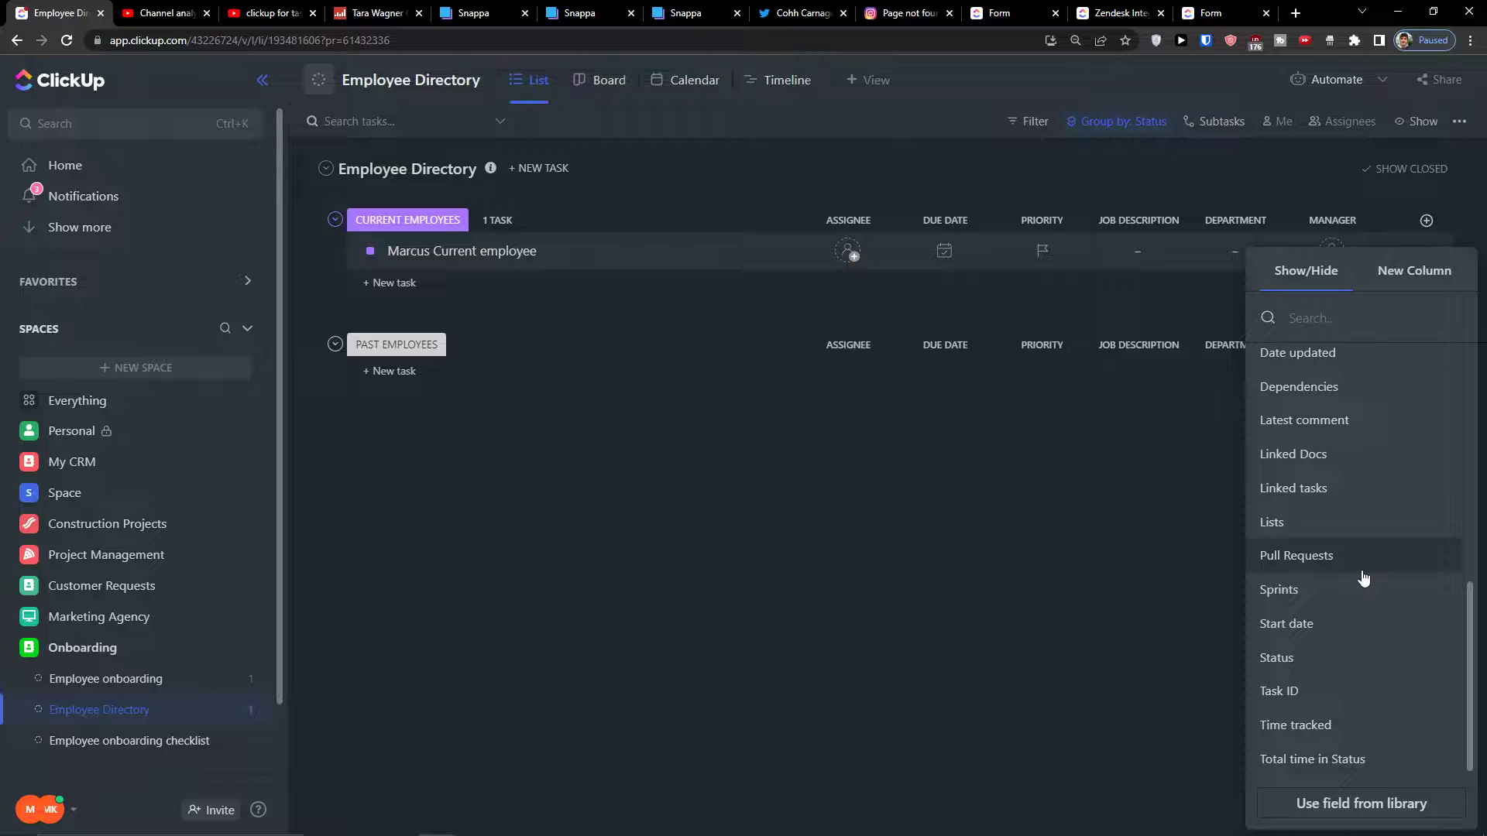
scroll(1363, 577, "up", 6)
scroll(1363, 557, "down", 4)
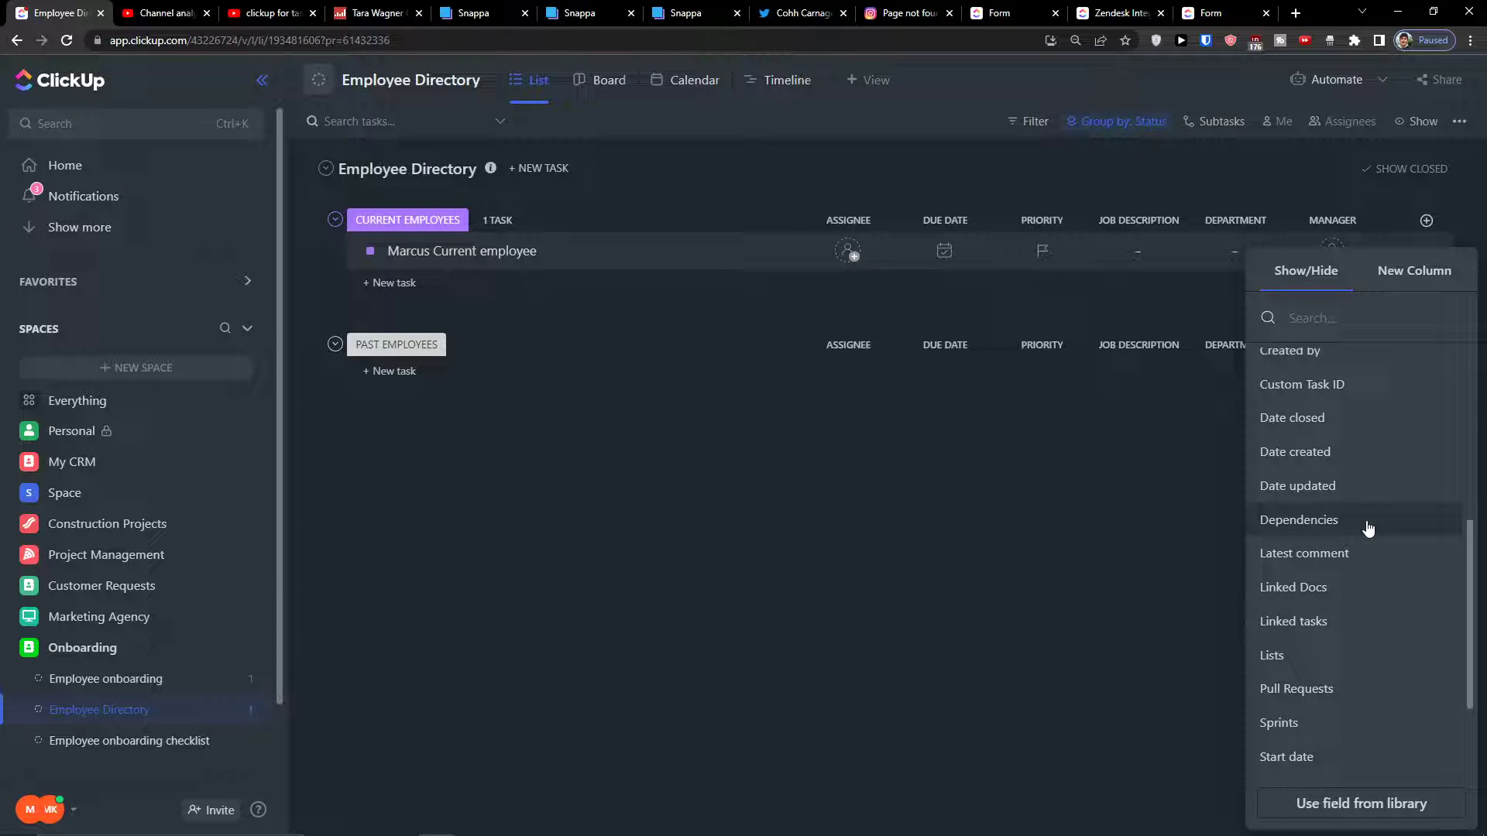
scroll(1368, 527, "up", 3)
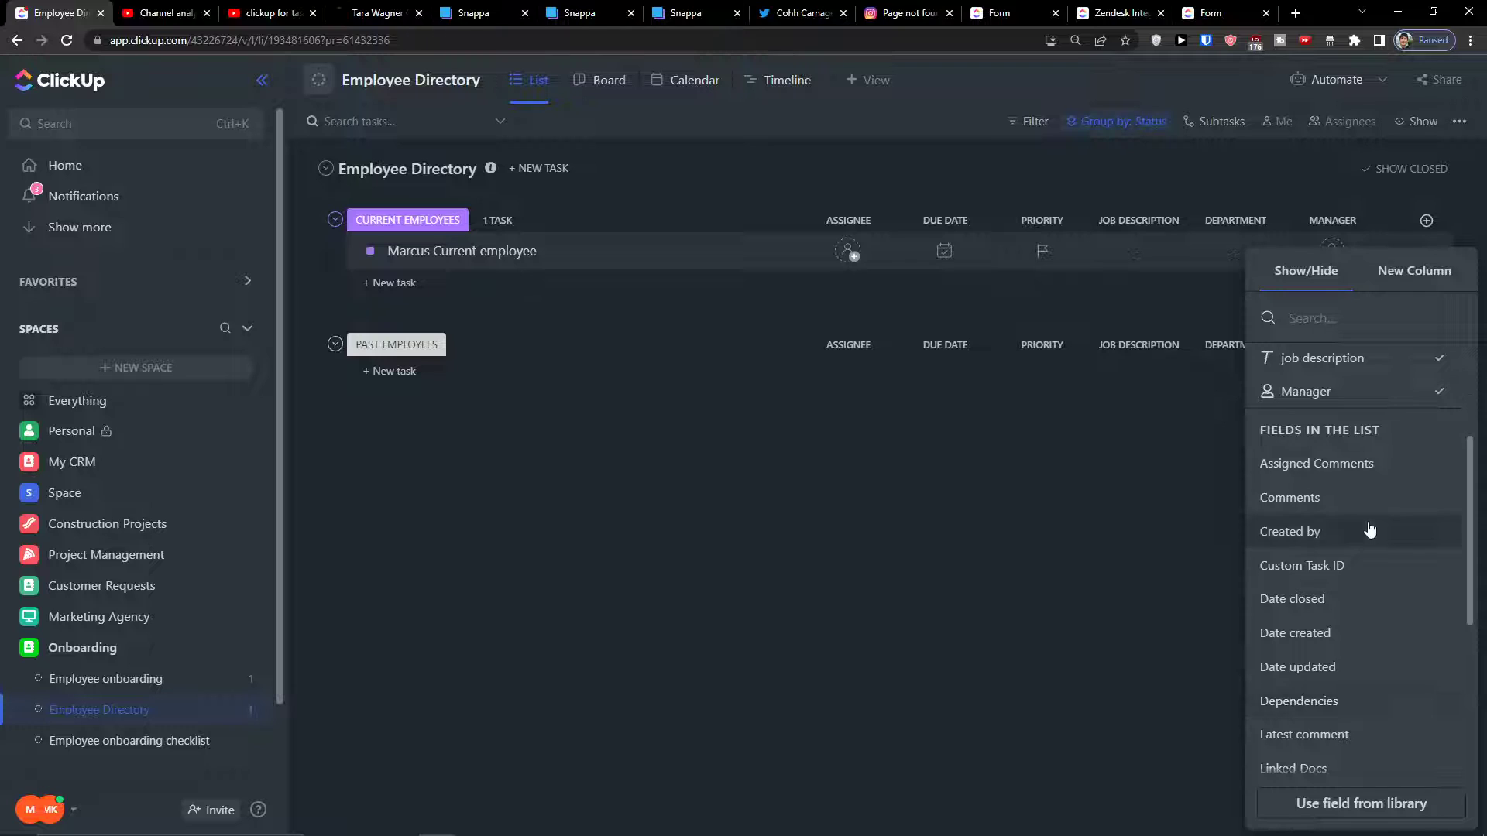
left_click(1358, 636)
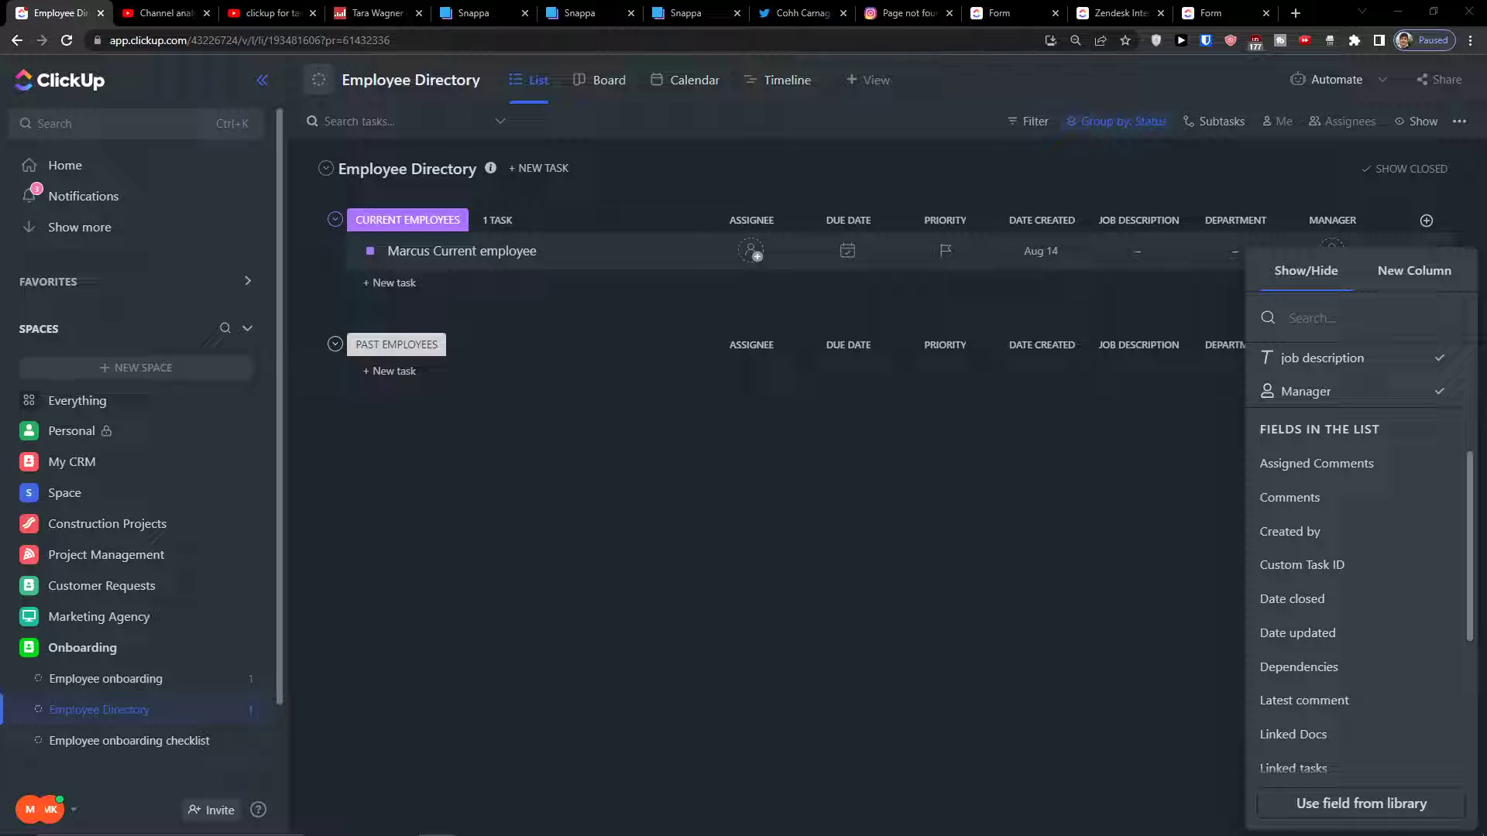
left_click(1006, 508)
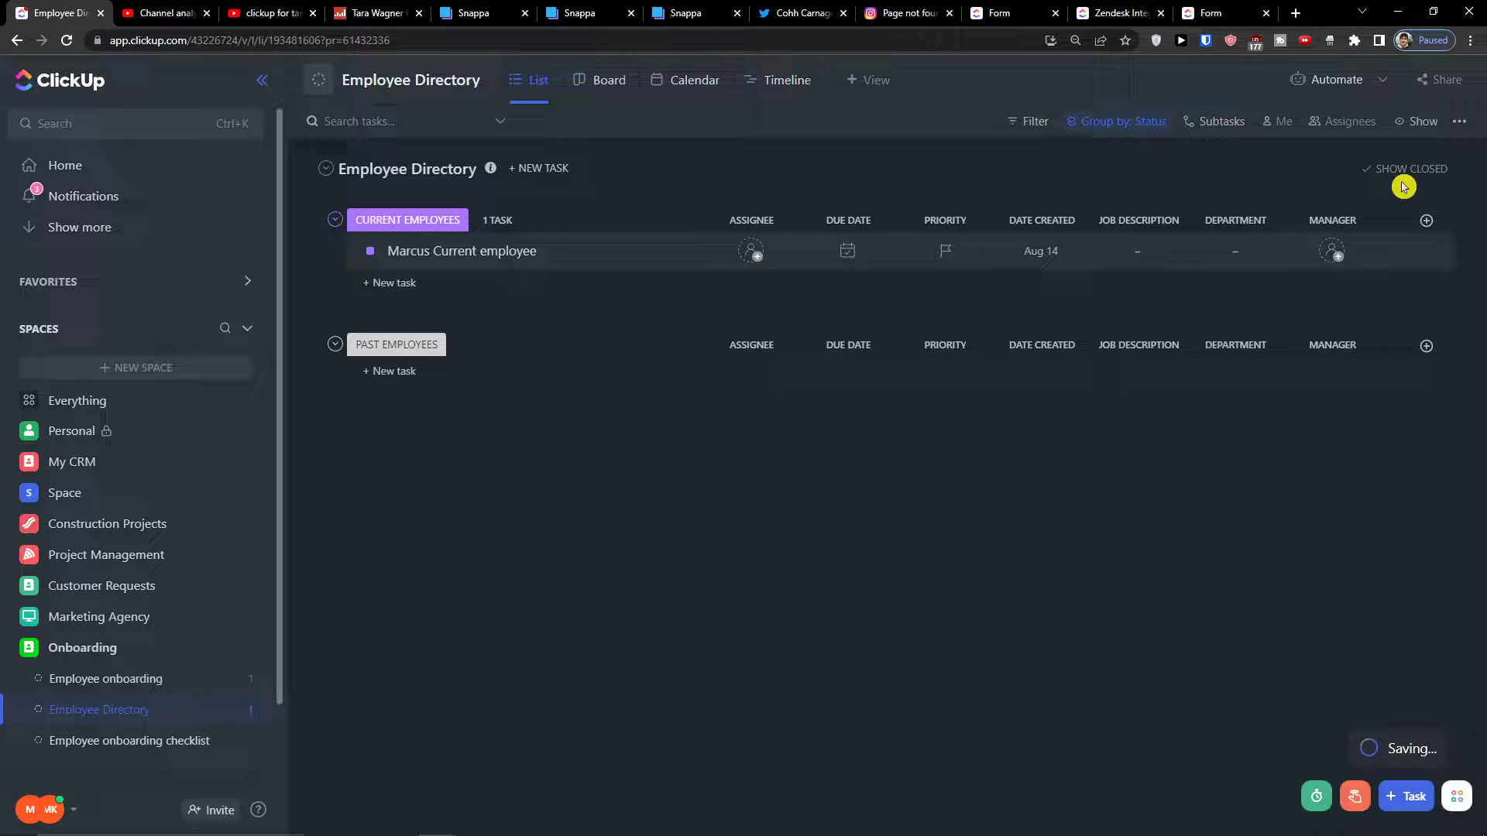
Add an Email-type column named email
left_click(1426, 220)
scroll(1340, 494, "down", 3)
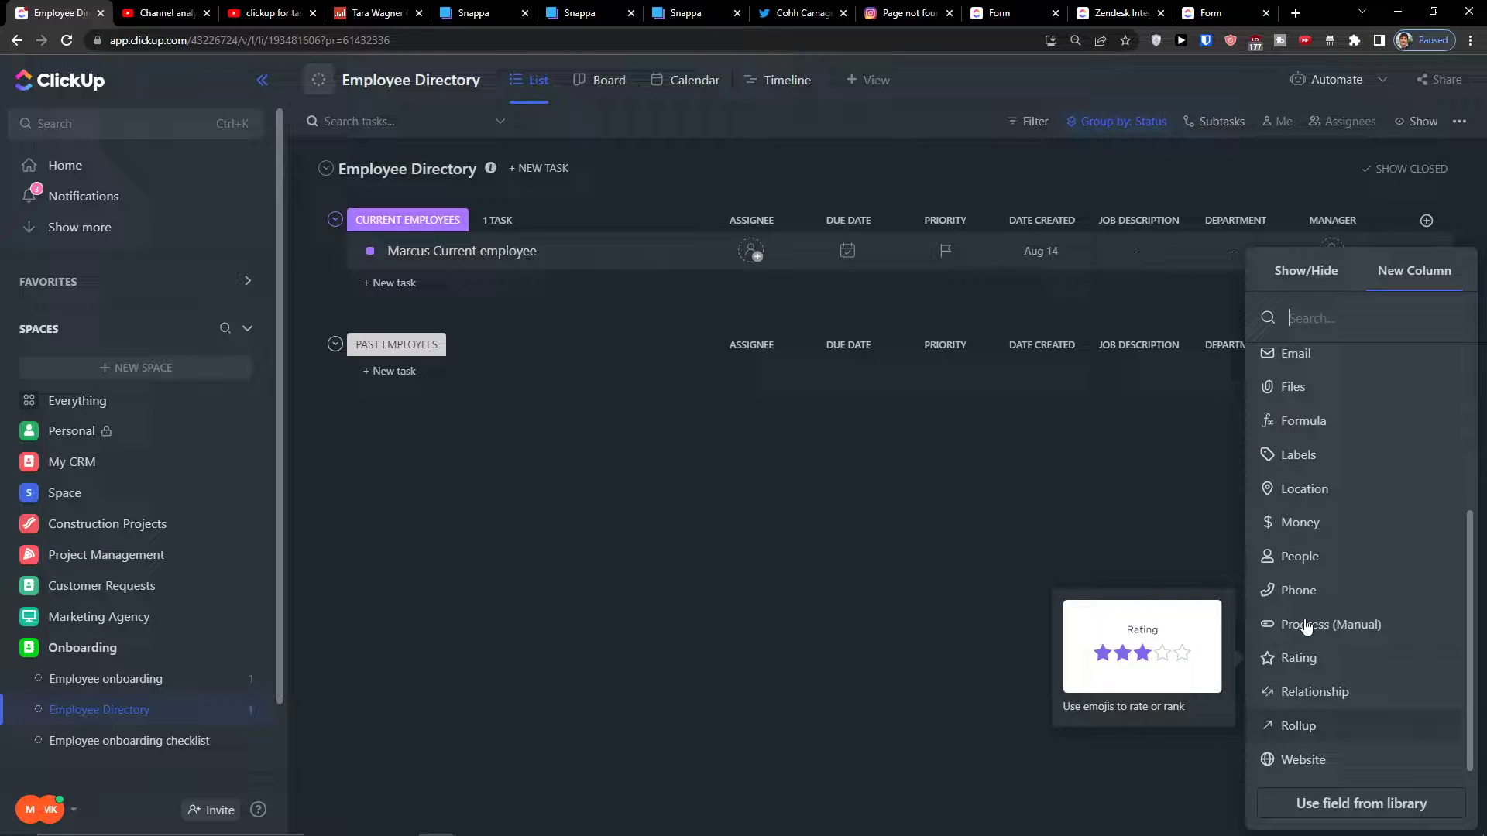
left_click(1290, 357)
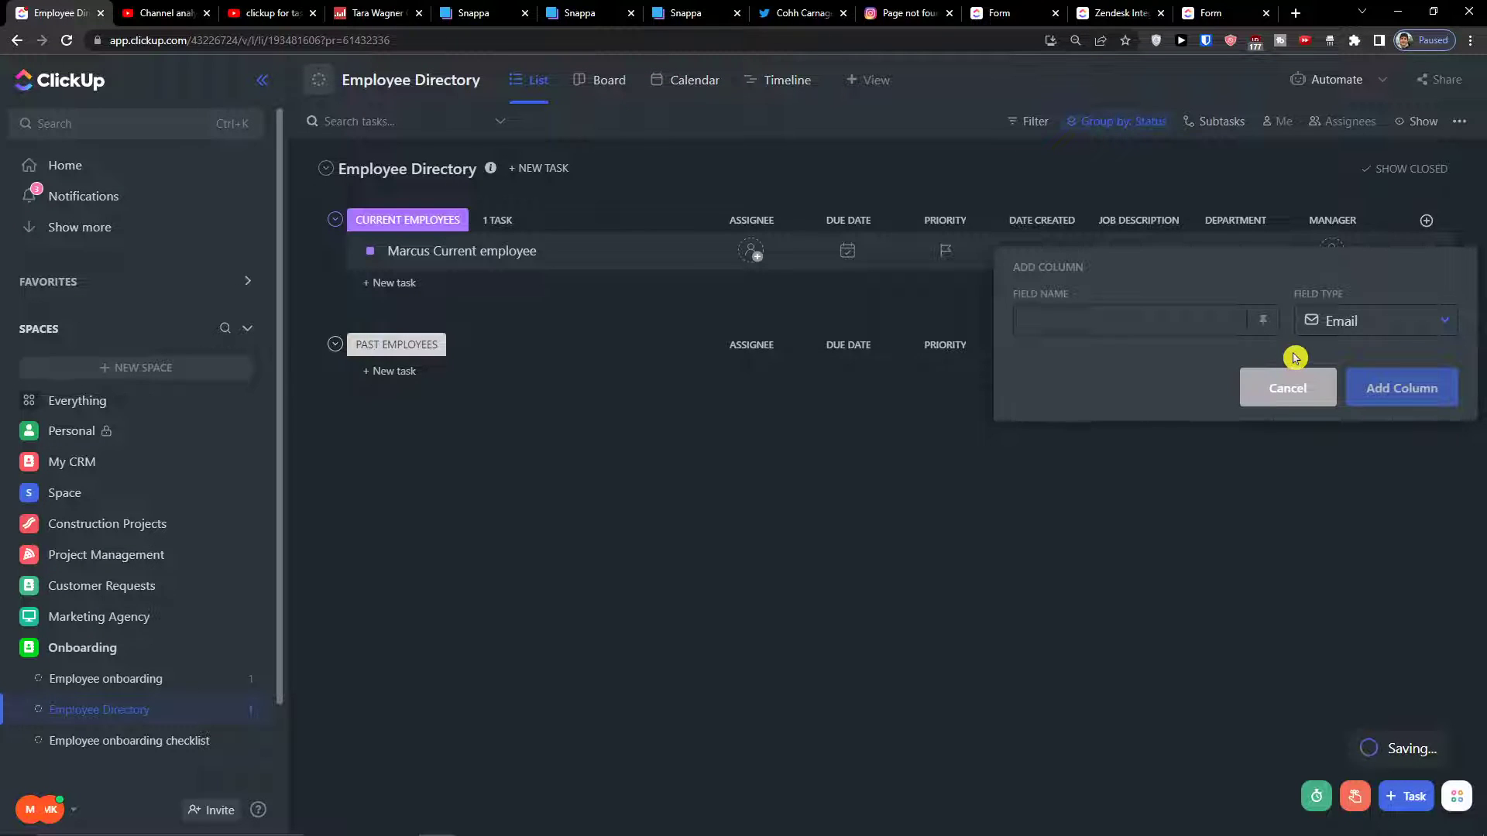
type("email")
key("Return")
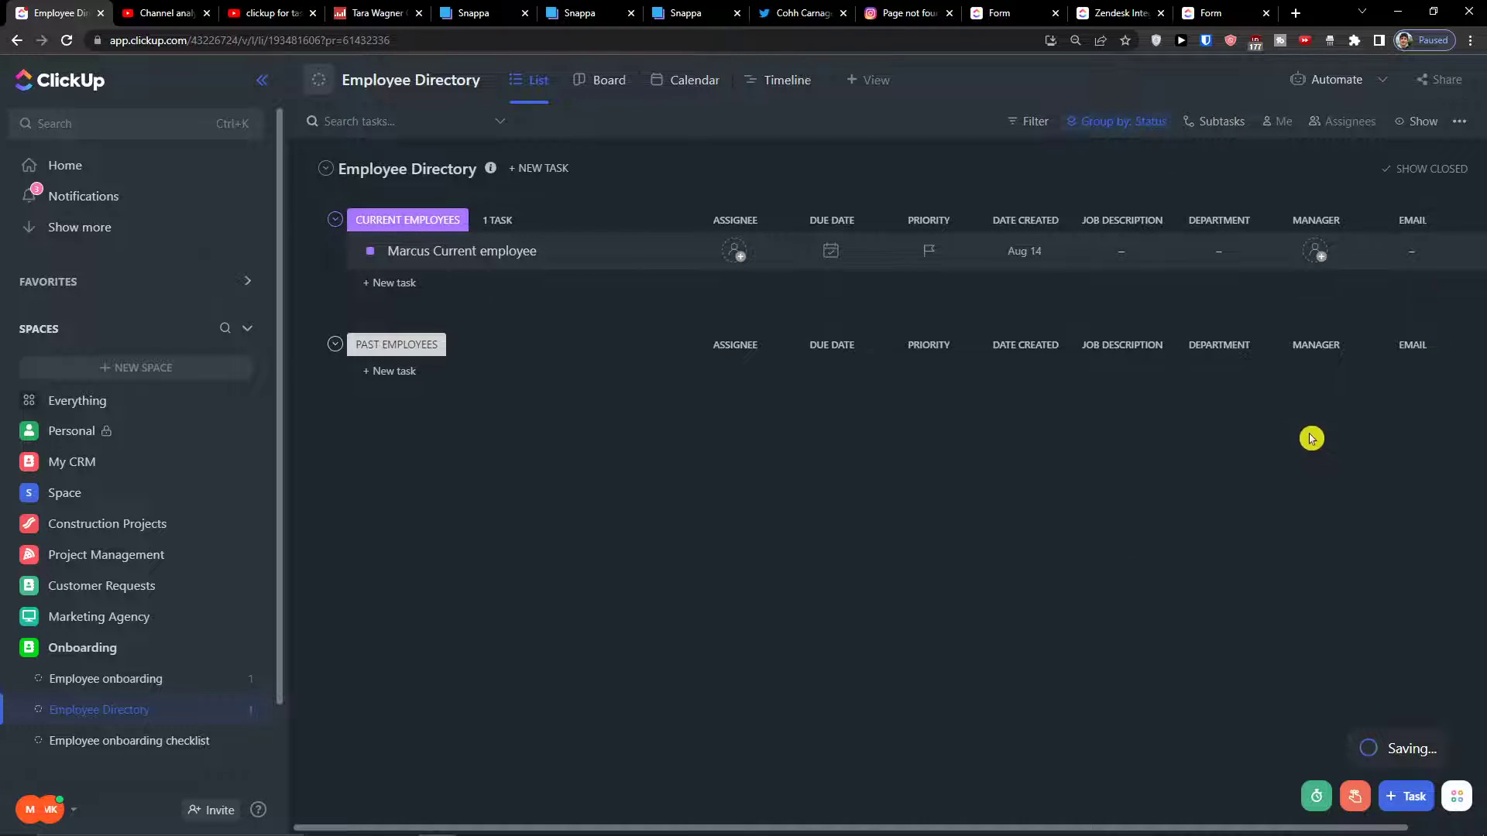
left_click_drag(1311, 438, 1483, 456)
Add a Phone-type column named phone
left_click(1426, 221)
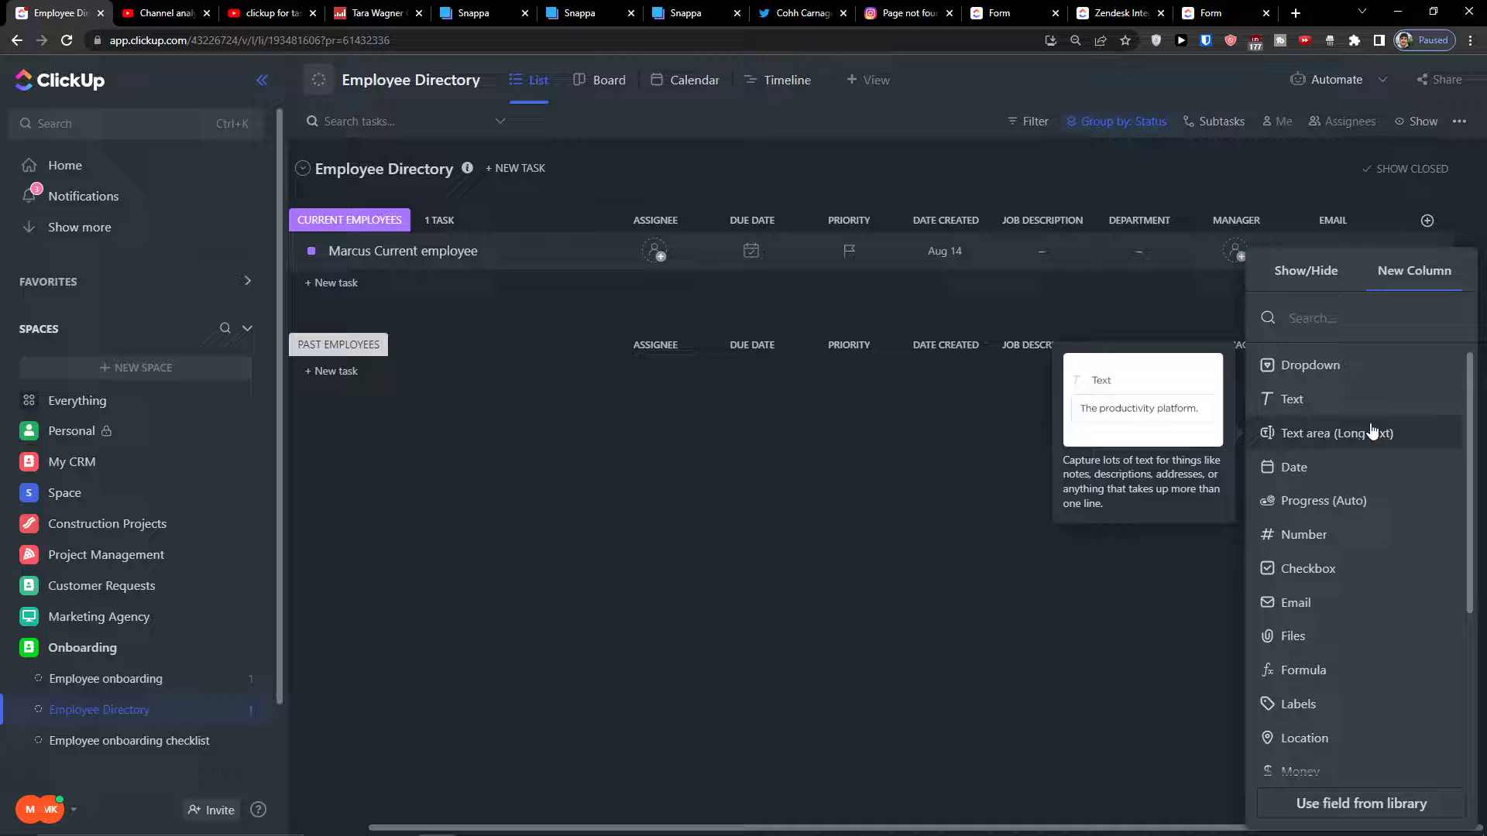
double_click(1306, 537)
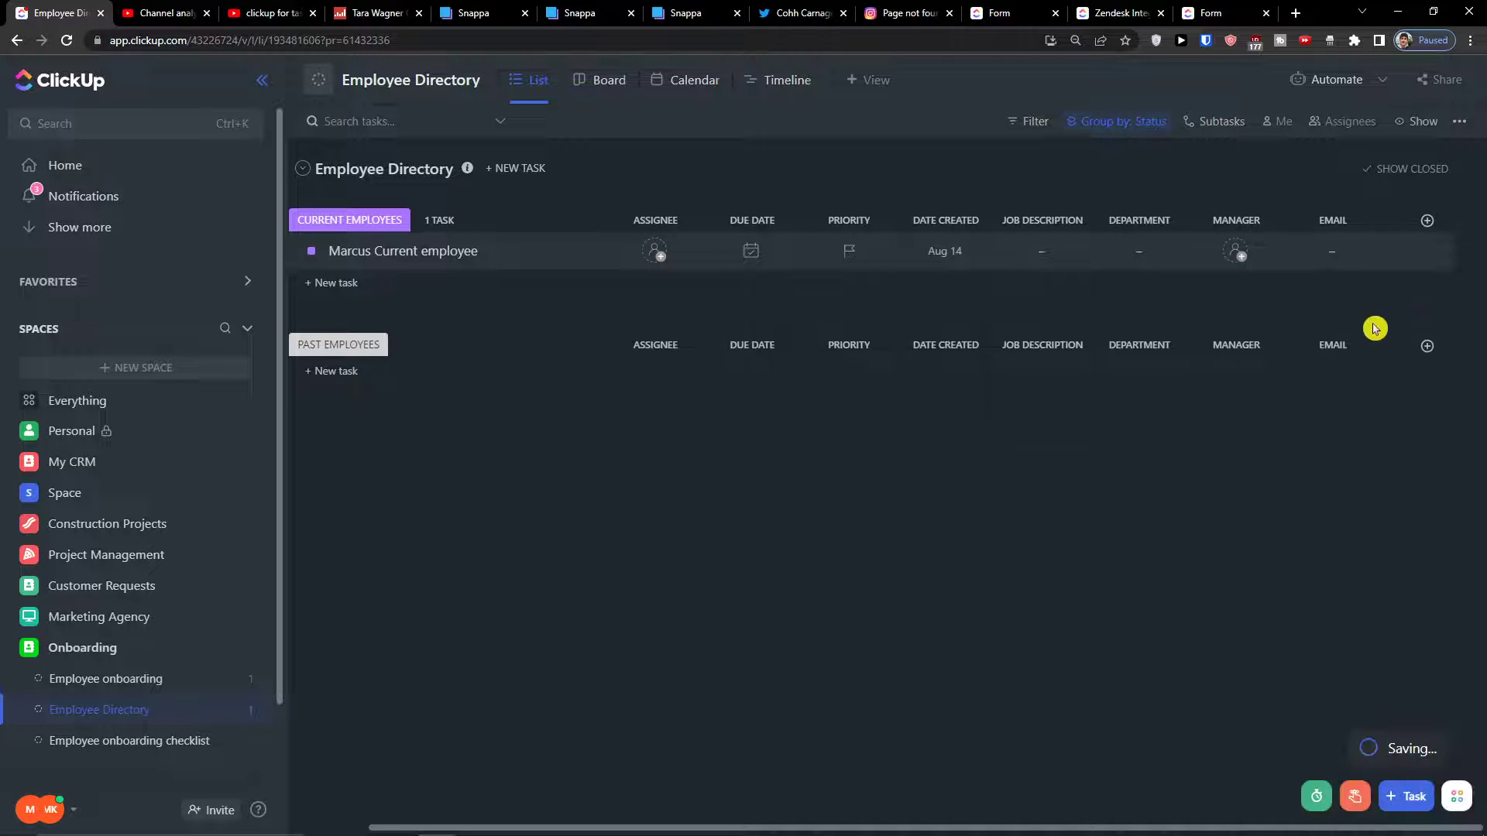
left_click(1426, 220)
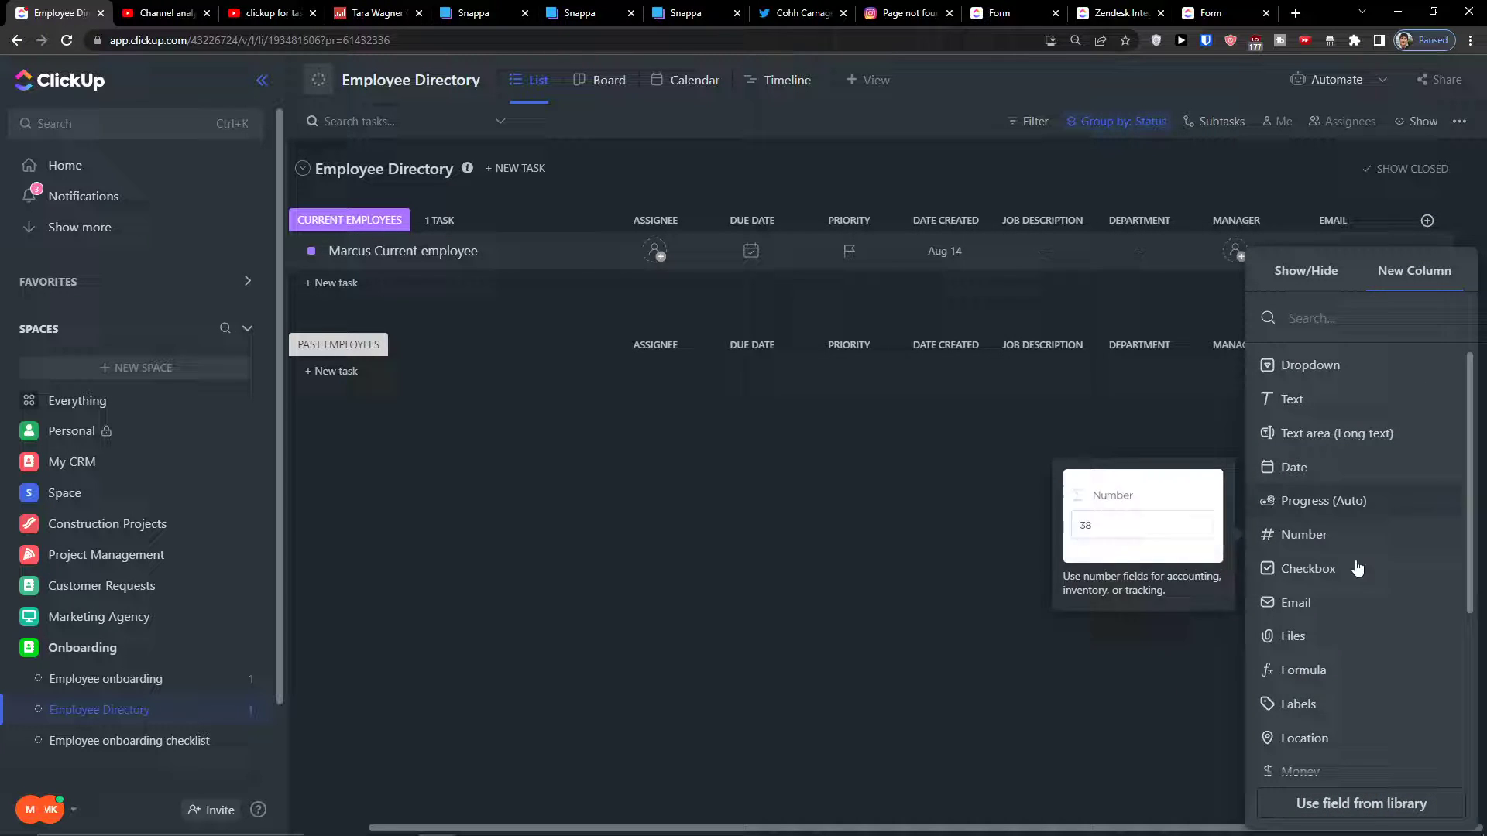
scroll(1330, 626, "down", 2)
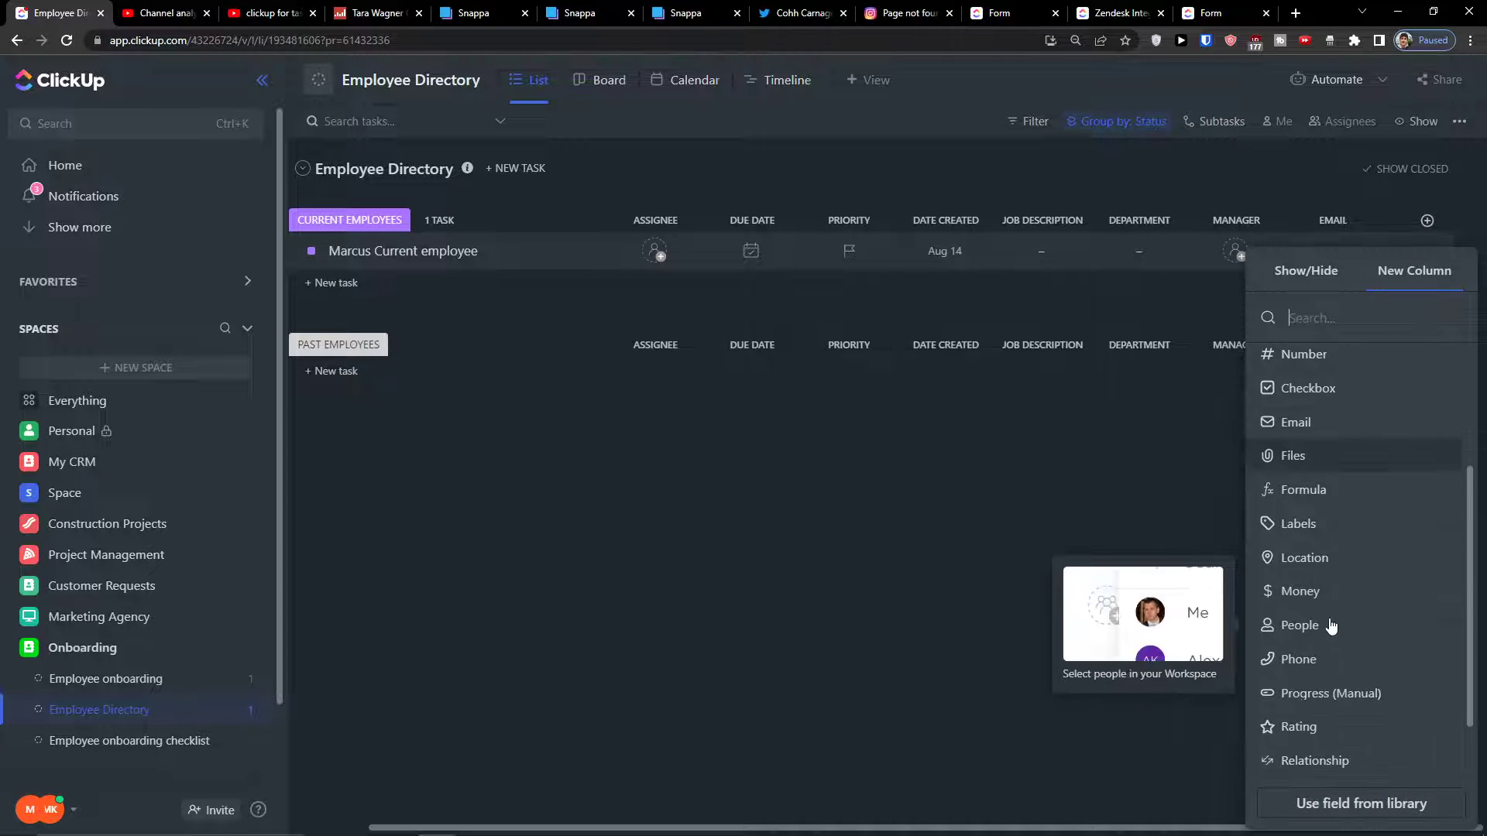
left_click(1318, 665)
type("phone")
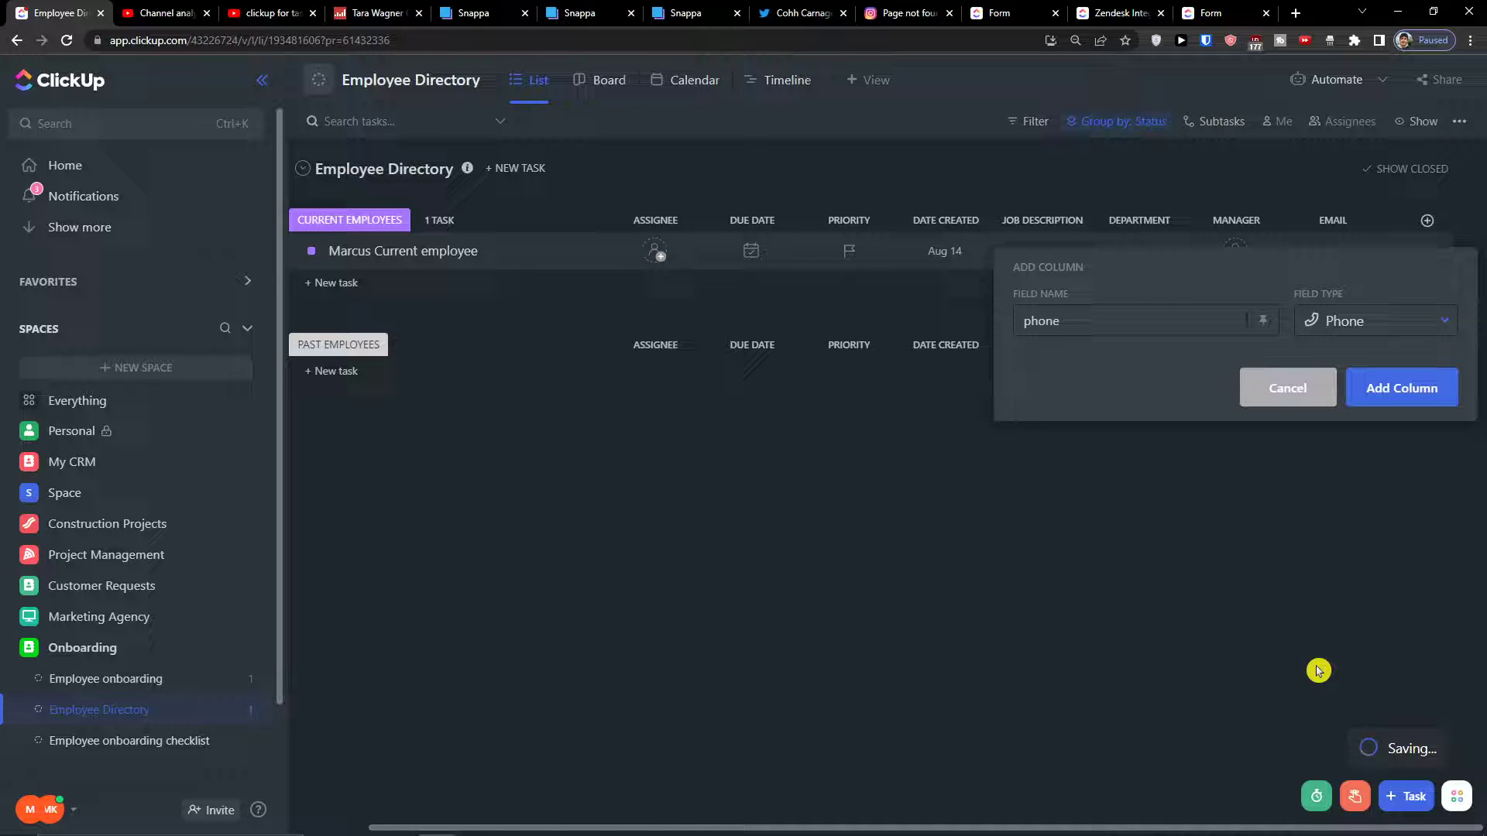
left_click(1400, 388)
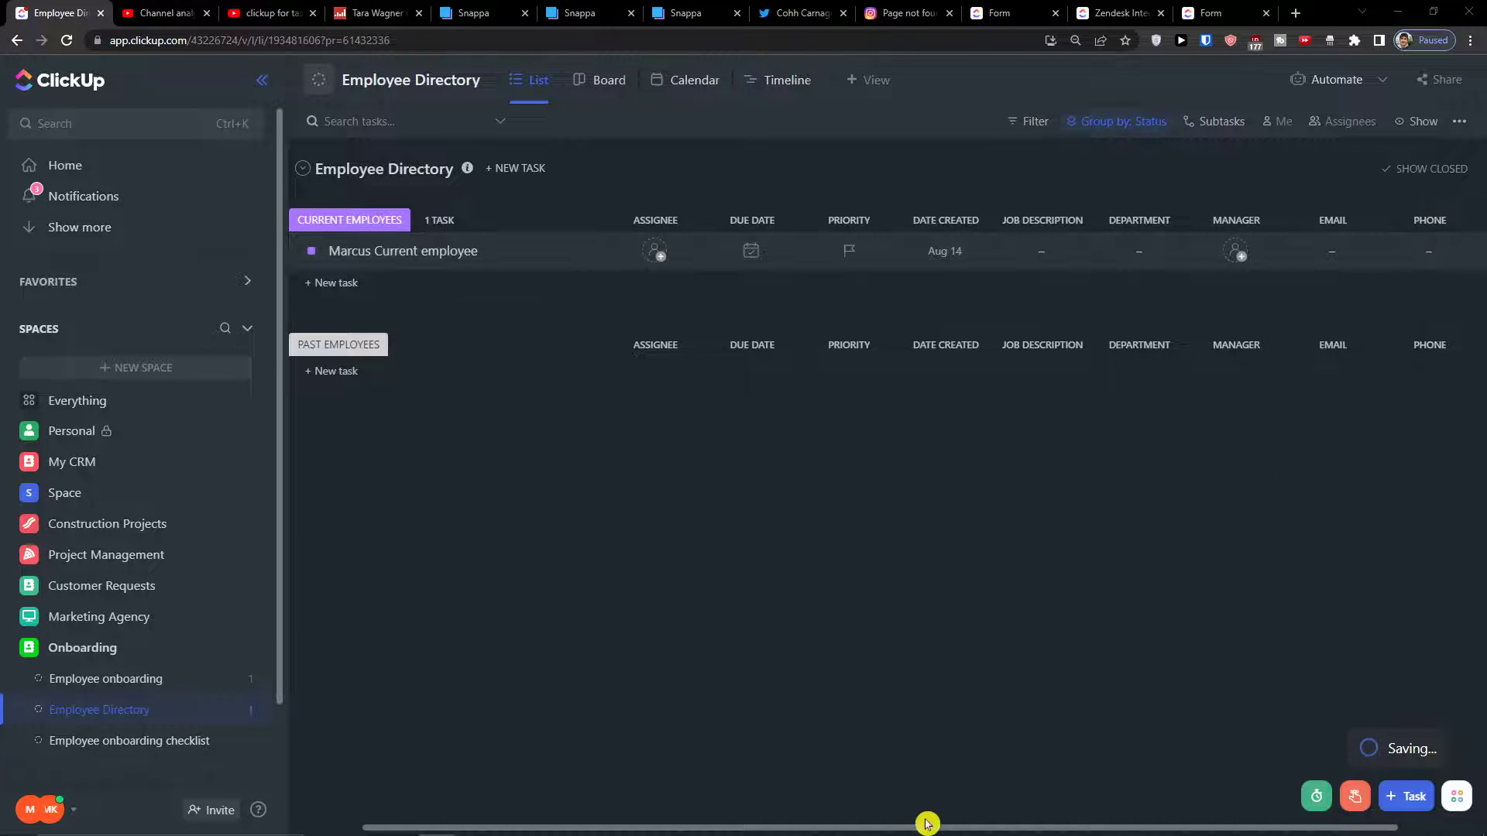
Show the Date closed field as a column in the Employee Directory table
left_click_drag(927, 823, 1085, 826)
left_click(1423, 232)
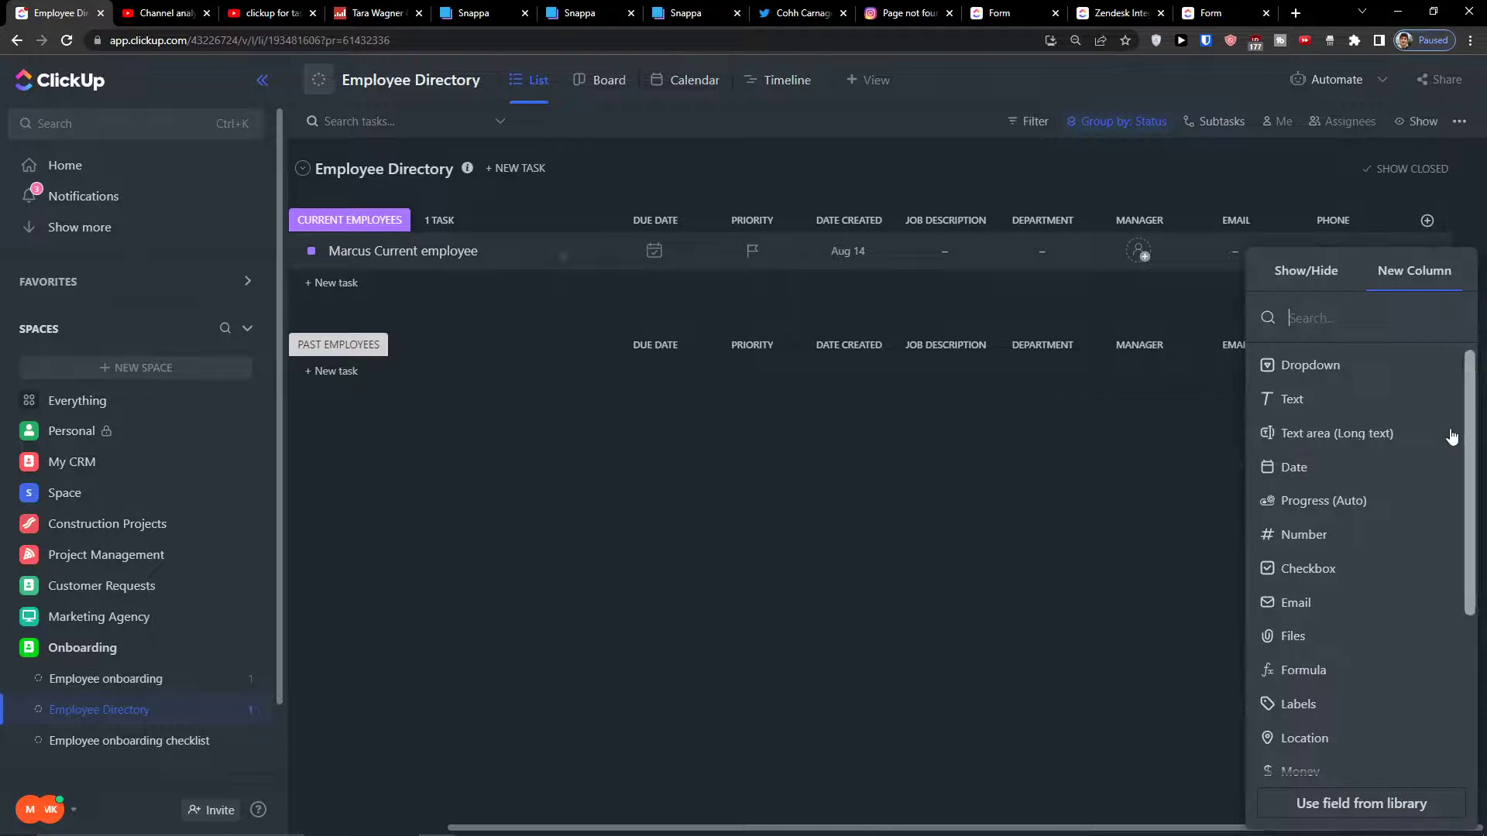
left_click(1326, 275)
scroll(1319, 467, "down", 5)
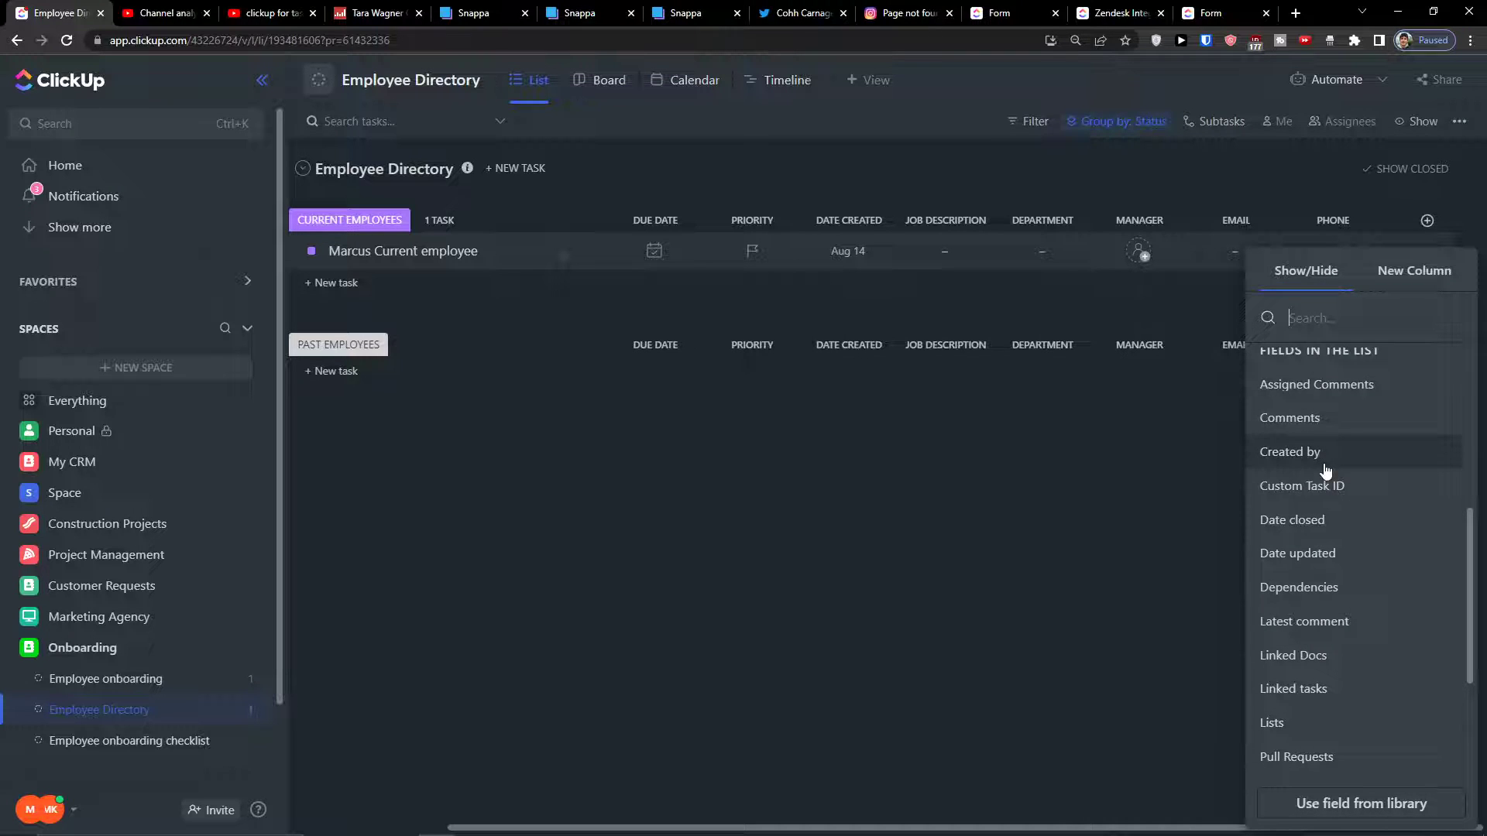
left_click(1317, 534)
left_click(1010, 546)
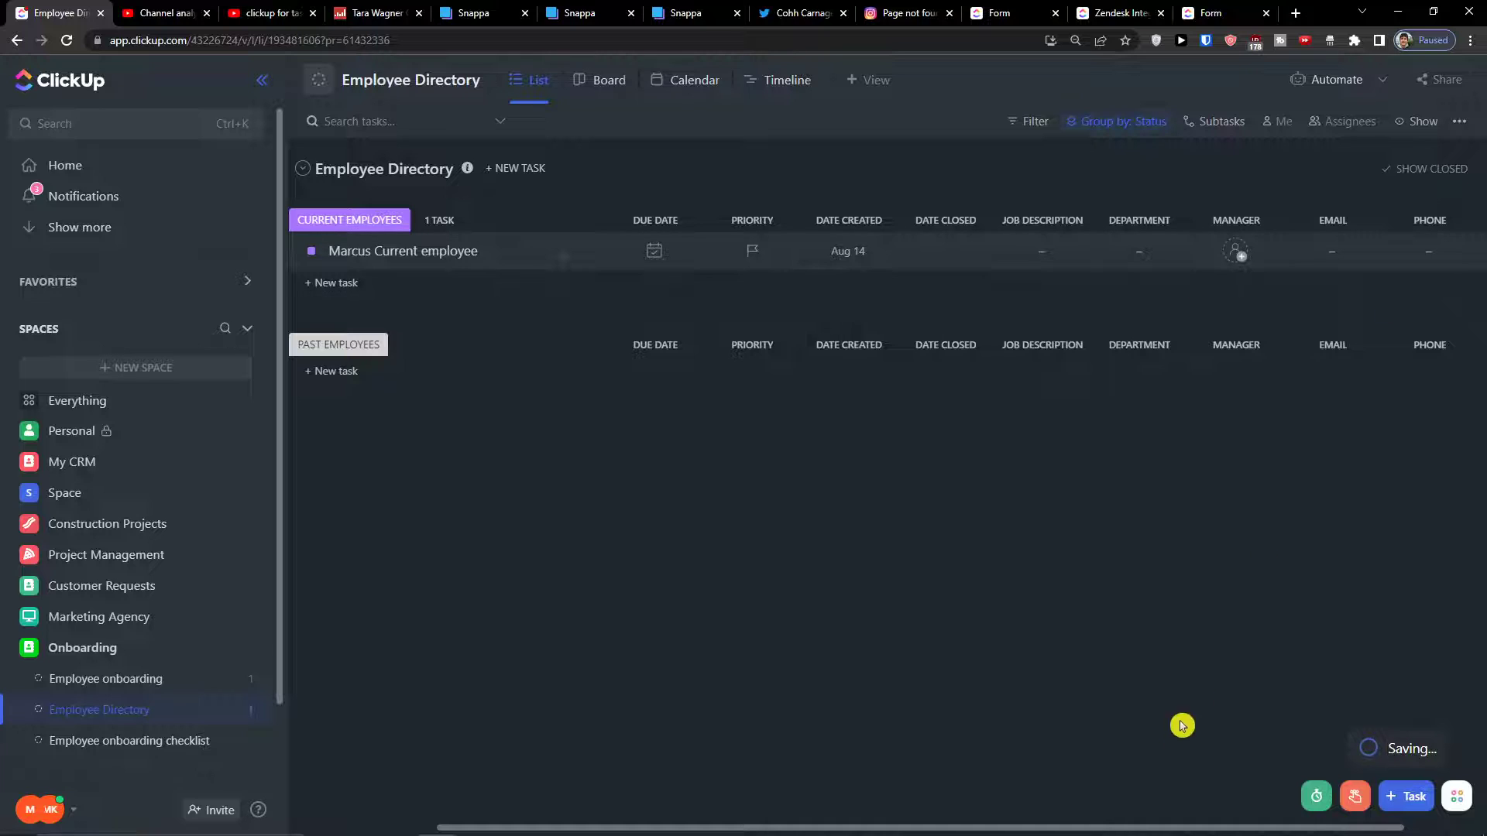
left_click_drag(1067, 829, 1150, 828)
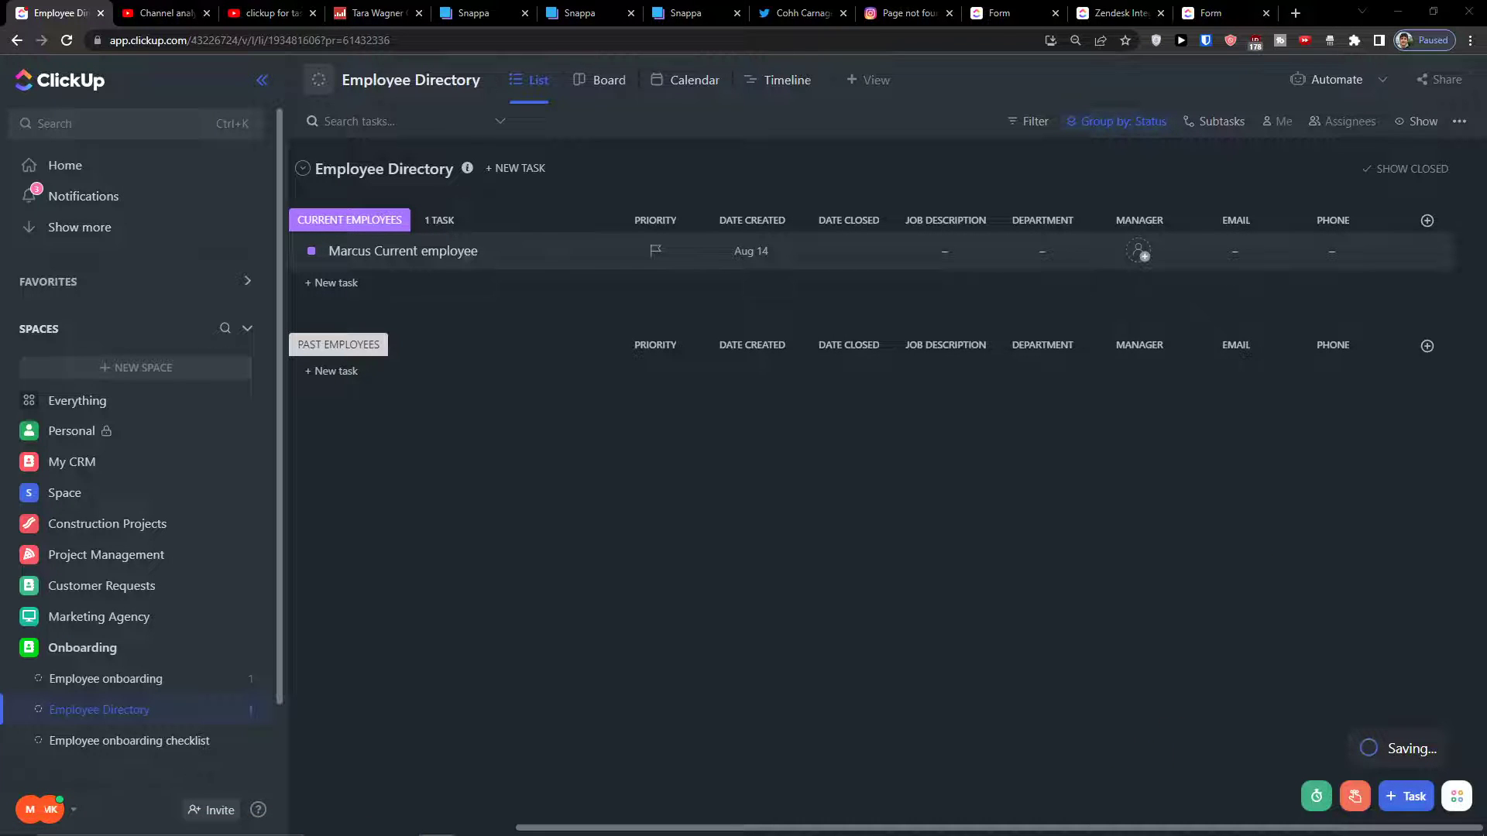
Create a Status dropdown column with the option Current
left_click(1427, 221)
left_click(1379, 377)
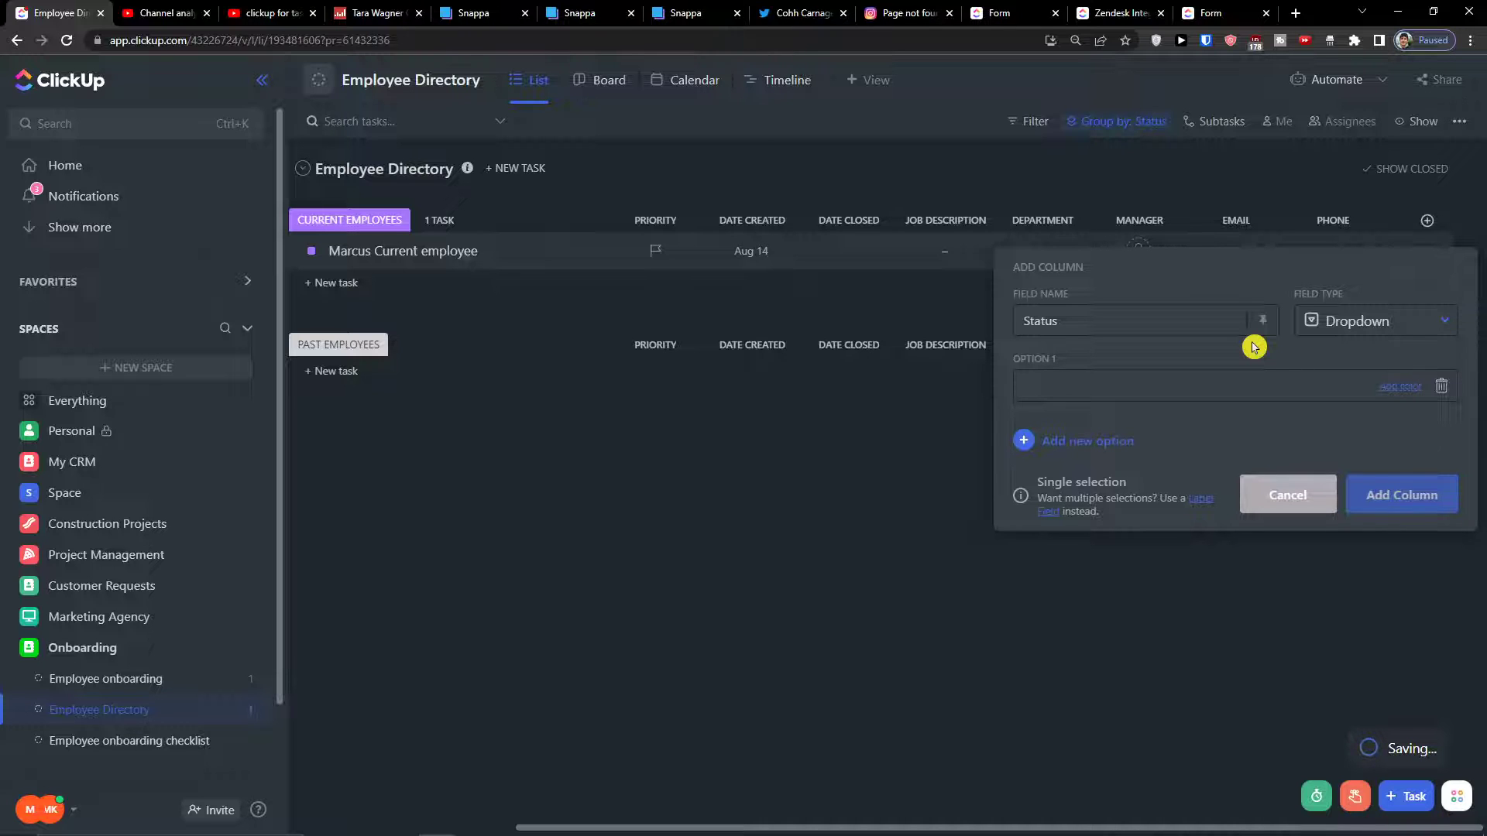
type("Current")
key("Return")
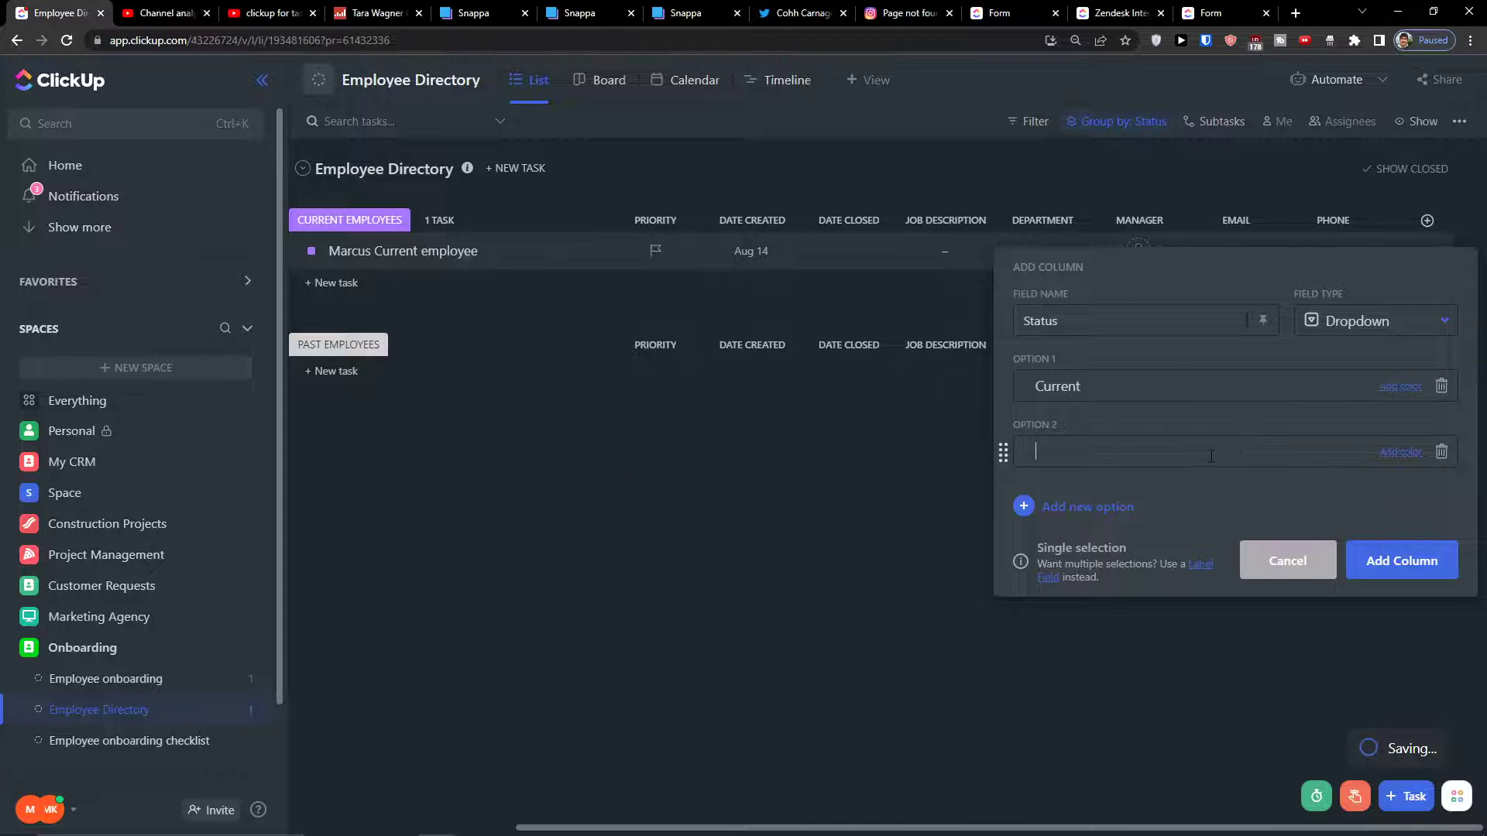
left_click(1442, 562)
left_click_drag(1119, 825, 1195, 822)
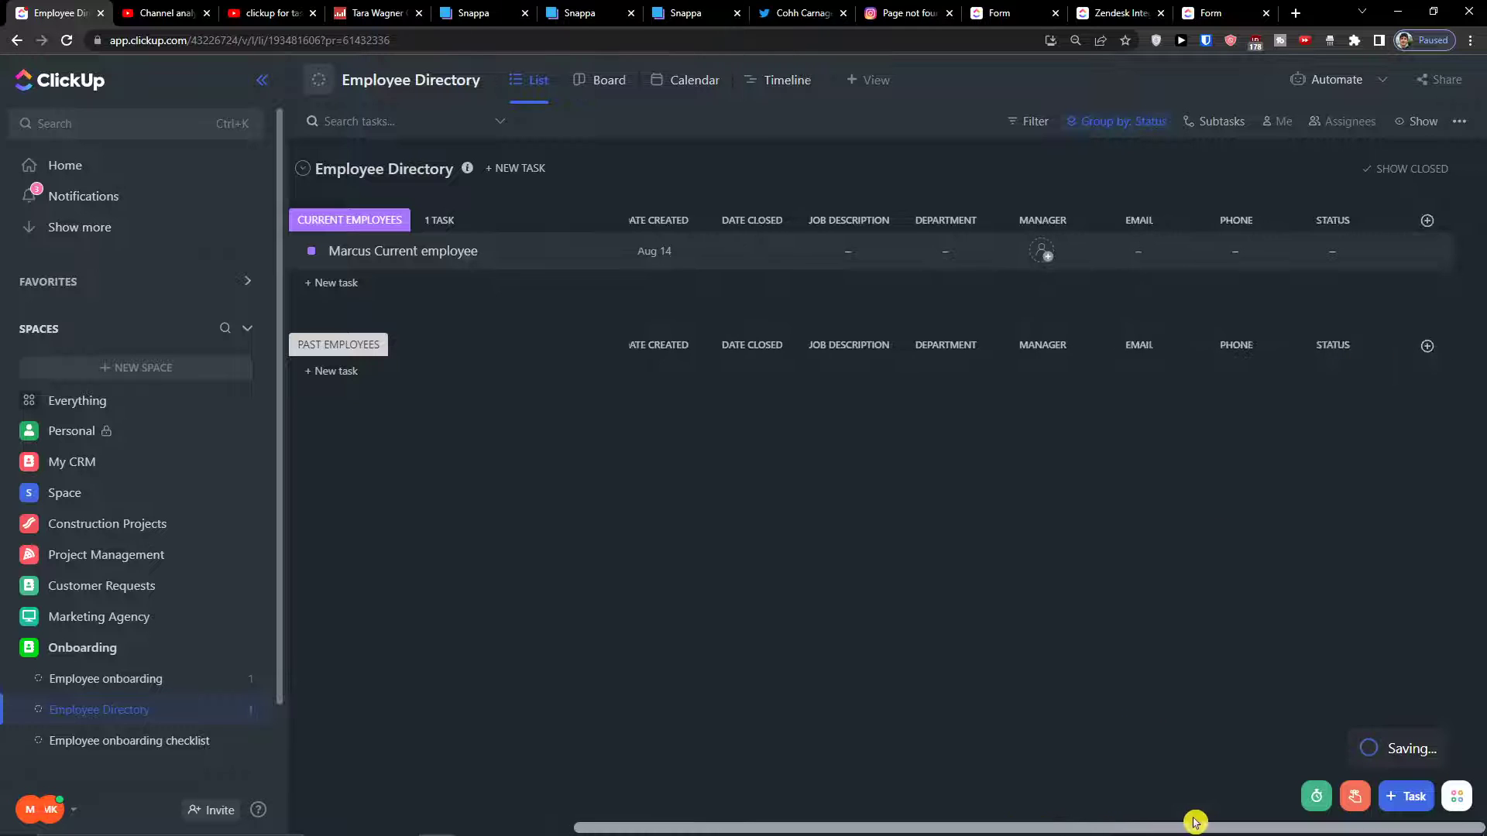
Set the employee task's Status to Current and move Date Closed beside Status
left_click(1334, 251)
left_click(1379, 406)
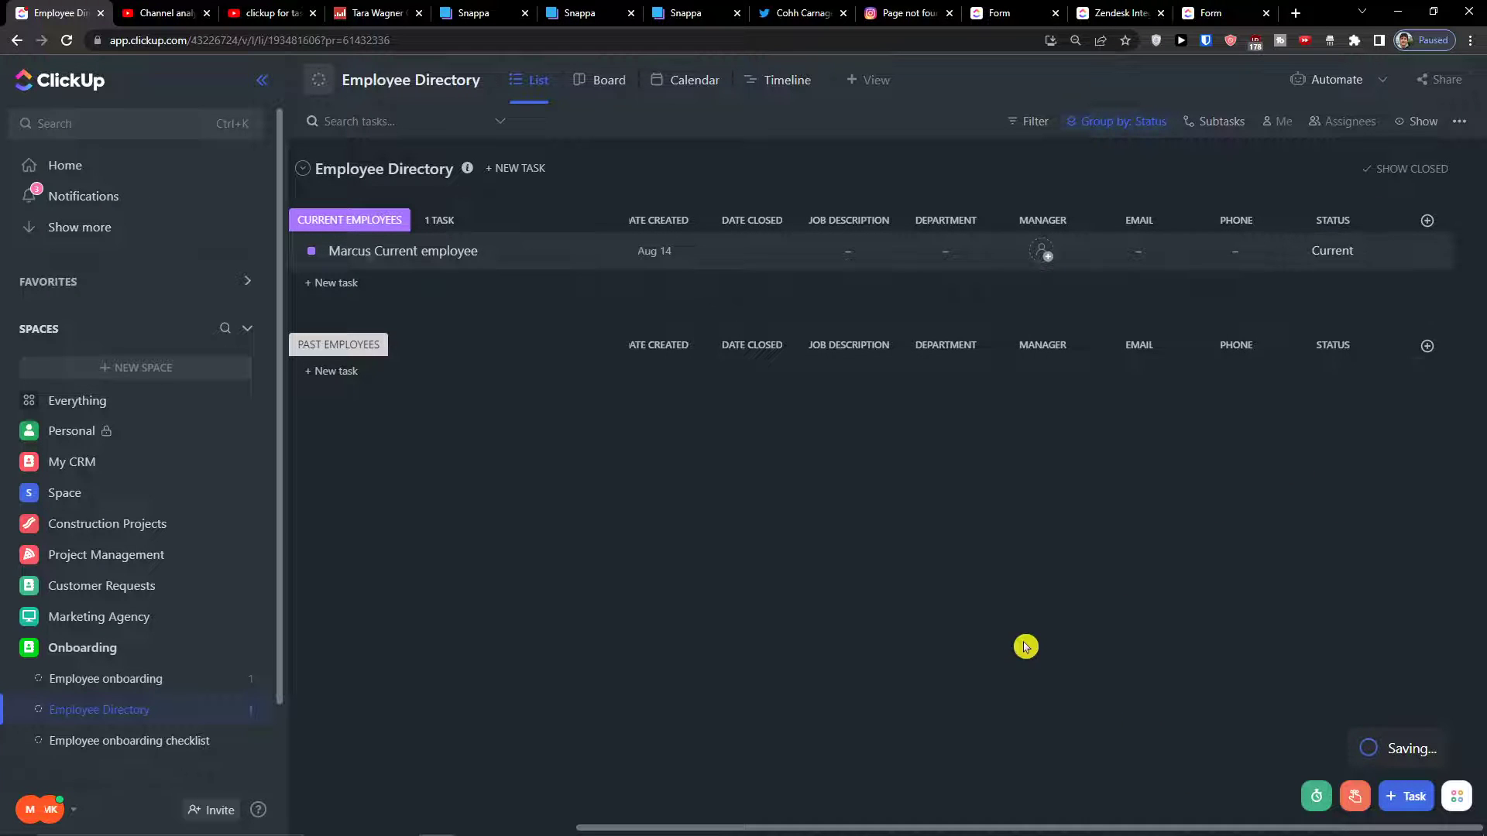
left_click_drag(1039, 824, 873, 821)
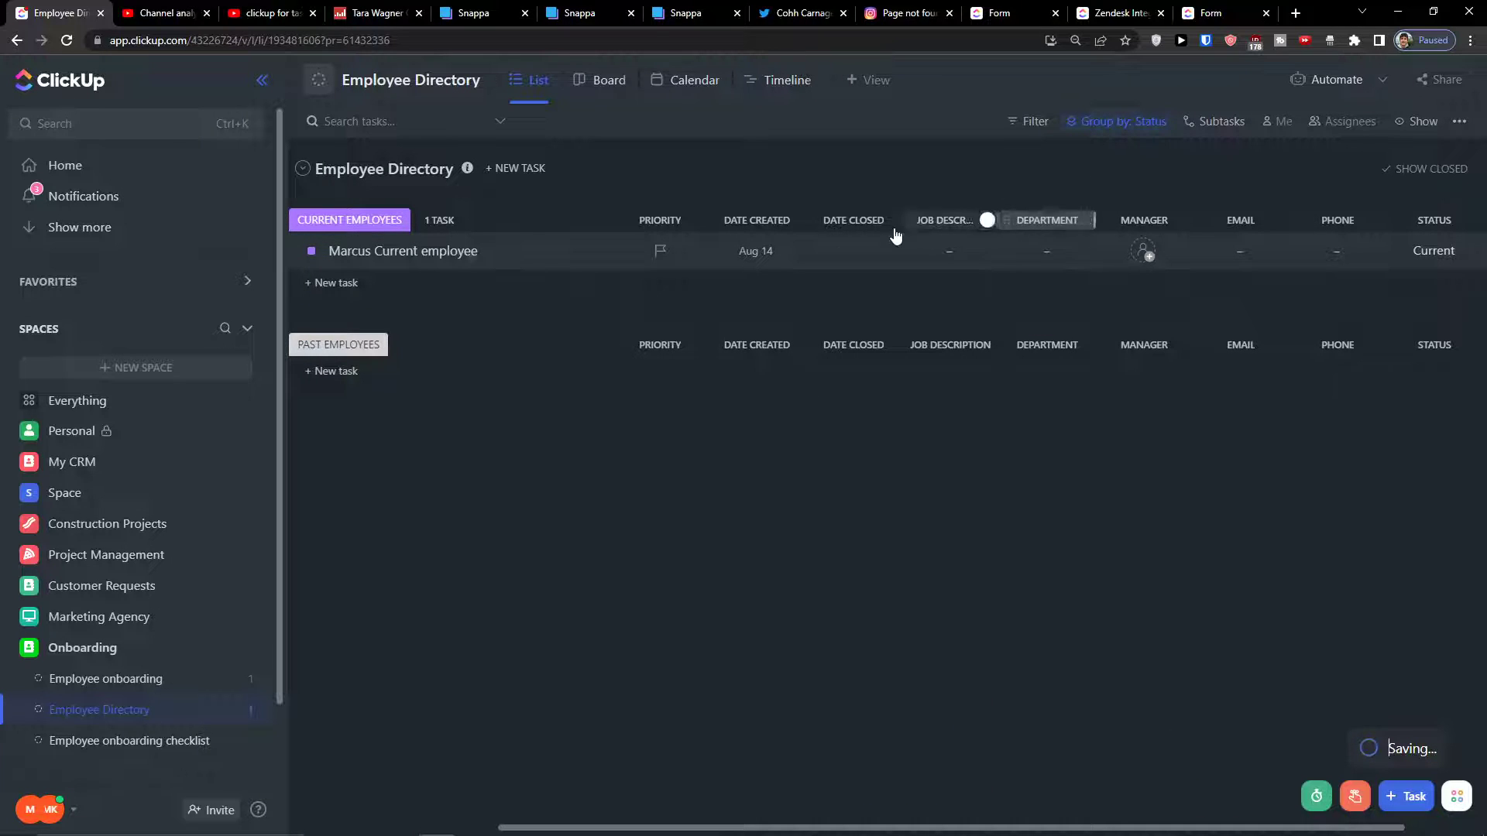
left_click_drag(839, 224, 1332, 252)
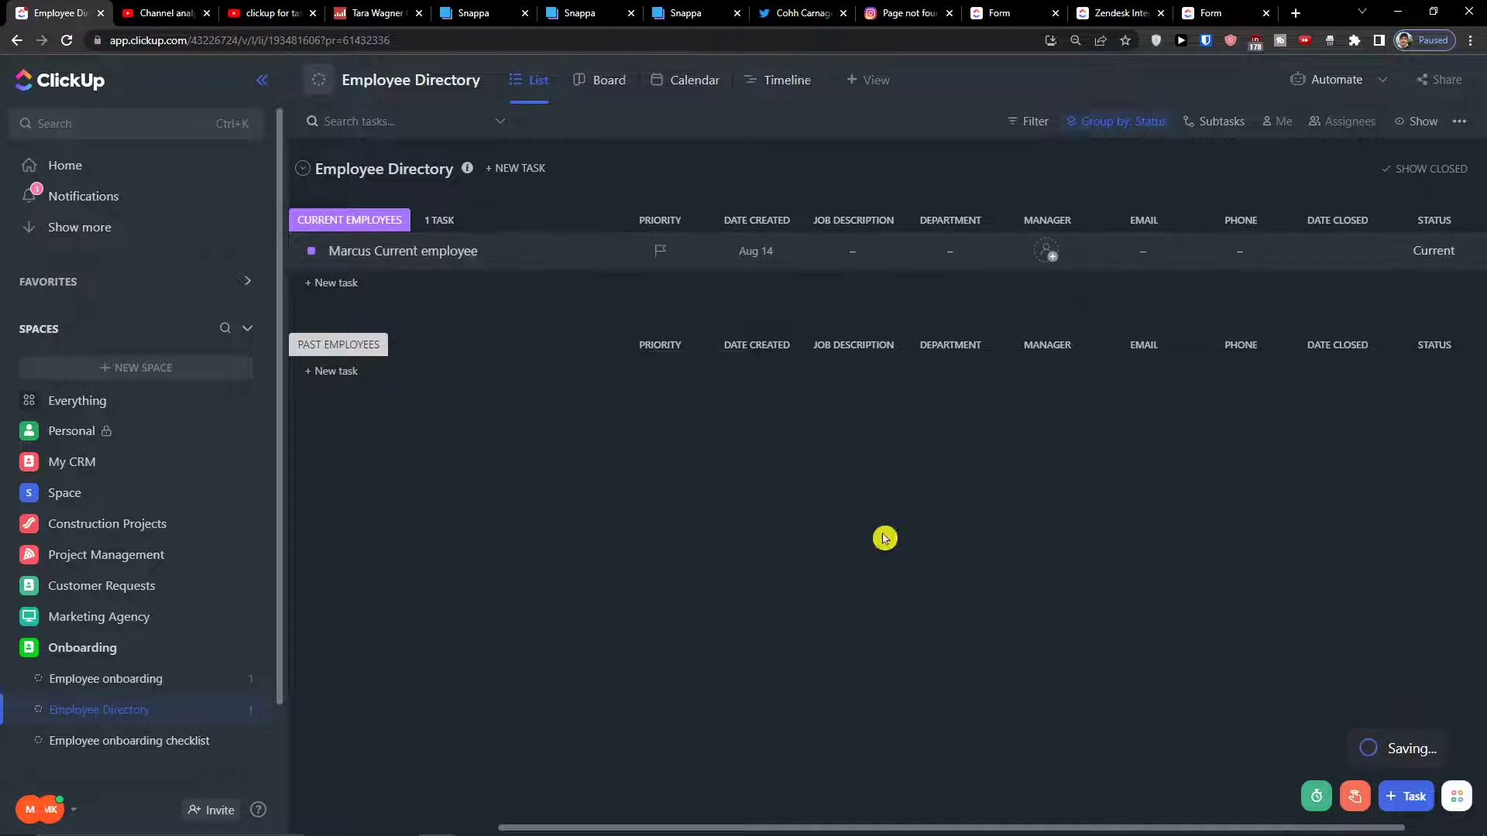
left_click_drag(501, 821, 429, 828)
left_click(491, 84)
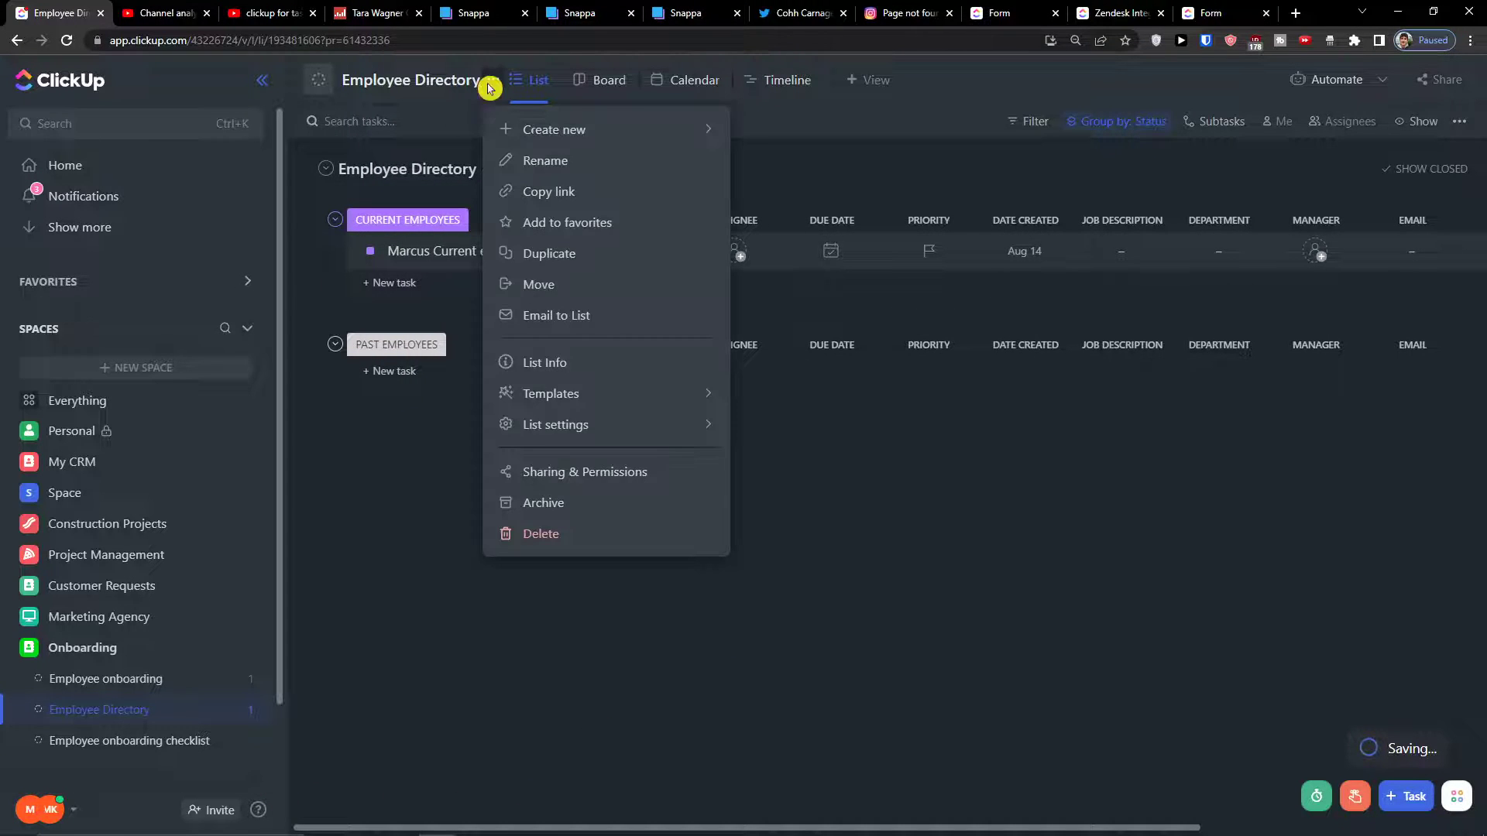
mouse_move(664, 447)
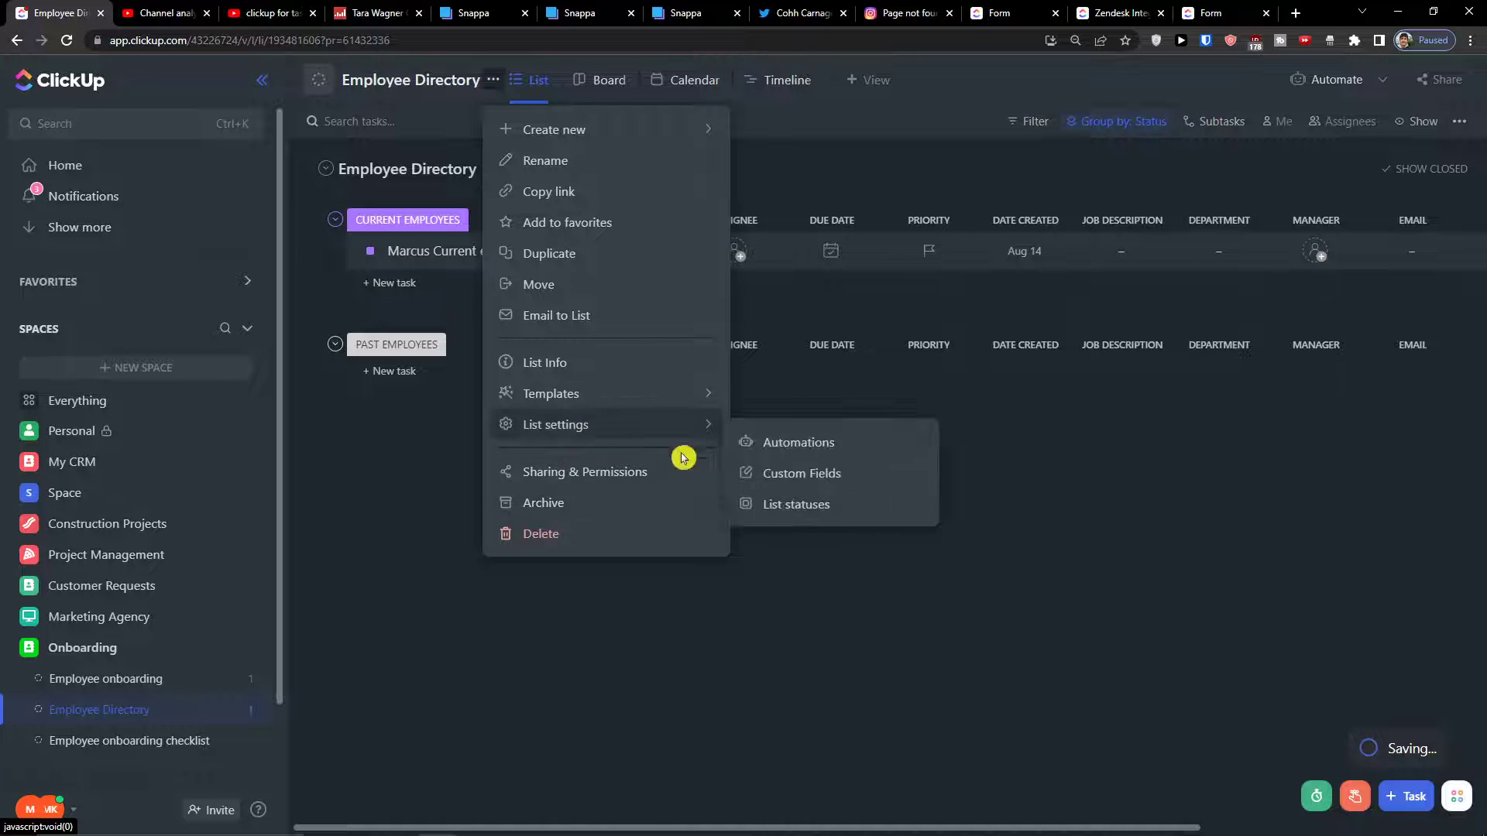
left_click(794, 505)
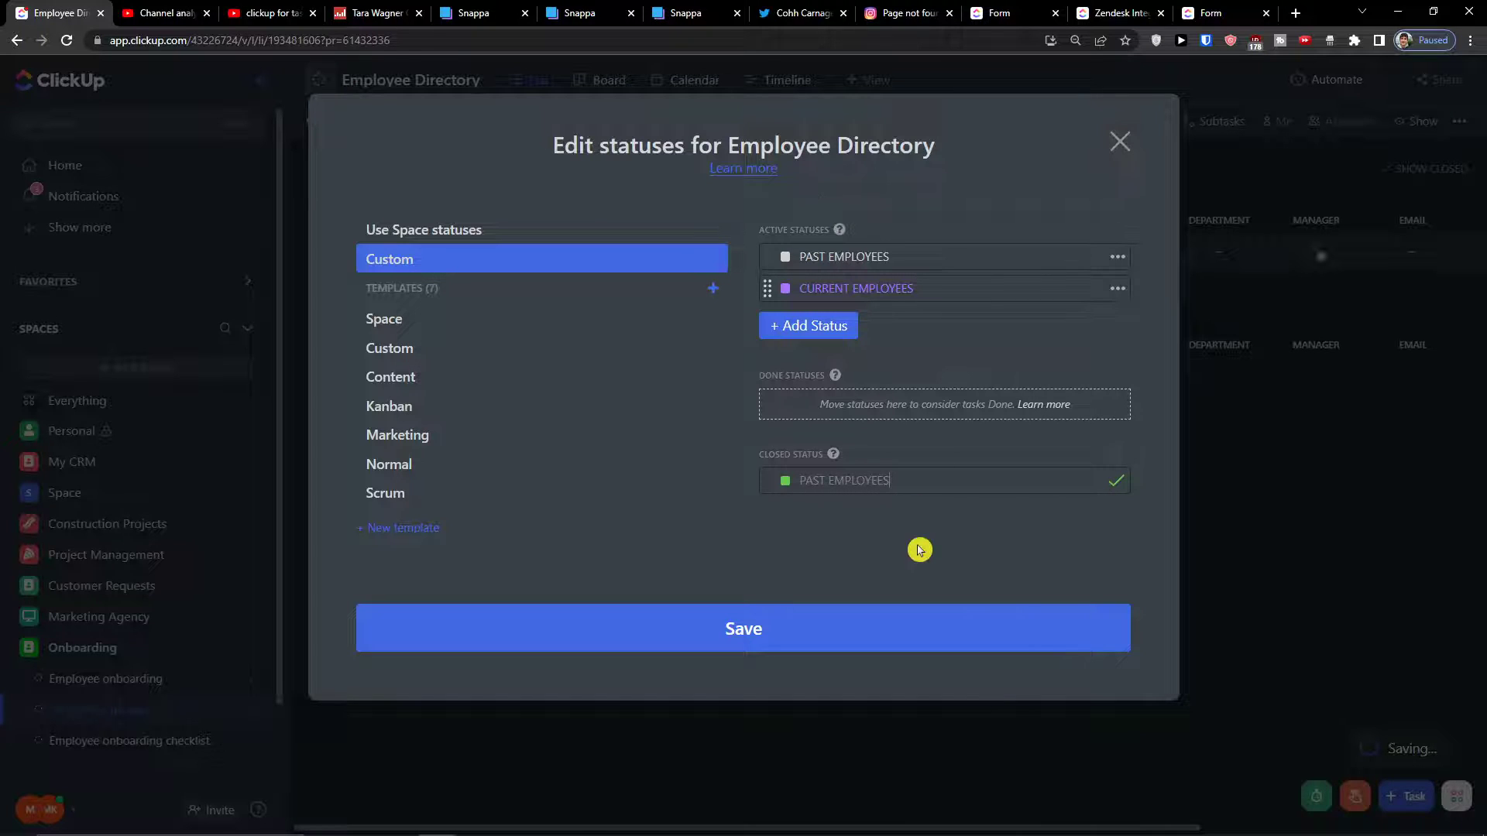
left_click(926, 491)
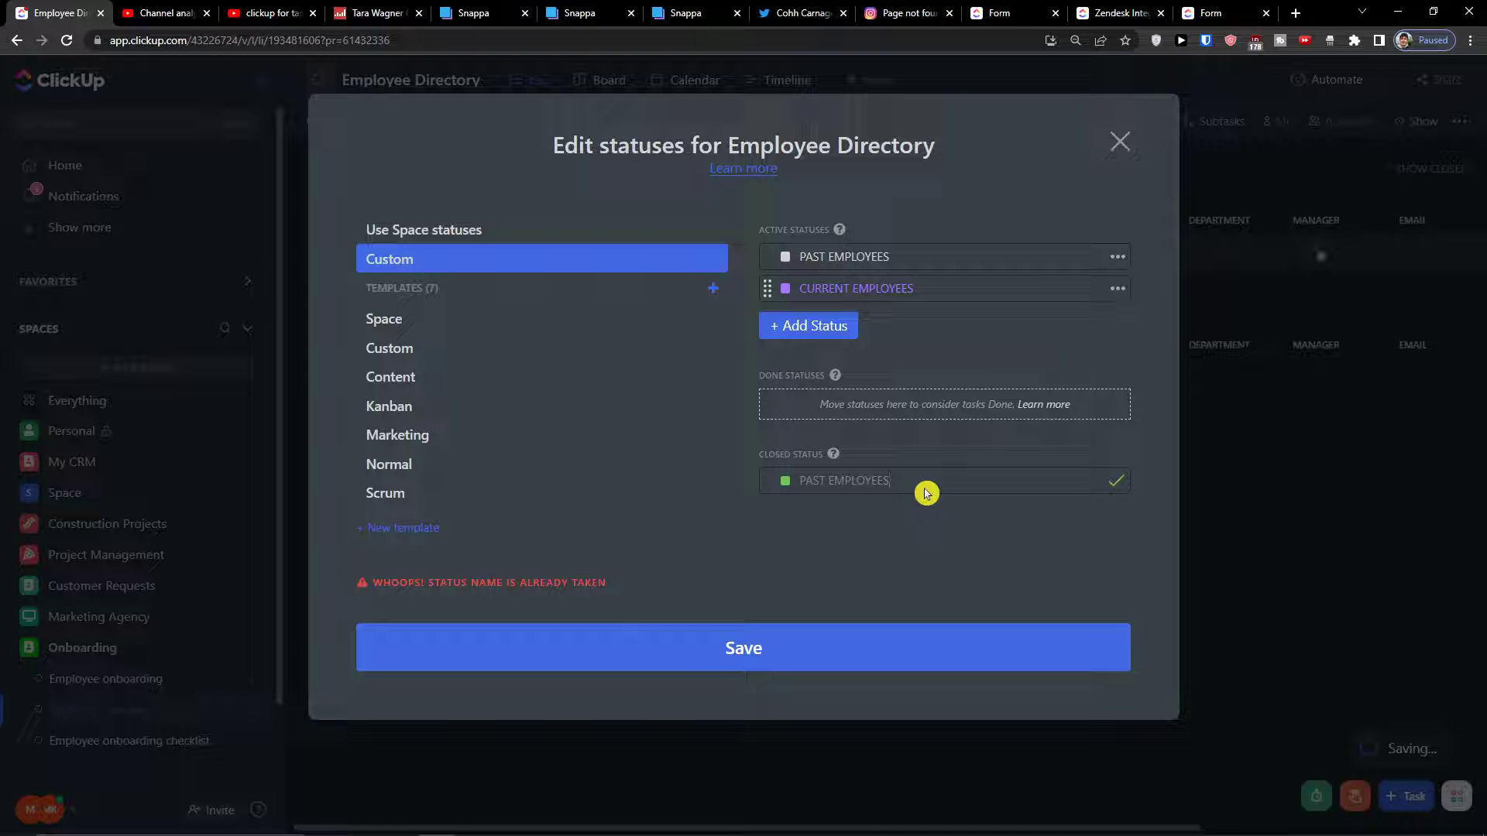
type("1")
key("Return")
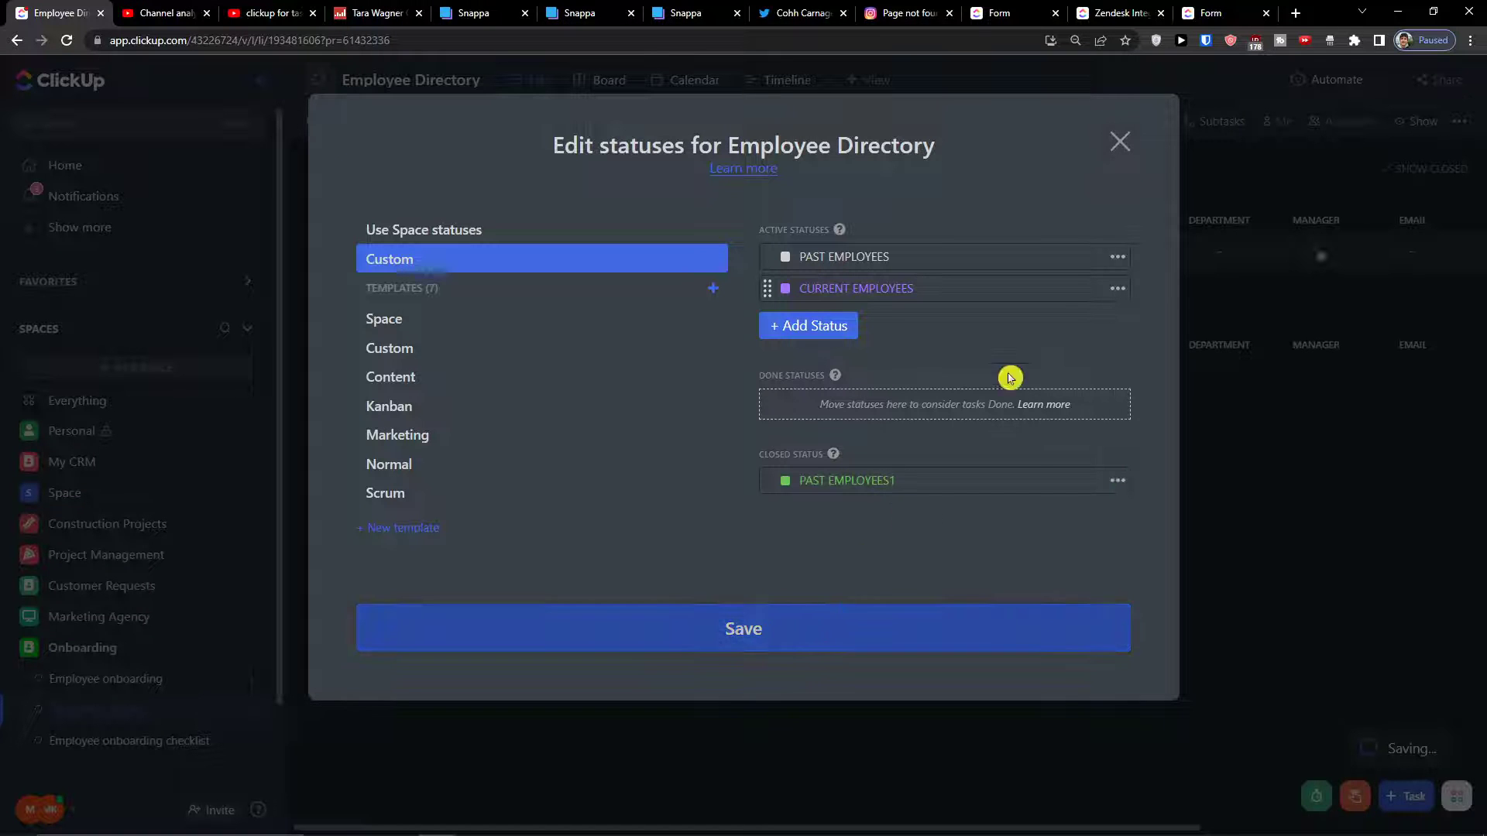
left_click(1122, 145)
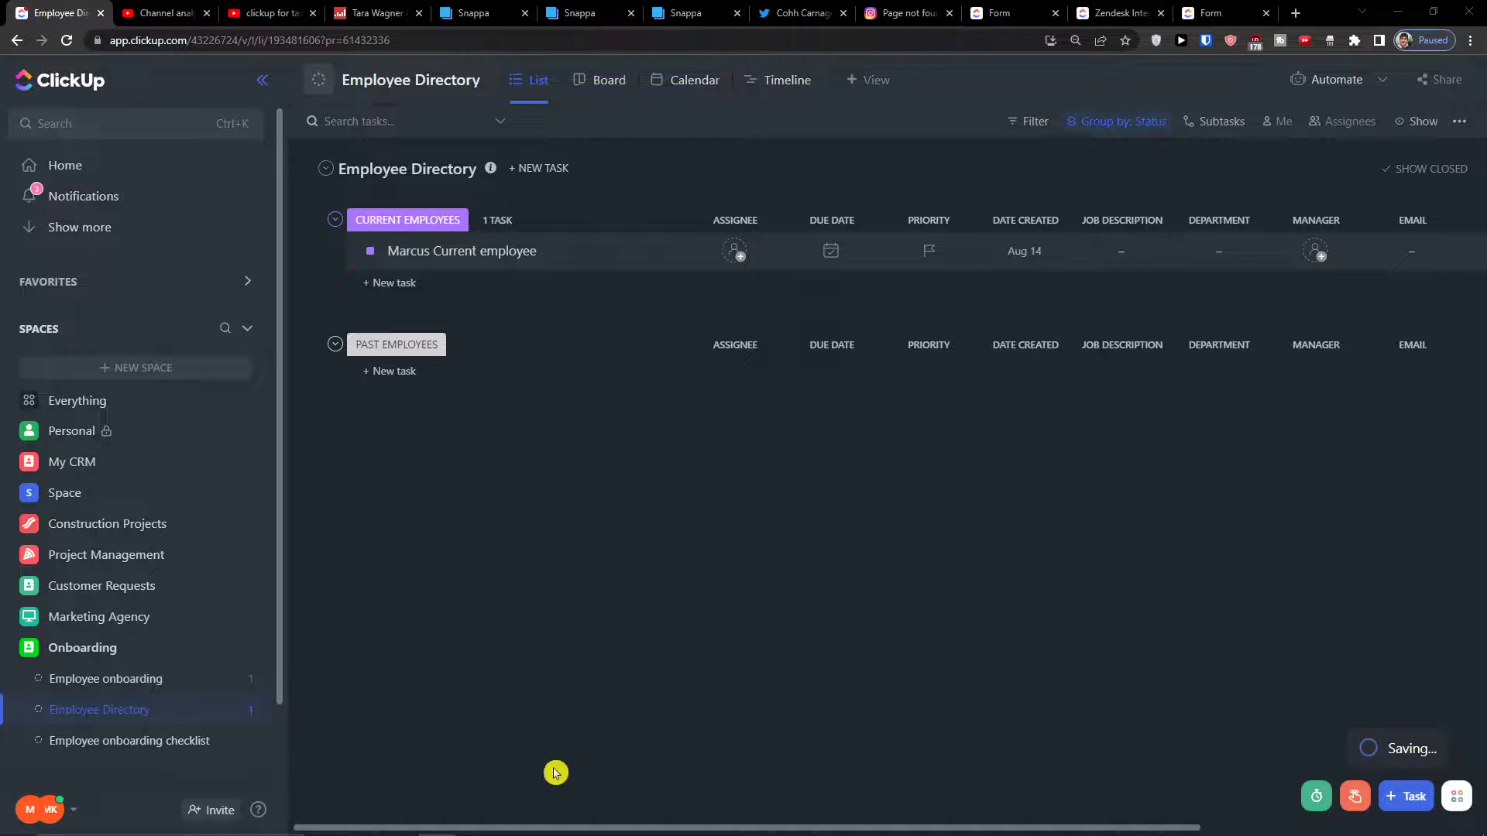
left_click_drag(502, 827, 588, 695)
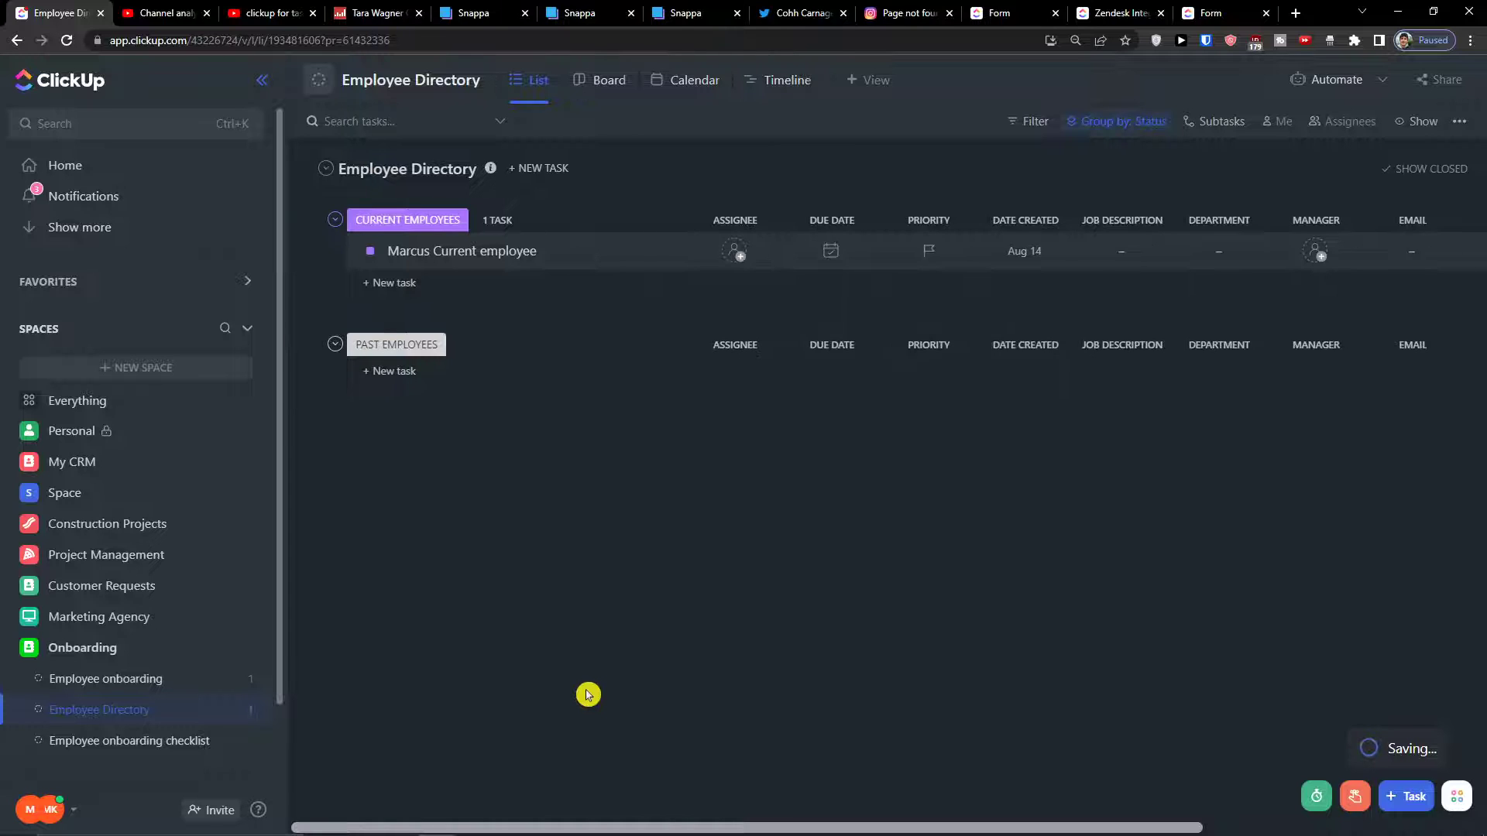
left_click_drag(599, 675, 51, 747)
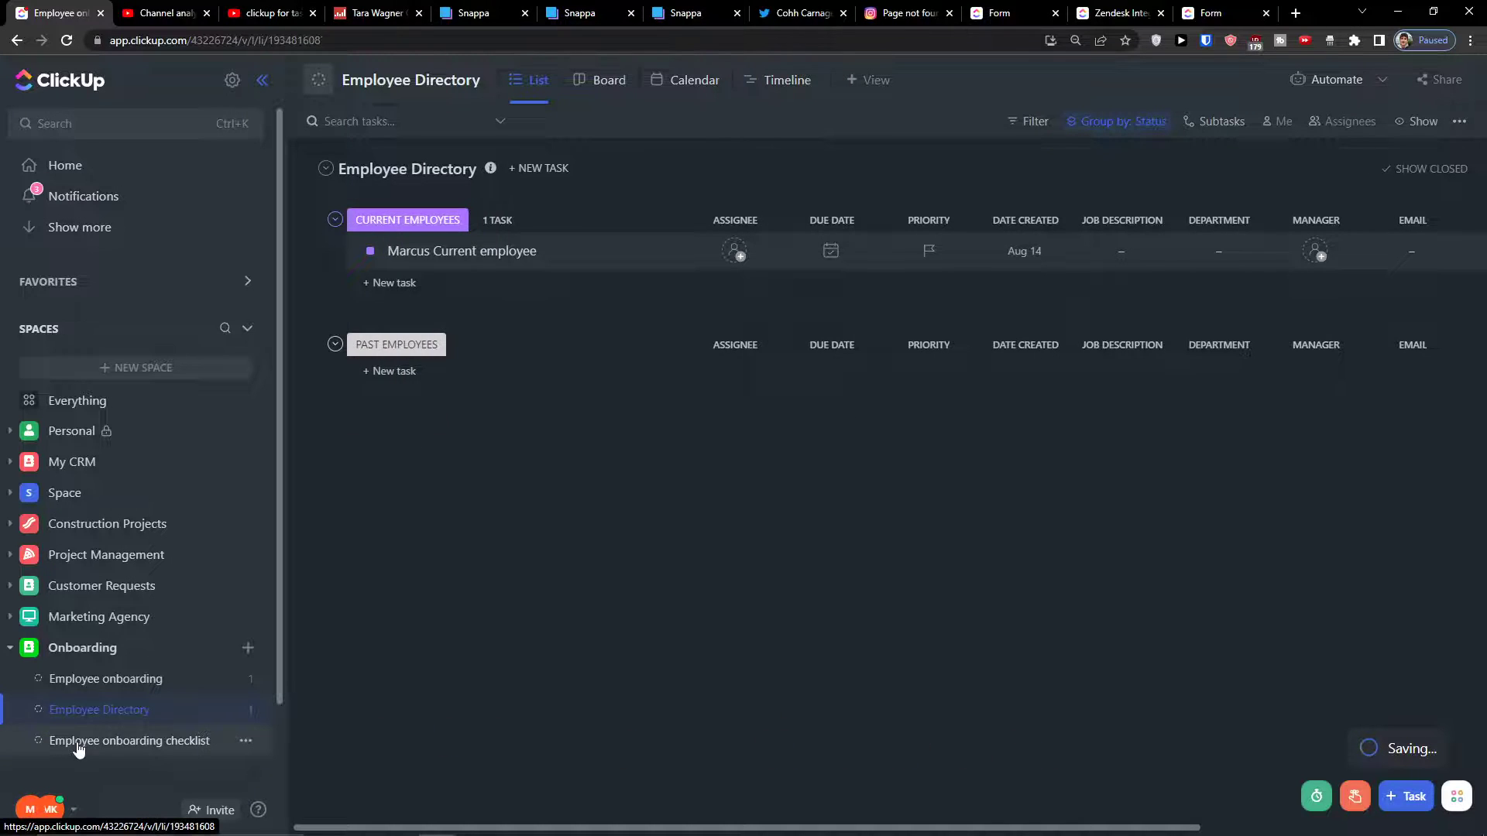
Switch the Employee onboarding checklist's list statuses to Custom
left_click(76, 745)
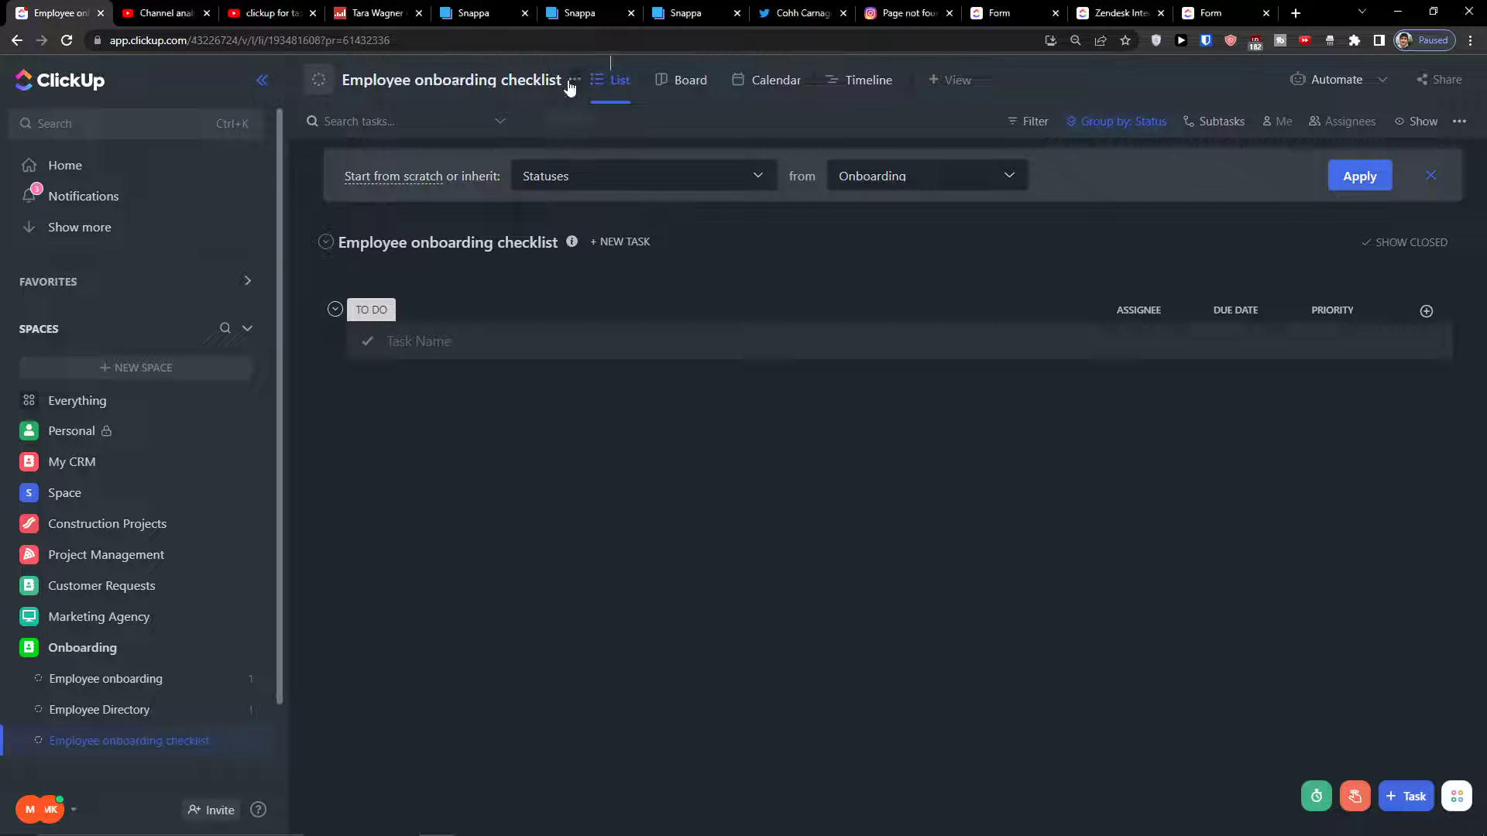
left_click(571, 85)
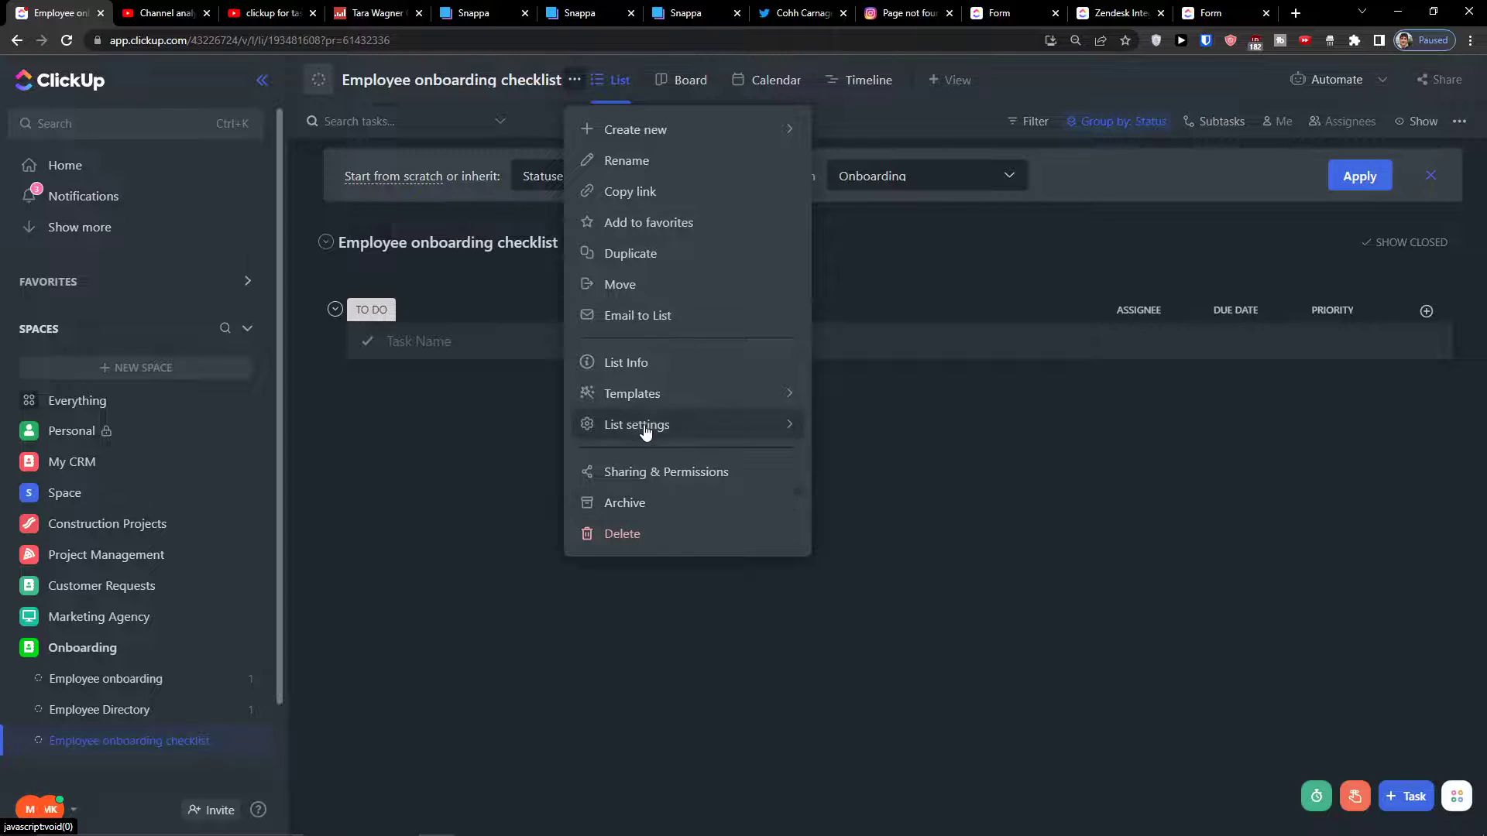
mouse_move(658, 425)
left_click(870, 504)
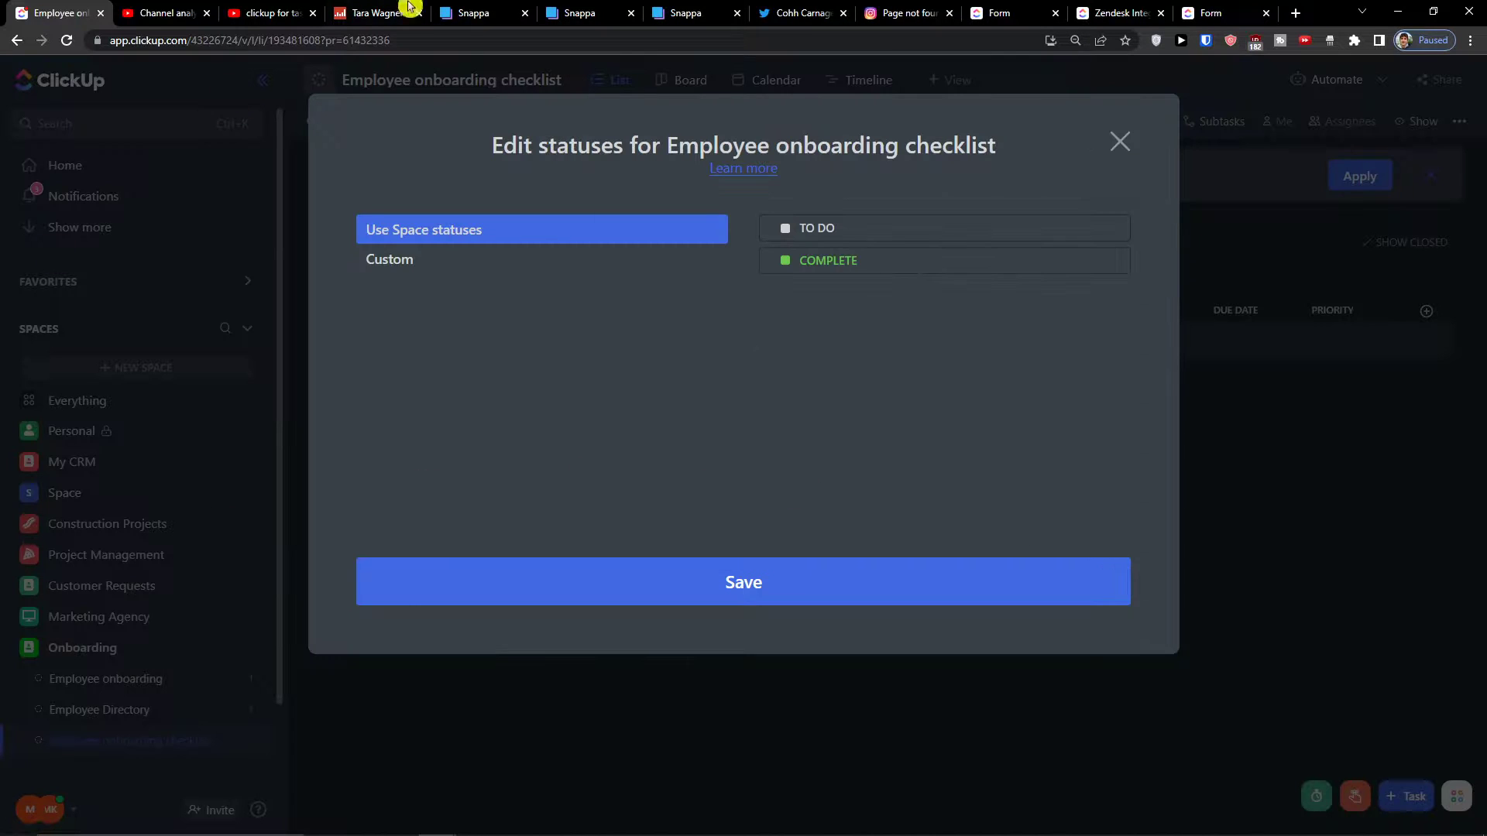
left_click(449, 261)
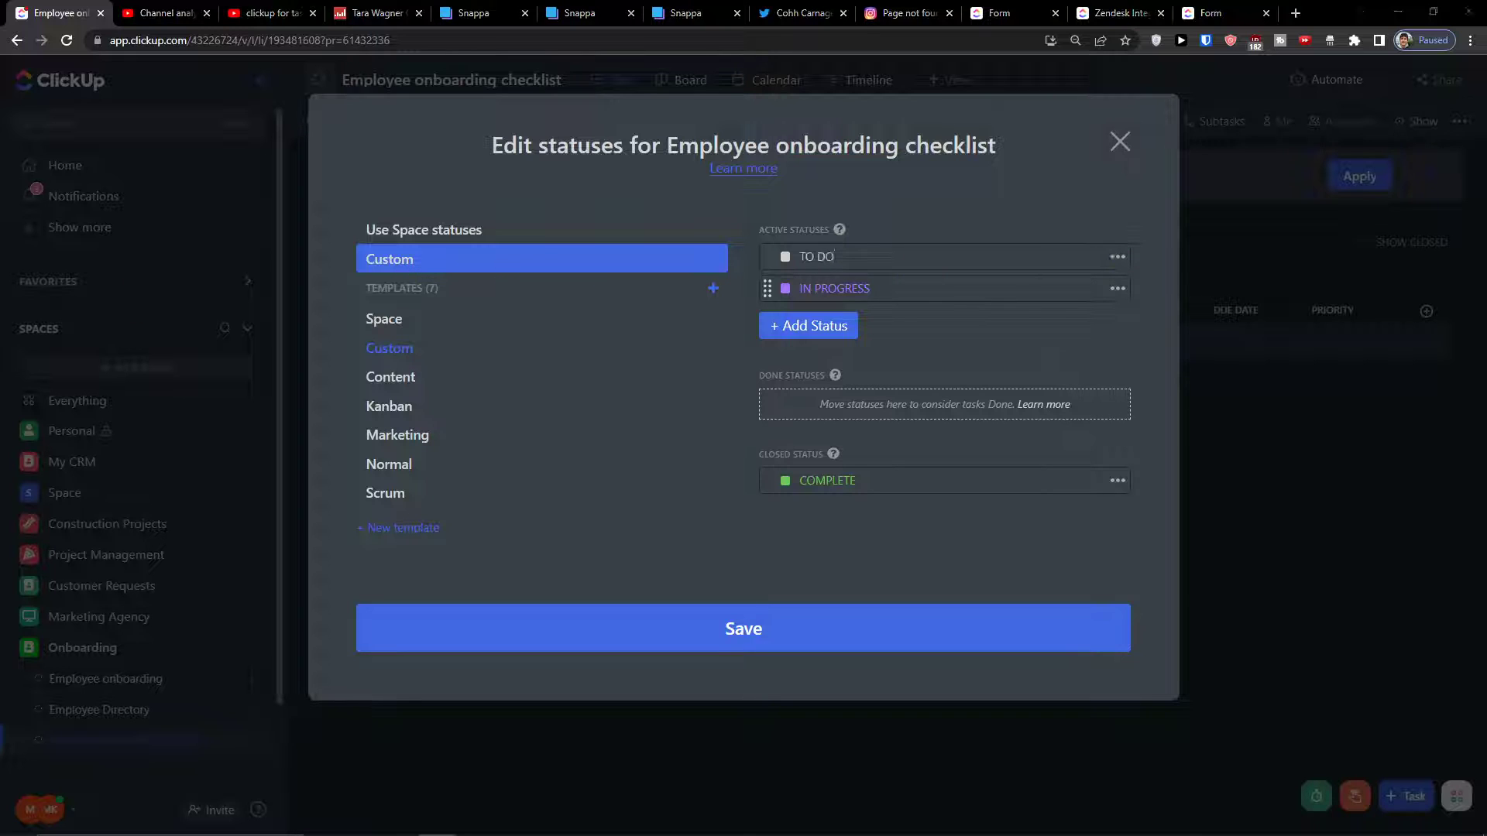
Rename TO DO to COMPANY MATERIALS and IN PROGRESS to PEOPLE TO MEET
double_click(810, 258)
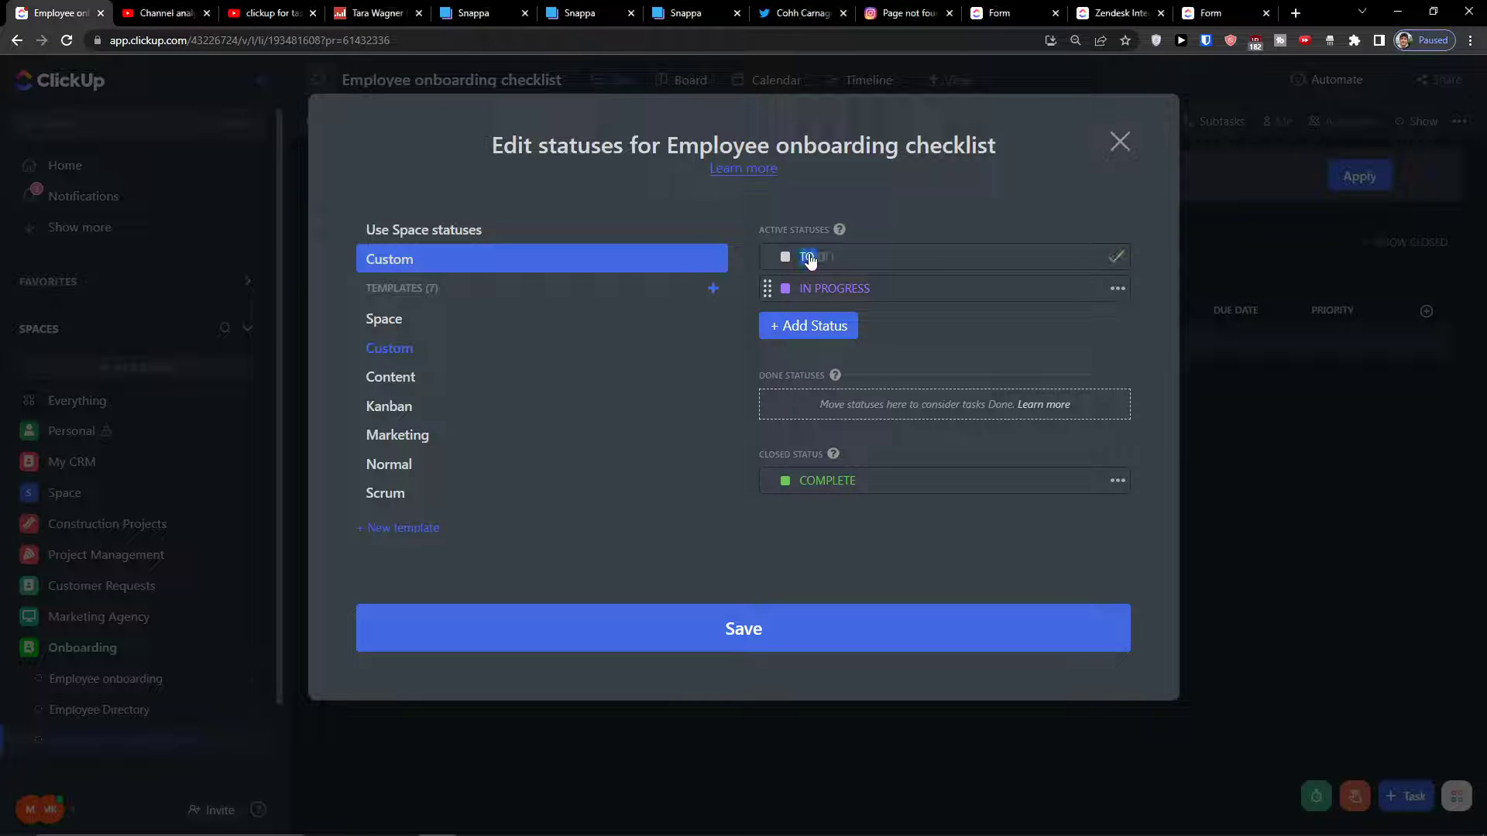
triple_click(808, 251)
key("BackSpace")
type("COMPANY MATERIALS")
left_click(900, 294)
triple_click(896, 292)
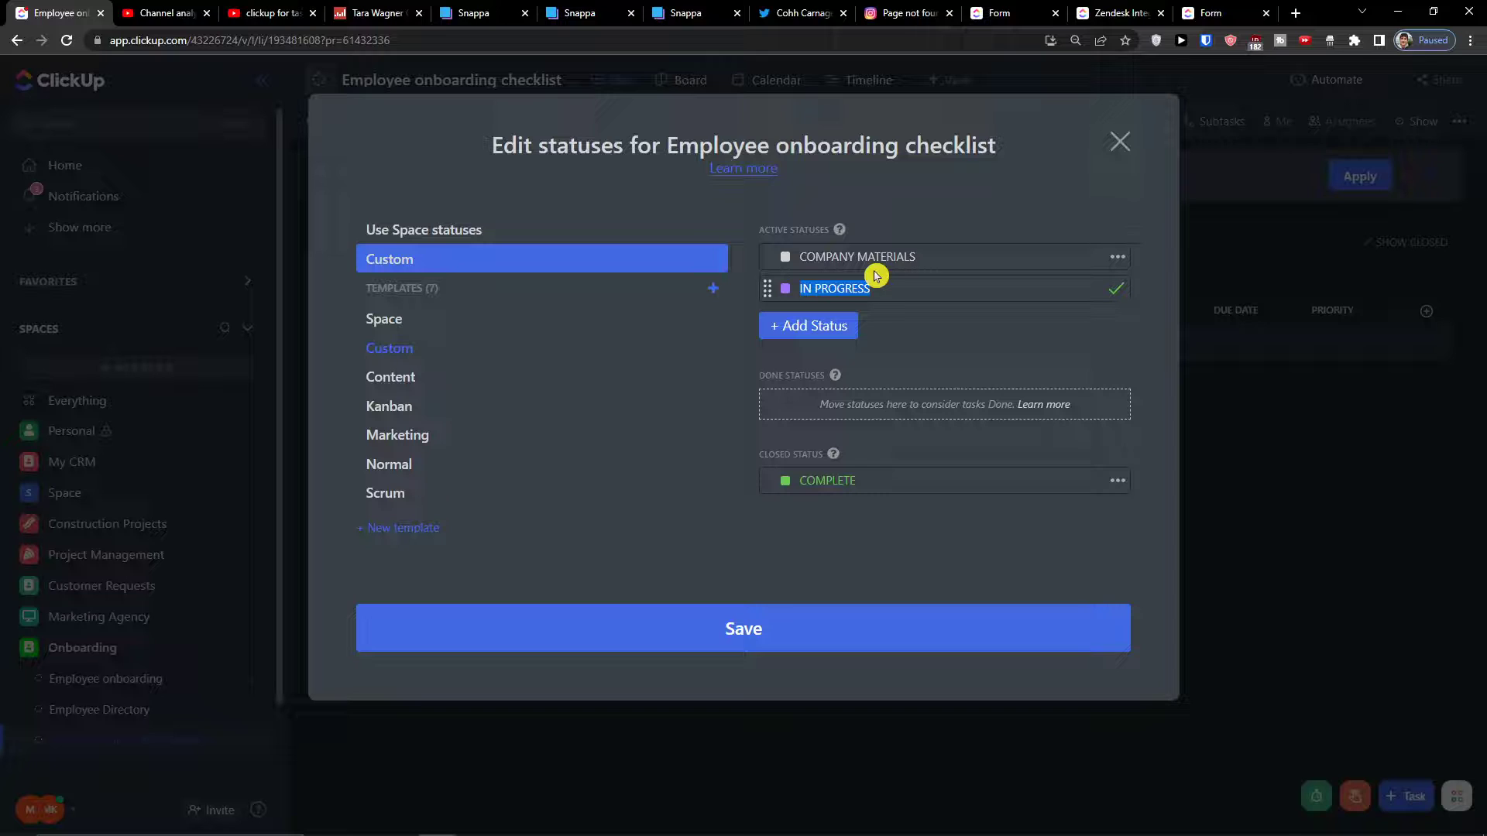
key("BackSpace")
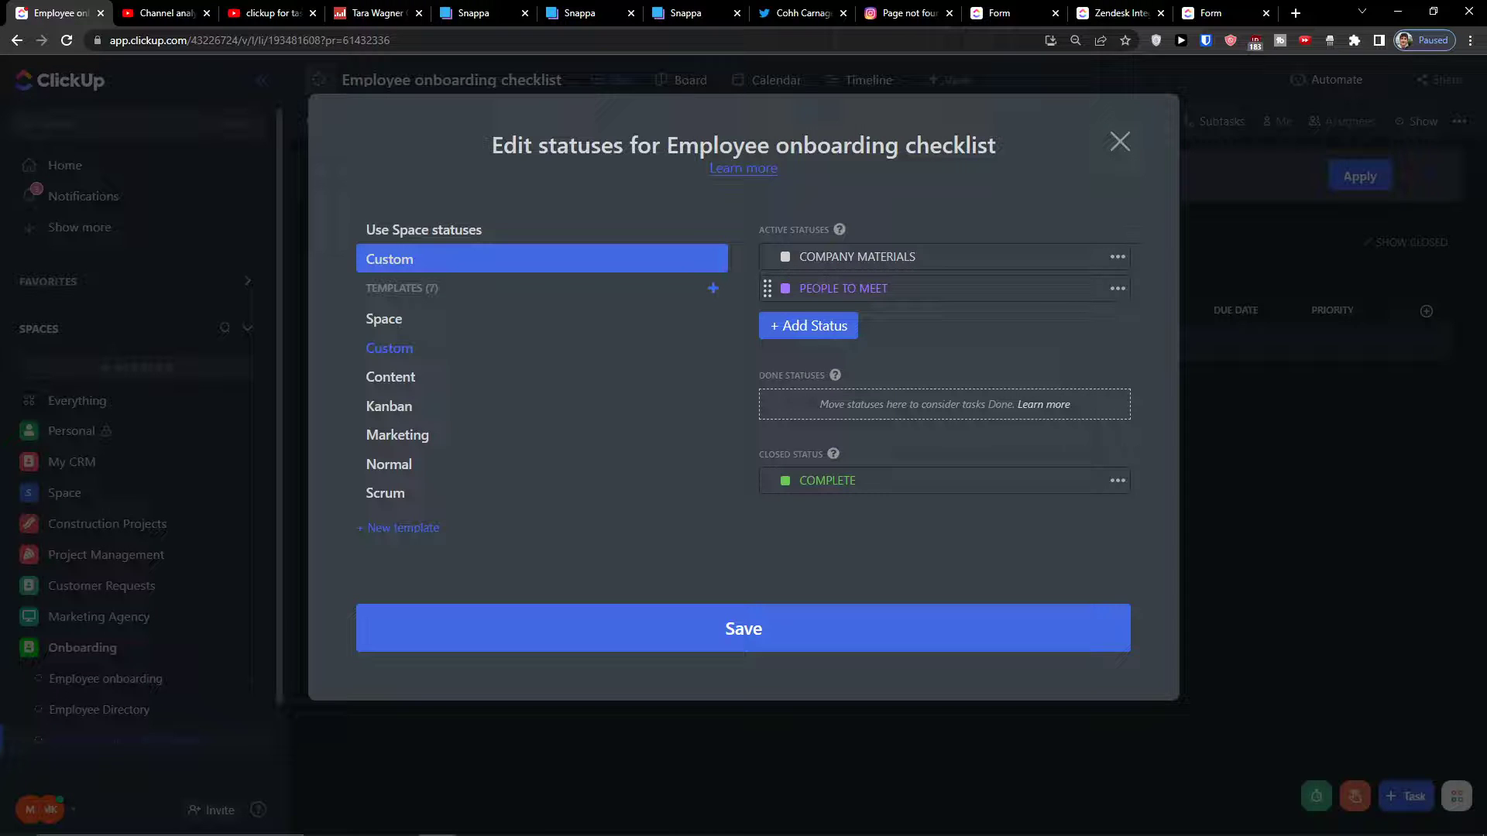
Add a WORK SETUP status and save the custom statuses
left_click(834, 319)
type("WORK SETUP")
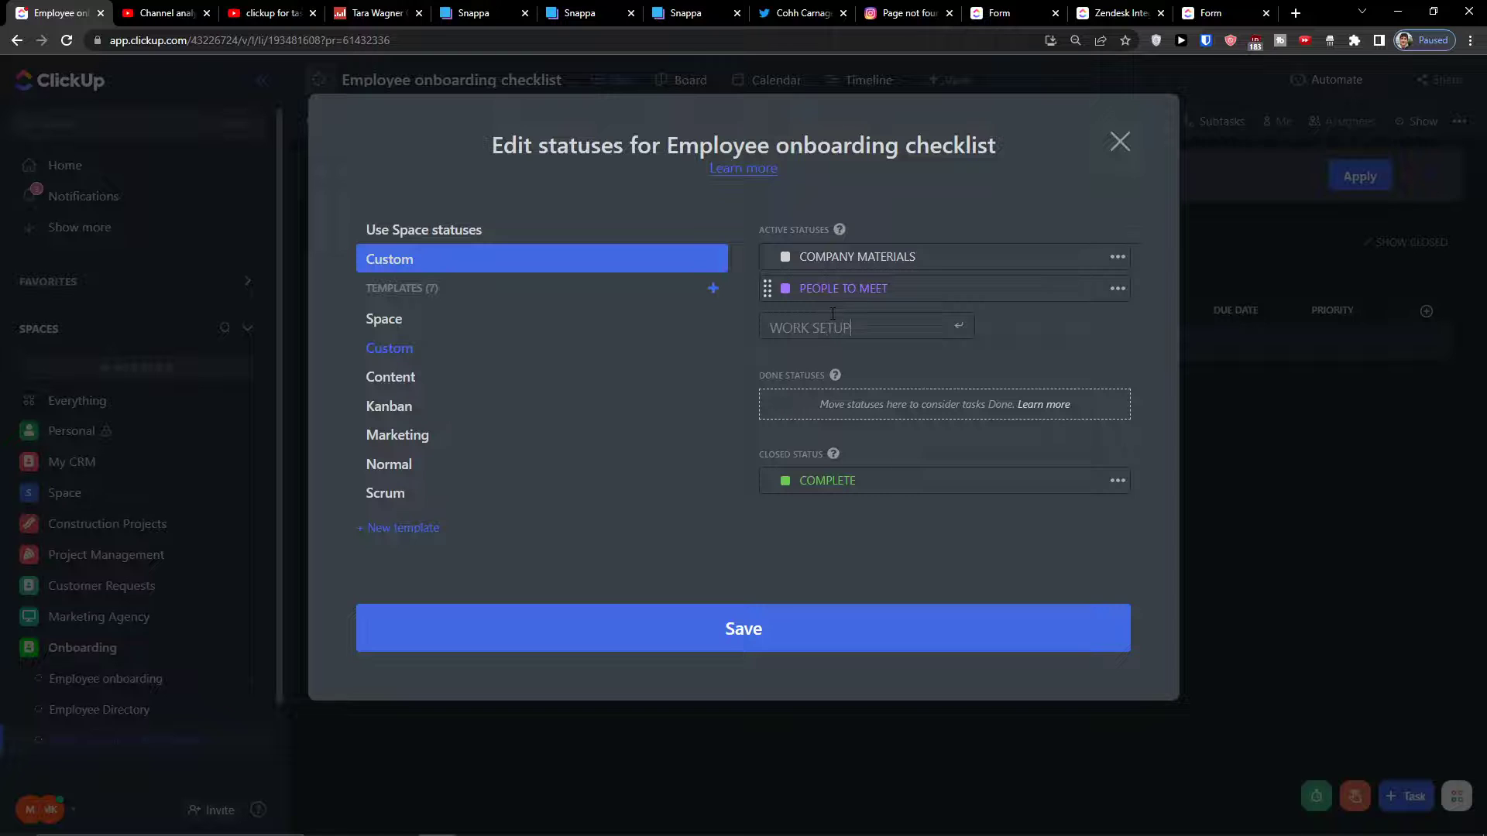
key("Return")
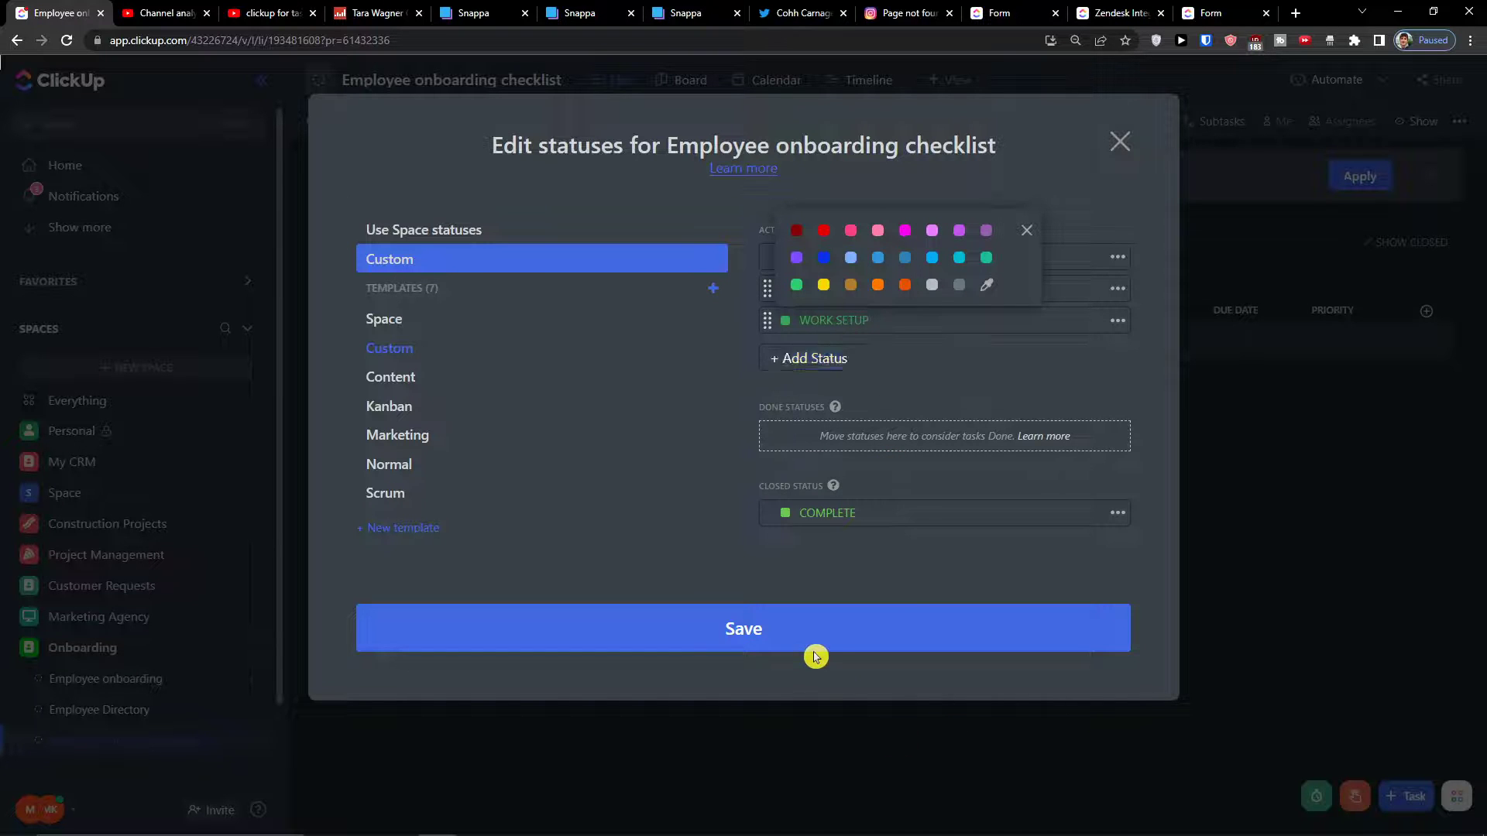
left_click(850, 616)
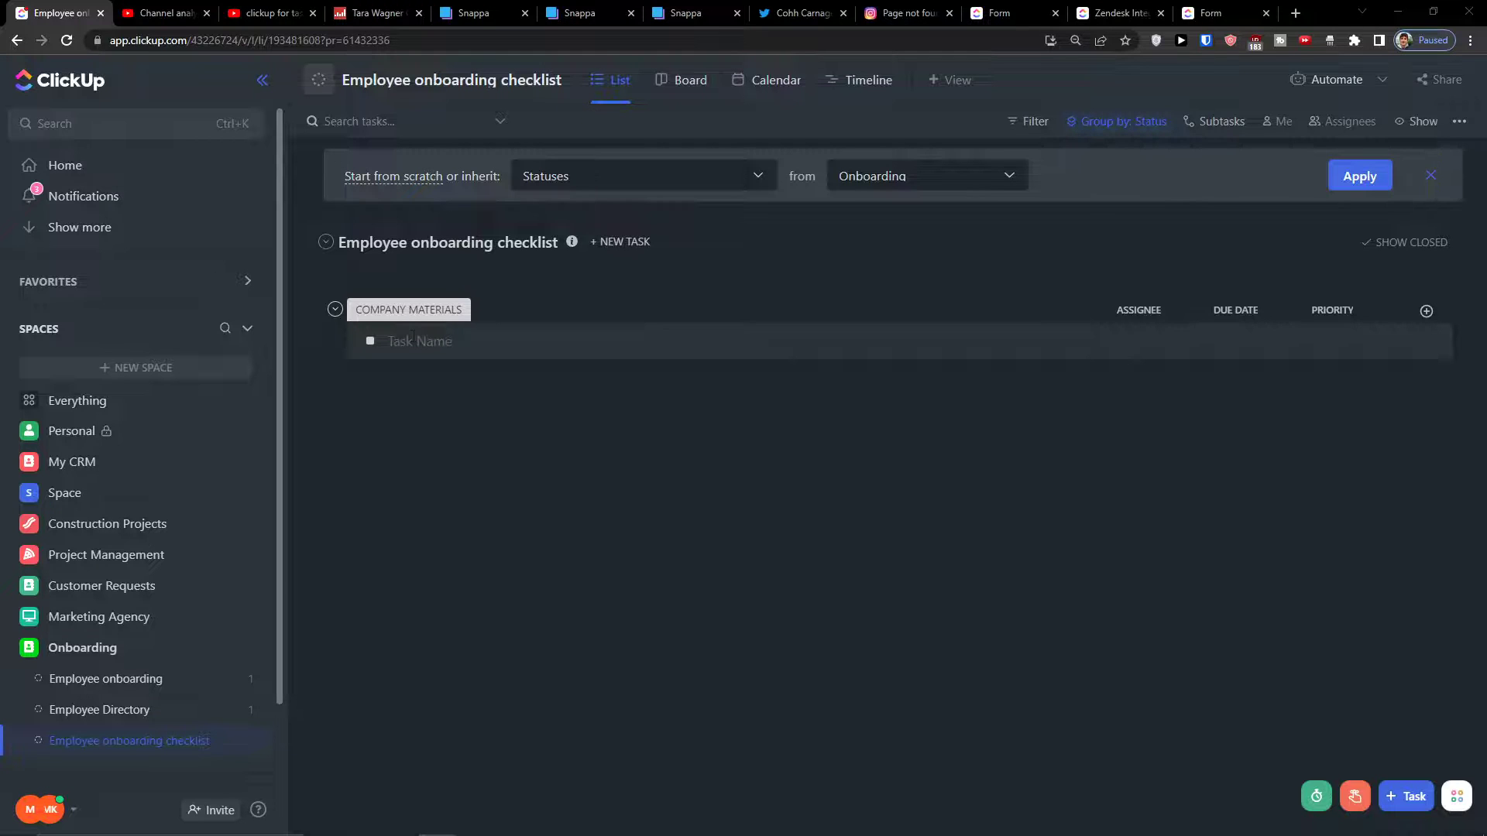
Show empty status groups and add a 'pick up laptop' task under WORK SETUP
left_click(1417, 121)
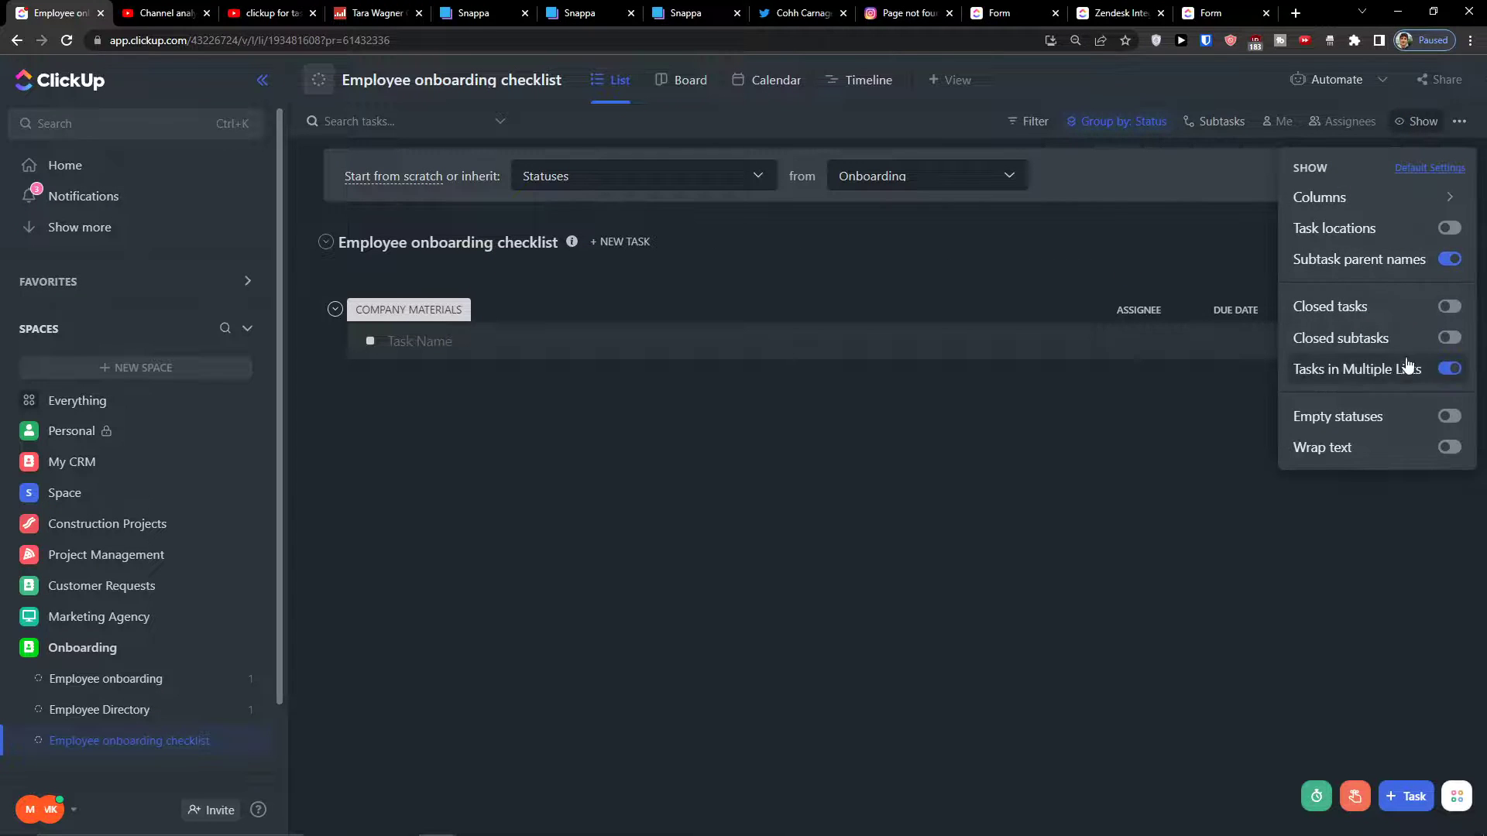
left_click(1442, 416)
key("Escape")
left_click(553, 334)
type("pi")
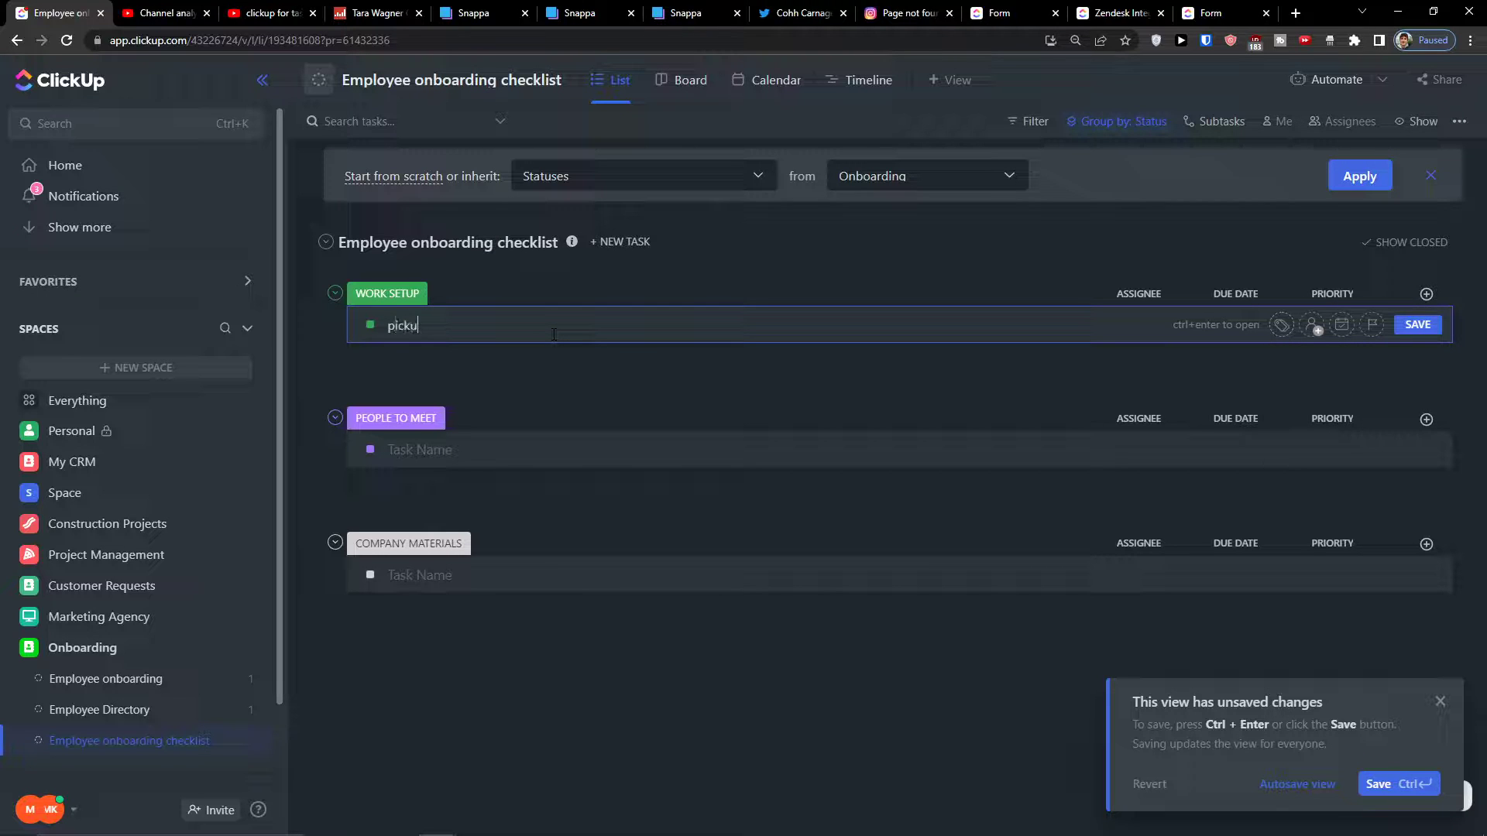
type("ck up laptop")
key("Return")
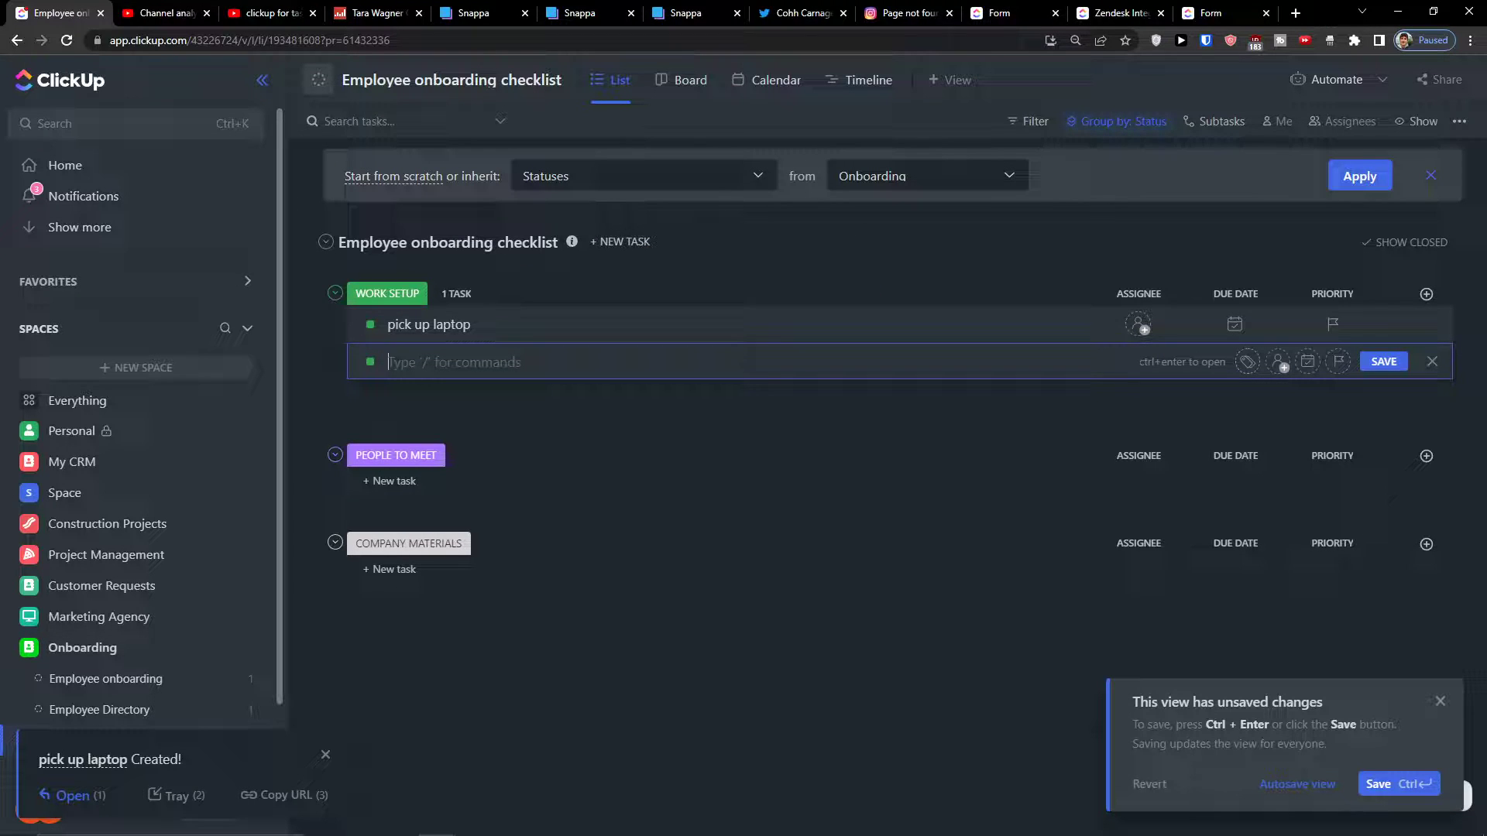
Create a 'status' dropdown column with options DONE, STUCK and WORKING ON IT
left_click(1427, 295)
left_click(1340, 372)
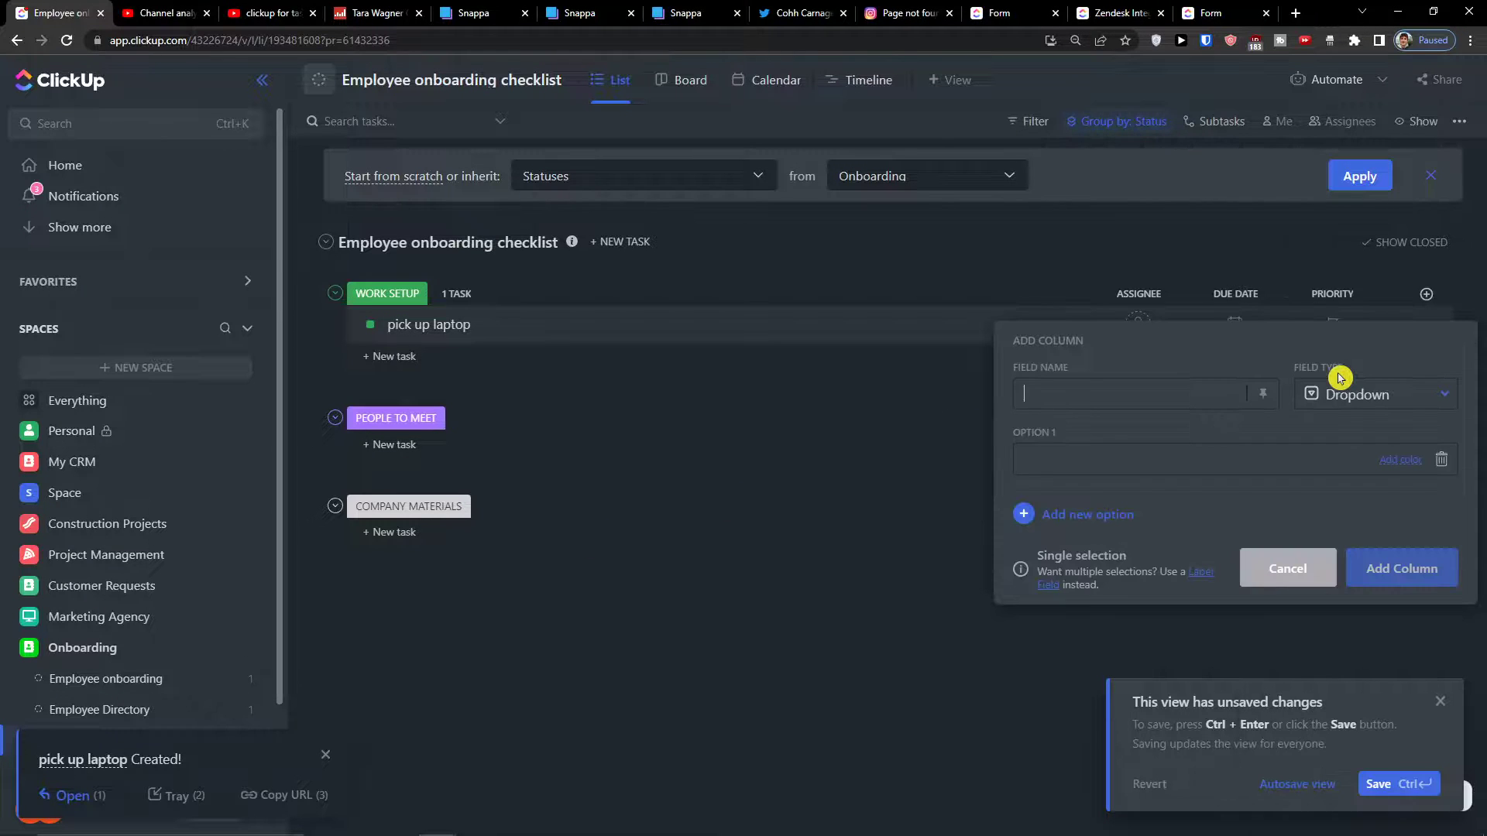
type("status")
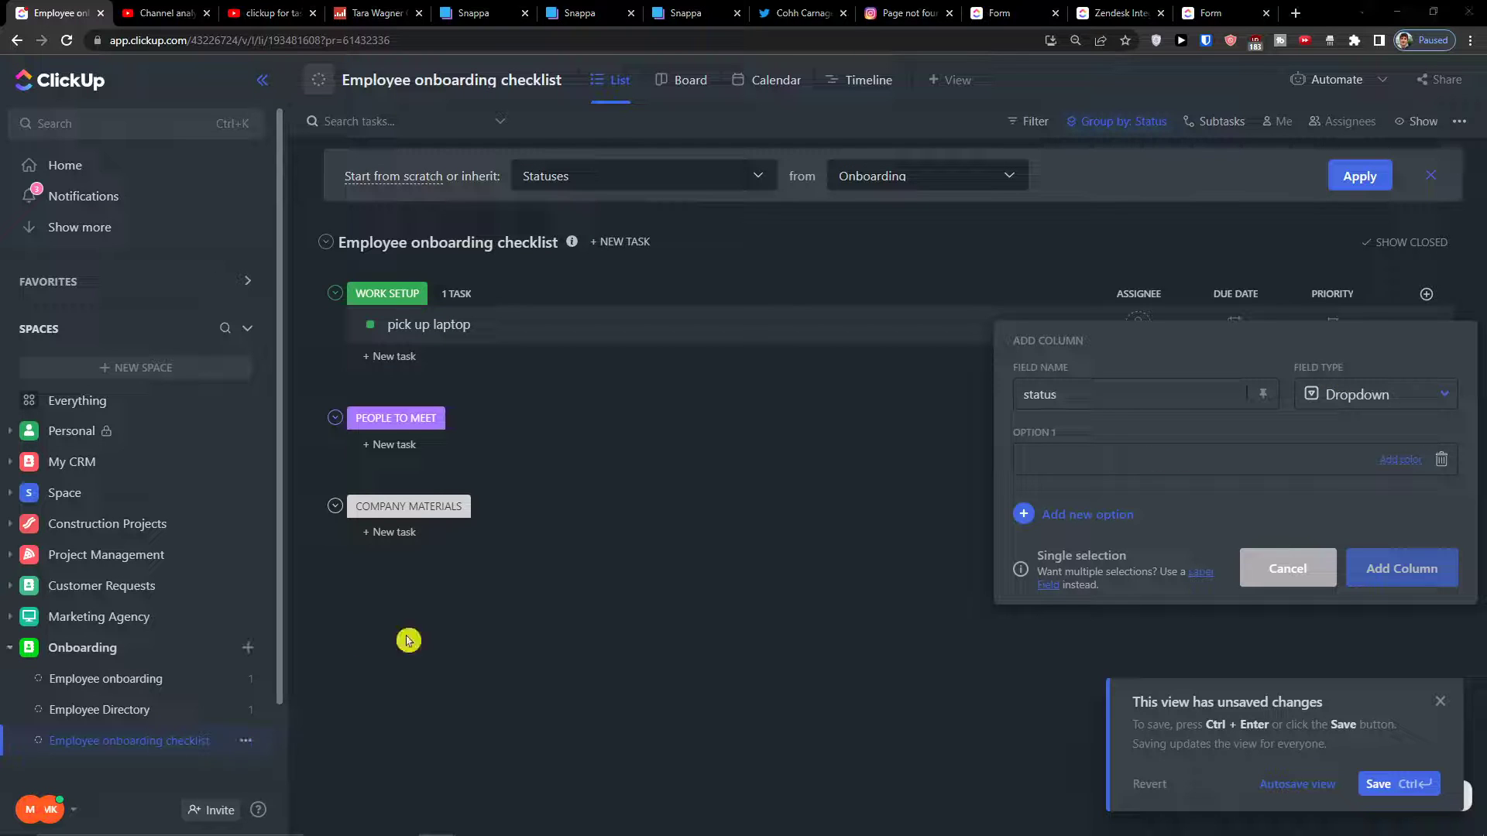
left_click(1143, 452)
type("DONE")
key("Return")
type("STUCK")
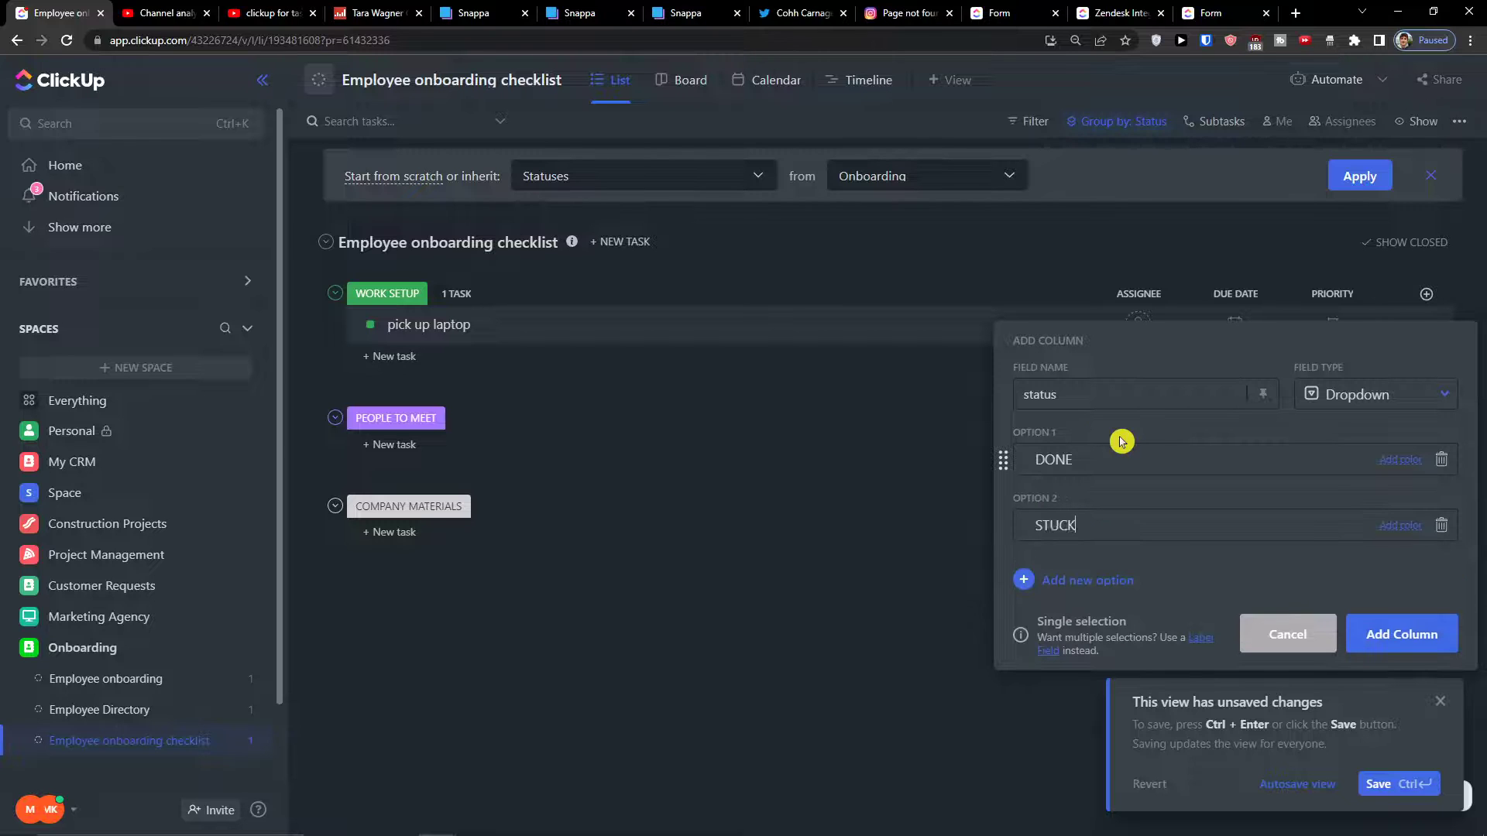
key("Return")
type("WORKING ON IT")
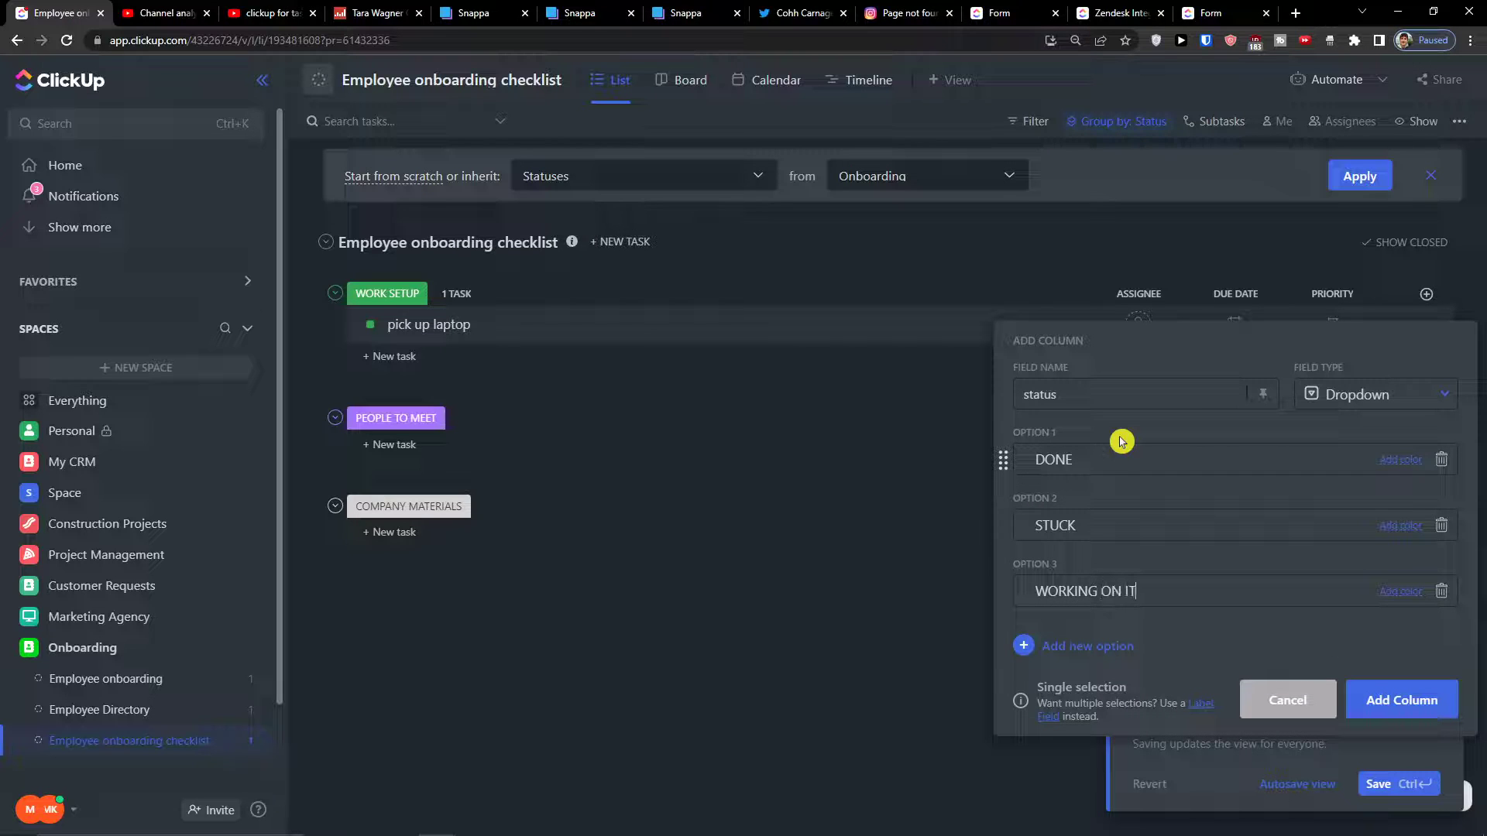
left_click(1374, 693)
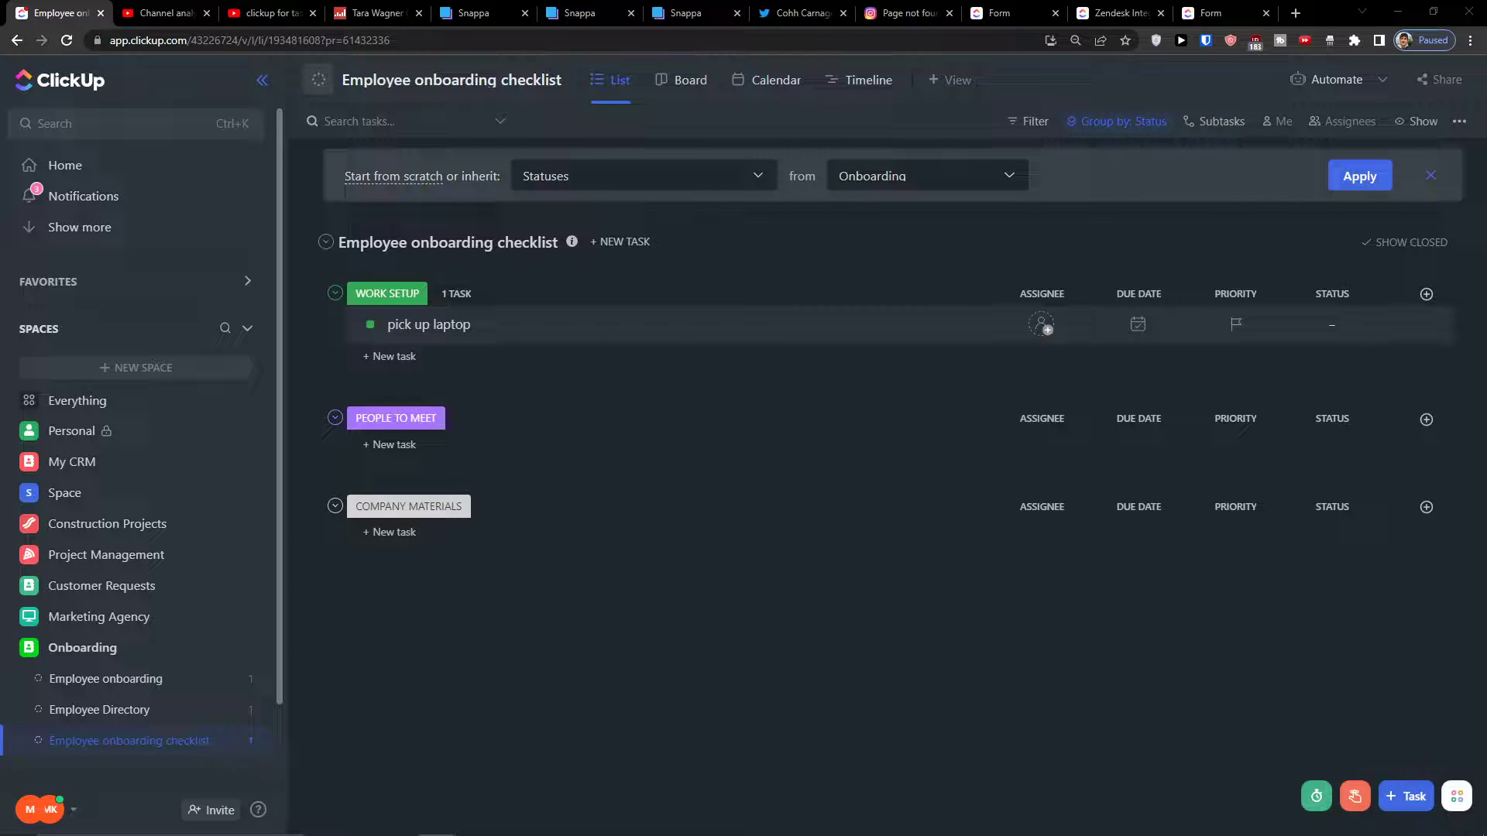
Set the pick up laptop task's priority to High
left_click(1426, 293)
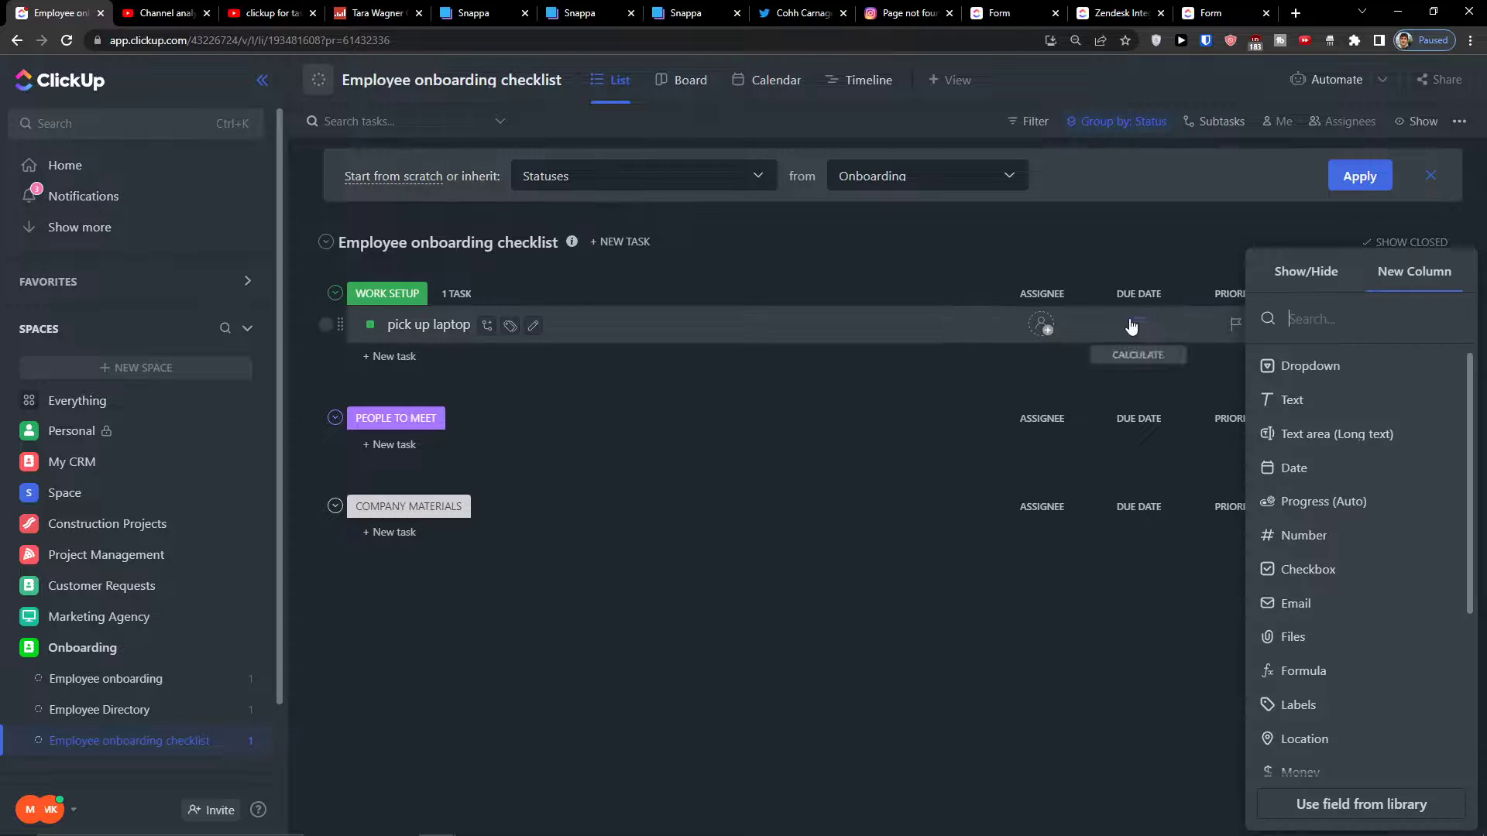
left_click(1234, 323)
left_click(1239, 408)
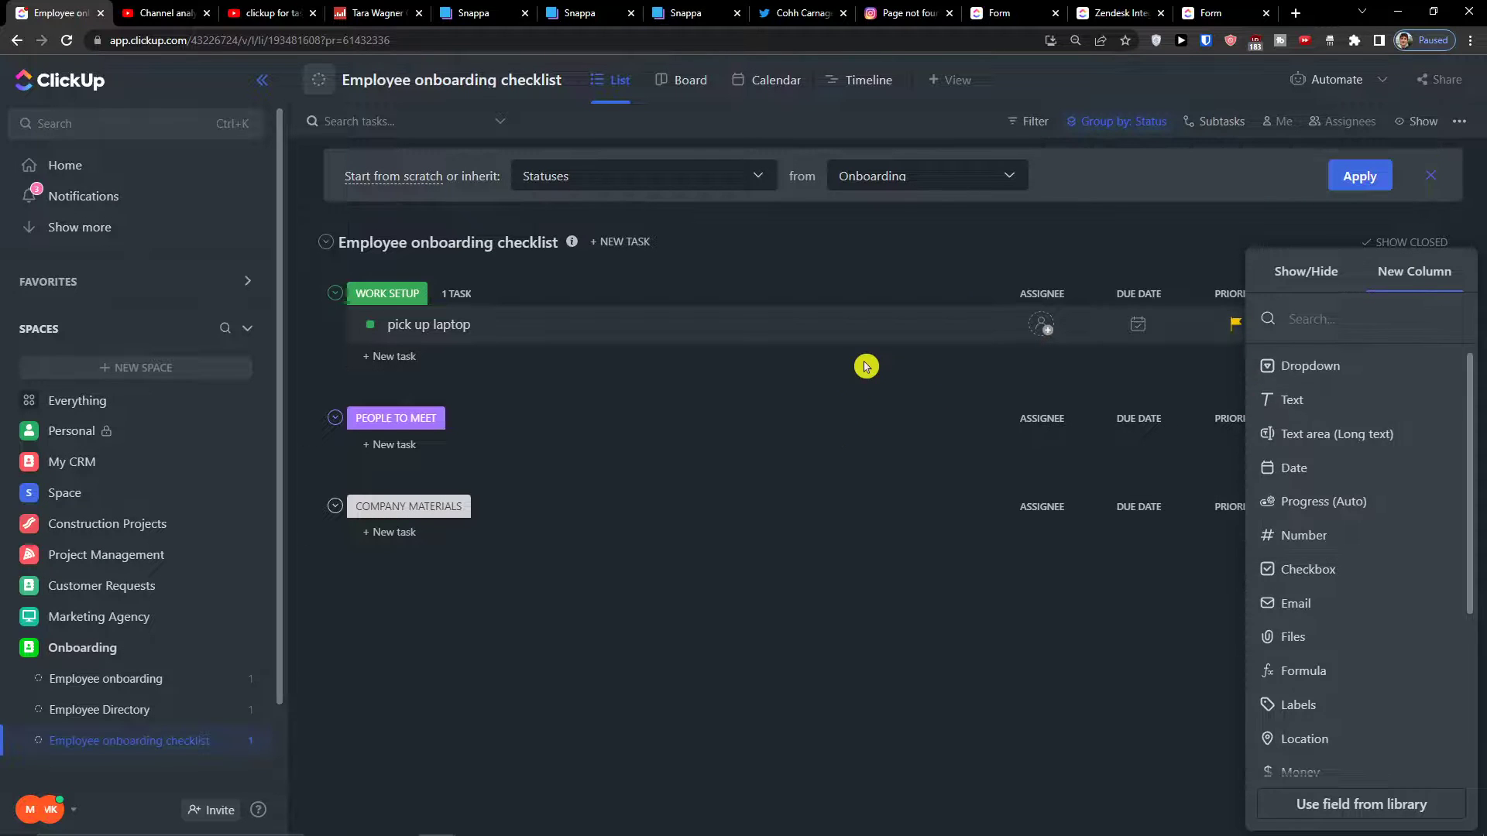
left_click(866, 366)
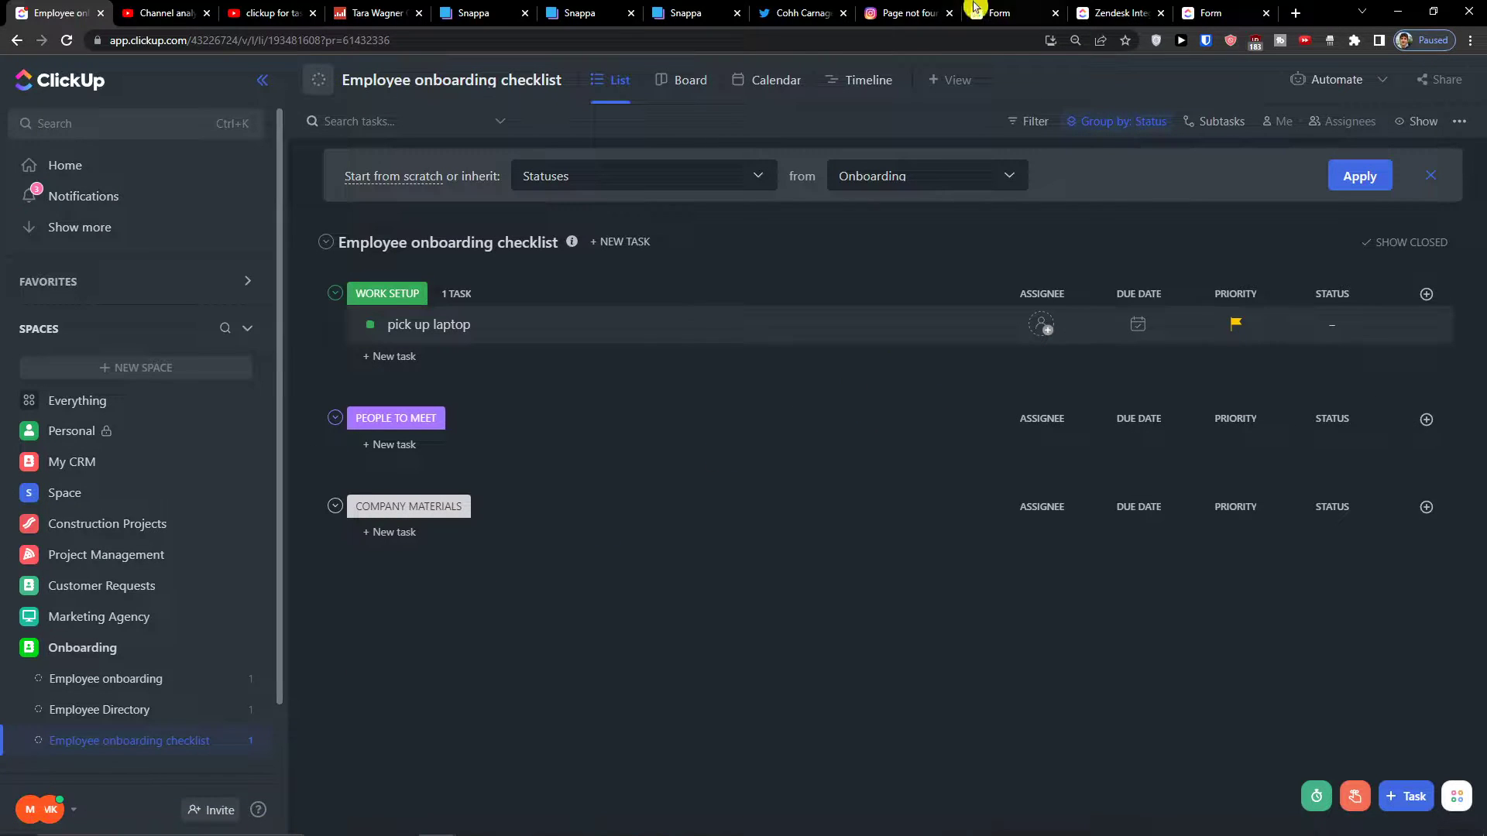
Add a Website-type column named Link to the checklist
left_click(1426, 294)
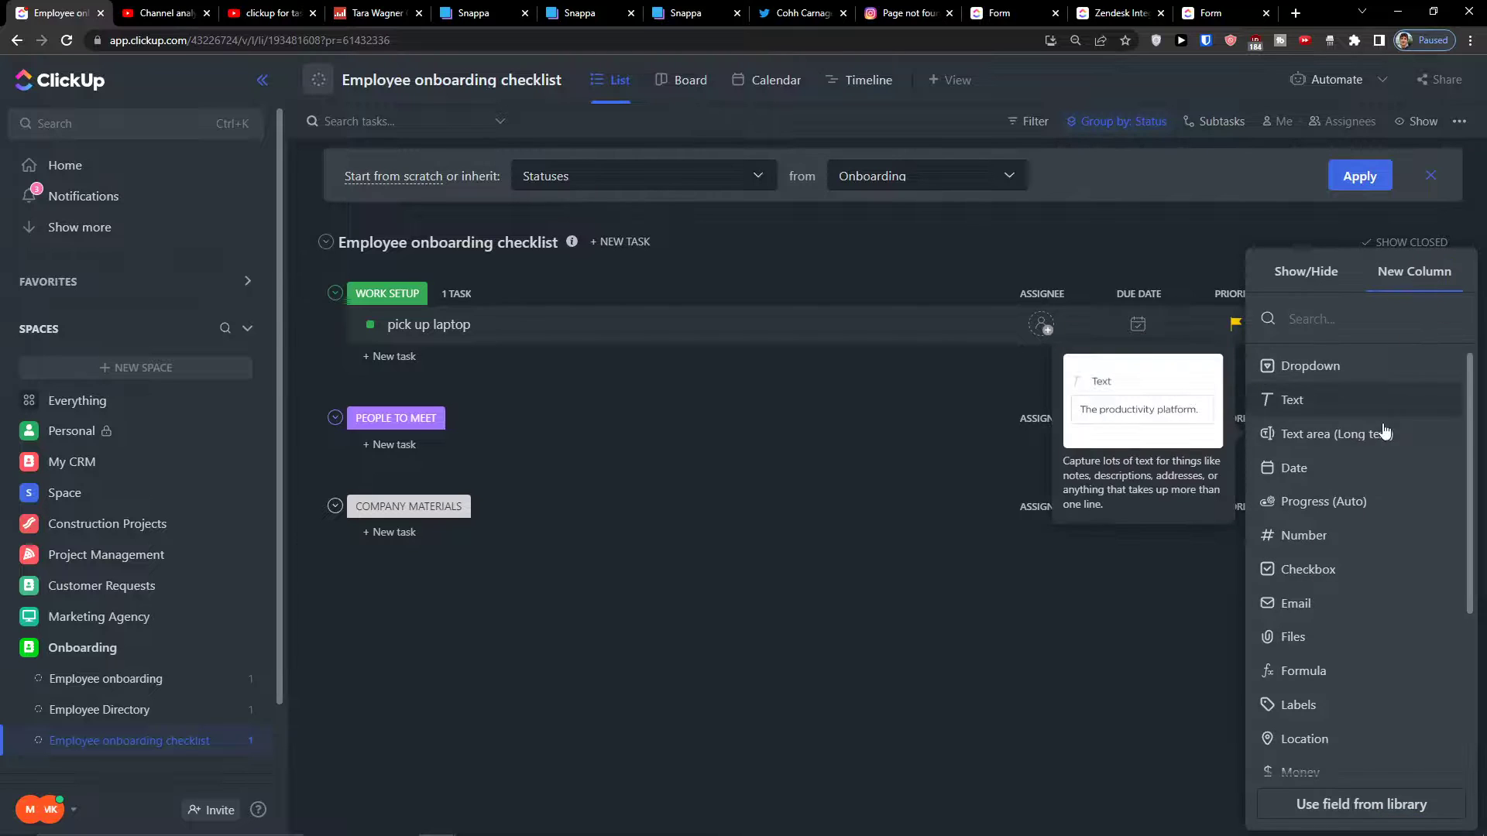
scroll(1371, 643, "down", 3)
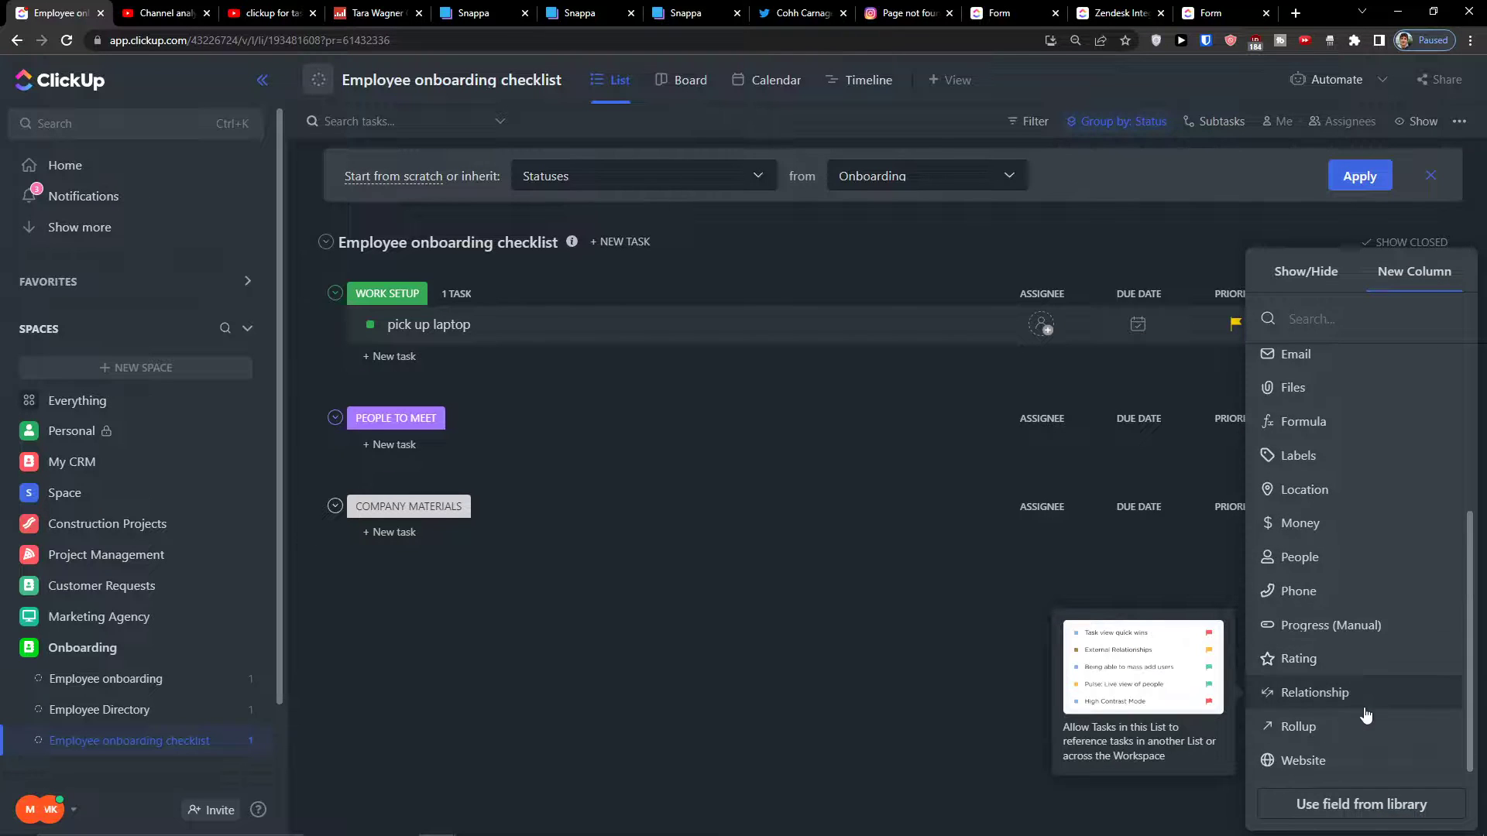
scroll(1366, 715, "up", 3)
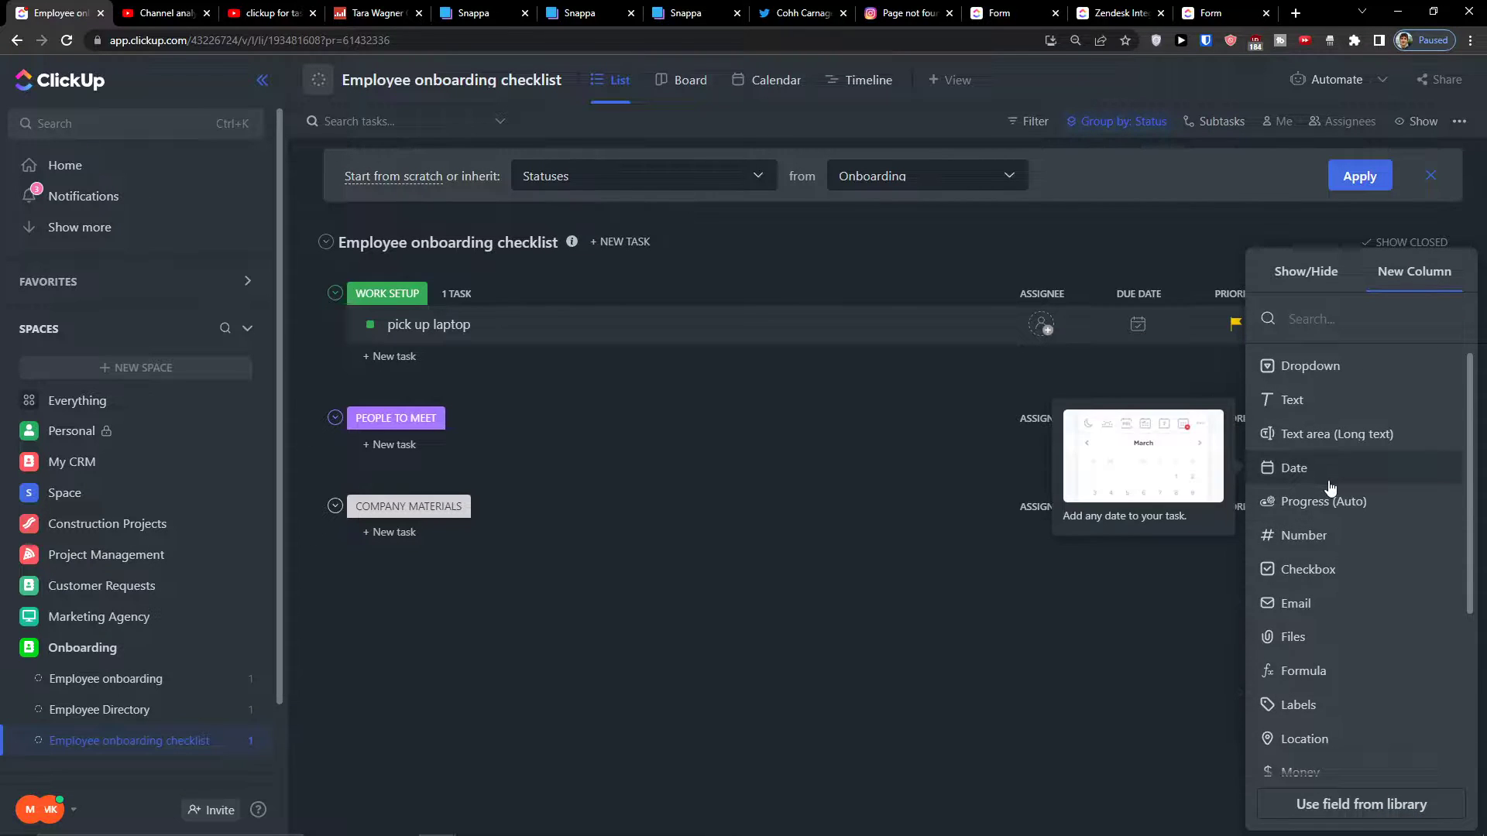
scroll(1331, 487, "down", 3)
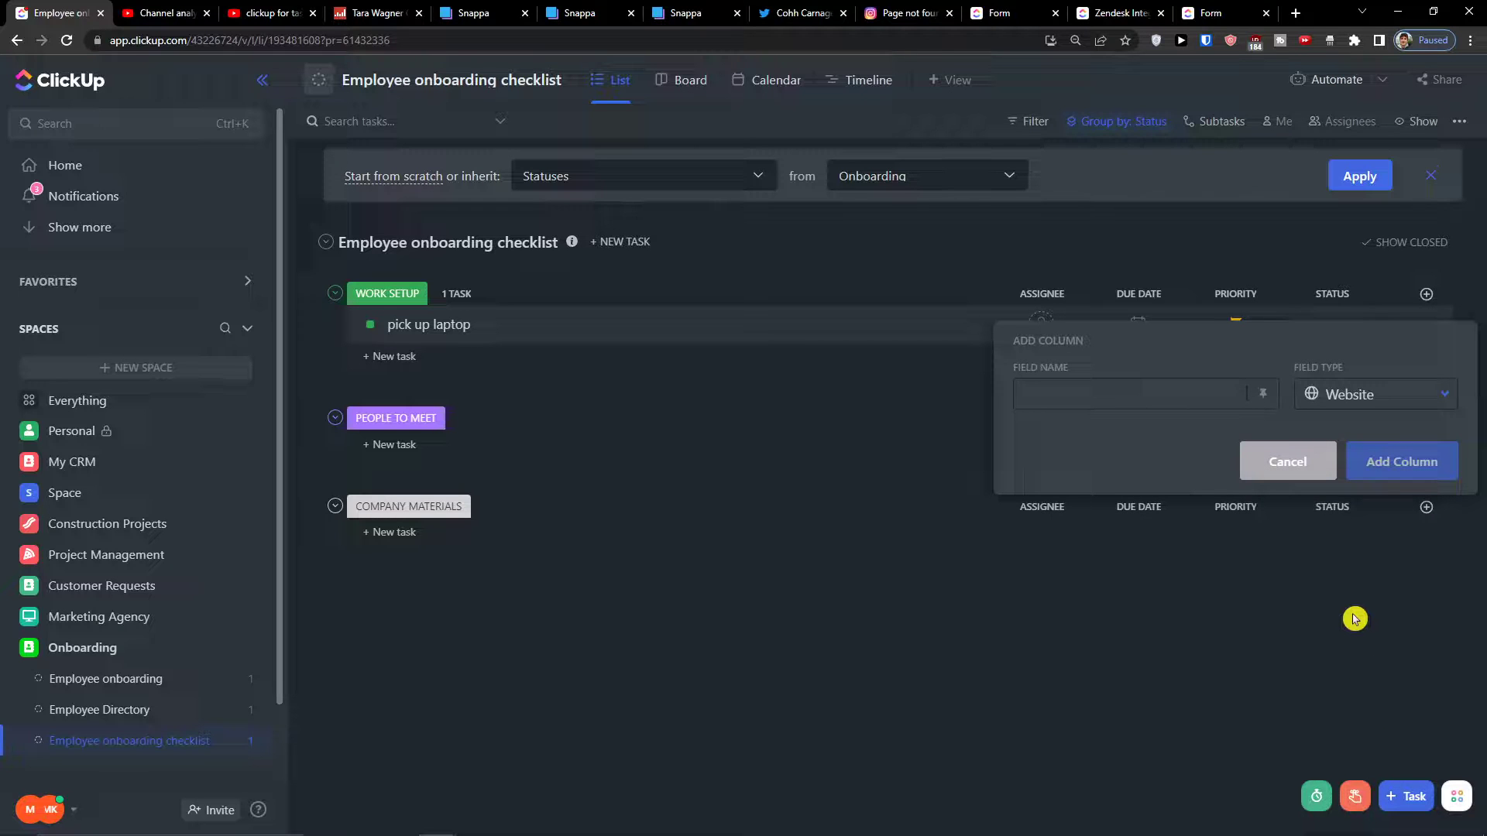
type("Link")
left_click(1392, 461)
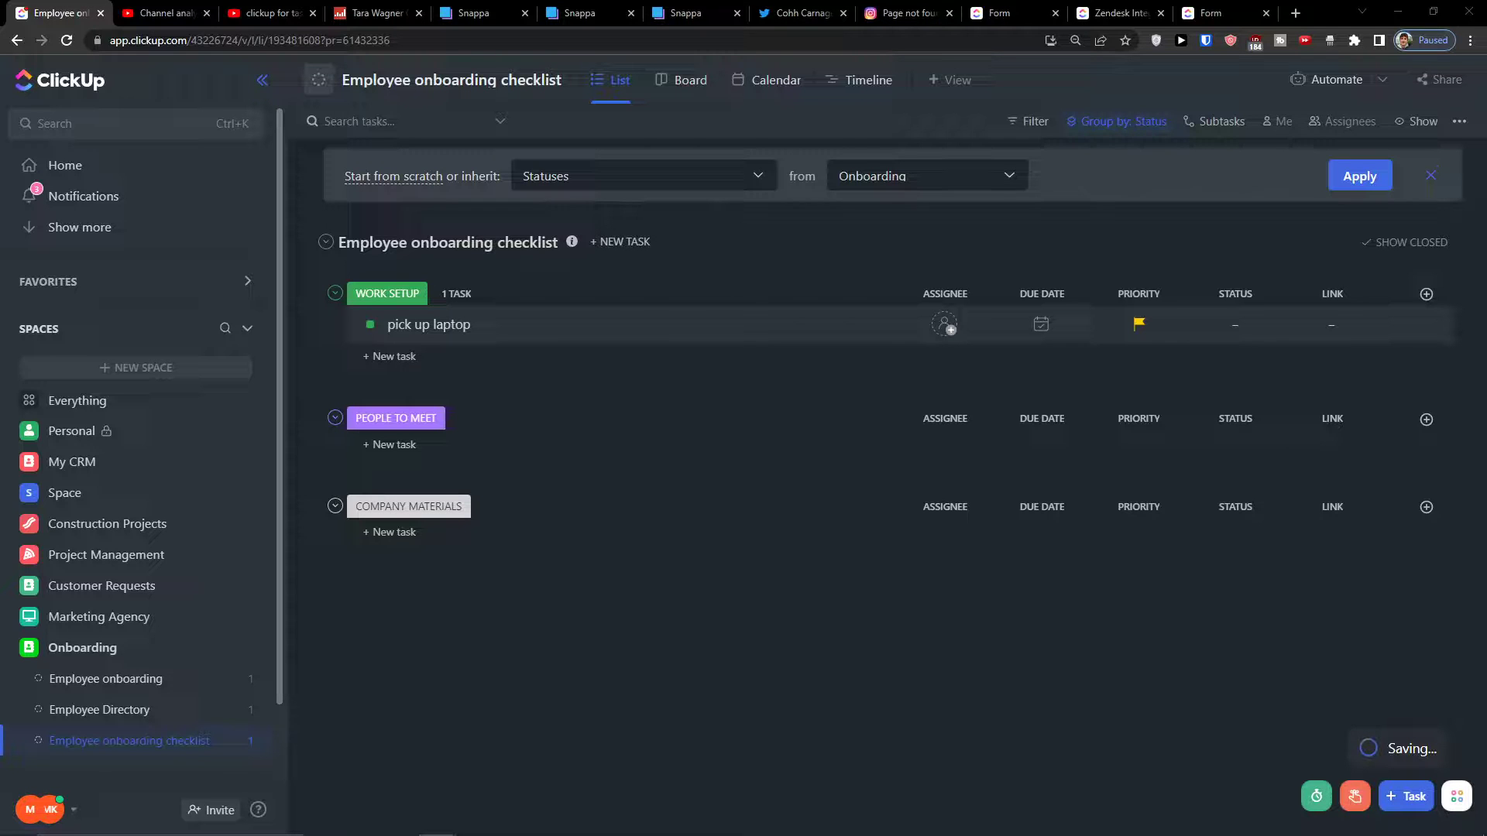
Create a Relationship column named Employee linked to the Employee Directory list
left_click(1426, 294)
scroll(1442, 527, "down", 3)
left_click(1313, 693)
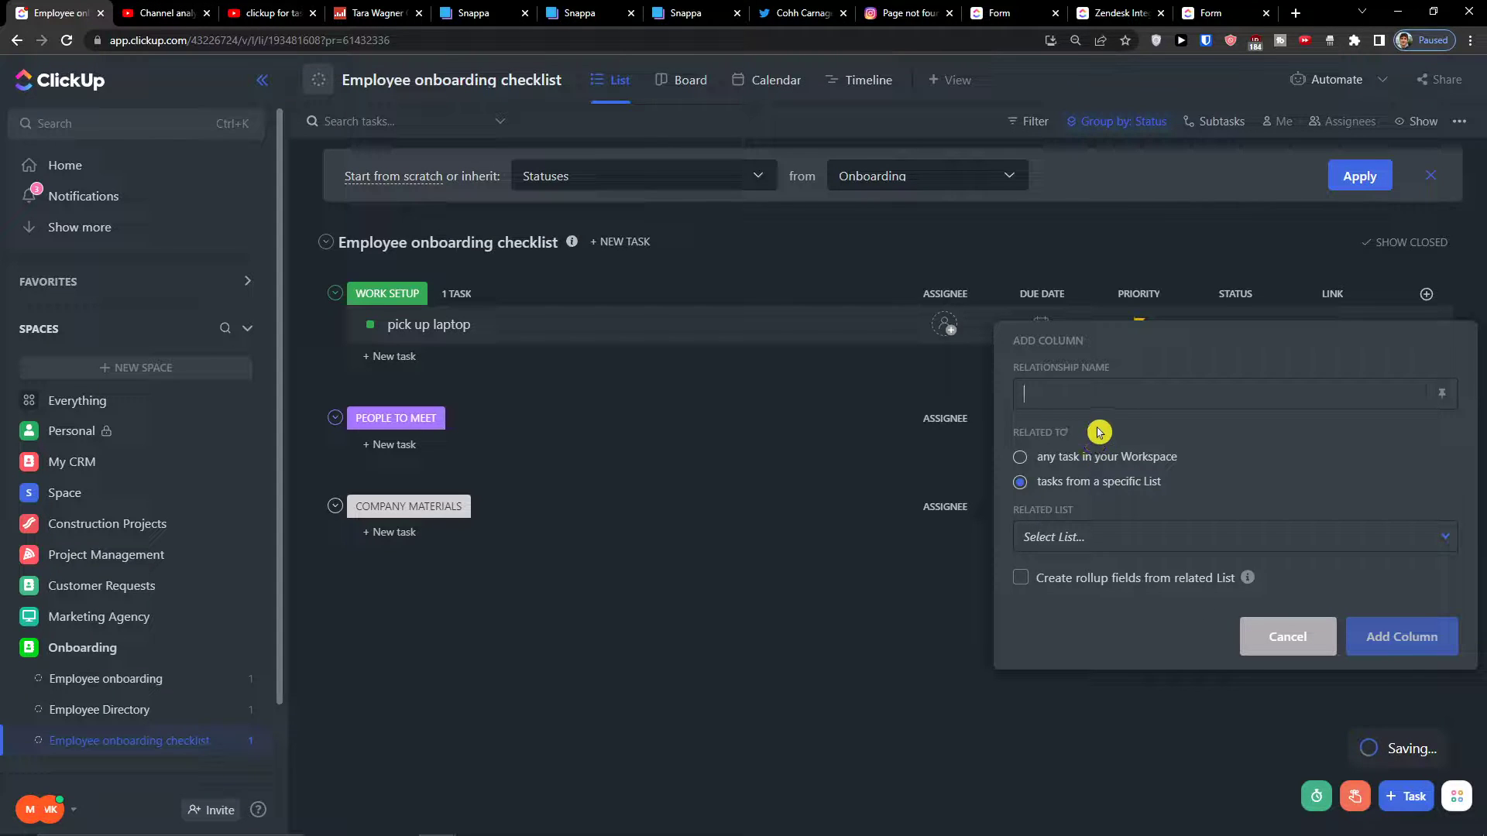
type("Employee")
left_click(1167, 540)
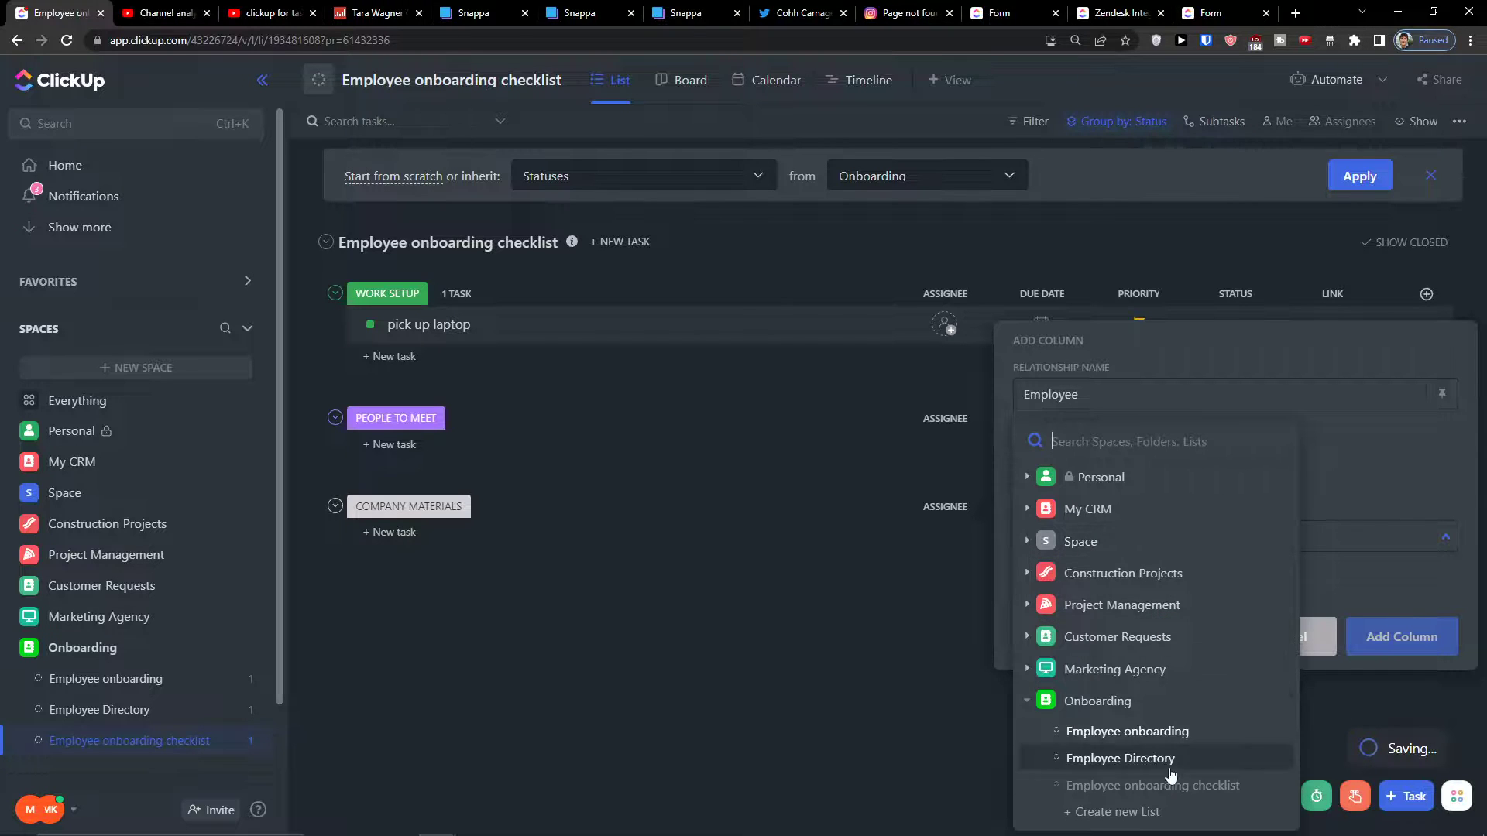
left_click(1169, 769)
left_click(1169, 546)
left_click(1366, 645)
left_click(1368, 637)
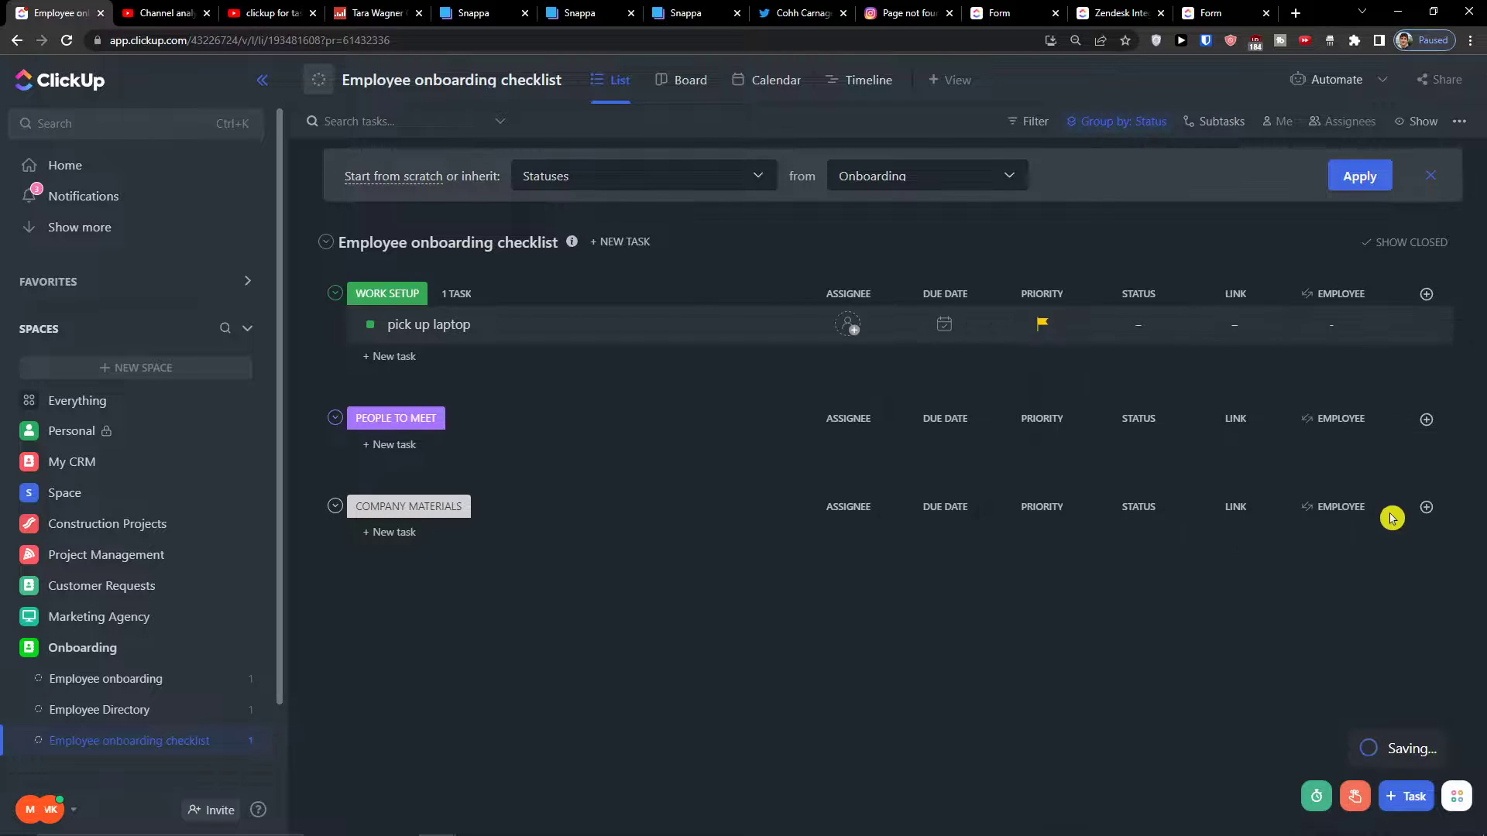
Link the pick up laptop task to the current employee's record
left_click(1369, 334)
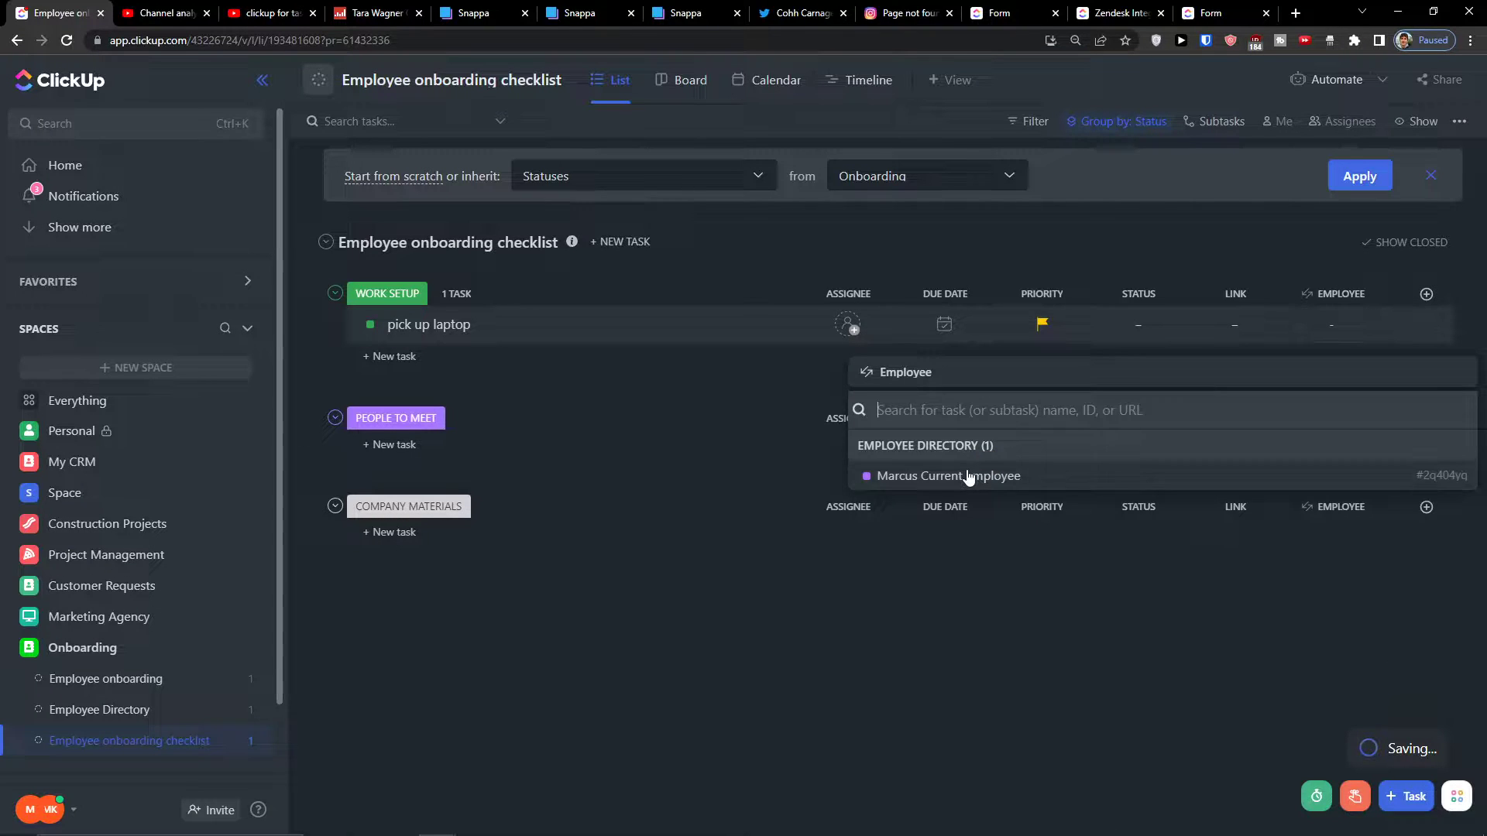
left_click(936, 478)
left_click(963, 601)
left_click(1332, 326)
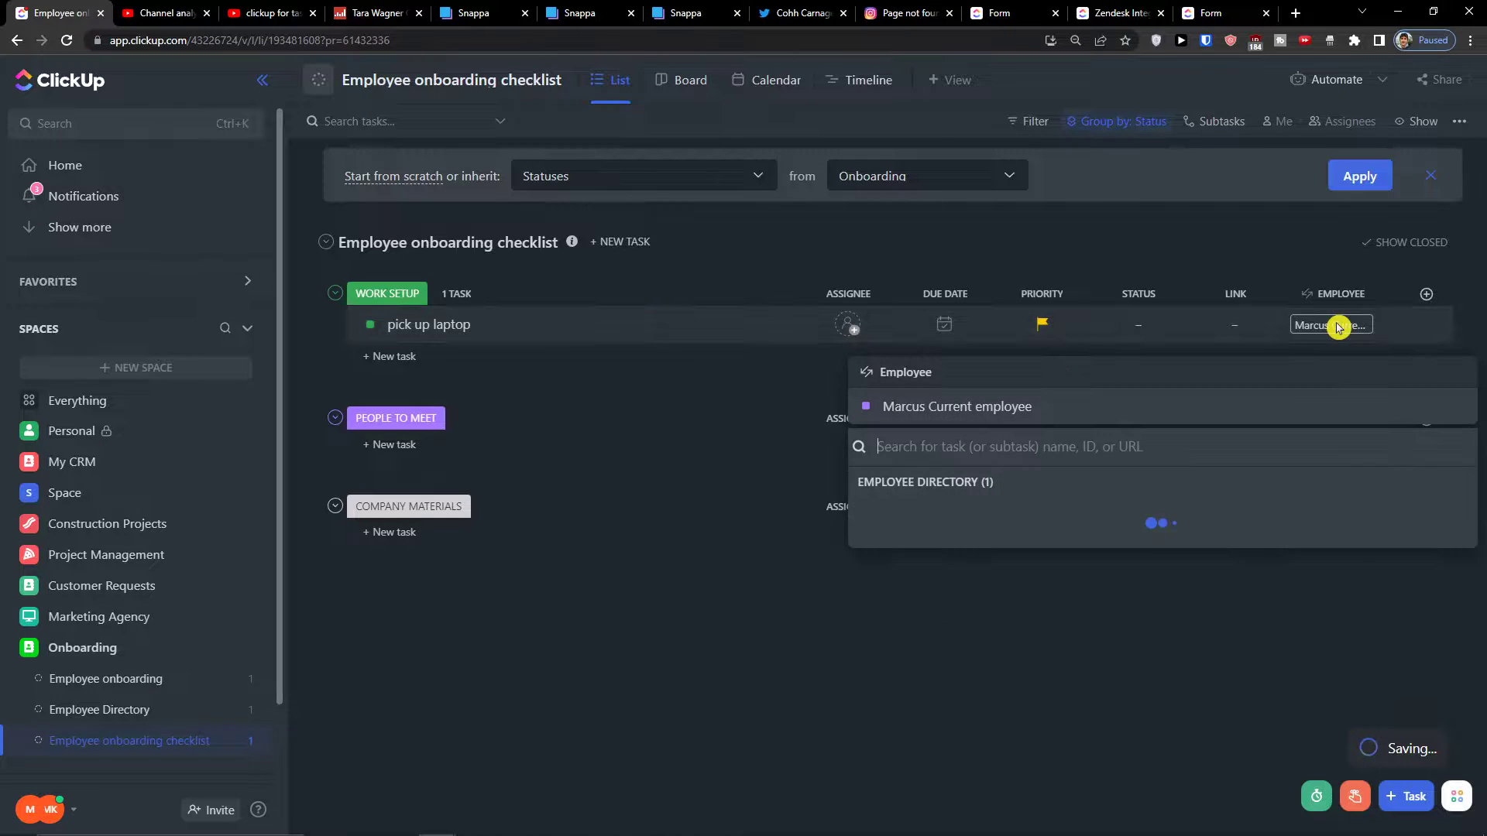
left_click(1154, 563)
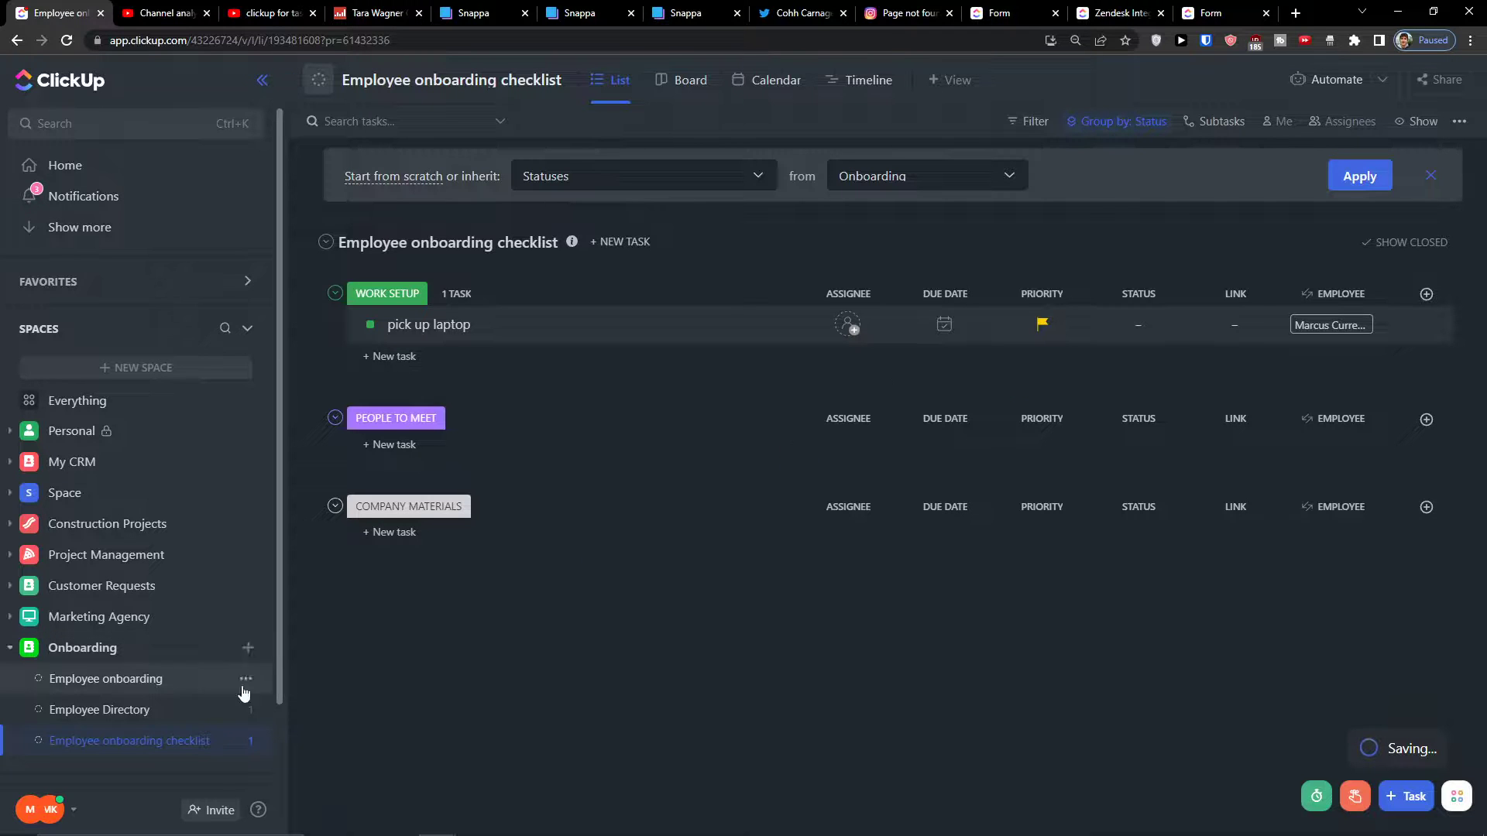
left_click(189, 680)
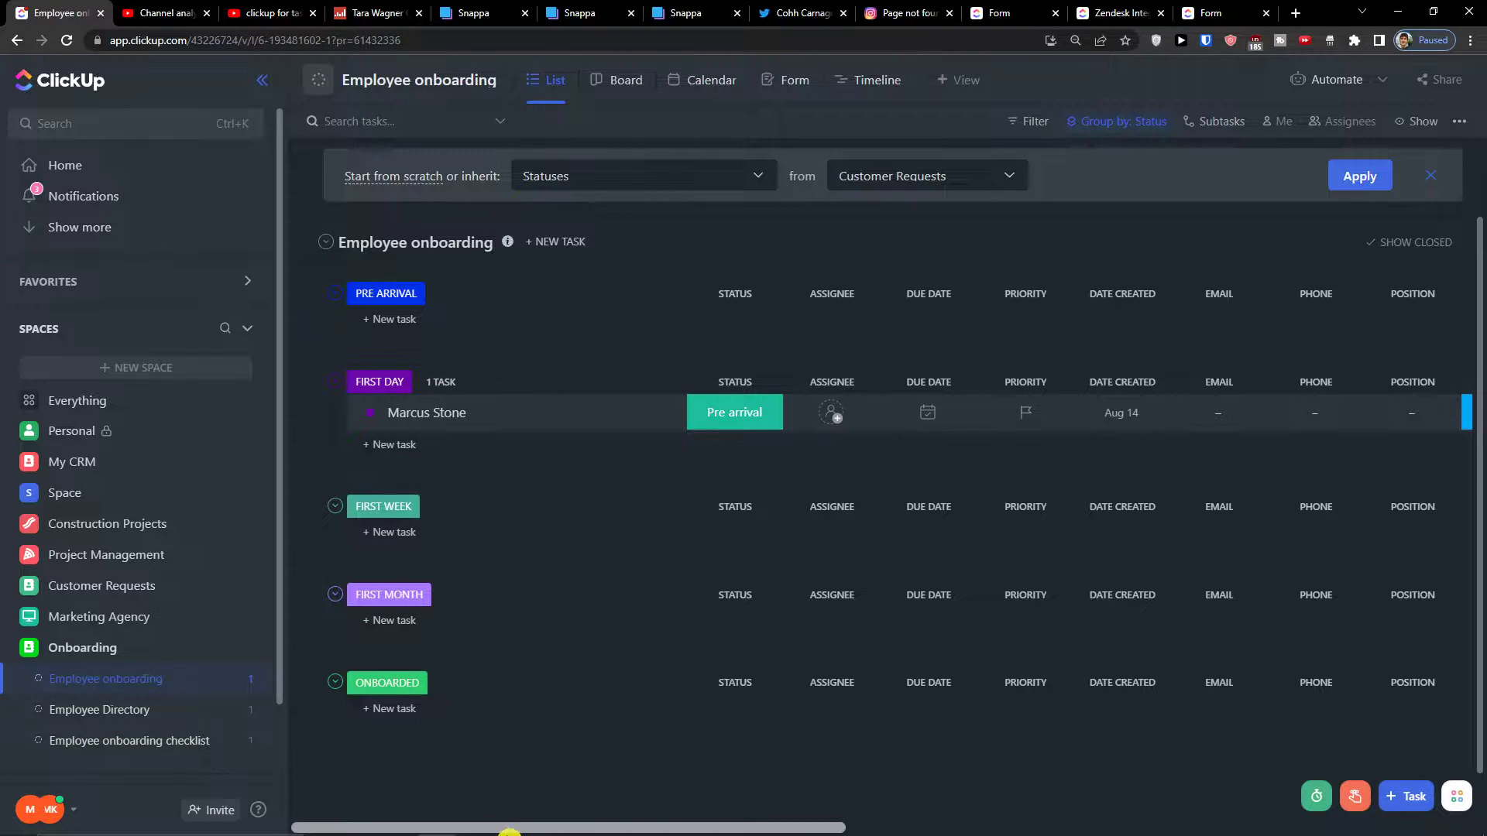
left_click_drag(542, 827, 972, 810)
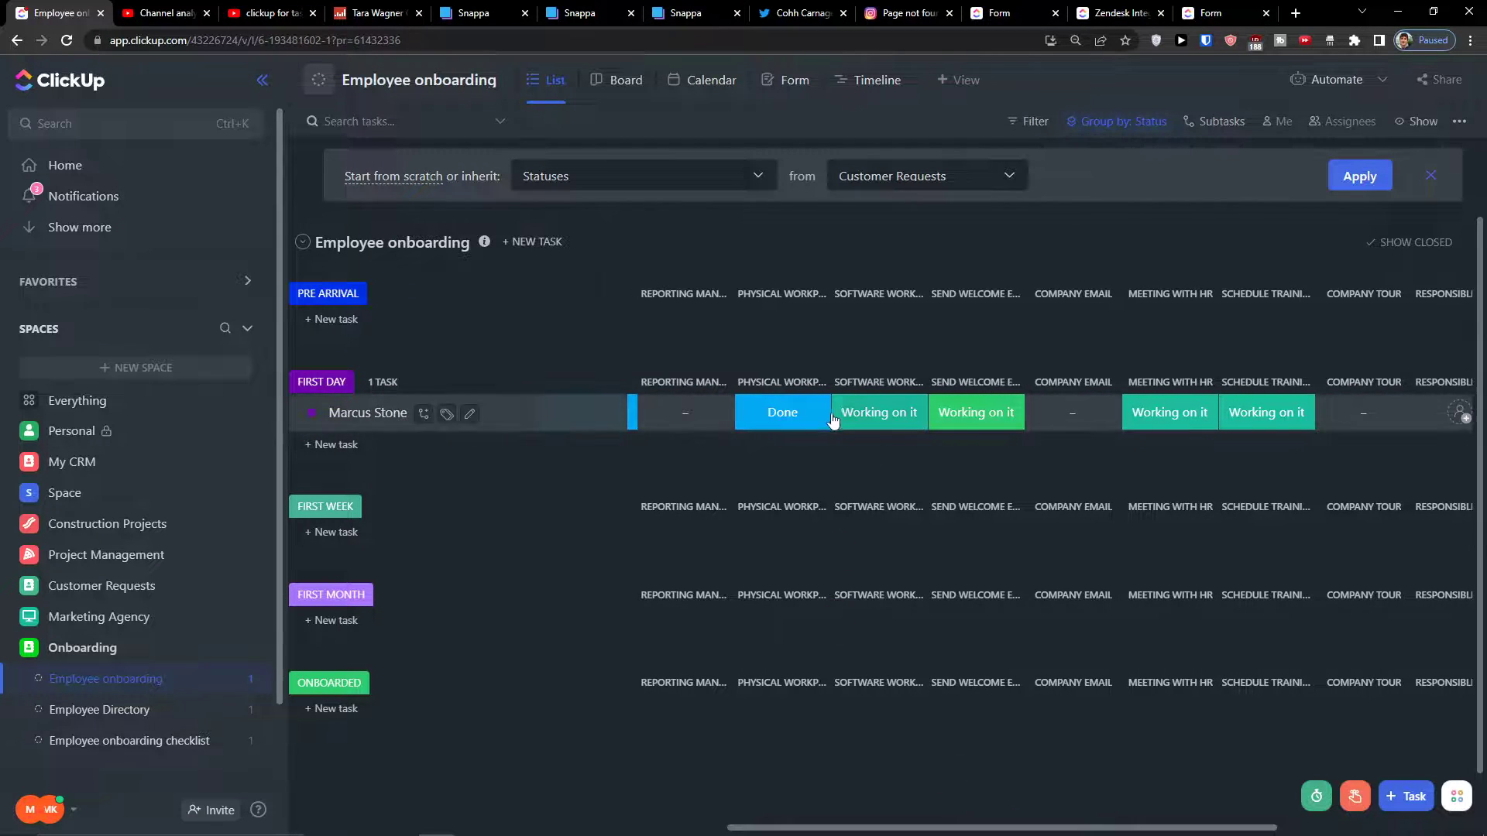
left_click(860, 413)
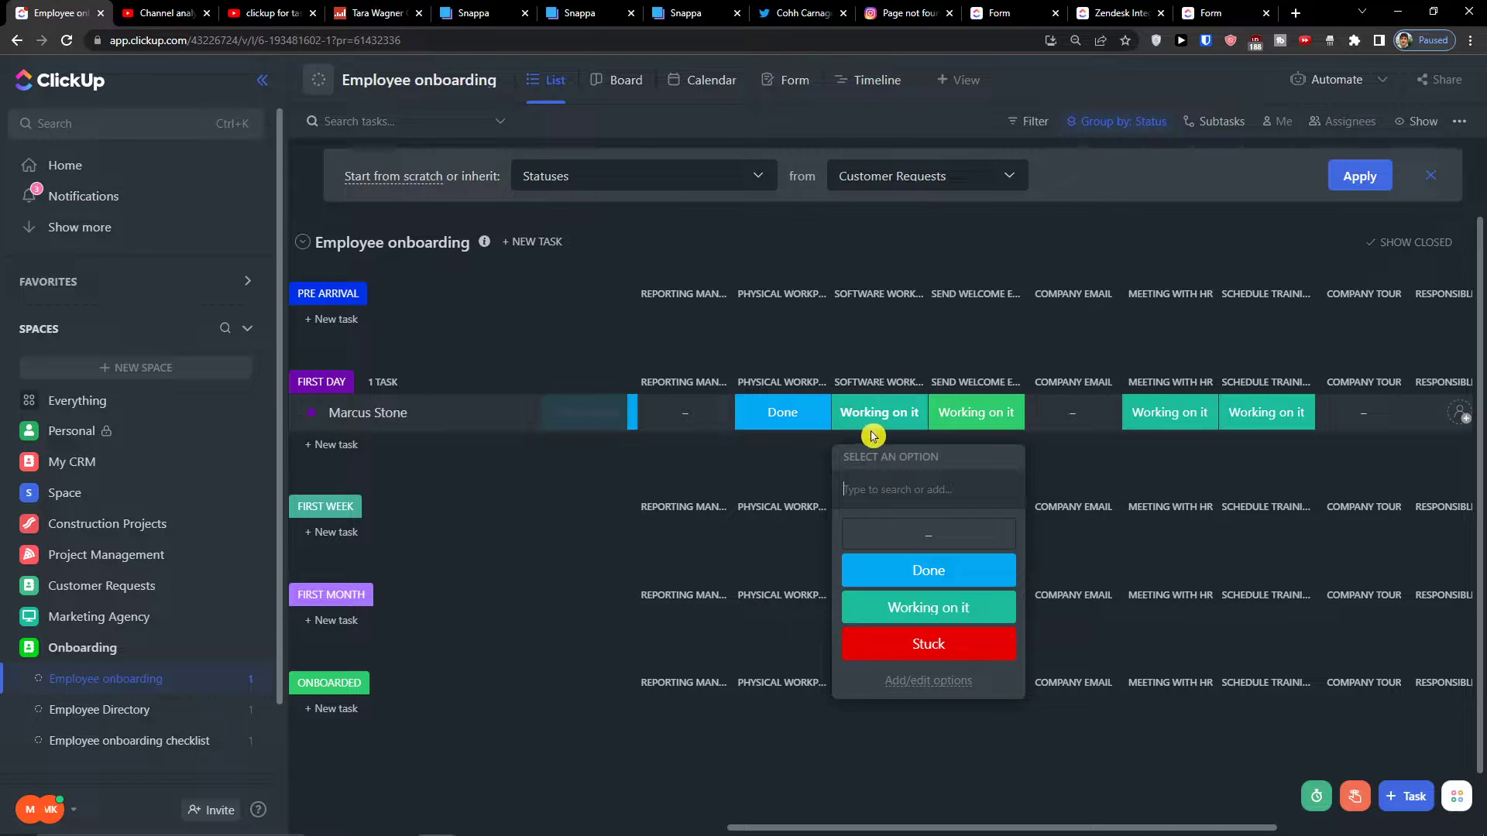
left_click(156, 720)
left_click(156, 720)
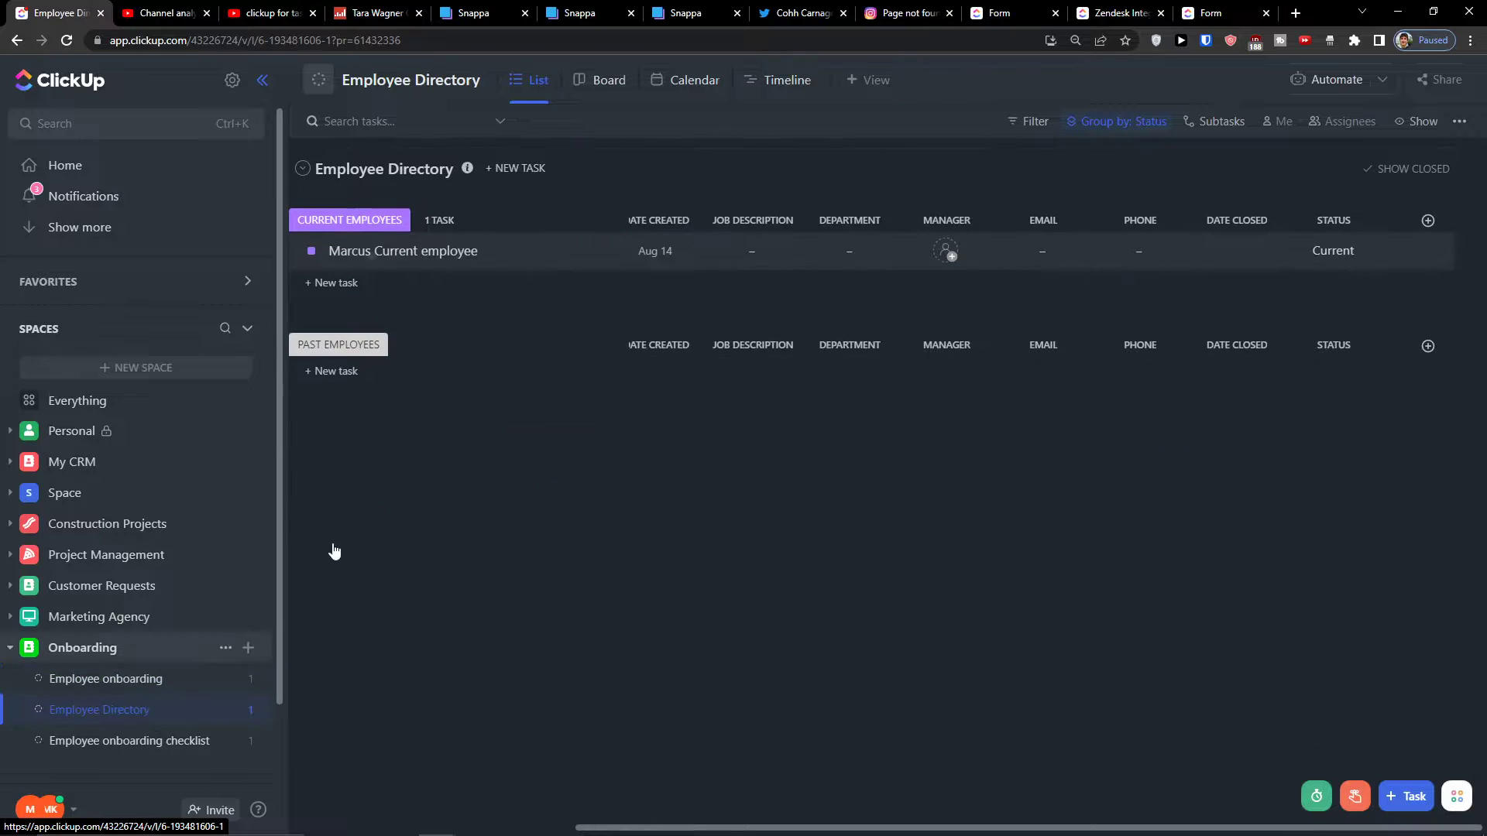
left_click(163, 743)
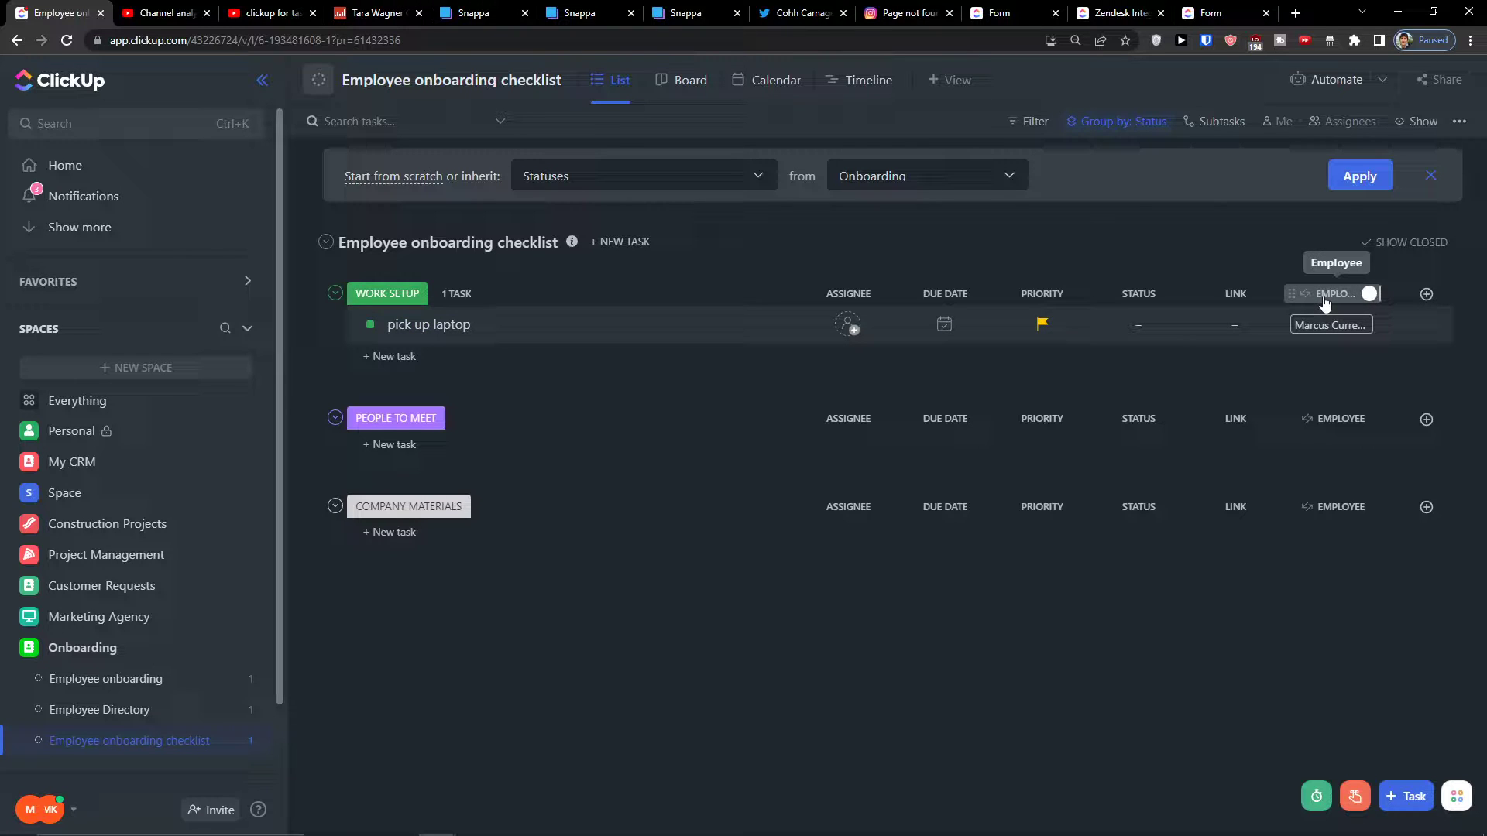
Add a checklist to the pick up laptop task with one item to give the employee their laptop
left_click(604, 326)
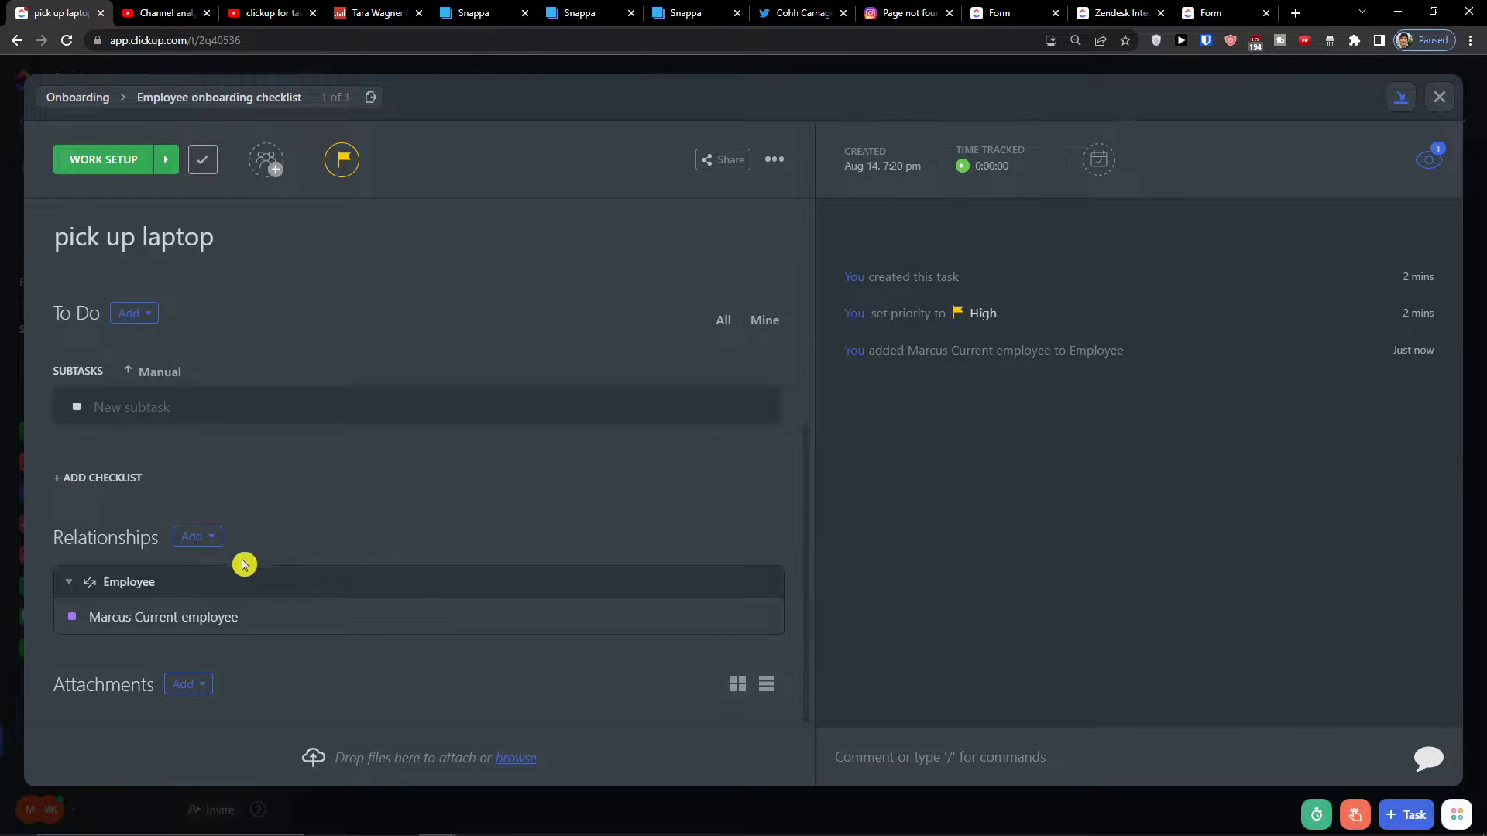
left_click(127, 481)
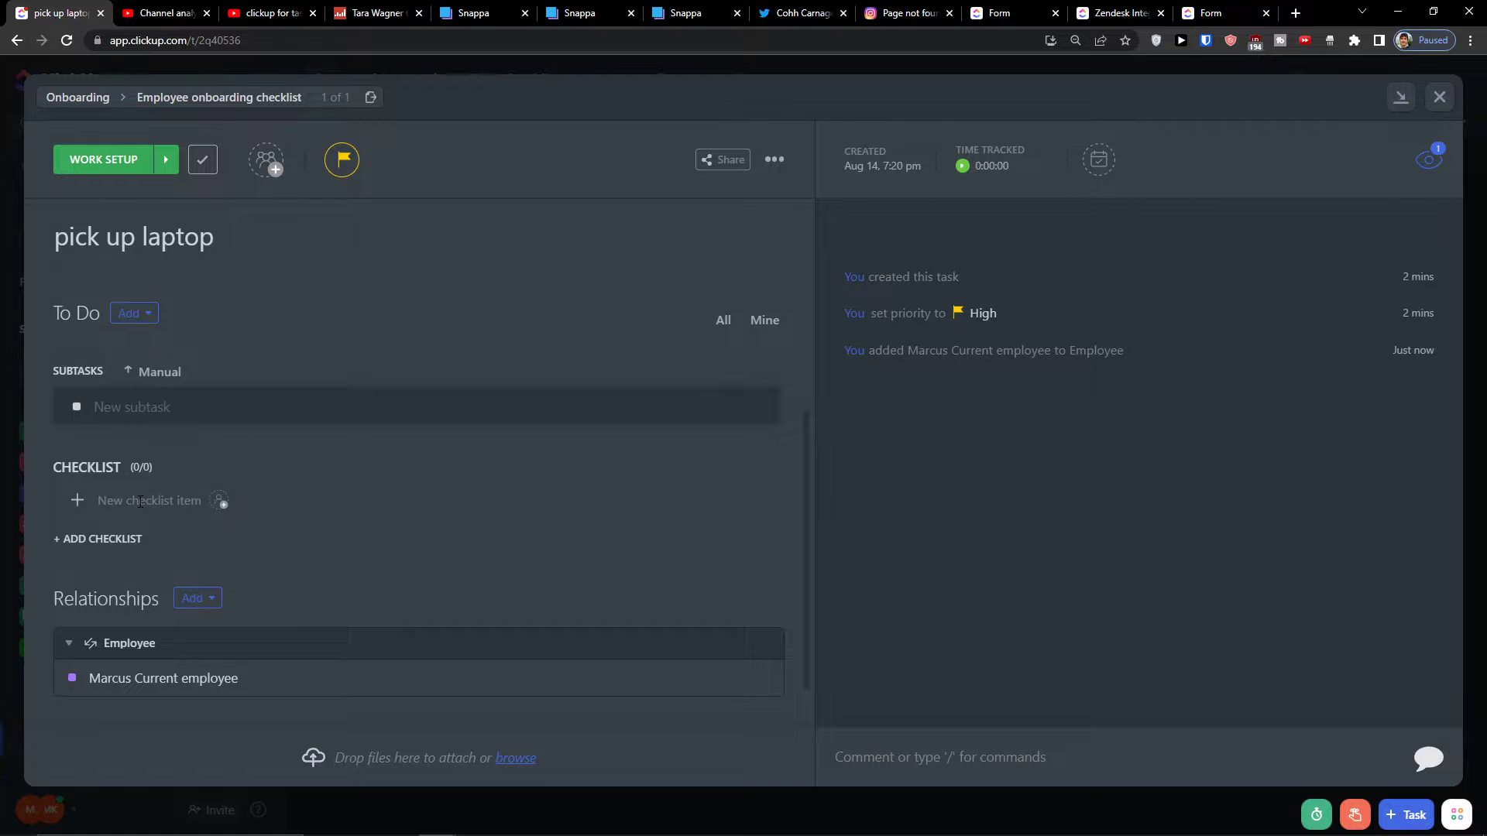
left_click(141, 501)
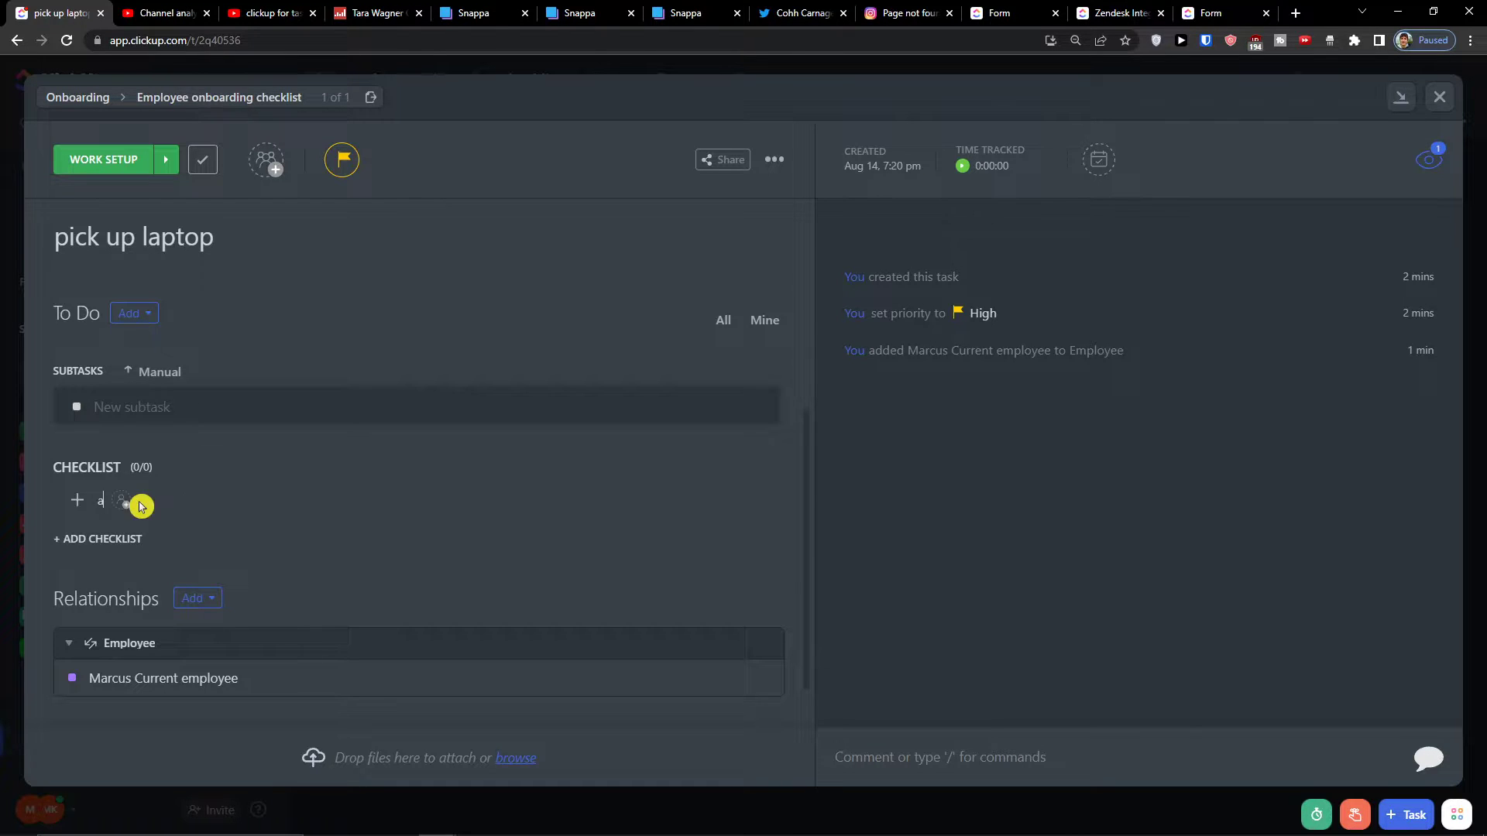
type("give marcus laptop")
left_click(233, 502)
left_click(213, 501)
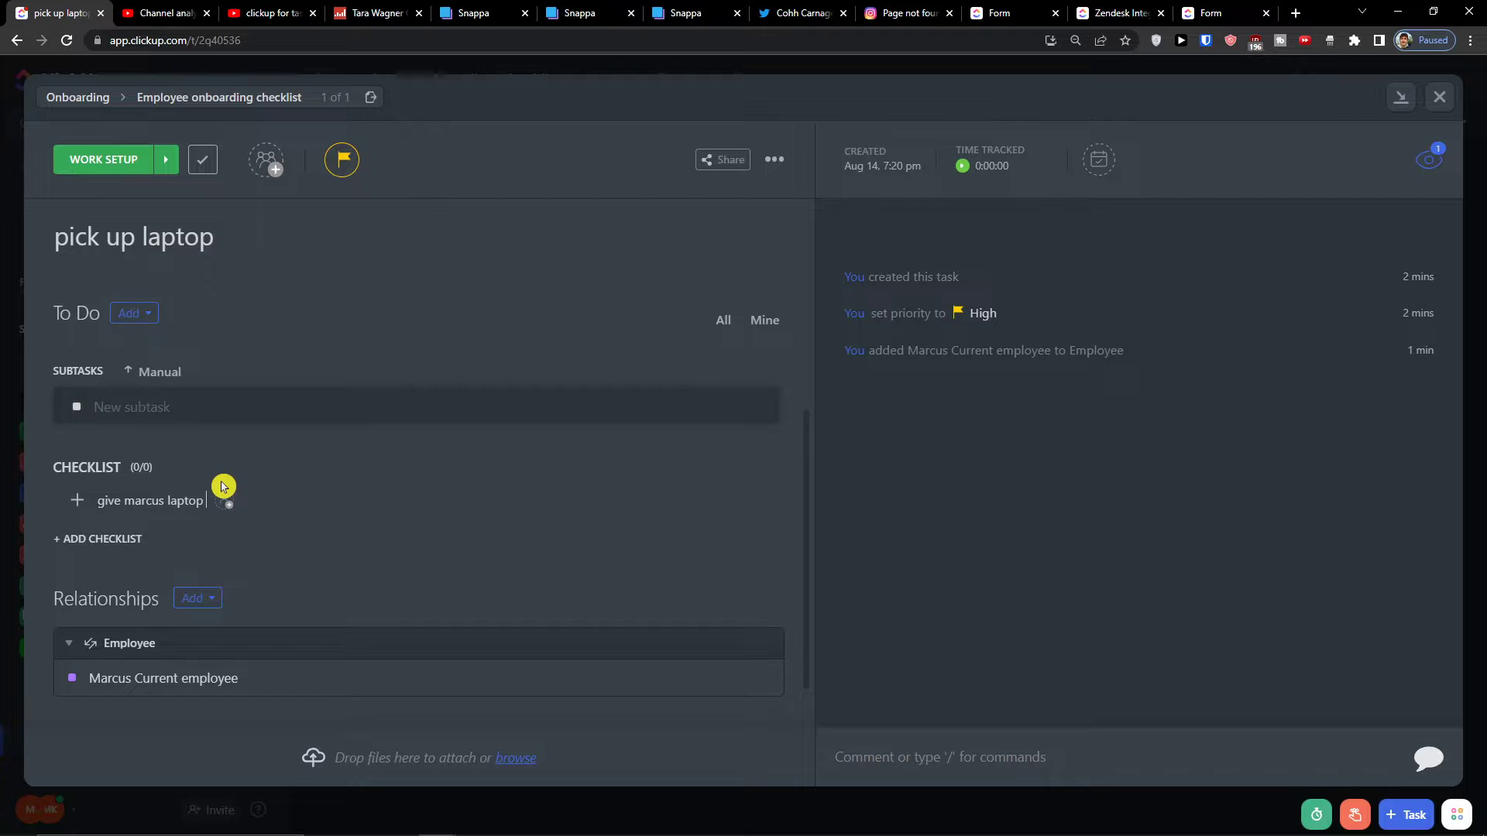
key("Return")
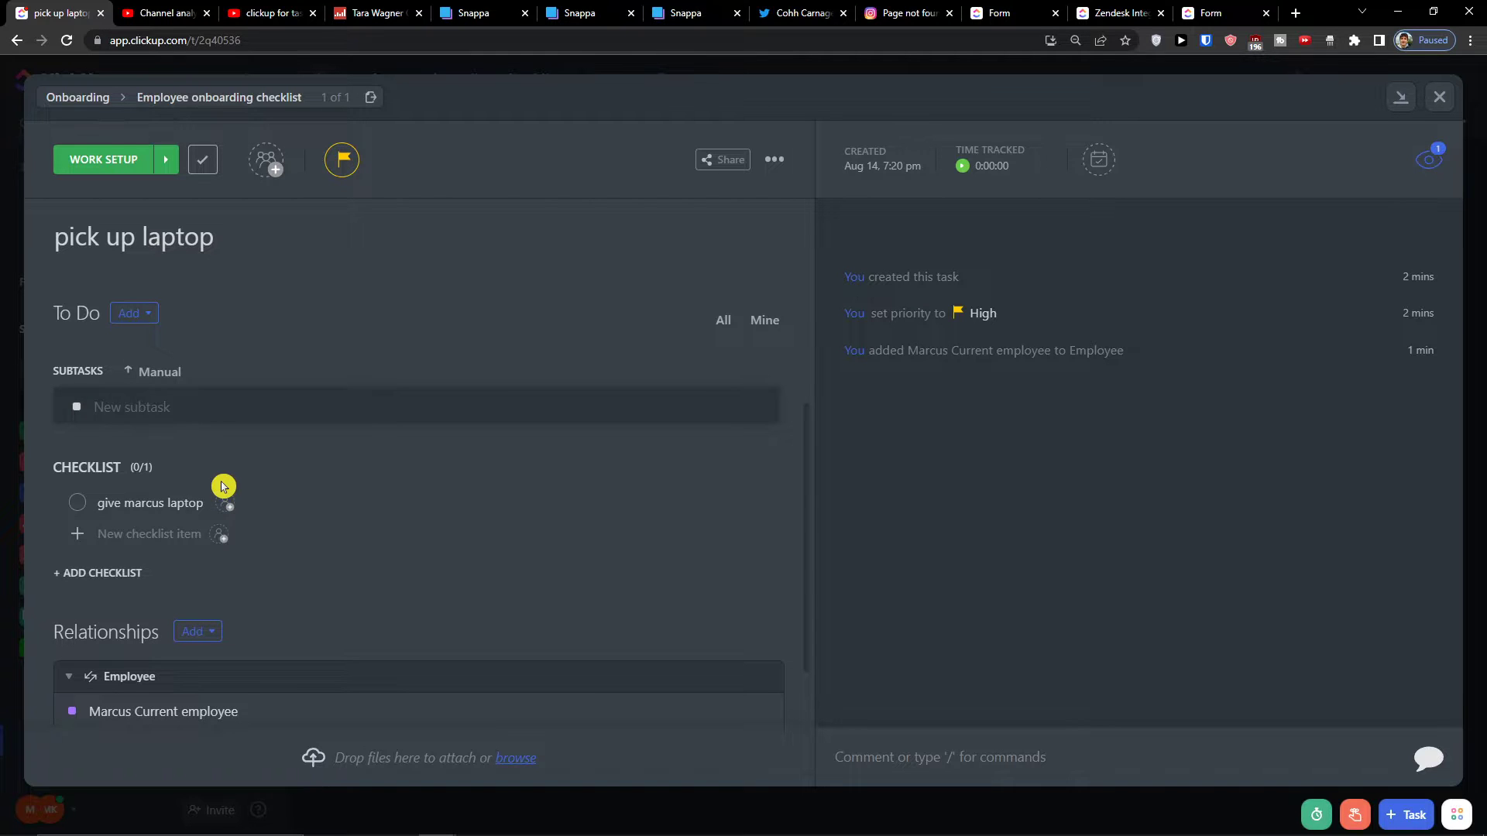
left_click(1450, 90)
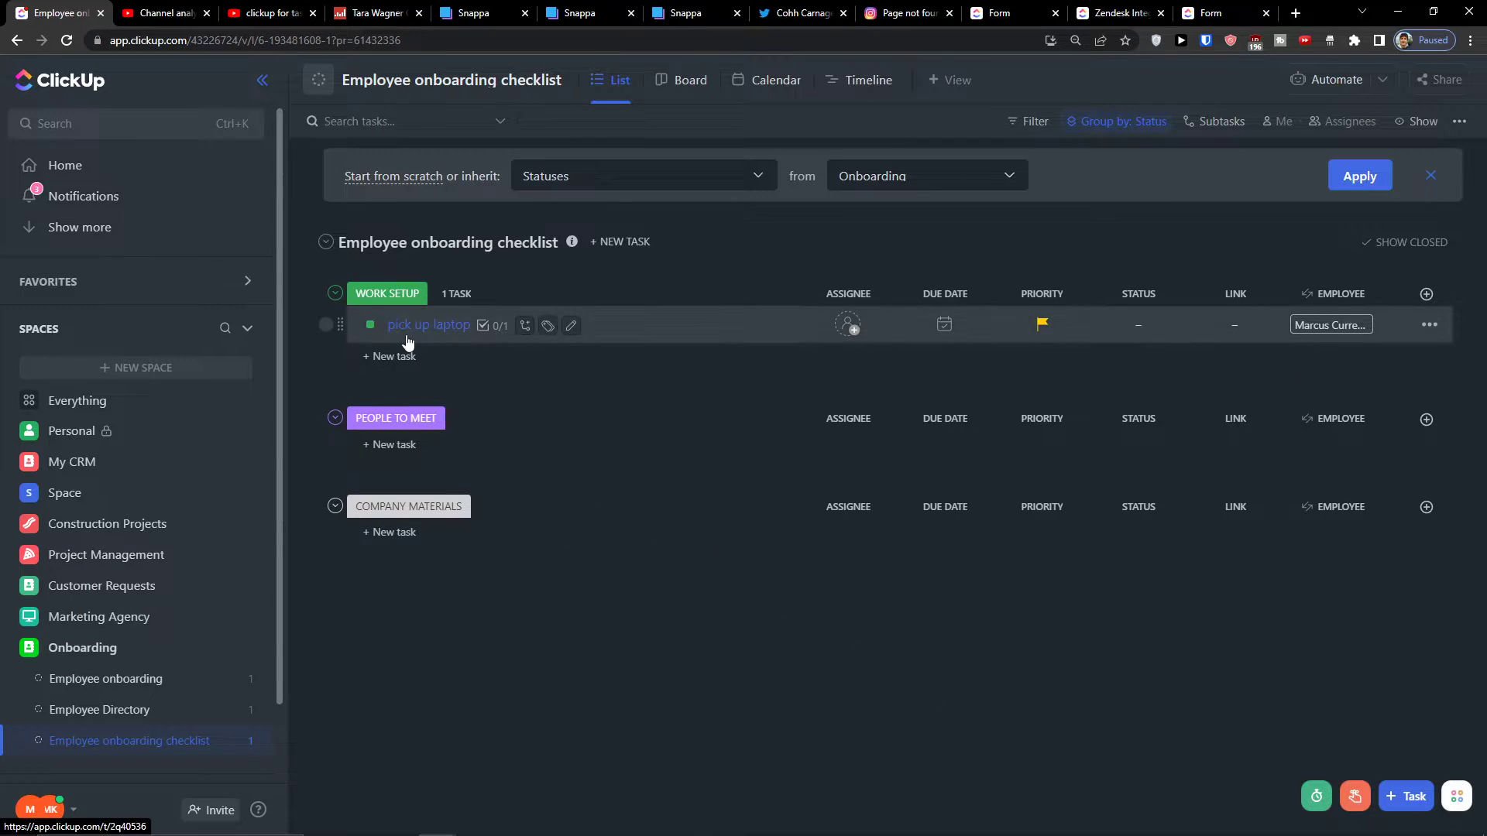
scroll(124, 774, "down", 1)
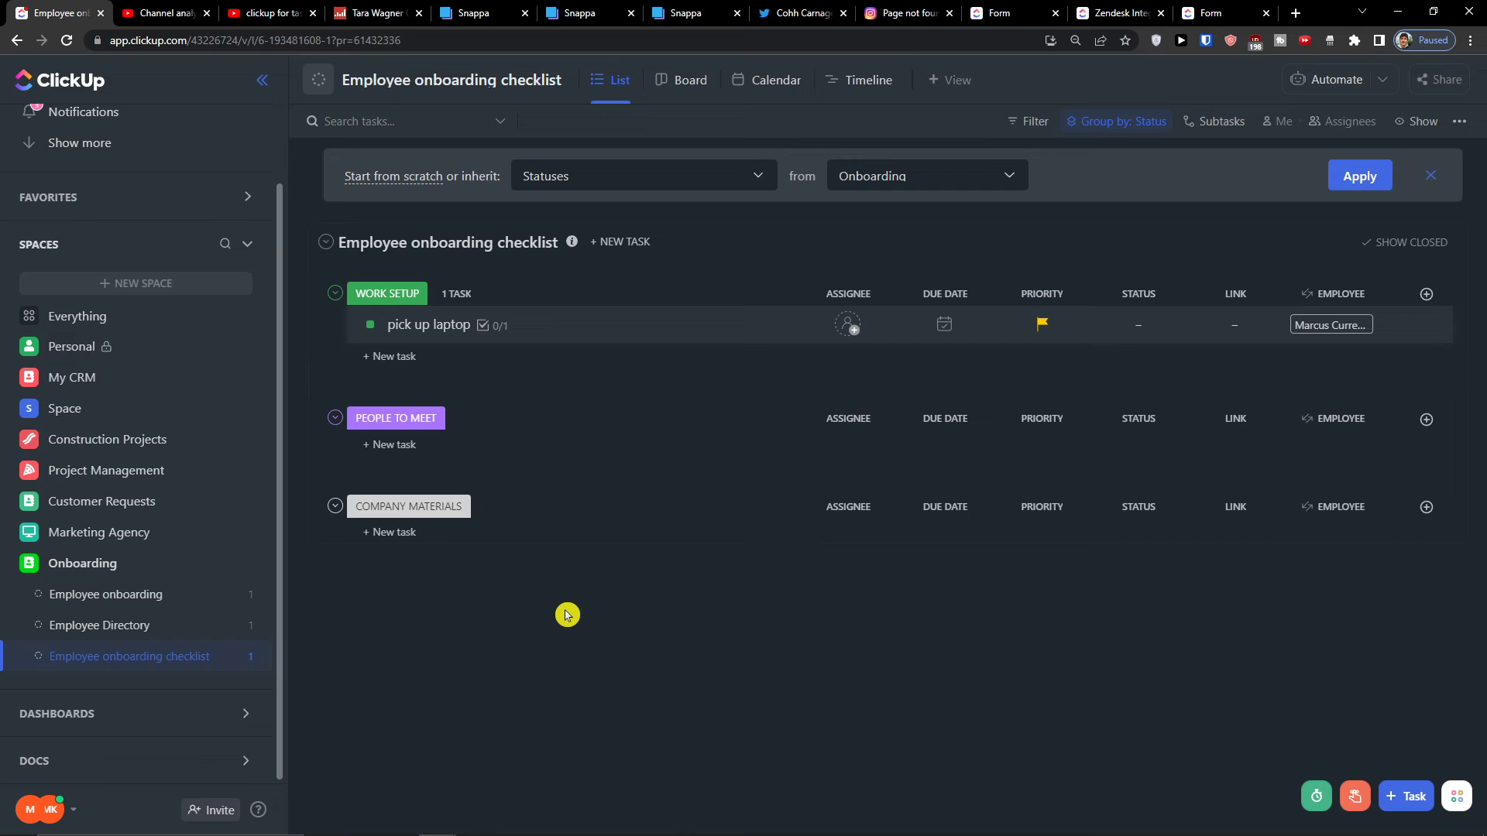
mouse_move(798, 835)
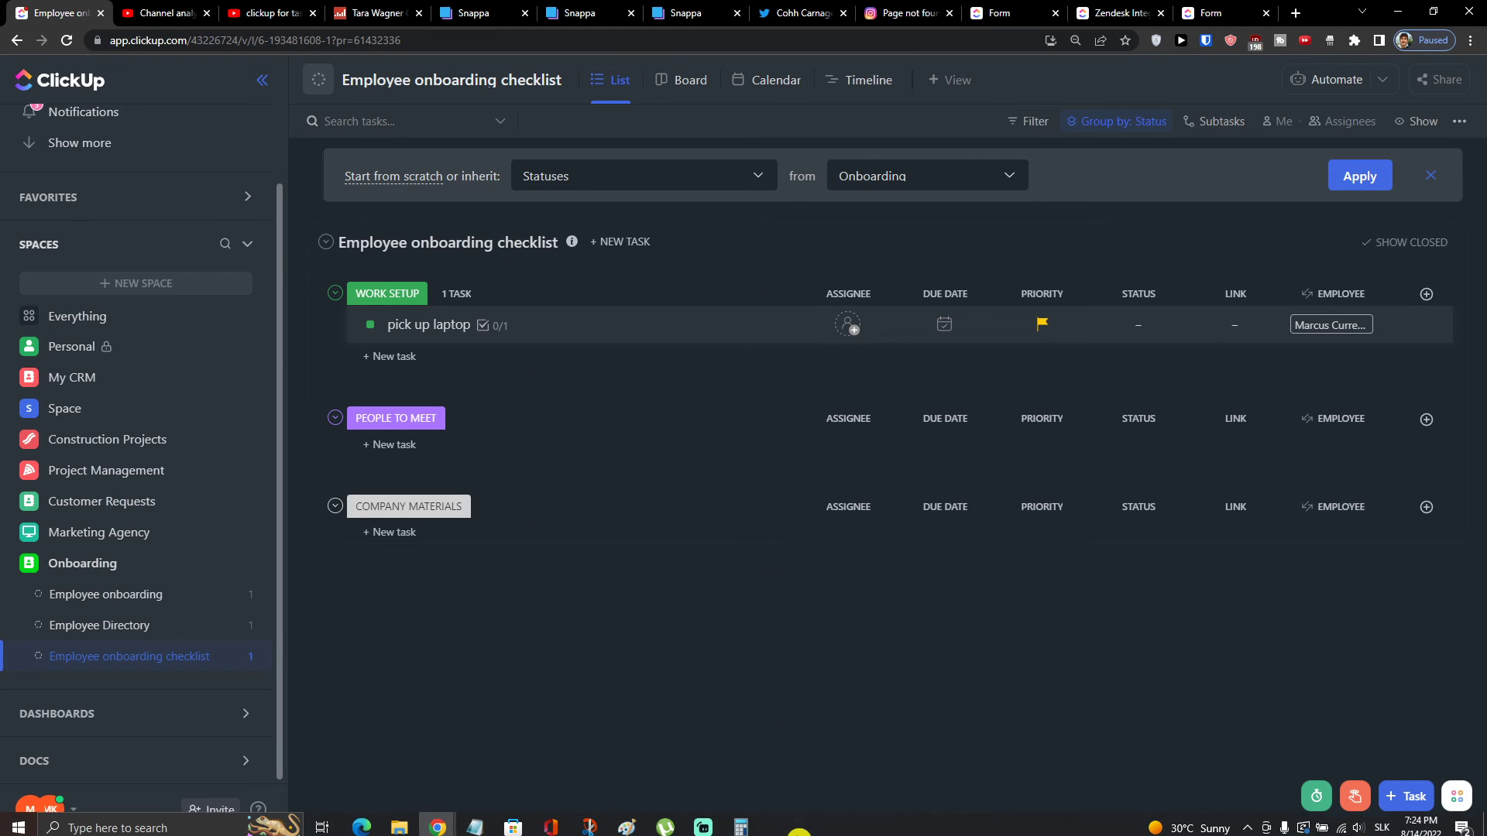